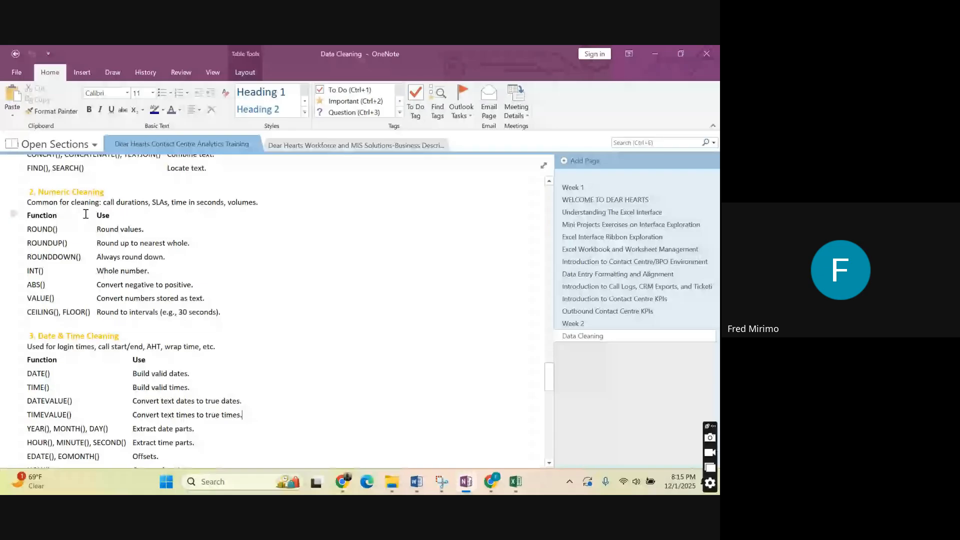
Review the Date & Time Cleaning function table on the Data Cleaning page, highlighting its rows from DATE() to DATEDIF().
{"action": "scroll", "coordinate": [86, 214], "scroll_direction": "down", "scroll_amount": 3}
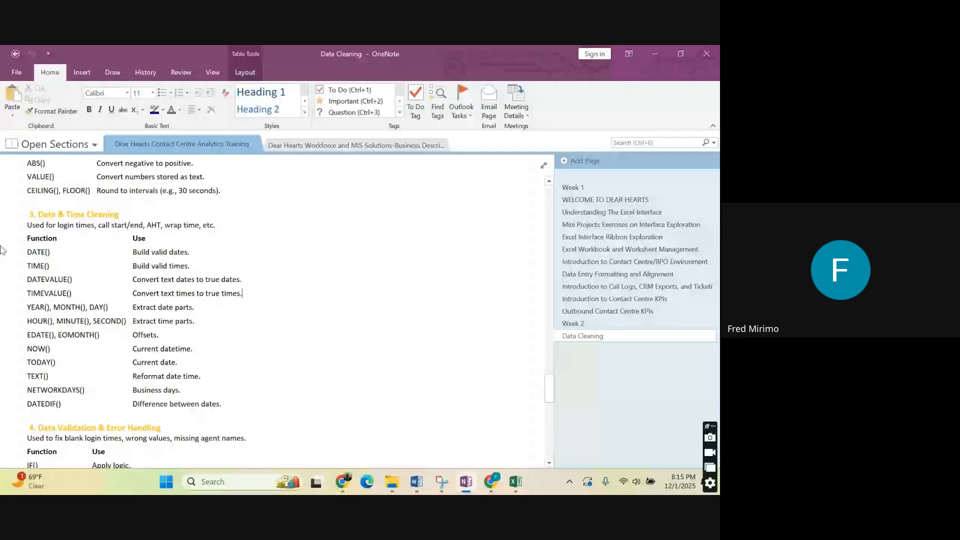
{"action": "left_click_drag", "start_coordinate": [60, 404], "coordinate": [32, 267]}
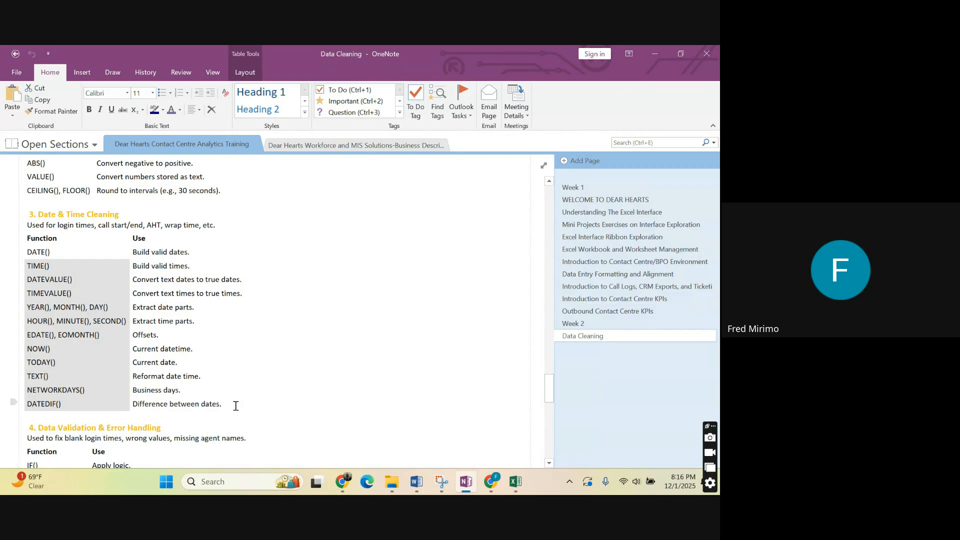
{"action": "left_click_drag", "start_coordinate": [231, 404], "coordinate": [21, 246]}
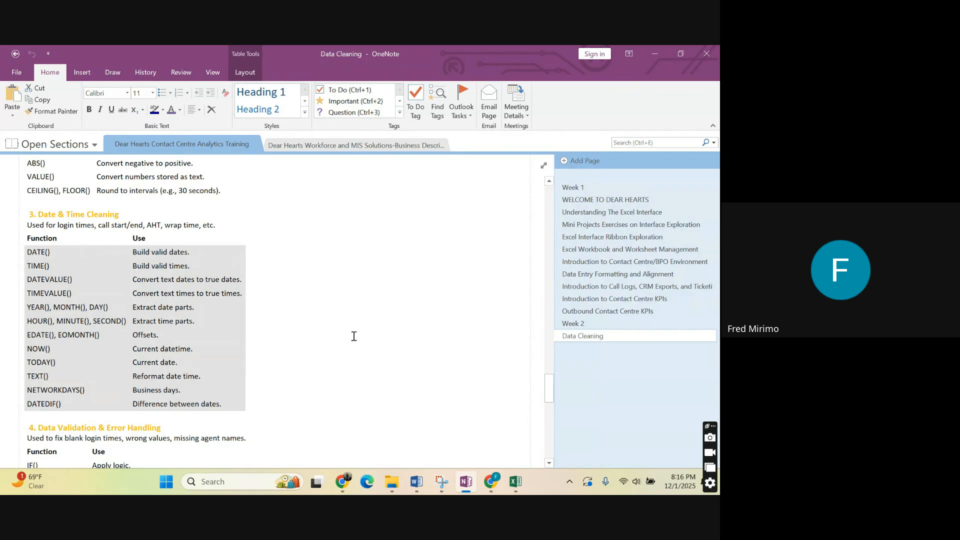
Switch to the Contact_Center_Mock_Data_500rows workbook in Excel and inspect the first entries of the Date and Time columns.
{"action": "left_click", "coordinate": [516, 482]}
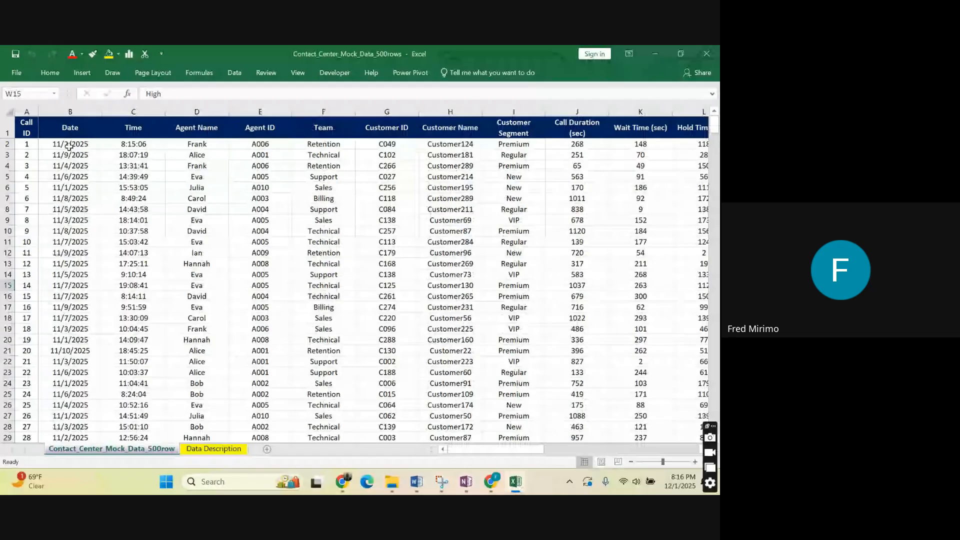
{"action": "left_click", "coordinate": [69, 146]}
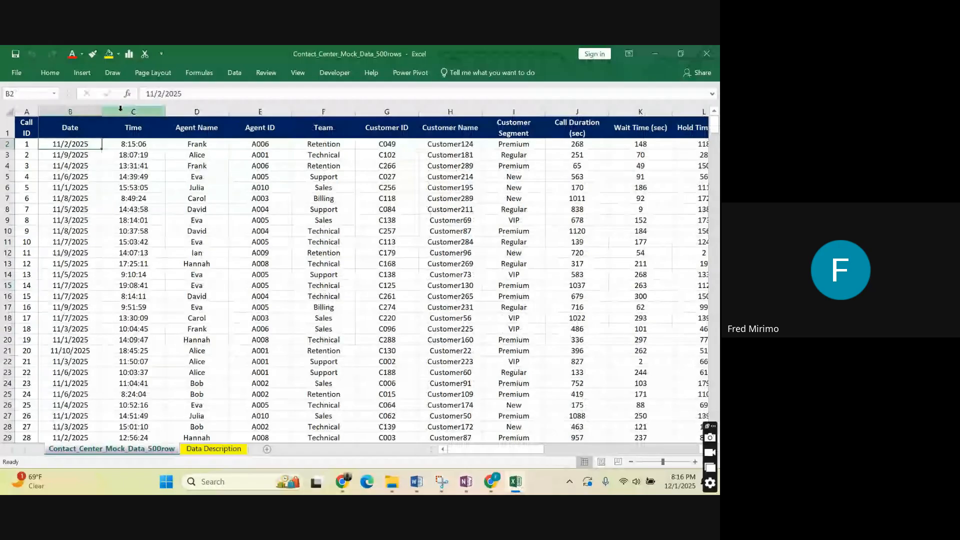
{"action": "left_click", "coordinate": [120, 108]}
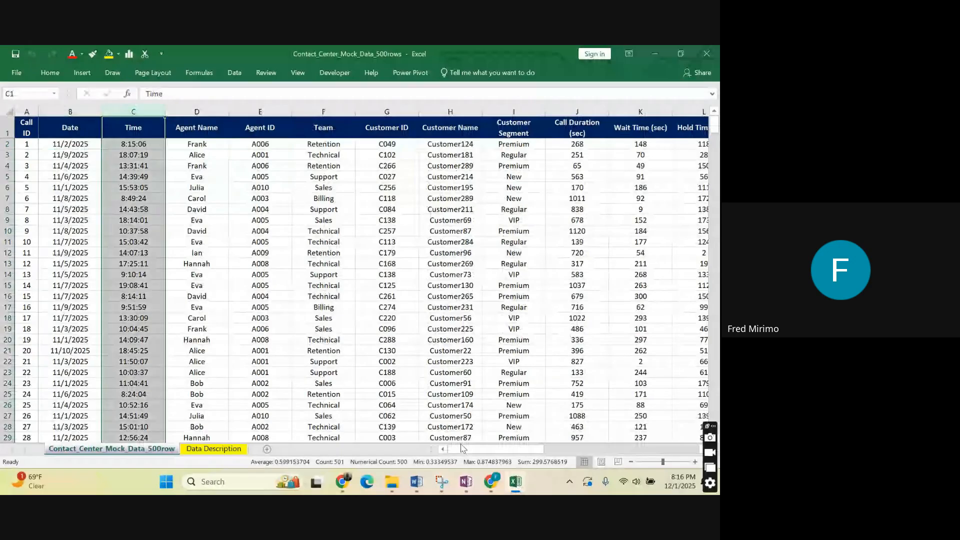
{"action": "left_click", "coordinate": [72, 144]}
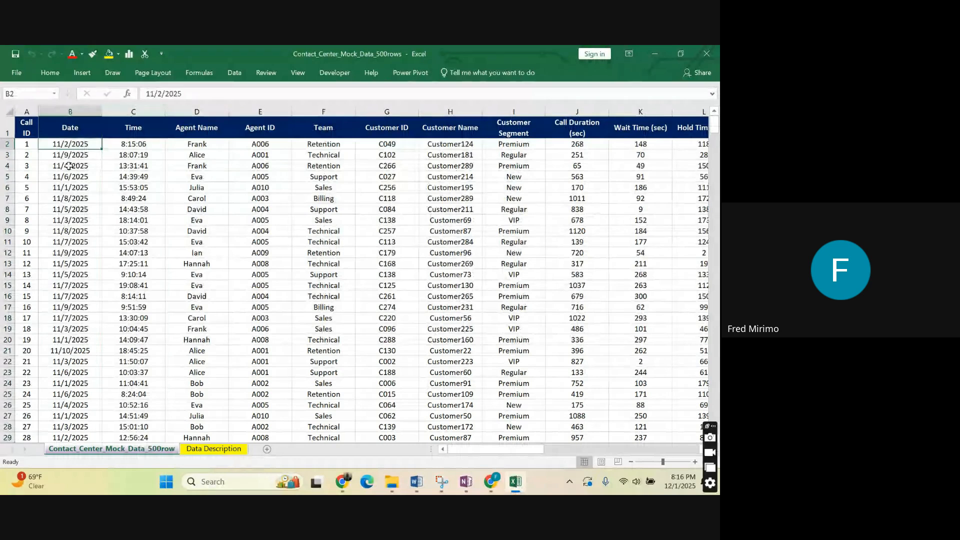
{"action": "left_click", "coordinate": [136, 144]}
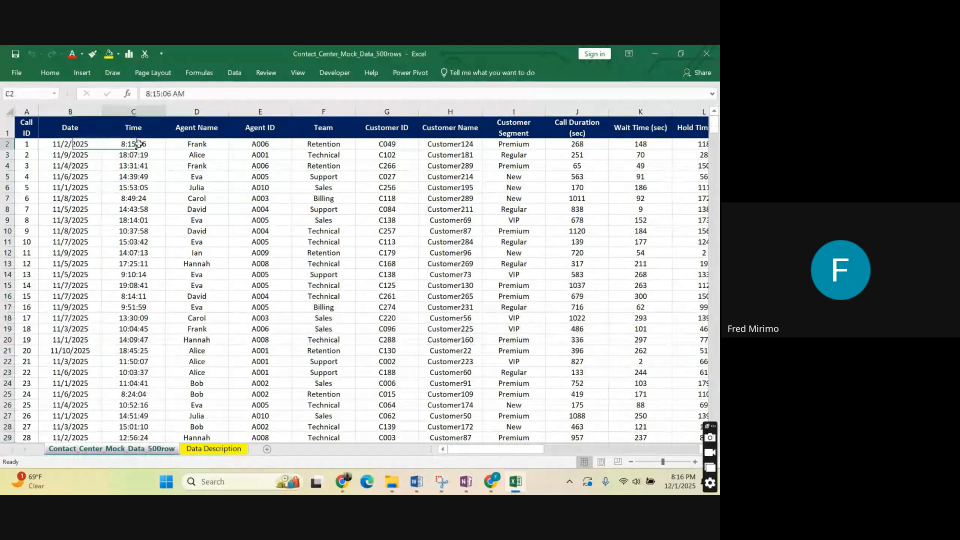
{"action": "left_click", "coordinate": [61, 143]}
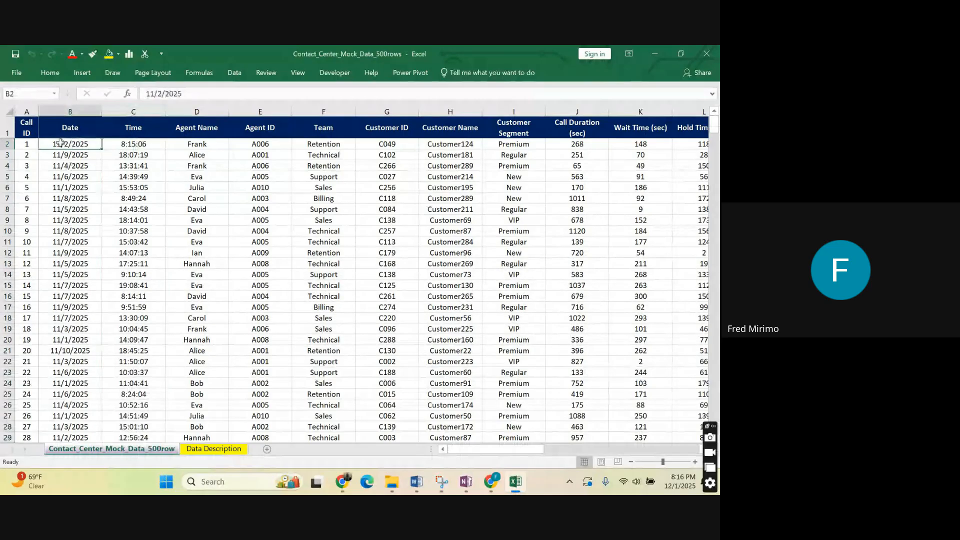
Examine the whole Date column along with its header and first entry.
{"action": "left_click", "coordinate": [86, 112]}
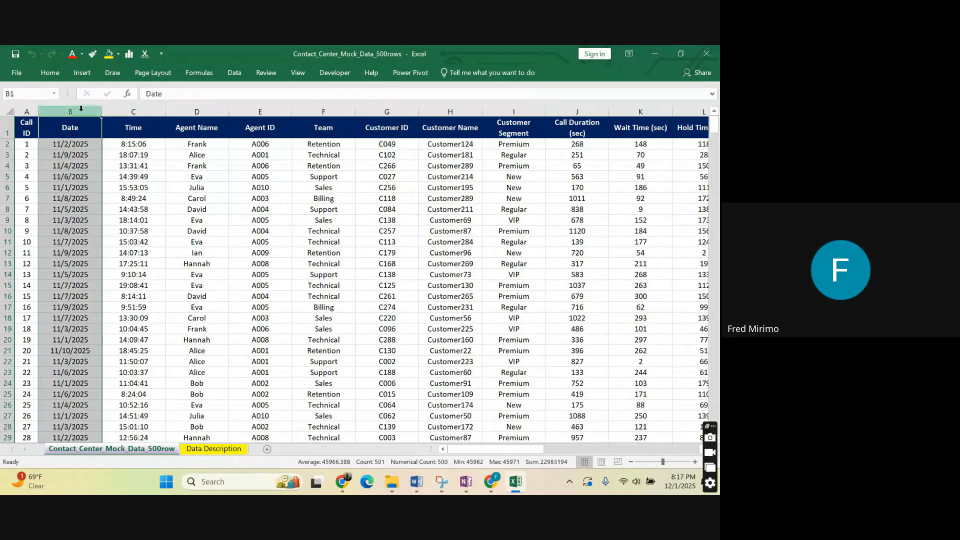
{"action": "left_click", "coordinate": [87, 143]}
{"action": "left_click", "coordinate": [83, 128]}
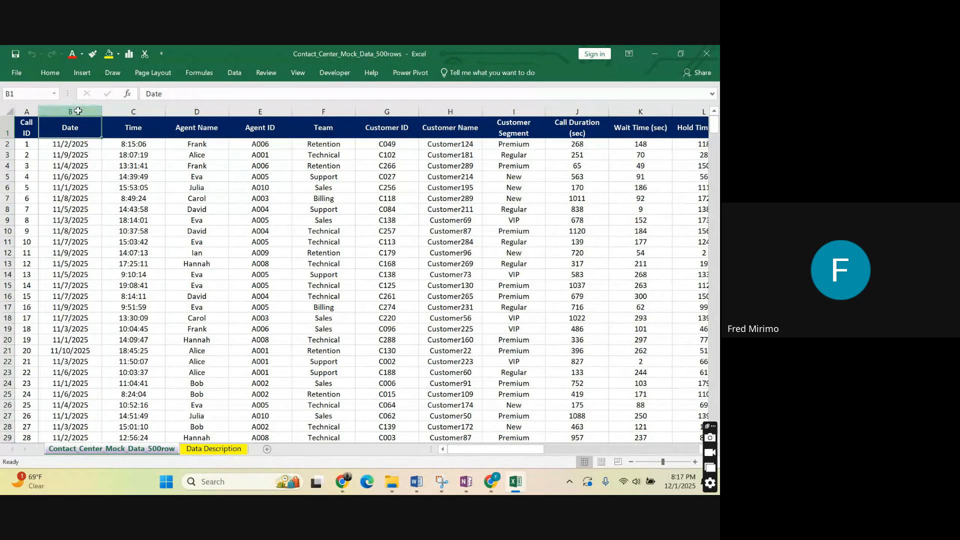
{"action": "left_click", "coordinate": [78, 110]}
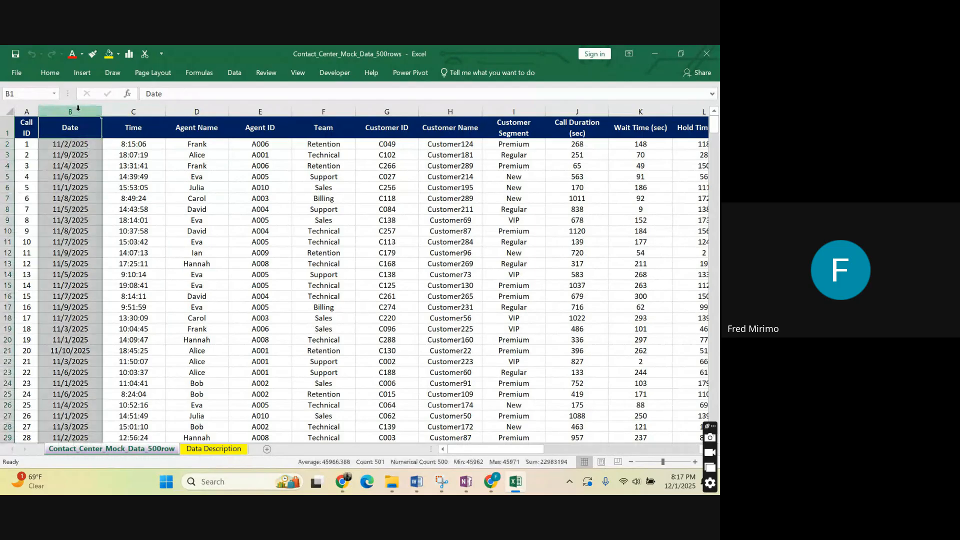
{"action": "left_click", "coordinate": [89, 145]}
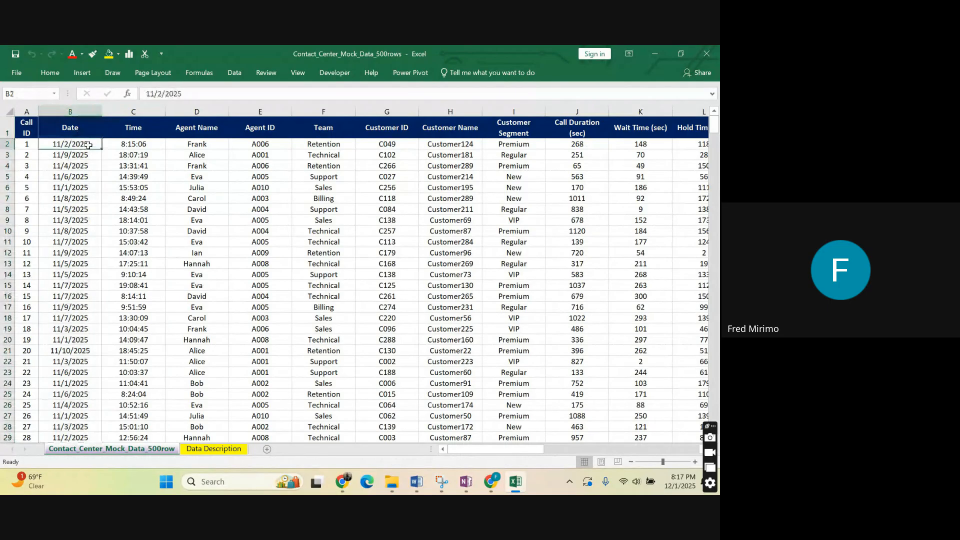
{"action": "left_click", "coordinate": [72, 111]}
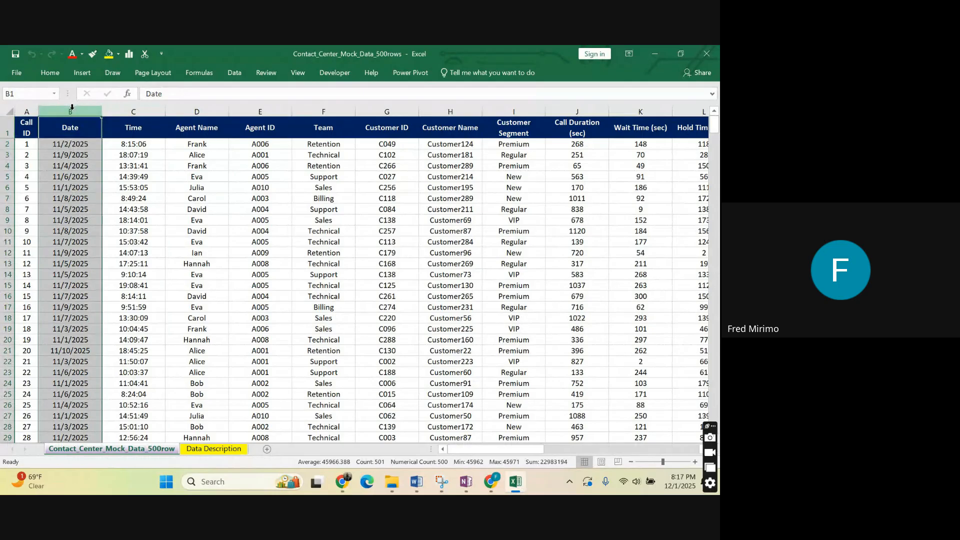
{"action": "left_click", "coordinate": [79, 145]}
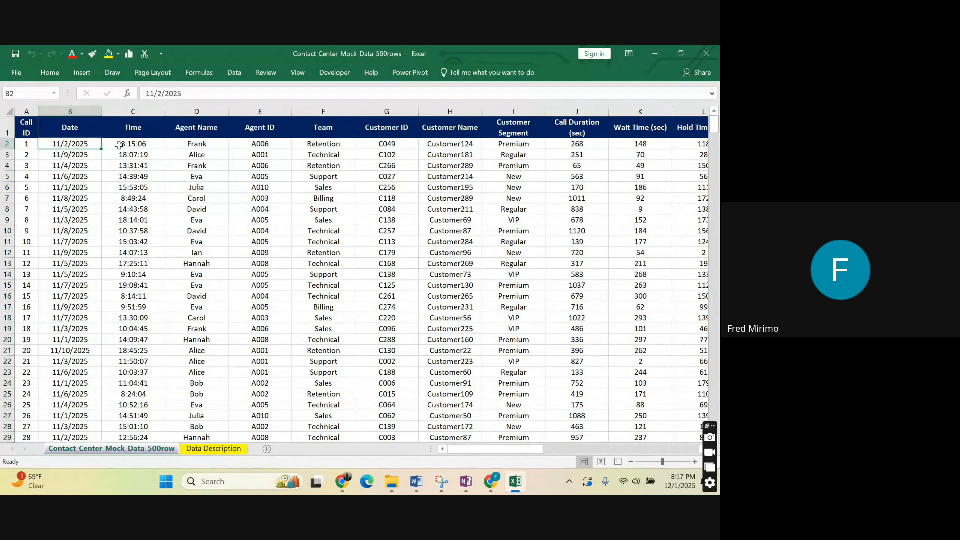
Compare the Time column with the Date column and check the dates in rows 2 and 4.
{"action": "left_click", "coordinate": [136, 103]}
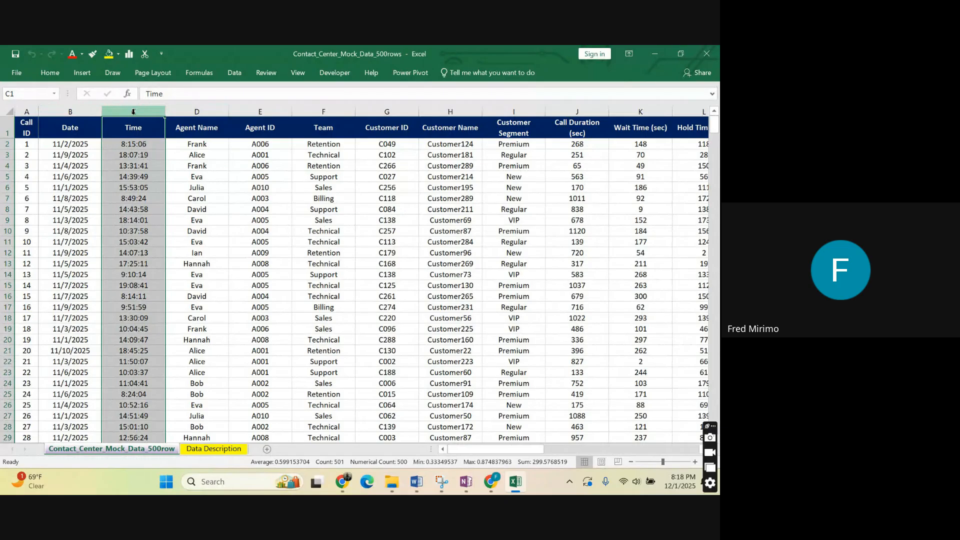
{"action": "left_click", "coordinate": [73, 103]}
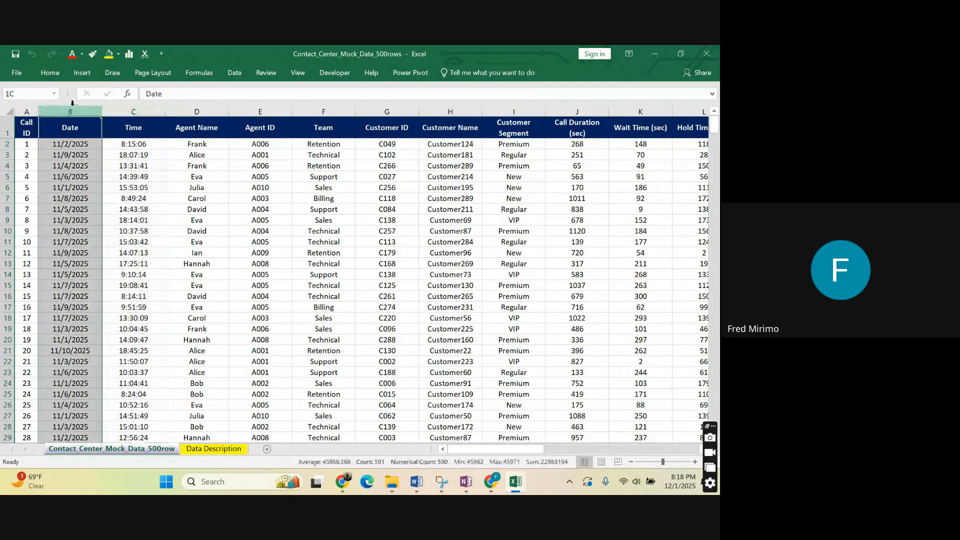
{"action": "left_click", "coordinate": [136, 110]}
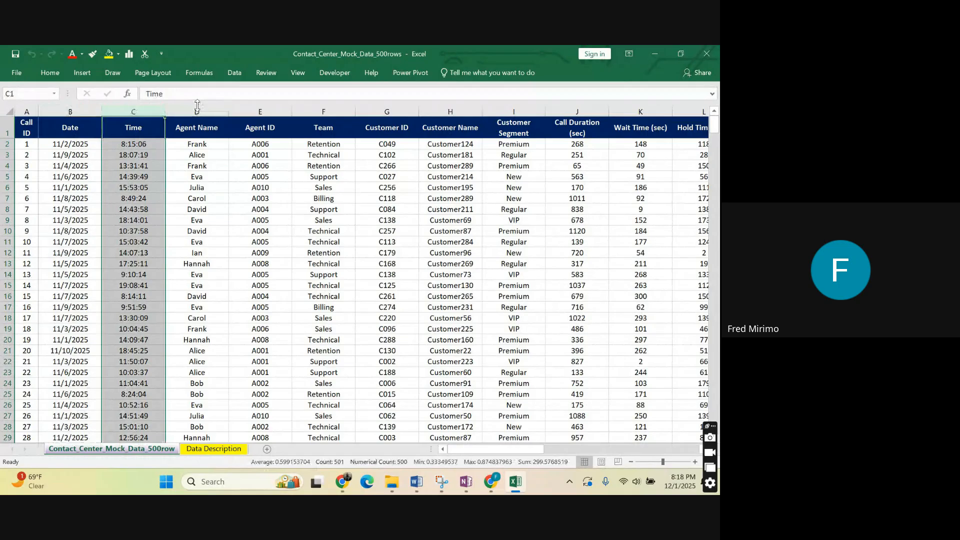
{"action": "left_click", "coordinate": [81, 145]}
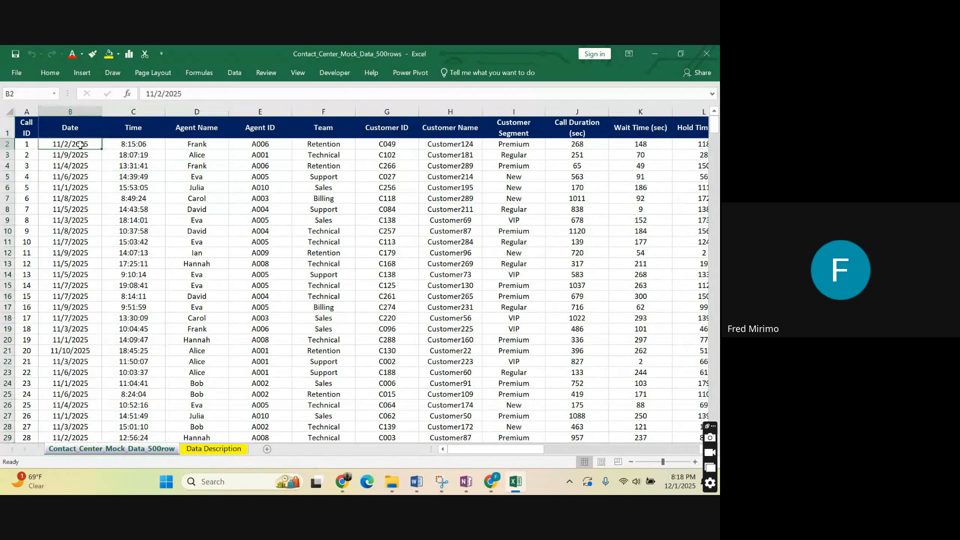
{"action": "left_click_drag", "start_coordinate": [489, 450], "coordinate": [489, 452]}
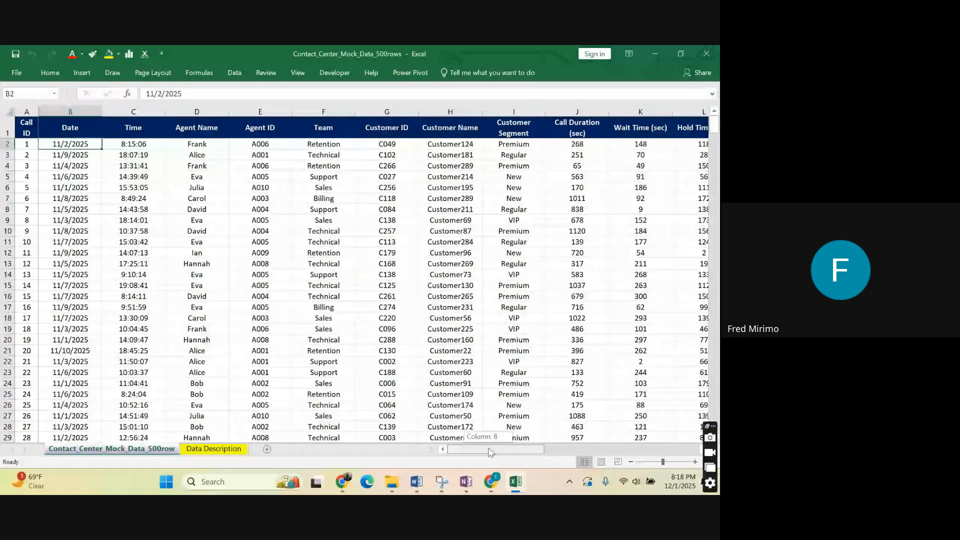
{"action": "left_click", "coordinate": [80, 162]}
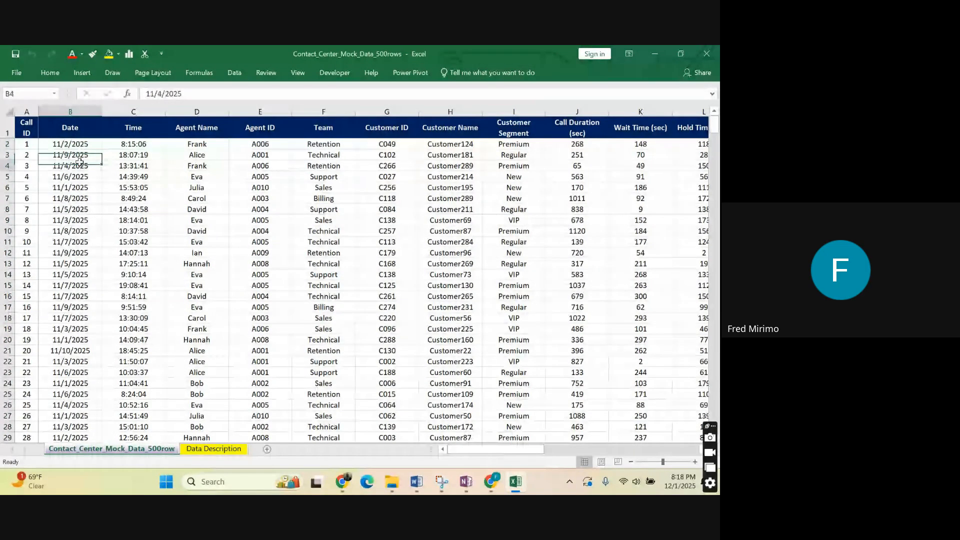
{"action": "left_click", "coordinate": [71, 143]}
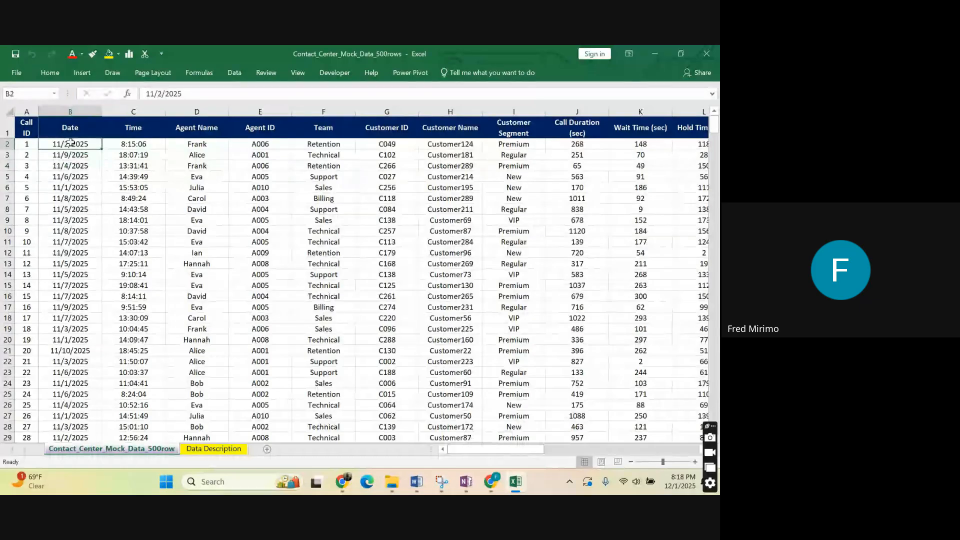
Insert a blank column between the Date and Time columns.
{"action": "left_click", "coordinate": [133, 145]}
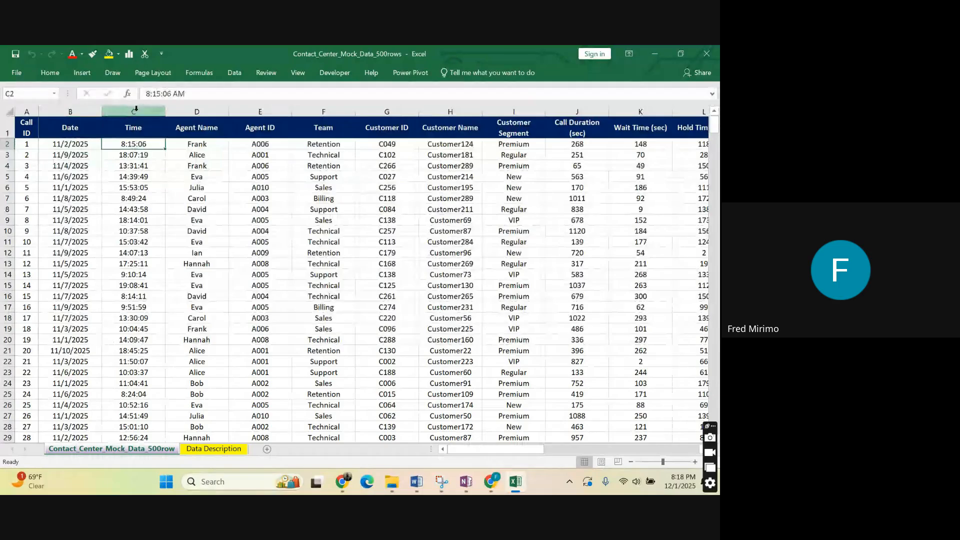
{"action": "right_click", "coordinate": [136, 109]}
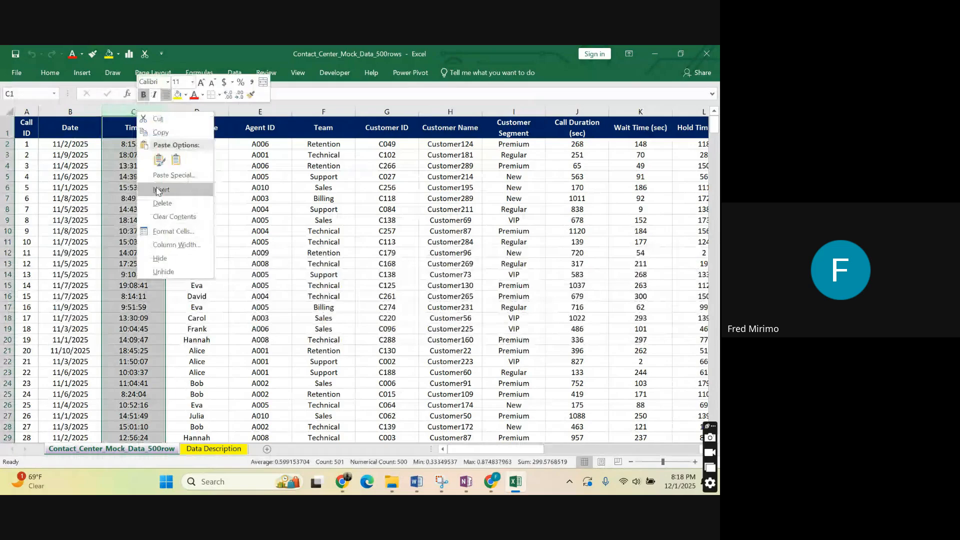
{"action": "left_click", "coordinate": [158, 190]}
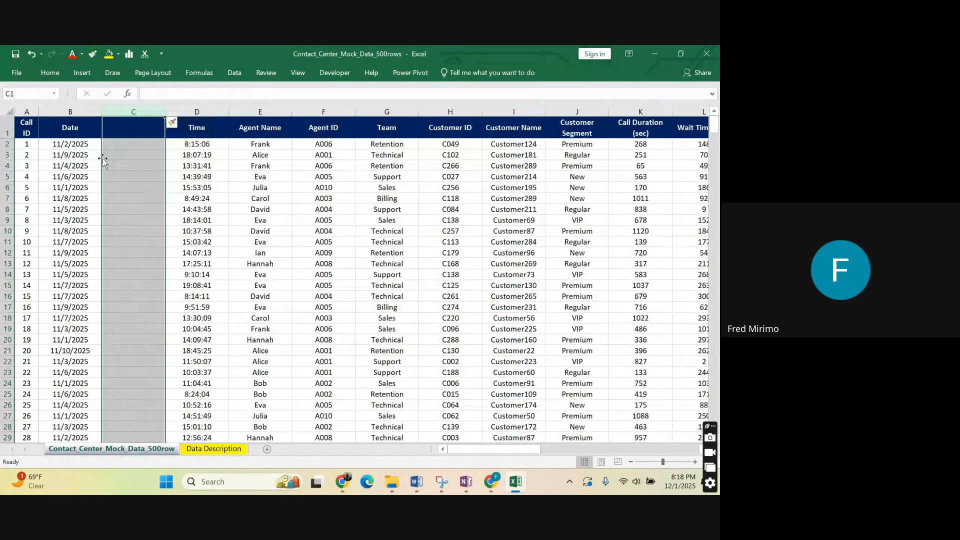
{"action": "left_click", "coordinate": [125, 201]}
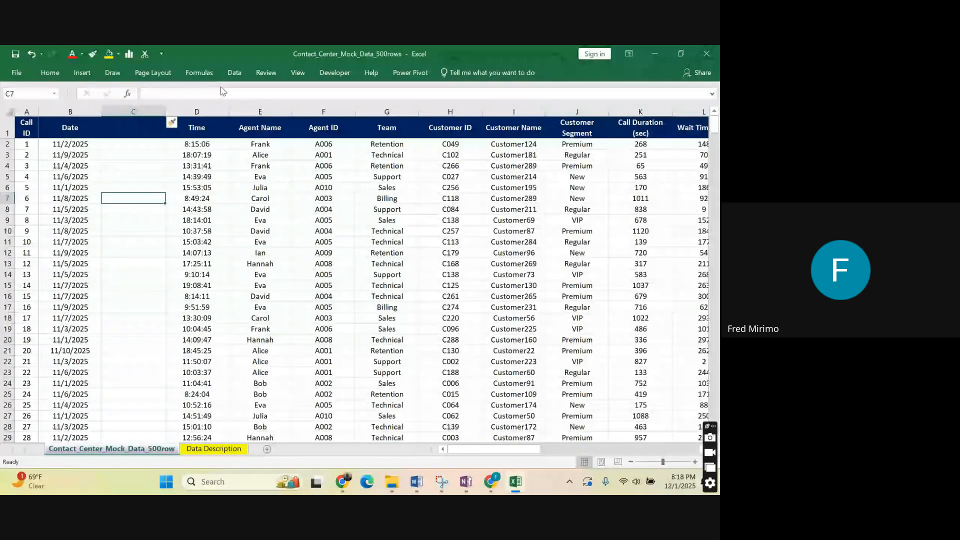
Browse the Date & Time functions in the function library, including the ISOWEEKNUM and MONTH descriptions, without inserting any.
{"action": "left_click", "coordinate": [199, 73]}
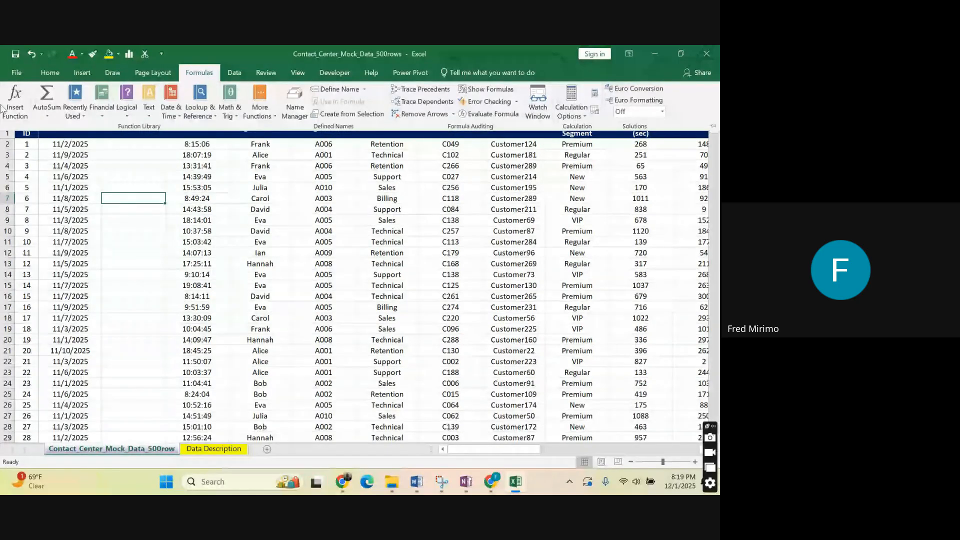
{"action": "left_click", "coordinate": [148, 116]}
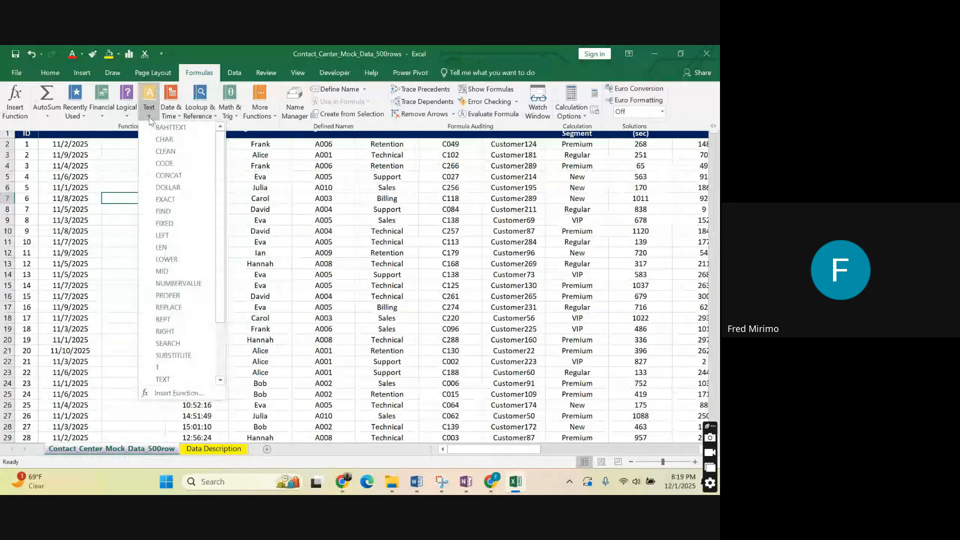
{"action": "left_click", "coordinate": [172, 116]}
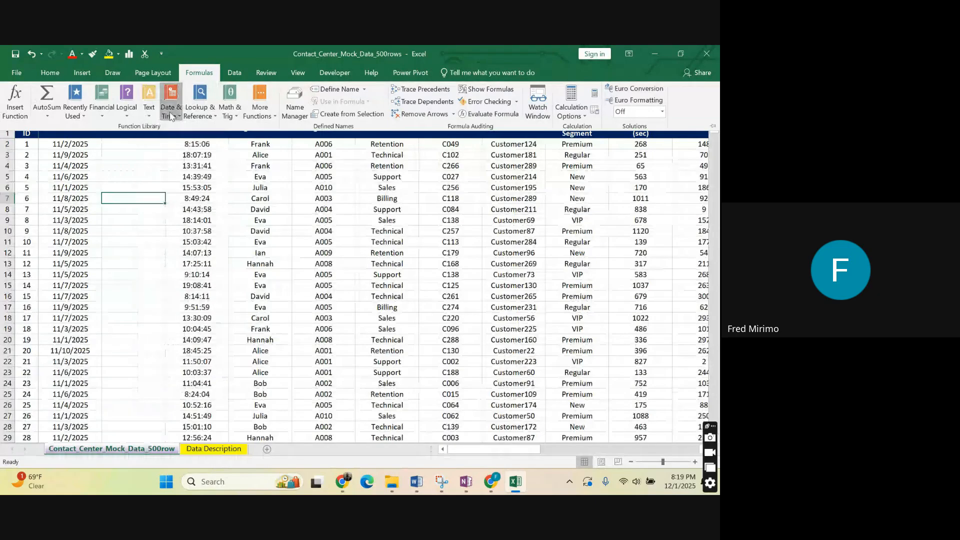
{"action": "left_click", "coordinate": [171, 116]}
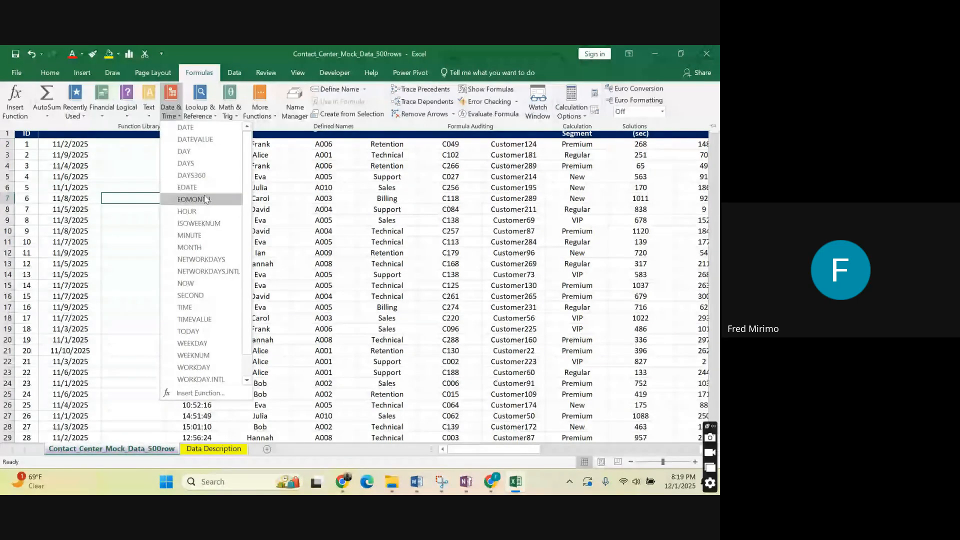
{"action": "scroll", "coordinate": [216, 245], "scroll_direction": "down", "scroll_amount": 1}
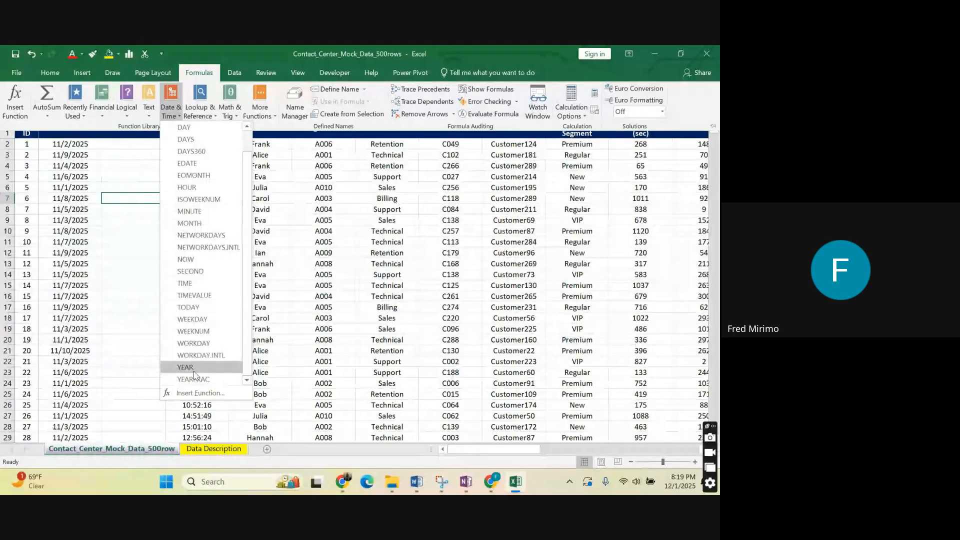
{"action": "scroll", "coordinate": [197, 136], "scroll_direction": "up", "scroll_amount": 1}
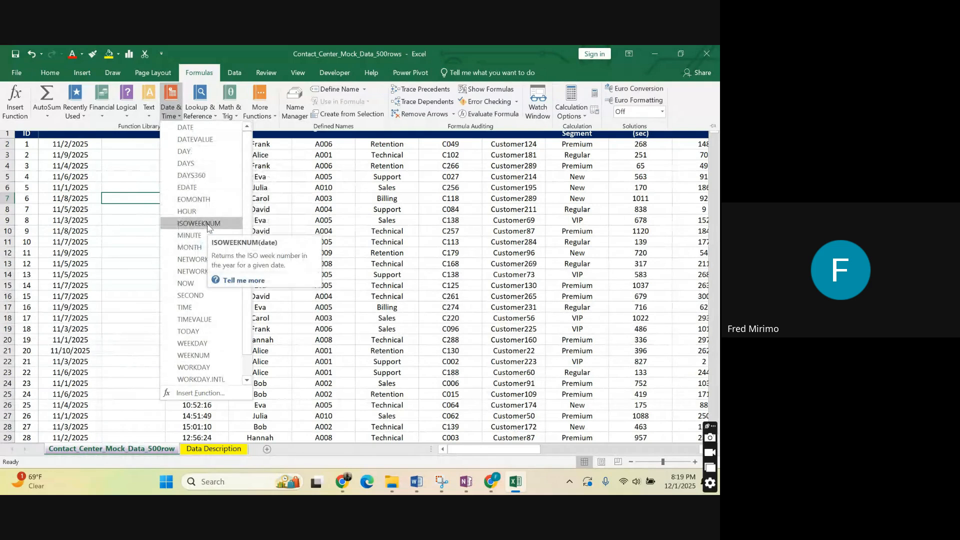
{"action": "scroll", "coordinate": [198, 253], "scroll_direction": "down", "scroll_amount": 1}
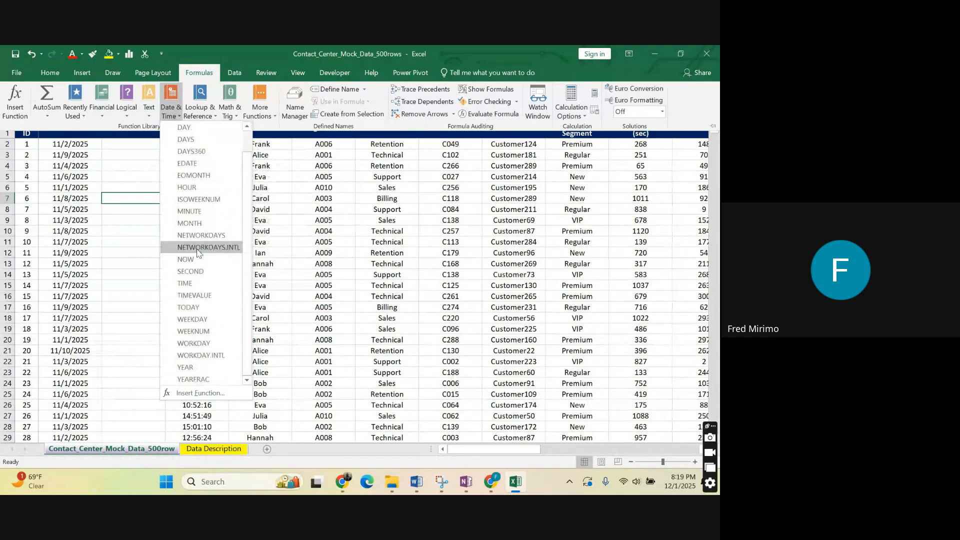
{"action": "scroll", "coordinate": [193, 131], "scroll_direction": "up", "scroll_amount": 1}
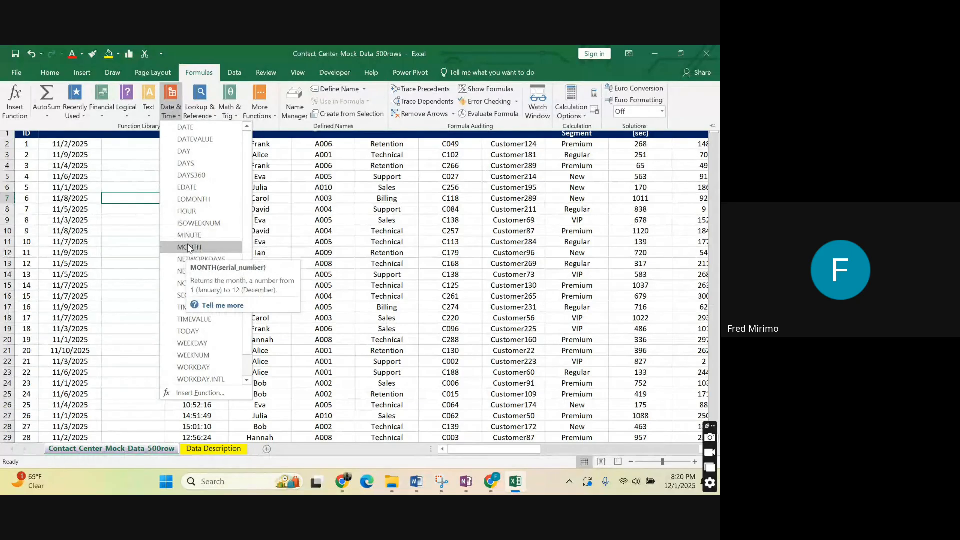
{"action": "left_click", "coordinate": [129, 164]}
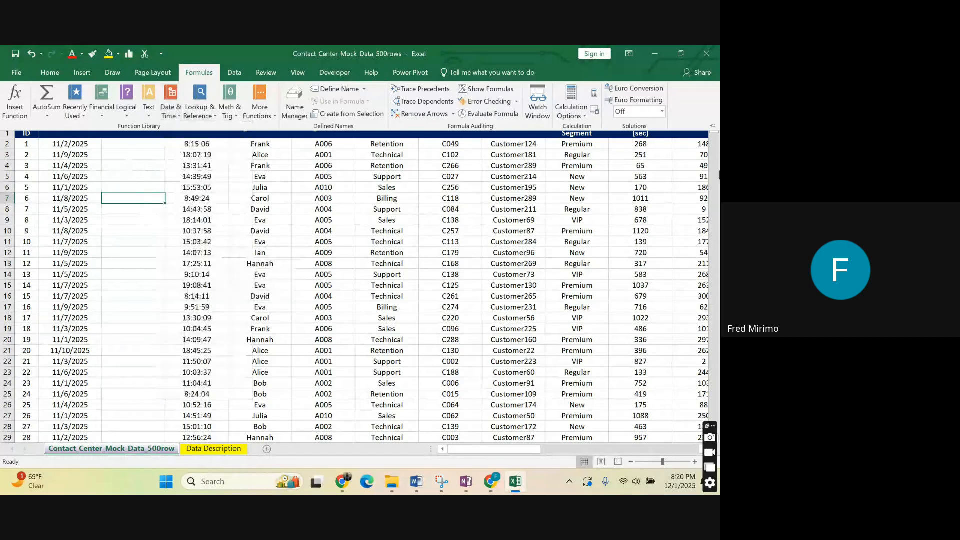
Compare the first entry of the Date column with the empty helper column beside it.
{"action": "left_click", "coordinate": [715, 141]}
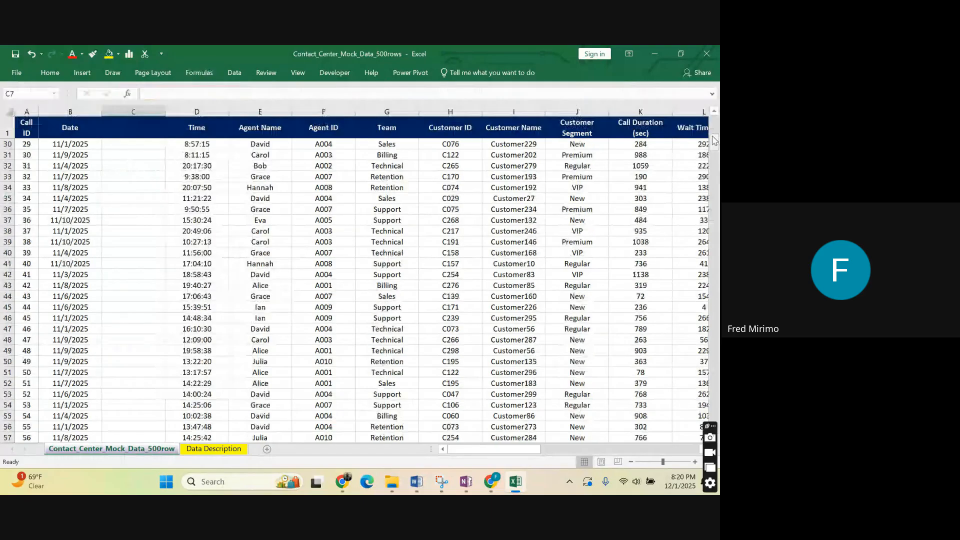
{"action": "left_click_drag", "start_coordinate": [715, 142], "coordinate": [717, 115]}
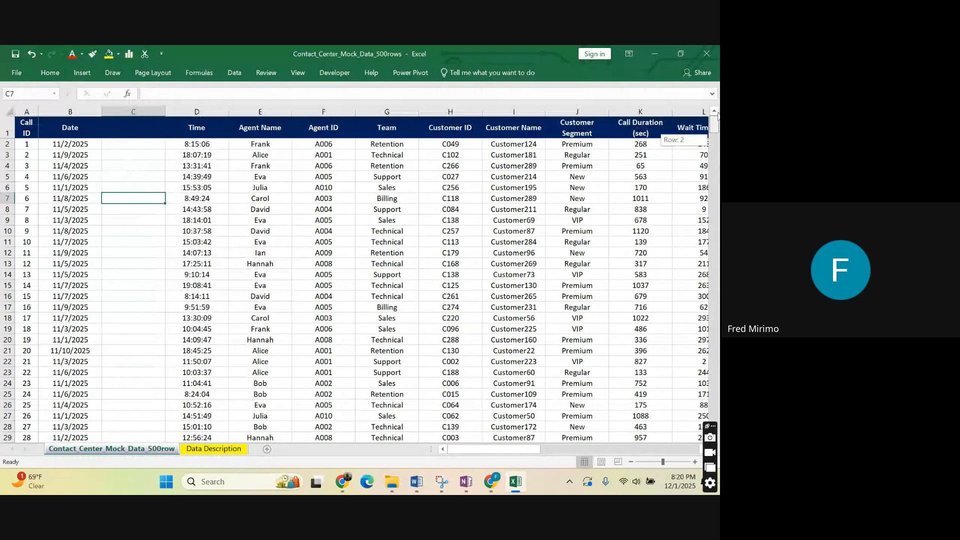
{"action": "left_click", "coordinate": [131, 142]}
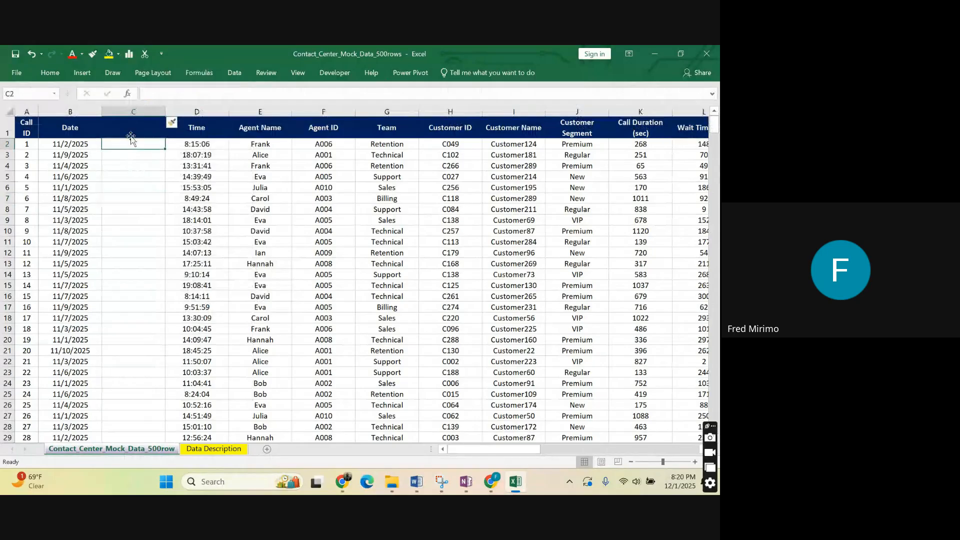
{"action": "left_click", "coordinate": [72, 146]}
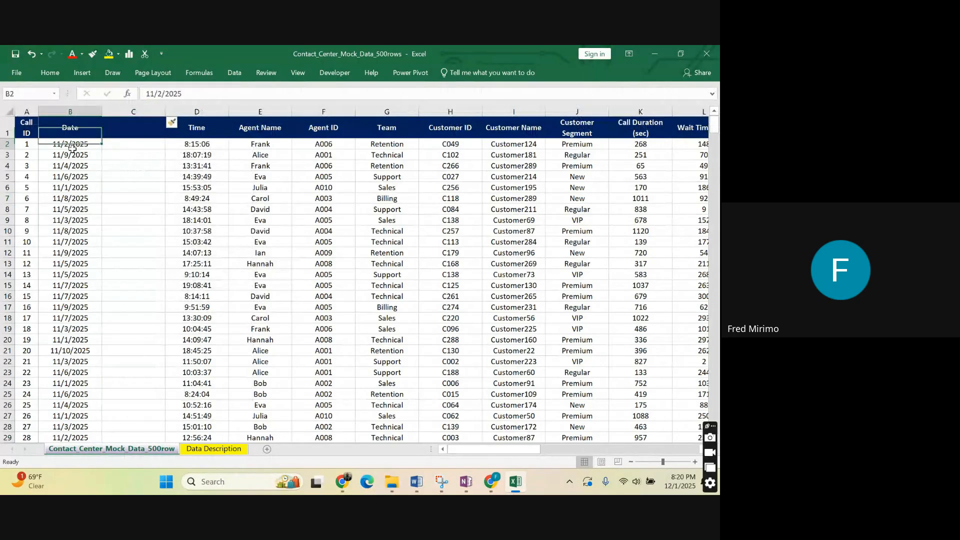
{"action": "left_click", "coordinate": [131, 145]}
{"action": "left_click", "coordinate": [135, 196]}
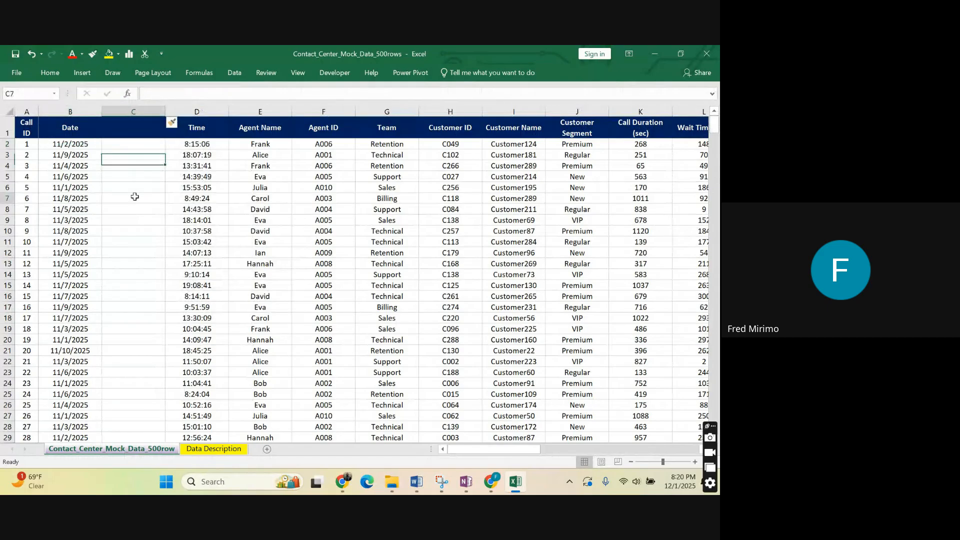
{"action": "left_click", "coordinate": [73, 145]}
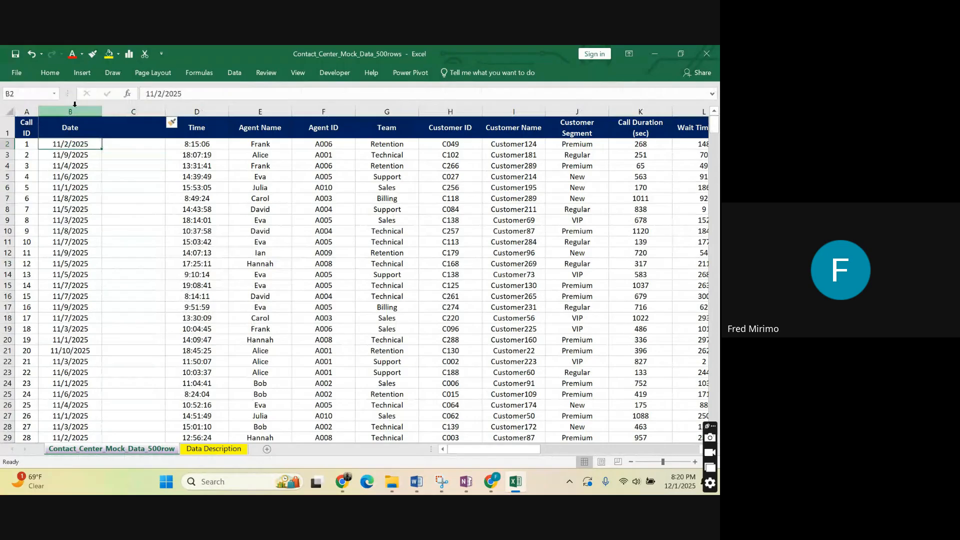
{"action": "left_click", "coordinate": [126, 112]}
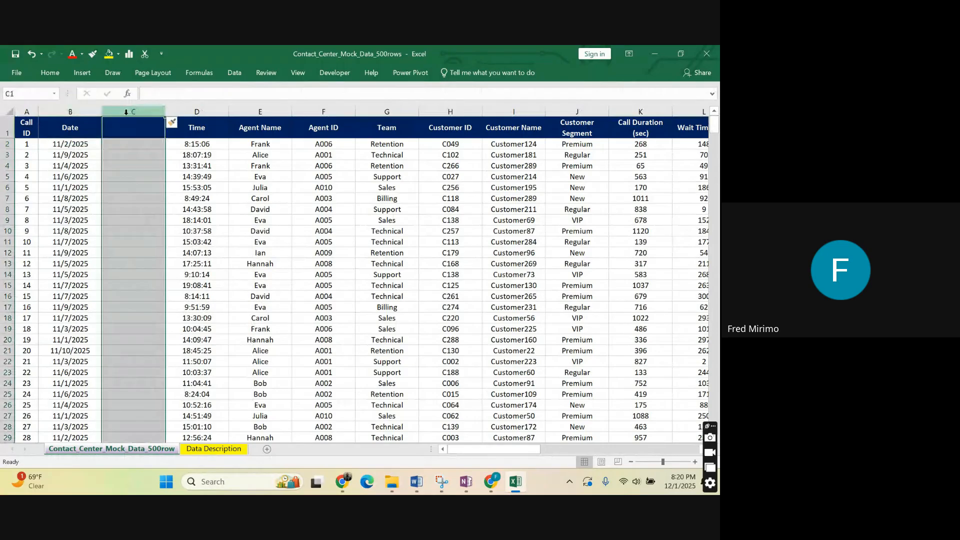
{"action": "left_click", "coordinate": [117, 134]}
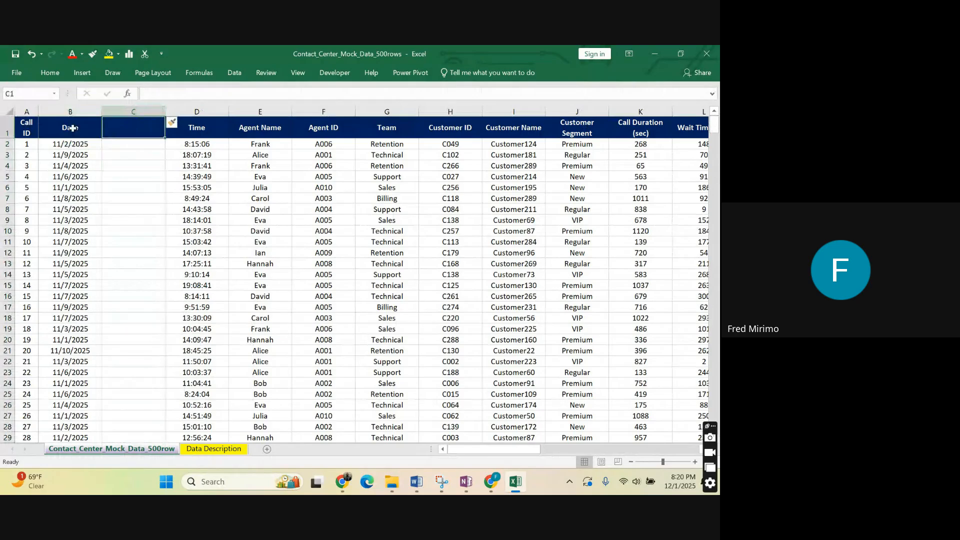
{"action": "key", "text": "ctrl+Home"}
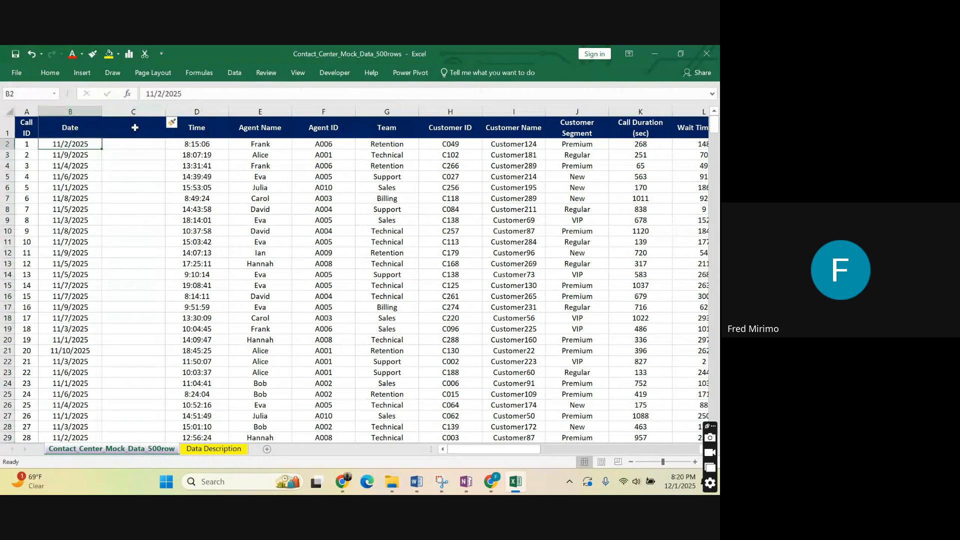
Enter the header "Month" in cell C1 of the blank helper column.
{"action": "left_click", "coordinate": [134, 127]}
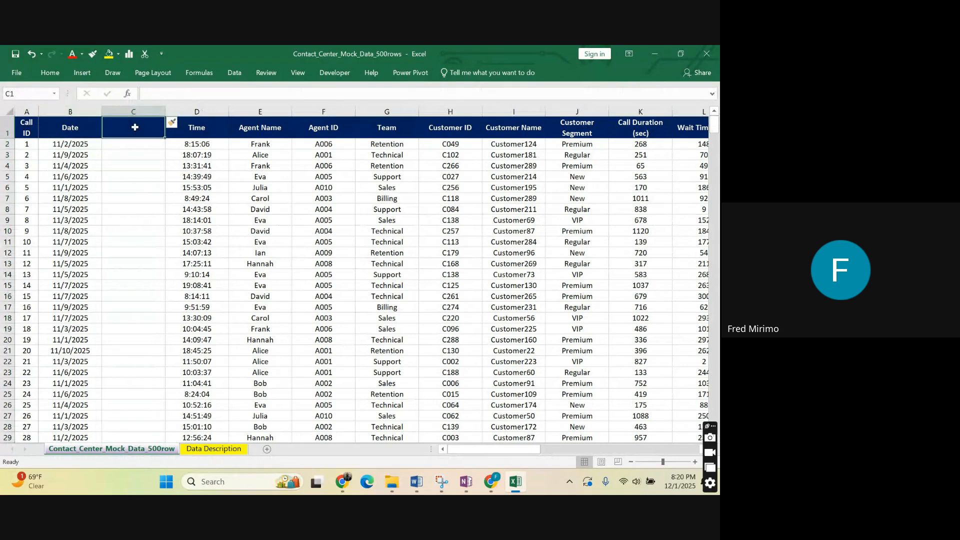
{"action": "type", "text": "Mo"}
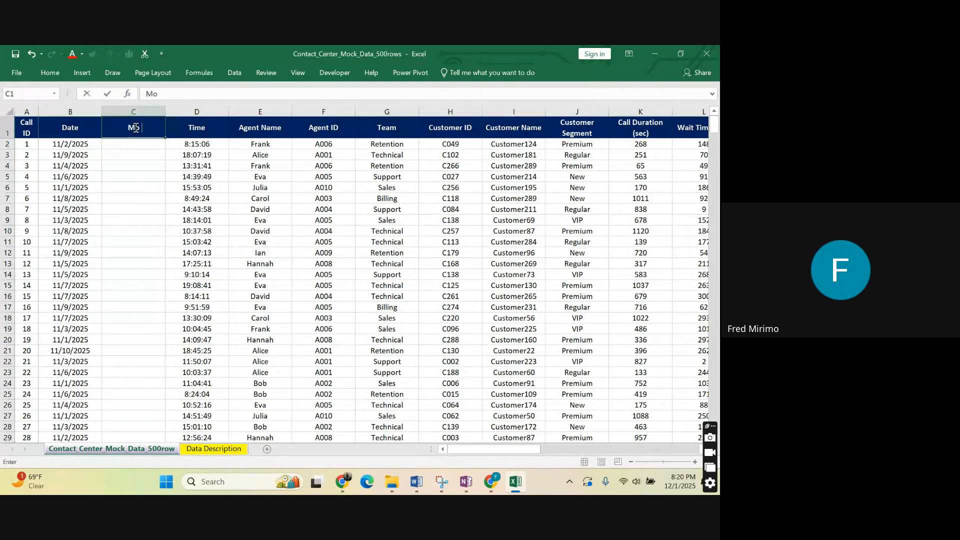
{"action": "type", "text": "nth"}
{"action": "left_click", "coordinate": [142, 205]}
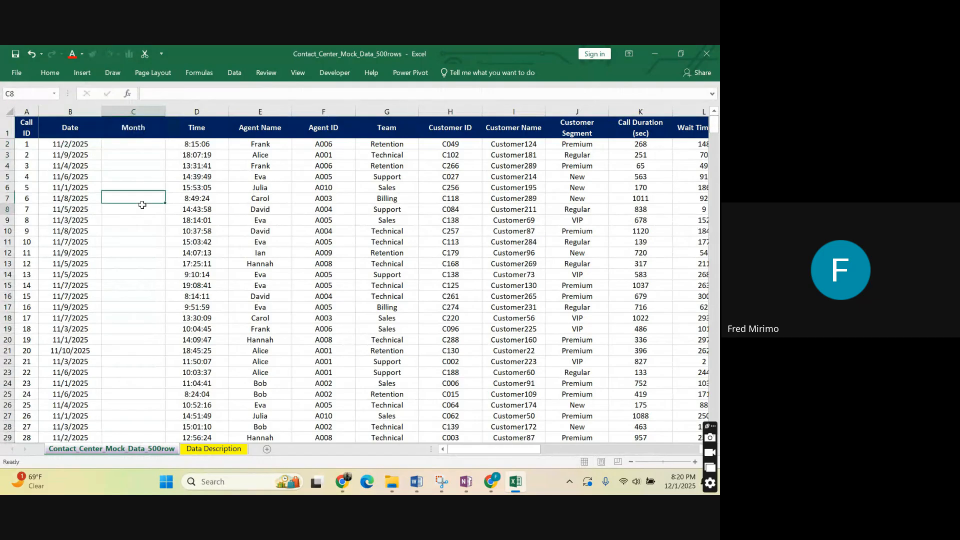
Enter the formula =TEXT(B2,"mmm-yy") in cell C2 to convert the first date to month and year.
{"action": "left_click", "coordinate": [65, 145]}
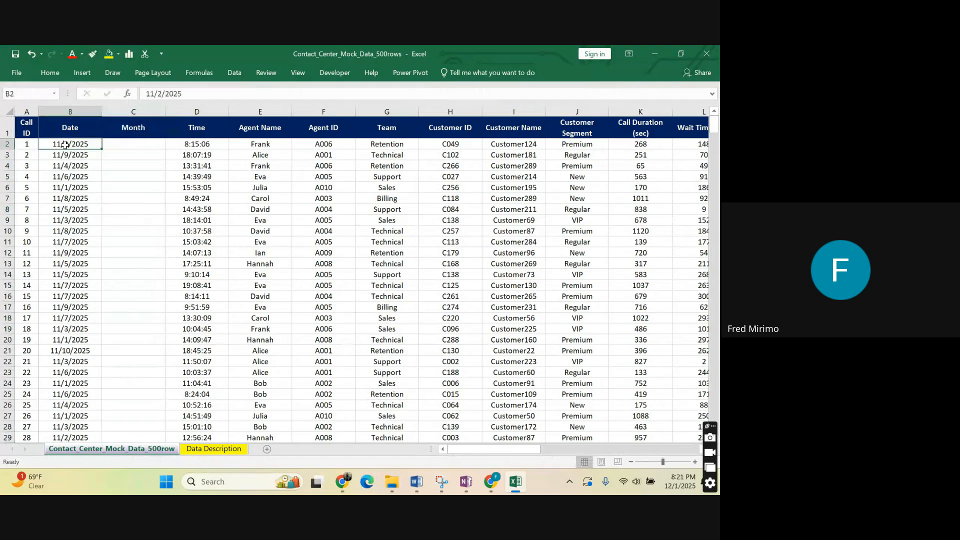
{"action": "left_click", "coordinate": [121, 144]}
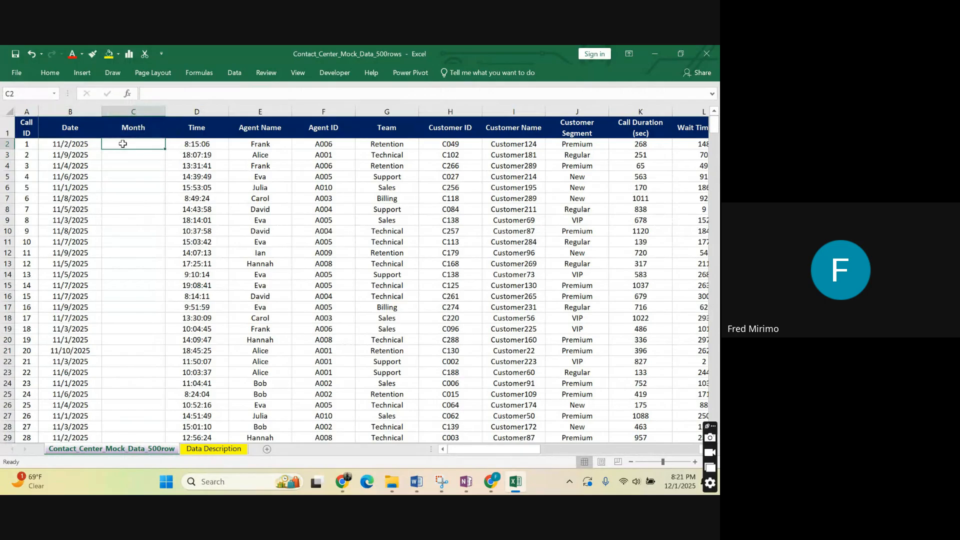
{"action": "type", "text": "="}
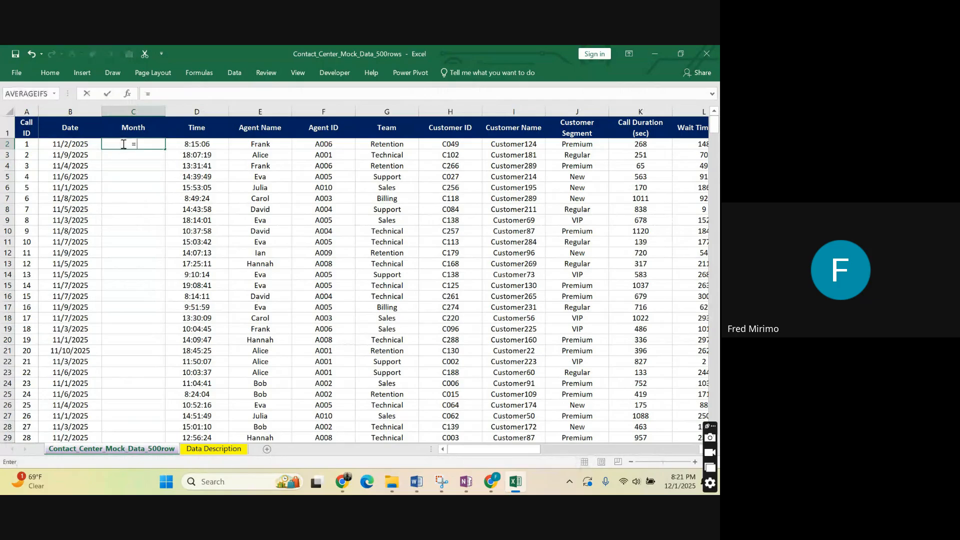
{"action": "type", "text": "text"}
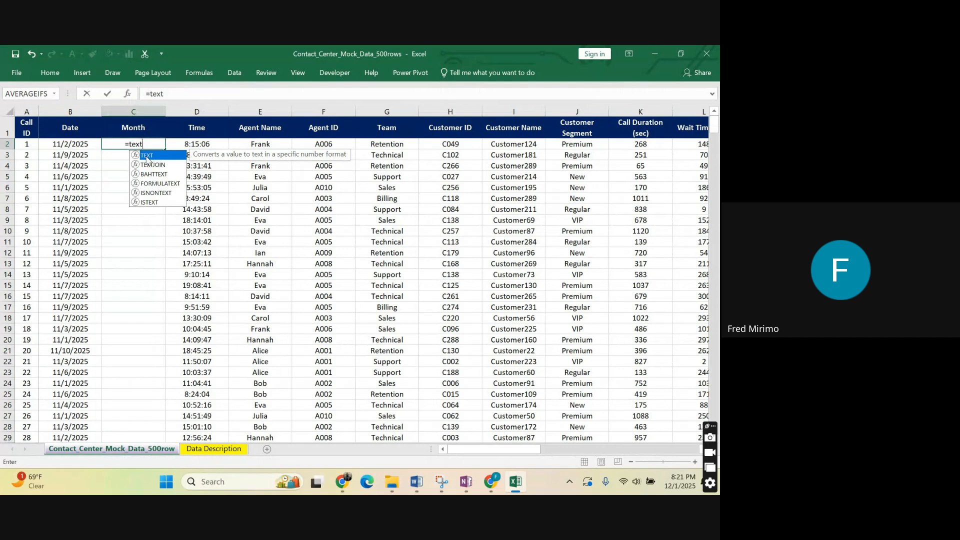
{"action": "double_click", "coordinate": [145, 155]}
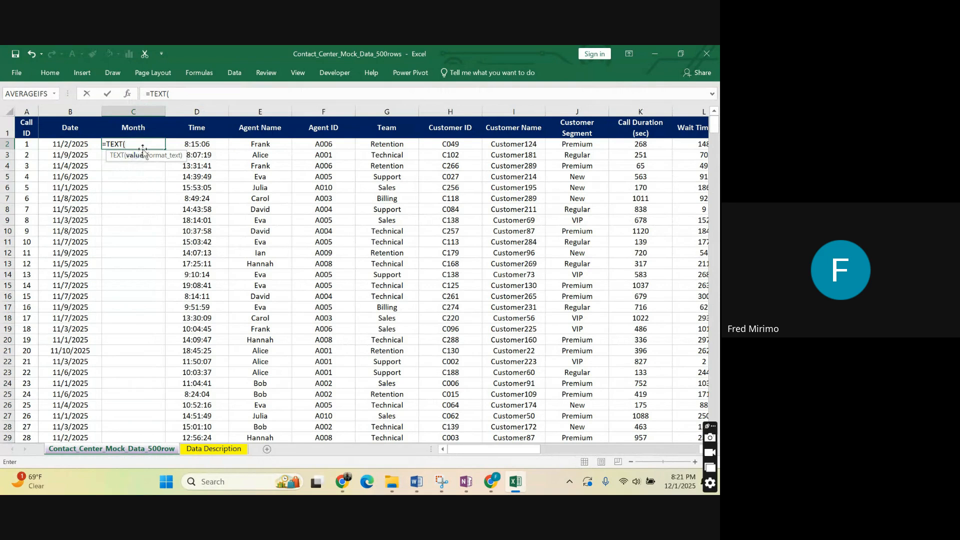
{"action": "left_click", "coordinate": [79, 144]}
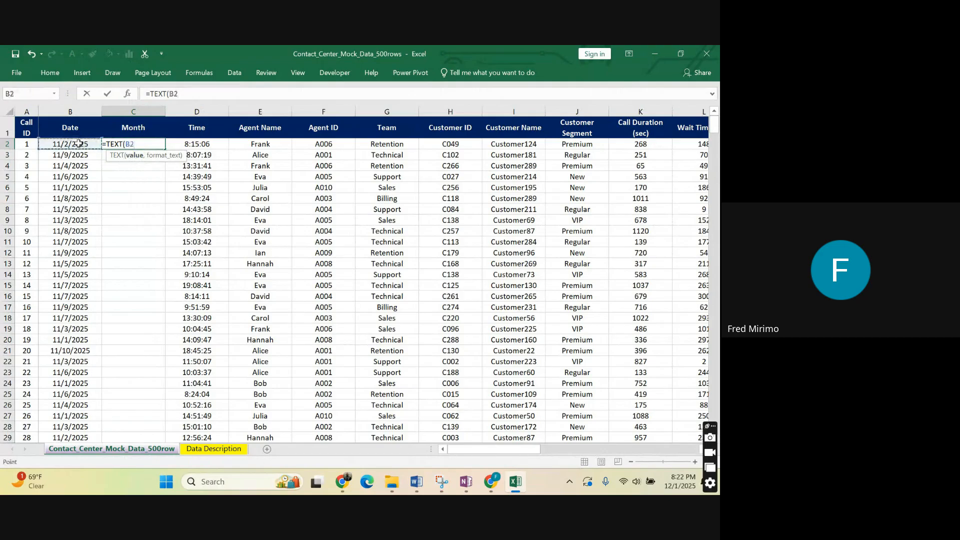
{"action": "left_click", "coordinate": [134, 143]}
{"action": "type", "text": ","}
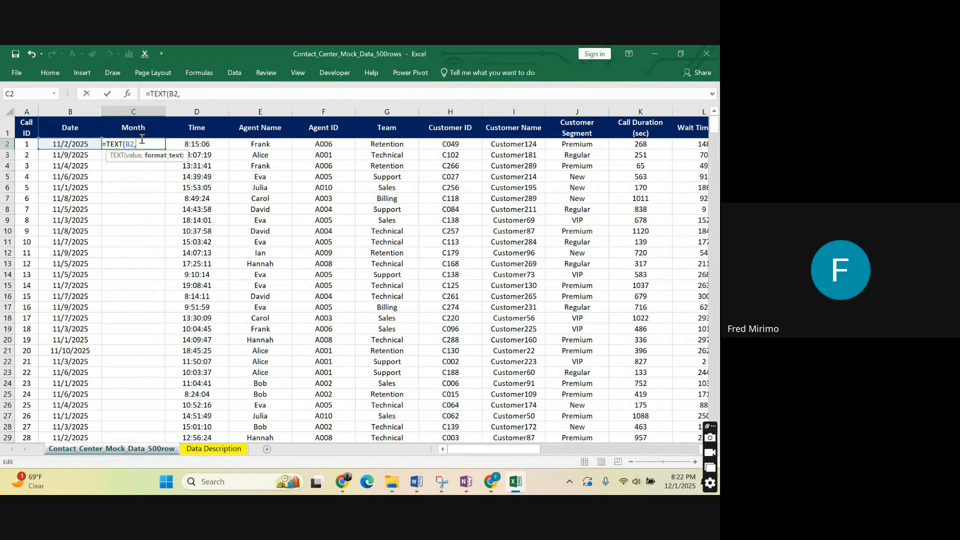
{"action": "type", "text": "\""}
{"action": "type", "text": "mmm"}
{"action": "type", "text": "-yy"}
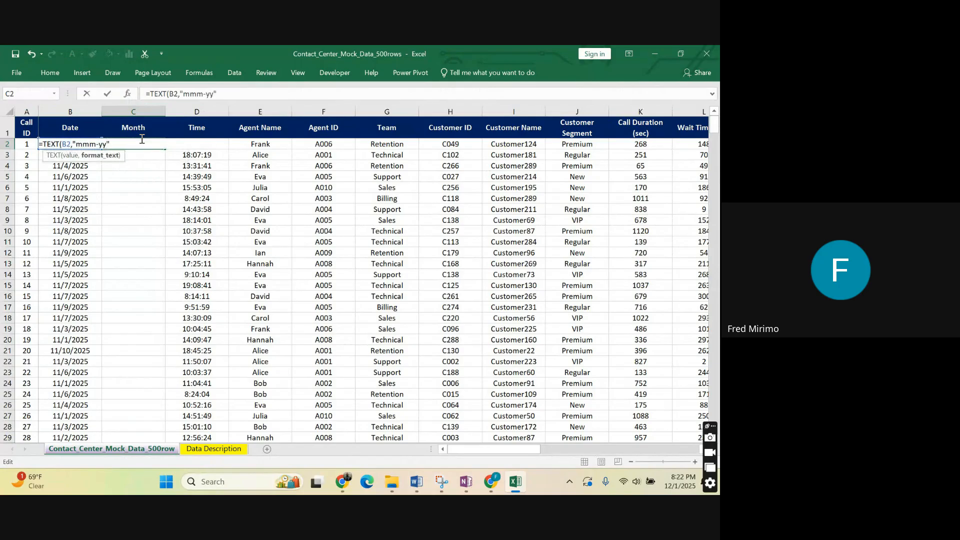
{"action": "type", "text": "\")"}
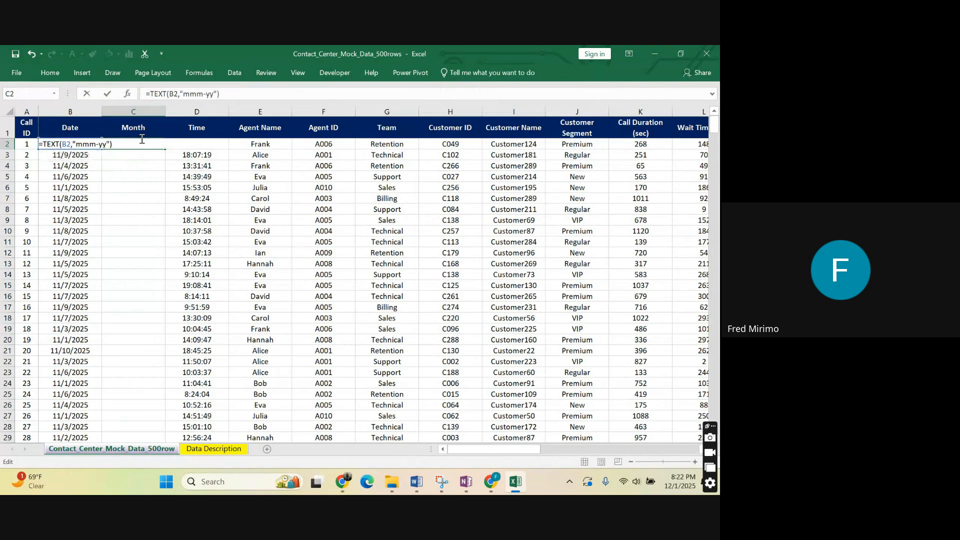
{"action": "key", "text": "Return"}
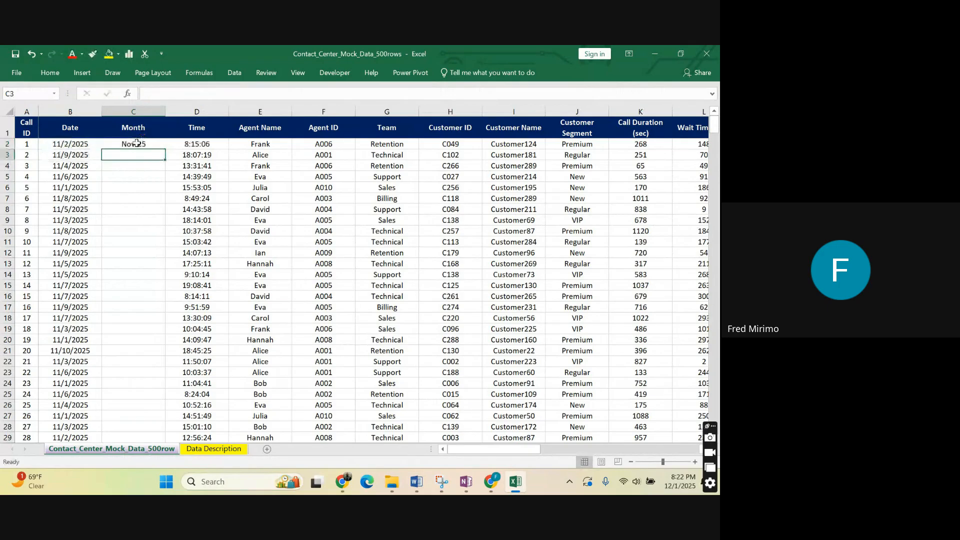
Check the C2 result against the date in B2 and fill its formula down the whole Month column.
{"action": "left_click", "coordinate": [125, 186]}
{"action": "left_click", "coordinate": [141, 146]}
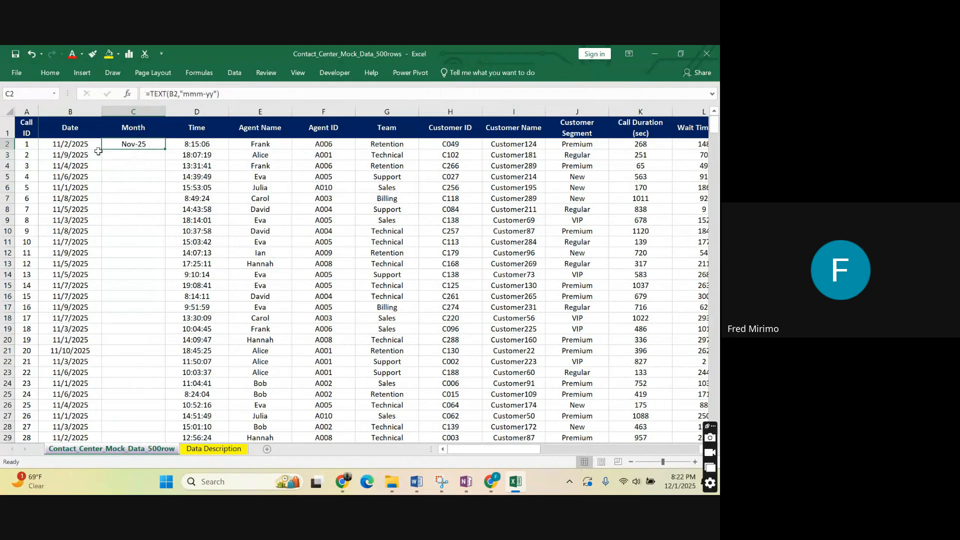
{"action": "left_click", "coordinate": [70, 145]}
{"action": "left_click", "coordinate": [143, 143]}
{"action": "left_click", "coordinate": [104, 209]}
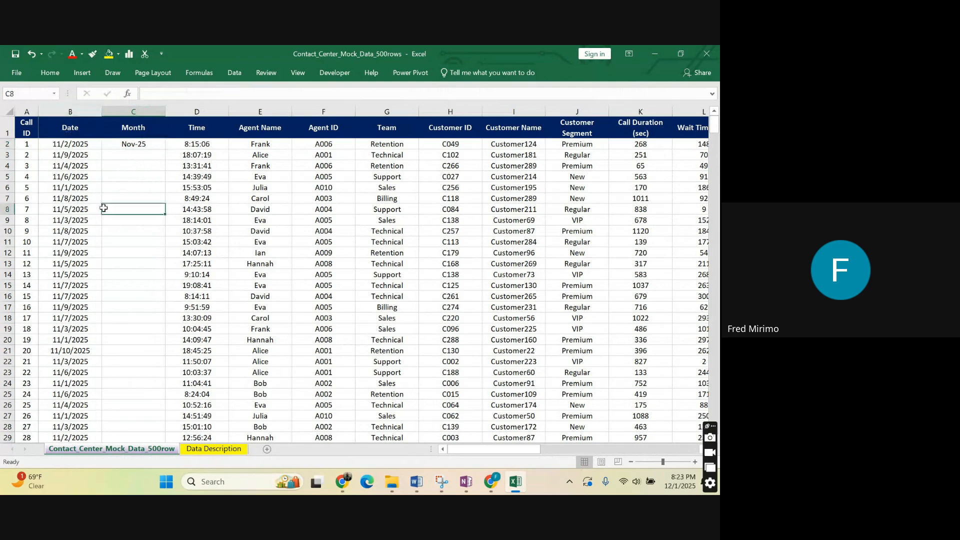
{"action": "left_click", "coordinate": [136, 146]}
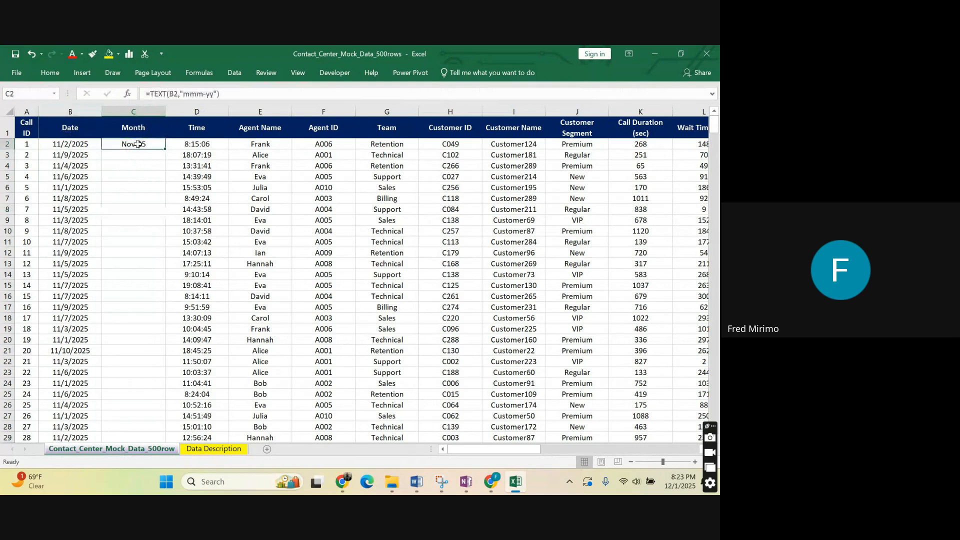
{"action": "double_click", "coordinate": [164, 149]}
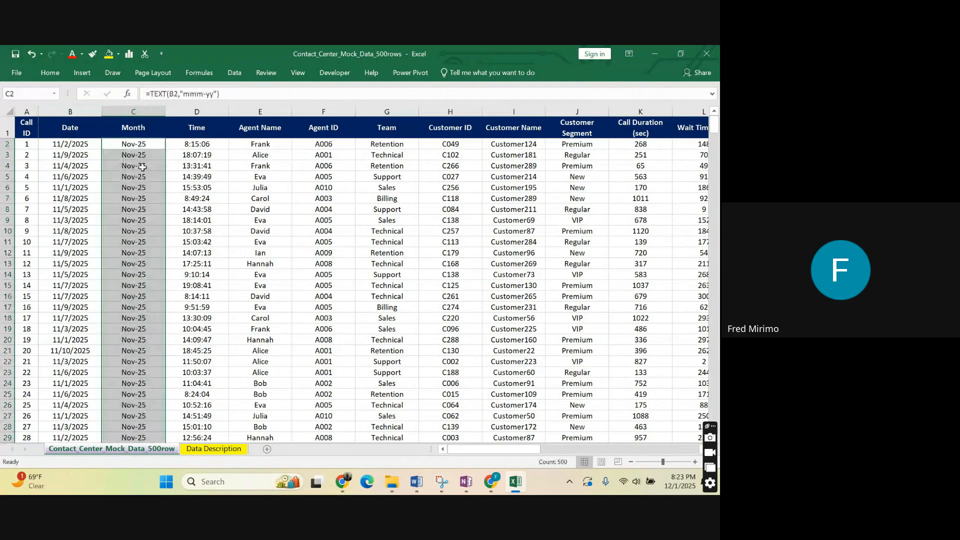
Examine the filled Month column down to its last row and check the formulas in cells C10, C188 and C7.
{"action": "left_click", "coordinate": [127, 232]}
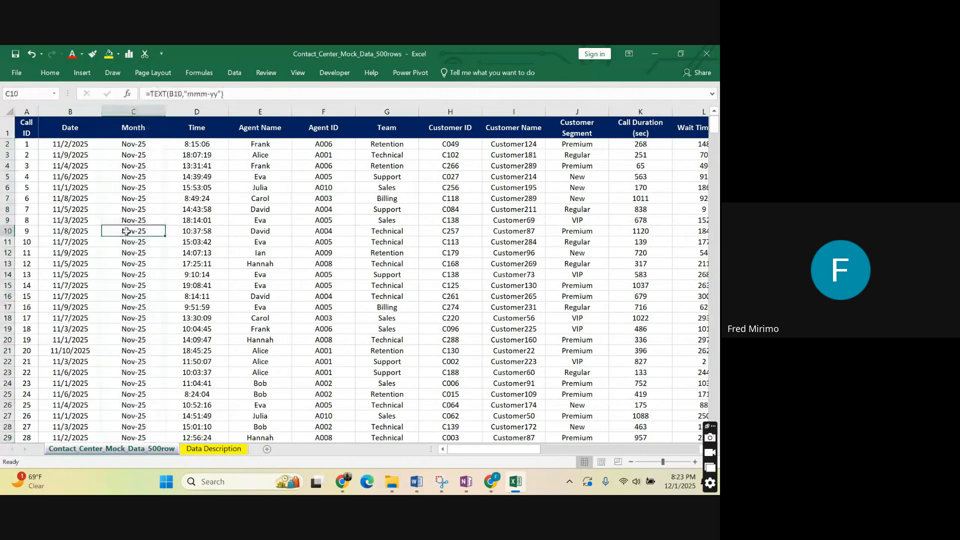
{"action": "key", "text": "ctrl+shift+Down"}
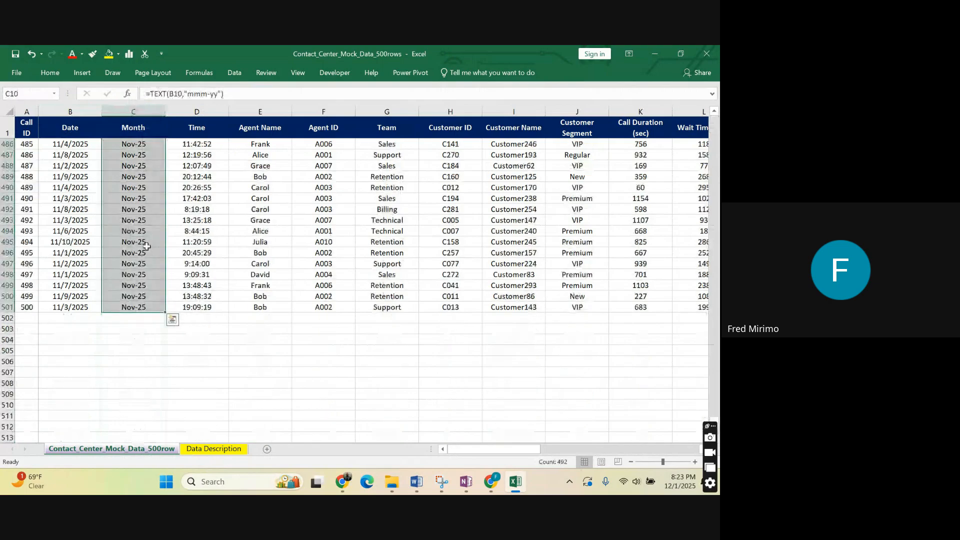
{"action": "scroll", "coordinate": [146, 246], "scroll_direction": "up", "scroll_amount": 20}
{"action": "scroll", "coordinate": [149, 186], "scroll_direction": "up", "scroll_amount": 20}
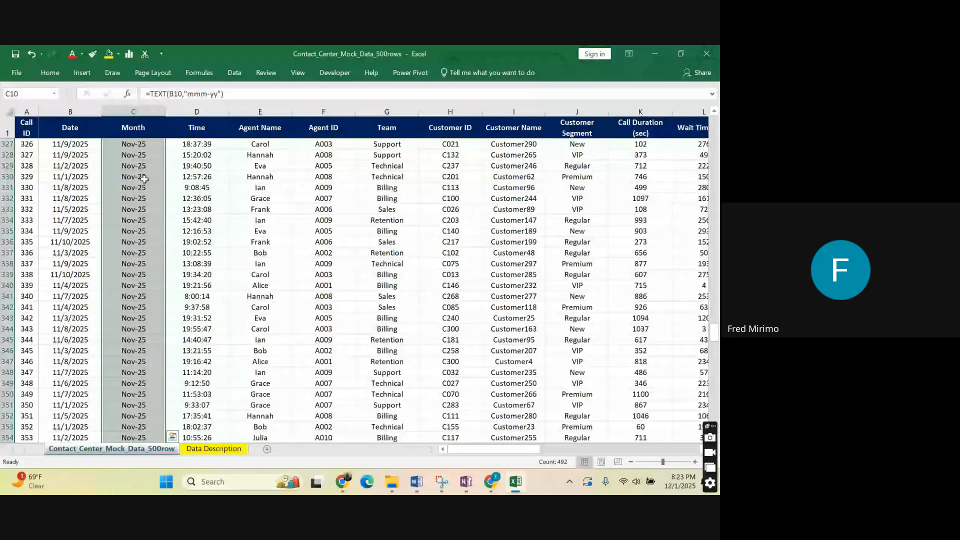
{"action": "scroll", "coordinate": [144, 180], "scroll_direction": "up", "scroll_amount": 20}
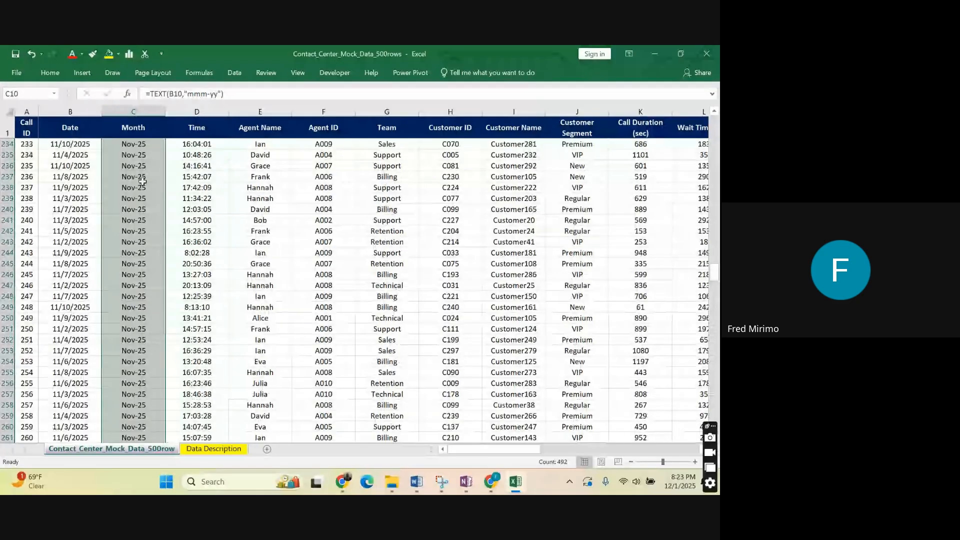
{"action": "scroll", "coordinate": [142, 181], "scroll_direction": "up", "scroll_amount": 16}
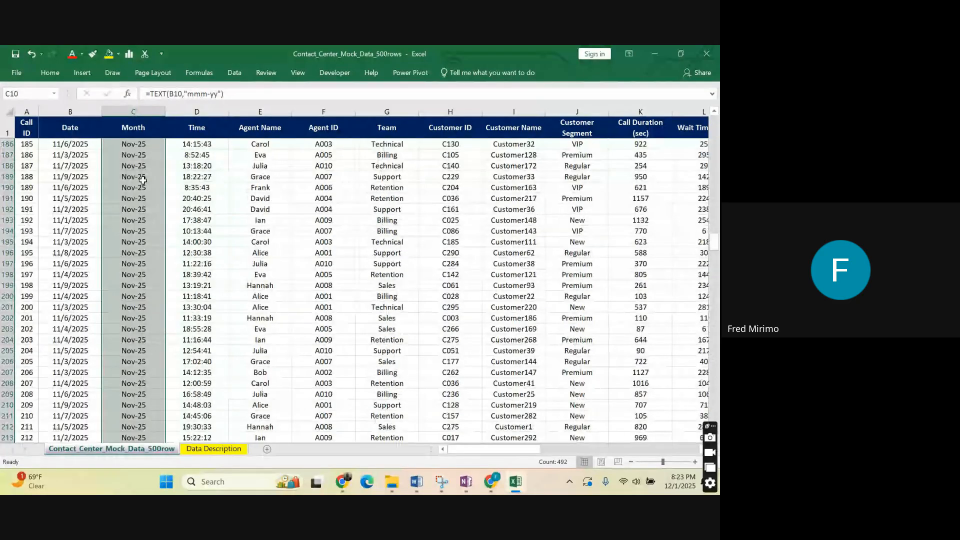
{"action": "left_click_drag", "start_coordinate": [495, 449], "coordinate": [494, 453]}
{"action": "left_click", "coordinate": [130, 167]}
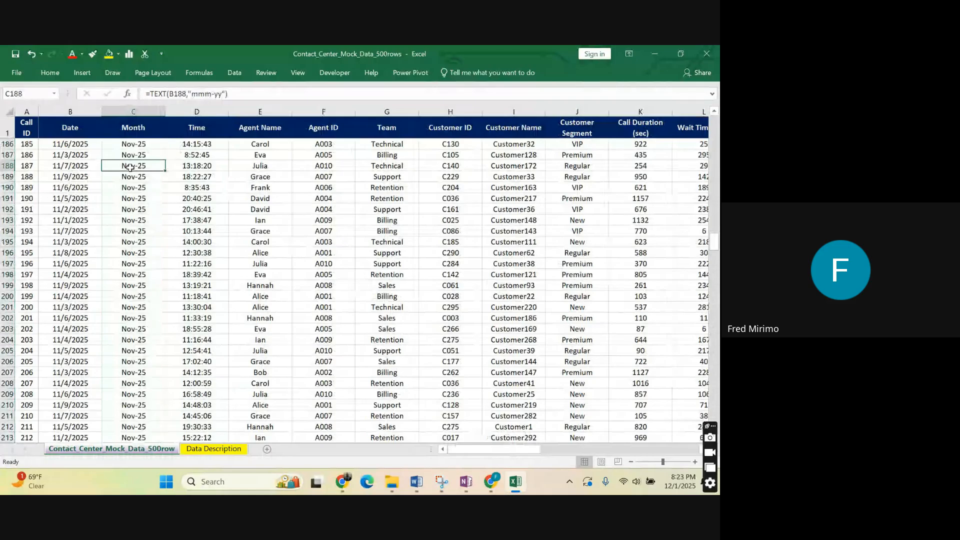
{"action": "key", "text": "Up"}
{"action": "key", "text": "Up"}
{"action": "scroll", "coordinate": [152, 187], "scroll_direction": "up", "scroll_amount": 4}
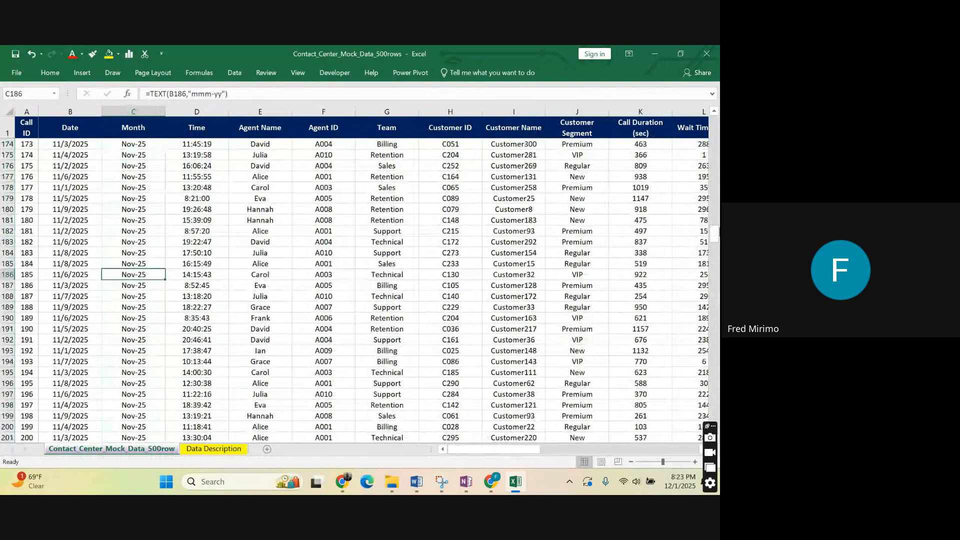
{"action": "left_click_drag", "start_coordinate": [717, 232], "coordinate": [718, 73]}
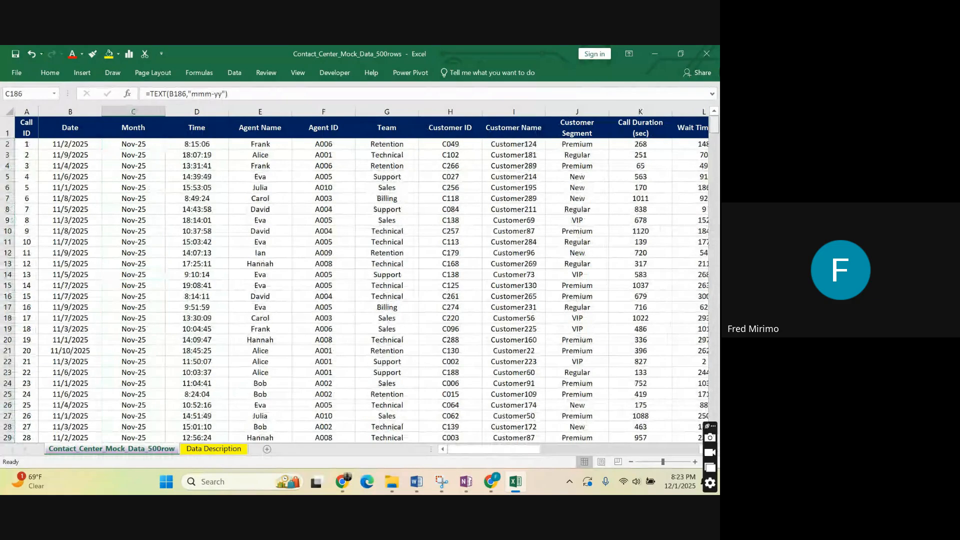
{"action": "left_click", "coordinate": [136, 198]}
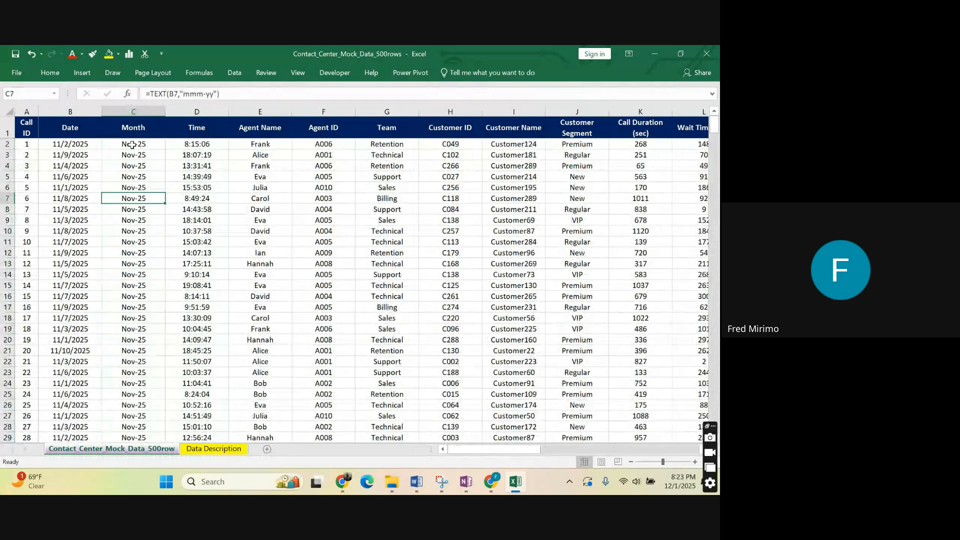
Move the Month column from column C to the first empty column AC, after Channel.
{"action": "key", "text": "ctrl+Home"}
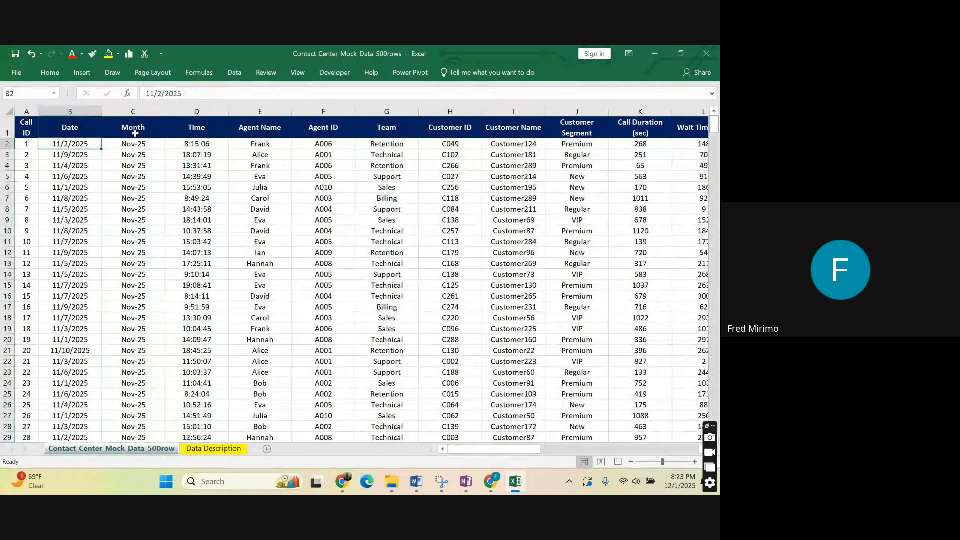
{"action": "left_click", "coordinate": [137, 110]}
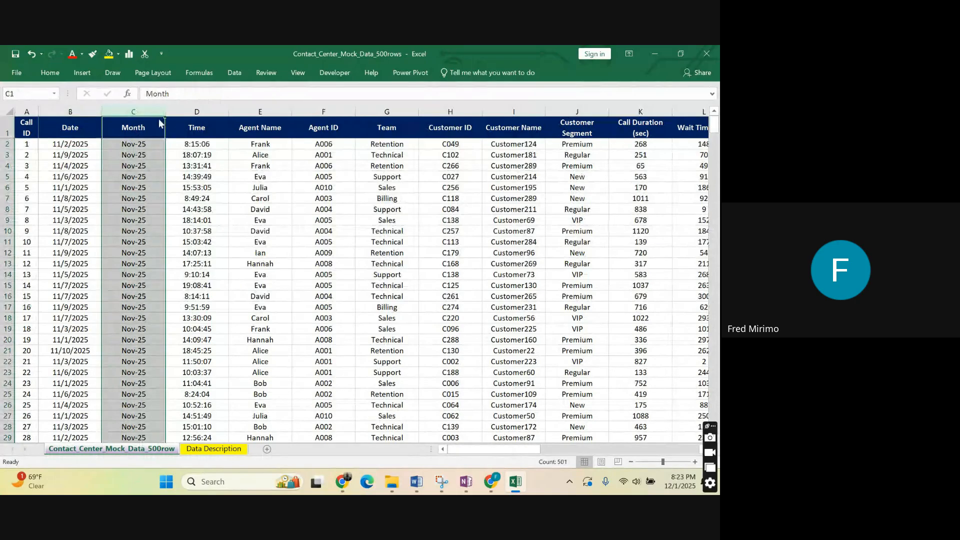
{"action": "key", "text": "ctrl+x"}
{"action": "left_click_drag", "start_coordinate": [529, 448], "coordinate": [688, 436]}
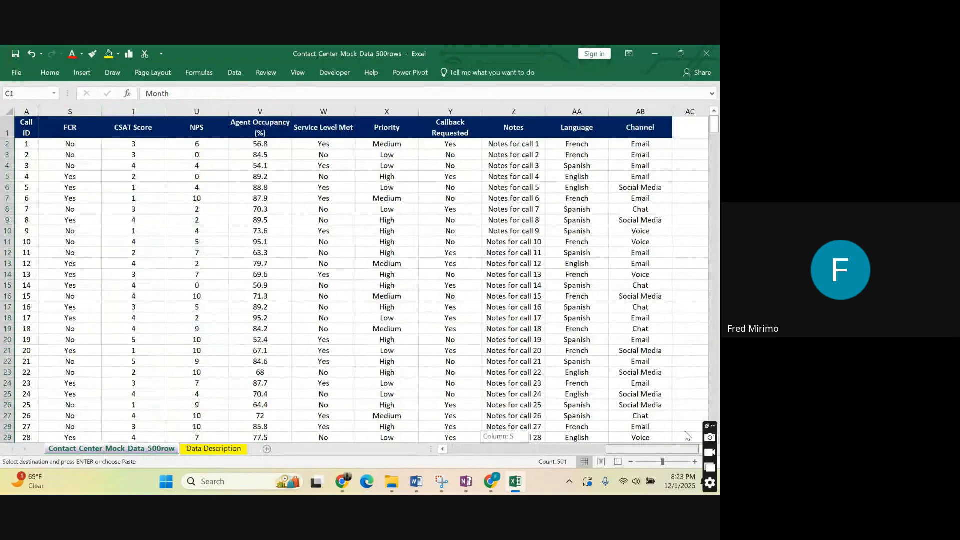
{"action": "left_click", "coordinate": [692, 128]}
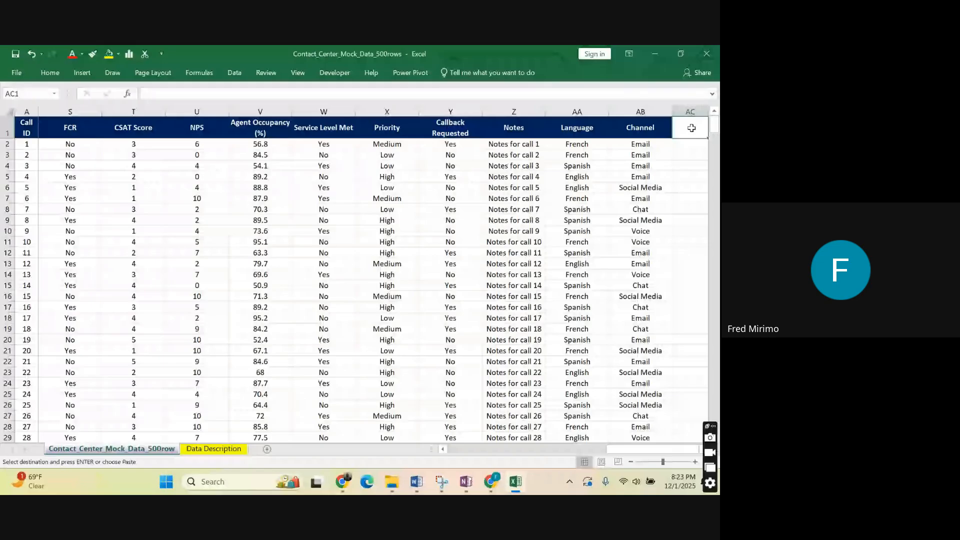
{"action": "key", "text": "ctrl+v"}
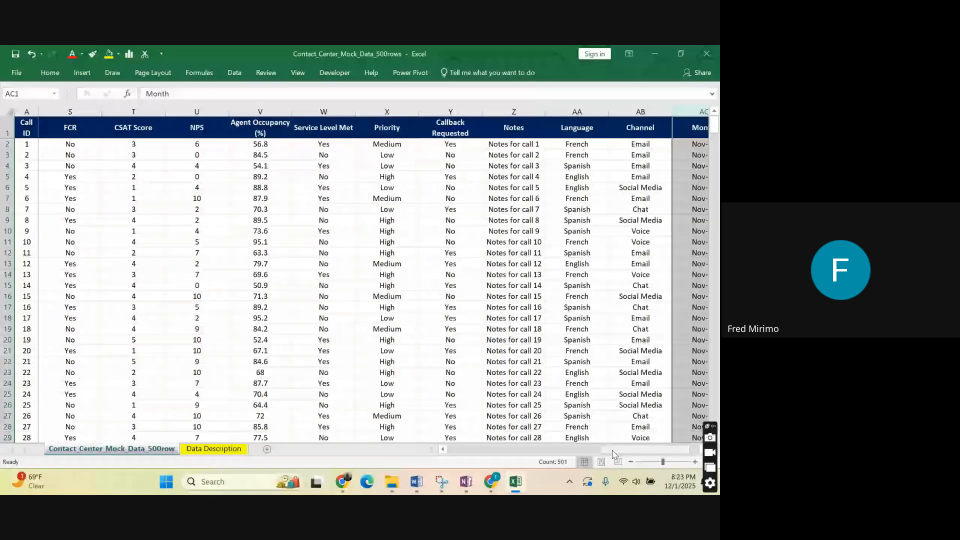
Delete the empty column C between Date and Time.
{"action": "left_click_drag", "start_coordinate": [614, 453], "coordinate": [450, 422]}
{"action": "left_click", "coordinate": [113, 145]}
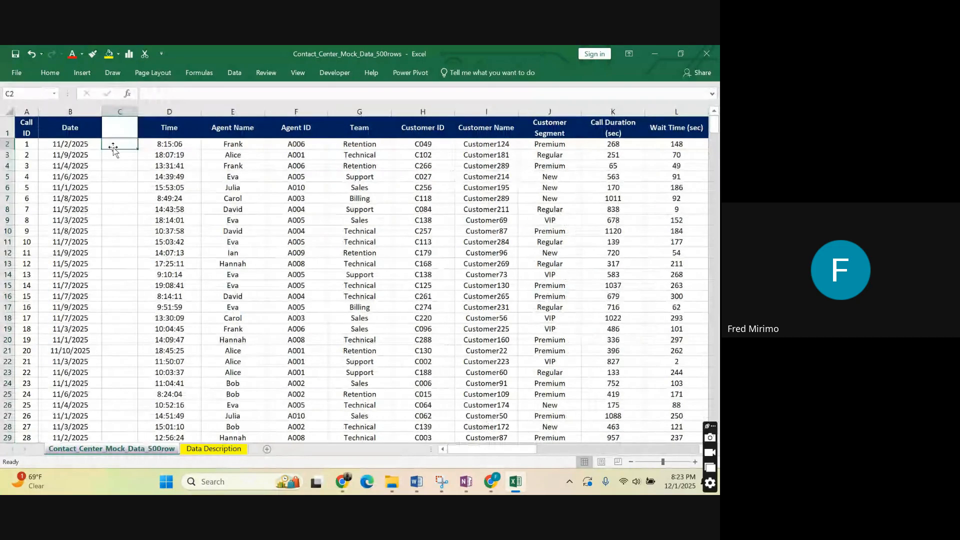
{"action": "right_click", "coordinate": [120, 110]}
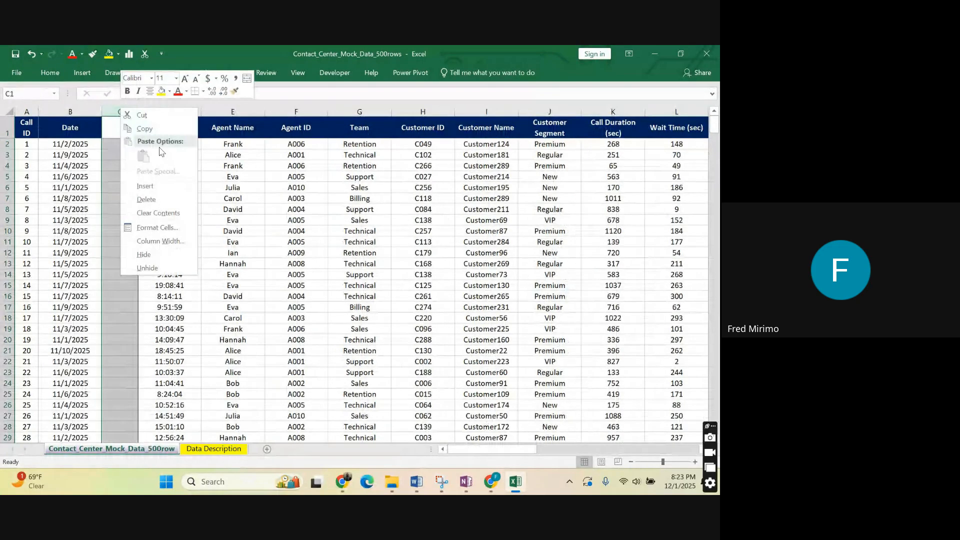
{"action": "left_click", "coordinate": [146, 199]}
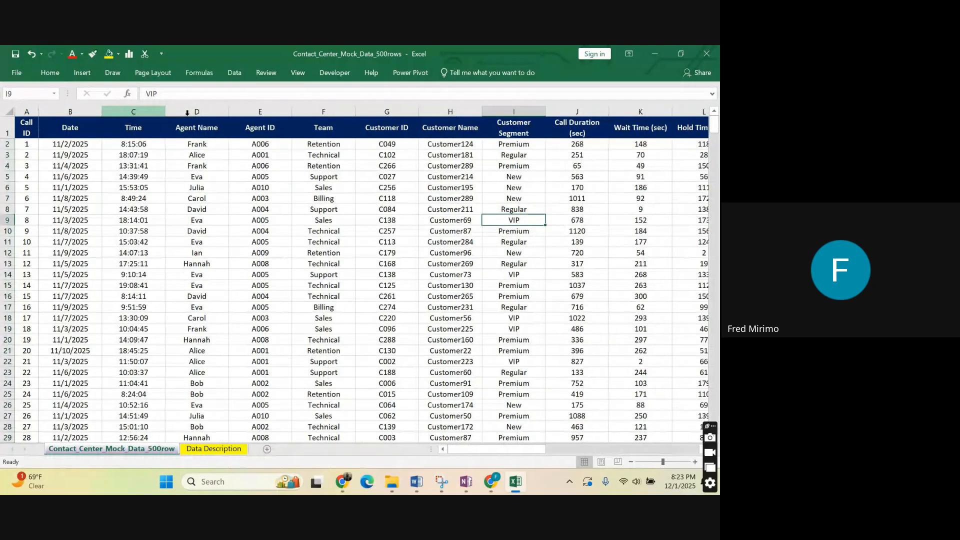
Highlight the Month header in cell AB1 with a yellow fill.
{"action": "left_click_drag", "start_coordinate": [505, 449], "coordinate": [658, 449]}
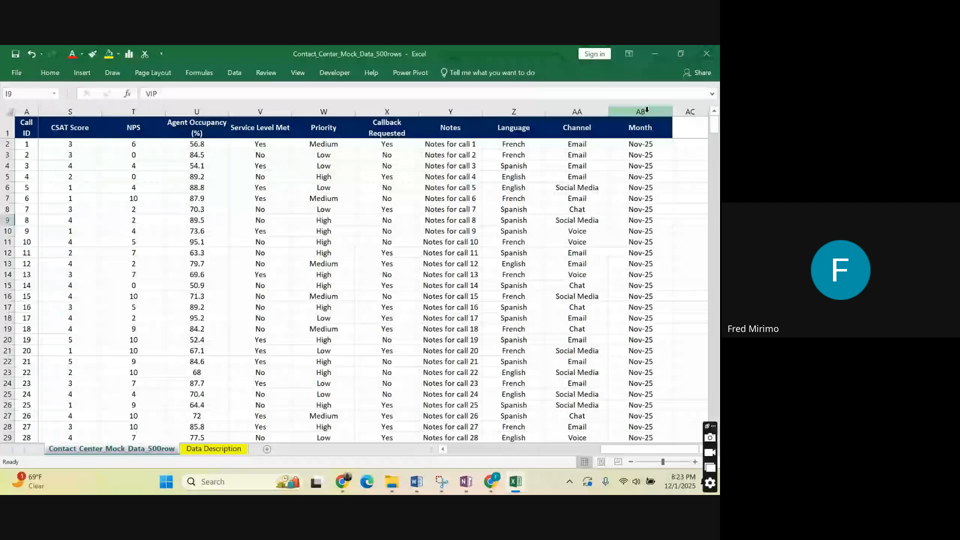
{"action": "left_click", "coordinate": [640, 128]}
{"action": "left_click", "coordinate": [108, 53]}
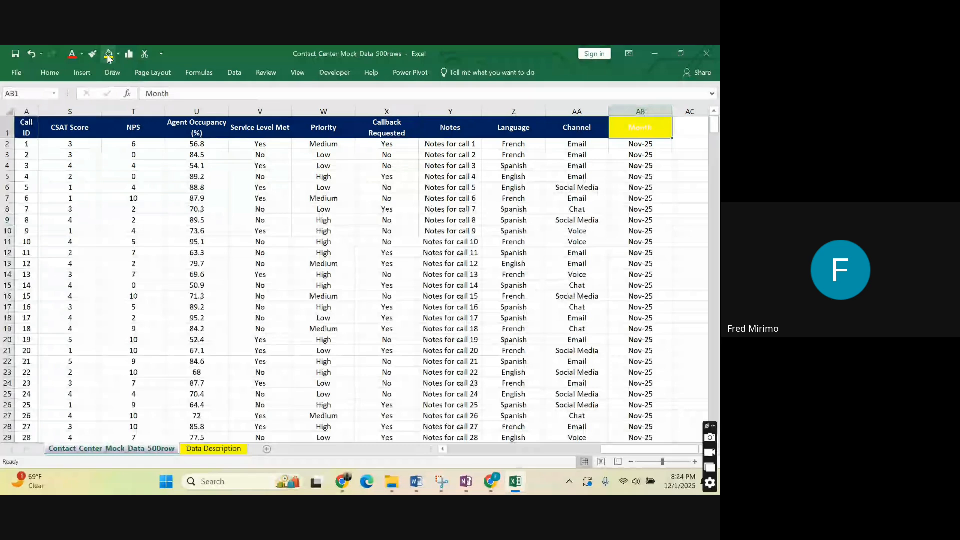
Try a black fill on the Month header and undo it.
{"action": "left_click", "coordinate": [50, 73]}
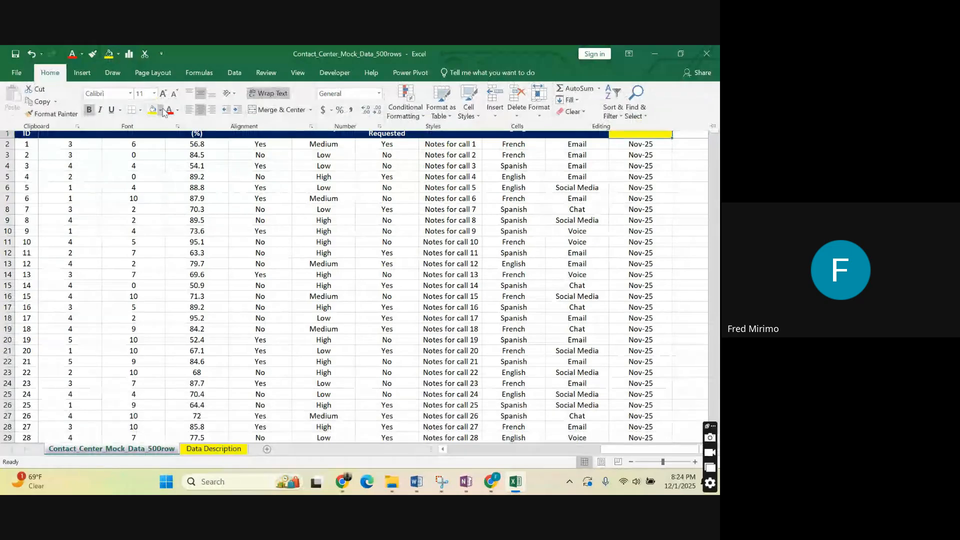
{"action": "left_click", "coordinate": [161, 110]}
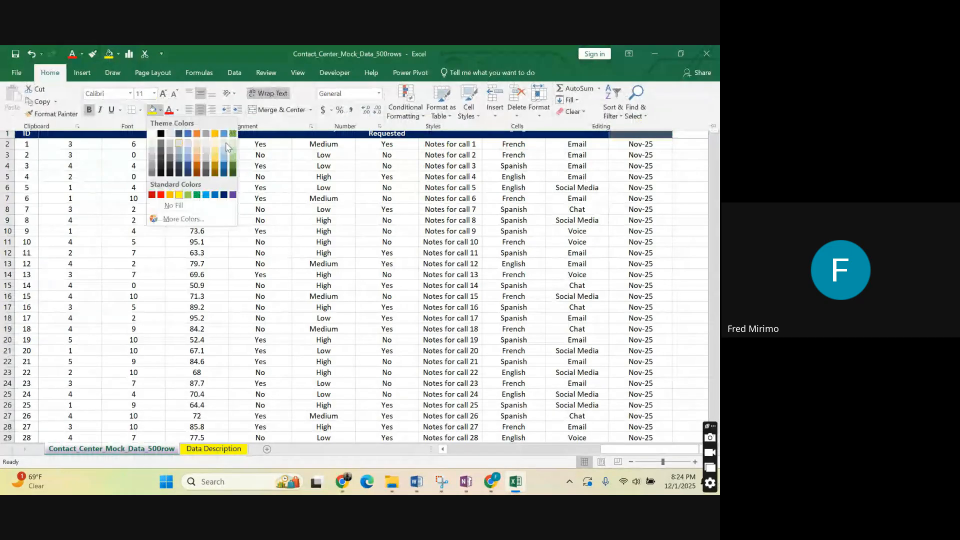
{"action": "left_click", "coordinate": [161, 133]}
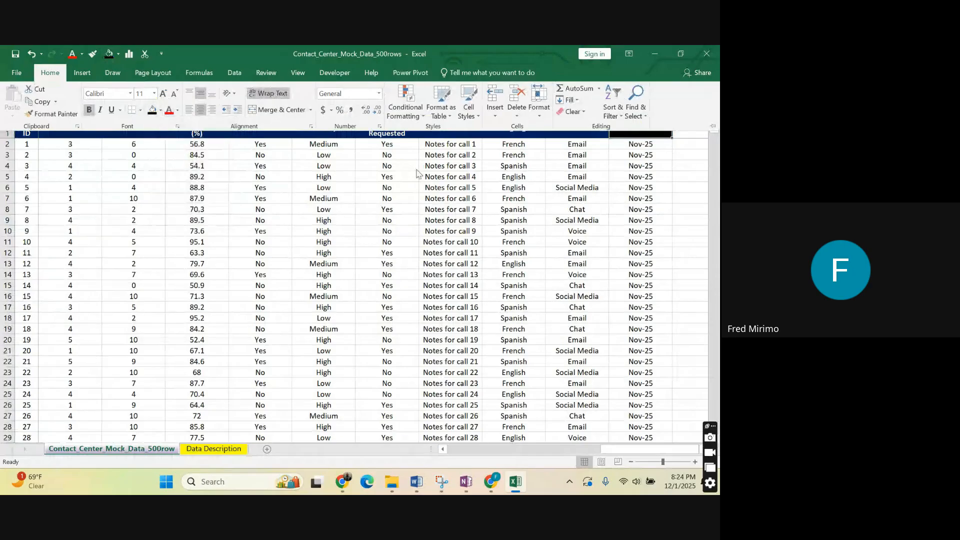
{"action": "left_click", "coordinate": [31, 54]}
Set the font colour of the Month header to Automatic.
{"action": "left_click", "coordinate": [177, 110]}
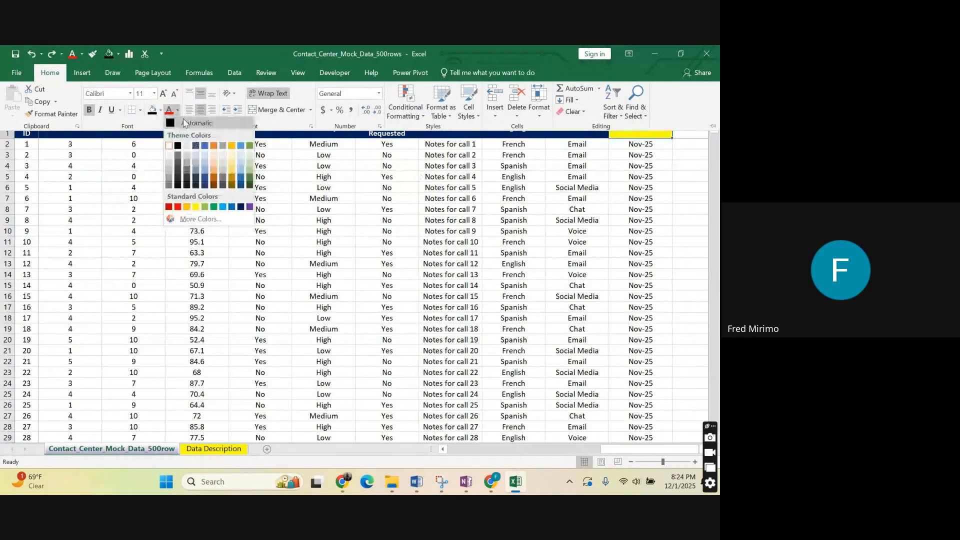
{"action": "left_click", "coordinate": [183, 122]}
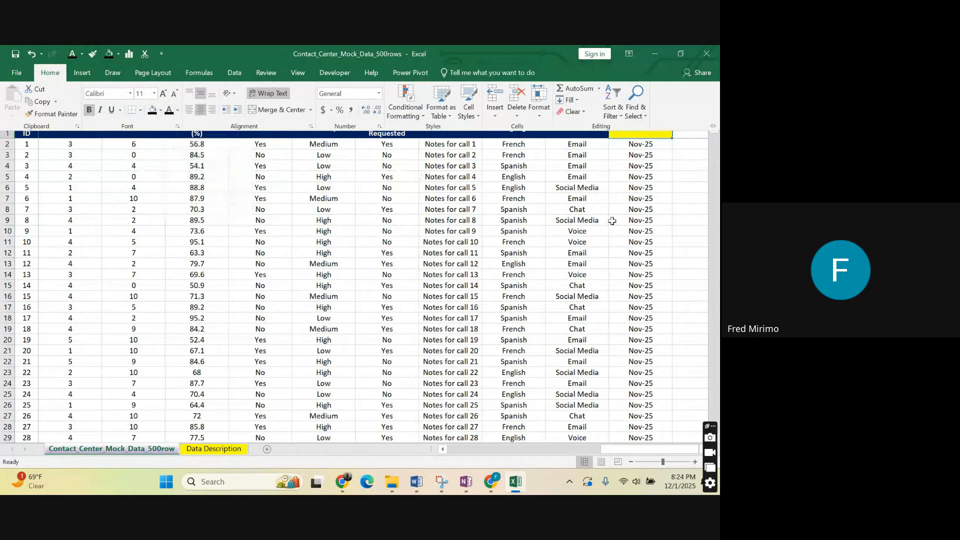
{"action": "left_click", "coordinate": [620, 198]}
Check the formulas in several cells of the relocated Month column, including AB7, AB8 and AB11.
{"action": "left_click", "coordinate": [635, 129]}
{"action": "left_click", "coordinate": [639, 160]}
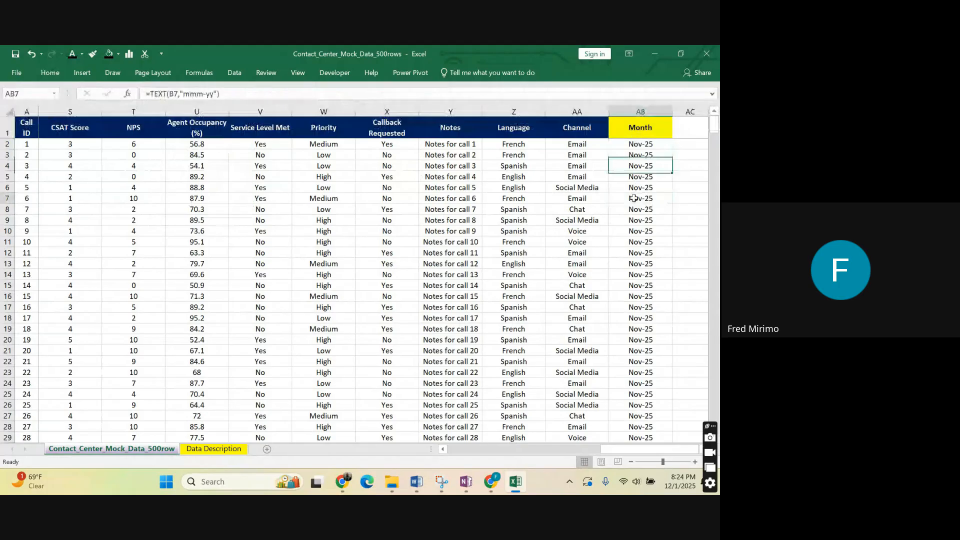
{"action": "left_click", "coordinate": [638, 200]}
{"action": "left_click", "coordinate": [636, 274]}
{"action": "left_click", "coordinate": [641, 135]}
{"action": "left_click", "coordinate": [634, 206]}
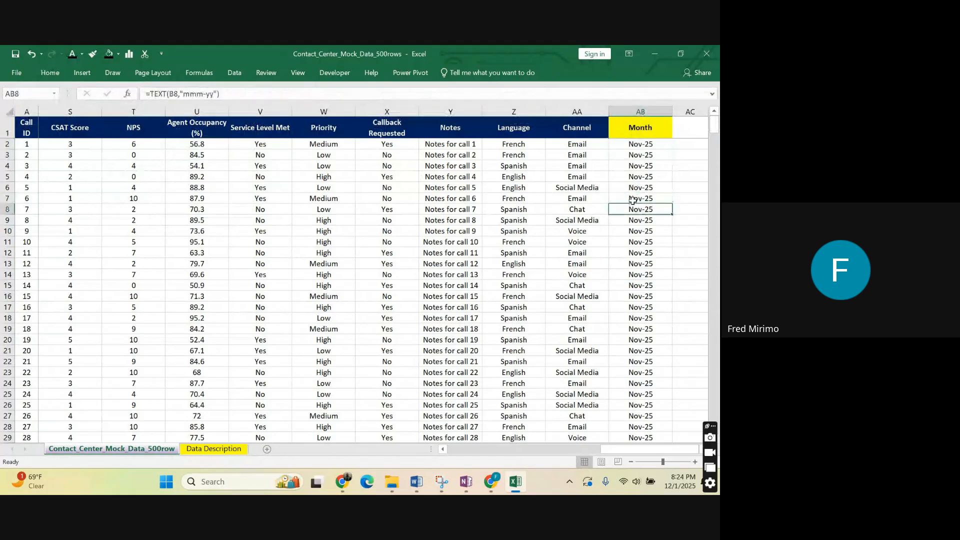
{"action": "left_click_drag", "start_coordinate": [640, 242], "coordinate": [641, 230]}
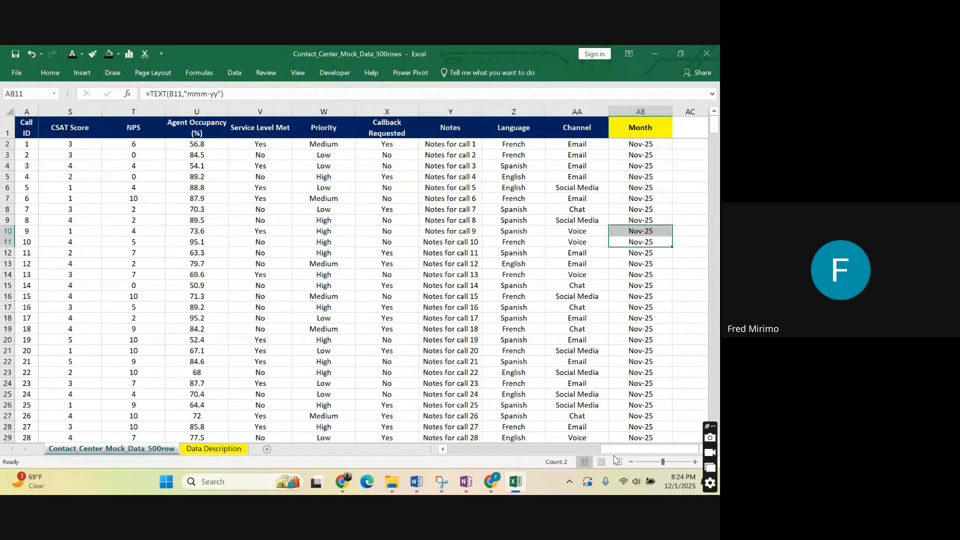
Fill the AB2 formula down the Month column again and look over the filled rows.
{"action": "left_click_drag", "start_coordinate": [615, 454], "coordinate": [392, 425]}
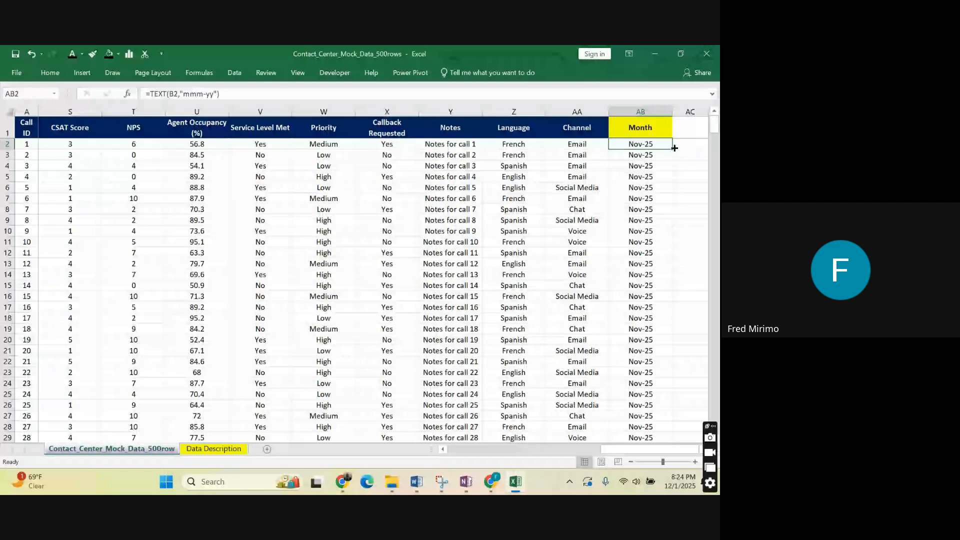
{"action": "double_click", "coordinate": [674, 148]}
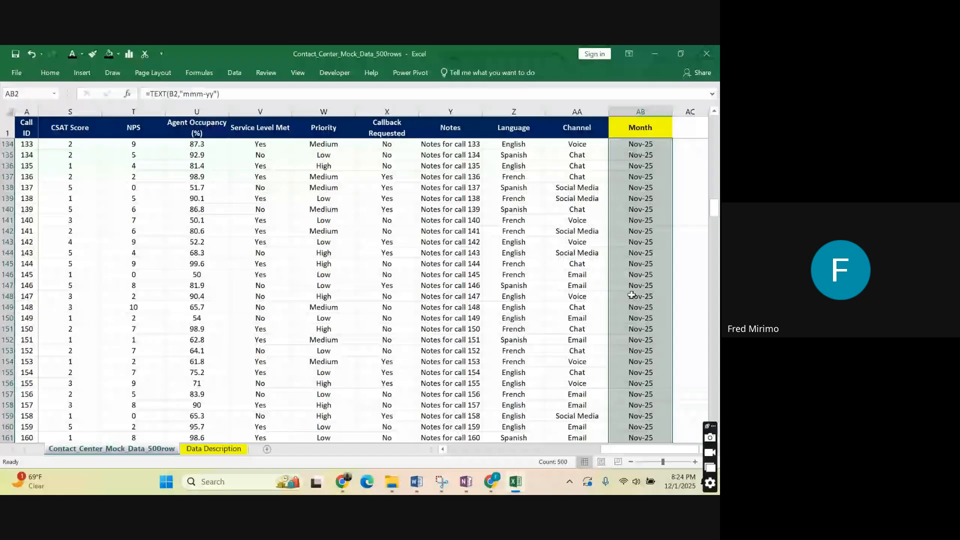
{"action": "scroll", "coordinate": [631, 295], "scroll_direction": "up", "scroll_amount": 20}
Change the date format in the AB62 formula so it reads =TEXT(B62,"mmm-yyy").
{"action": "left_click", "coordinate": [645, 143]}
{"action": "left_click", "coordinate": [645, 142]}
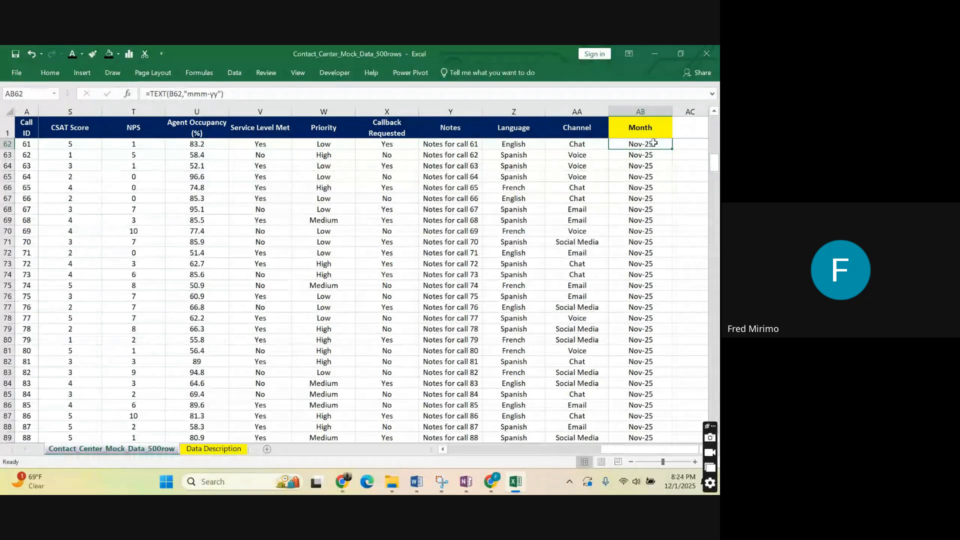
{"action": "left_click", "coordinate": [218, 94]}
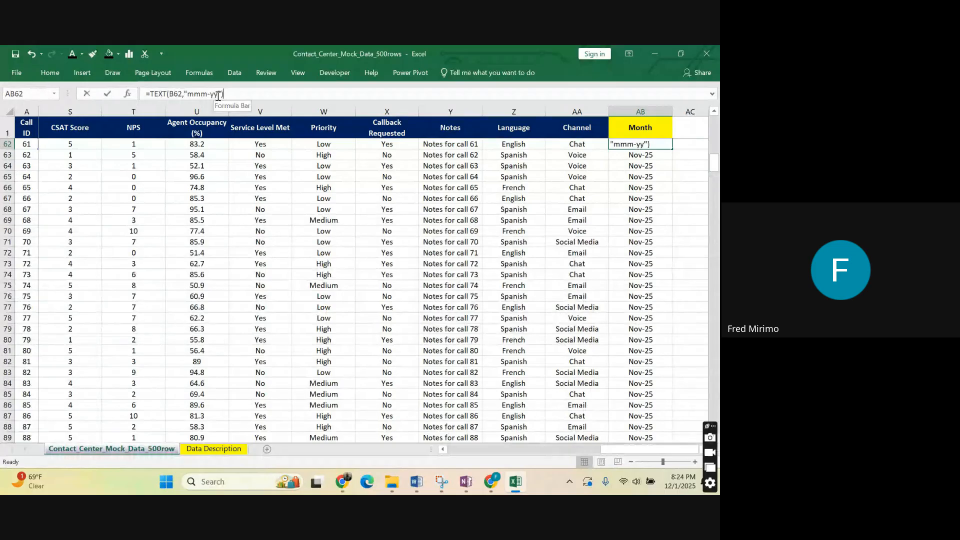
{"action": "type", "text": "y"}
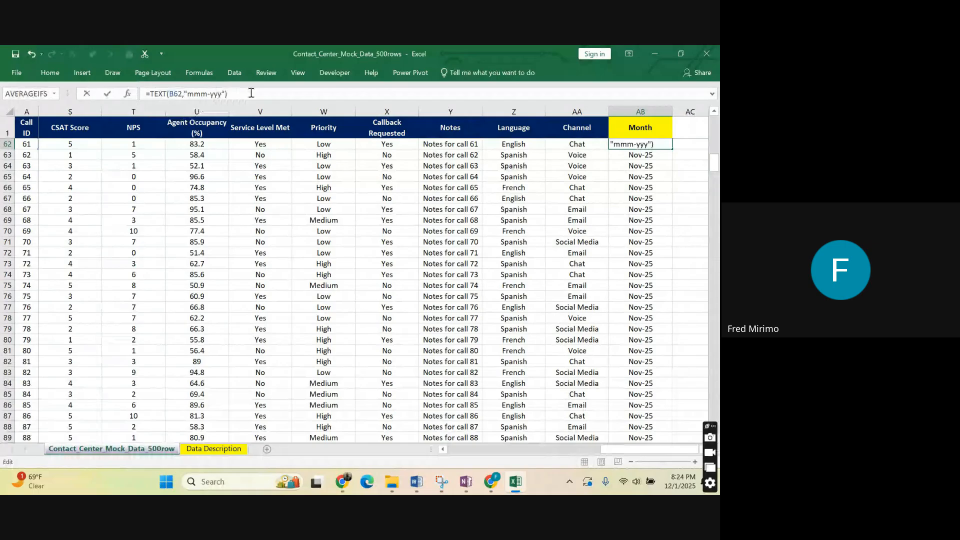
{"action": "key", "text": "Return"}
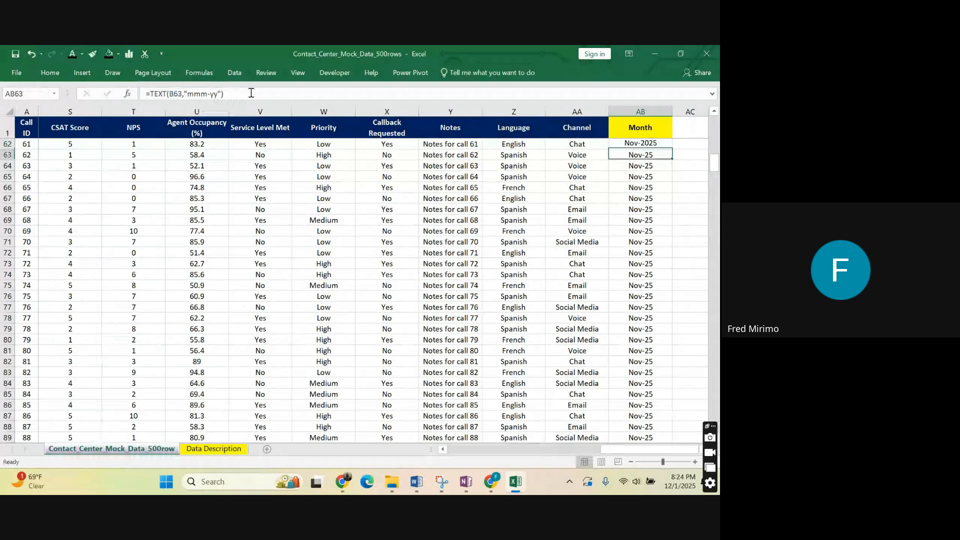
Fill the AB62 formula down to the end of the Month column and inspect the rows below.
{"action": "left_click", "coordinate": [641, 143]}
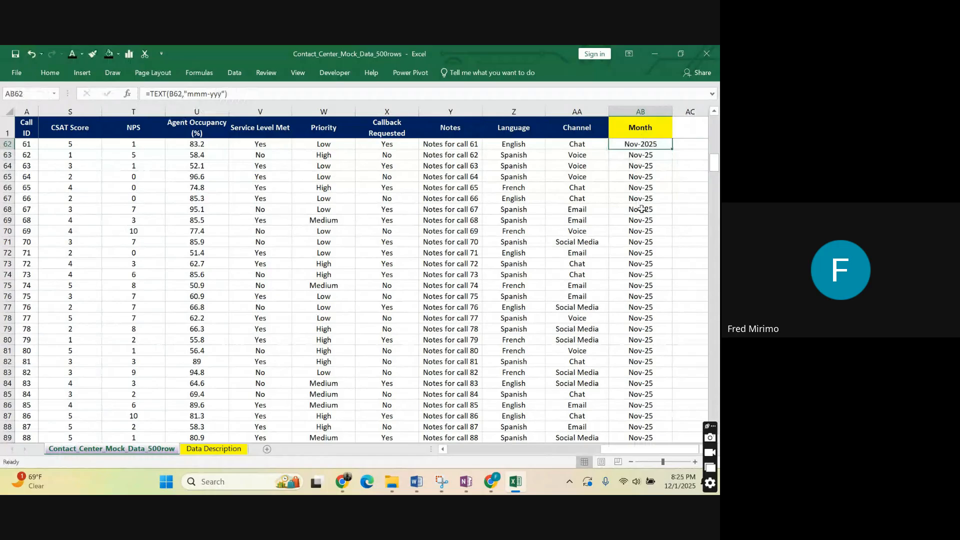
{"action": "double_click", "coordinate": [672, 148]}
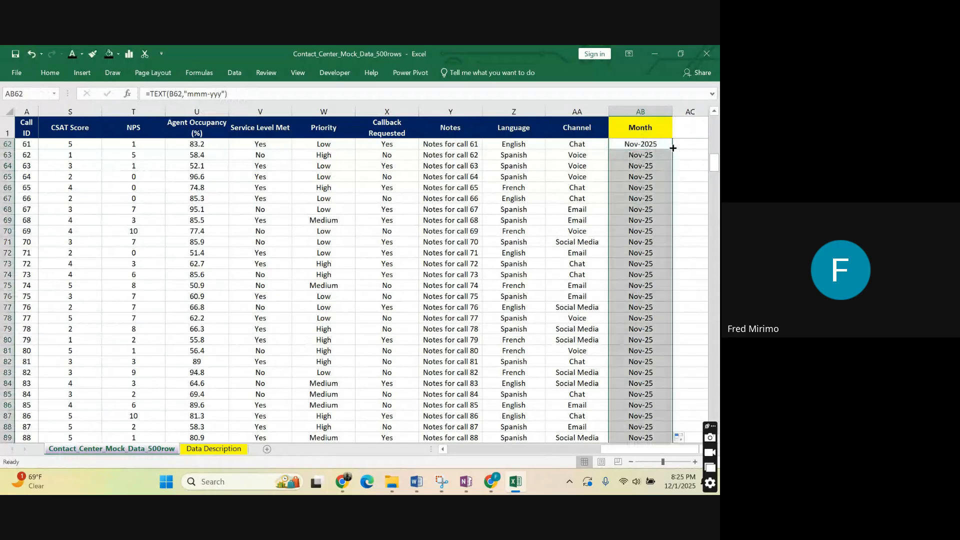
{"action": "scroll", "coordinate": [656, 166], "scroll_direction": "down", "scroll_amount": 20}
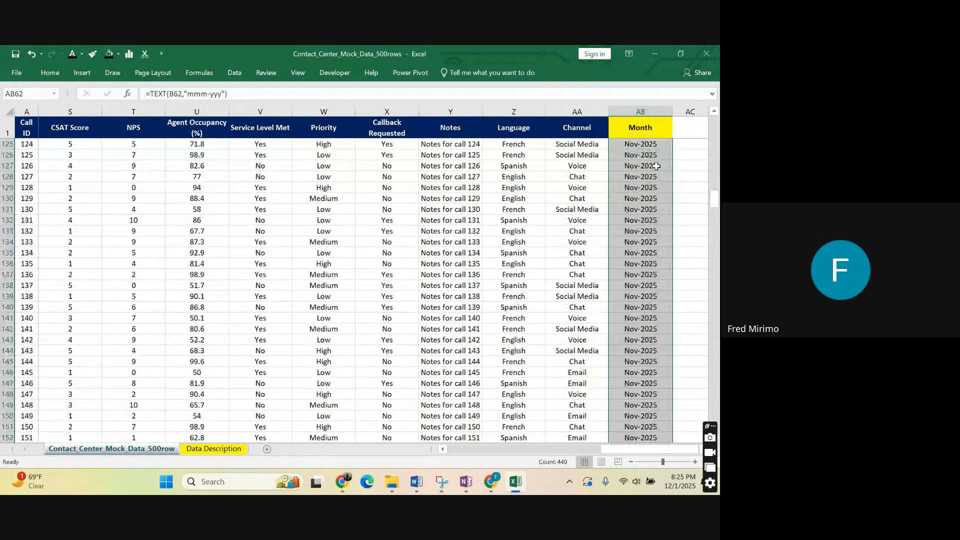
{"action": "scroll", "coordinate": [656, 165], "scroll_direction": "down", "scroll_amount": 12}
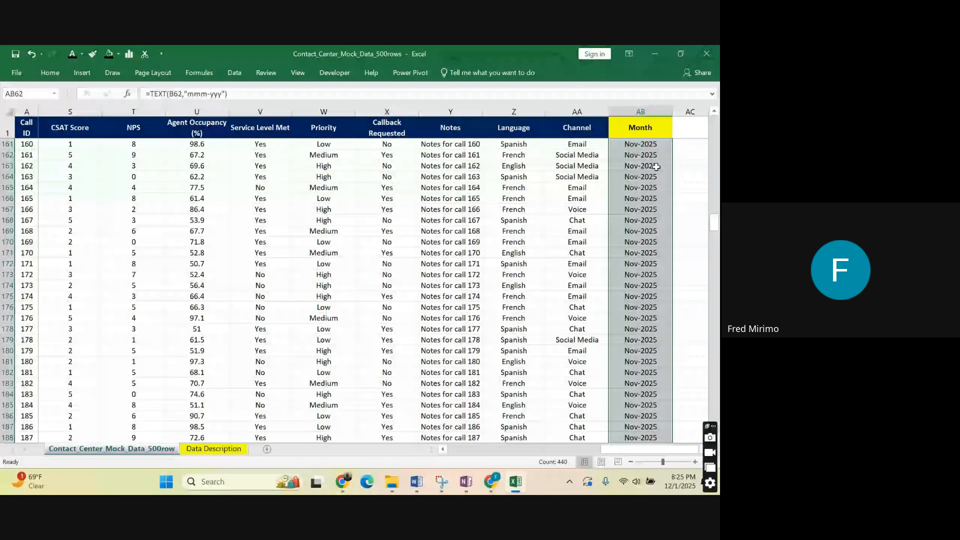
{"action": "scroll", "coordinate": [656, 166], "scroll_direction": "up", "scroll_amount": 11}
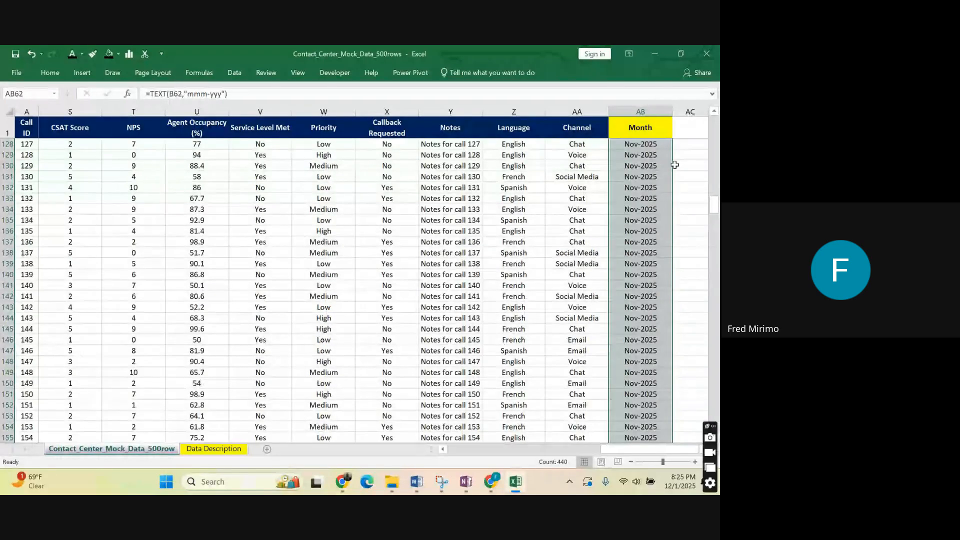
Copy the AB63 formula into AB2 as formula only and fill it down the whole Month column.
{"action": "left_click_drag", "start_coordinate": [714, 204], "coordinate": [715, 120]}
{"action": "scroll", "coordinate": [633, 256], "scroll_direction": "down", "scroll_amount": 9}
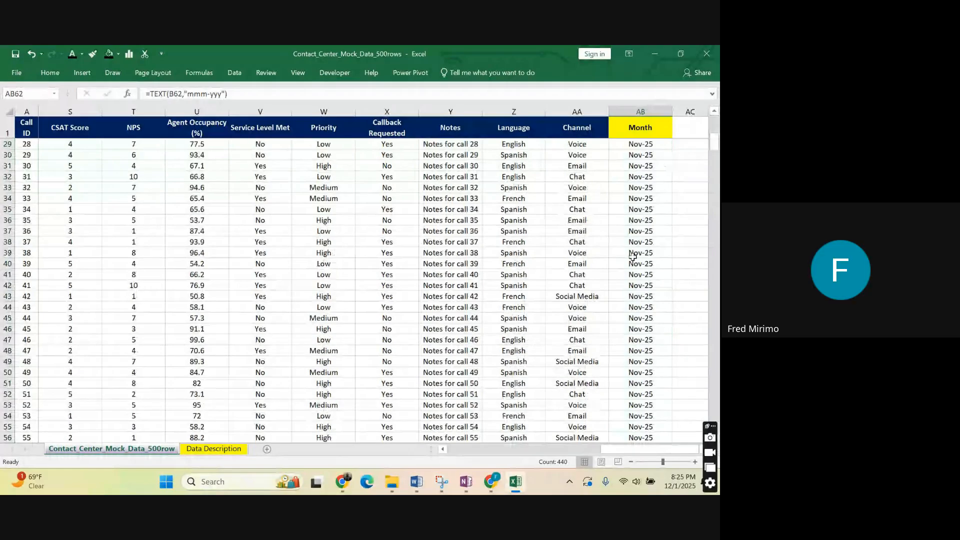
{"action": "scroll", "coordinate": [632, 256], "scroll_direction": "down", "scroll_amount": 11}
{"action": "right_click", "coordinate": [634, 156]}
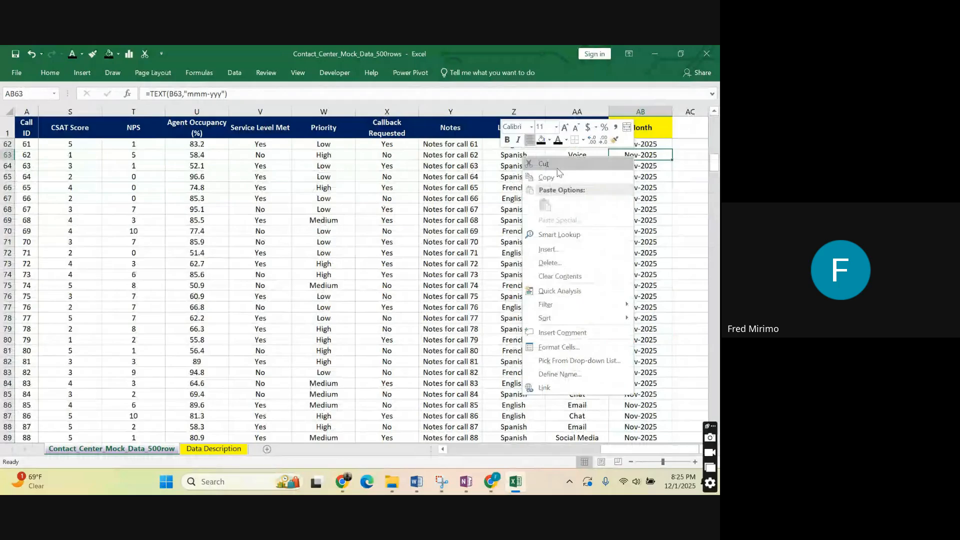
{"action": "left_click", "coordinate": [554, 176]}
{"action": "scroll", "coordinate": [560, 177], "scroll_direction": "up", "scroll_amount": 20}
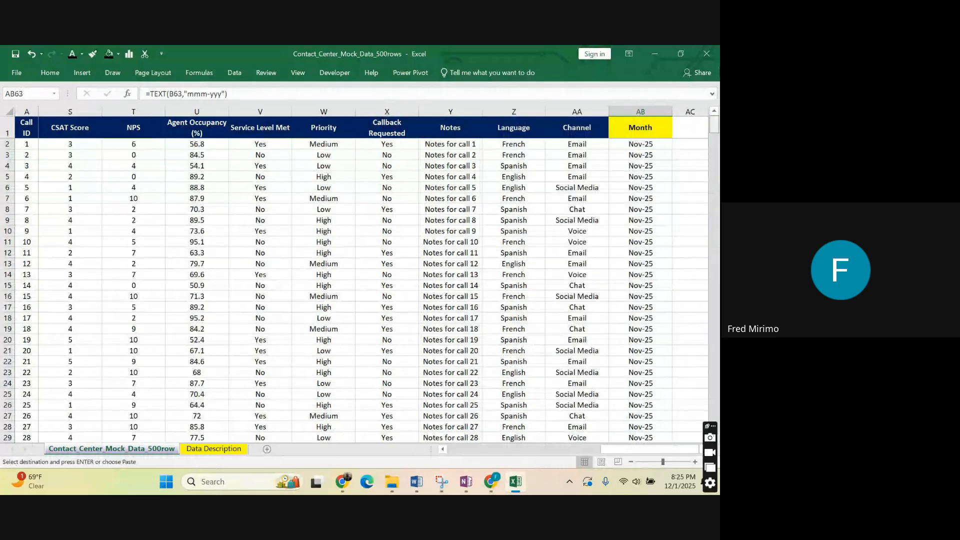
{"action": "right_click", "coordinate": [624, 144]}
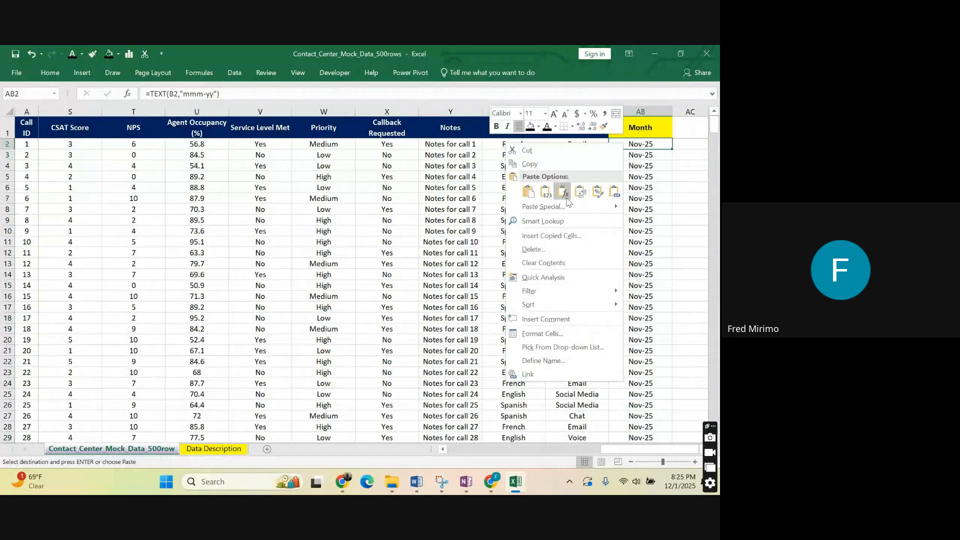
{"action": "left_click", "coordinate": [563, 192]}
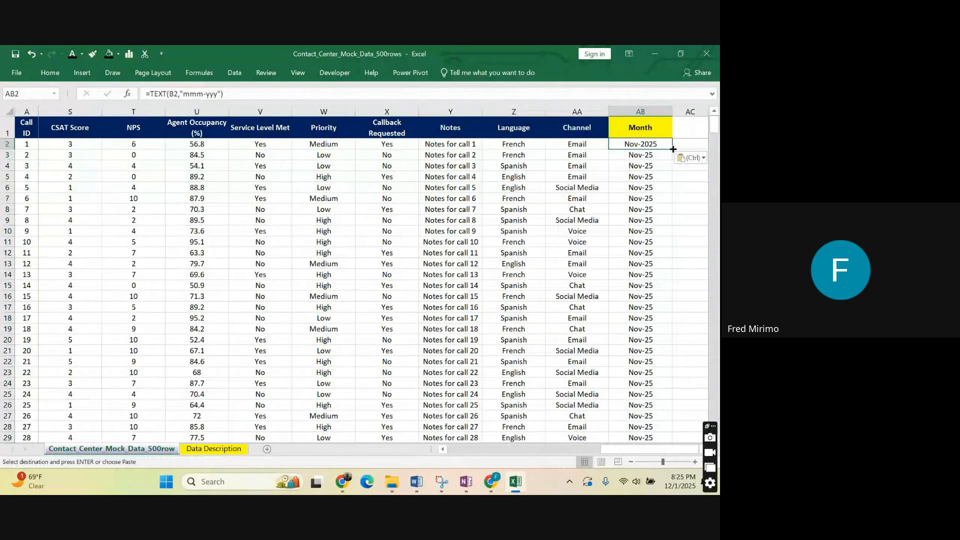
{"action": "double_click", "coordinate": [672, 149]}
{"action": "left_click", "coordinate": [645, 221]}
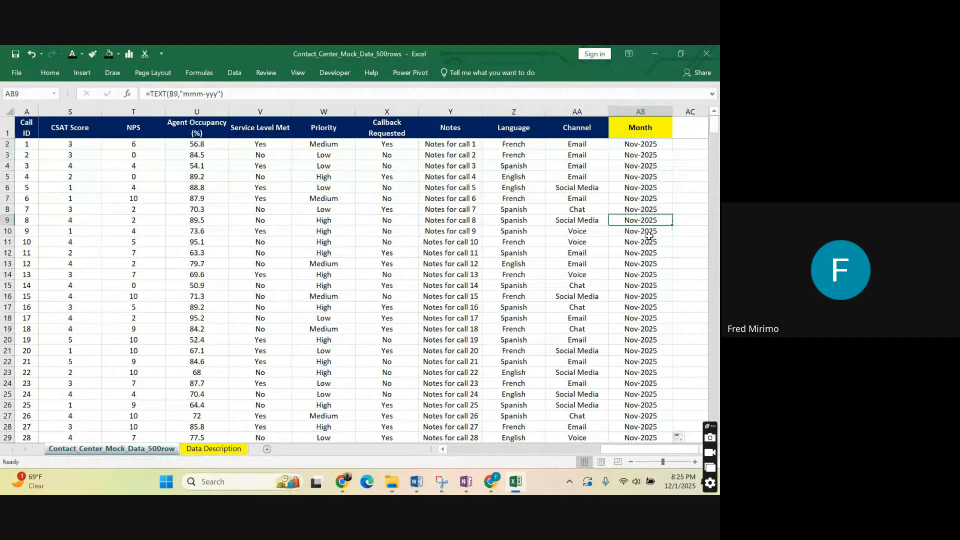
Review the TEXT formula in AB2 and check the filled cells of the Month column.
{"action": "left_click", "coordinate": [633, 210]}
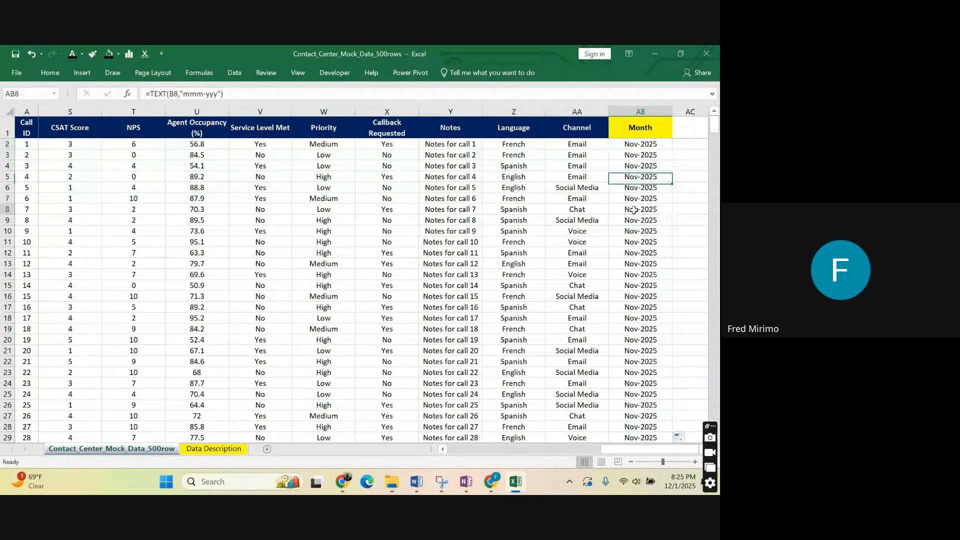
{"action": "left_click", "coordinate": [640, 144]}
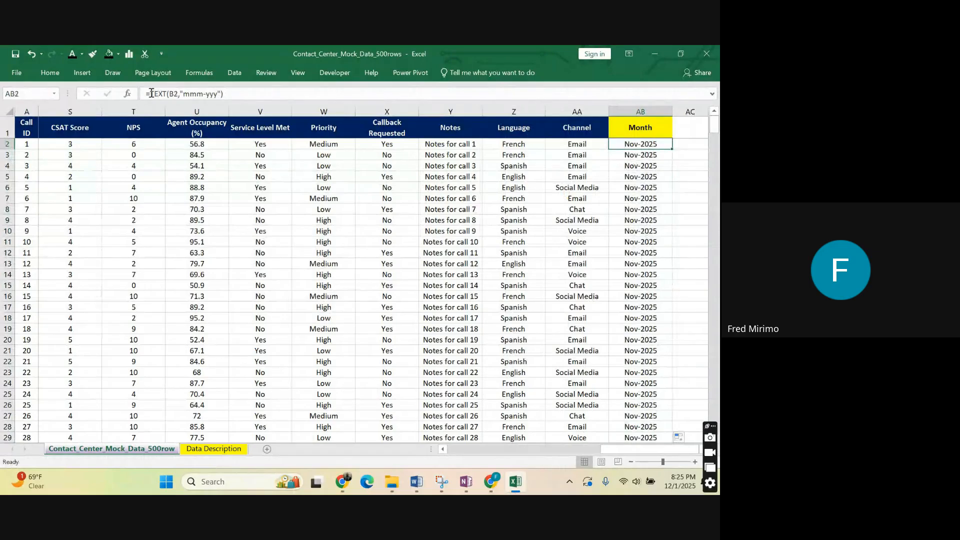
{"action": "left_click_drag", "start_coordinate": [151, 93], "coordinate": [242, 94]}
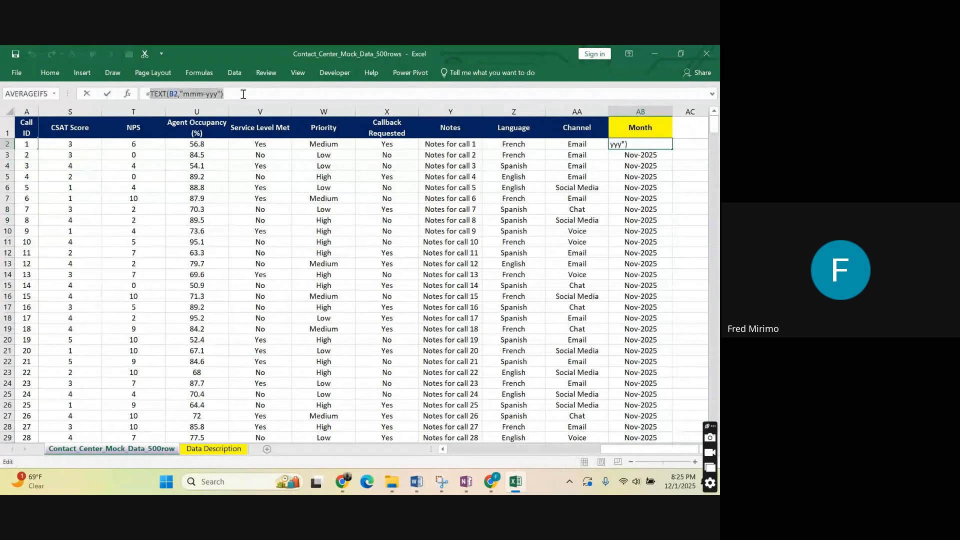
{"action": "left_click", "coordinate": [271, 95]}
{"action": "left_click", "coordinate": [616, 179]}
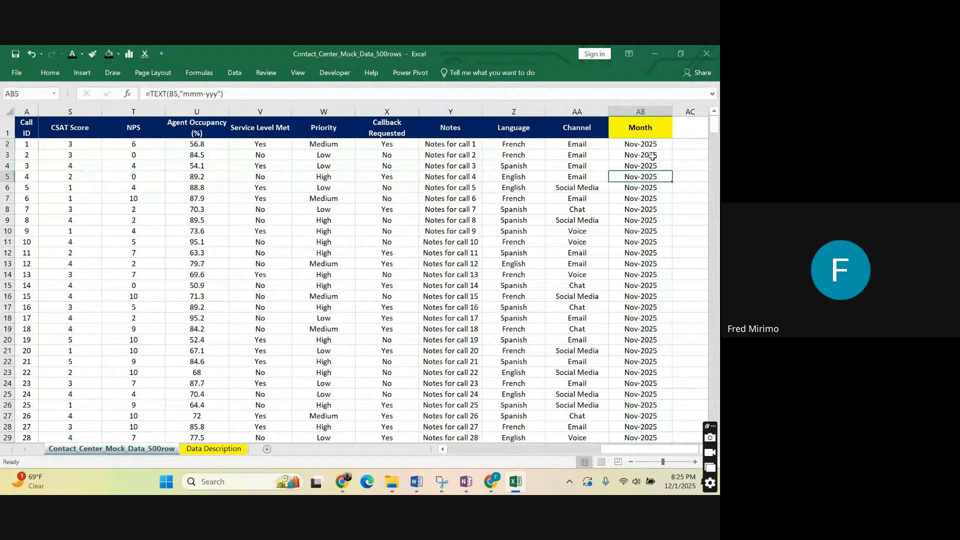
{"action": "left_click", "coordinate": [651, 145]}
Add the column header Day in cell AC1, next to Month.
{"action": "left_click", "coordinate": [685, 219]}
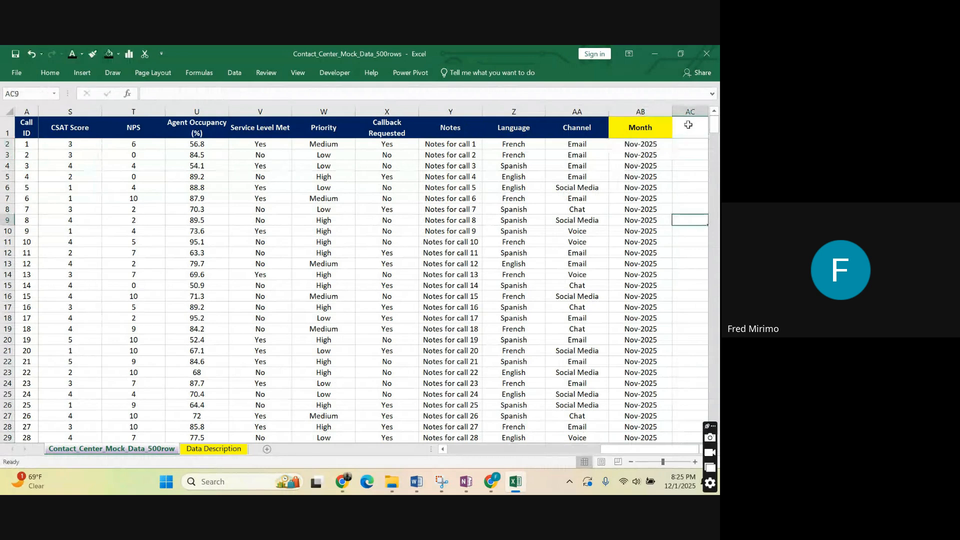
{"action": "left_click", "coordinate": [686, 124]}
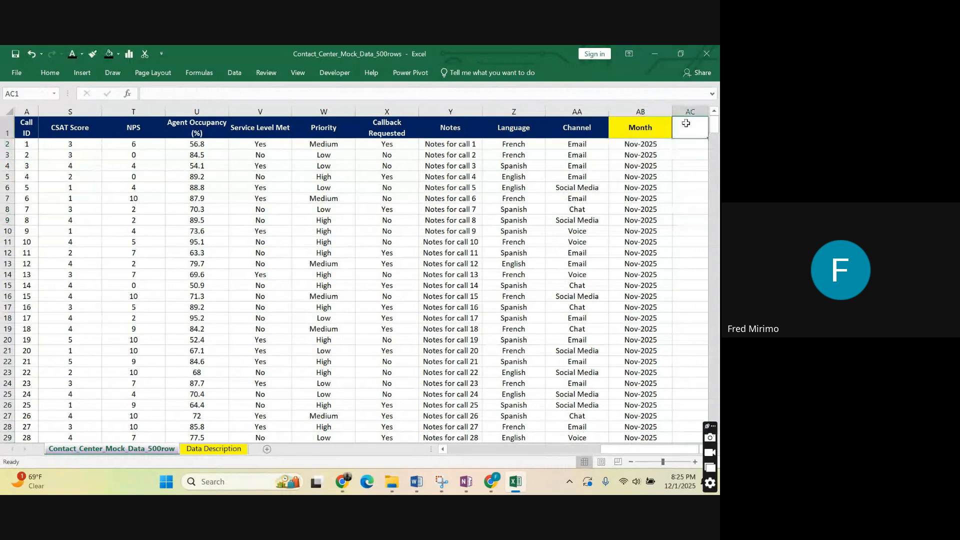
{"action": "type", "text": "D"}
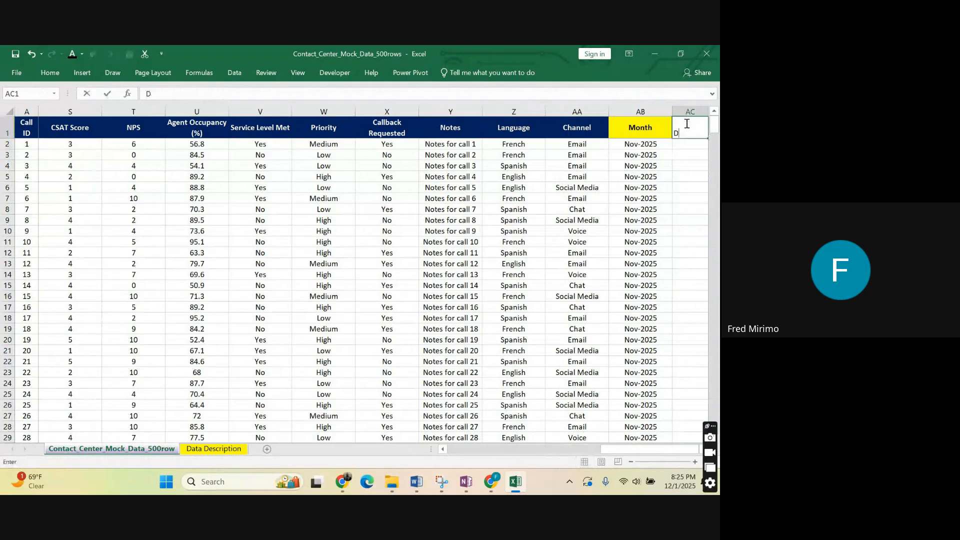
{"action": "type", "text": "ay O"}
{"action": "key", "text": "BackSpace"}
{"action": "left_click", "coordinate": [640, 209]}
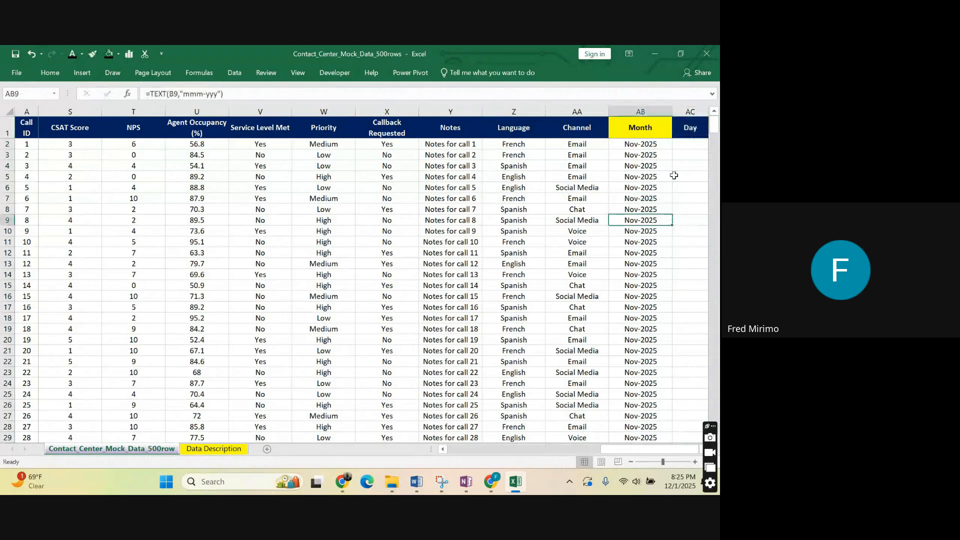
Format the Day header cell AC1 with a yellow fill and black text to match the Month header.
{"action": "left_click", "coordinate": [693, 127]}
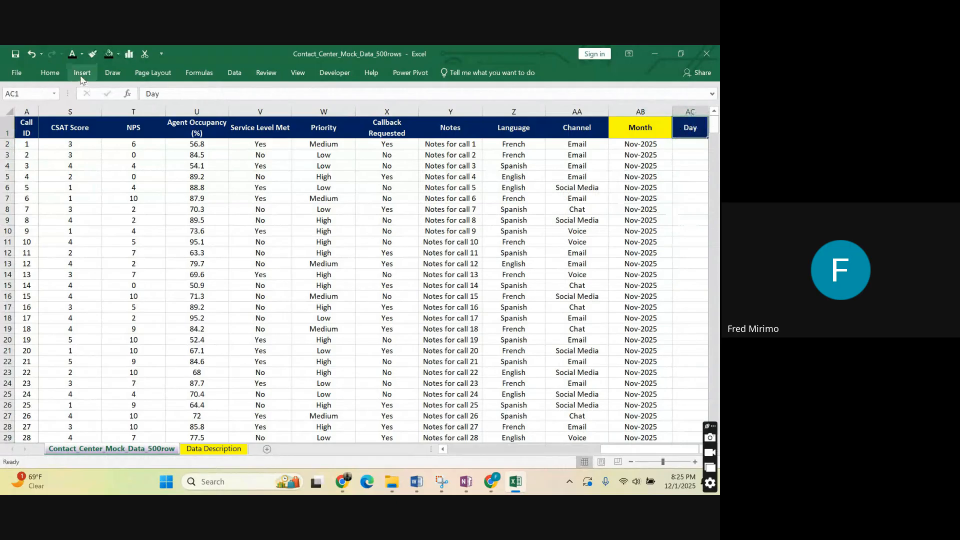
{"action": "left_click", "coordinate": [109, 53]}
{"action": "left_click", "coordinate": [119, 54]}
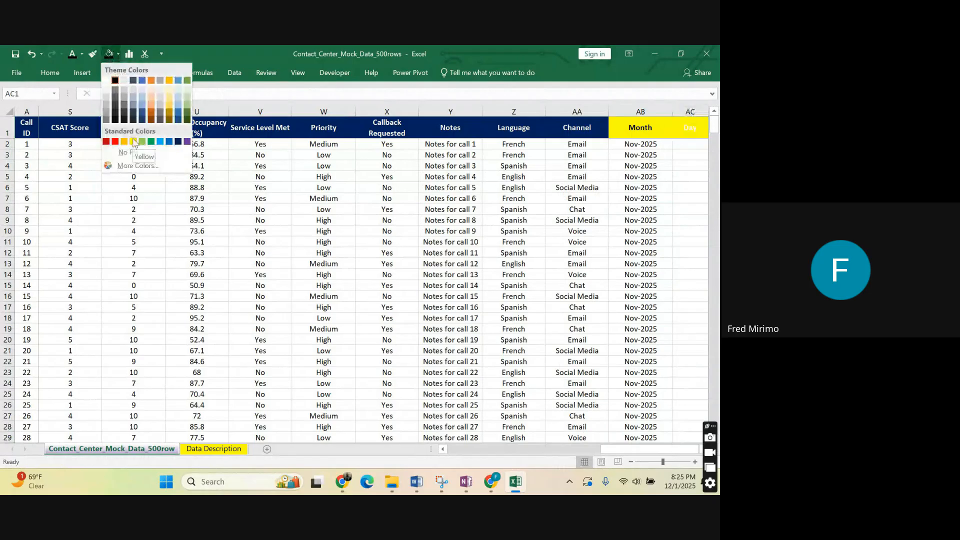
{"action": "left_click", "coordinate": [689, 170]}
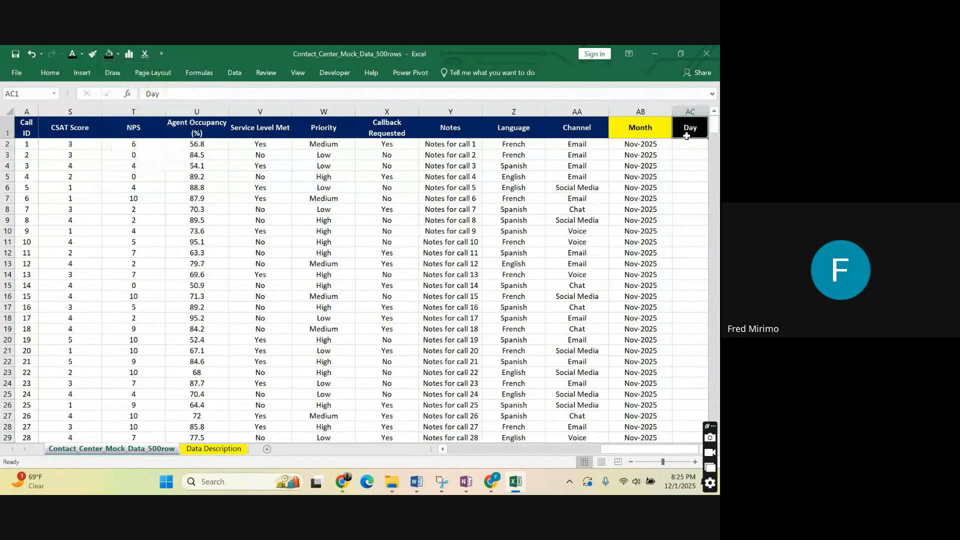
{"action": "left_click", "coordinate": [48, 73]}
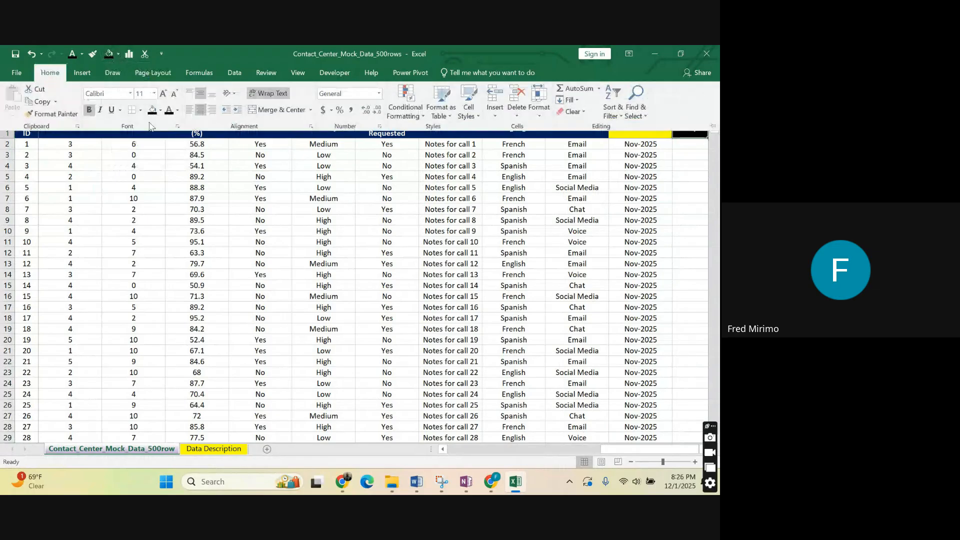
{"action": "left_click", "coordinate": [160, 110]}
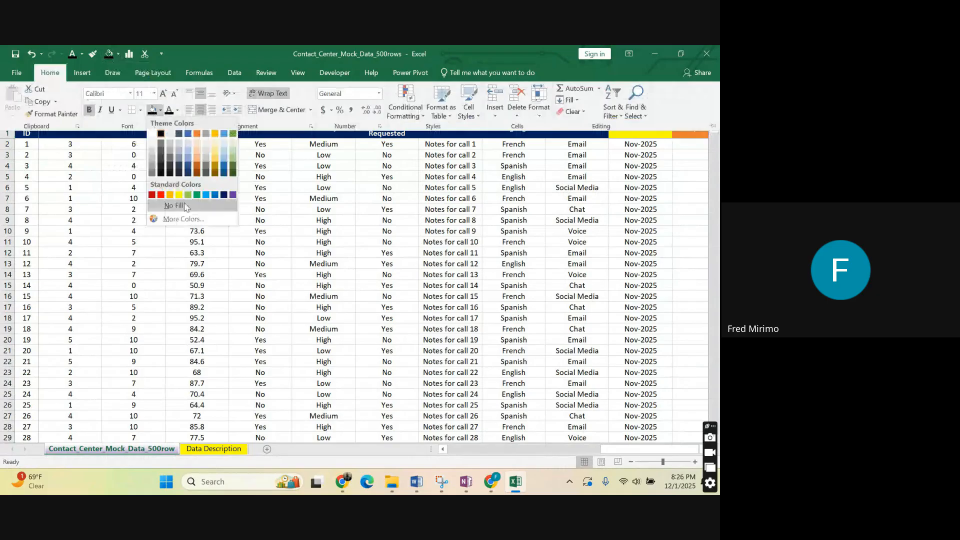
{"action": "left_click", "coordinate": [179, 195]}
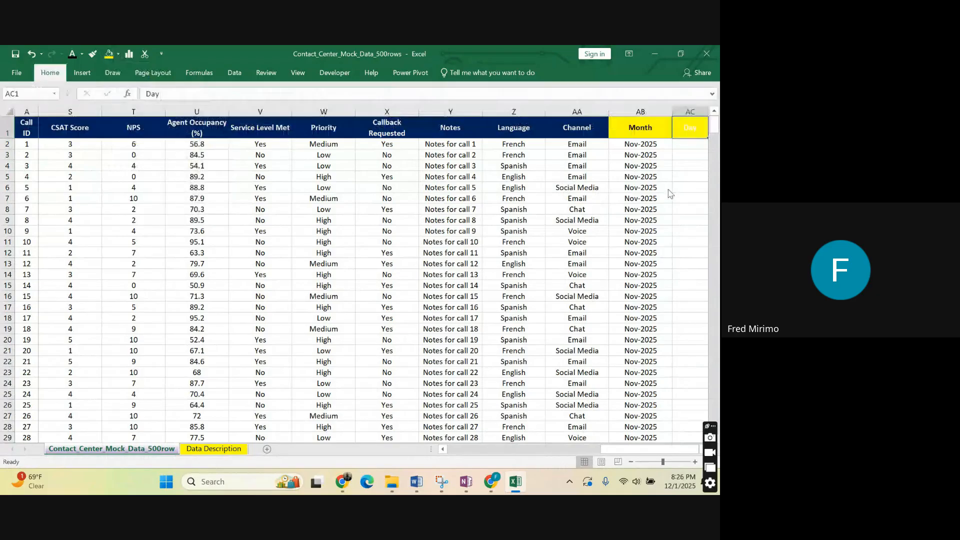
{"action": "left_click", "coordinate": [48, 73]}
{"action": "left_click", "coordinate": [177, 110]}
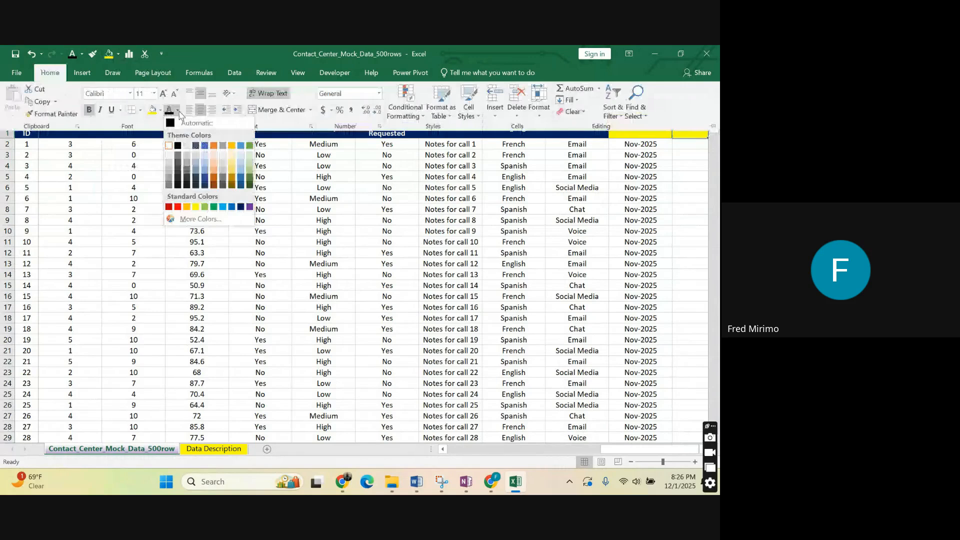
{"action": "left_click", "coordinate": [672, 184]}
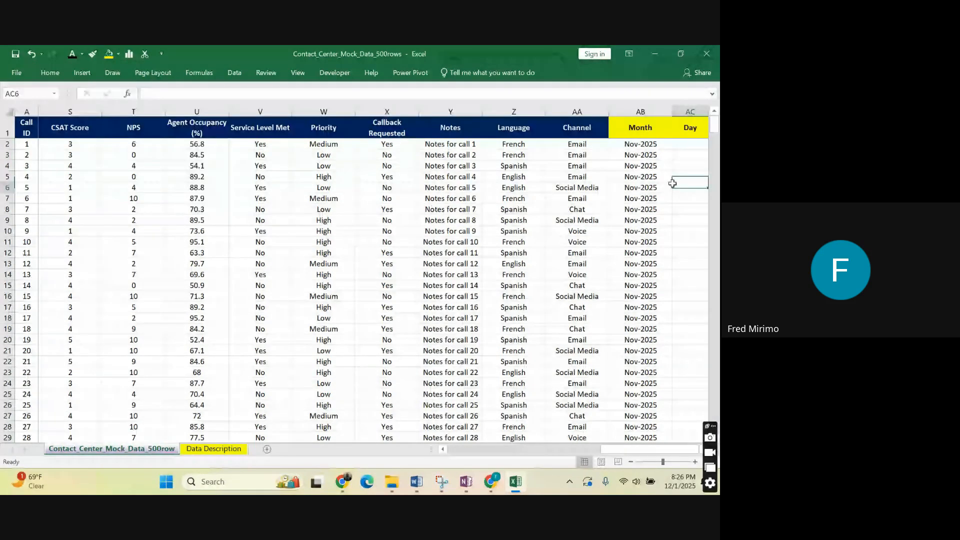
Enter the formula =TEXT(B2,"DDD") in AC2 to extract the abbreviated weekday from the call date.
{"action": "left_click", "coordinate": [641, 141]}
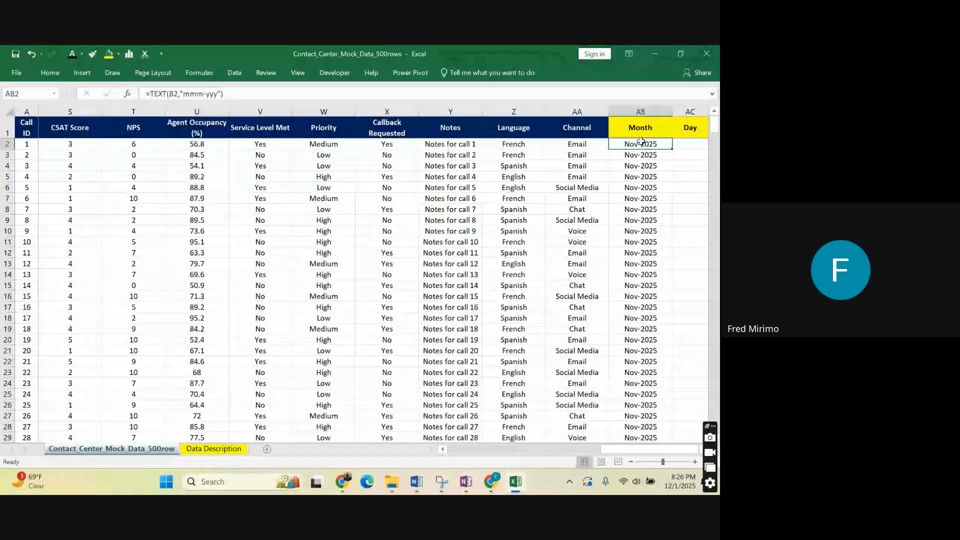
{"action": "left_click", "coordinate": [679, 141]}
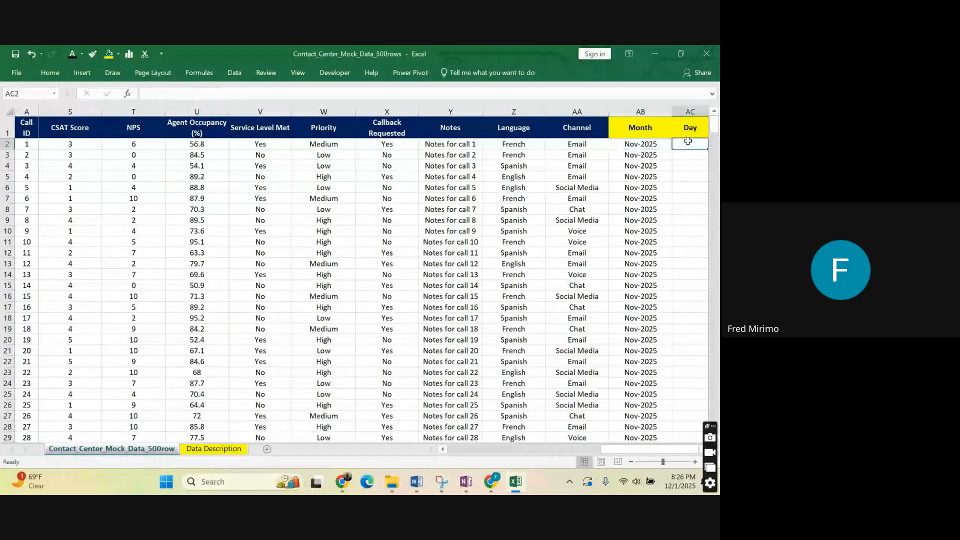
{"action": "type", "text": "="}
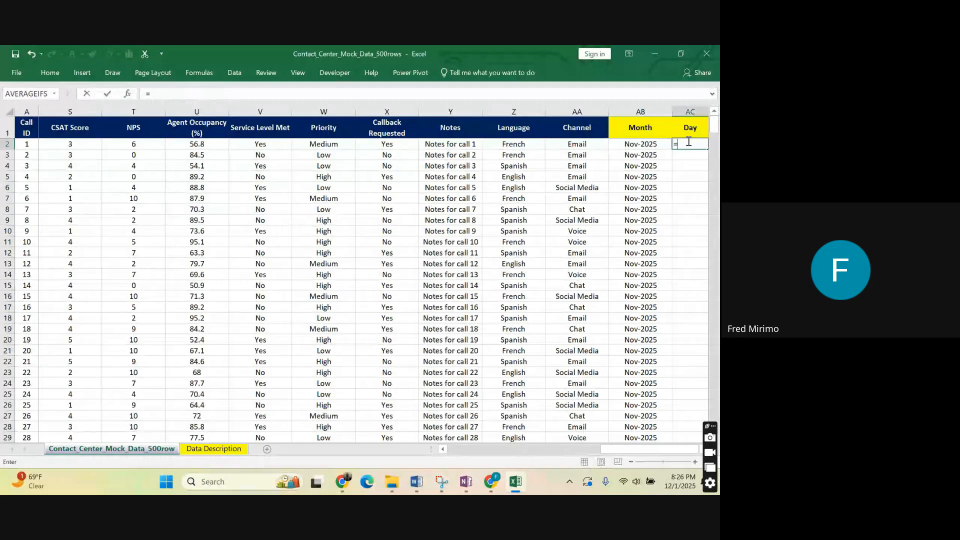
{"action": "type", "text": "TEXT("}
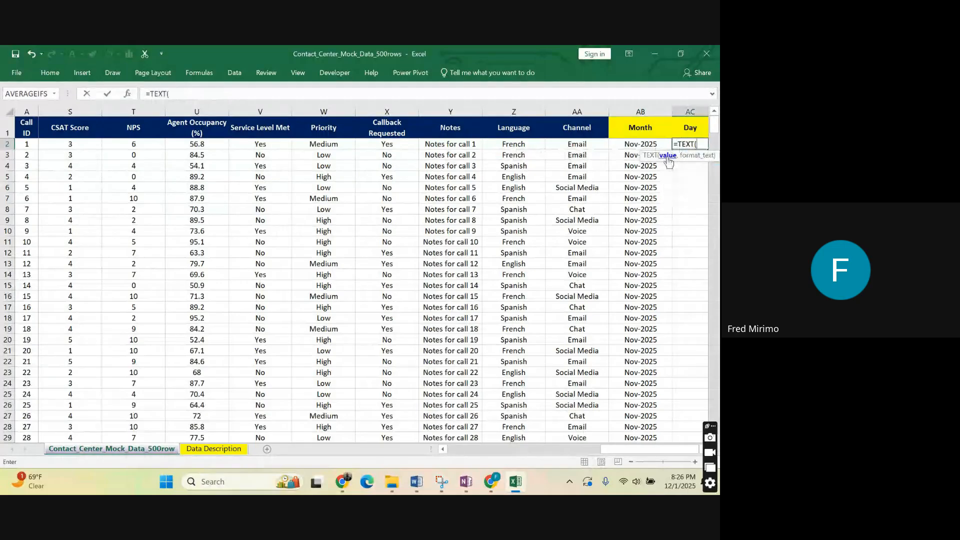
{"action": "left_click_drag", "start_coordinate": [625, 449], "coordinate": [410, 440]}
{"action": "left_click", "coordinate": [70, 144]}
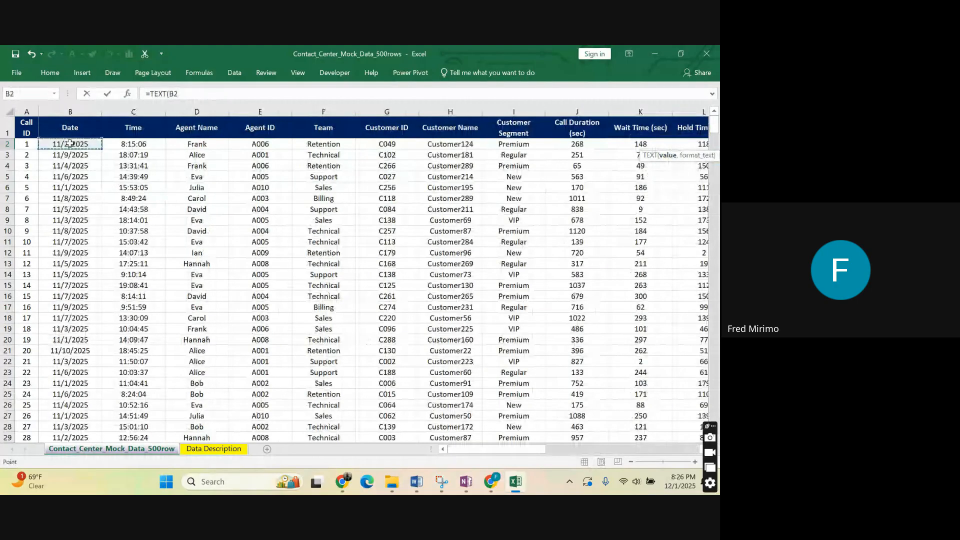
{"action": "left_click", "coordinate": [182, 94]}
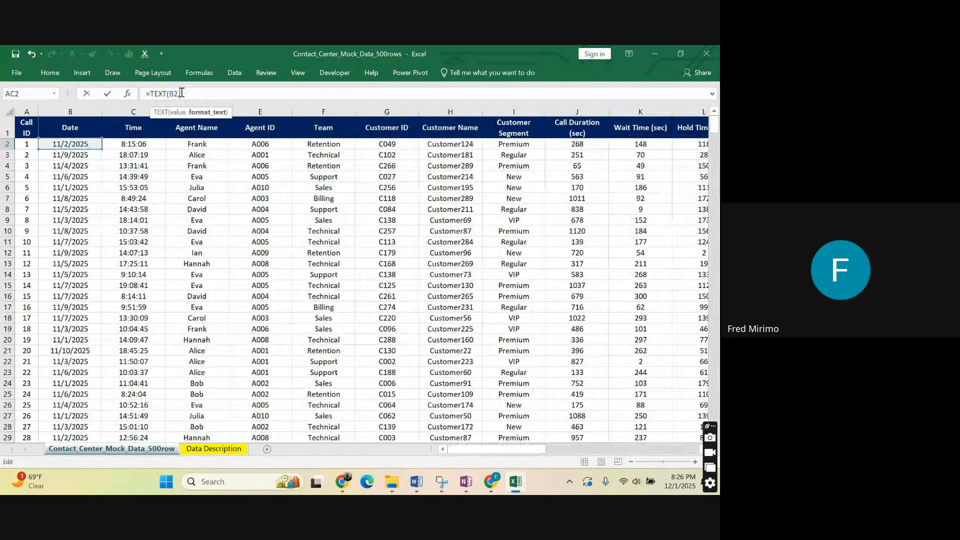
{"action": "type", "text": ",\"DDD\""}
{"action": "type", "text": ")"}
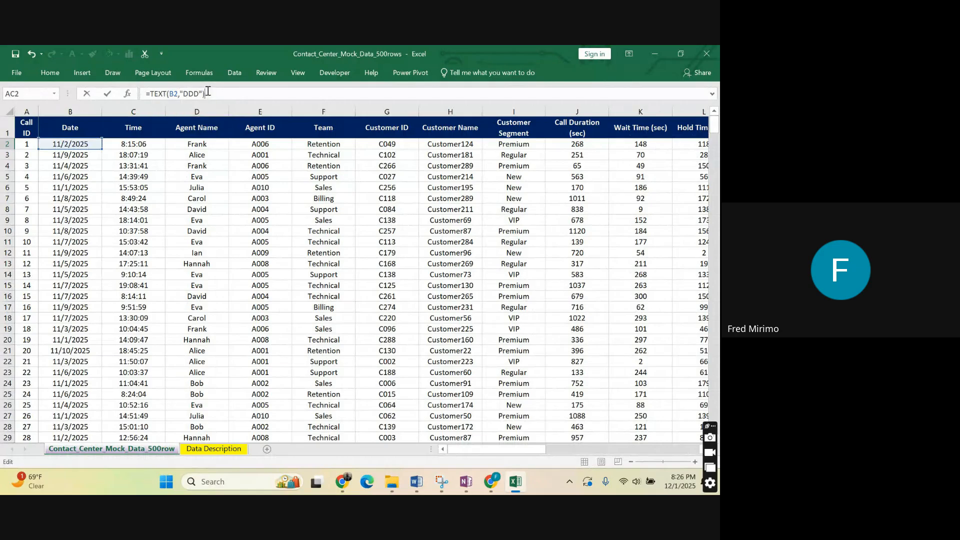
{"action": "key", "text": "Return"}
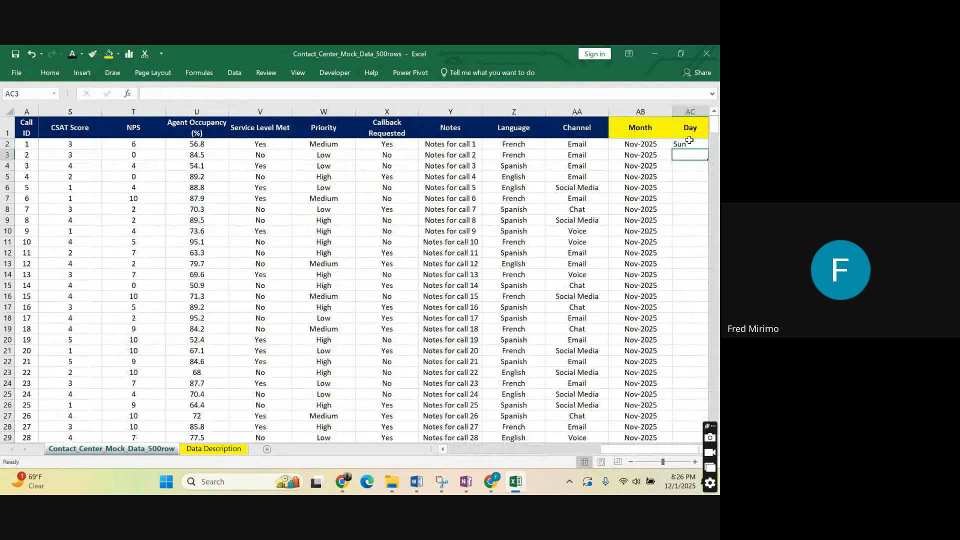
Fill the AC2 formula down the whole Day column and centre the filled cells horizontally.
{"action": "left_click", "coordinate": [688, 143]}
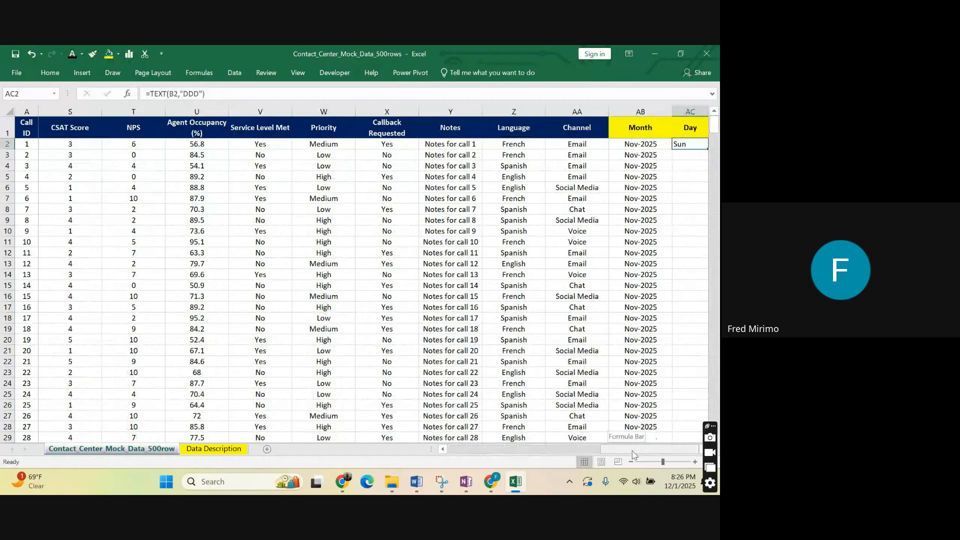
{"action": "double_click", "coordinate": [708, 150]}
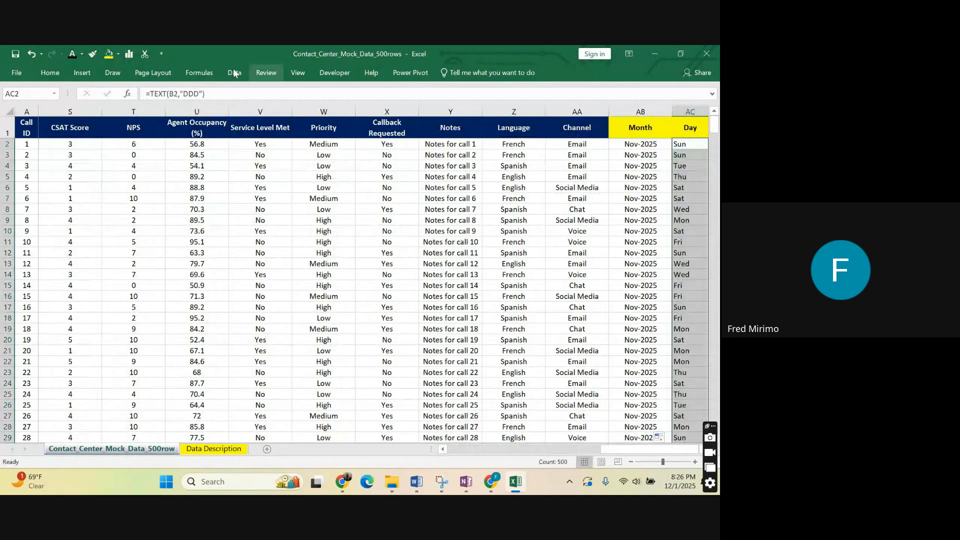
{"action": "left_click", "coordinate": [50, 73]}
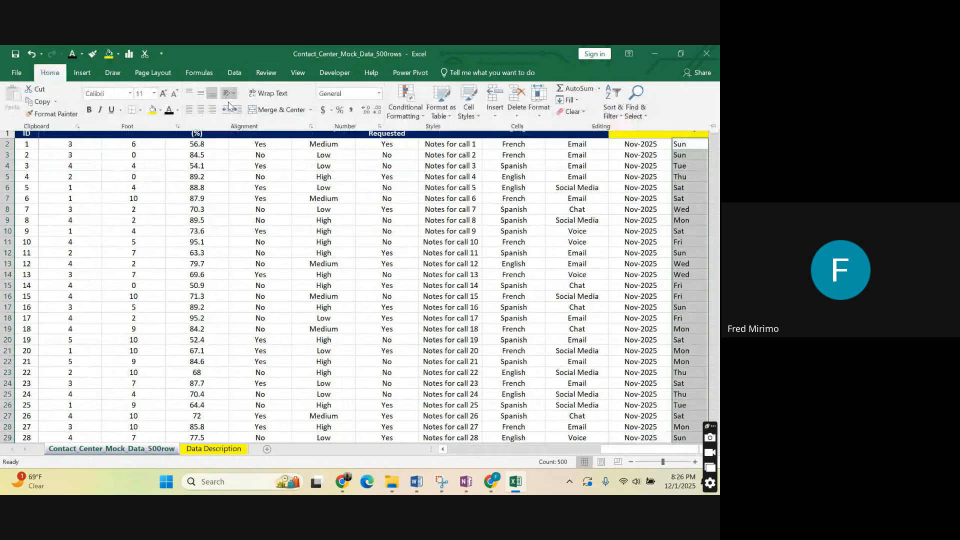
{"action": "left_click", "coordinate": [200, 109]}
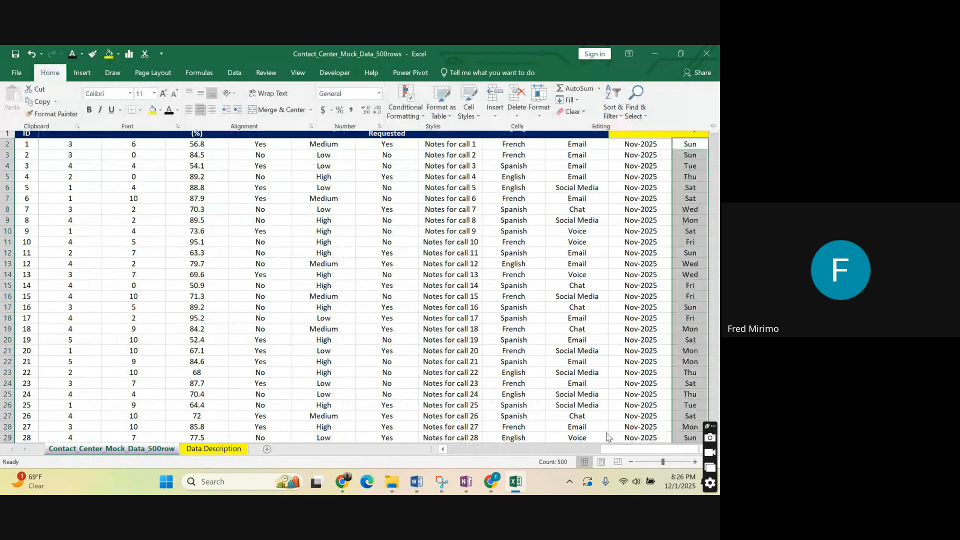
{"action": "left_click", "coordinate": [679, 451]}
Examine the weekday values and formulas down the Day column alongside the Month column.
{"action": "left_click", "coordinate": [684, 145]}
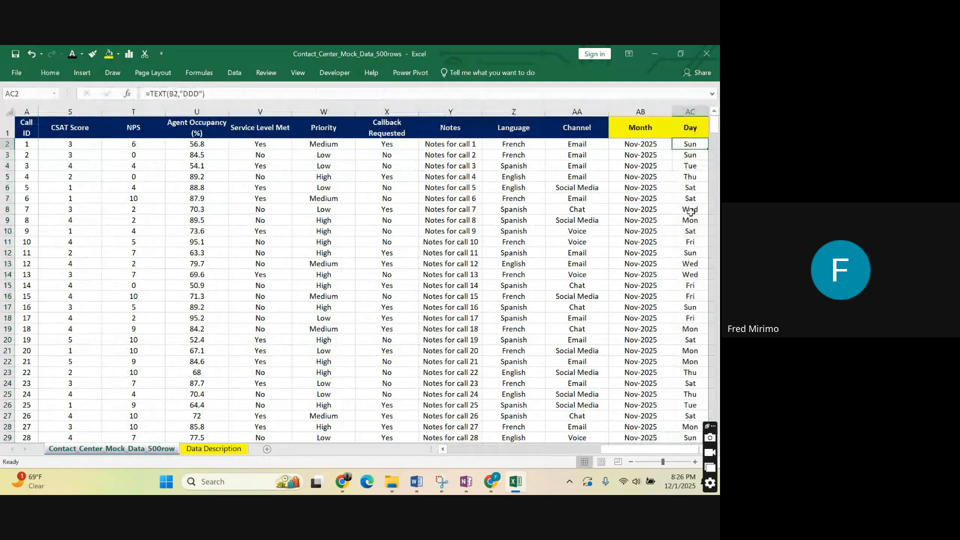
{"action": "left_click", "coordinate": [689, 254]}
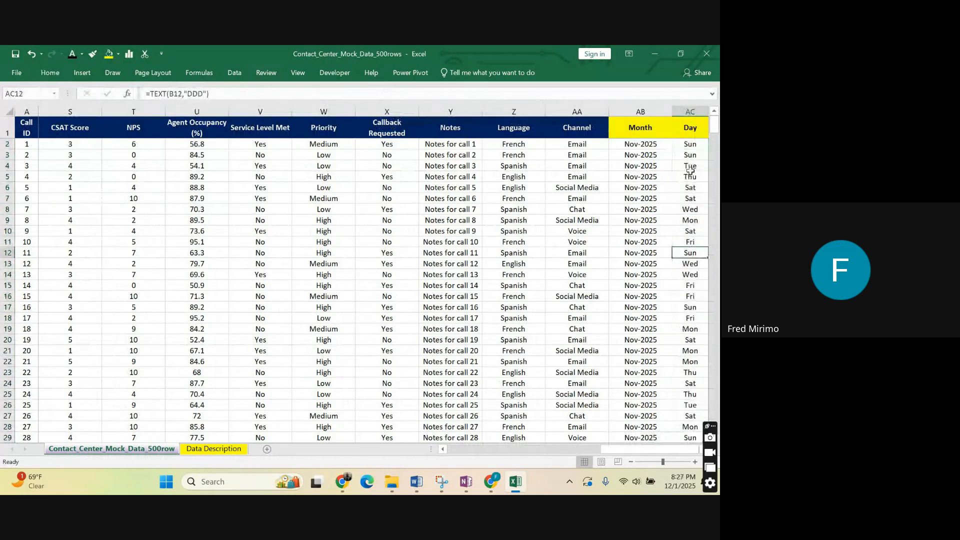
{"action": "left_click", "coordinate": [677, 112]}
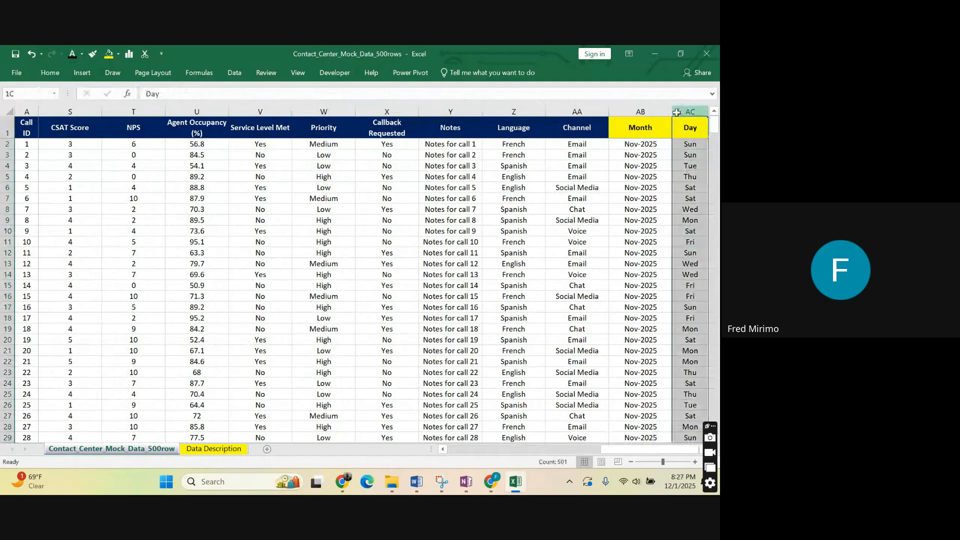
{"action": "left_click_drag", "start_coordinate": [676, 112], "coordinate": [642, 112]}
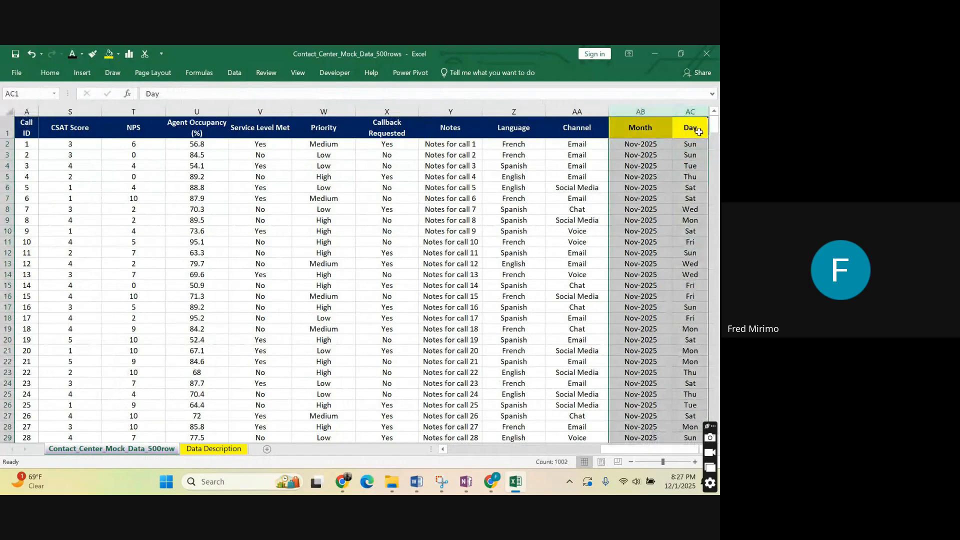
{"action": "left_click", "coordinate": [698, 131]}
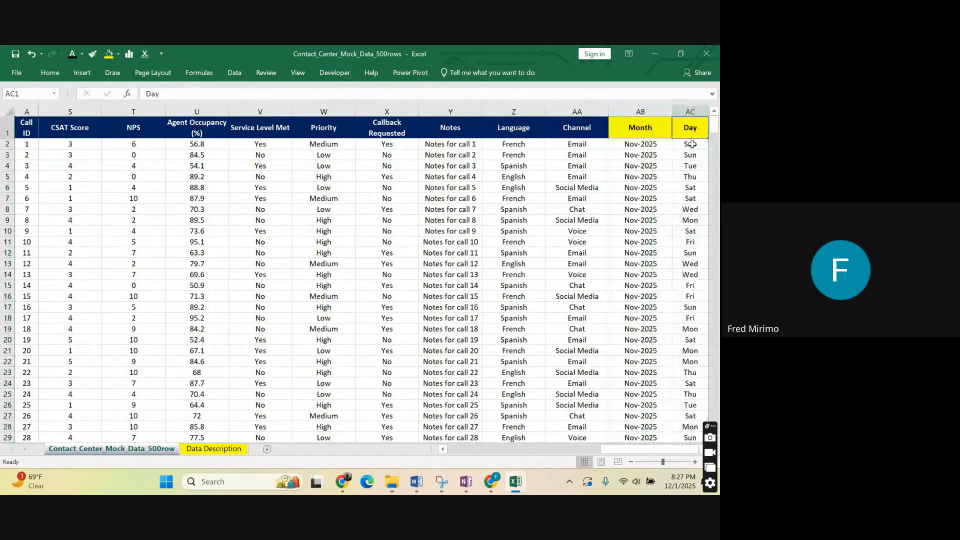
{"action": "left_click", "coordinate": [692, 145]}
{"action": "left_click", "coordinate": [693, 157]}
{"action": "left_click", "coordinate": [689, 209]}
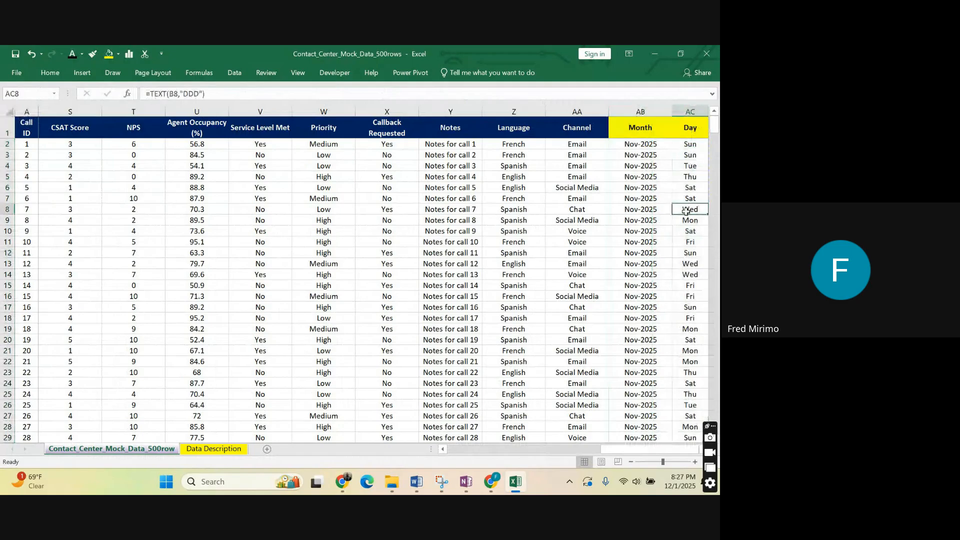
{"action": "scroll", "coordinate": [670, 273], "scroll_direction": "down", "scroll_amount": 3}
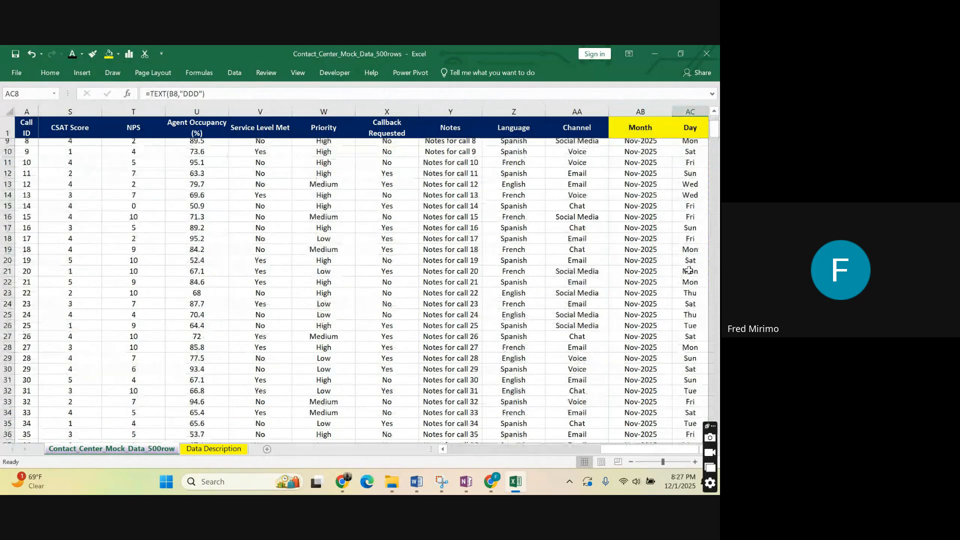
Change the AC2 formula to =TEXT(B2,"DDDD") to show the full weekday name.
{"action": "scroll", "coordinate": [689, 270], "scroll_direction": "up", "scroll_amount": 3}
{"action": "left_click", "coordinate": [696, 144]}
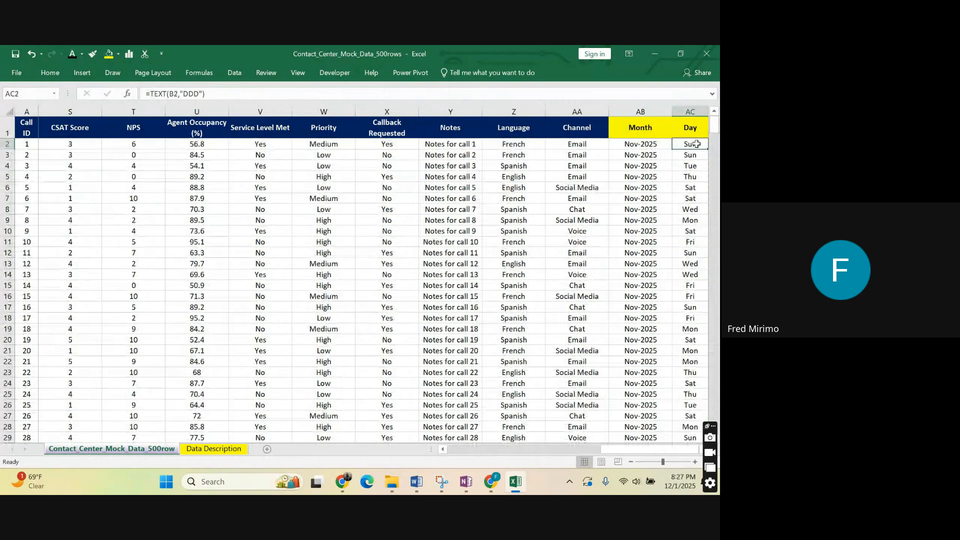
{"action": "left_click_drag", "start_coordinate": [613, 449], "coordinate": [614, 451]}
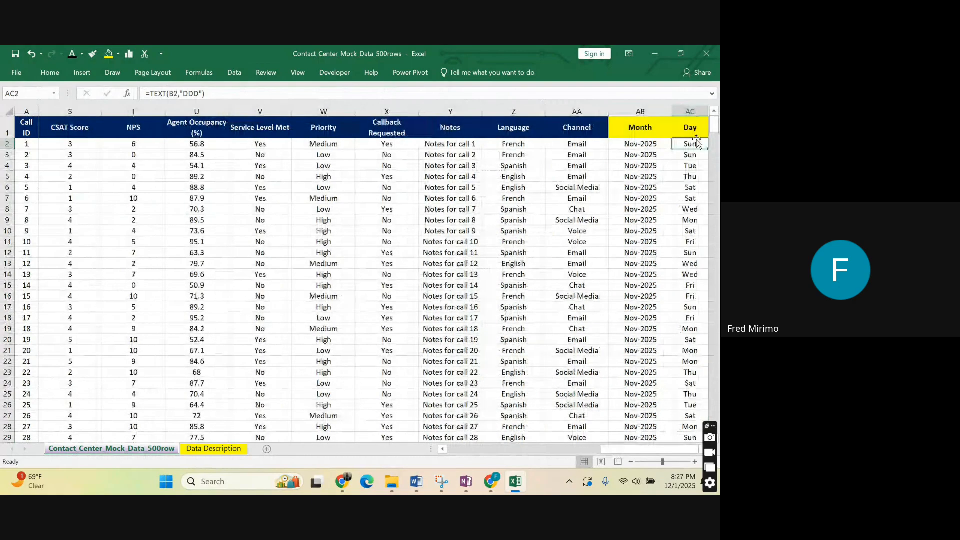
{"action": "left_click", "coordinate": [204, 94]}
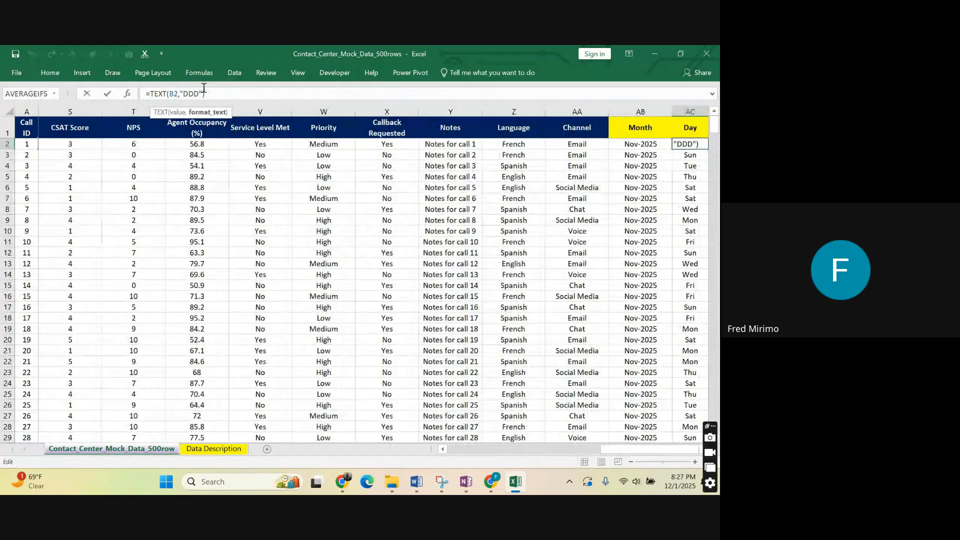
{"action": "type", "text": "D"}
{"action": "key", "text": "Return"}
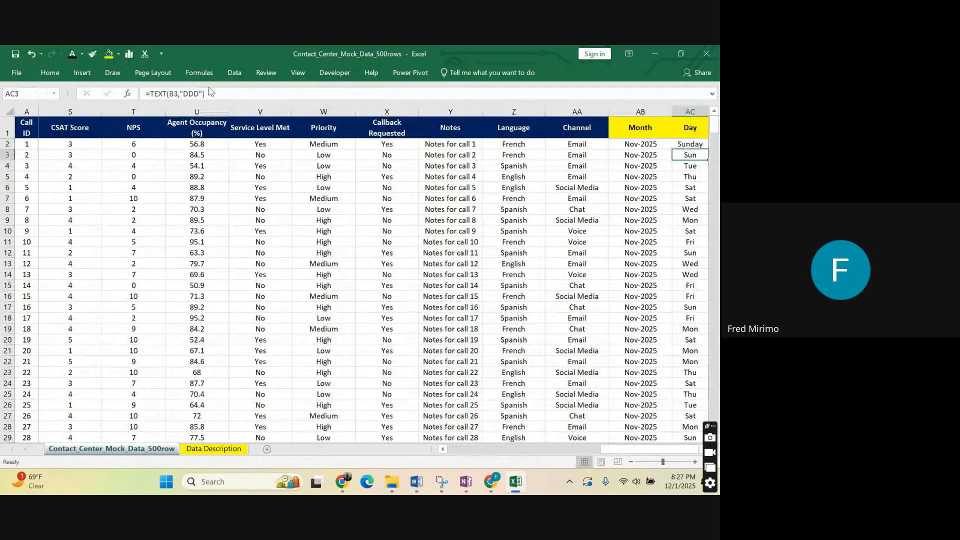
Fill the full-weekday formula from AC2 down the whole Day column.
{"action": "left_click", "coordinate": [691, 144]}
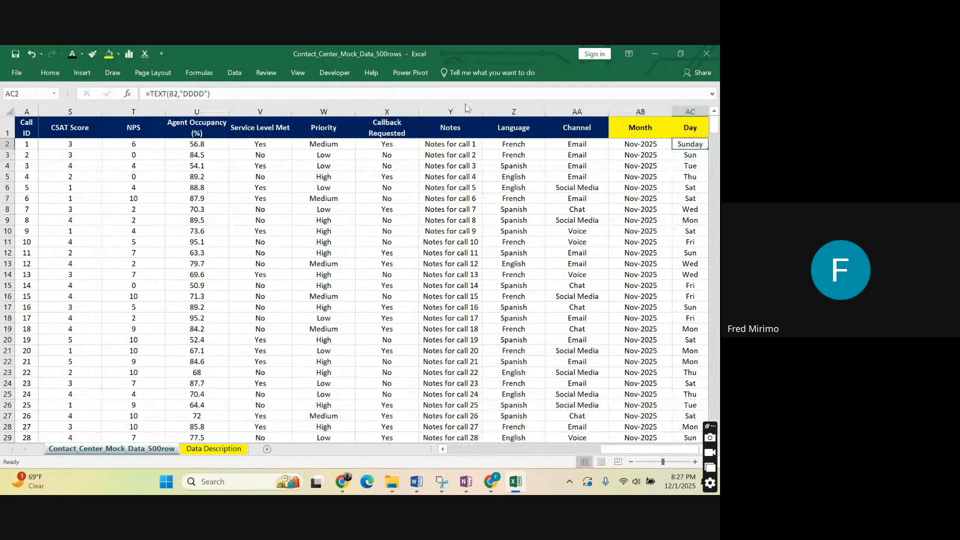
{"action": "left_click", "coordinate": [641, 210]}
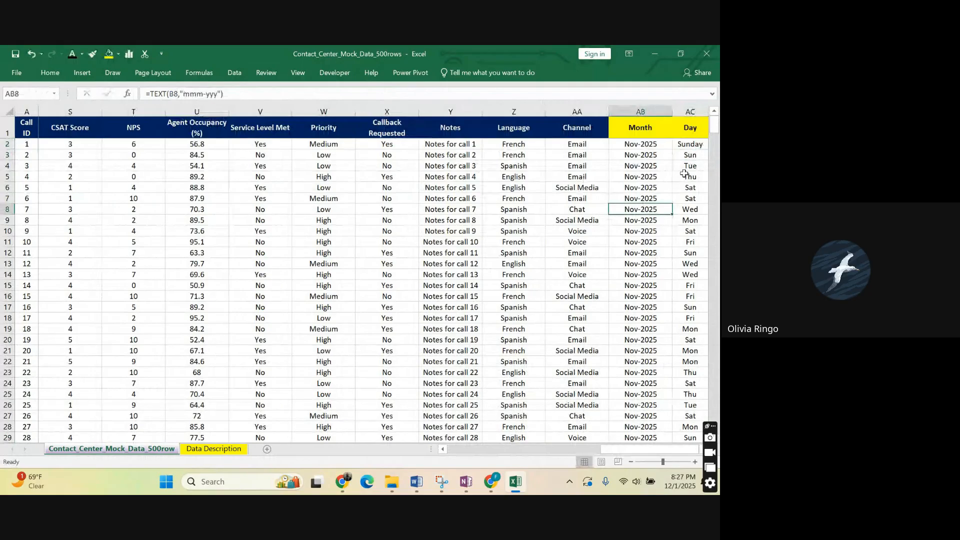
{"action": "left_click", "coordinate": [700, 146]}
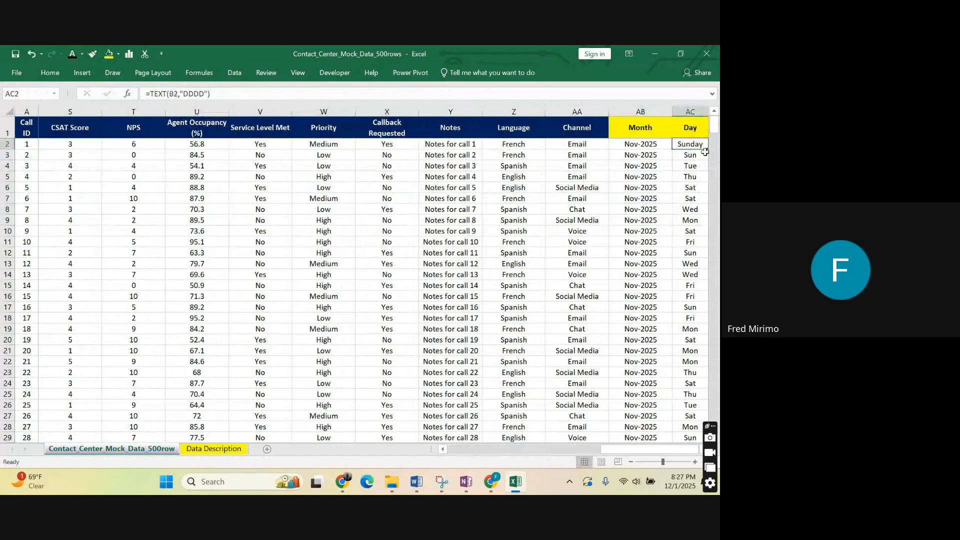
{"action": "double_click", "coordinate": [706, 150]}
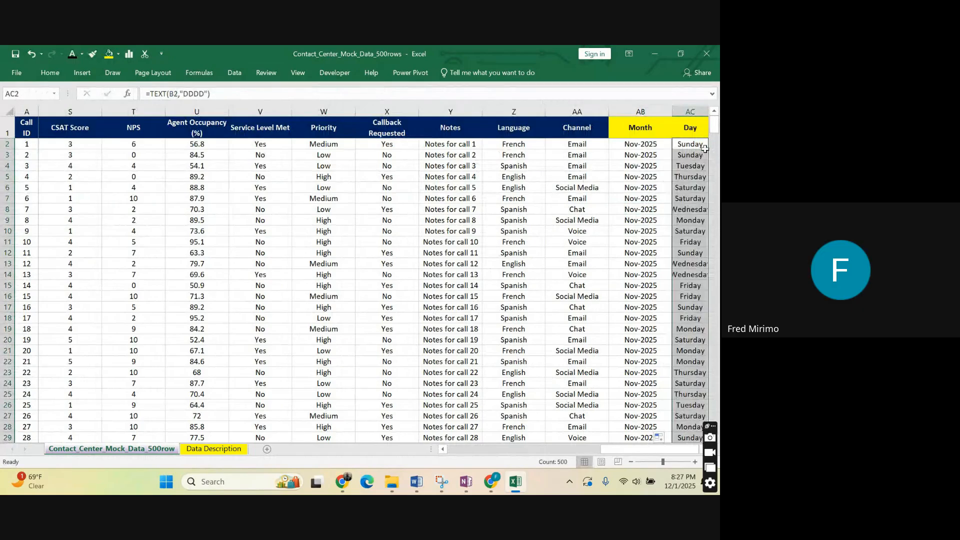
Restore AC2 to =TEXT(B2,"DDD") and fill the abbreviated weekday formula down the Day column.
{"action": "left_click", "coordinate": [204, 94]}
{"action": "key", "text": "BackSpace"}
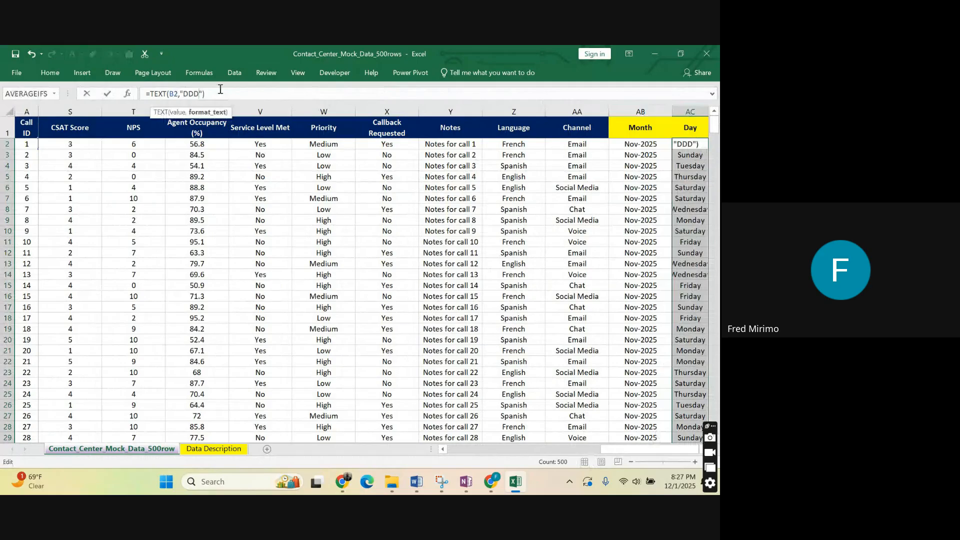
{"action": "key", "text": "Return"}
{"action": "key", "text": "Up"}
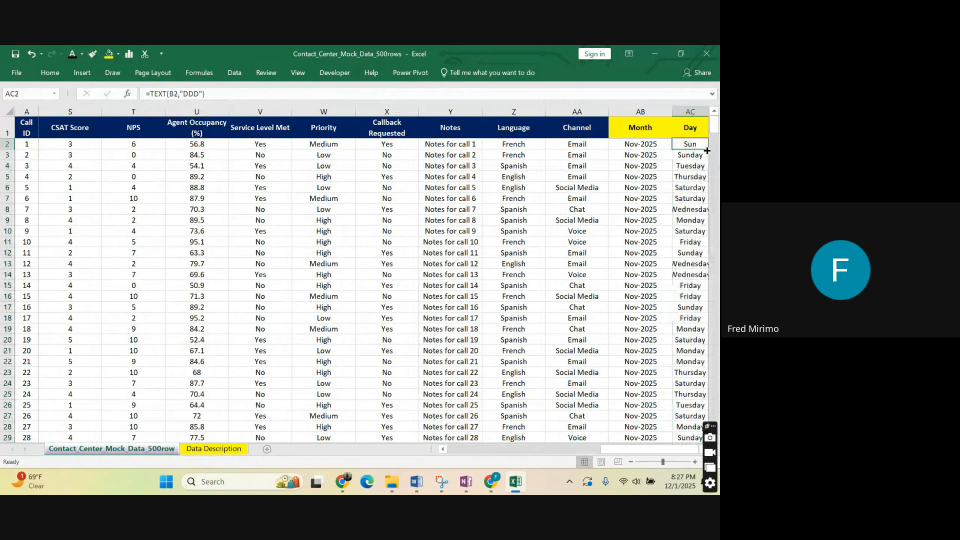
{"action": "double_click", "coordinate": [706, 150]}
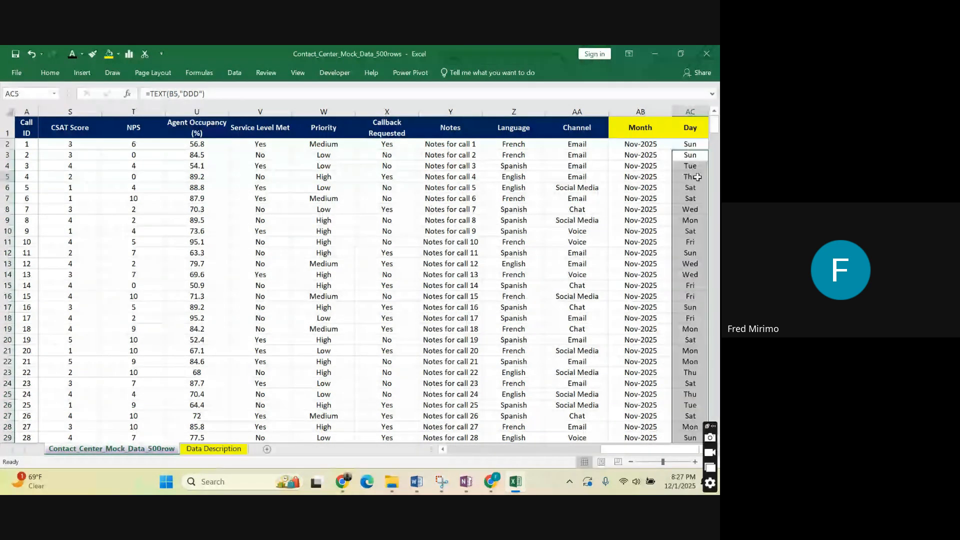
{"action": "left_click", "coordinate": [574, 220]}
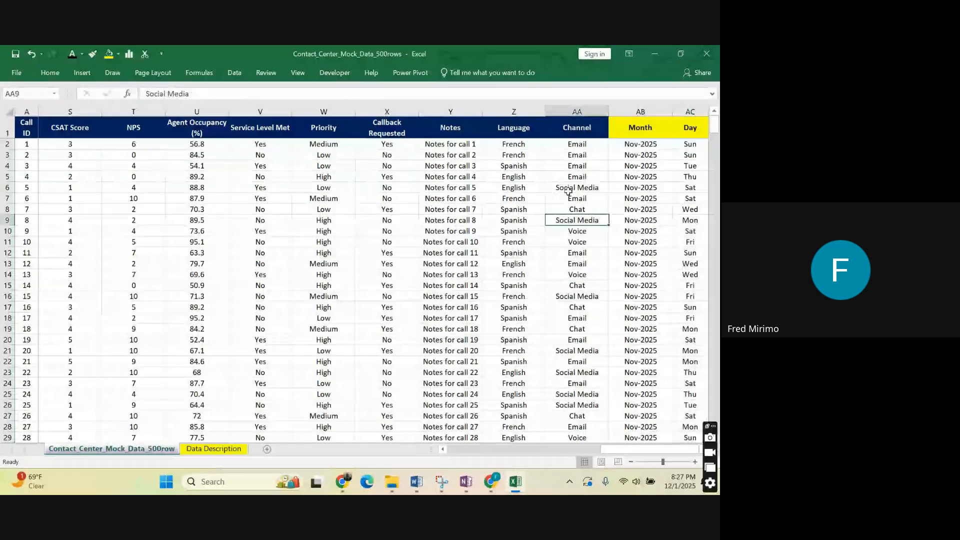
Compare the Month and Day columns and the AB2 formula with the source dates in the Date column.
{"action": "left_click_drag", "start_coordinate": [640, 111], "coordinate": [674, 102]}
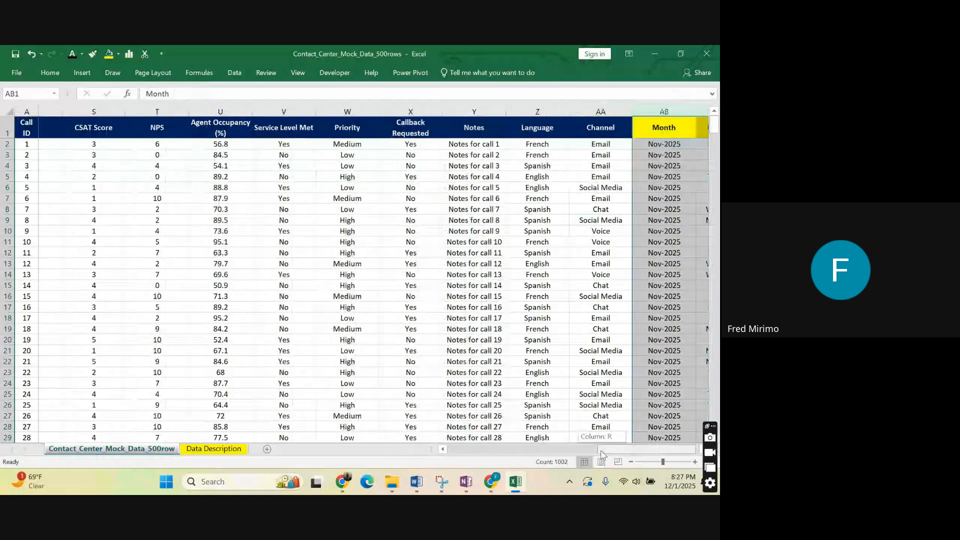
{"action": "left_click_drag", "start_coordinate": [616, 452], "coordinate": [616, 452]}
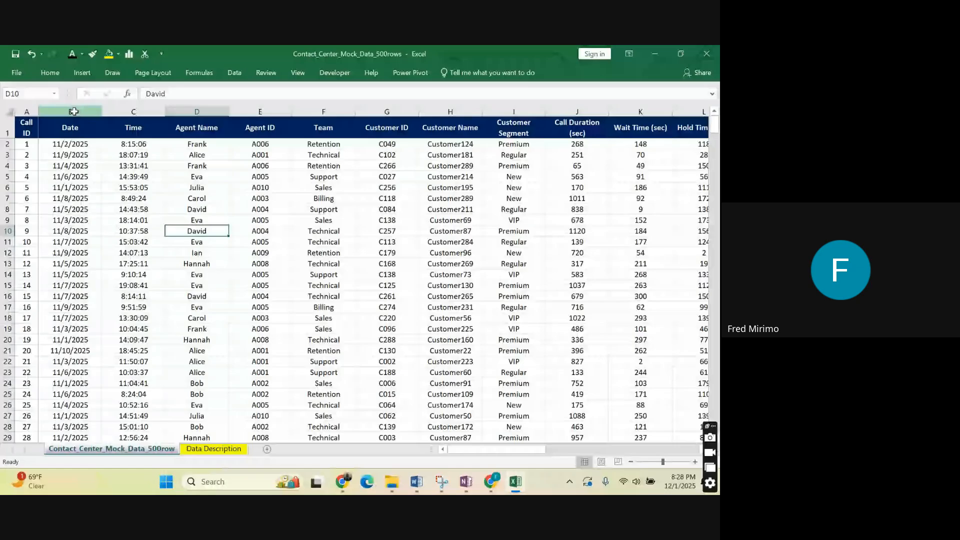
{"action": "left_click", "coordinate": [73, 111]}
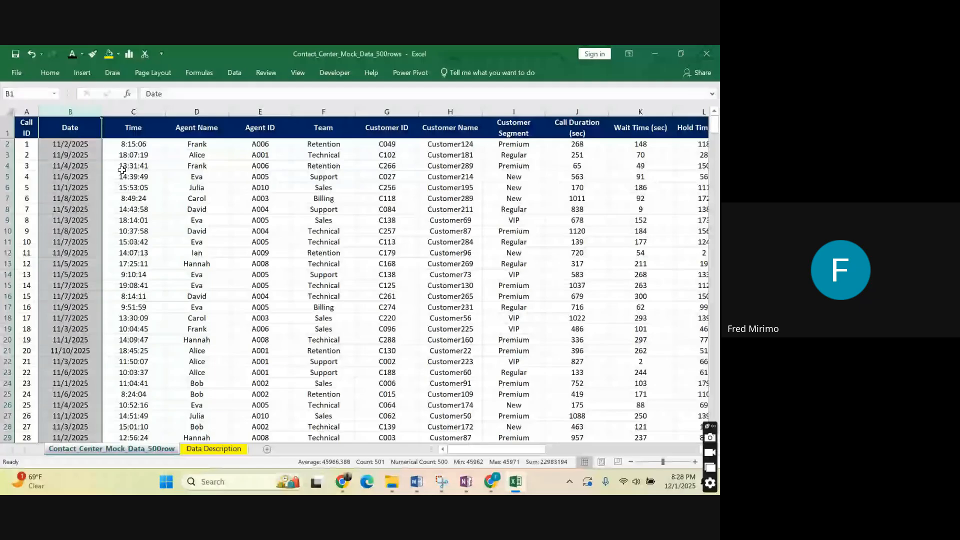
{"action": "left_click", "coordinate": [76, 144]}
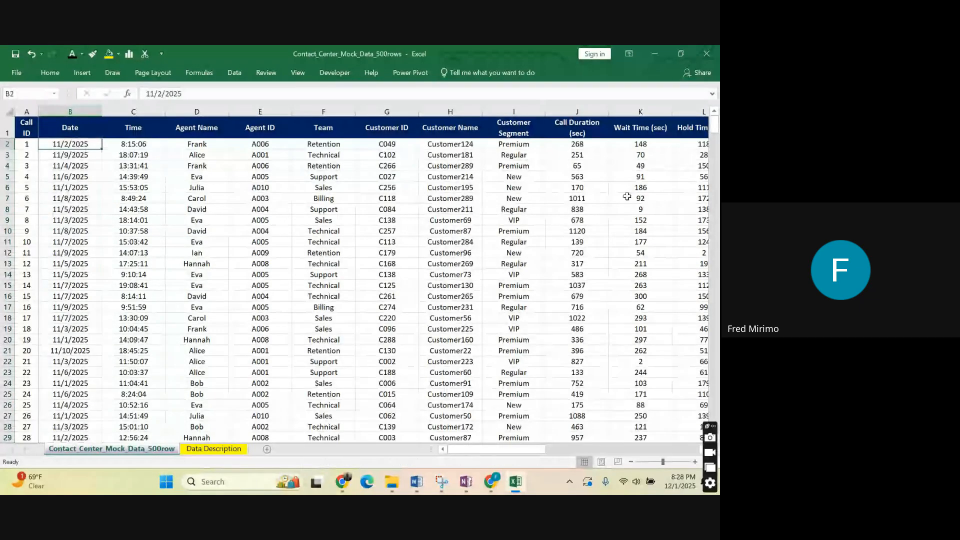
{"action": "left_click_drag", "start_coordinate": [500, 449], "coordinate": [714, 429]}
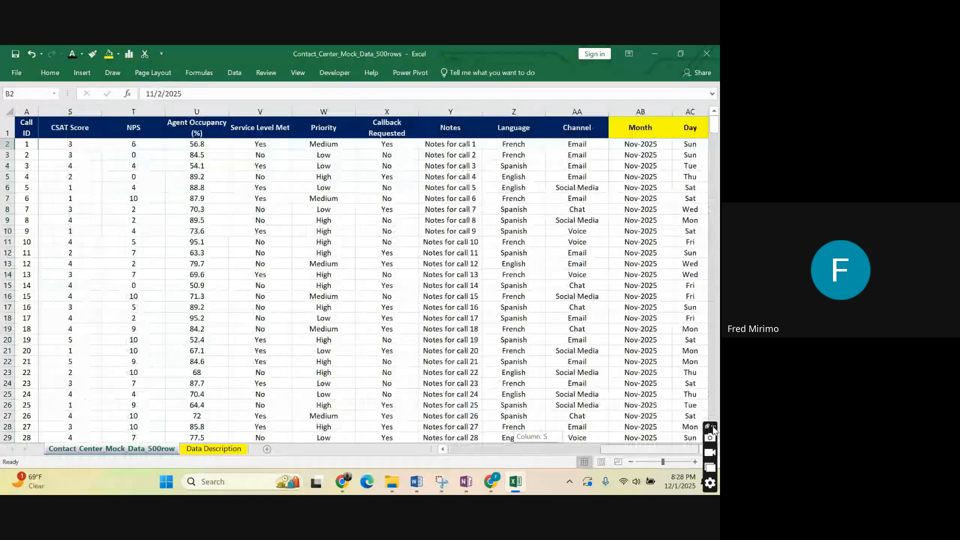
{"action": "left_click", "coordinate": [651, 143]}
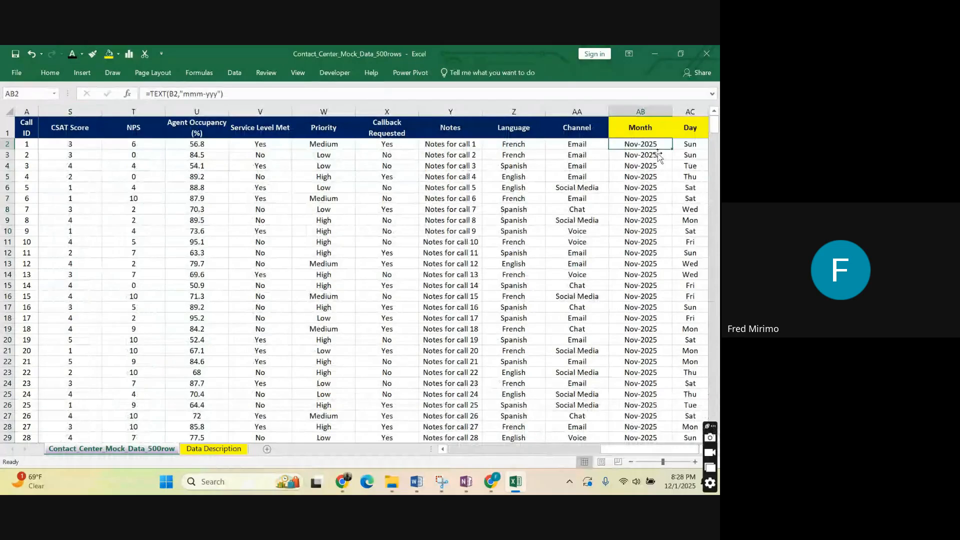
{"action": "left_click_drag", "start_coordinate": [618, 452], "coordinate": [466, 453]}
{"action": "left_click", "coordinate": [65, 145]}
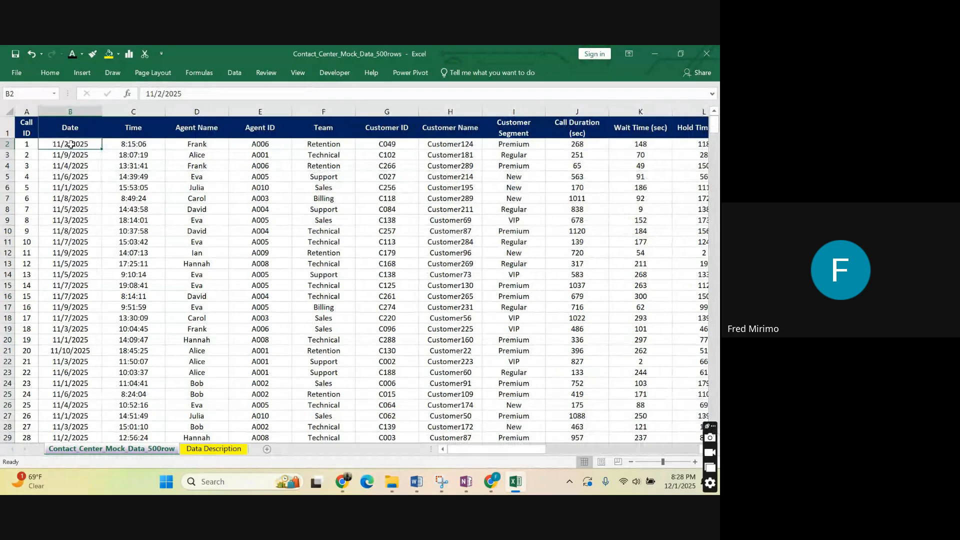
{"action": "left_click", "coordinate": [78, 154]}
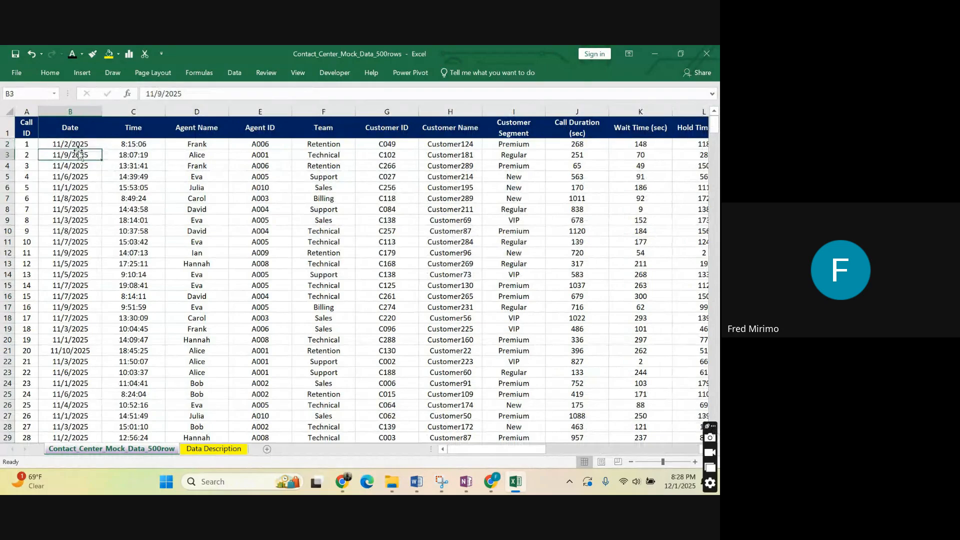
{"action": "left_click", "coordinate": [78, 144]}
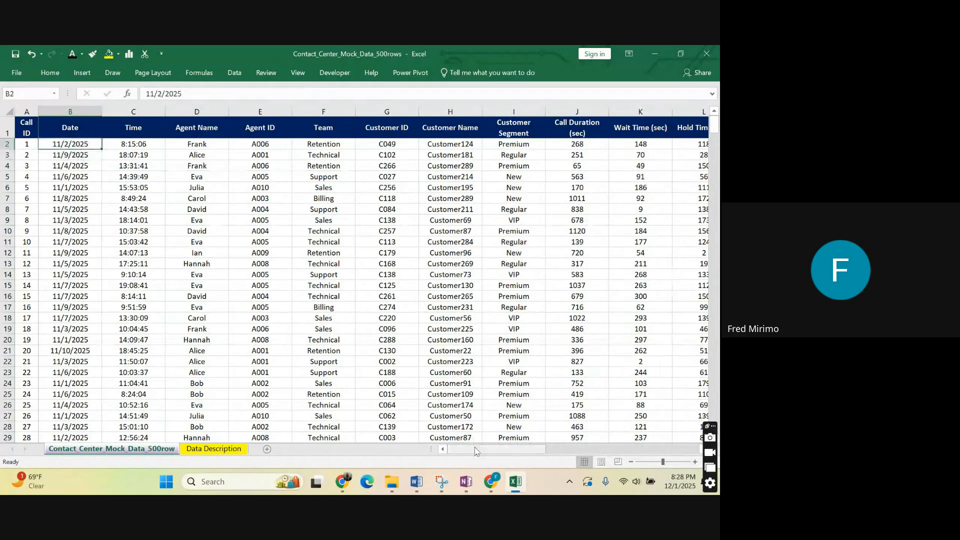
{"action": "left_click_drag", "start_coordinate": [475, 450], "coordinate": [476, 450]}
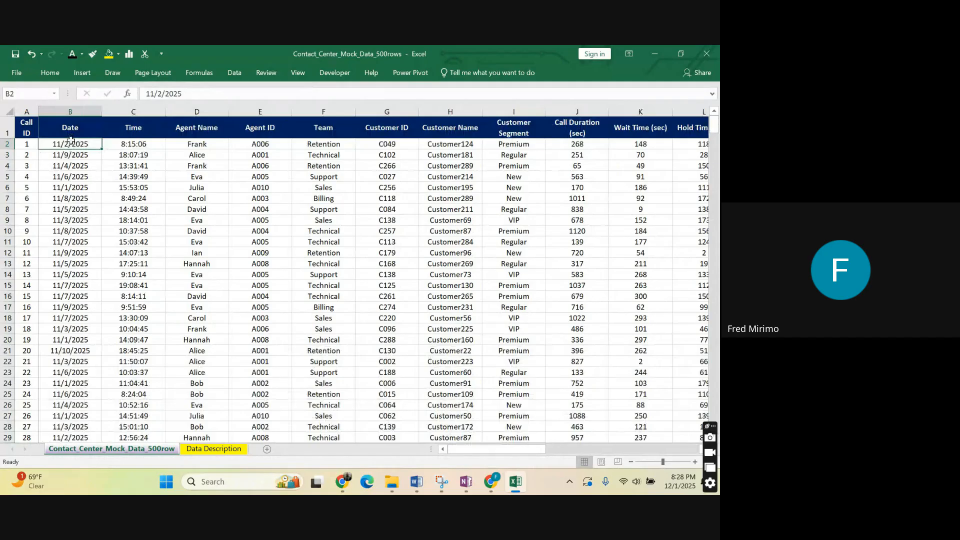
{"action": "left_click", "coordinate": [76, 157]}
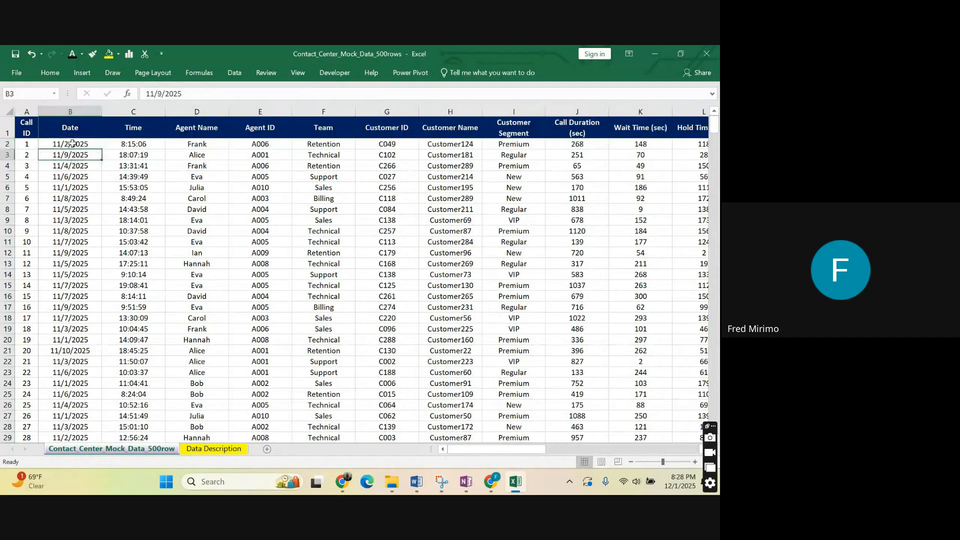
Apply the Text number format to the first call date in B2.
{"action": "left_click", "coordinate": [73, 145]}
{"action": "left_click", "coordinate": [50, 73]}
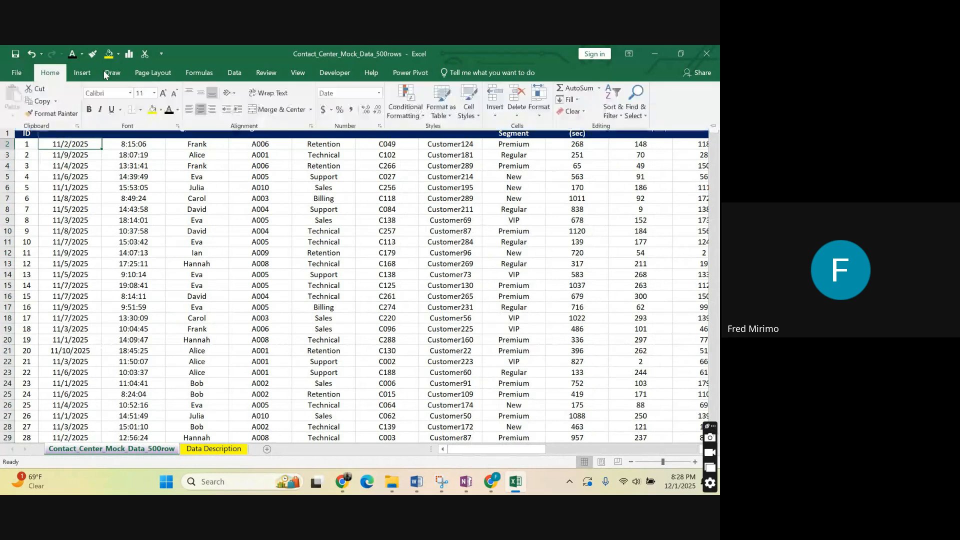
{"action": "left_click", "coordinate": [380, 93]}
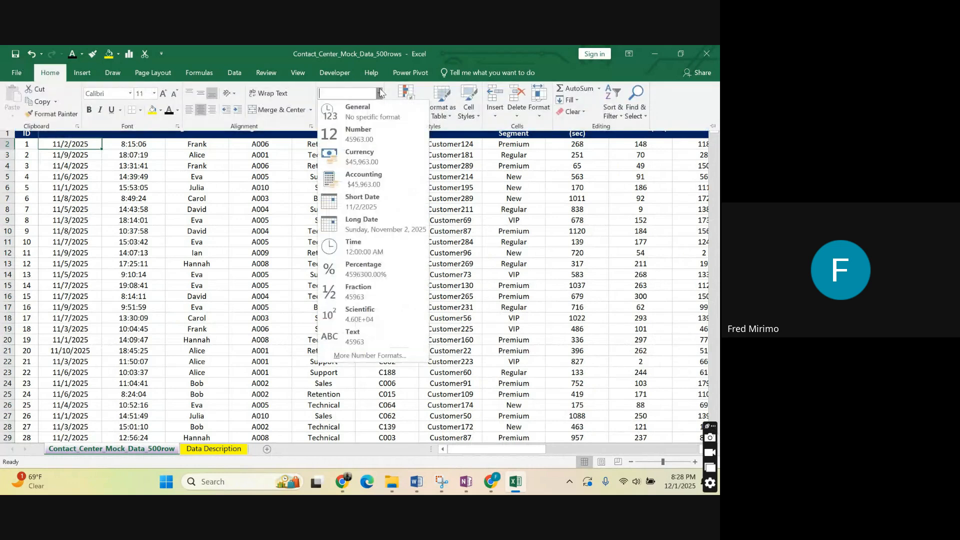
{"action": "left_click", "coordinate": [363, 334]}
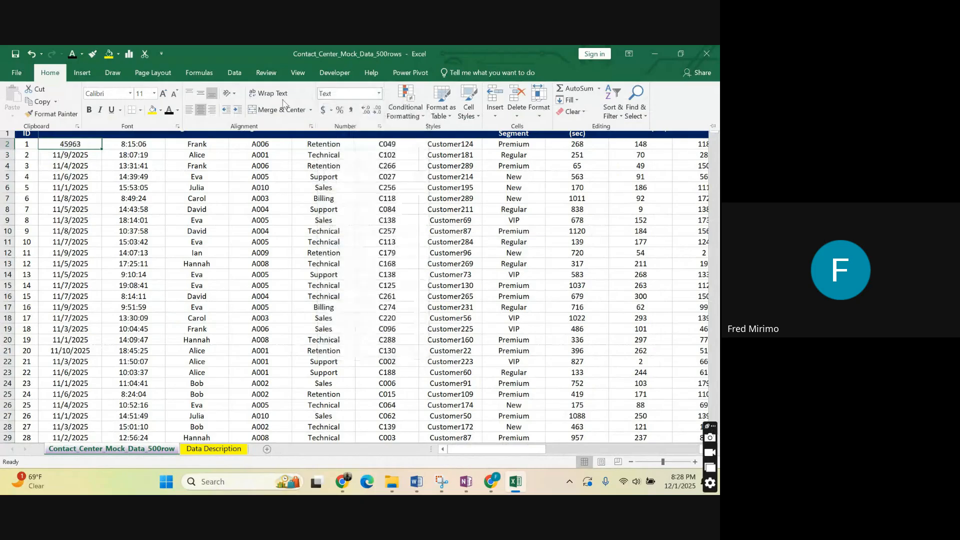
Format cell B2 as Scientific with 2 decimal places and widen the Date column slightly.
{"action": "left_click", "coordinate": [380, 95]}
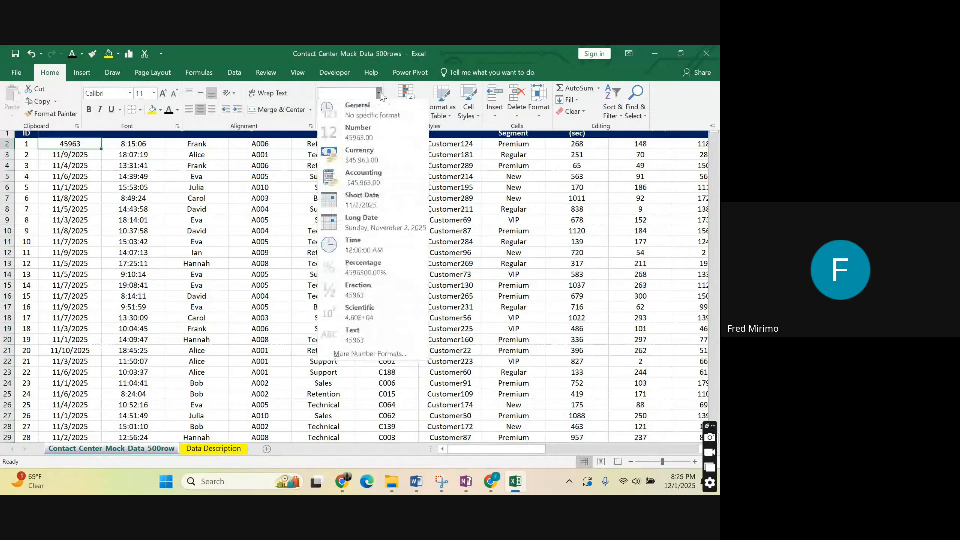
{"action": "left_click", "coordinate": [348, 345]}
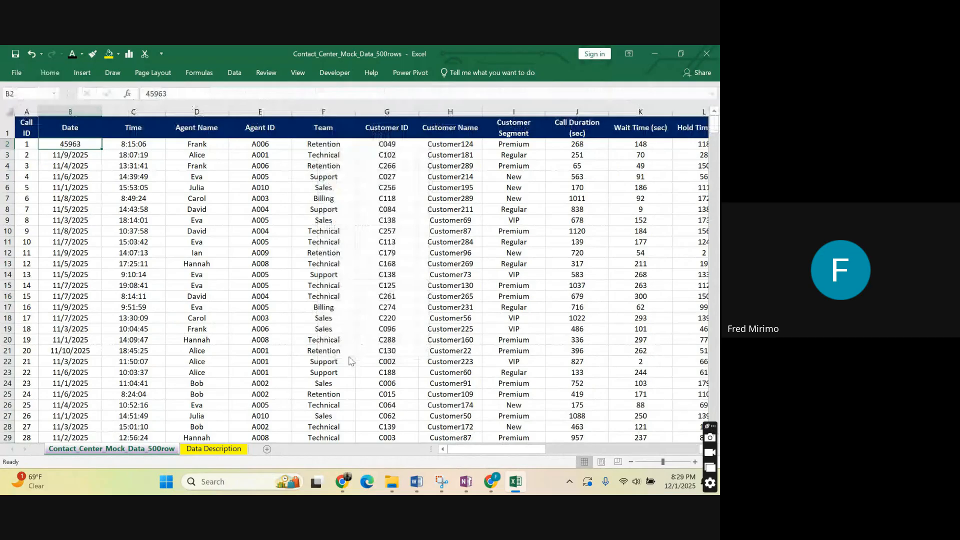
{"action": "key", "text": "ctrl+1"}
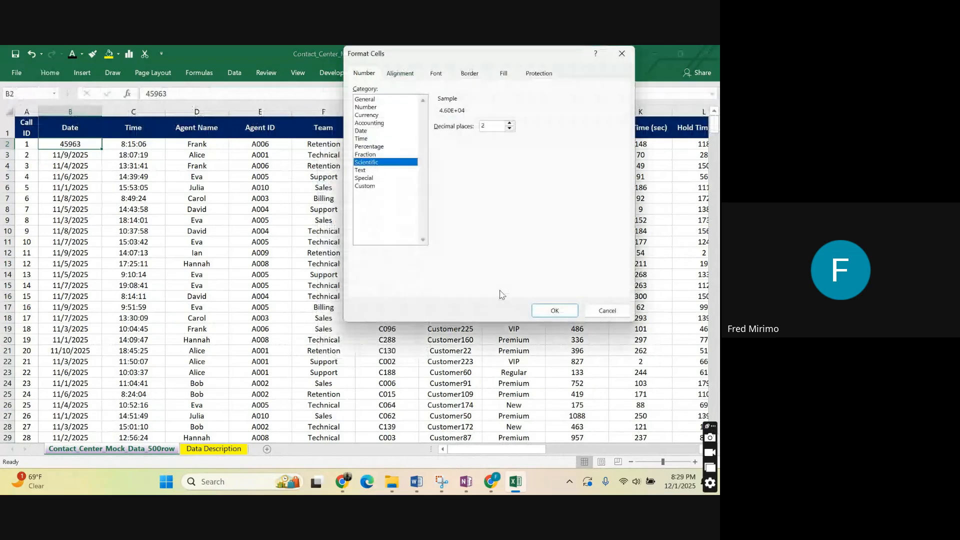
{"action": "key", "text": "Return"}
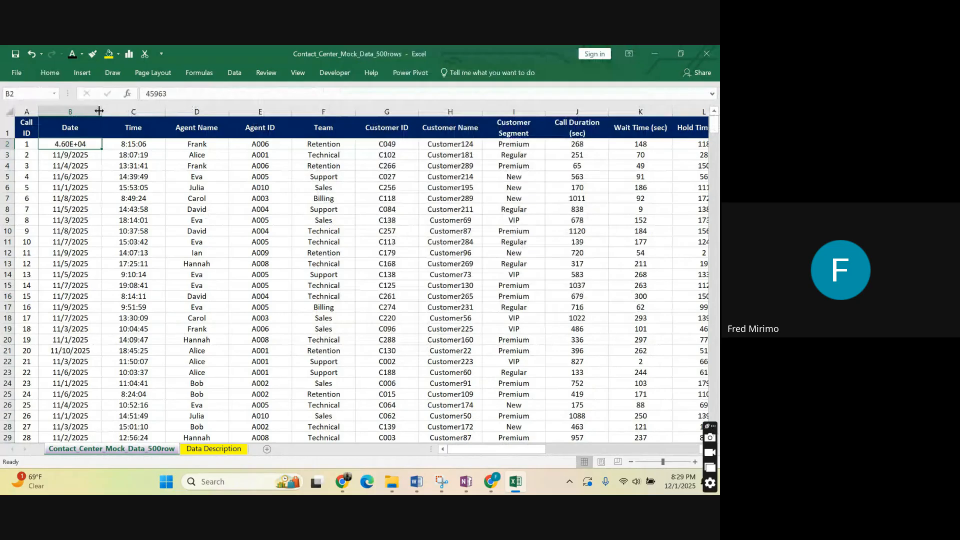
{"action": "left_click_drag", "start_coordinate": [99, 111], "coordinate": [110, 110]}
{"action": "left_click", "coordinate": [124, 144]}
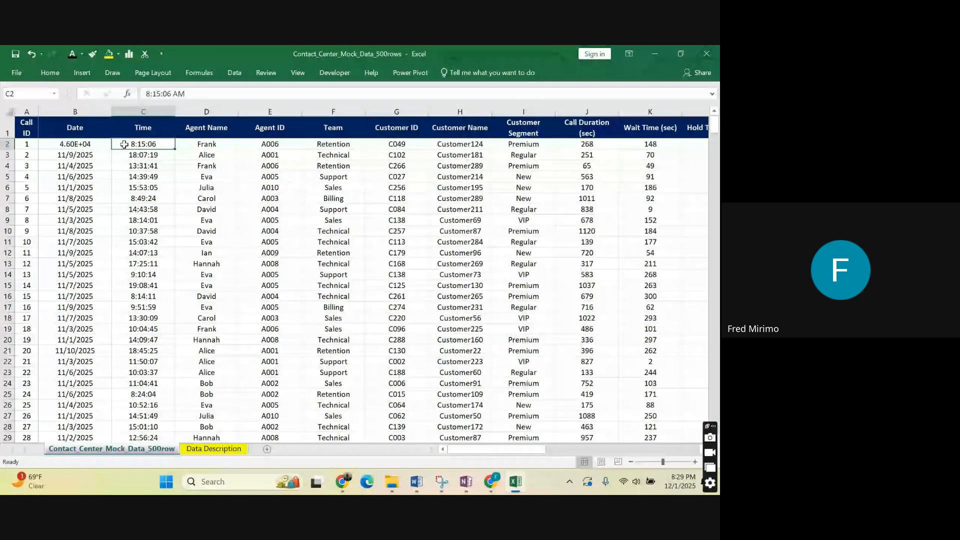
{"action": "key", "text": "Left"}
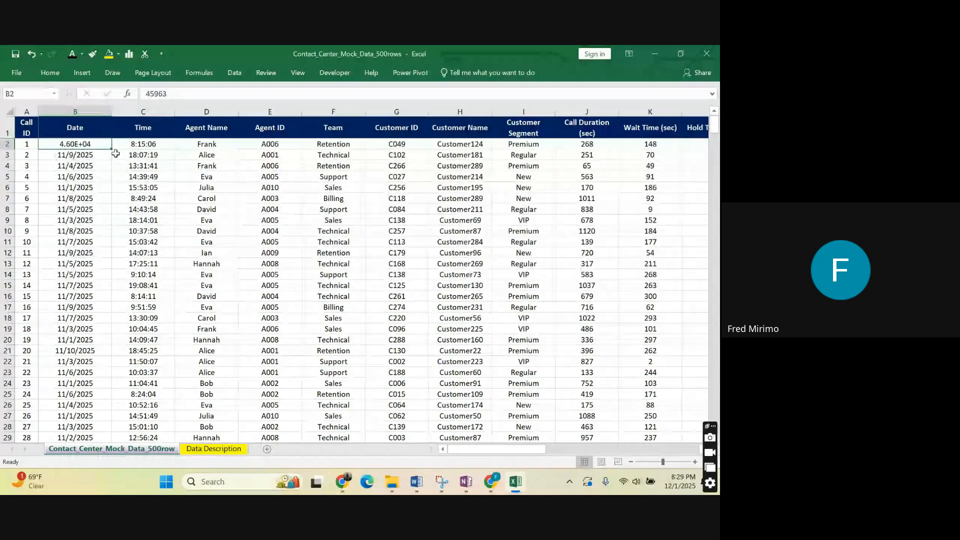
Restore the date display of B2 by pasting only the formatting copied from B3.
{"action": "left_click", "coordinate": [81, 175]}
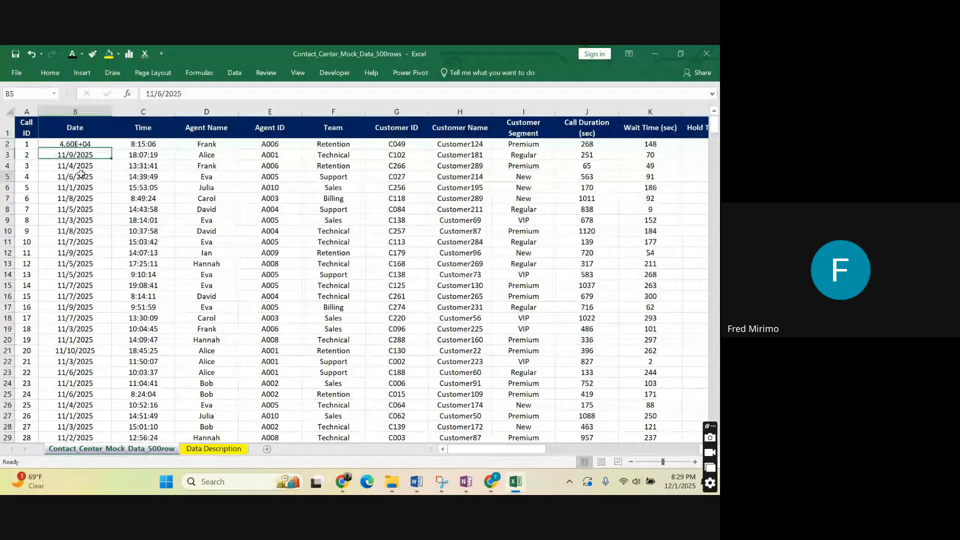
{"action": "left_click", "coordinate": [115, 156]}
{"action": "left_click", "coordinate": [109, 145]}
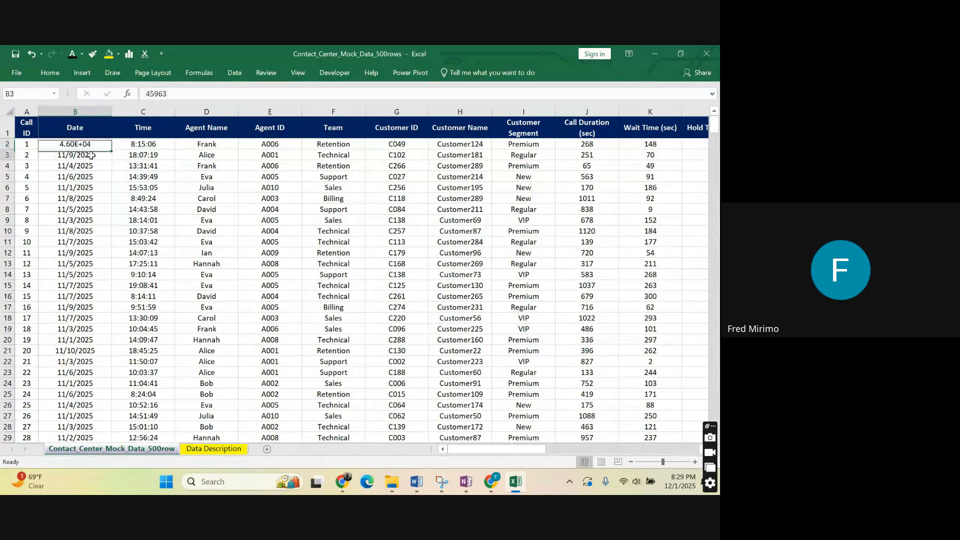
{"action": "left_click", "coordinate": [91, 155]}
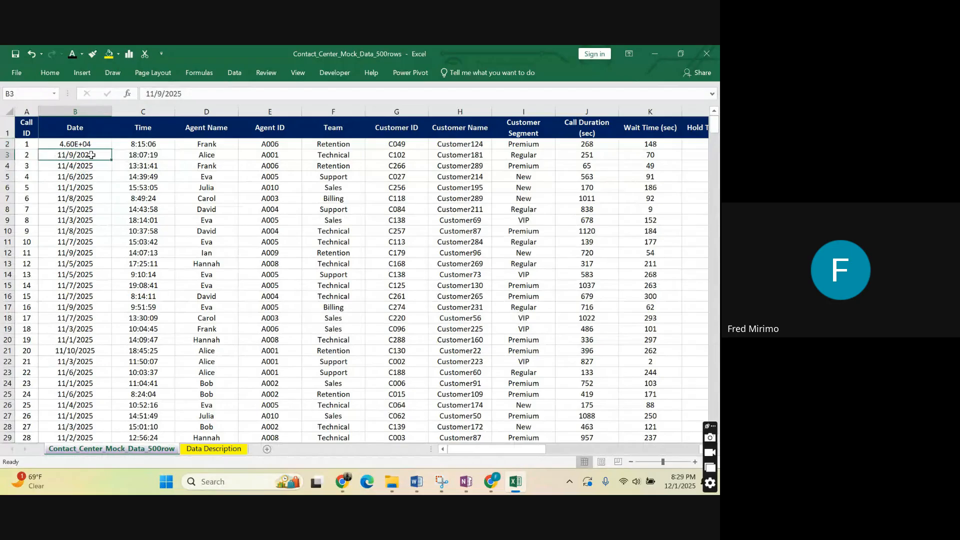
{"action": "key", "text": "ctrl+c"}
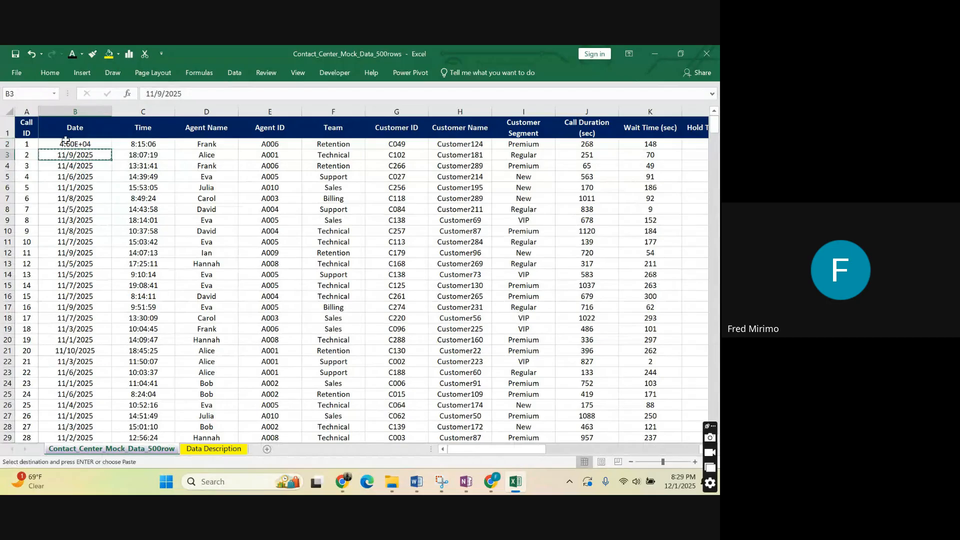
{"action": "right_click", "coordinate": [66, 142]}
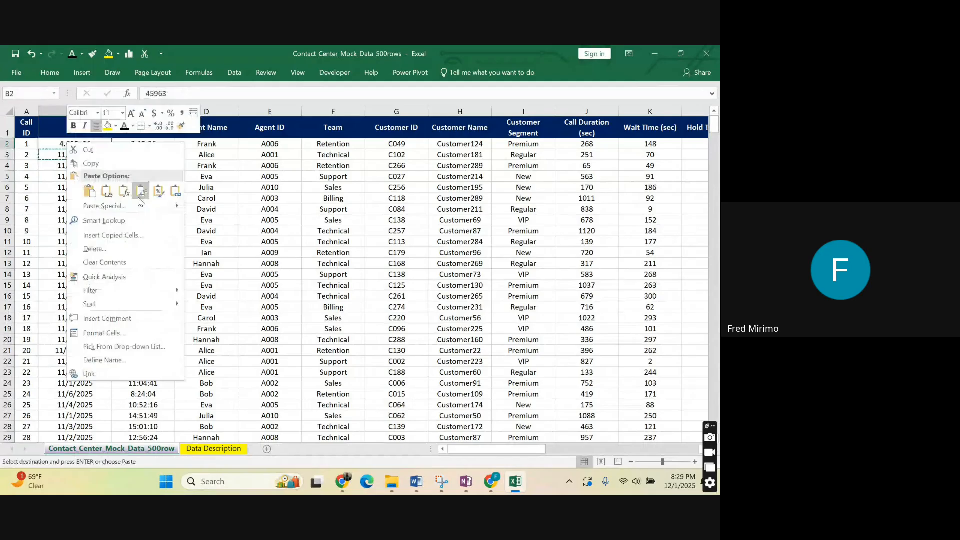
{"action": "left_click", "coordinate": [140, 191]}
{"action": "left_click", "coordinate": [89, 176]}
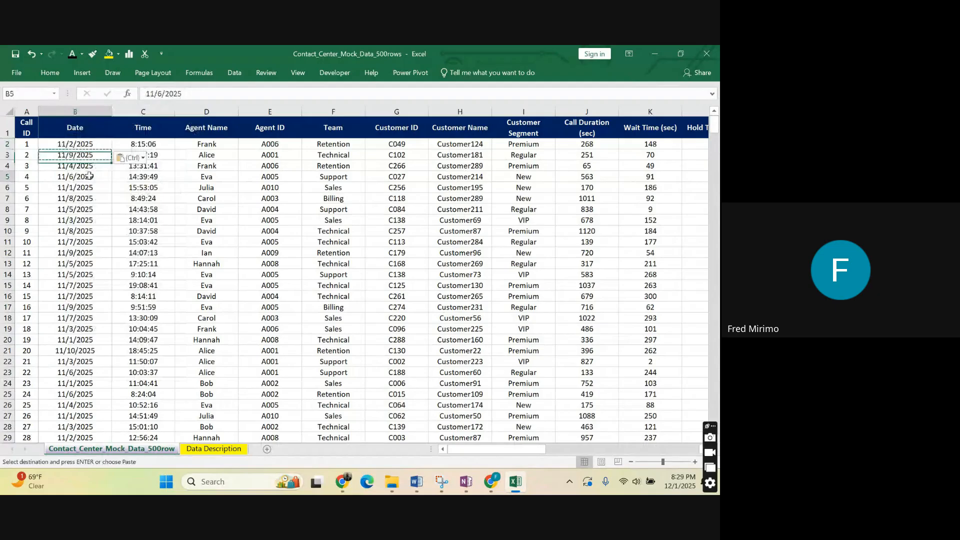
{"action": "left_click", "coordinate": [206, 220]}
Insert a blank column between the Month and Day columns.
{"action": "scroll", "coordinate": [531, 159], "scroll_direction": "right", "scroll_amount": 6}
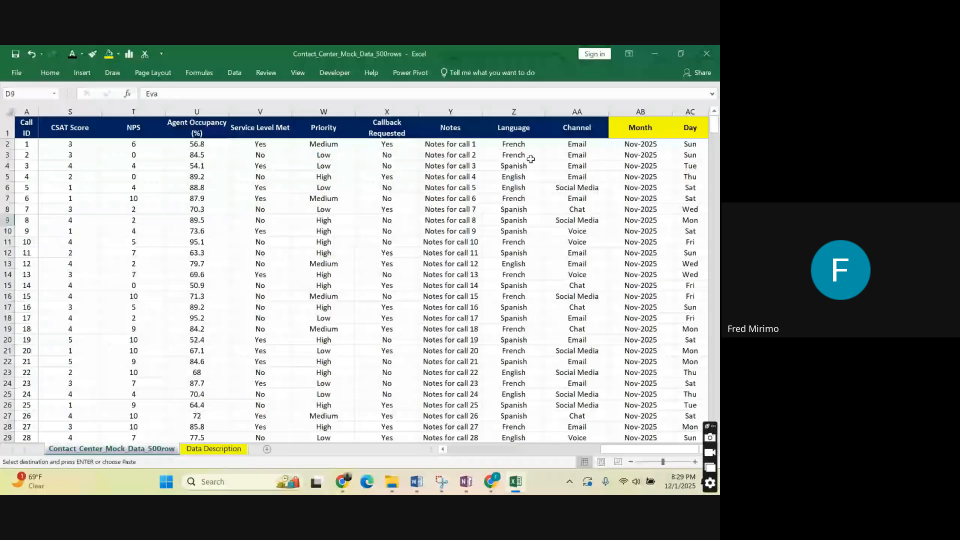
{"action": "left_click", "coordinate": [699, 129]}
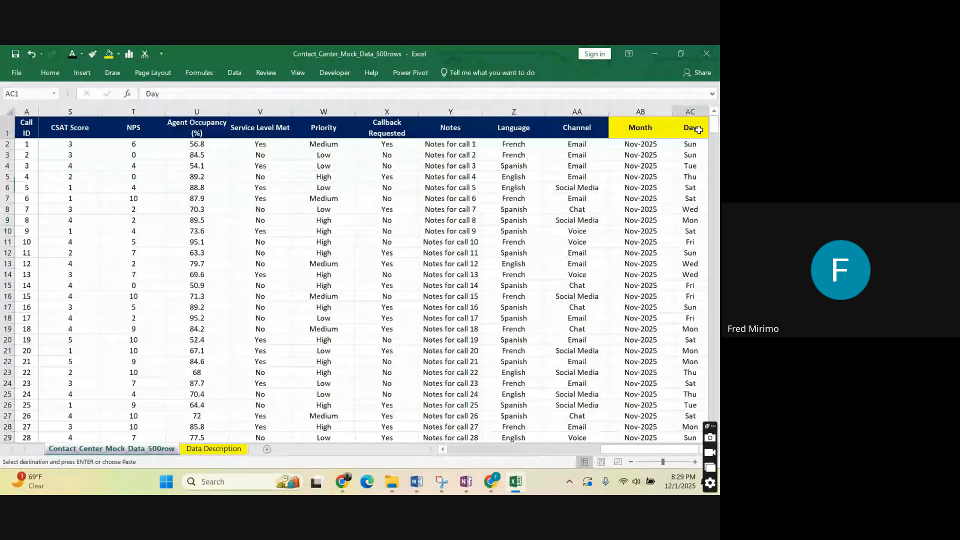
{"action": "left_click_drag", "start_coordinate": [681, 451], "coordinate": [697, 452]}
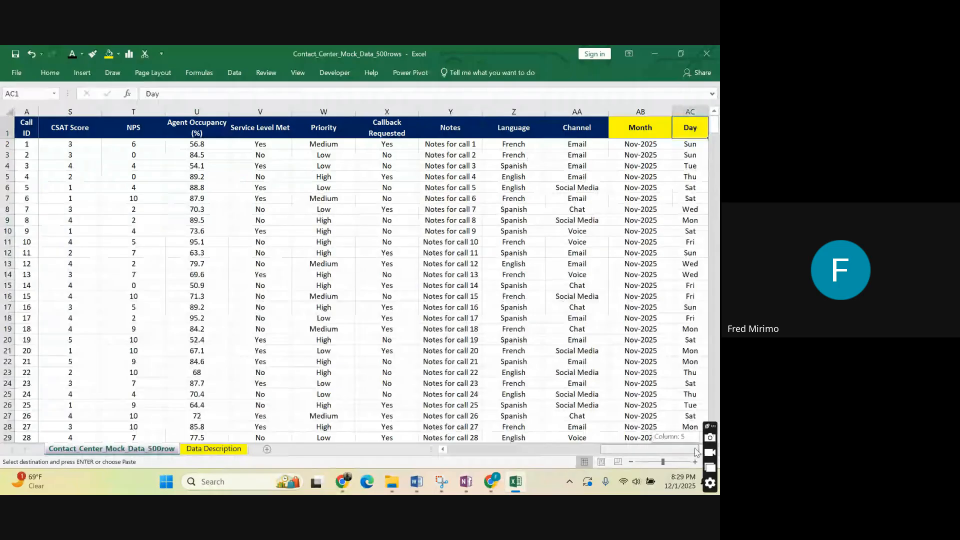
{"action": "left_click", "coordinate": [694, 111]}
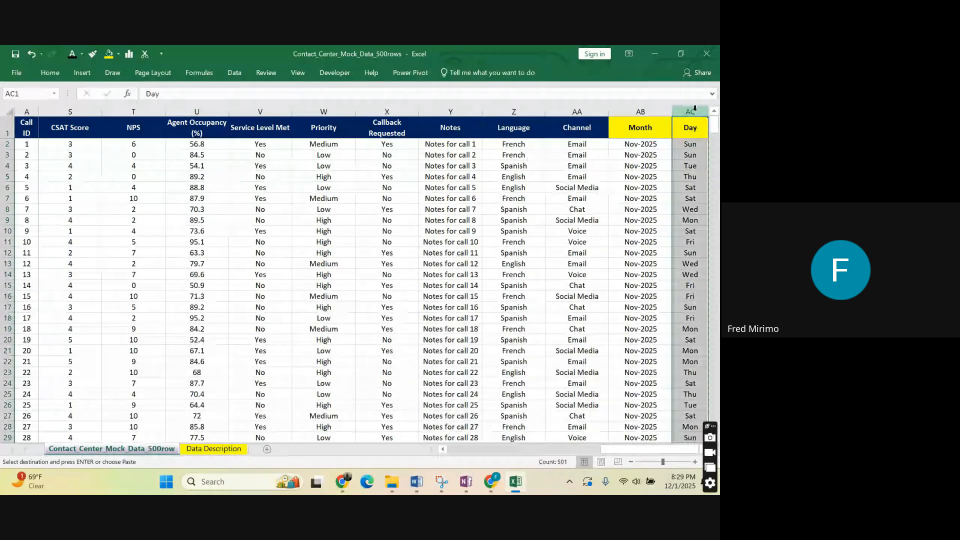
{"action": "right_click", "coordinate": [694, 107]}
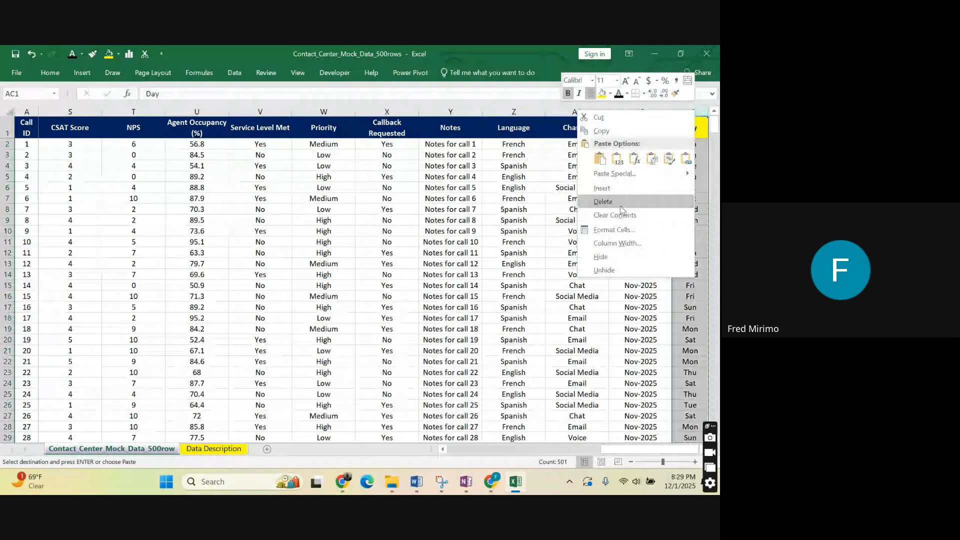
{"action": "left_click", "coordinate": [620, 205]}
{"action": "scroll", "coordinate": [694, 198], "scroll_direction": "down", "scroll_amount": 10}
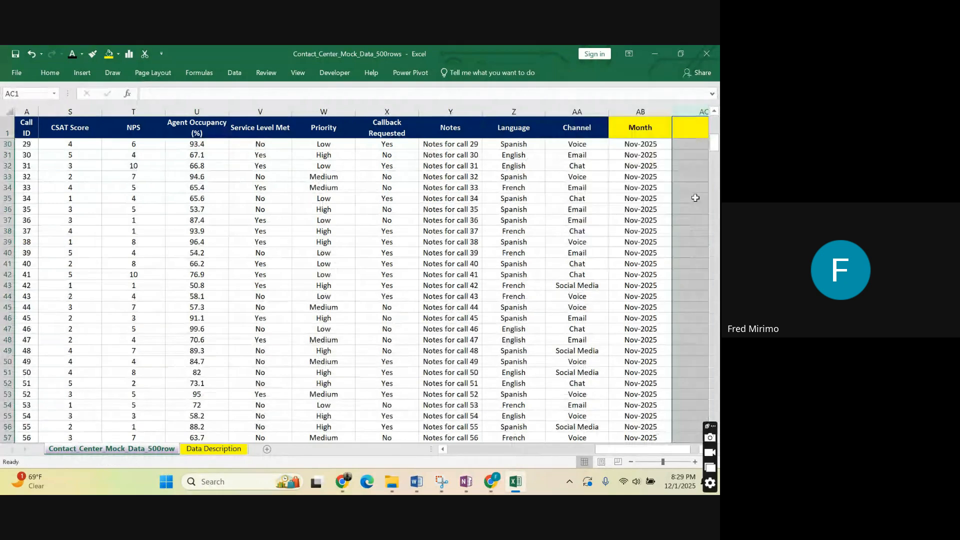
{"action": "scroll", "coordinate": [695, 198], "scroll_direction": "up", "scroll_amount": 4}
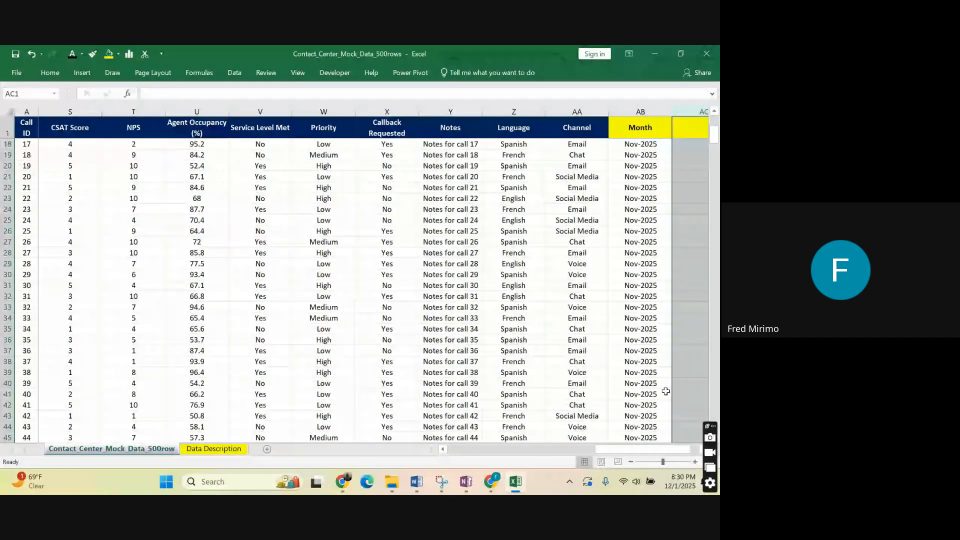
Enter the header Week in AC1 of the blank column between Month and Day.
{"action": "left_click_drag", "start_coordinate": [658, 453], "coordinate": [666, 453]}
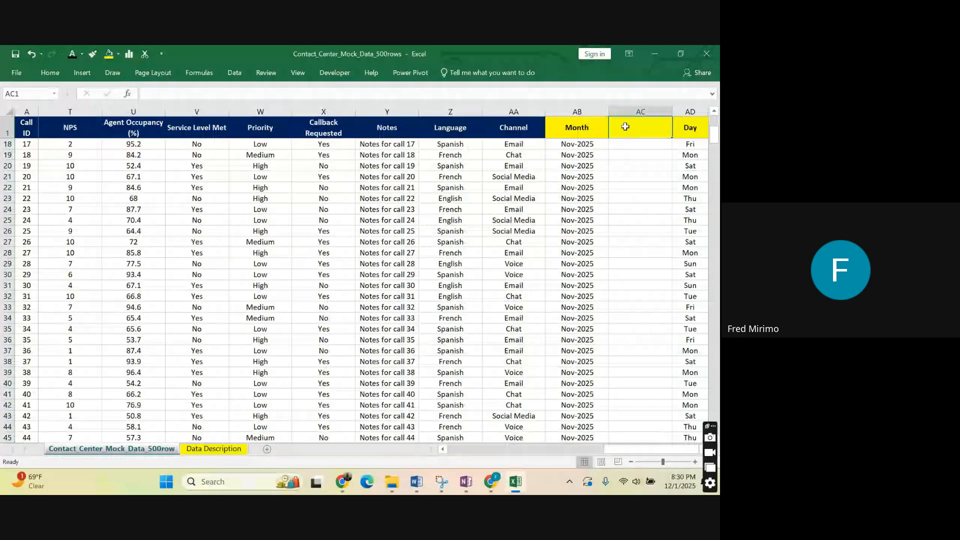
{"action": "type", "text": "w"}
{"action": "key", "text": "BackSpace"}
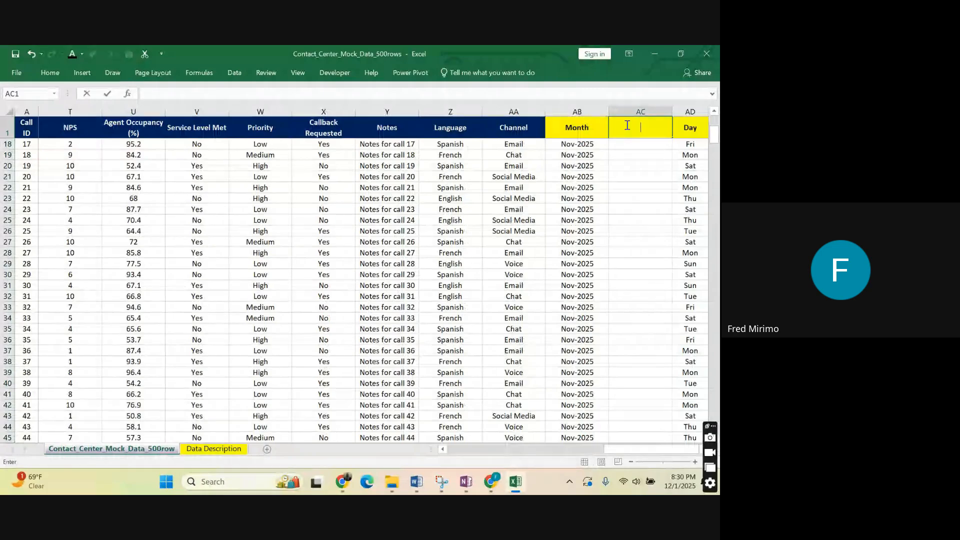
{"action": "type", "text": "w"}
{"action": "key", "text": "BackSpace"}
{"action": "type", "text": "Week"}
{"action": "left_click", "coordinate": [632, 182]}
{"action": "left_click", "coordinate": [638, 143]}
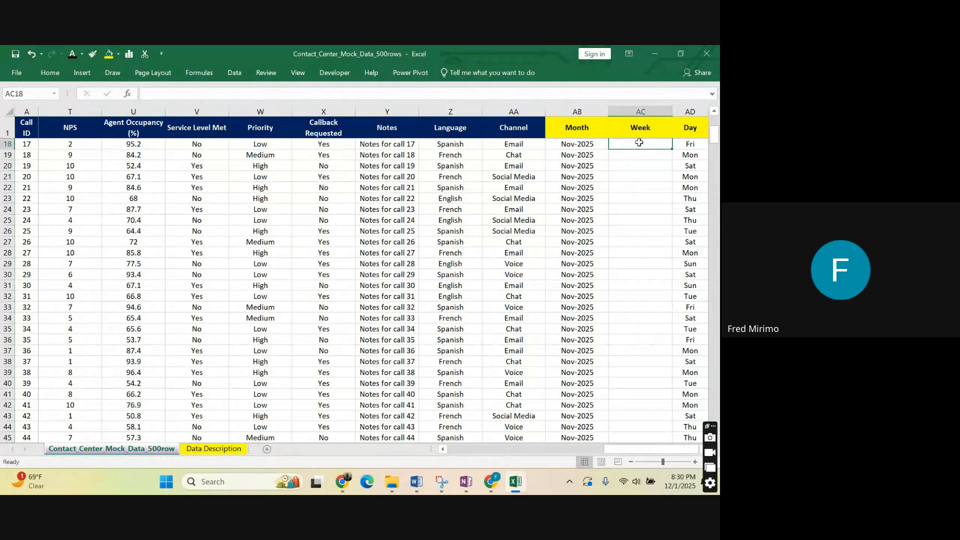
{"action": "type", "text": "=we"}
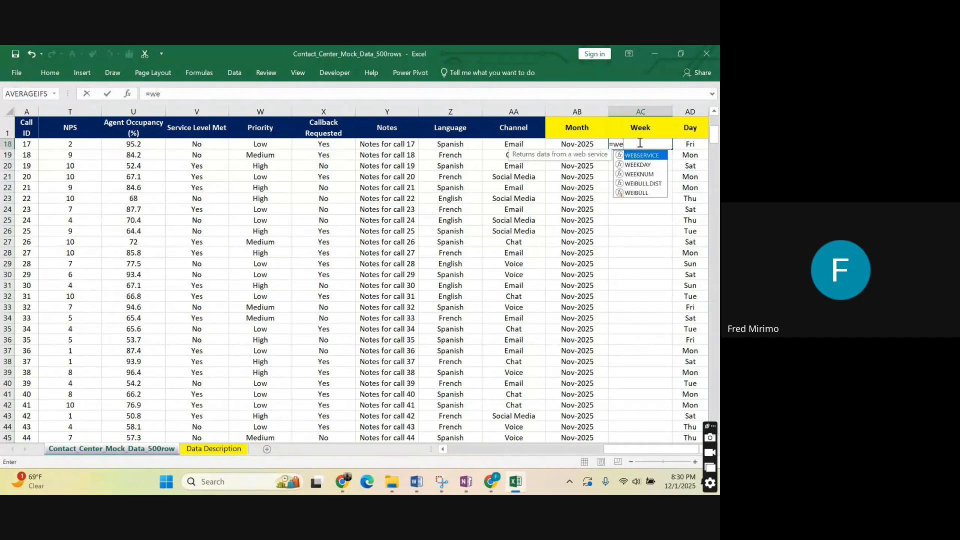
{"action": "left_click", "coordinate": [639, 174]}
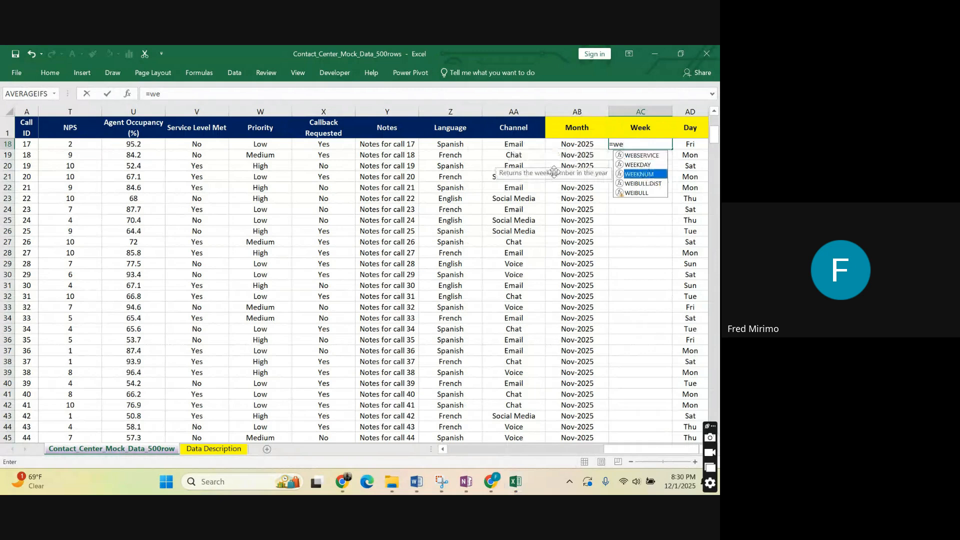
{"action": "double_click", "coordinate": [640, 174]}
{"action": "left_click_drag", "start_coordinate": [619, 448], "coordinate": [548, 446]}
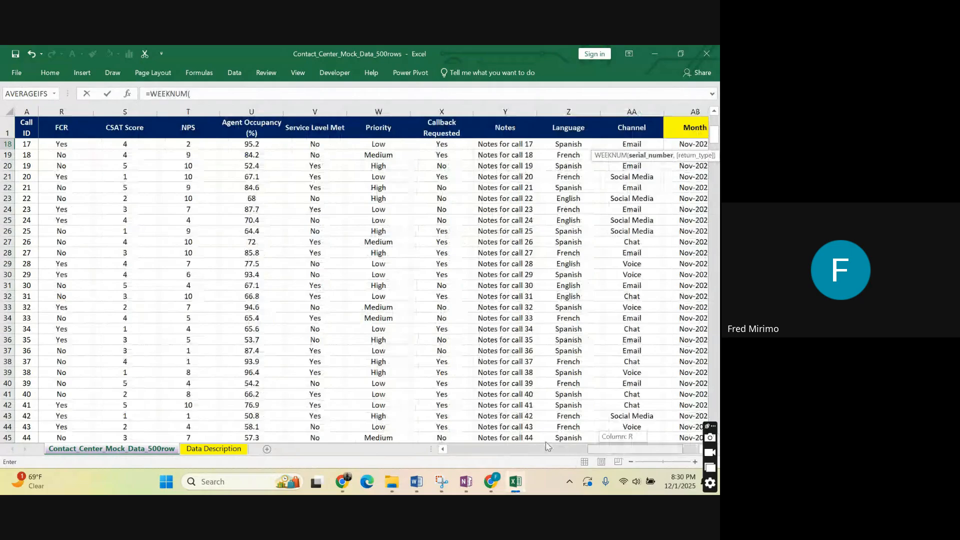
{"action": "left_click_drag", "start_coordinate": [549, 447], "coordinate": [475, 446]}
{"action": "left_click", "coordinate": [75, 144]}
{"action": "left_click_drag", "start_coordinate": [714, 134], "coordinate": [716, 111]}
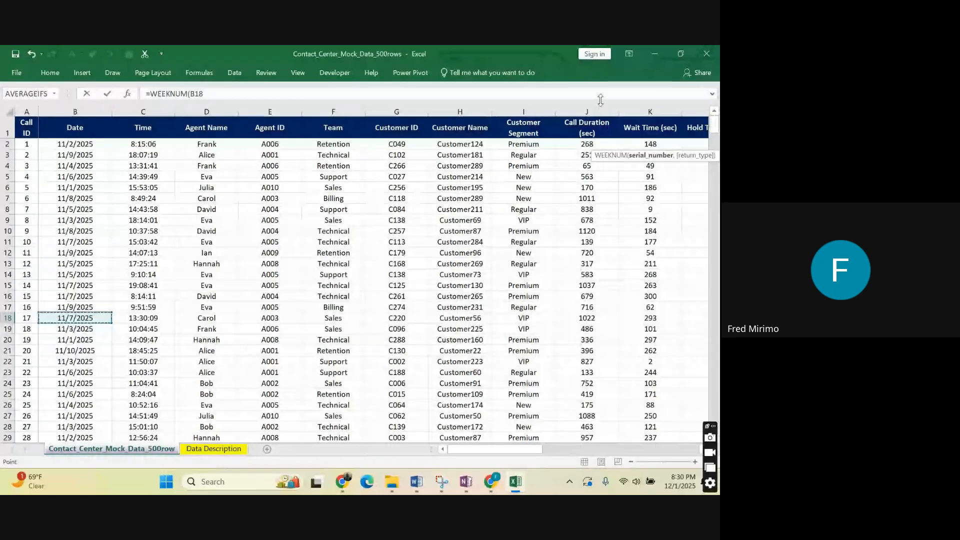
{"action": "left_click_drag", "start_coordinate": [531, 449], "coordinate": [690, 449]}
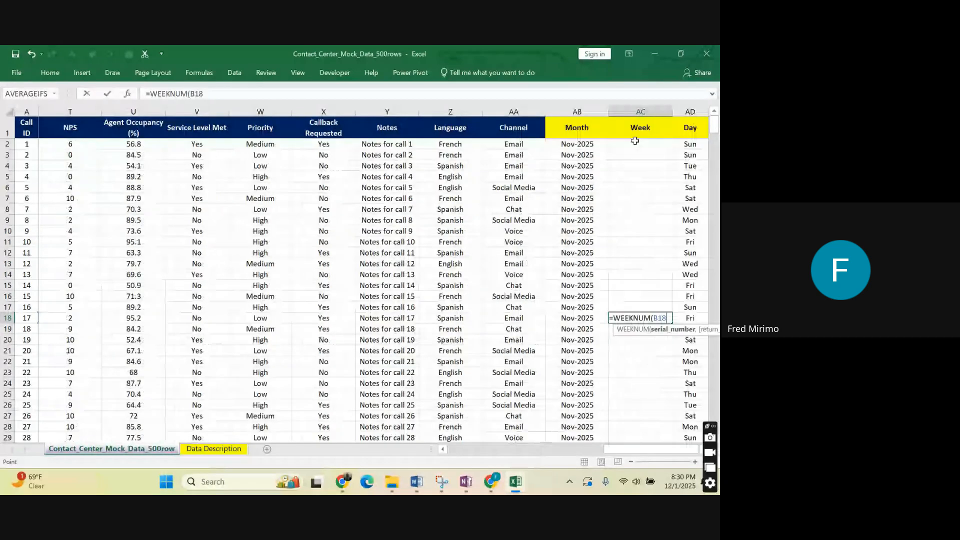
{"action": "key", "text": "Escape"}
Enter =WEEKNUM(B2,2) in AC2 to compute the first call's week number with weeks starting on Monday.
{"action": "left_click", "coordinate": [635, 143]}
{"action": "type", "text": "="}
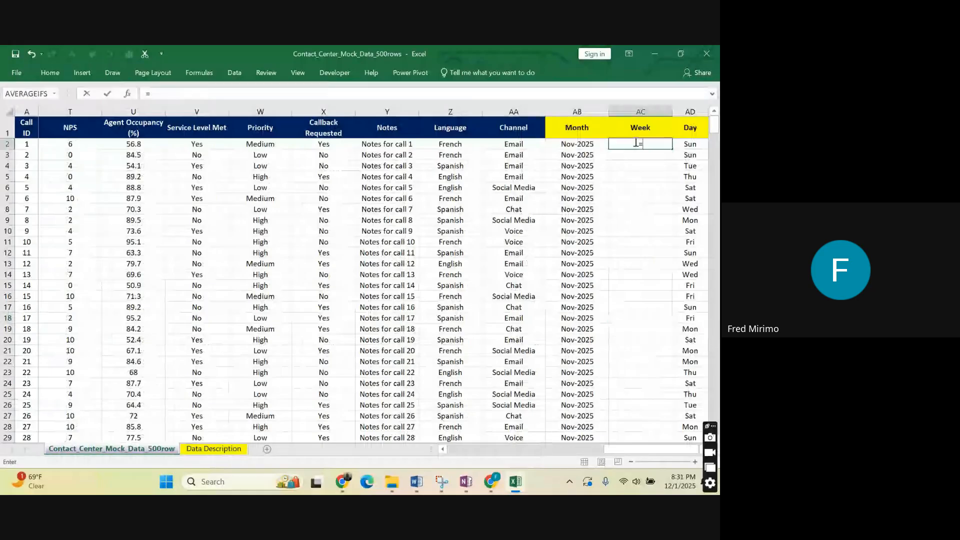
{"action": "type", "text": "we"}
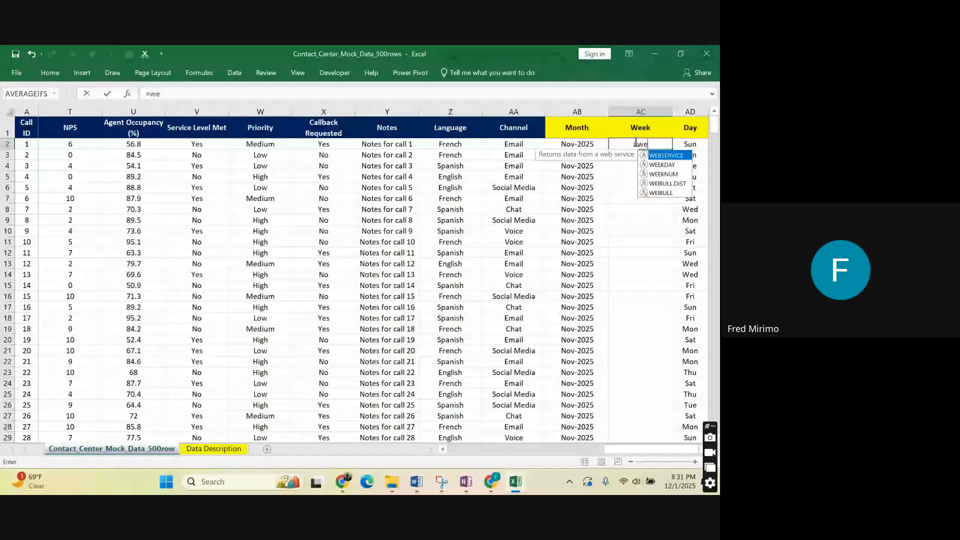
{"action": "double_click", "coordinate": [663, 174]}
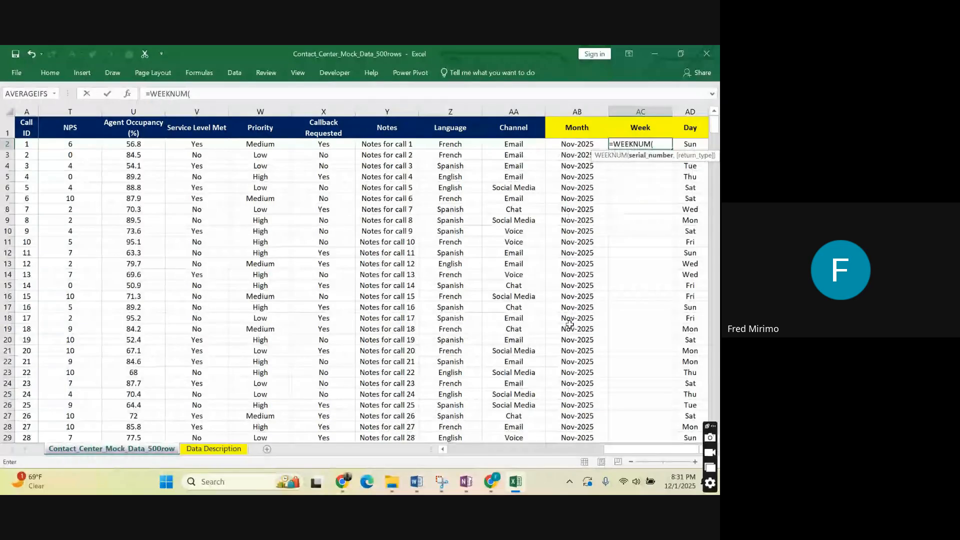
{"action": "left_click_drag", "start_coordinate": [612, 449], "coordinate": [76, 146]}
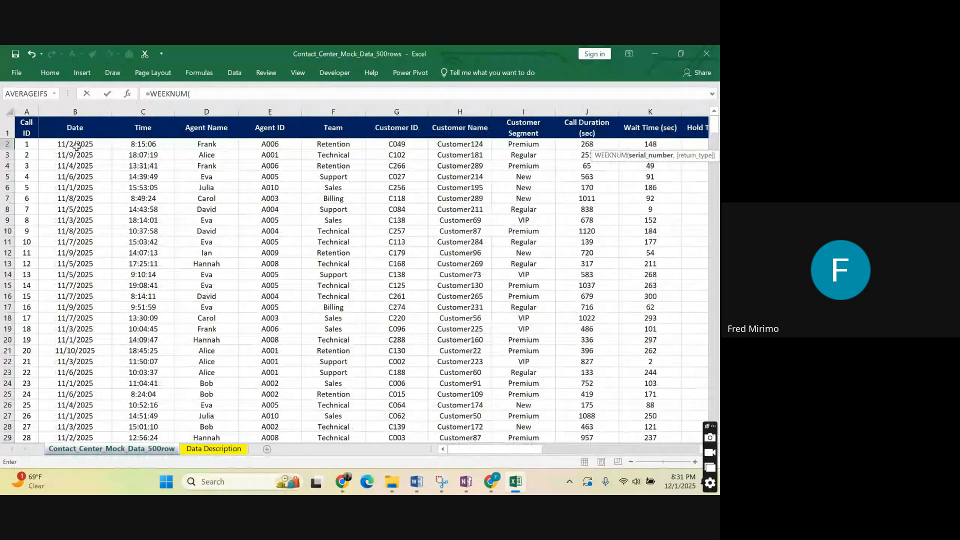
{"action": "left_click", "coordinate": [76, 146]}
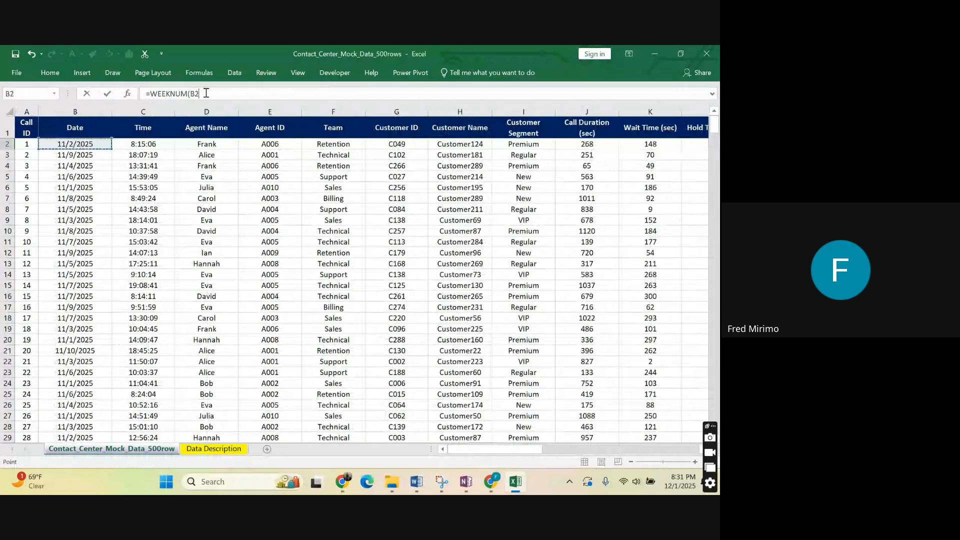
{"action": "left_click", "coordinate": [206, 93]}
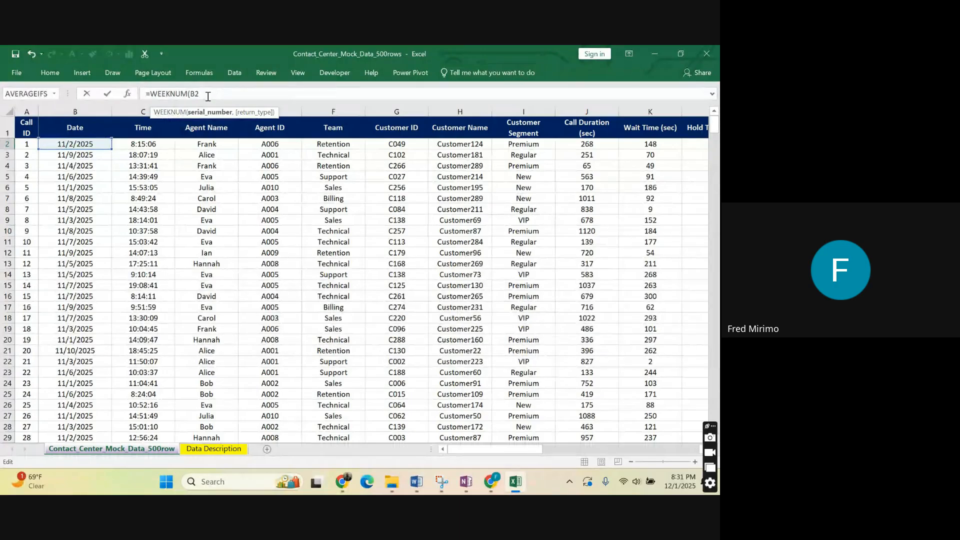
{"action": "type", "text": ","}
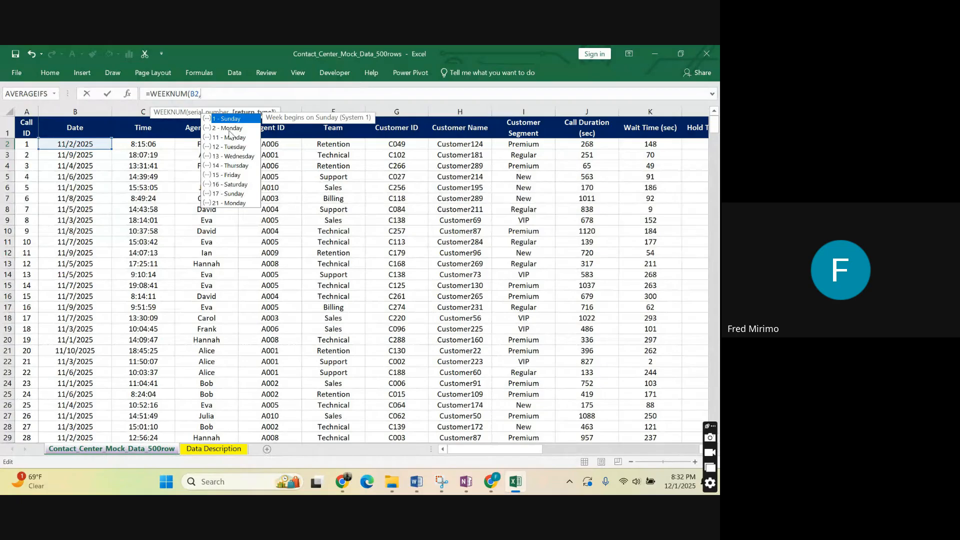
{"action": "type", "text": "2)"}
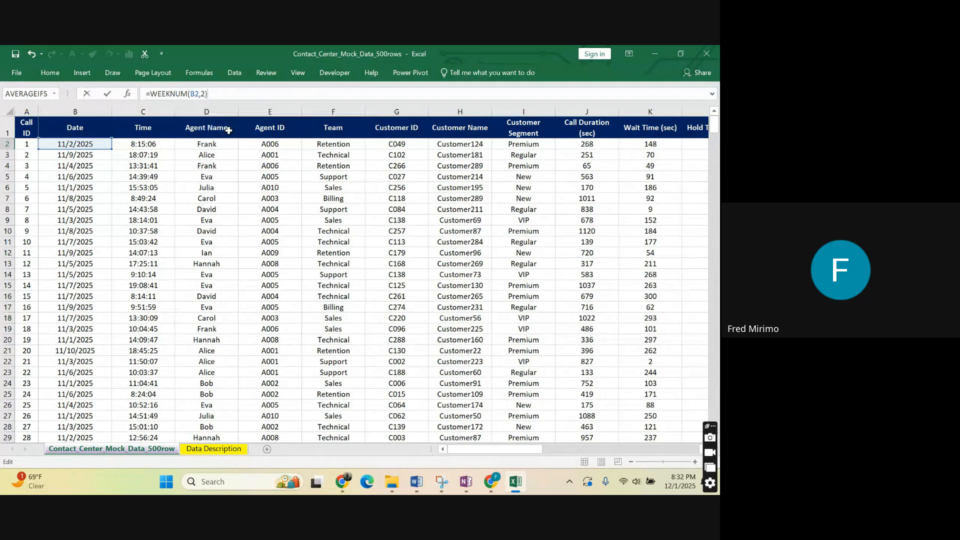
{"action": "key", "text": "Return"}
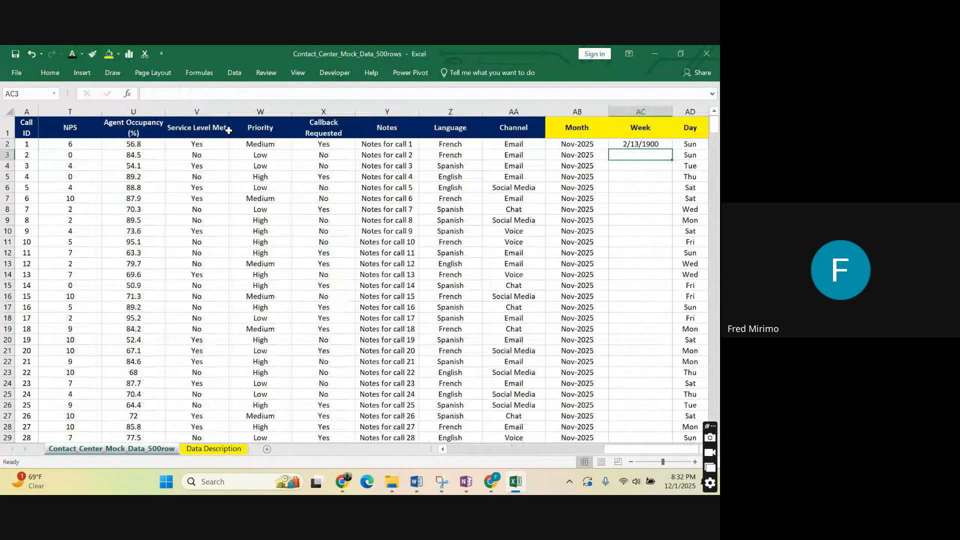
Apply the Number format to the week number in AC2.
{"action": "left_click", "coordinate": [618, 145]}
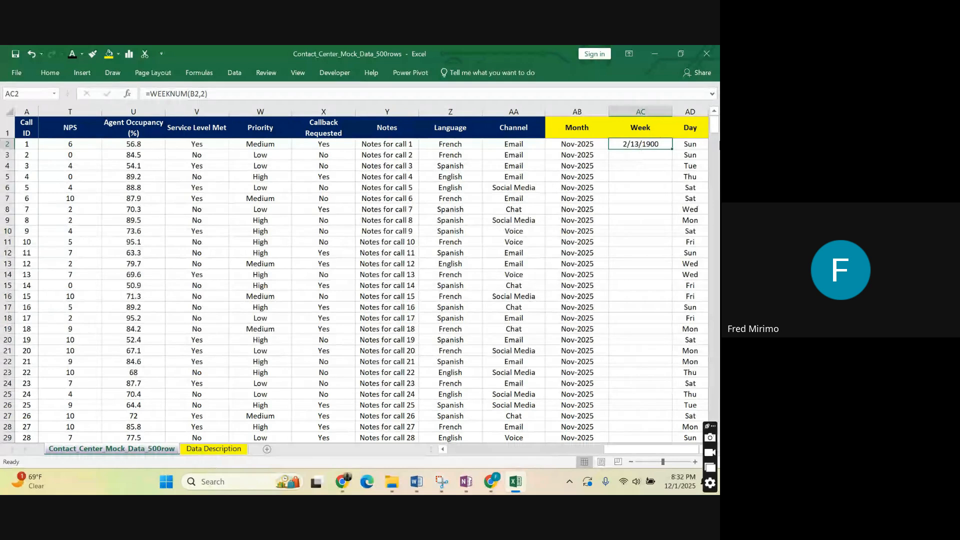
{"action": "key", "text": "Down"}
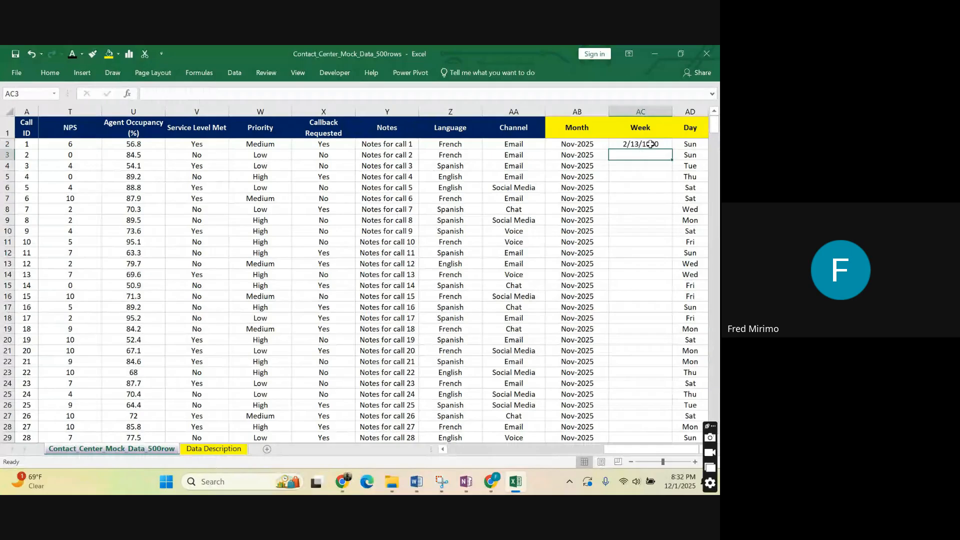
{"action": "left_click", "coordinate": [650, 144]}
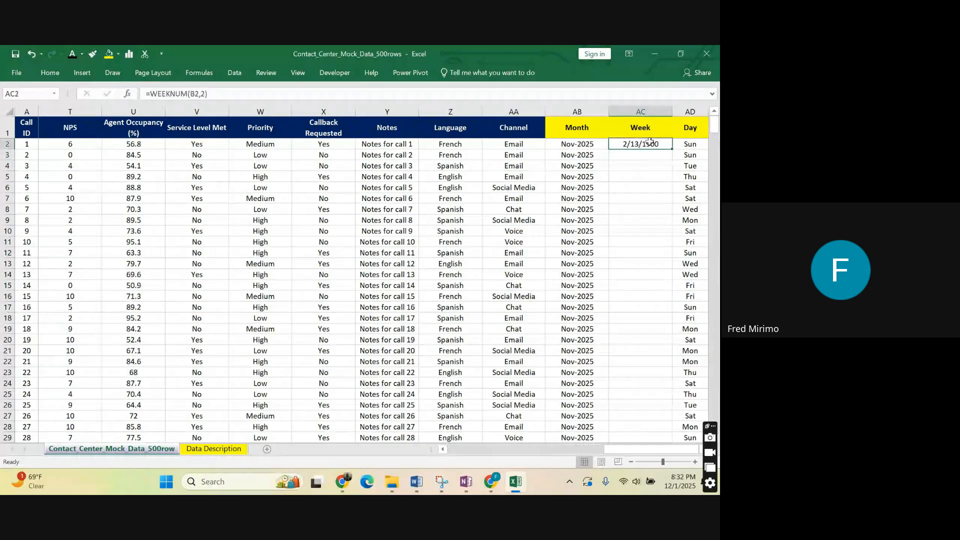
{"action": "left_click", "coordinate": [51, 73]}
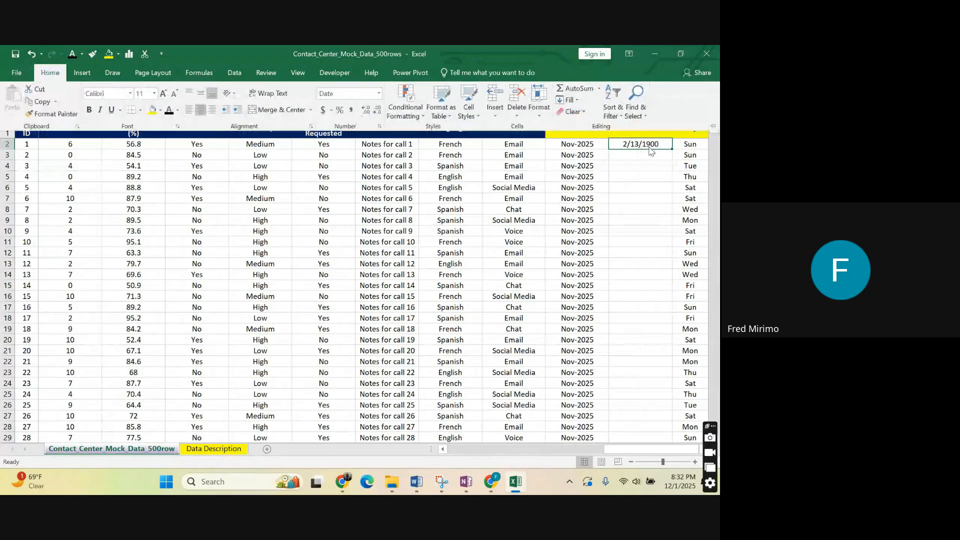
{"action": "left_click", "coordinate": [378, 93]}
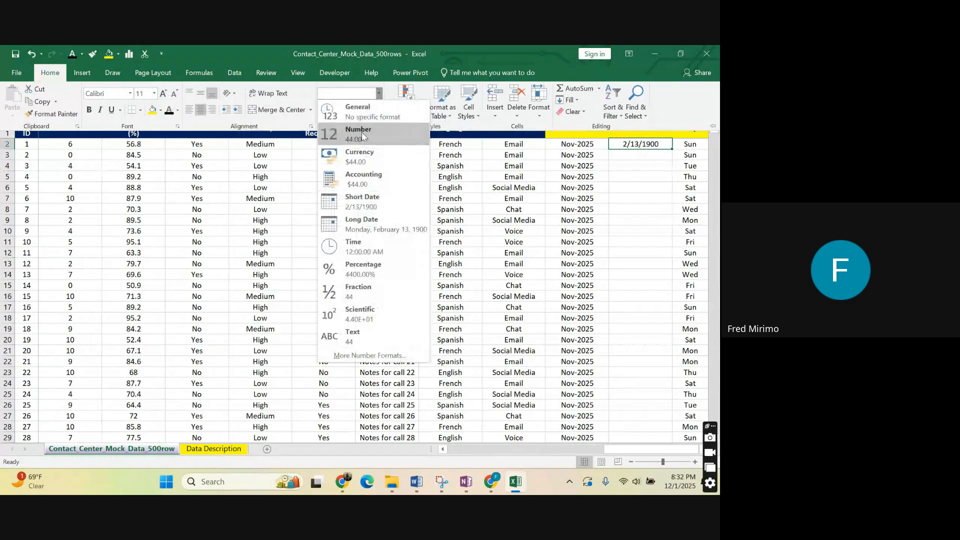
{"action": "left_click", "coordinate": [359, 131]}
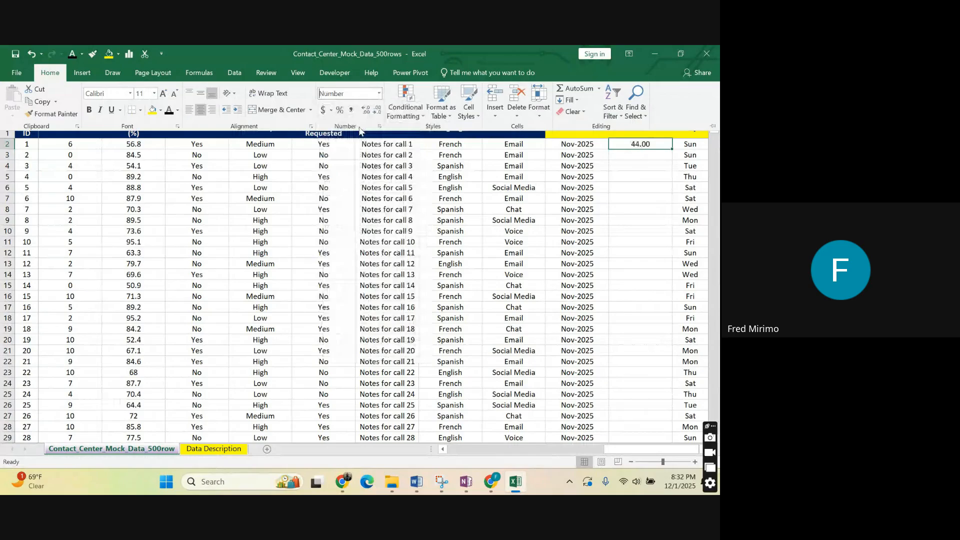
Reduce the week number in AC2 to zero decimal places.
{"action": "left_click", "coordinate": [639, 141]}
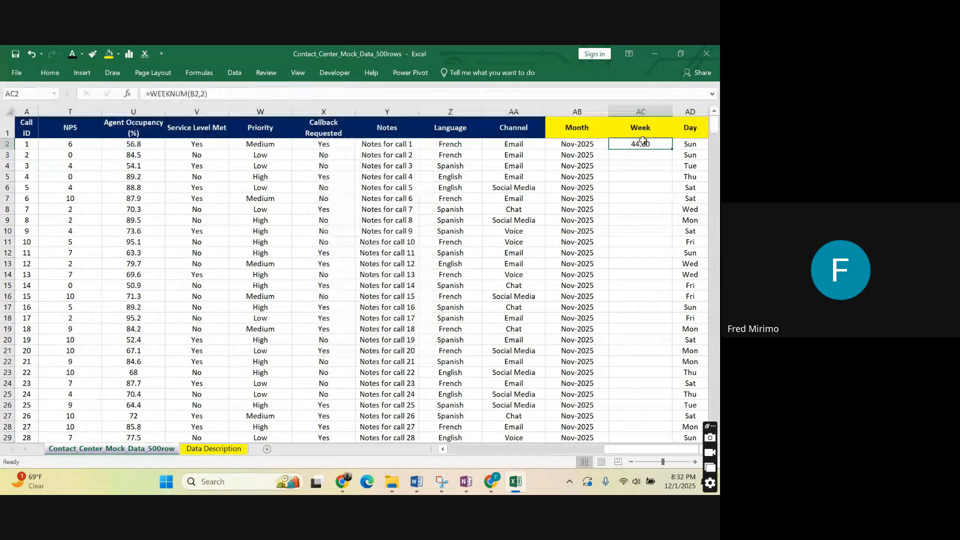
{"action": "left_click", "coordinate": [50, 72]}
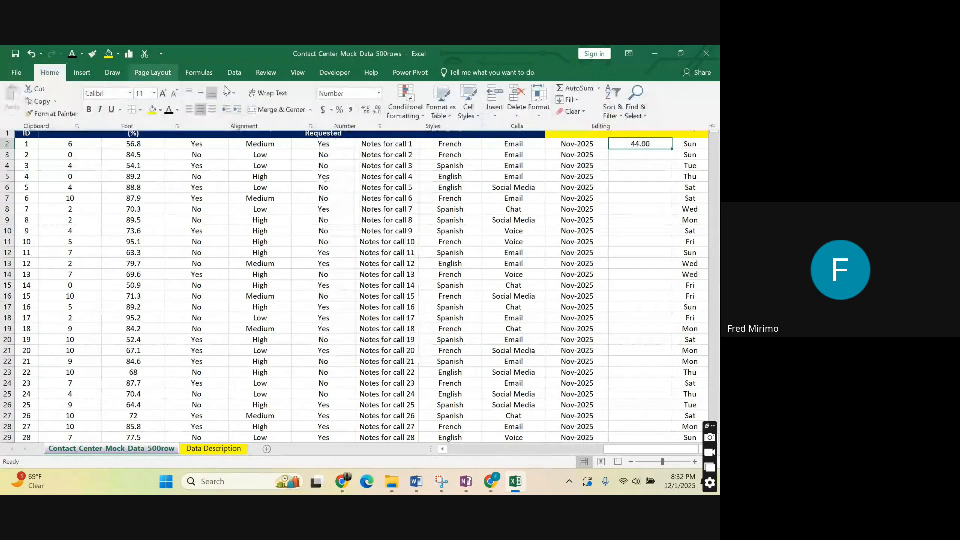
{"action": "left_click", "coordinate": [366, 110]}
{"action": "left_click", "coordinate": [365, 110]}
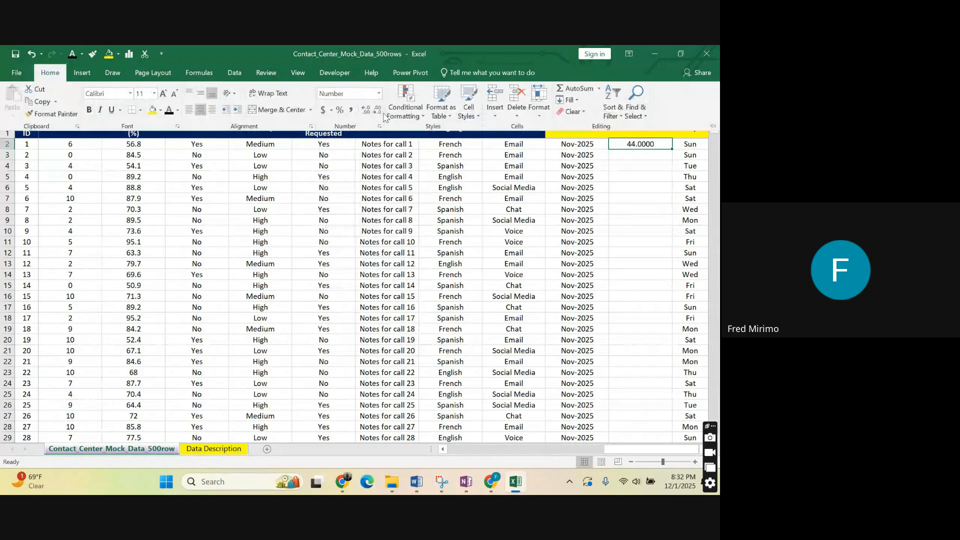
{"action": "left_click", "coordinate": [378, 110]}
{"action": "left_click", "coordinate": [378, 110]}
{"action": "left_click", "coordinate": [378, 110]}
{"action": "left_click", "coordinate": [378, 110]}
{"action": "left_click", "coordinate": [640, 144]}
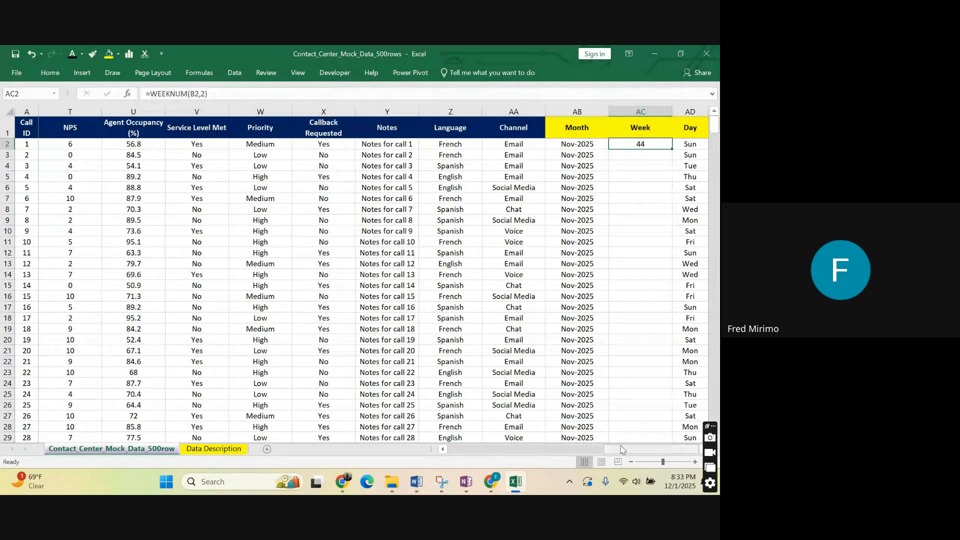
Check the first call's date in B2, and fill the AC2 week formula down the whole Week column.
{"action": "left_click_drag", "start_coordinate": [620, 450], "coordinate": [465, 449]}
{"action": "left_click", "coordinate": [67, 140]}
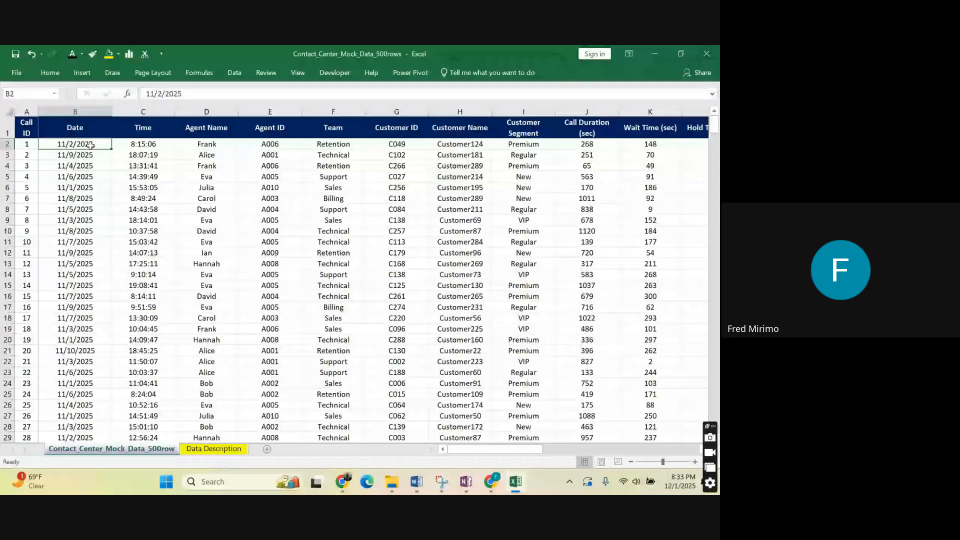
{"action": "left_click_drag", "start_coordinate": [466, 450], "coordinate": [625, 455]}
{"action": "left_click", "coordinate": [659, 146]}
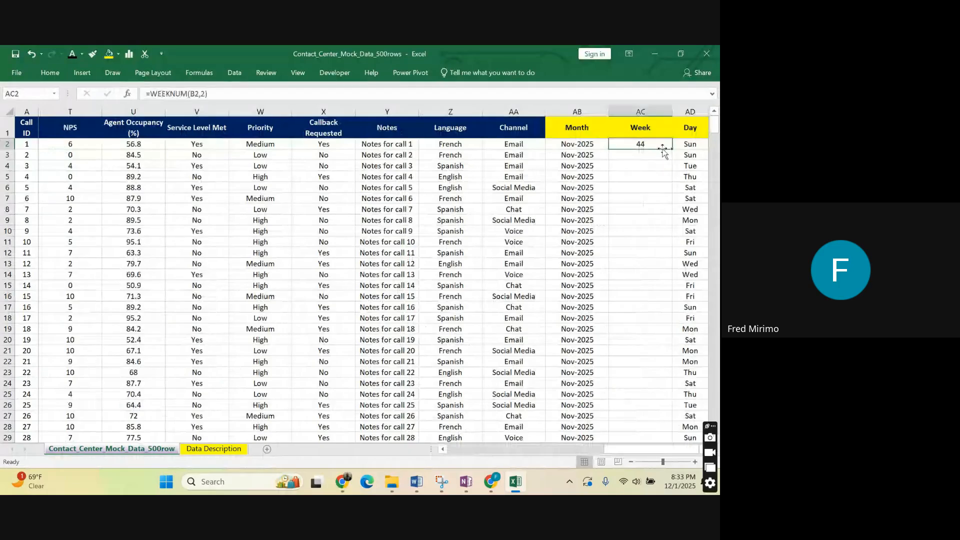
{"action": "double_click", "coordinate": [671, 150]}
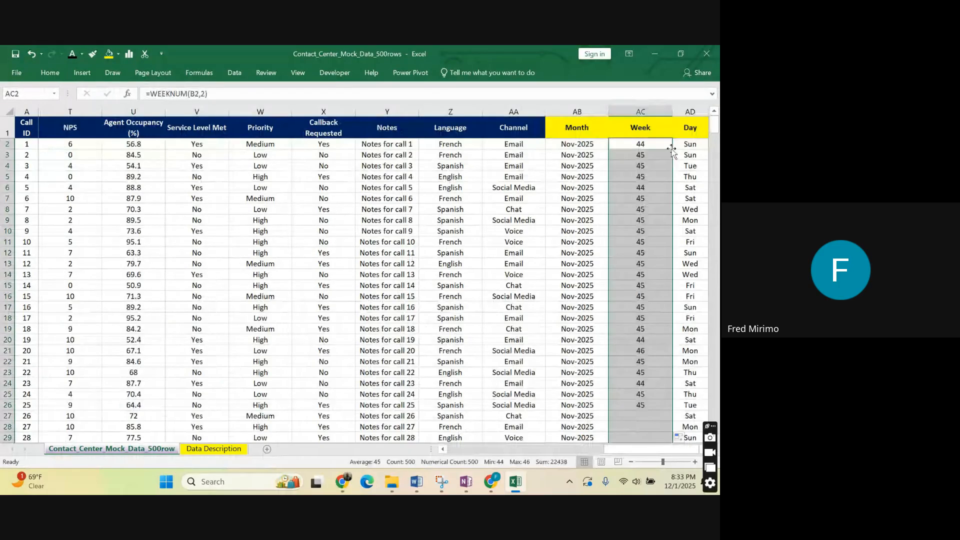
Examine the filled week numbers down the Week column against the Month and Day columns.
{"action": "scroll", "coordinate": [631, 257], "scroll_direction": "down", "scroll_amount": 5}
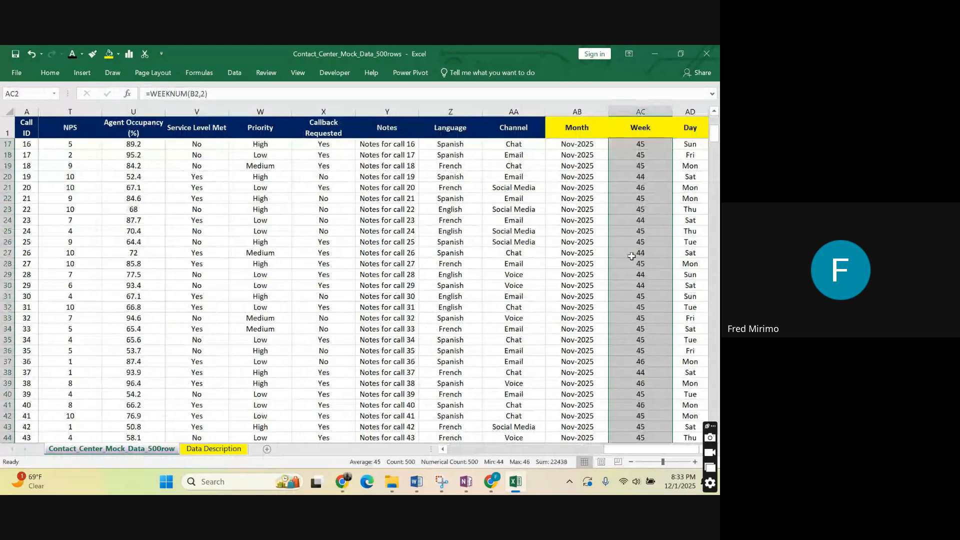
{"action": "scroll", "coordinate": [631, 256], "scroll_direction": "down", "scroll_amount": 20}
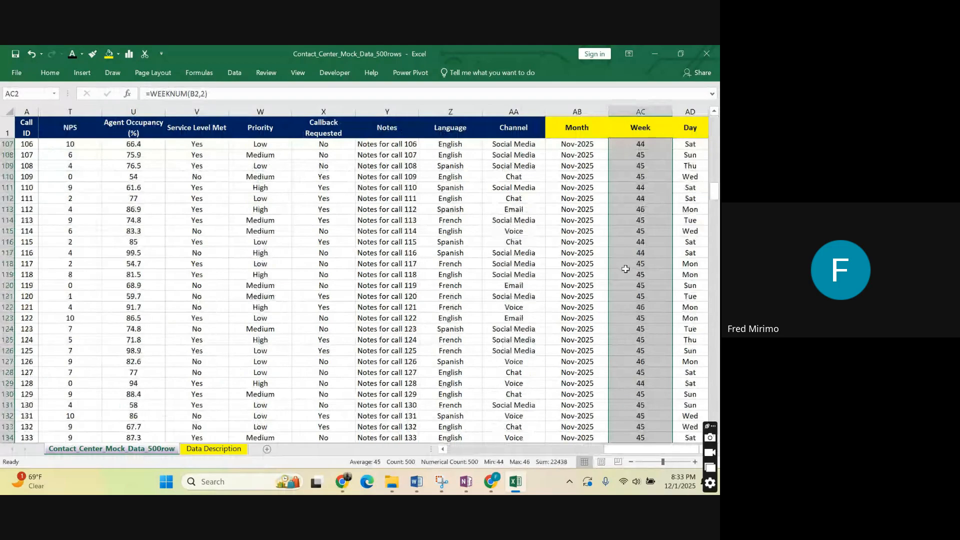
{"action": "scroll", "coordinate": [626, 269], "scroll_direction": "down", "scroll_amount": 20}
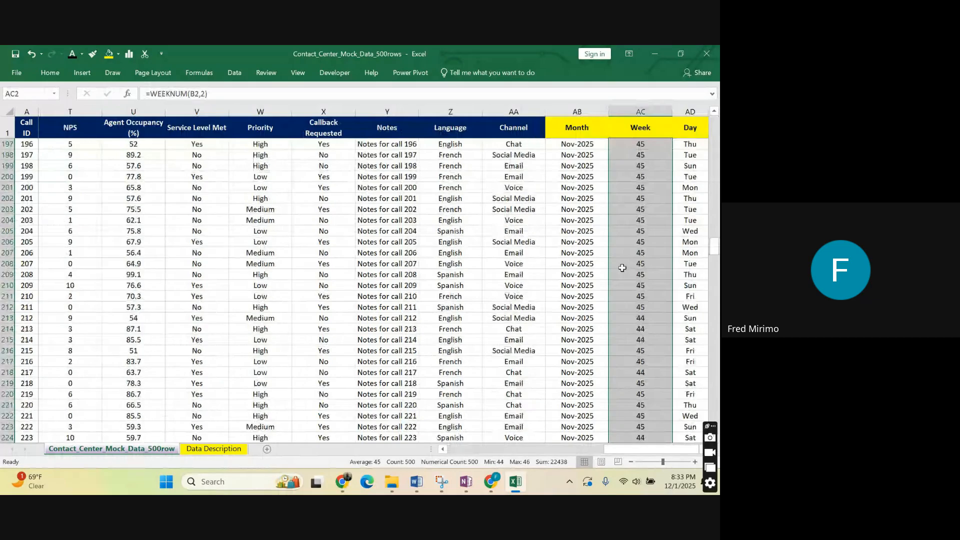
{"action": "scroll", "coordinate": [621, 268], "scroll_direction": "down", "scroll_amount": 20}
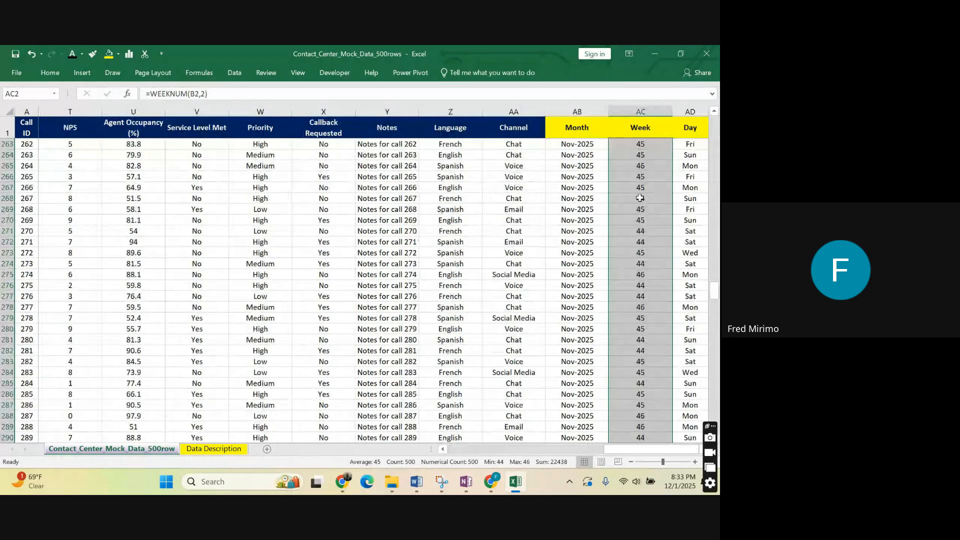
{"action": "scroll", "coordinate": [640, 198], "scroll_direction": "up", "scroll_amount": 20}
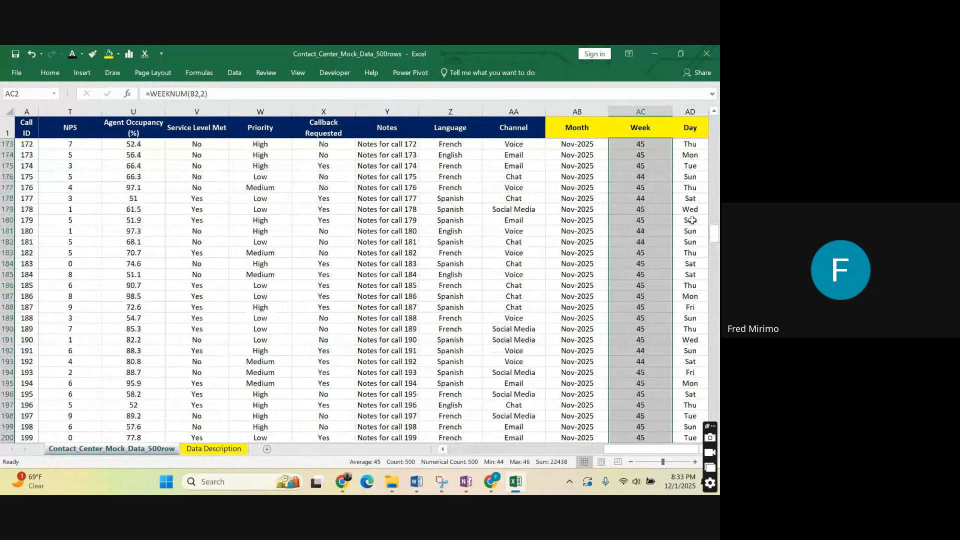
{"action": "scroll", "coordinate": [692, 220], "scroll_direction": "up", "scroll_amount": 20}
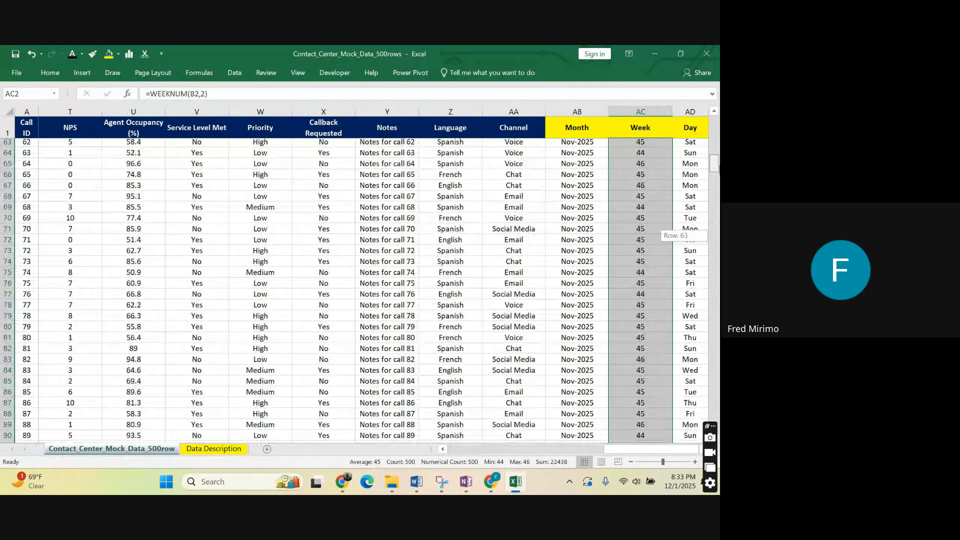
{"action": "scroll", "coordinate": [665, 230], "scroll_direction": "up", "scroll_amount": 20}
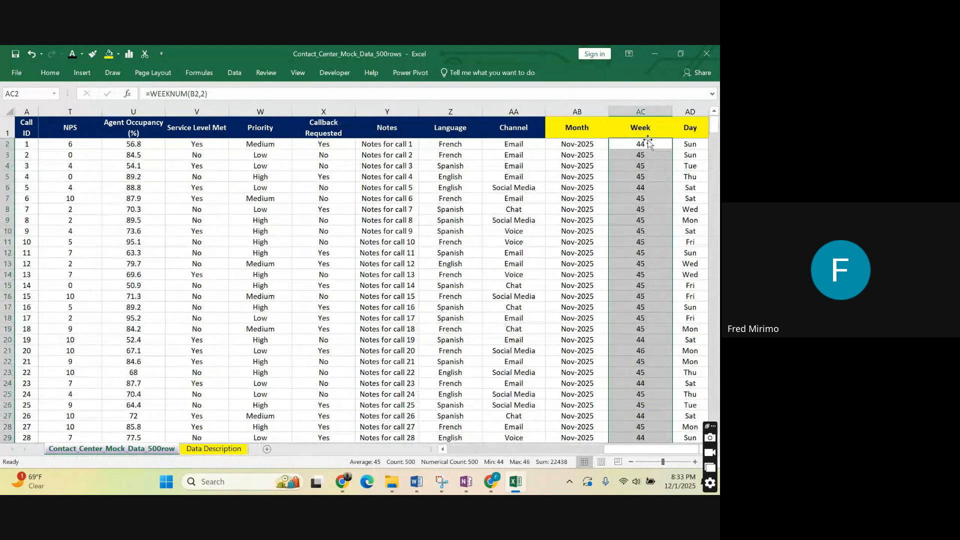
{"action": "left_click", "coordinate": [633, 145]}
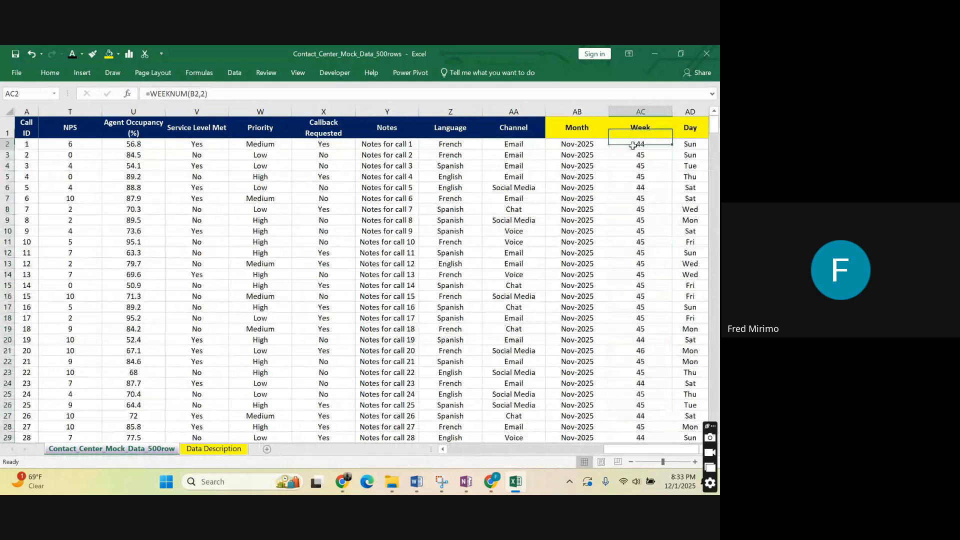
{"action": "left_click", "coordinate": [635, 124]}
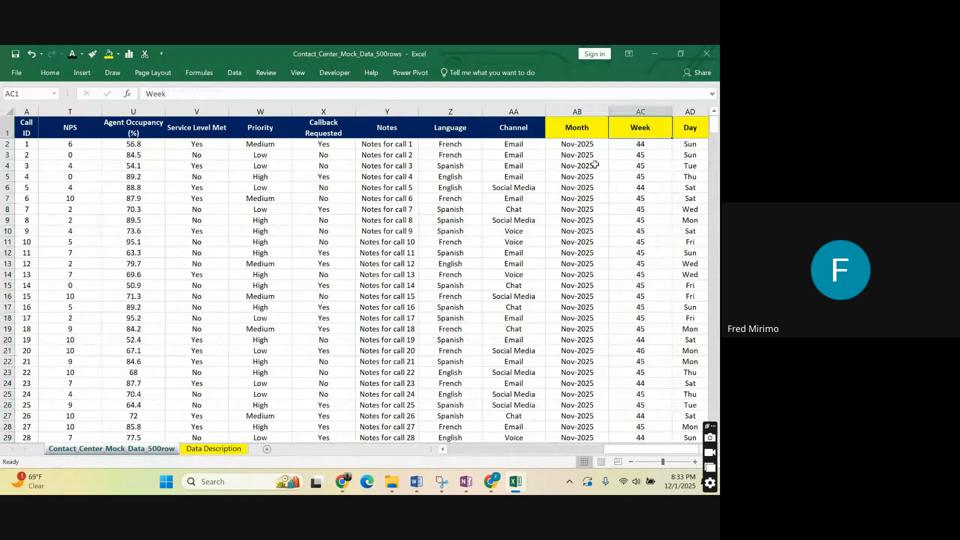
{"action": "left_click", "coordinate": [618, 200]}
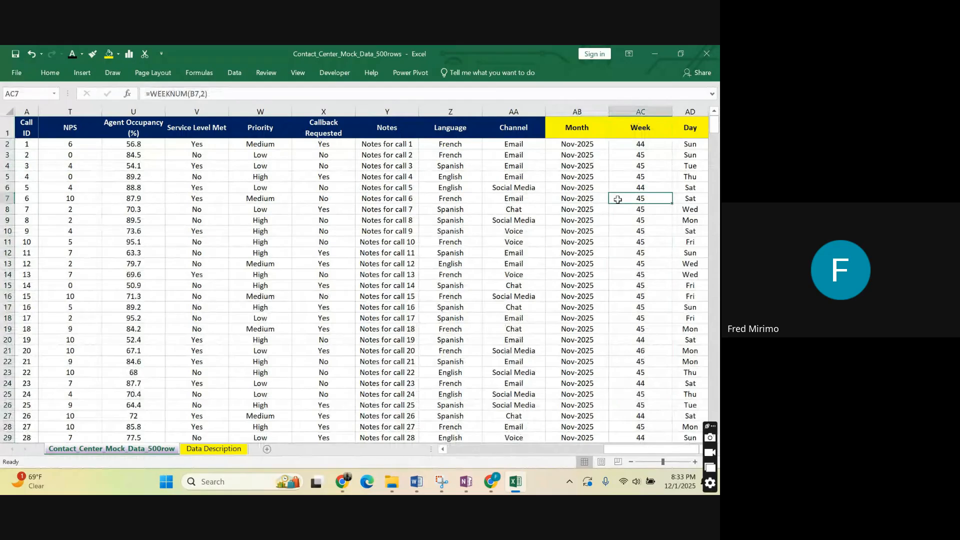
Inspect the return type argument of the WEEKNUM formula in AC2, leaving the formula as it is.
{"action": "left_click", "coordinate": [633, 142]}
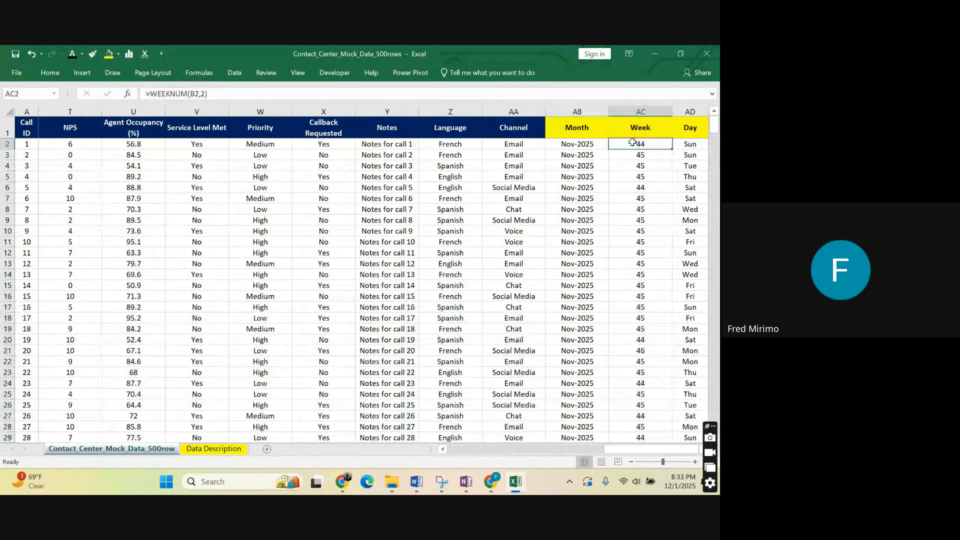
{"action": "left_click", "coordinate": [199, 95]}
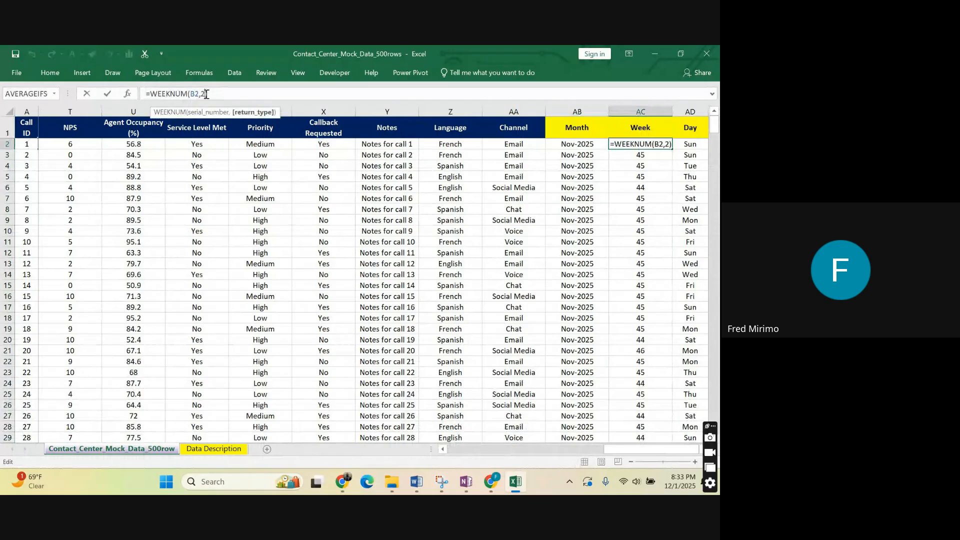
{"action": "double_click", "coordinate": [203, 93]}
{"action": "left_click", "coordinate": [217, 95]}
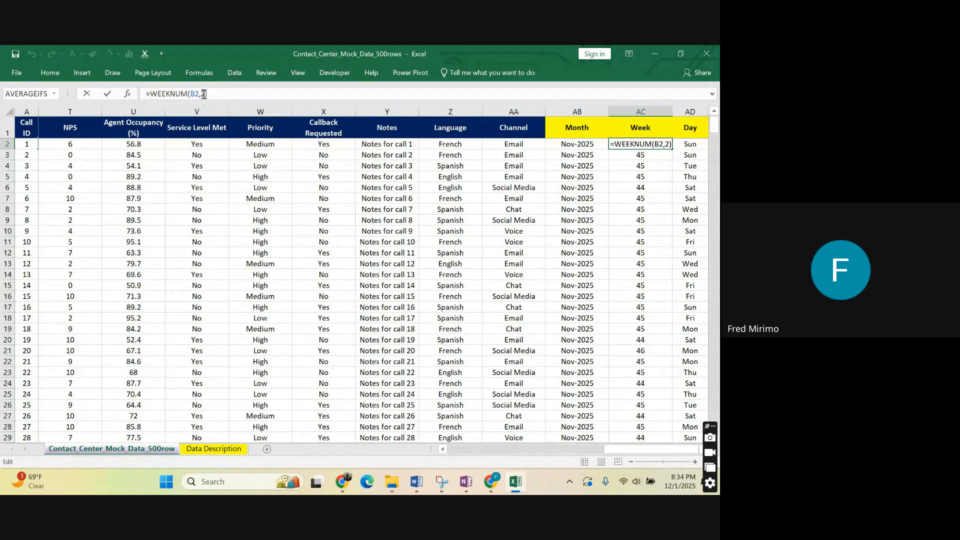
{"action": "key", "text": "Left"}
{"action": "key", "text": "Return"}
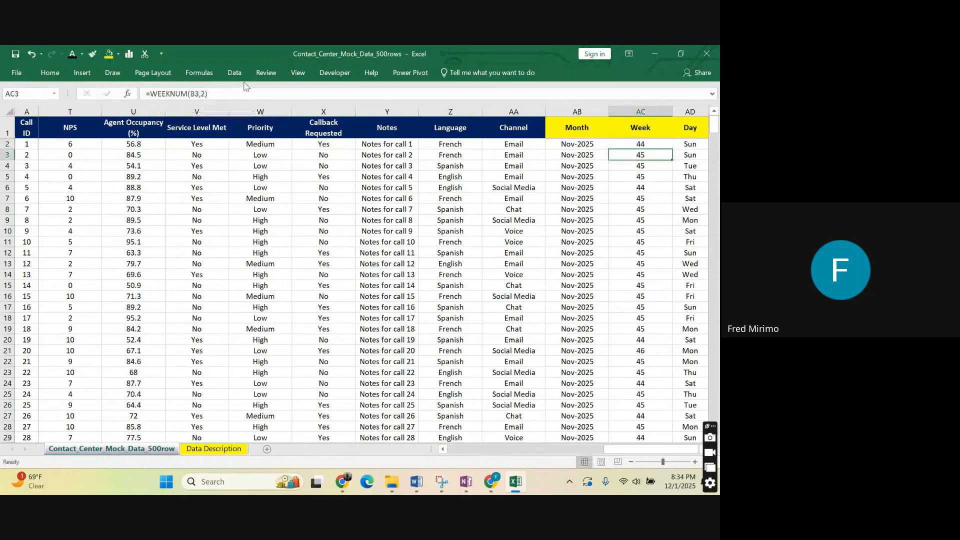
Review the WEEKNUM formulas in several Week cells and the TEXT formula in the Month column.
{"action": "left_click", "coordinate": [640, 143]}
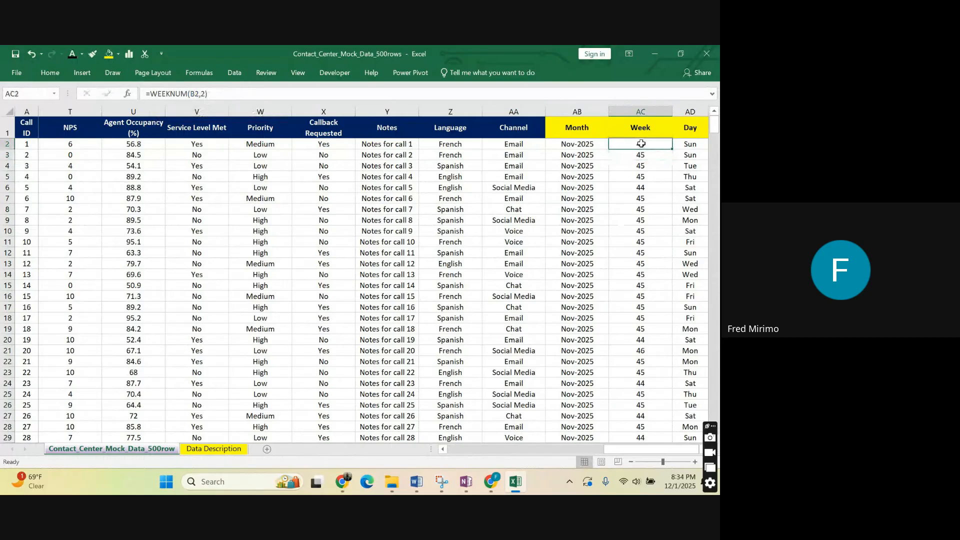
{"action": "left_click", "coordinate": [646, 242]}
{"action": "left_click", "coordinate": [650, 274]}
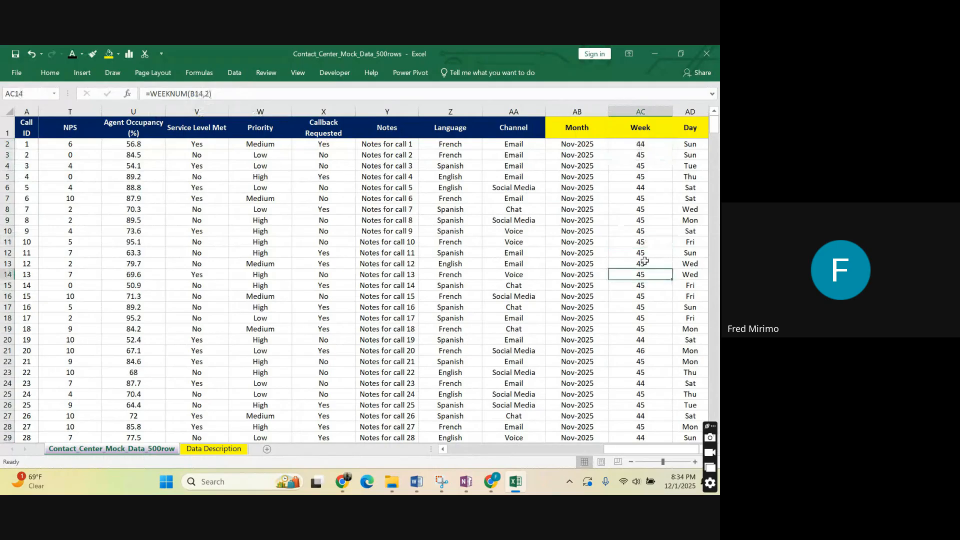
{"action": "left_click", "coordinate": [633, 145]}
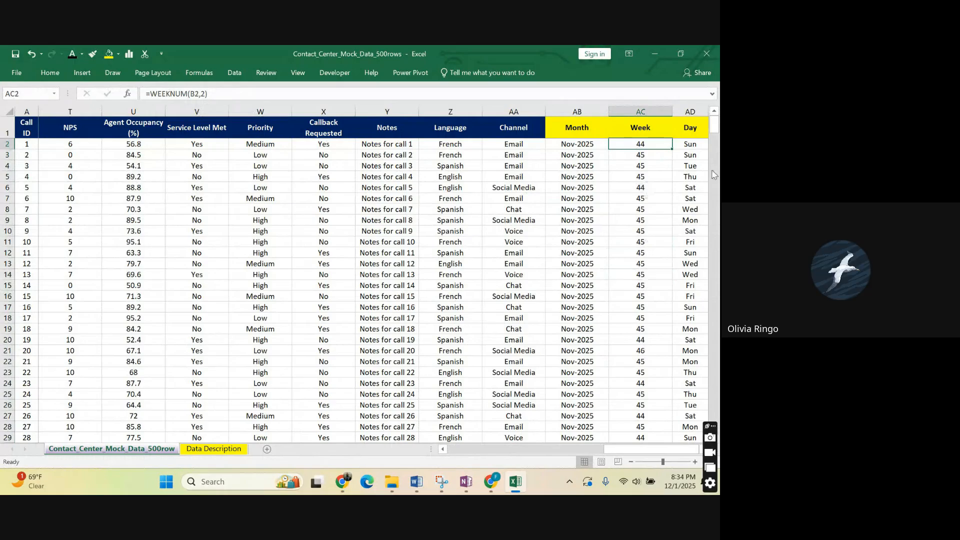
{"action": "left_click", "coordinate": [645, 198]}
{"action": "left_click", "coordinate": [634, 263]}
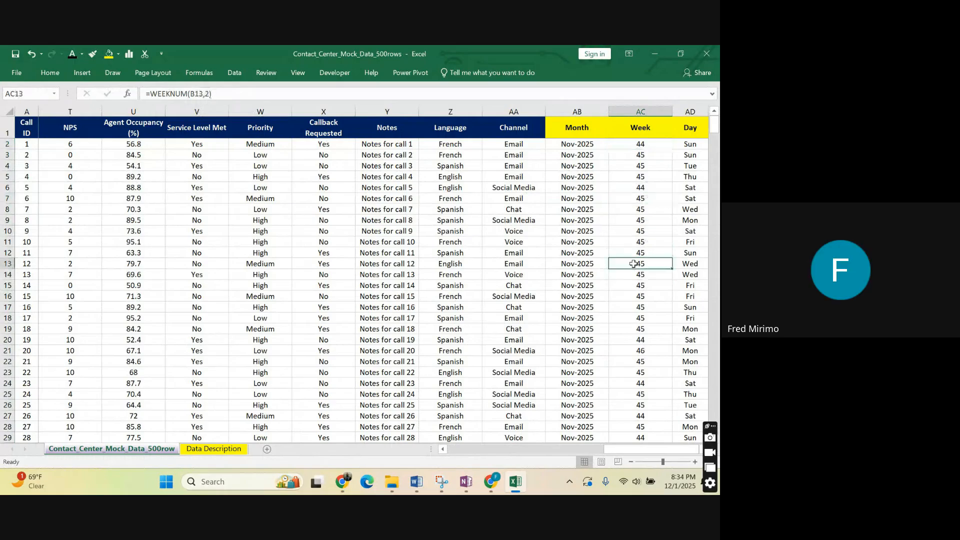
{"action": "left_click", "coordinate": [637, 143]}
{"action": "left_click", "coordinate": [580, 242]}
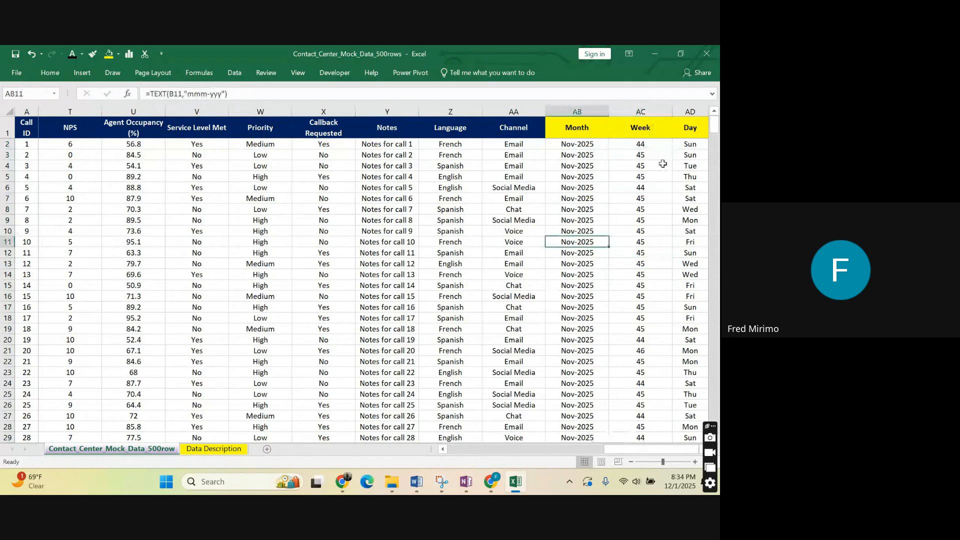
{"action": "left_click", "coordinate": [639, 128]}
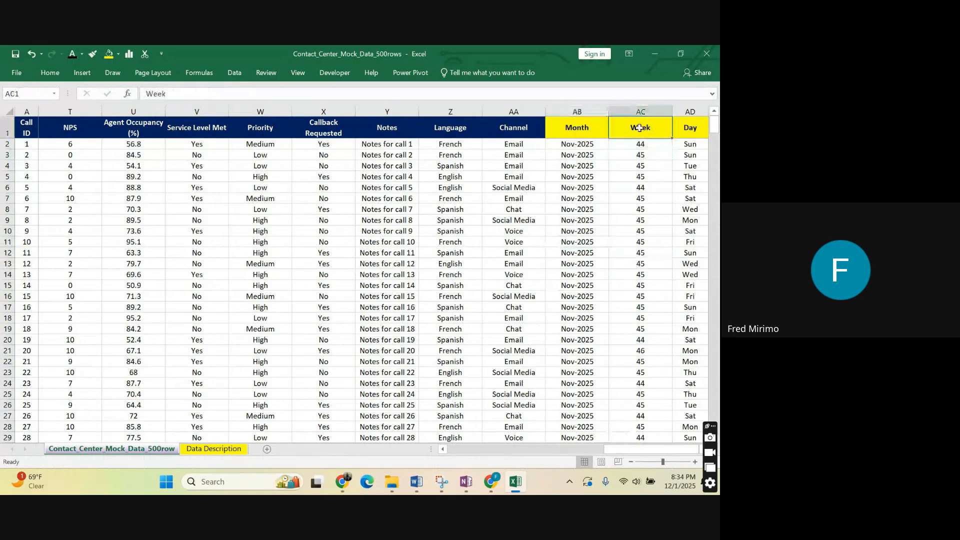
{"action": "left_click", "coordinate": [645, 146]}
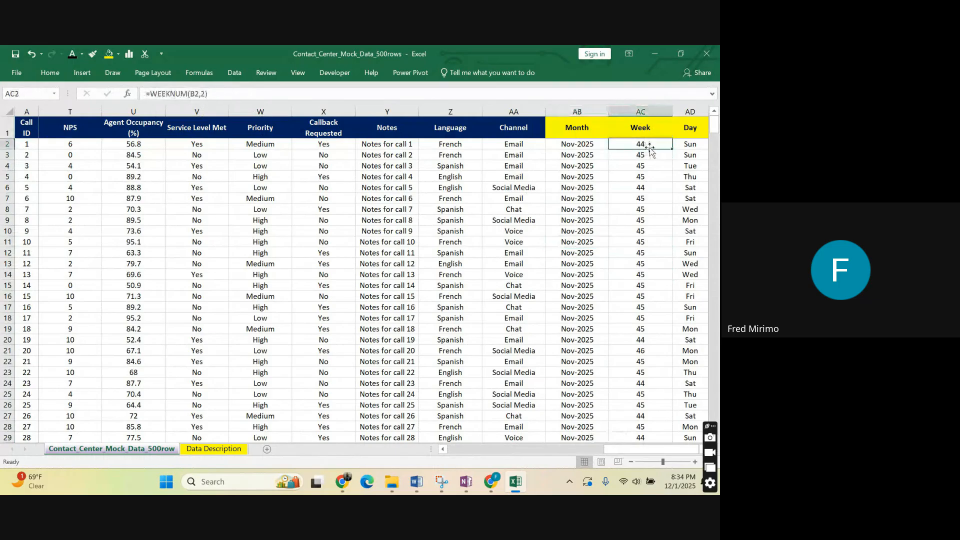
{"action": "left_click", "coordinate": [656, 155]}
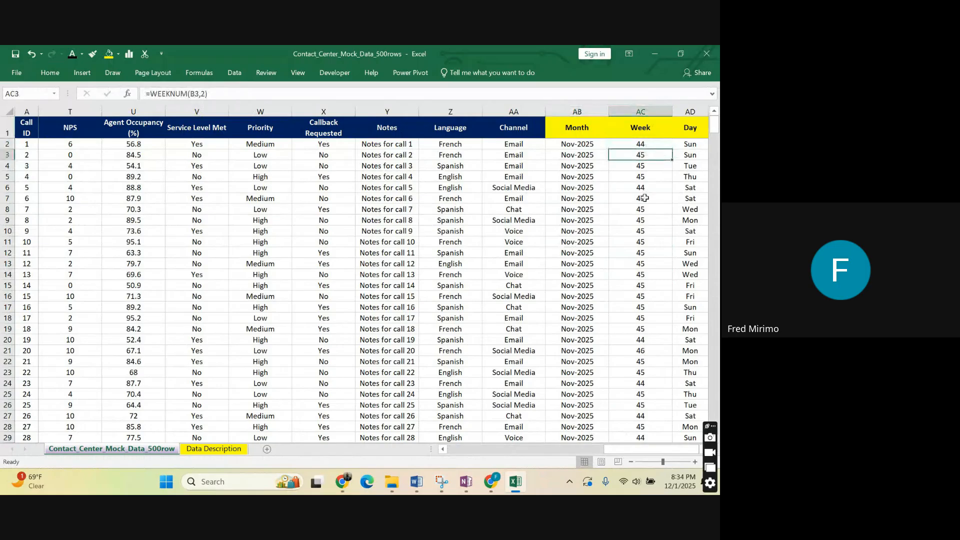
{"action": "left_click", "coordinate": [638, 142]}
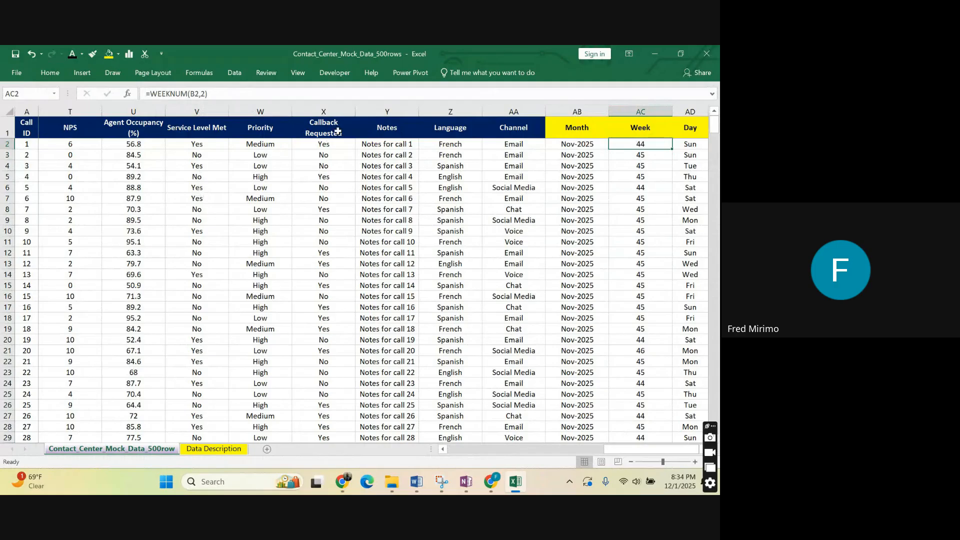
Inspect the WEEKNUM formulas in AC2 and AC9 of the Week column, leaving both as they are.
{"action": "left_click", "coordinate": [209, 94]}
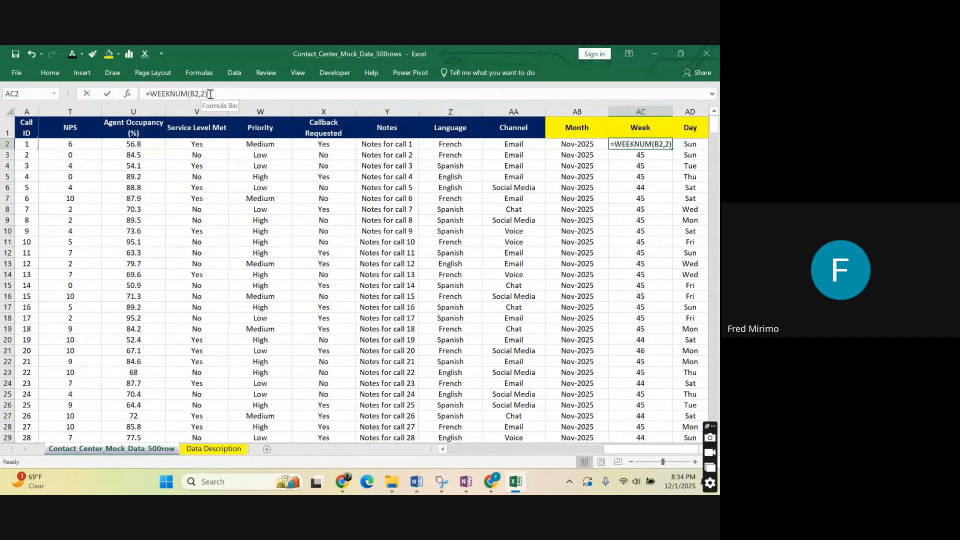
{"action": "left_click", "coordinate": [613, 144]}
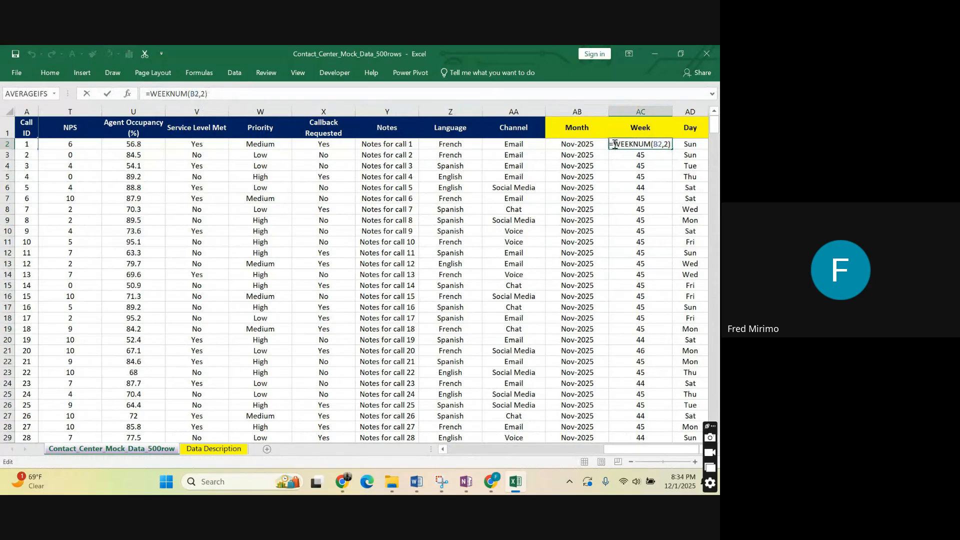
{"action": "left_click", "coordinate": [664, 197]}
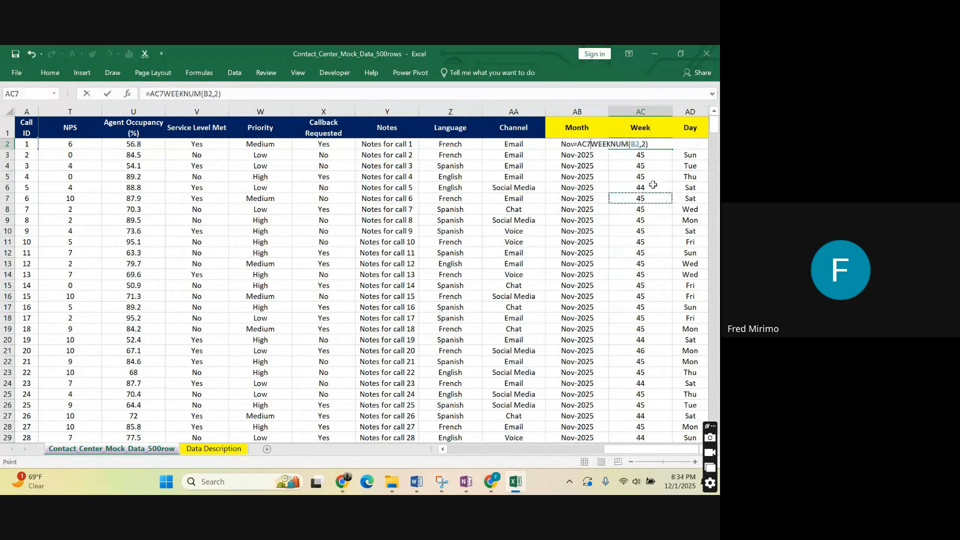
{"action": "key", "text": "Escape"}
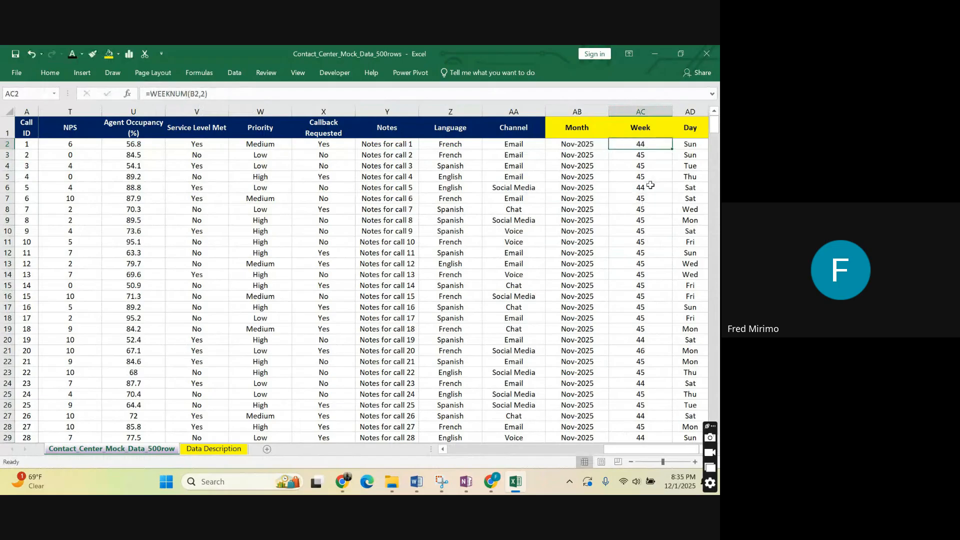
{"action": "double_click", "coordinate": [640, 220]}
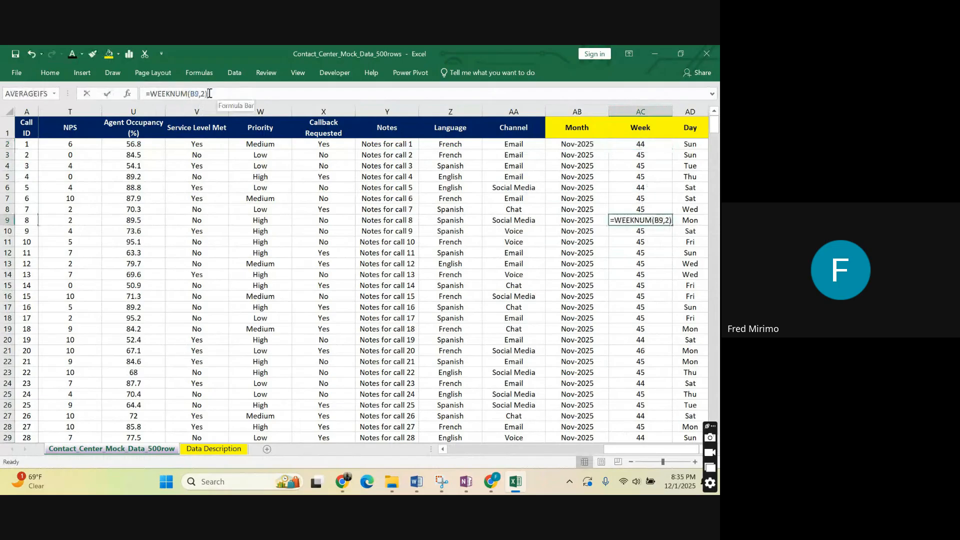
{"action": "left_click_drag", "start_coordinate": [208, 93], "coordinate": [150, 93]}
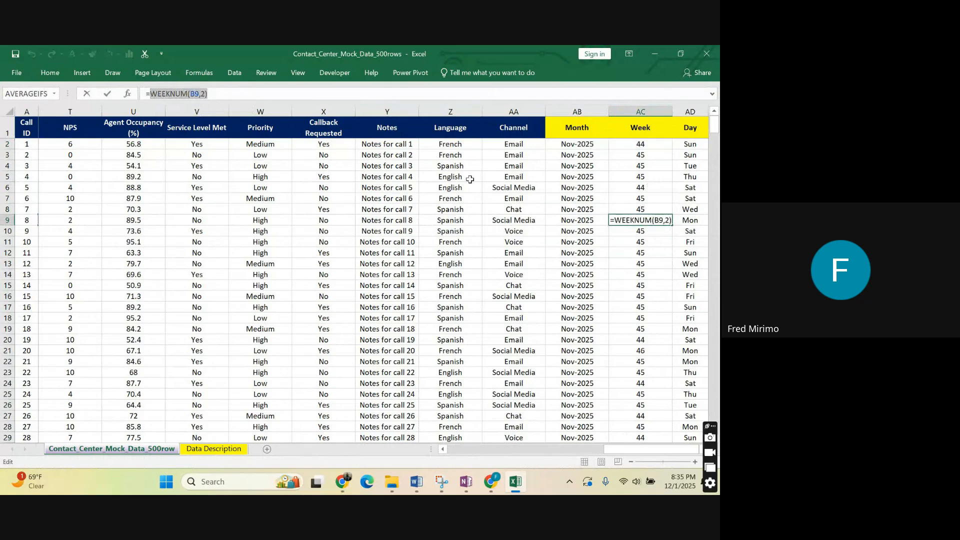
{"action": "left_click", "coordinate": [651, 144]}
{"action": "key", "text": "Escape"}
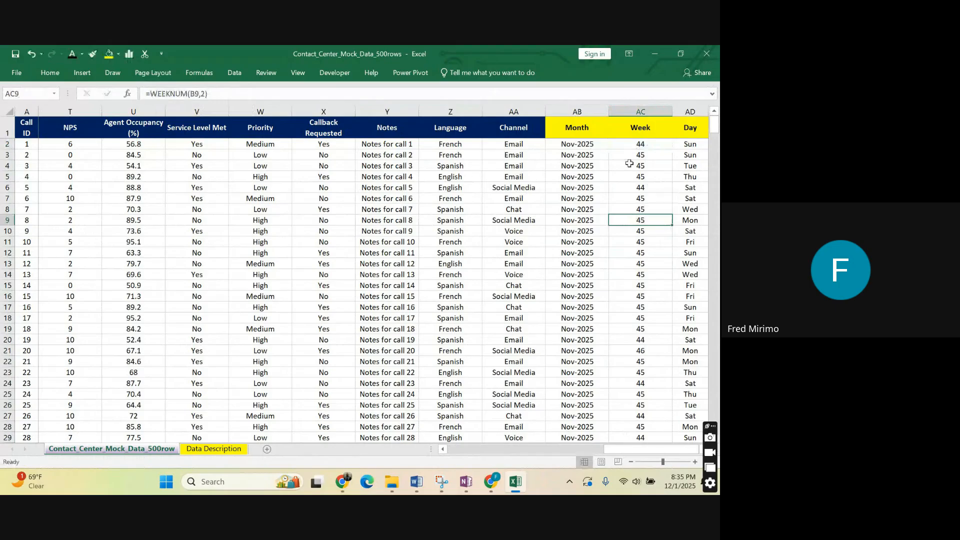
{"action": "left_click", "coordinate": [634, 143]}
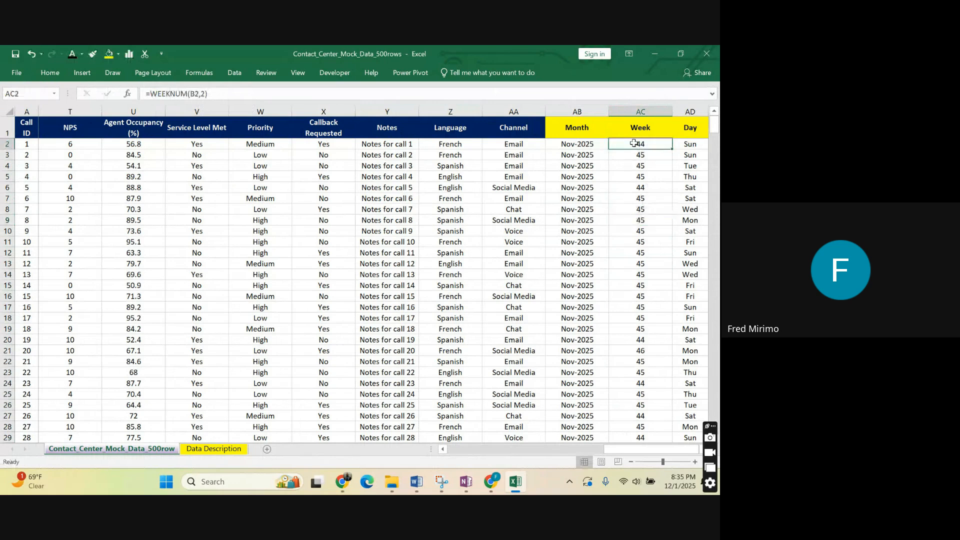
Insert a blank column between the Week and Day columns.
{"action": "left_click_drag", "start_coordinate": [613, 450], "coordinate": [613, 454]}
{"action": "left_click", "coordinate": [689, 107]}
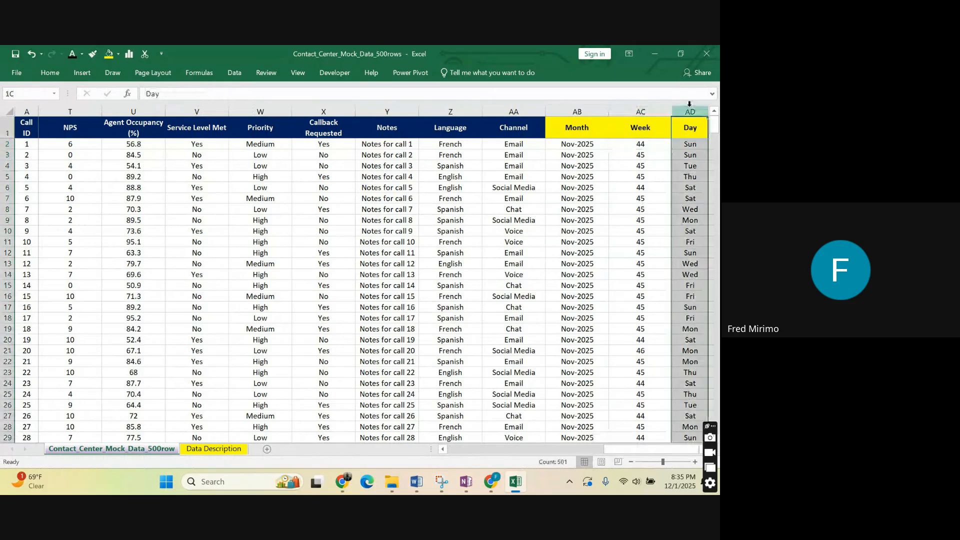
{"action": "right_click", "coordinate": [690, 105]}
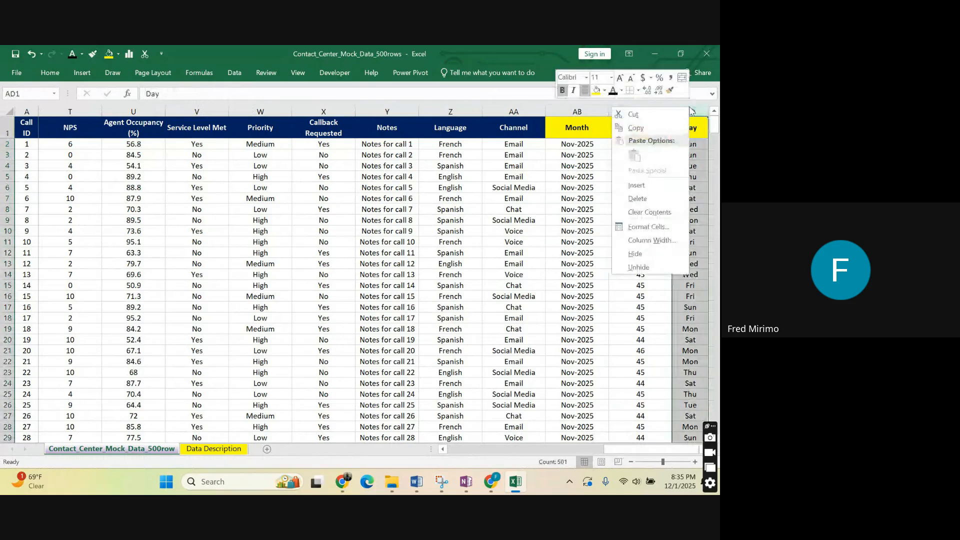
{"action": "left_click", "coordinate": [636, 185]}
Enter the sample label Wk 44 in AD2 of the blank column beside Week.
{"action": "left_click", "coordinate": [688, 143]}
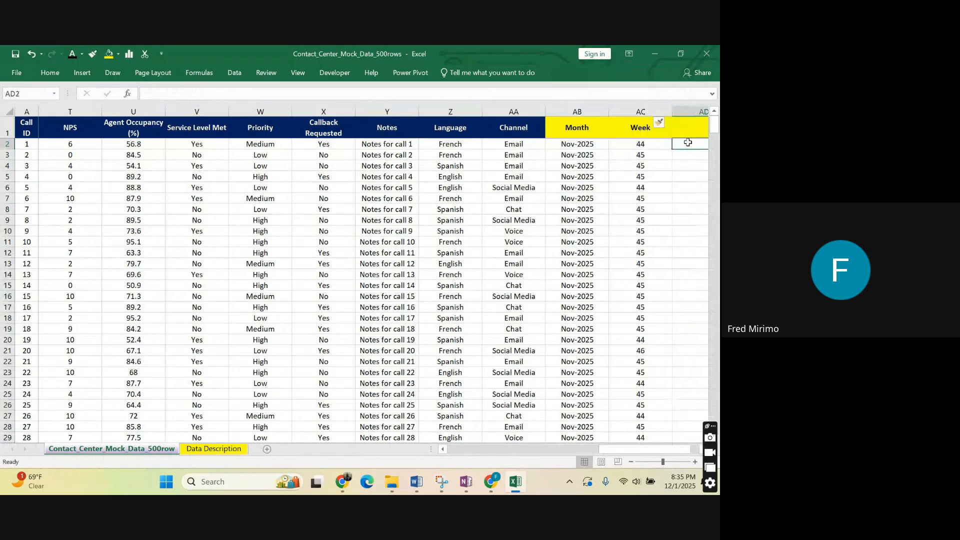
{"action": "type", "text": "Wk 4"}
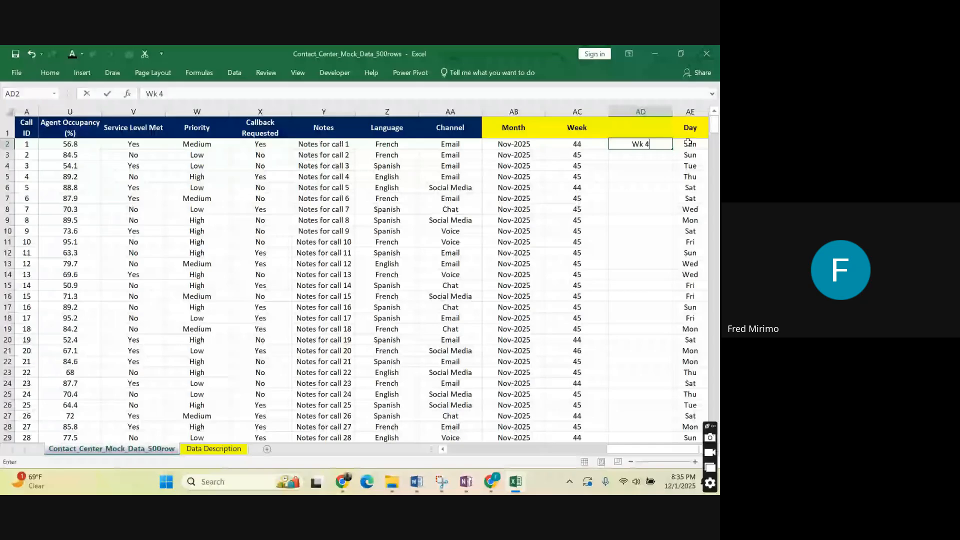
{"action": "type", "text": "4"}
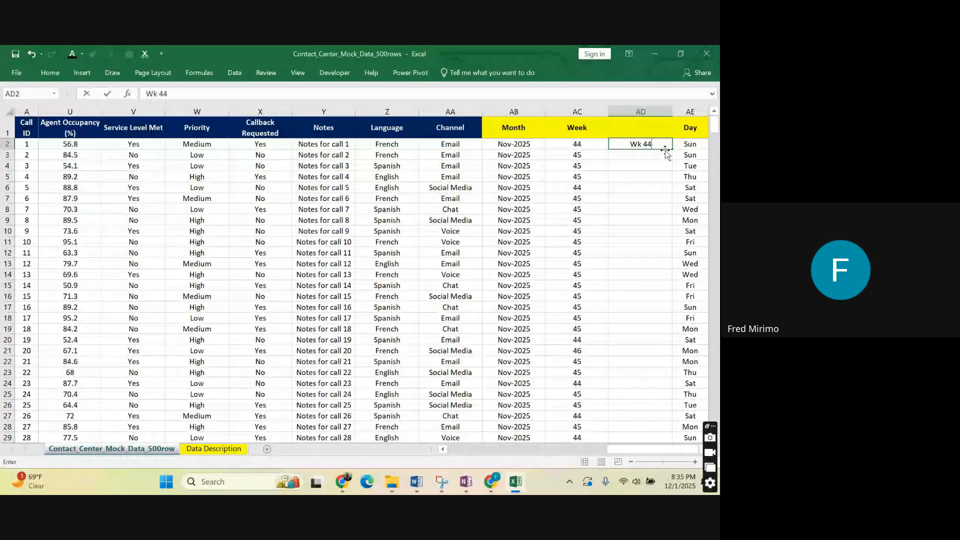
{"action": "left_click", "coordinate": [665, 150]}
{"action": "left_click", "coordinate": [640, 220]}
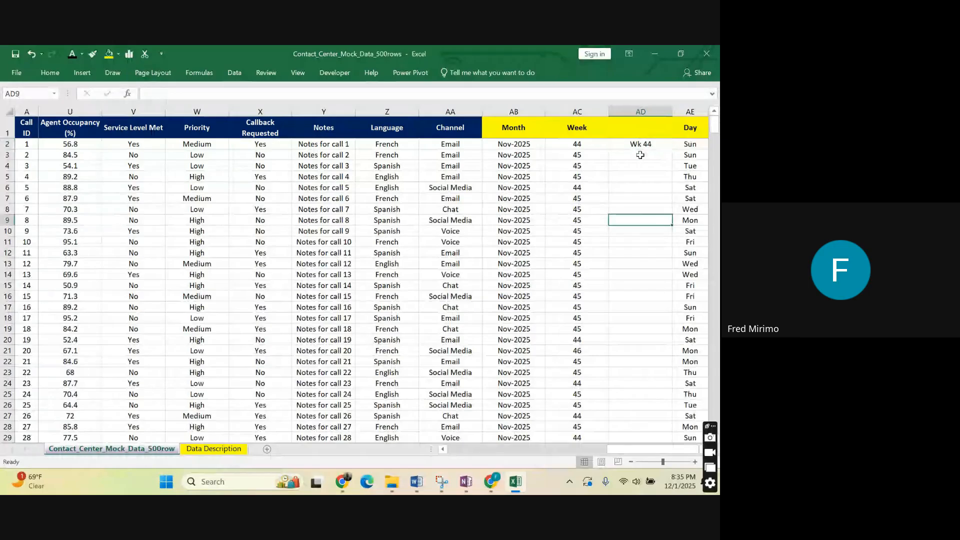
Compare the sample week label in AD2 with the week number and its formula in AC2.
{"action": "left_click", "coordinate": [640, 146]}
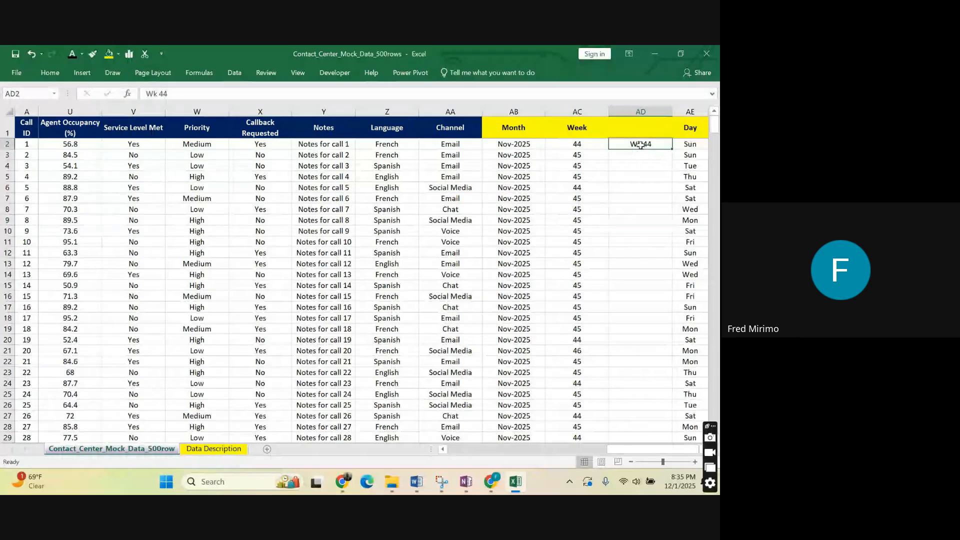
{"action": "left_click", "coordinate": [572, 144]}
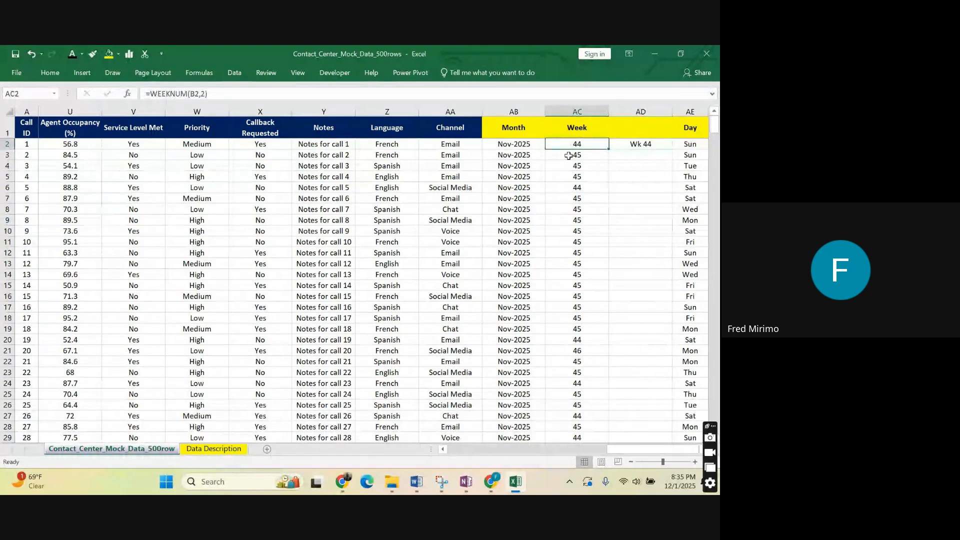
{"action": "left_click", "coordinate": [638, 144]}
{"action": "left_click", "coordinate": [635, 155]}
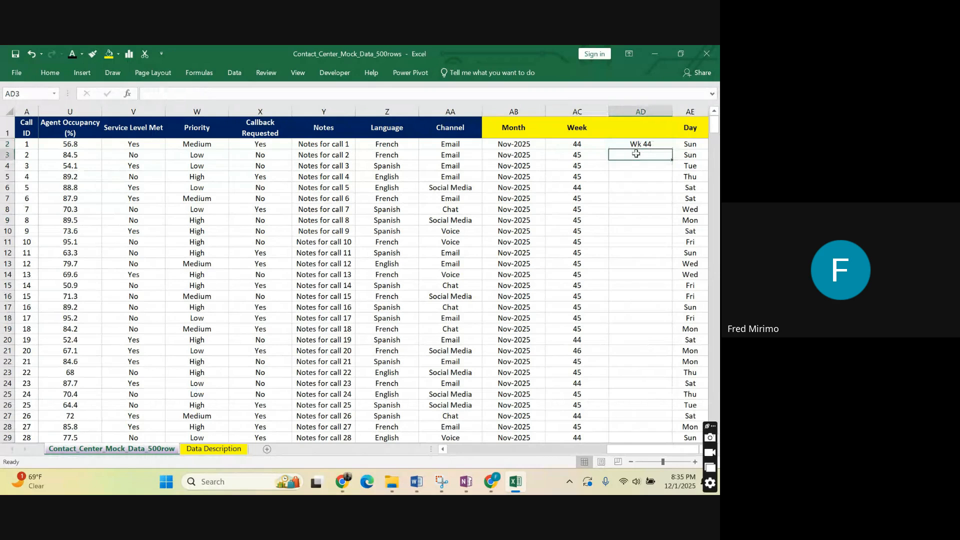
{"action": "left_click", "coordinate": [628, 166]}
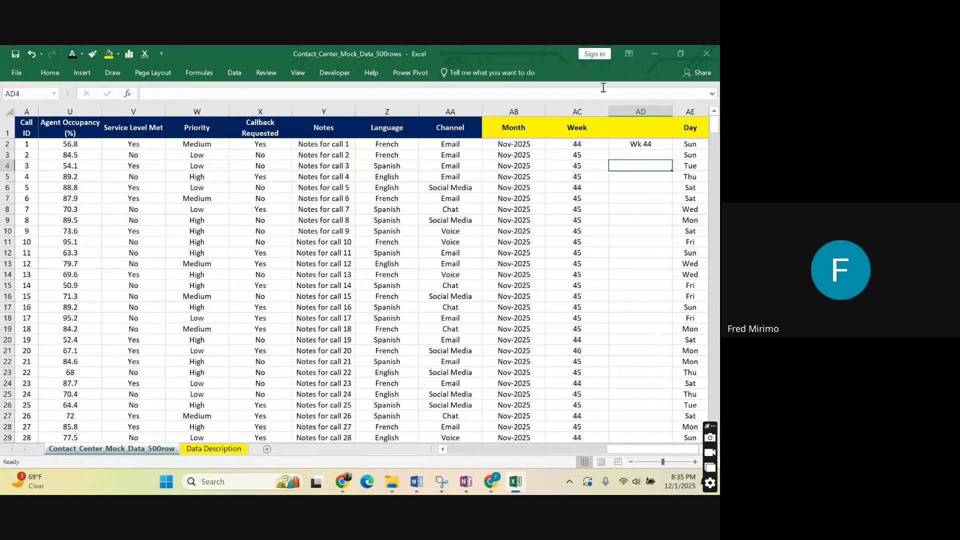
{"action": "left_click", "coordinate": [577, 144]}
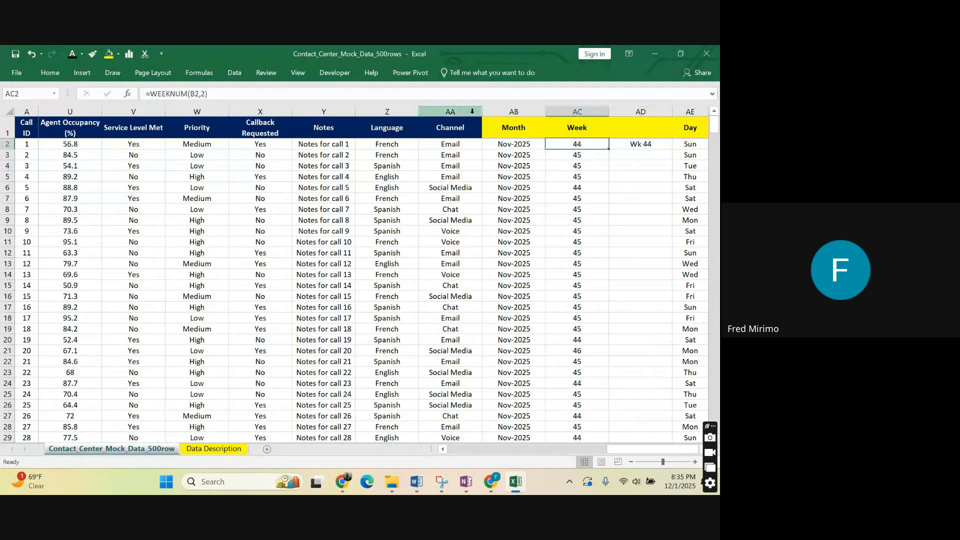
{"action": "left_click", "coordinate": [640, 145]}
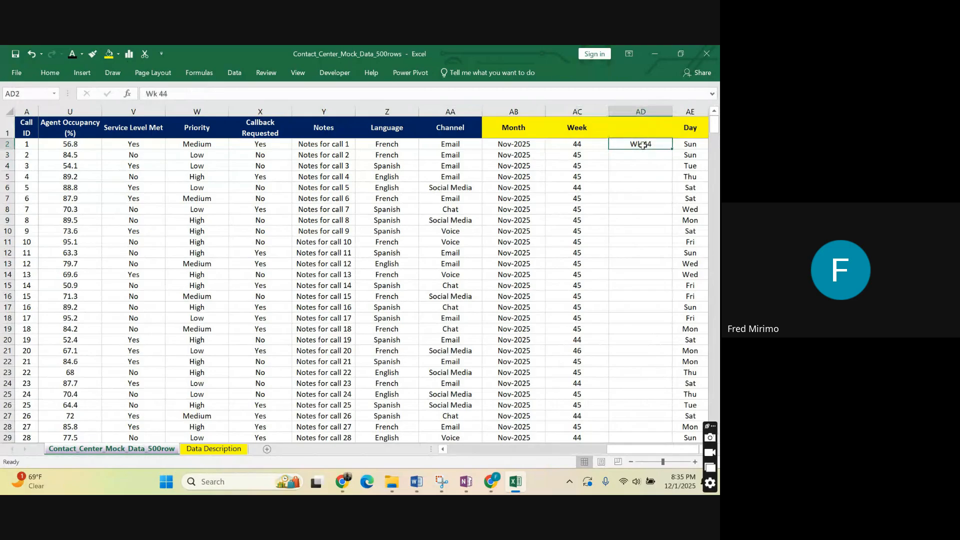
{"action": "left_click", "coordinate": [588, 143]}
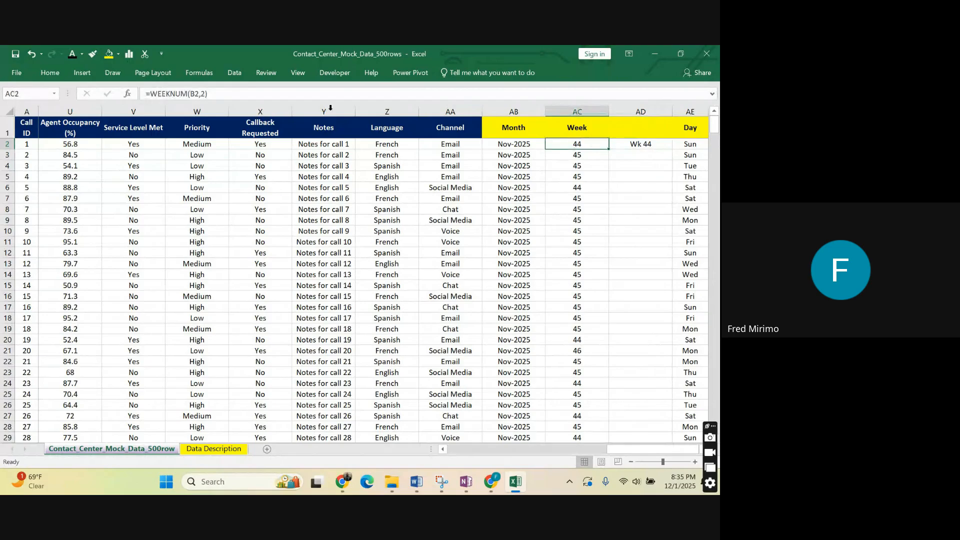
Examine where text could be added at the start of the AC2 week formula, without changing it.
{"action": "left_click", "coordinate": [149, 93]}
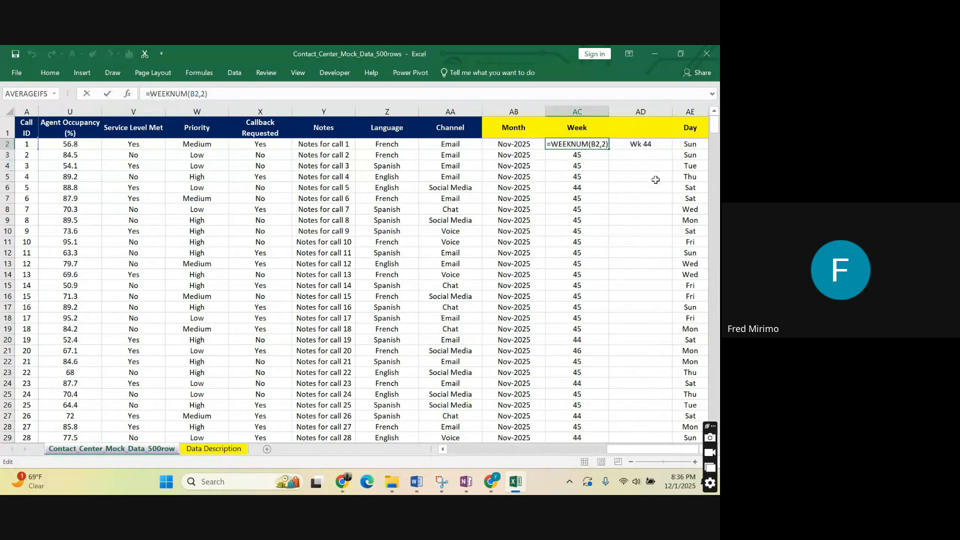
{"action": "key", "text": "Escape"}
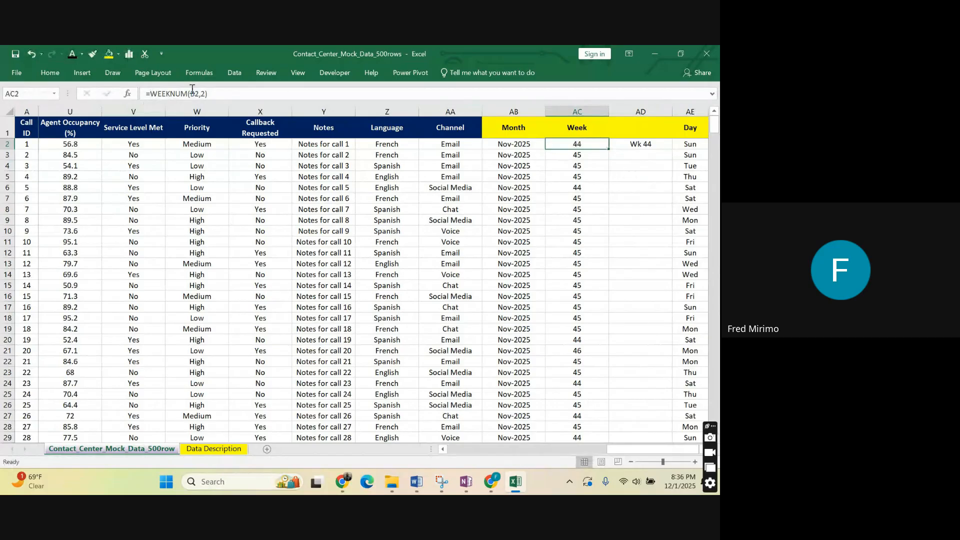
{"action": "left_click", "coordinate": [150, 93]}
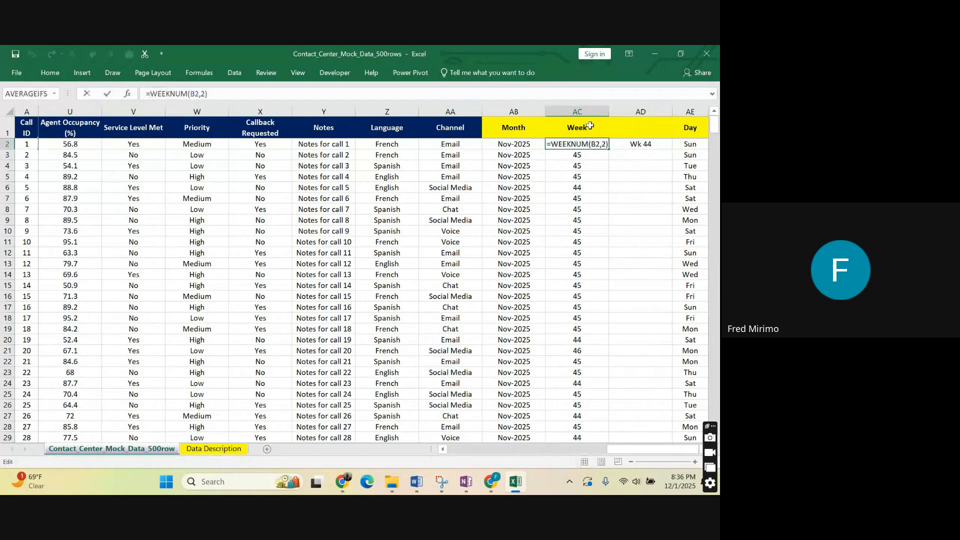
{"action": "left_click", "coordinate": [645, 177]}
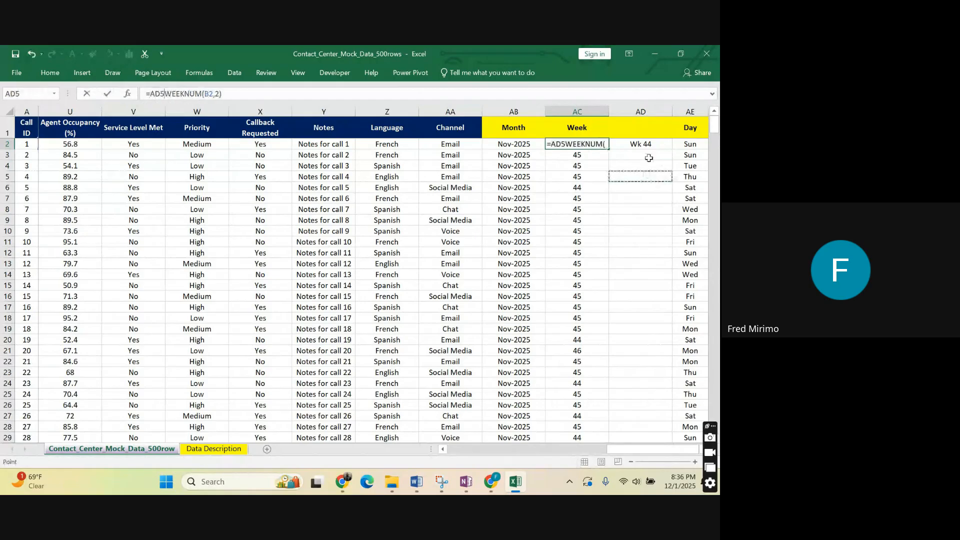
{"action": "key", "text": "Escape"}
Clear the sample week label from AD2.
{"action": "left_click", "coordinate": [640, 144]}
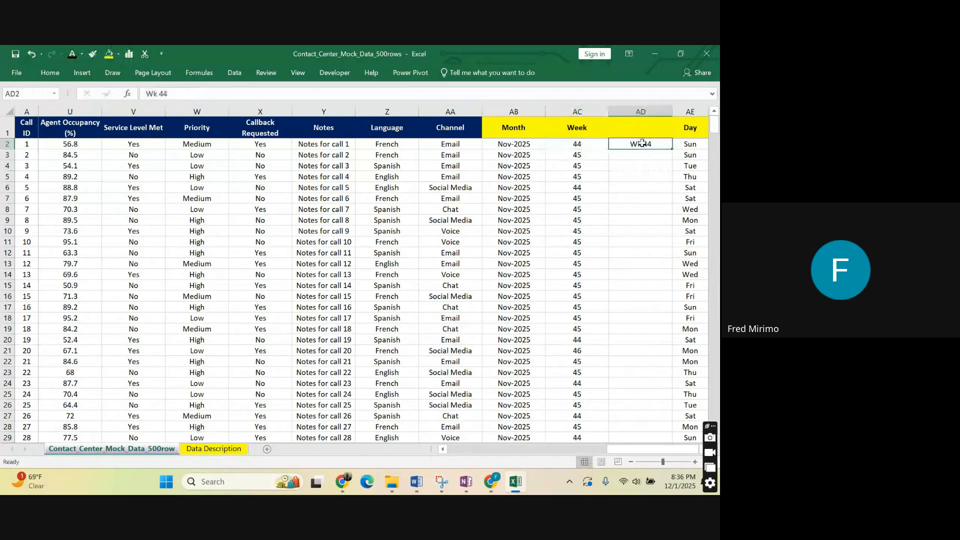
{"action": "left_click", "coordinate": [635, 129]}
{"action": "left_click", "coordinate": [627, 142]}
{"action": "key", "text": "BackSpace"}
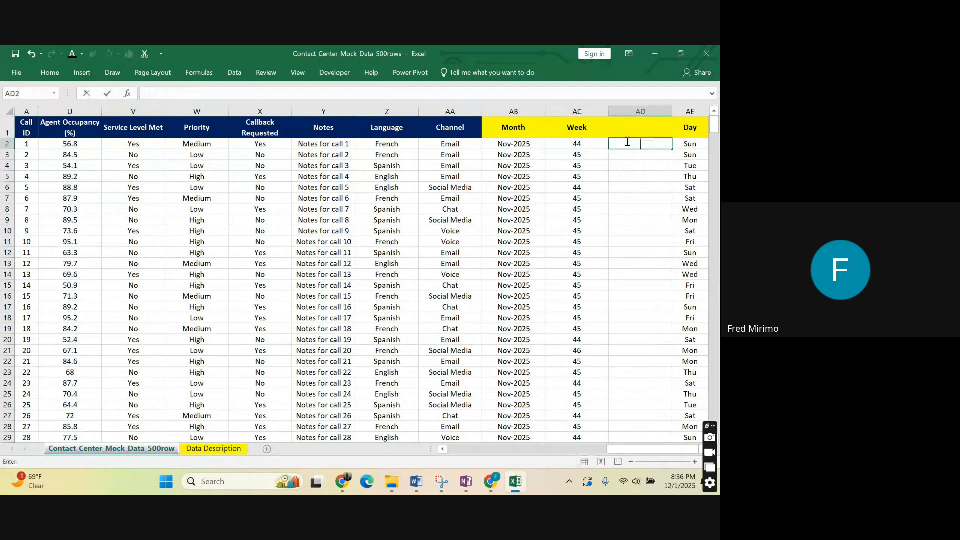
{"action": "type", "text": "=t"}
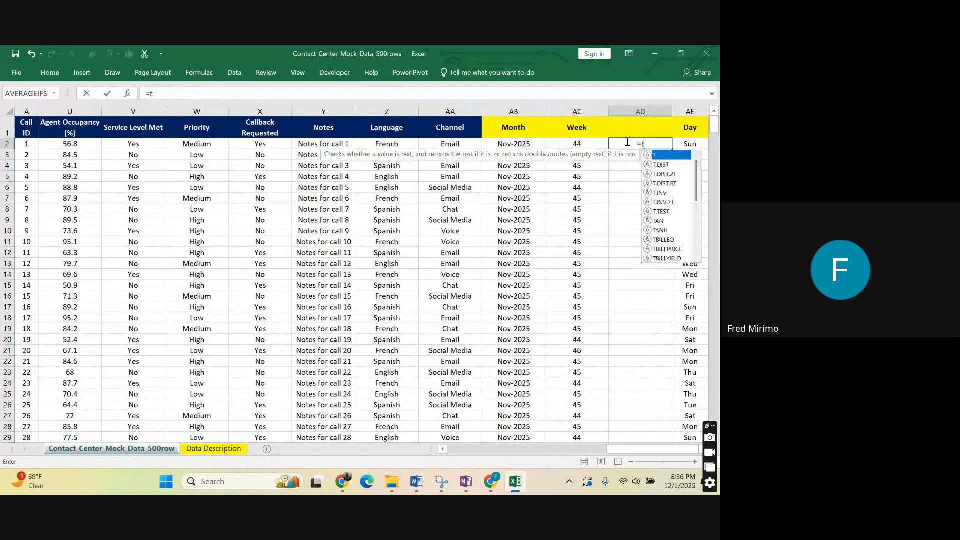
{"action": "type", "text": "ext"}
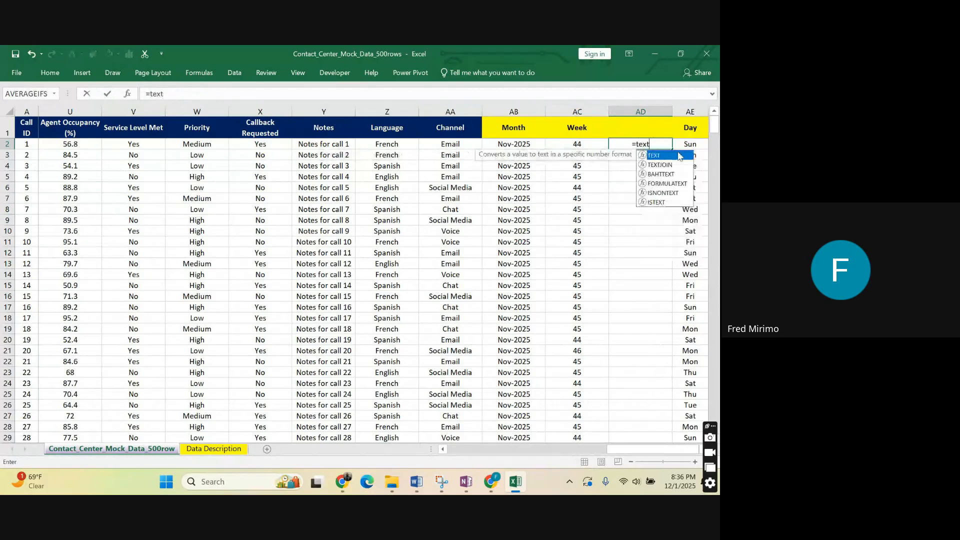
{"action": "double_click", "coordinate": [680, 156]}
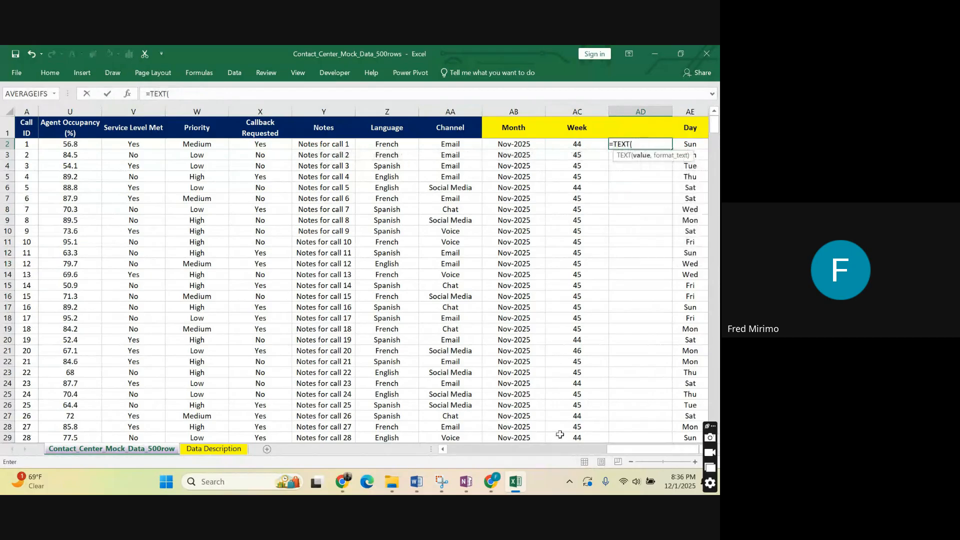
{"action": "left_click_drag", "start_coordinate": [620, 449], "coordinate": [419, 449]}
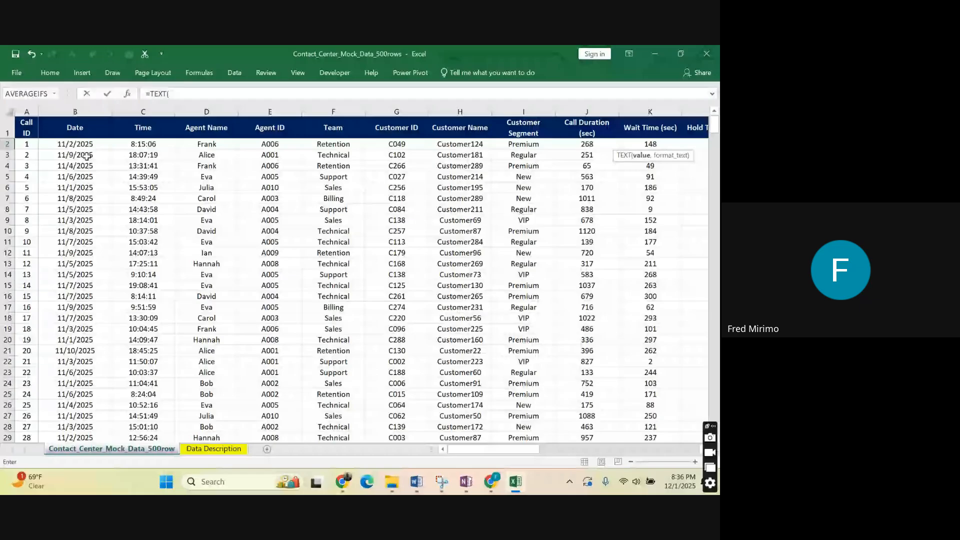
{"action": "left_click", "coordinate": [88, 145]}
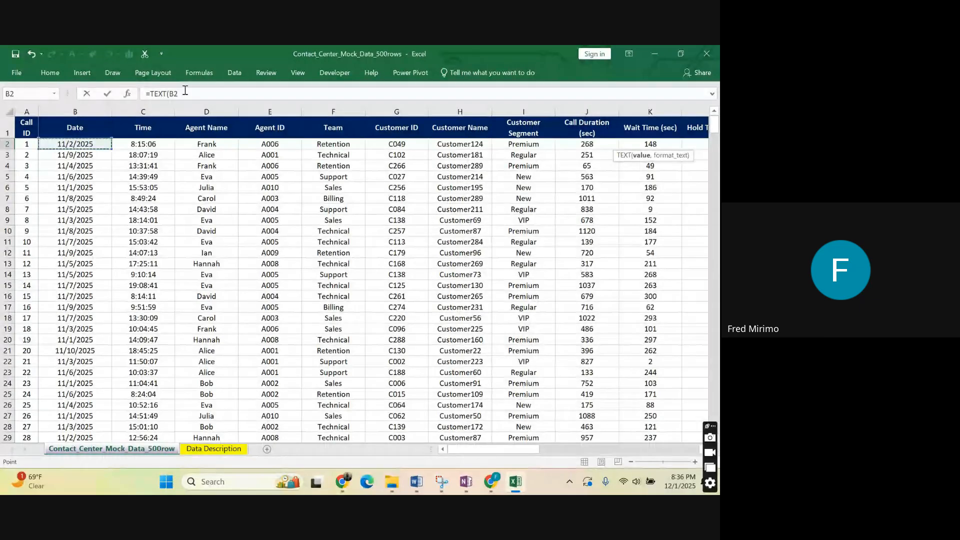
{"action": "type", "text": ","}
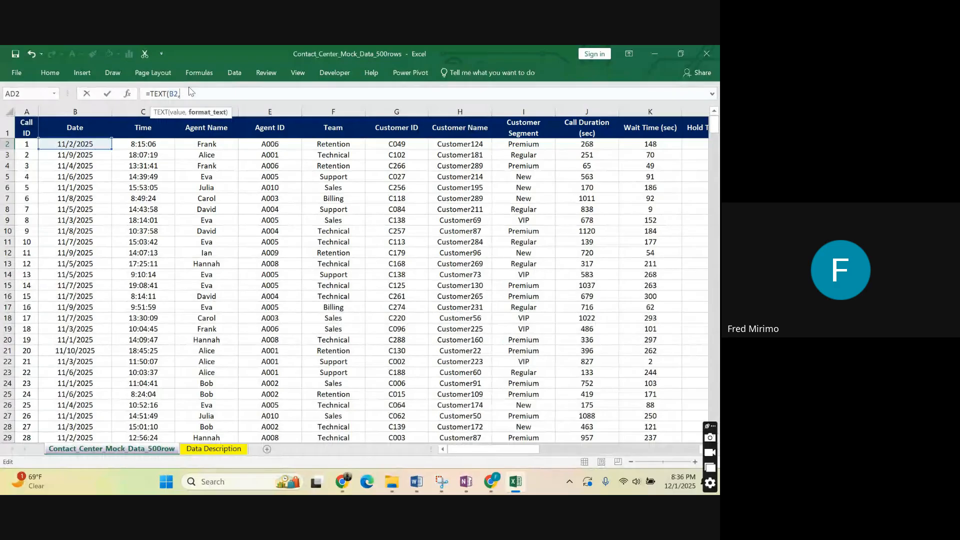
{"action": "key", "text": "BackSpace"}
{"action": "key", "text": "BackSpace"}
{"action": "key", "text": "BackSpace"}
{"action": "key", "text": "BackSpace"}
{"action": "key", "text": "BackSpace"}
{"action": "key", "text": "BackSpace"}
{"action": "key", "text": "BackSpace"}
{"action": "key", "text": "BackSpace"}
{"action": "key", "text": "BackSpace"}
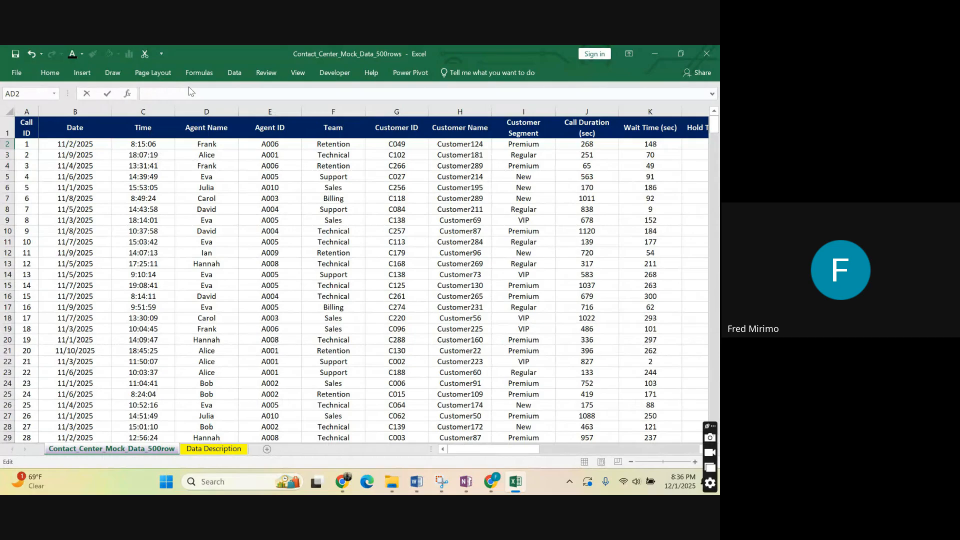
Build the formula =WEEKNUM(B2,2) in AD2, using the first call's date and weeks that begin on Monday.
{"action": "type", "text": "=wee"}
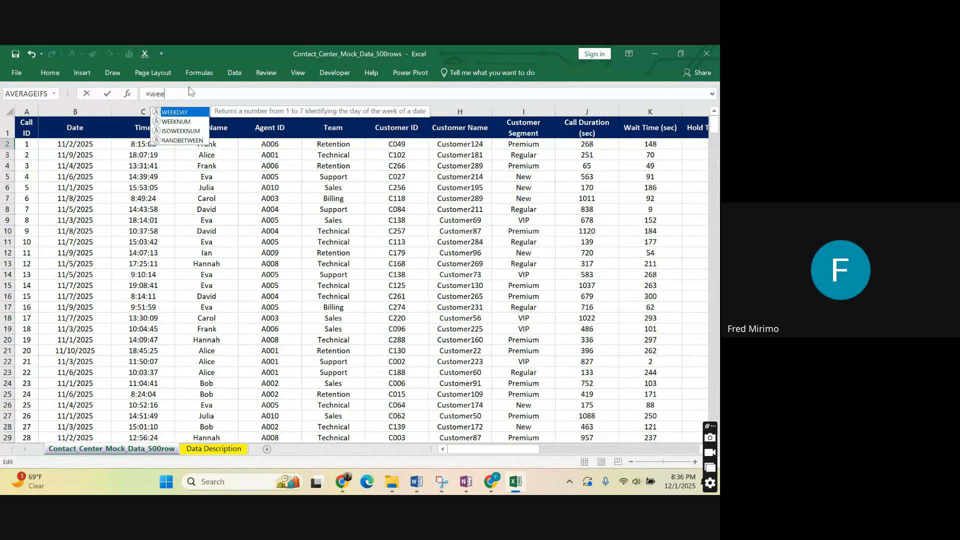
{"action": "double_click", "coordinate": [176, 121]}
{"action": "left_click", "coordinate": [85, 144]}
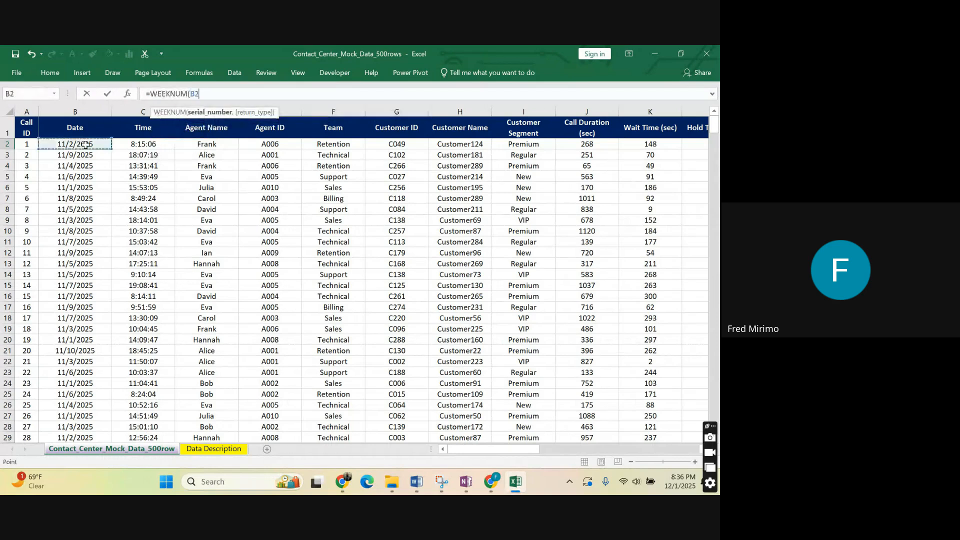
{"action": "left_click", "coordinate": [204, 91]}
{"action": "type", "text": ",2"}
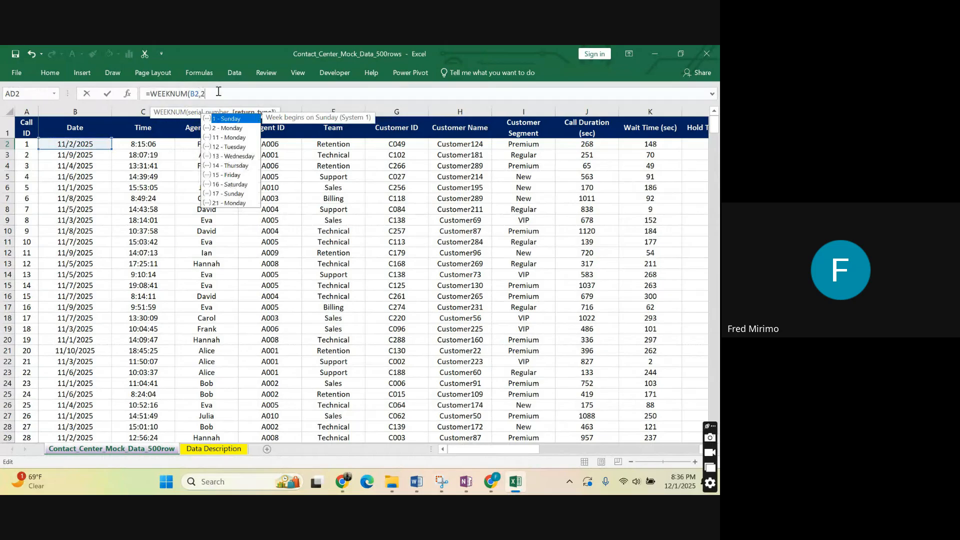
{"action": "type", "text": ")"}
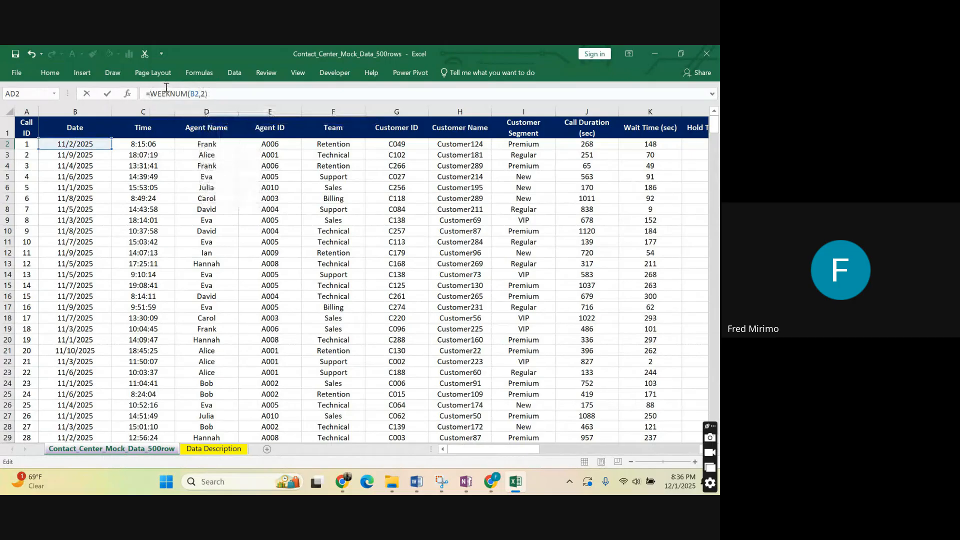
Prefix the AD2 week number with the text Wk and a space, completing ="Wk"&" "&WEEKNUM(B2,2).
{"action": "key", "text": "Home"}
{"action": "key", "text": "Right"}
{"action": "type", "text": "\""}
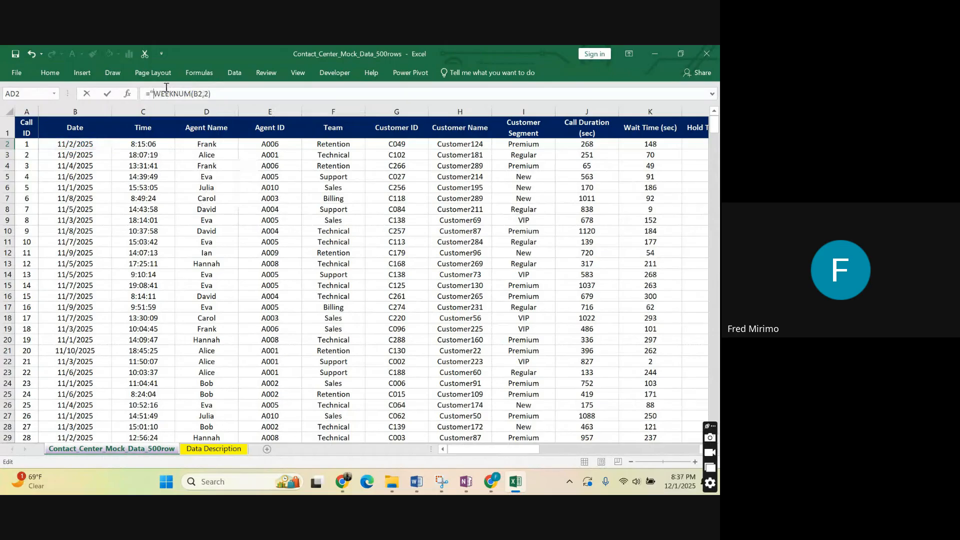
{"action": "type", "text": "WK\""}
{"action": "type", "text": "&"}
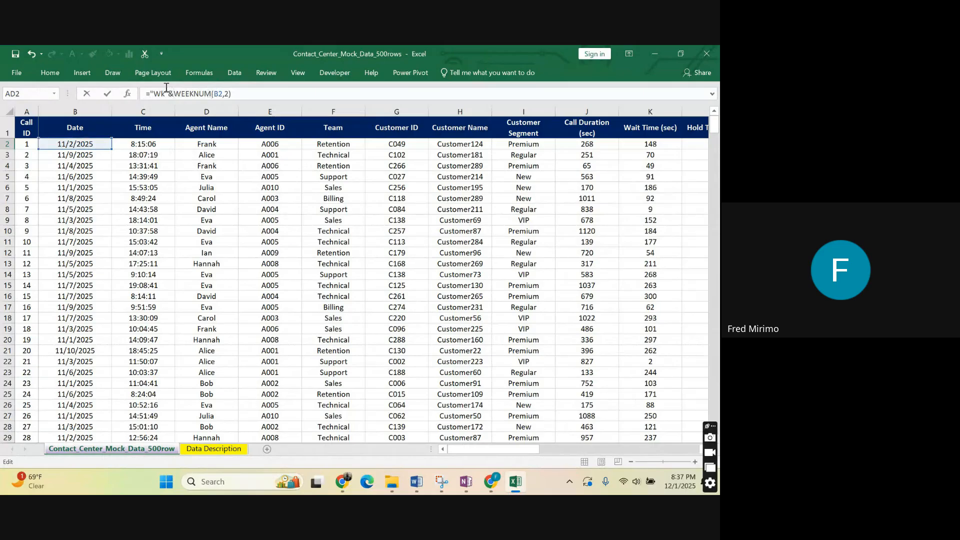
{"action": "type", "text": "\""}
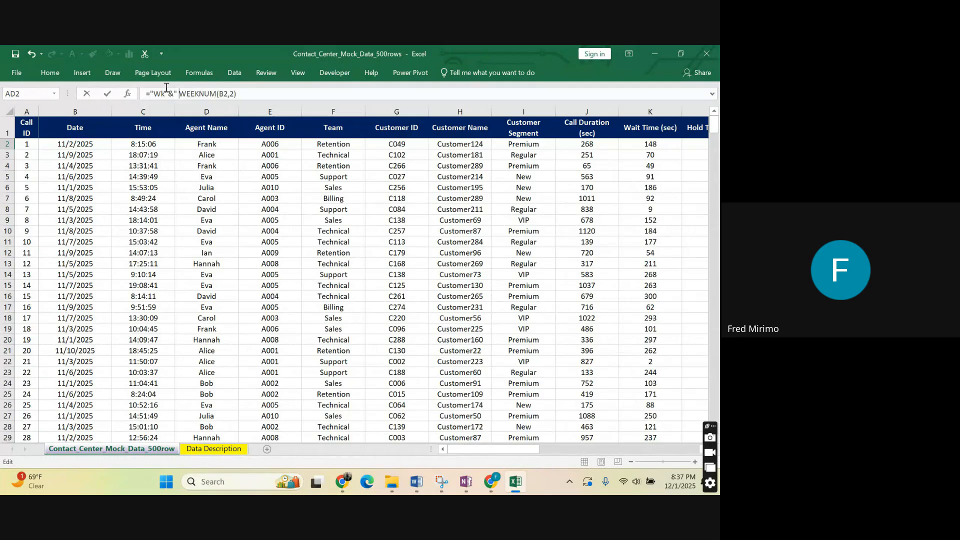
{"action": "type", "text": "\""}
{"action": "type", "text": "&"}
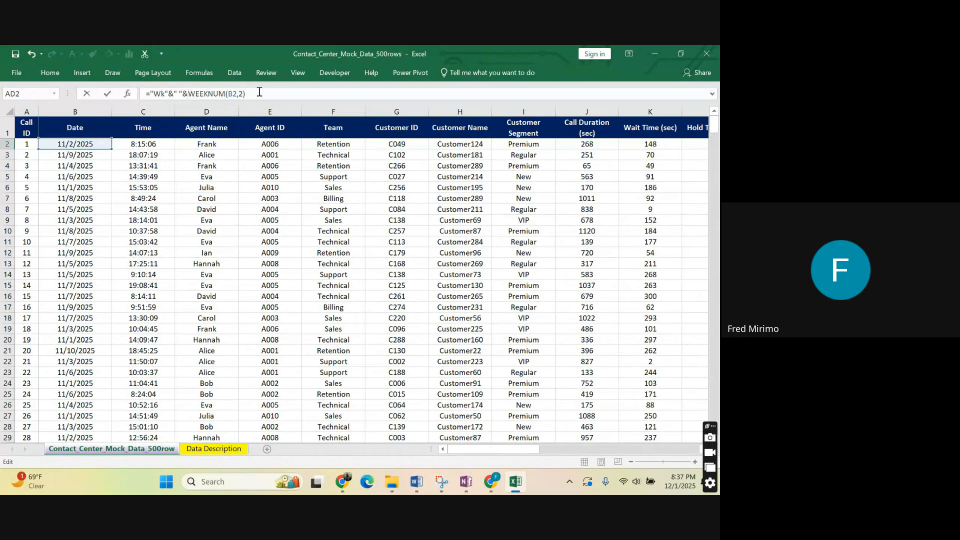
{"action": "key", "text": "Return"}
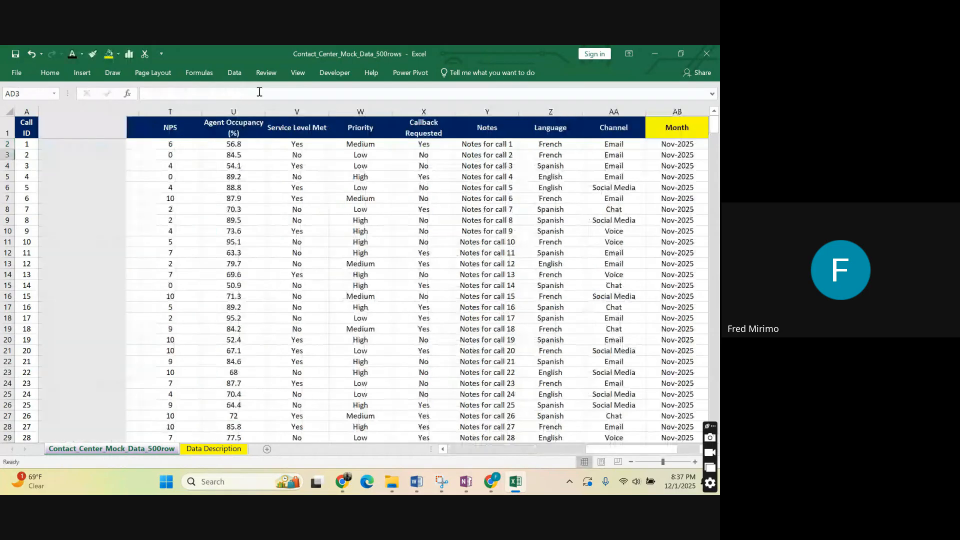
Fill the AD2 week label formula down column AD for all calls and review the formula in AD2.
{"action": "key", "text": "Up"}
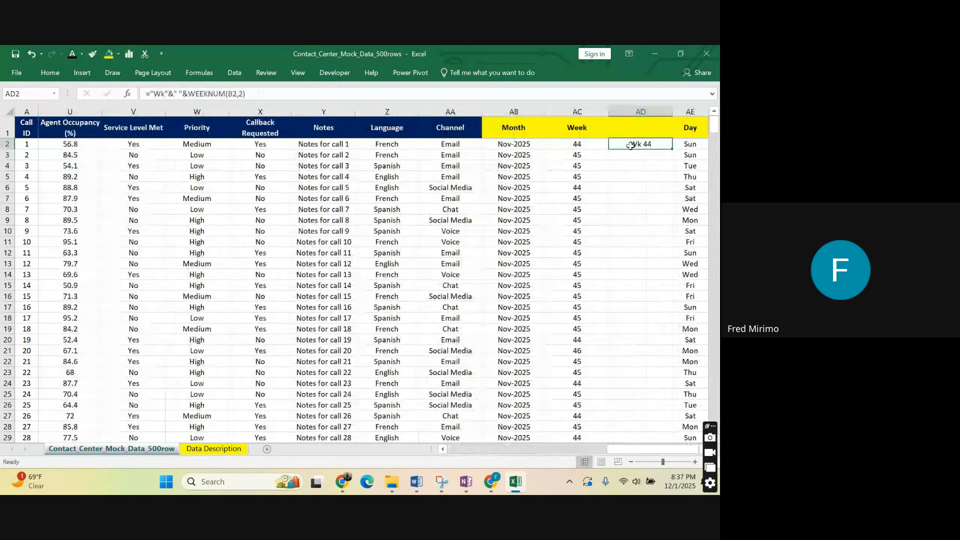
{"action": "double_click", "coordinate": [673, 149]}
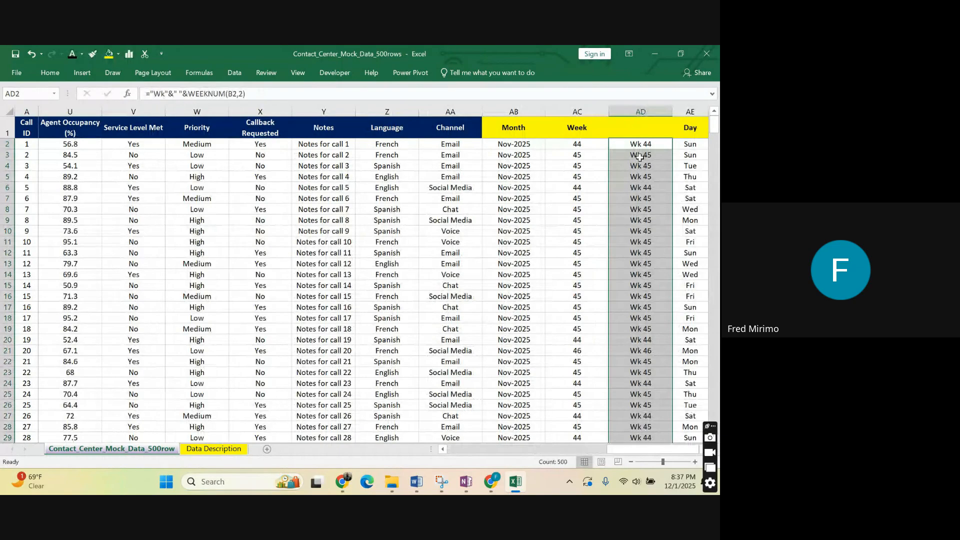
{"action": "left_click", "coordinate": [648, 144]}
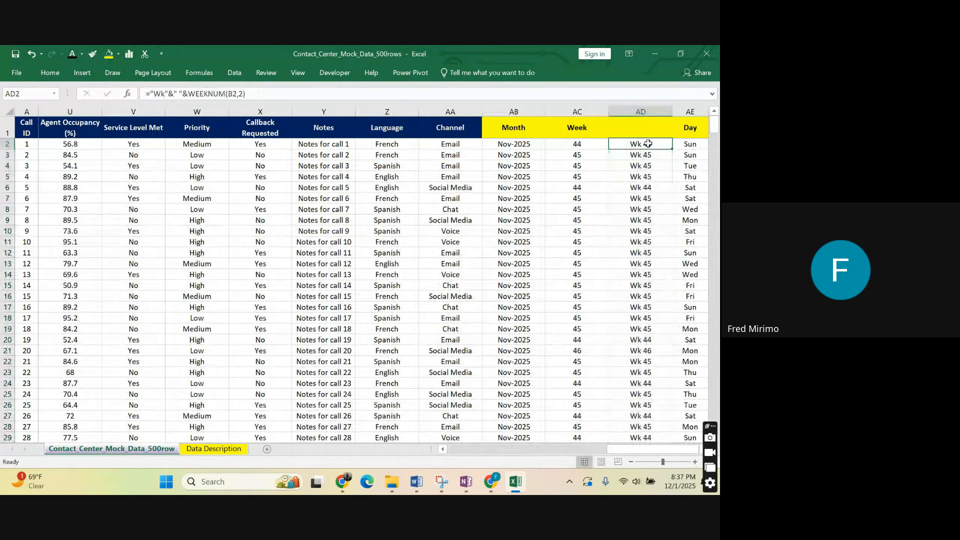
{"action": "left_click", "coordinate": [255, 94]}
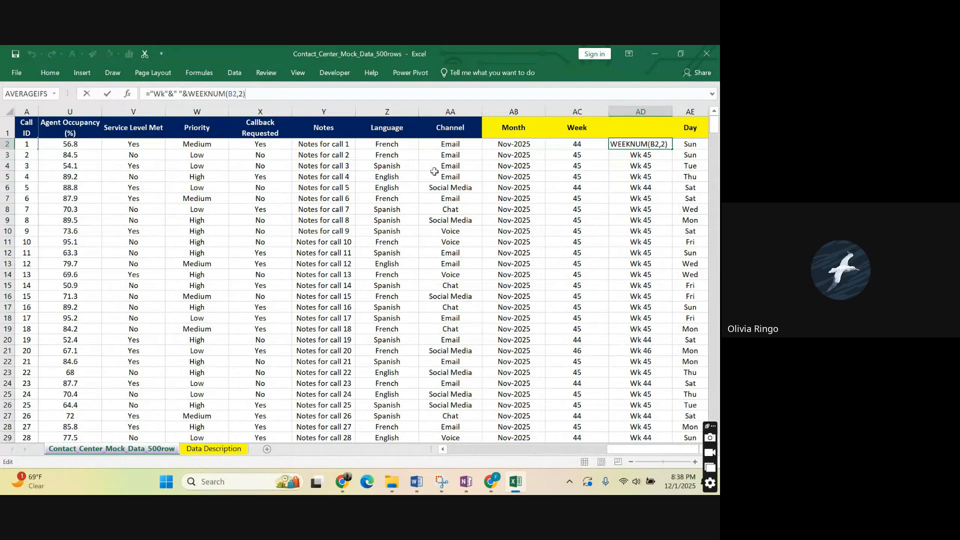
{"action": "key", "text": "Return"}
Clear all the week labels from column AD, keeping the blank column between Week and Day.
{"action": "left_click", "coordinate": [620, 223]}
{"action": "left_click", "coordinate": [640, 111]}
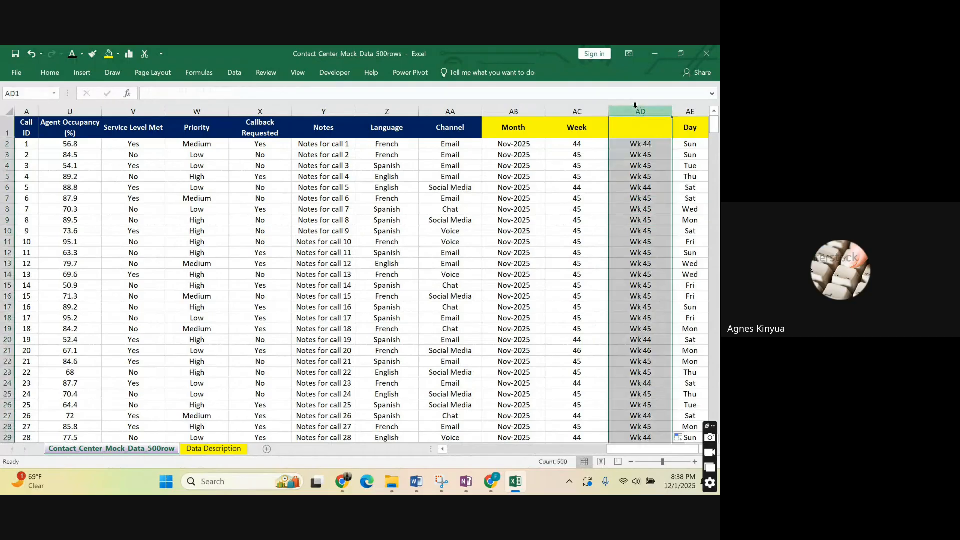
{"action": "right_click", "coordinate": [637, 111]}
{"action": "left_click", "coordinate": [673, 213]}
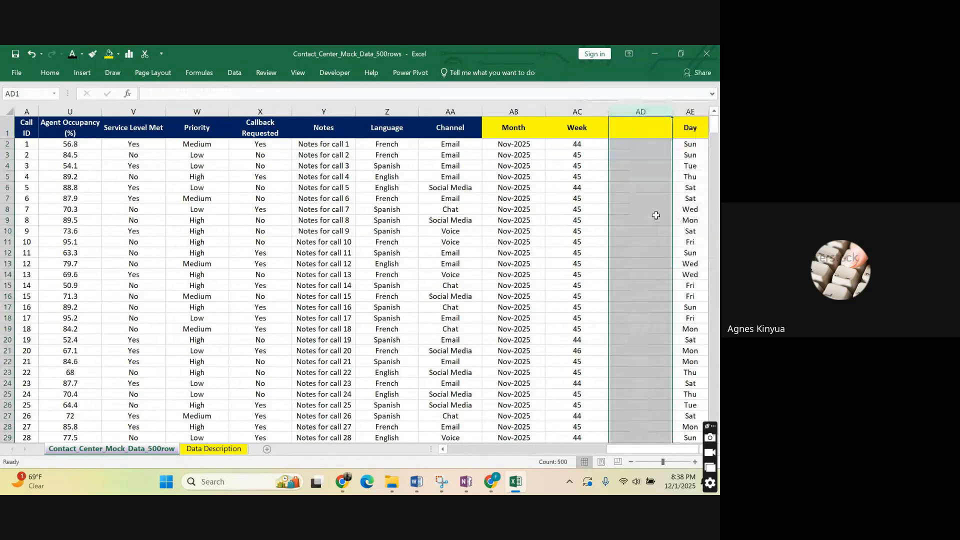
{"action": "left_click", "coordinate": [622, 237]}
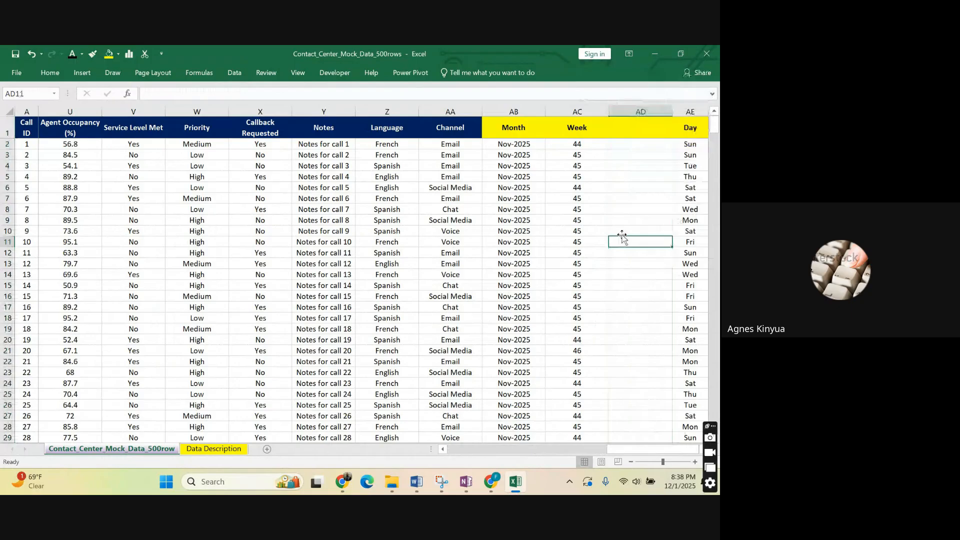
Start the AD2 formula again as =WEEKNUM(B2,2), based on the first call's date with Monday as week start.
{"action": "left_click", "coordinate": [623, 144]}
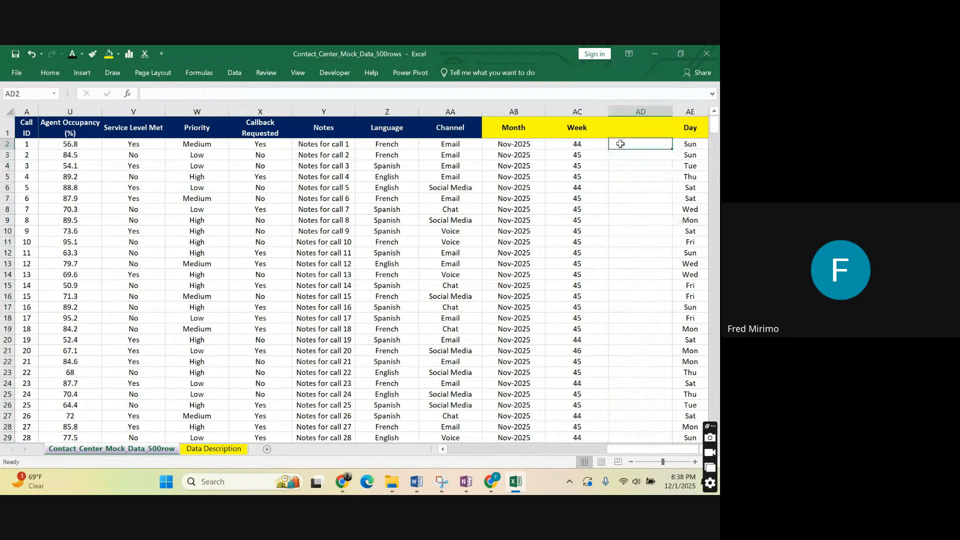
{"action": "type", "text": "=we"}
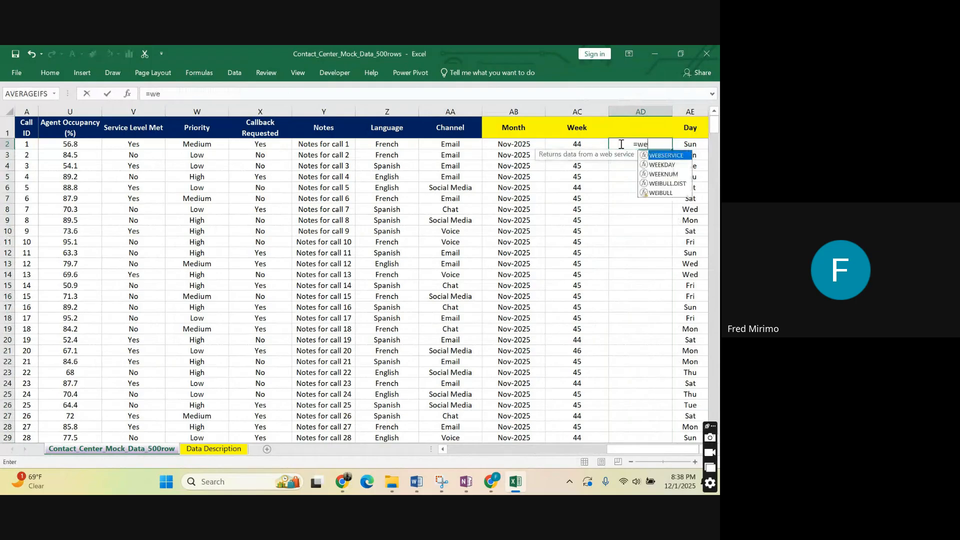
{"action": "double_click", "coordinate": [669, 176]}
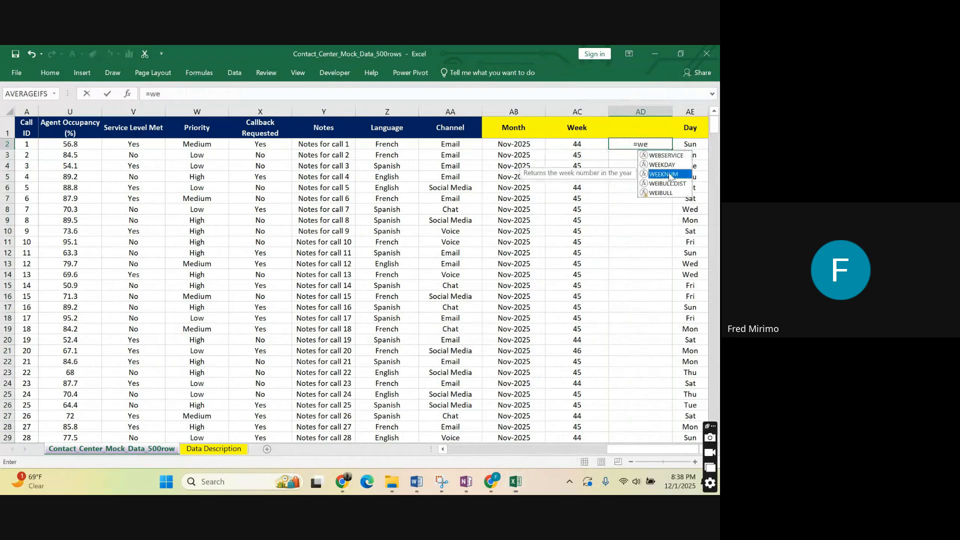
{"action": "left_click_drag", "start_coordinate": [603, 449], "coordinate": [445, 449]}
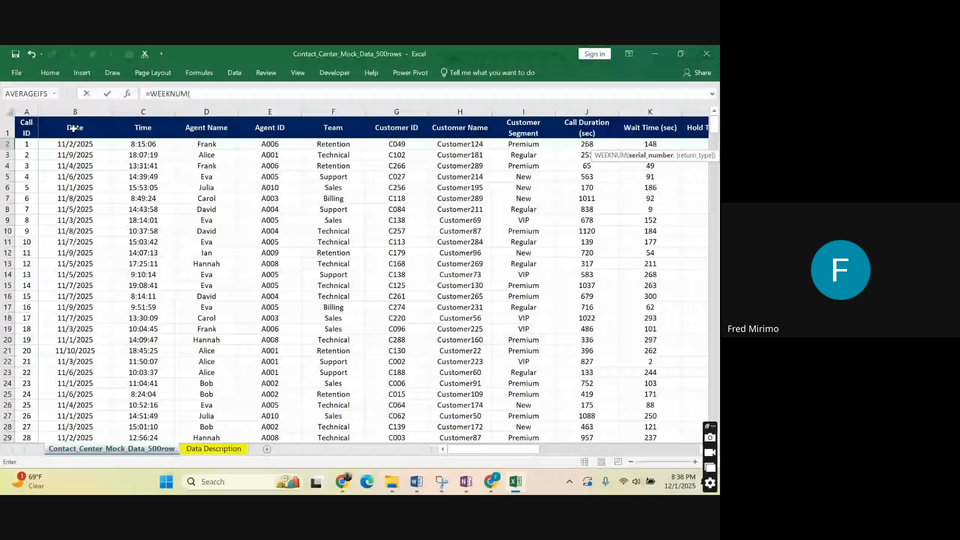
{"action": "left_click", "coordinate": [75, 144]}
{"action": "left_click", "coordinate": [204, 94]}
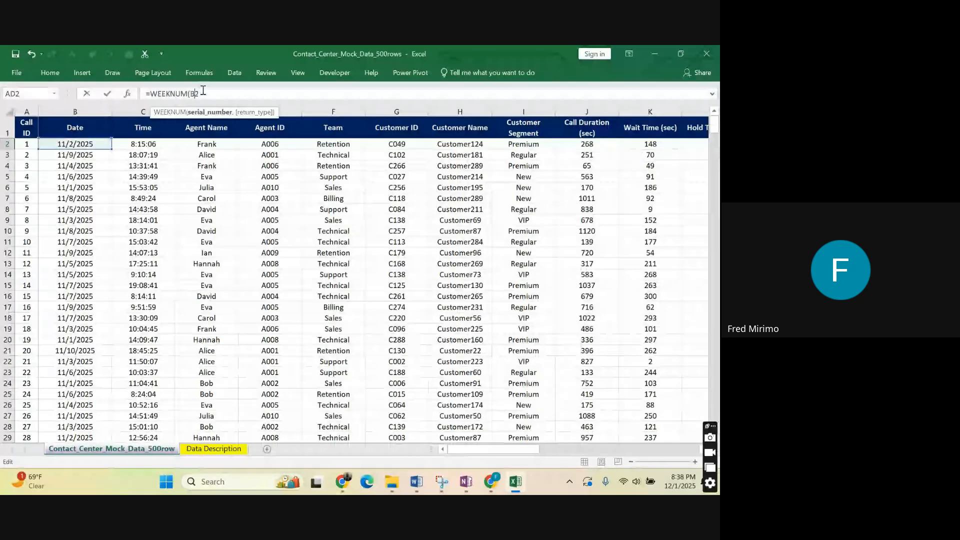
{"action": "type", "text": ","}
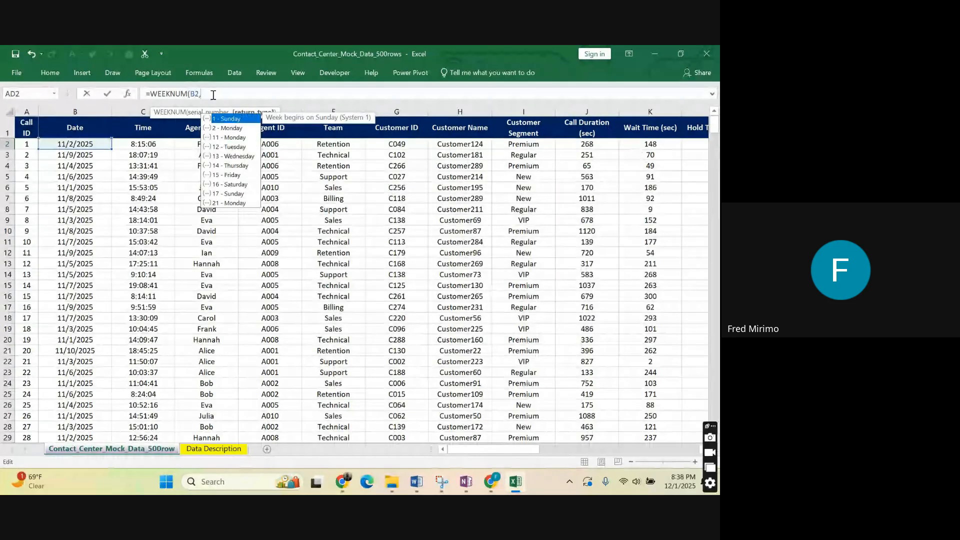
{"action": "type", "text": "2"}
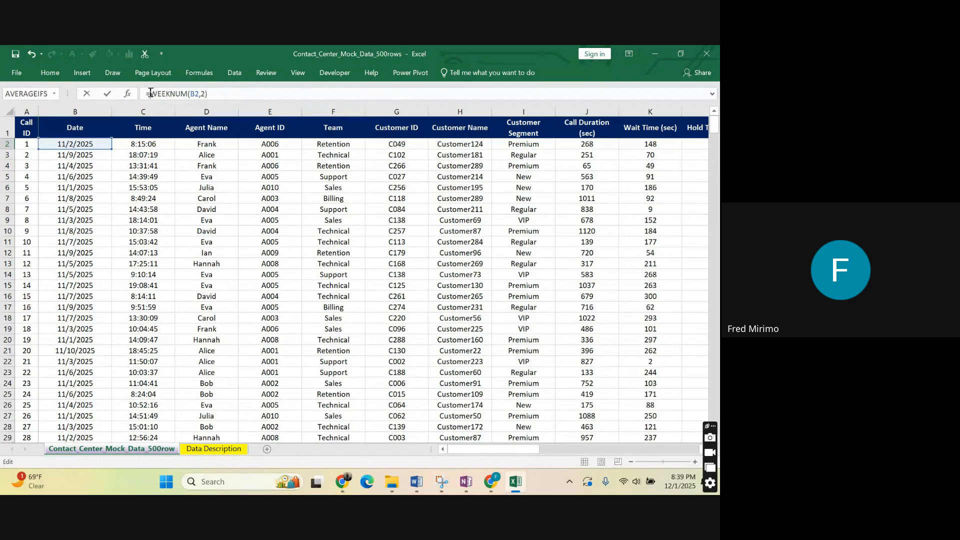
Join the text "Wk" to the front of the WEEKNUM function in the AD2 formula with an ampersand.
{"action": "type", "text": "\""}
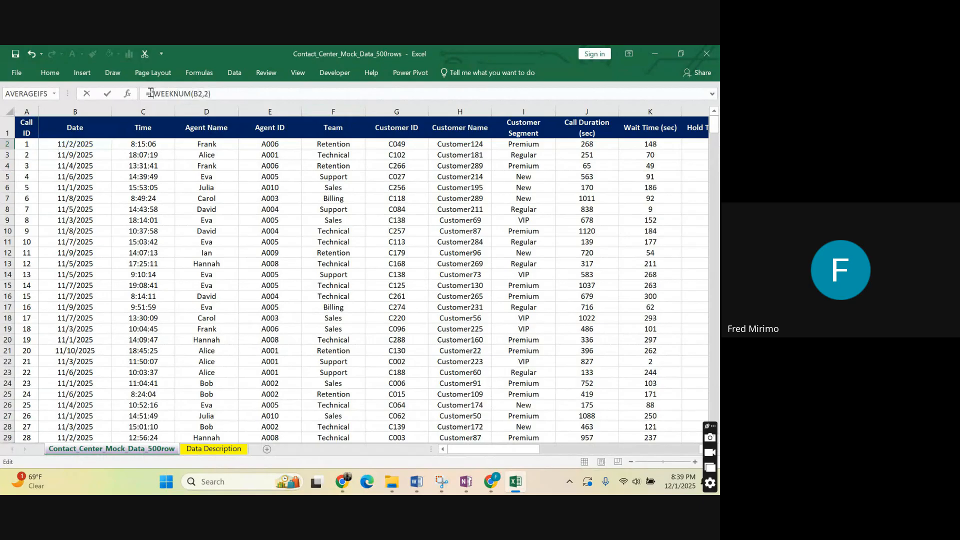
{"action": "type", "text": "W"}
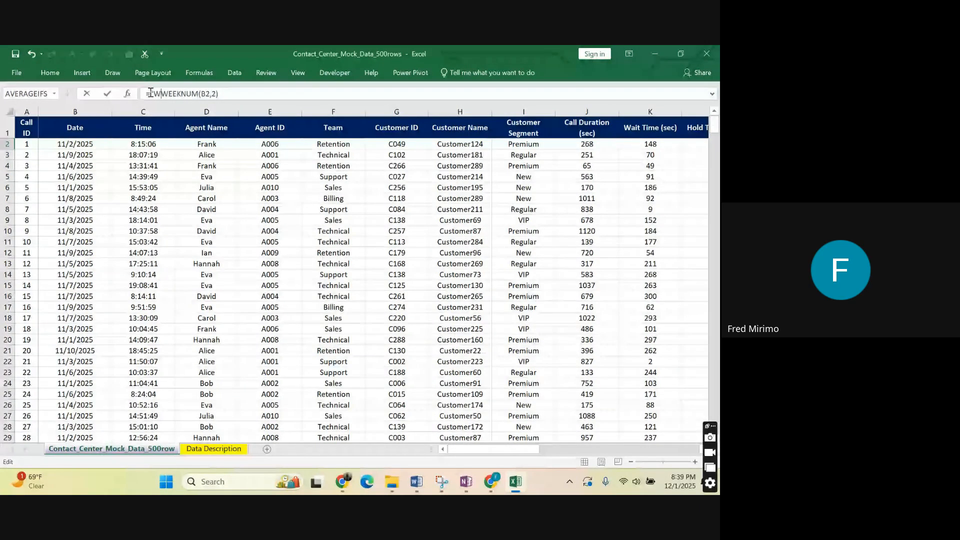
{"action": "type", "text": "K"}
{"action": "key", "text": "BackSpace"}
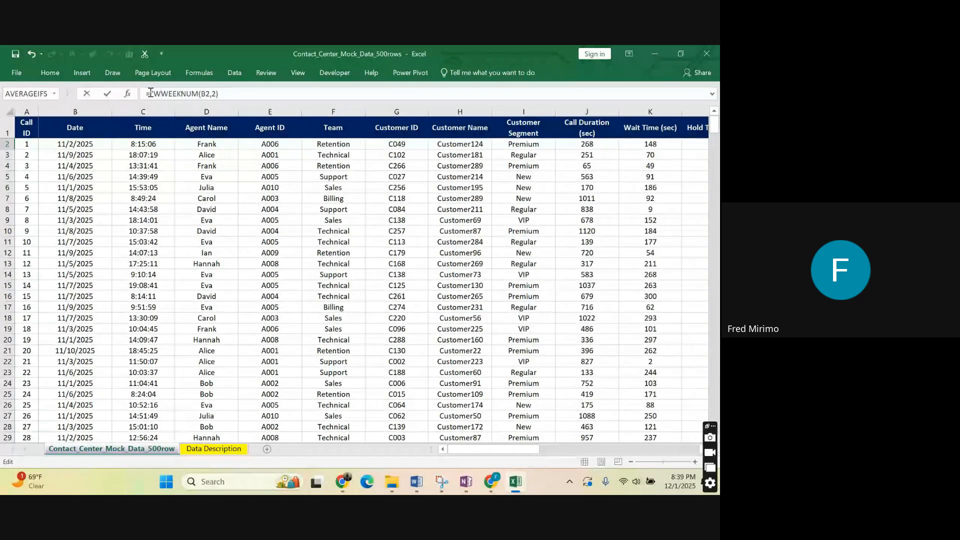
{"action": "type", "text": "k'"}
{"action": "key", "text": "BackSpace"}
{"action": "type", "text": "\"&"}
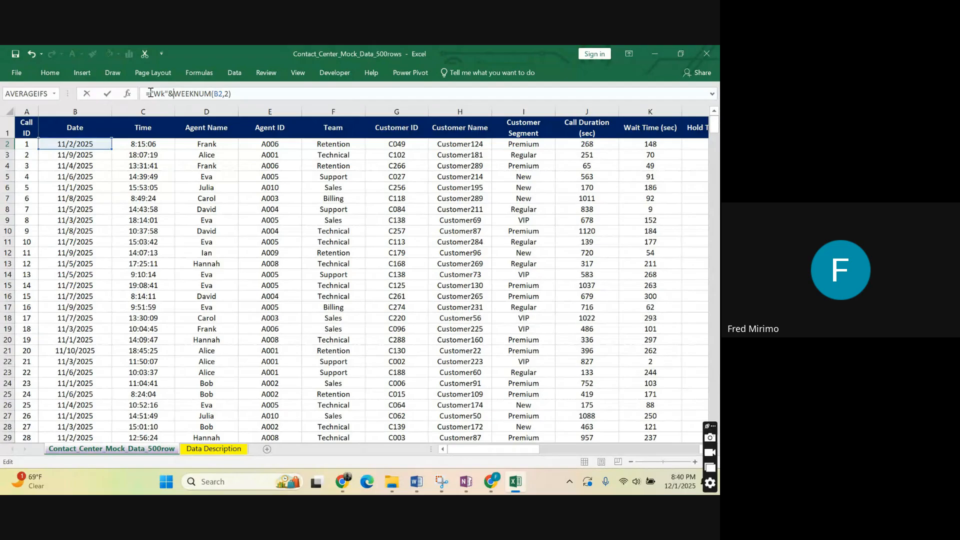
Add a joined space between the text and the week number, completing AD2 as ="Wk"&" "&WEEKNUM(B2,2).
{"action": "type", "text": "\""}
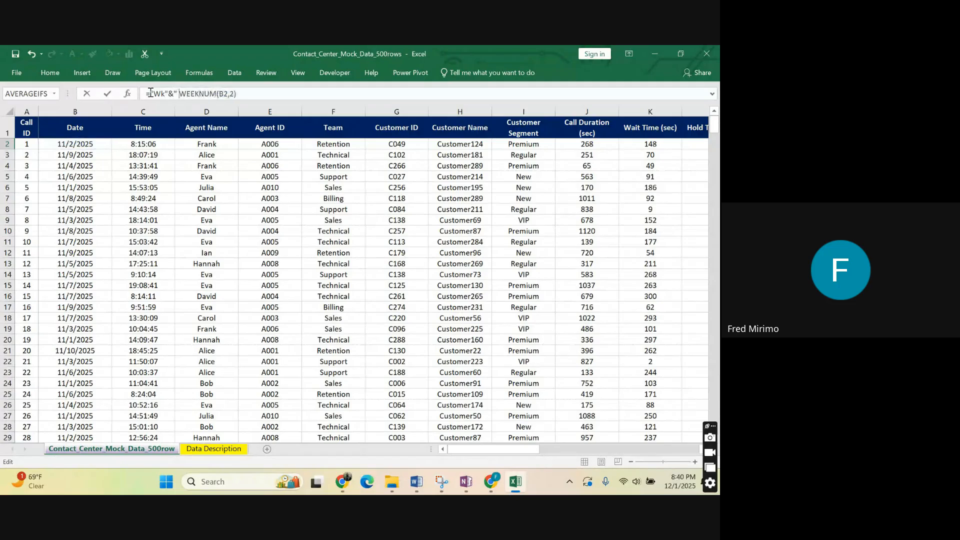
{"action": "type", "text": " \""}
{"action": "left_click_drag", "start_coordinate": [182, 94], "coordinate": [241, 94]}
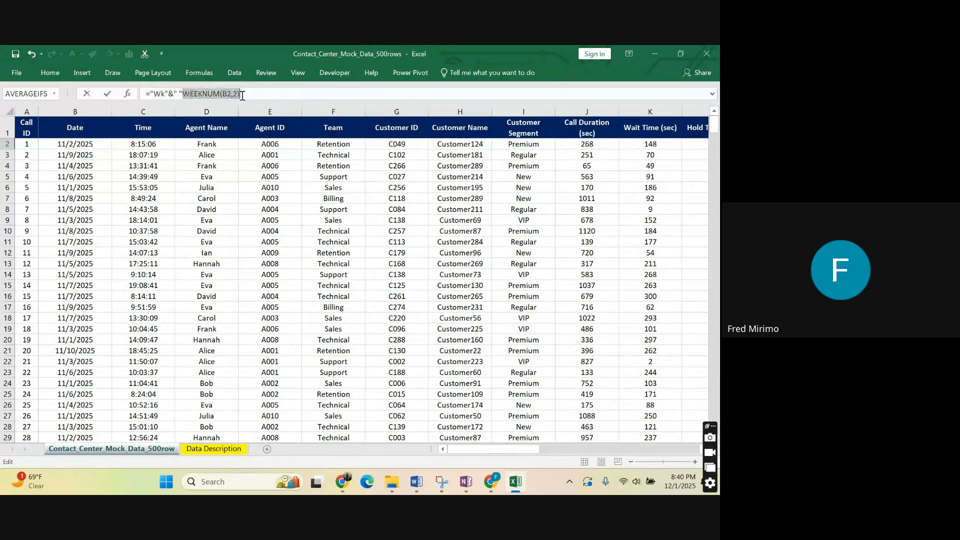
{"action": "left_click", "coordinate": [187, 94]}
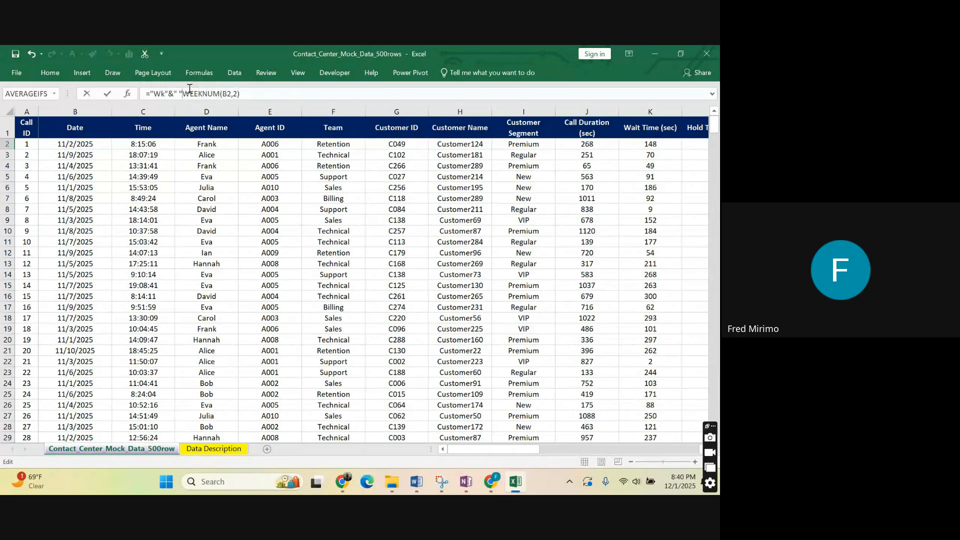
{"action": "type", "text": "&"}
{"action": "key", "text": "End"}
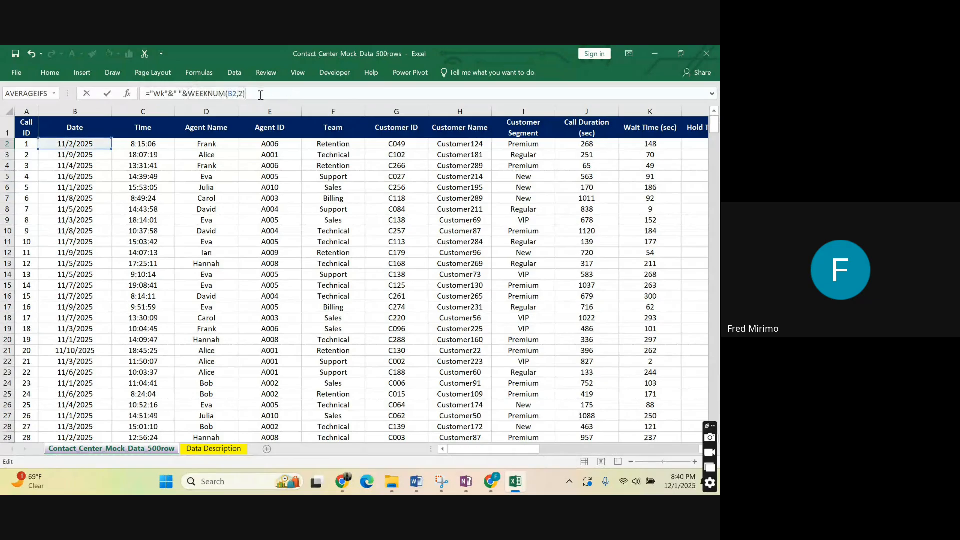
{"action": "key", "text": "Return"}
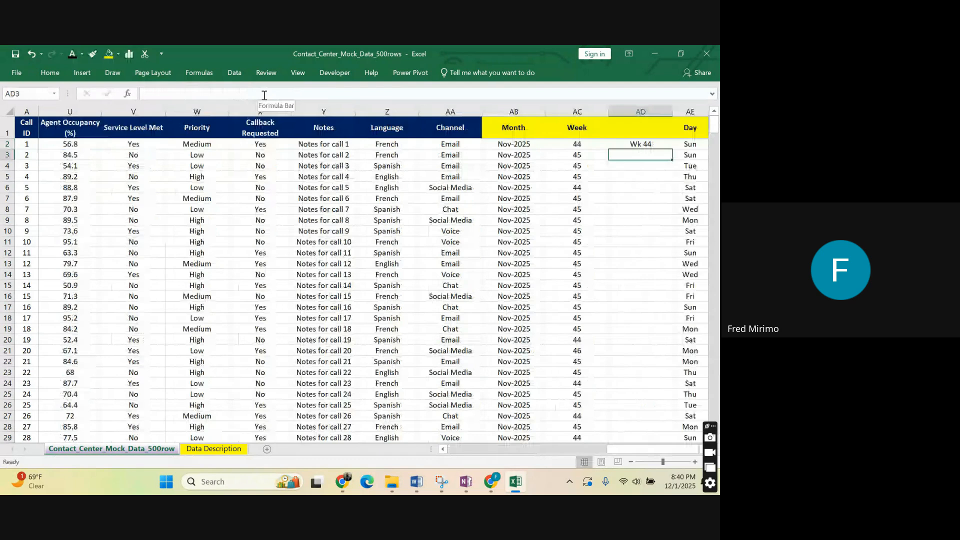
Fill the completed week label formula from AD2 down column AD and check the copied formula in AD24.
{"action": "left_click", "coordinate": [645, 145]}
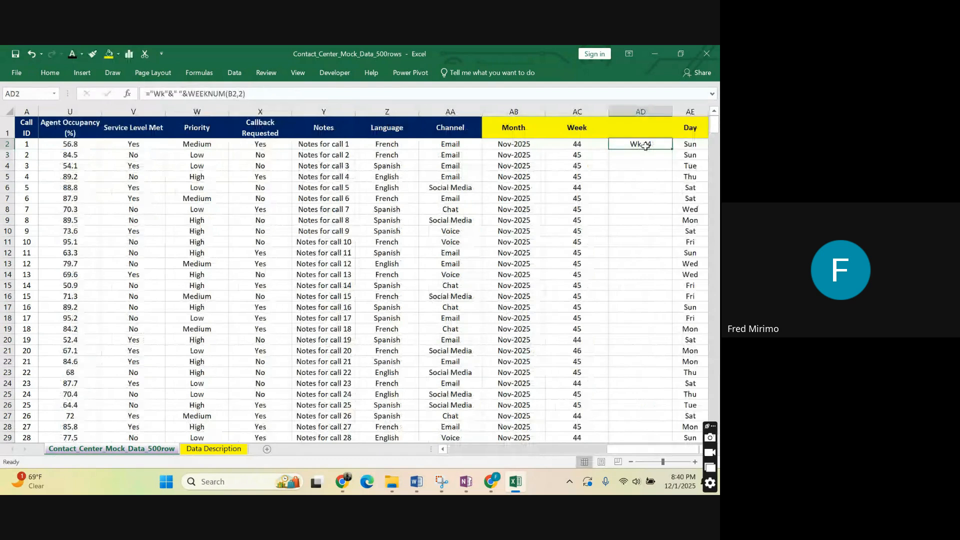
{"action": "double_click", "coordinate": [673, 150]}
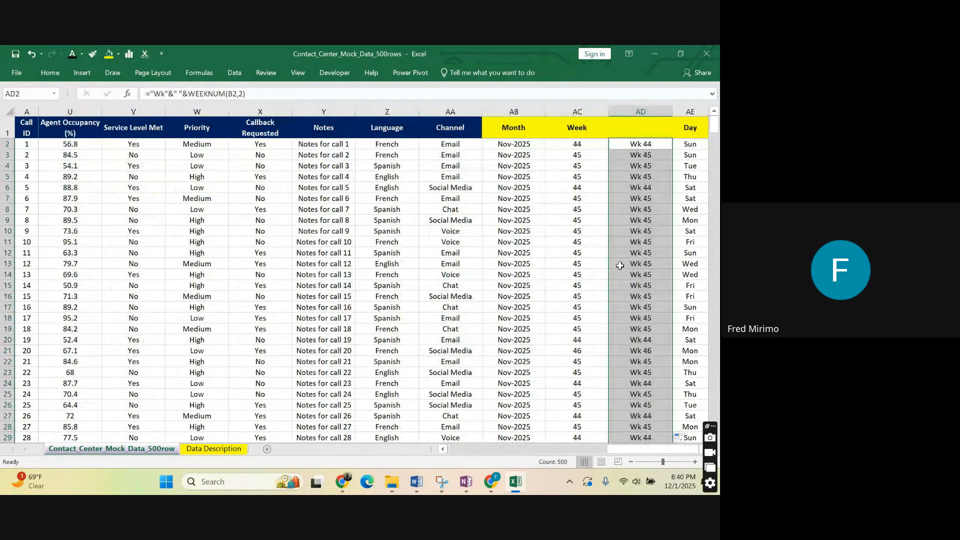
{"action": "left_click", "coordinate": [639, 383]}
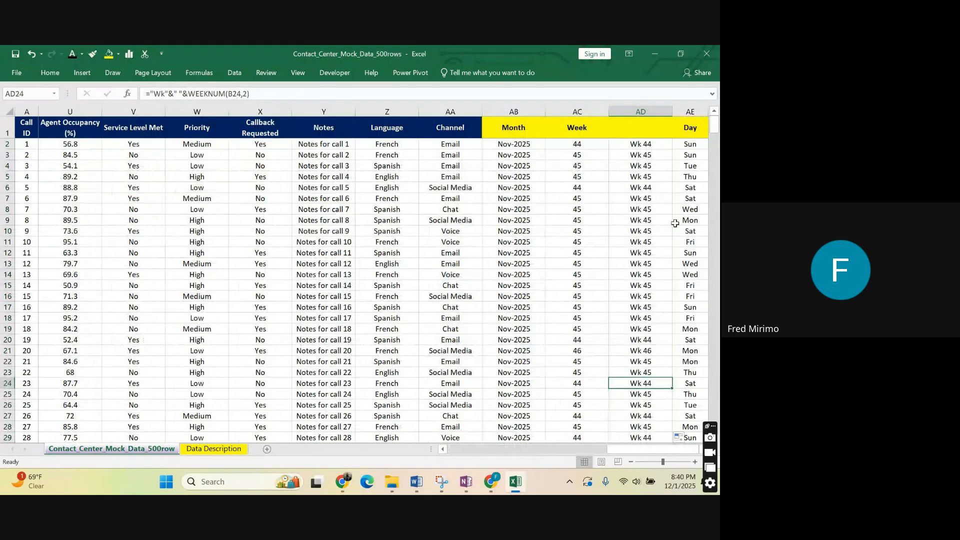
Compare the week label formula in AD2 with its copies in the rows below, such as AD6, AD7 and AD8.
{"action": "left_click", "coordinate": [645, 143]}
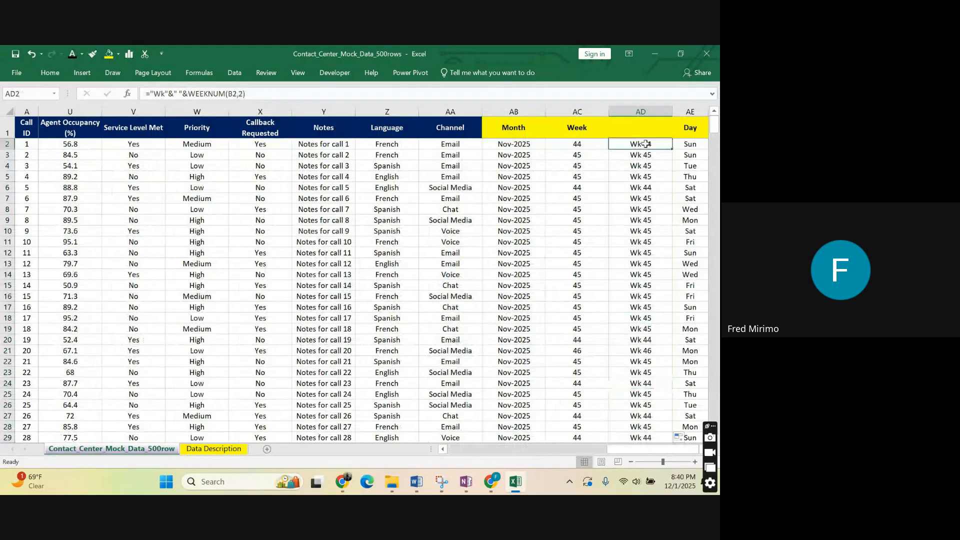
{"action": "left_click", "coordinate": [638, 209]}
{"action": "left_click", "coordinate": [636, 143]}
{"action": "left_click", "coordinate": [623, 194]}
{"action": "left_click", "coordinate": [642, 143]}
{"action": "left_click", "coordinate": [640, 208]}
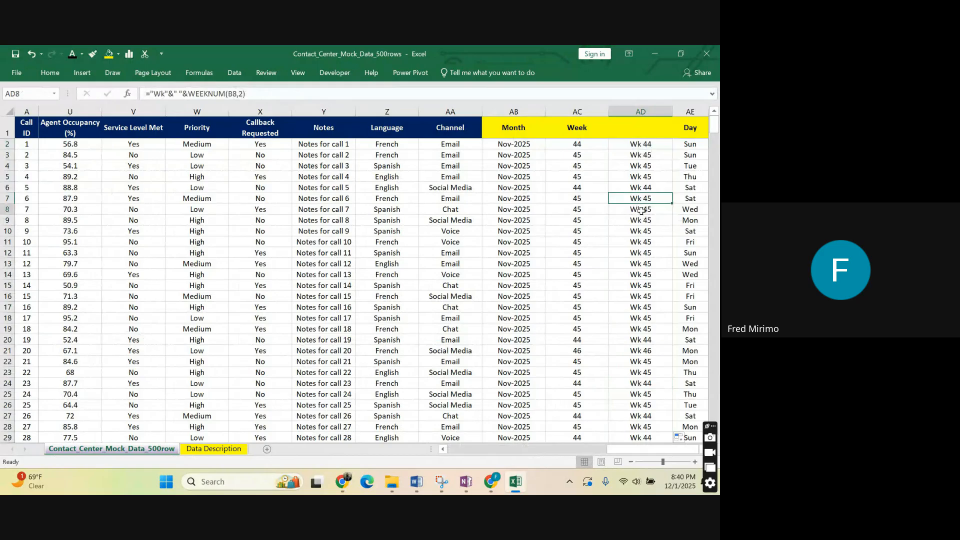
{"action": "left_click", "coordinate": [648, 143]}
{"action": "left_click", "coordinate": [662, 186]}
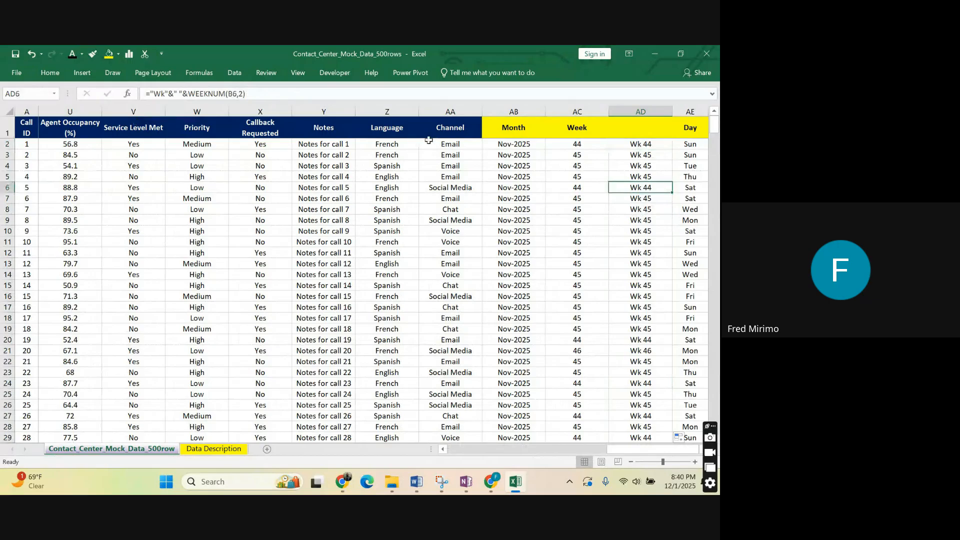
Highlight the WEEKNUM(B6,2) part and the "Wk"&" "& prefix of the AD6 formula, cancel the edit and return to AD2.
{"action": "left_click_drag", "start_coordinate": [246, 93], "coordinate": [190, 92]}
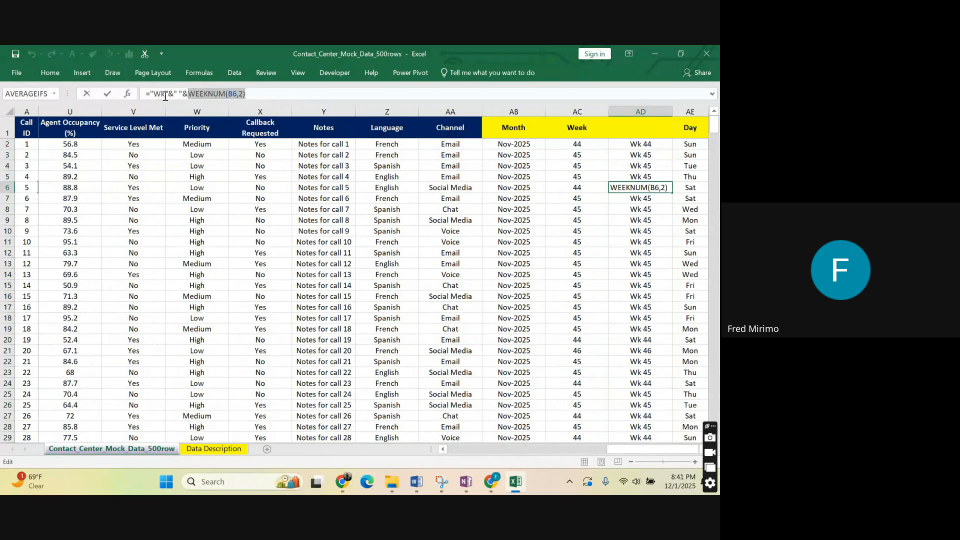
{"action": "left_click_drag", "start_coordinate": [187, 93], "coordinate": [151, 94]}
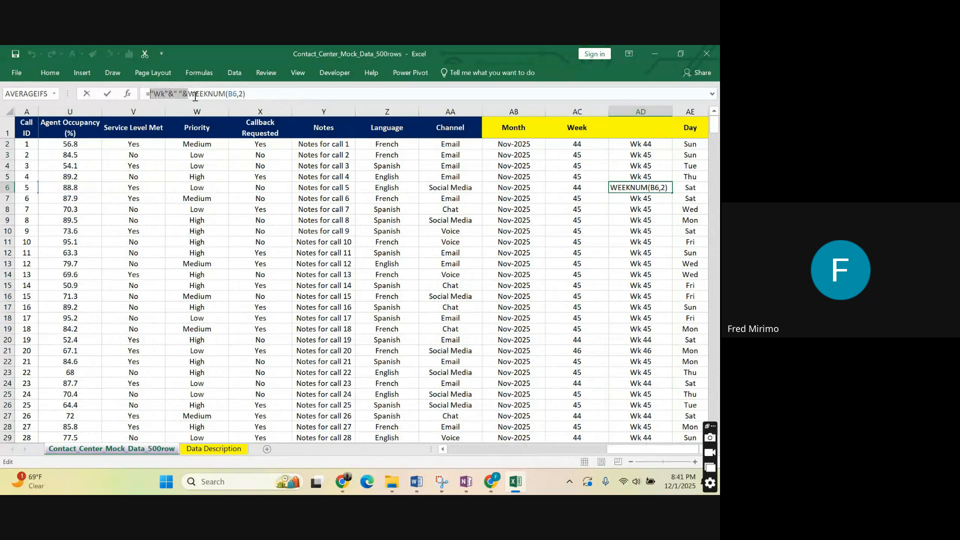
{"action": "left_click", "coordinate": [643, 142]}
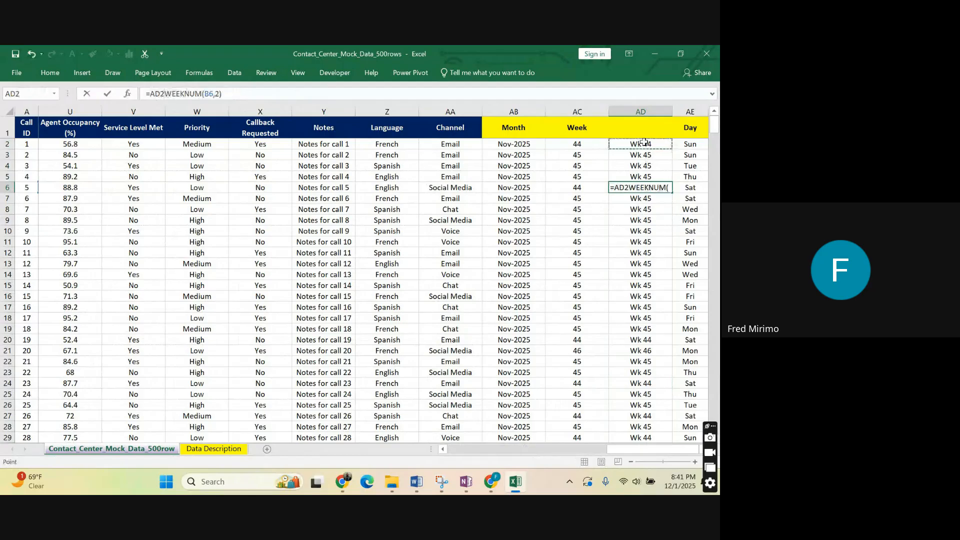
{"action": "key", "text": "Escape"}
{"action": "left_click", "coordinate": [649, 219]}
{"action": "key", "text": "ctrl+Up"}
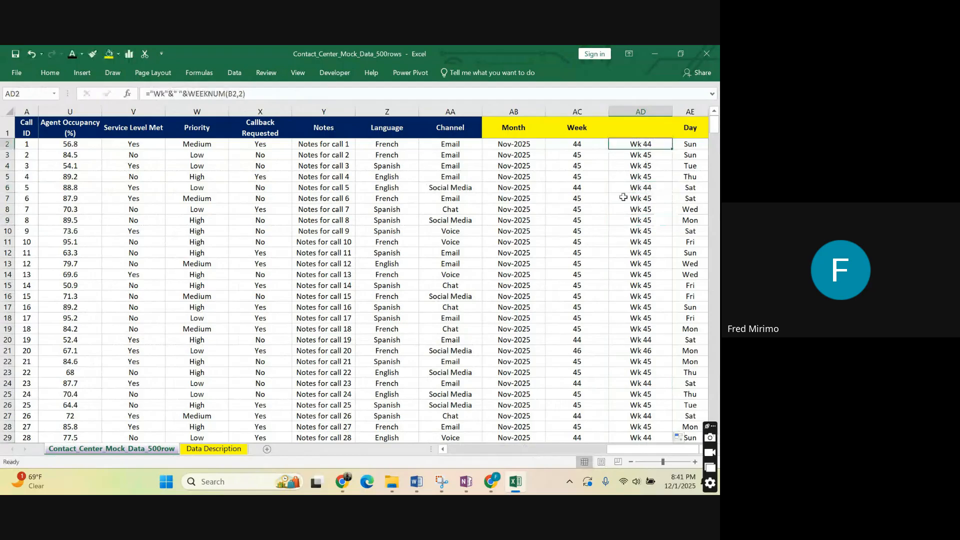
Compare the plain week number formula in AC2 with the label formulas in AD2, AD8 and AD16.
{"action": "key", "text": "Left"}
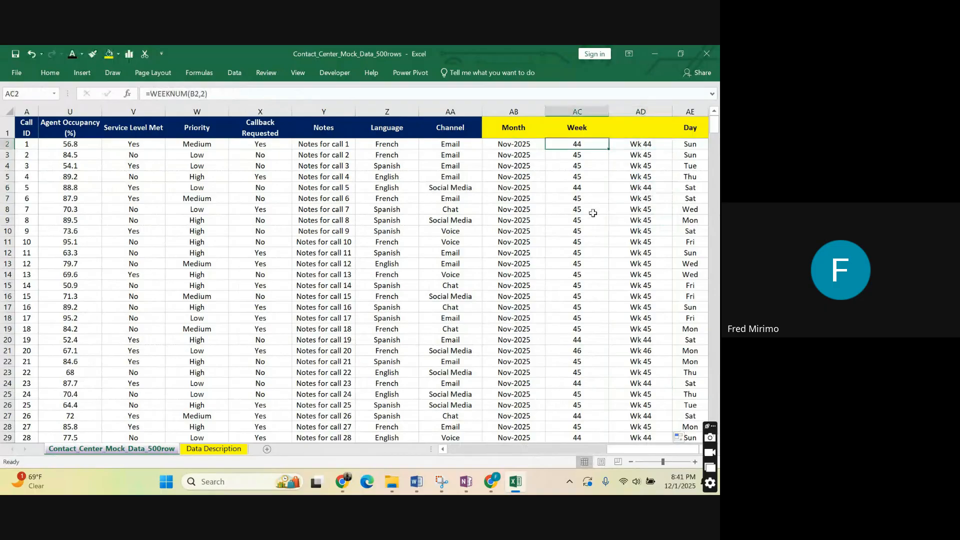
{"action": "key", "text": "Right"}
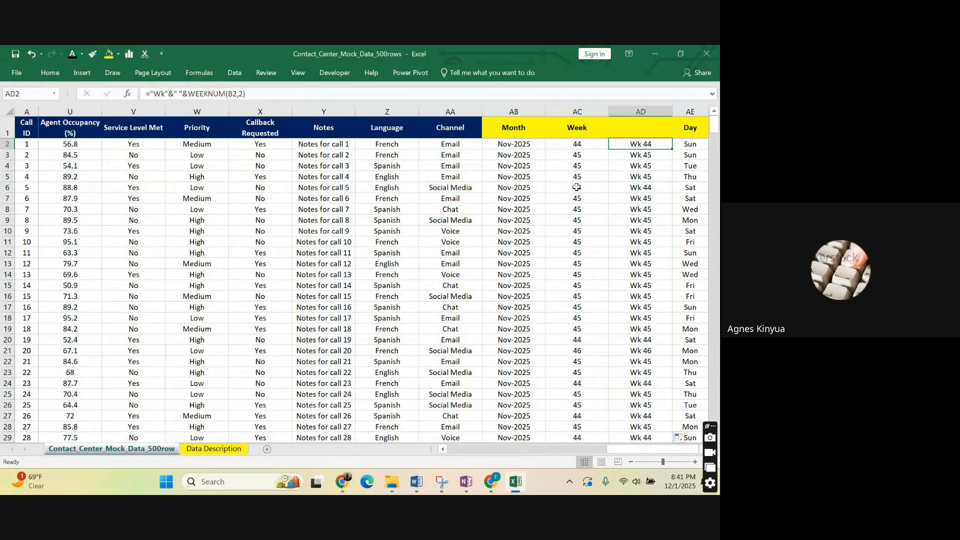
{"action": "left_click", "coordinate": [640, 209]}
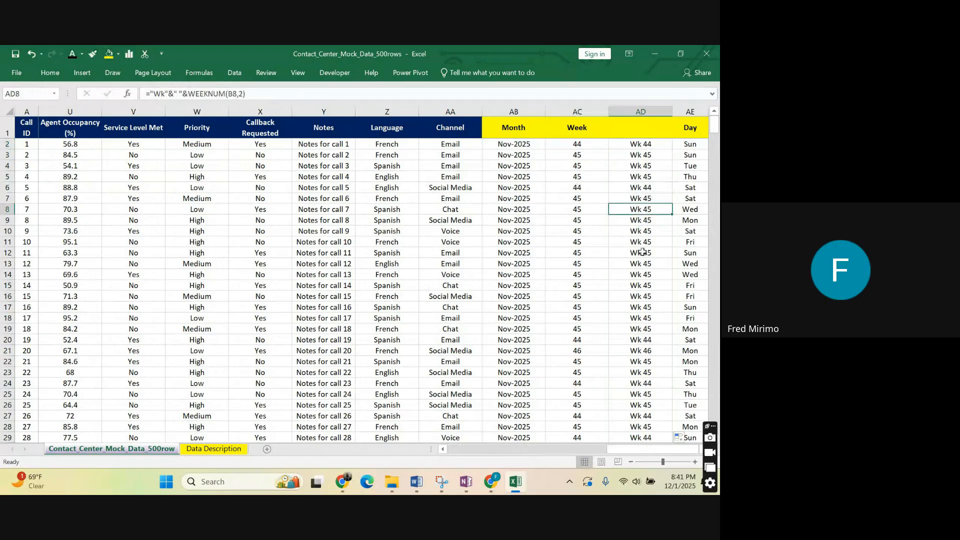
{"action": "left_click", "coordinate": [635, 295]}
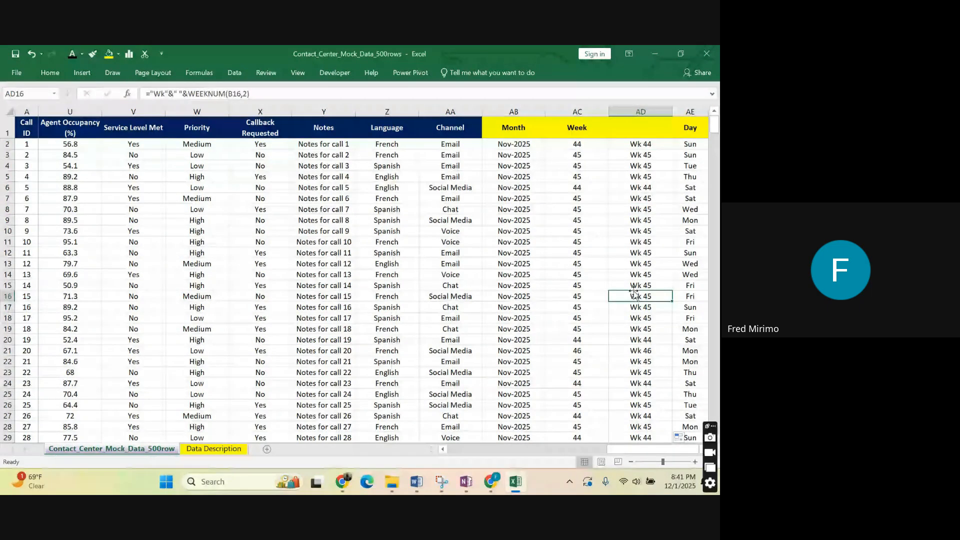
Highlight the entire AD2 week label formula for review, and leave the cell for AD10.
{"action": "left_click", "coordinate": [648, 143]}
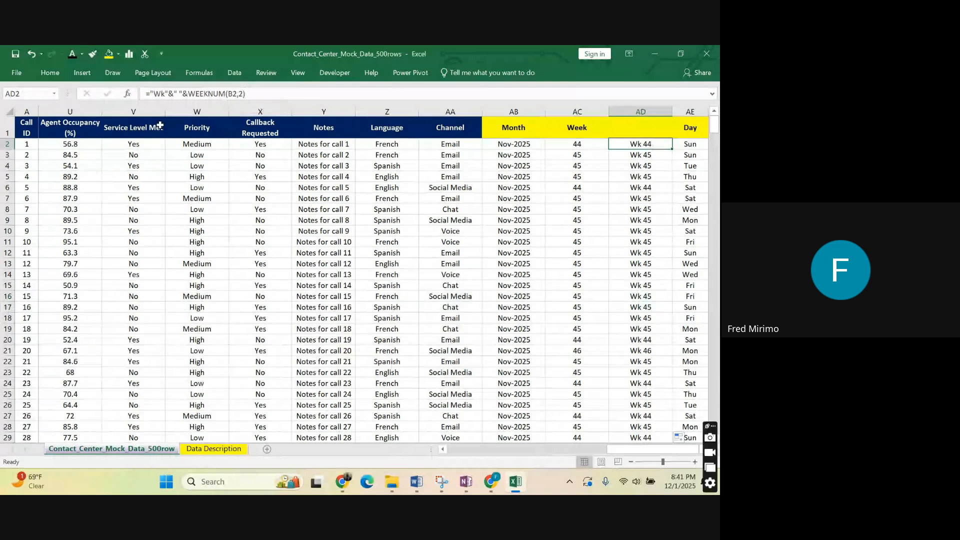
{"action": "left_click", "coordinate": [257, 95]}
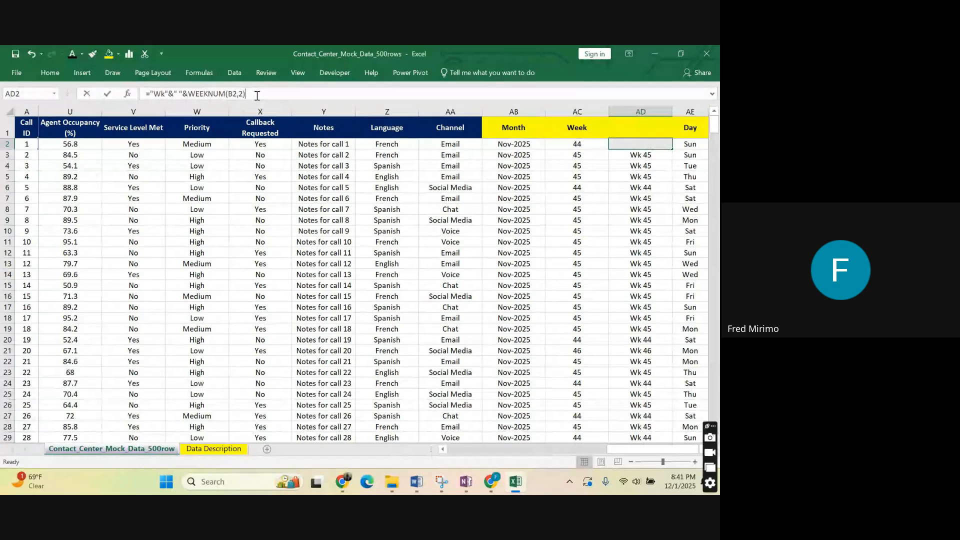
{"action": "key", "text": "ctrl+a"}
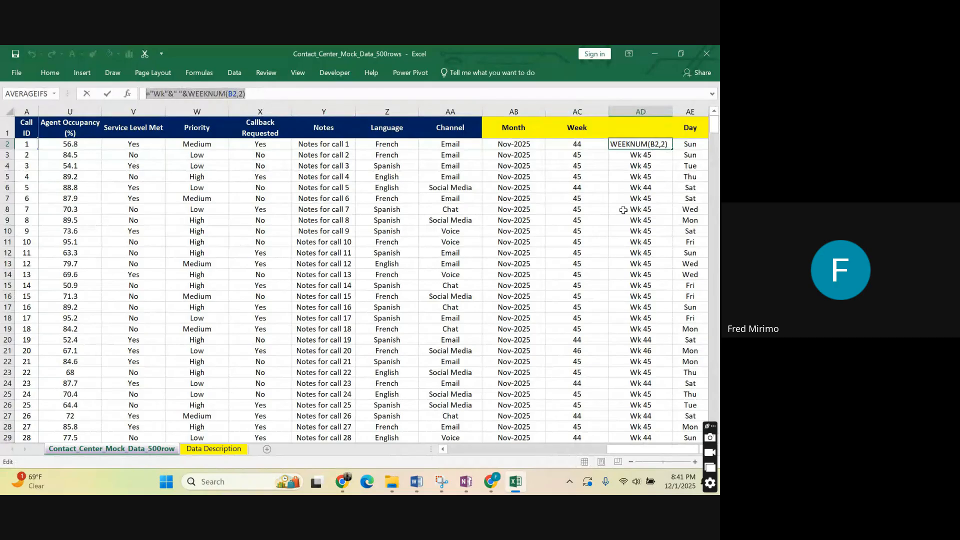
{"action": "left_click", "coordinate": [642, 231]}
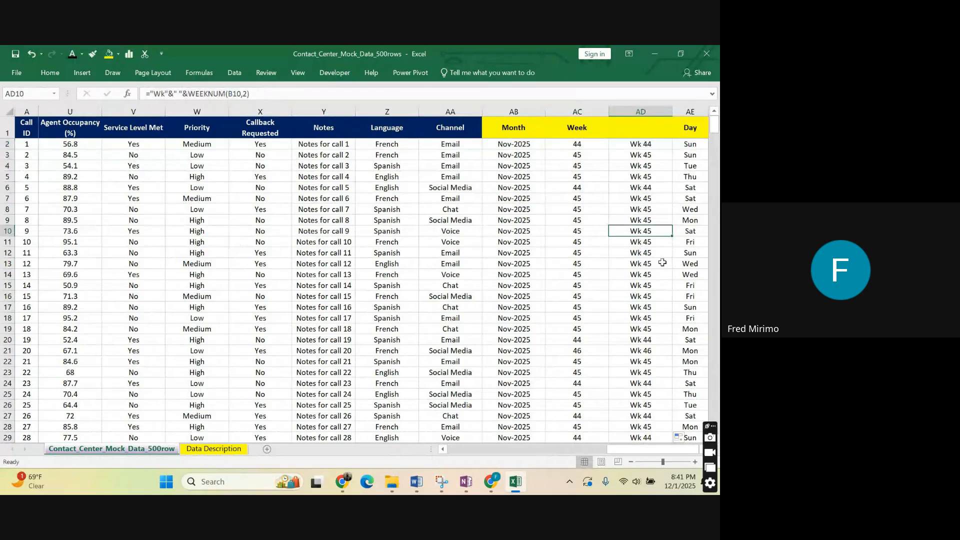
Review the row 2 formulas of the derived Month, Week, week label and Day columns, AB2 through AE2.
{"action": "left_click", "coordinate": [683, 144]}
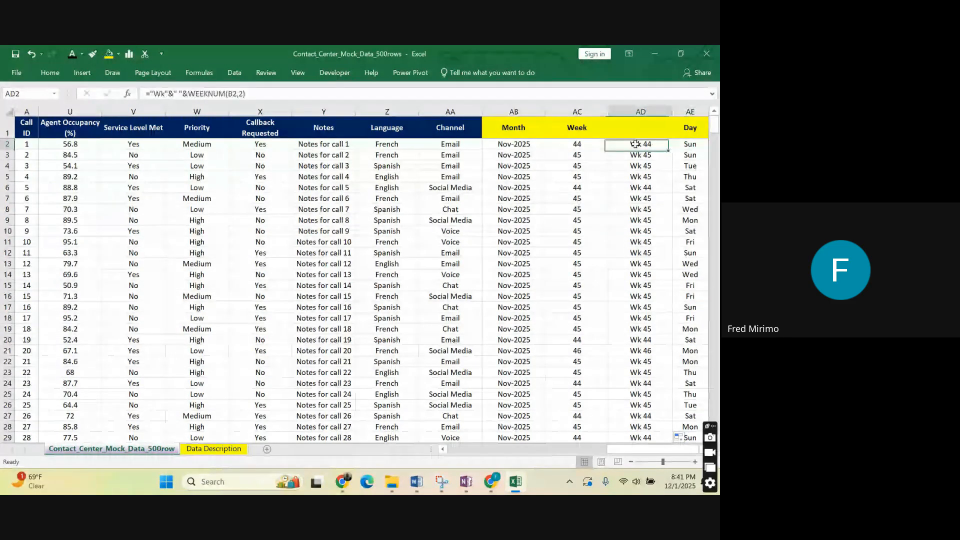
{"action": "left_click", "coordinate": [587, 143]}
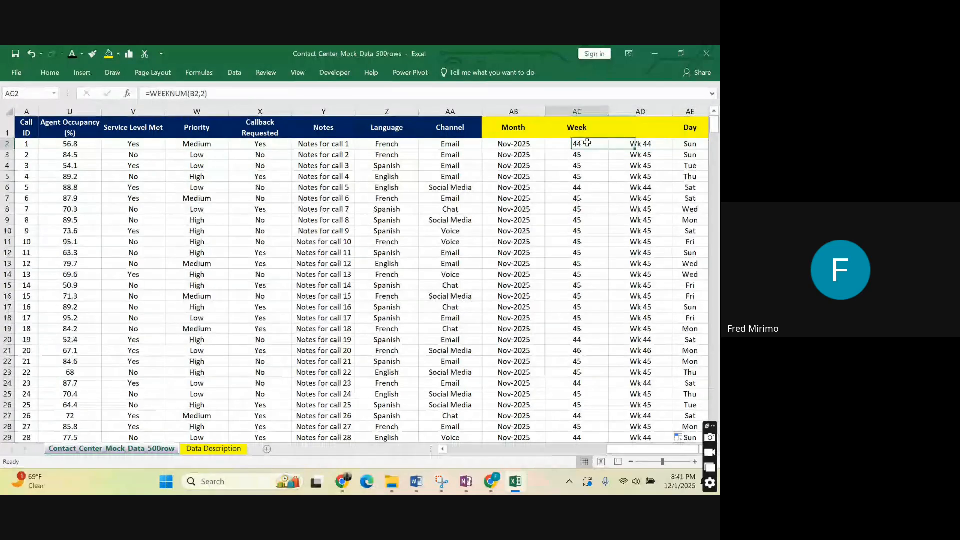
{"action": "left_click_drag", "start_coordinate": [616, 450], "coordinate": [622, 440]}
{"action": "left_click", "coordinate": [524, 144]}
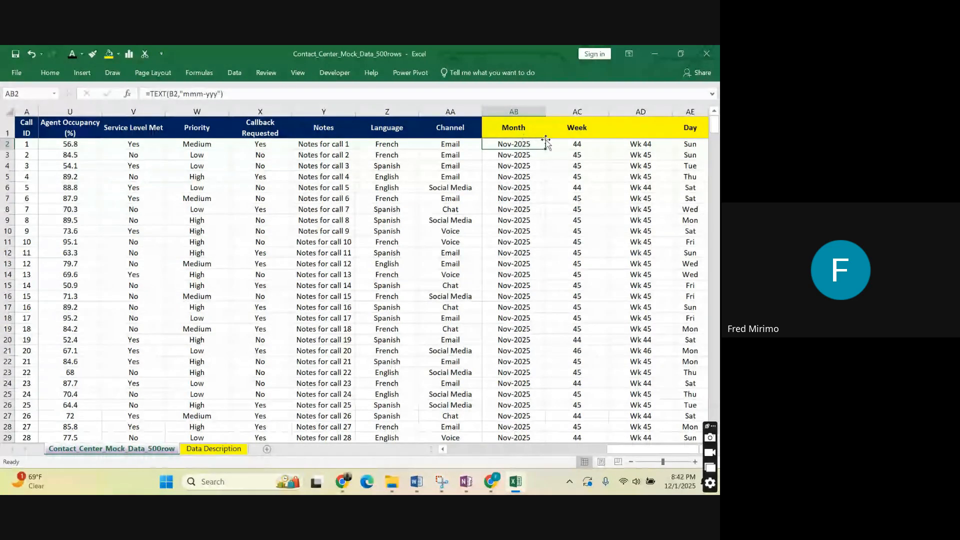
{"action": "key", "text": "Right"}
{"action": "key", "text": "Right"}
{"action": "key", "text": "Right"}
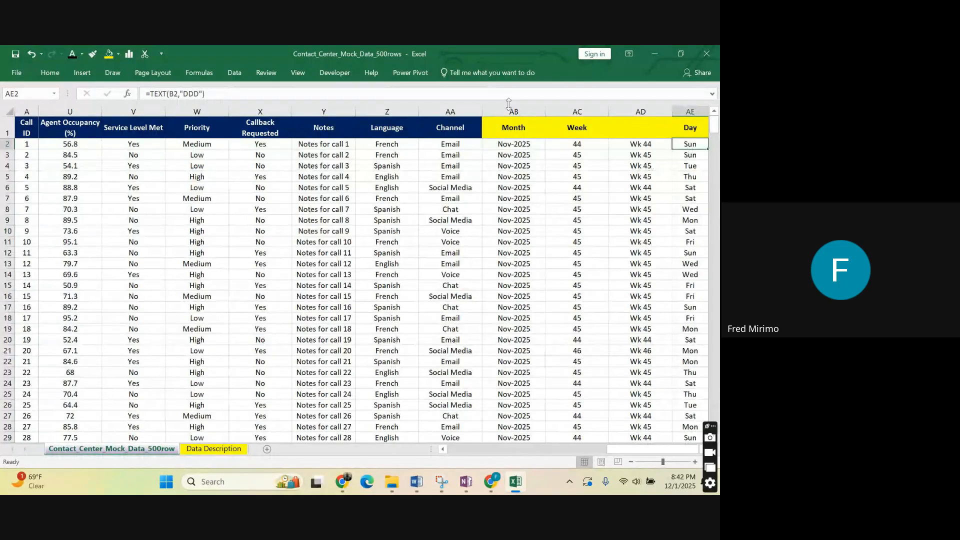
Highlight the derived columns AB through AE and look back over the original call data columns.
{"action": "left_click", "coordinate": [640, 111]}
{"action": "left_click", "coordinate": [508, 109]}
{"action": "left_click_drag", "start_coordinate": [507, 109], "coordinate": [690, 127]}
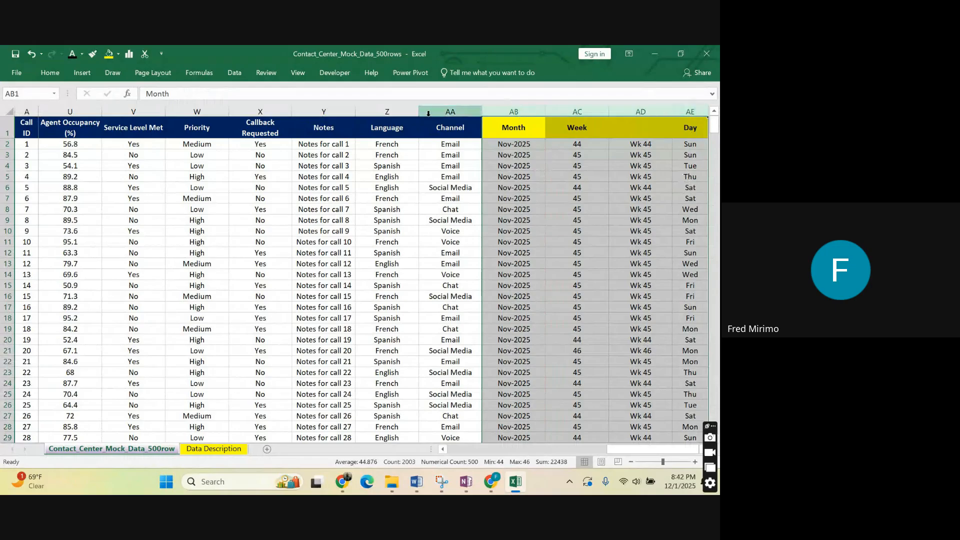
{"action": "left_click_drag", "start_coordinate": [628, 449], "coordinate": [506, 447]}
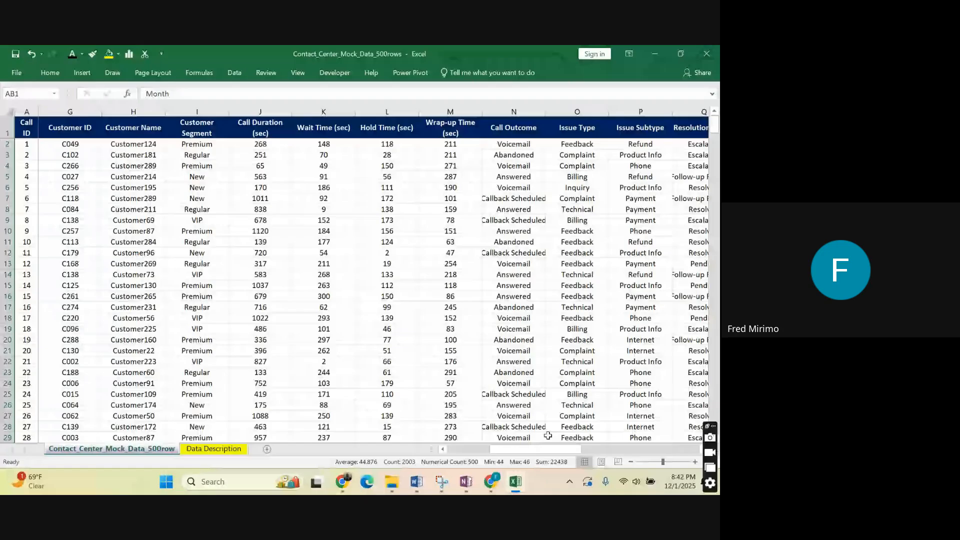
{"action": "left_click_drag", "start_coordinate": [555, 449], "coordinate": [671, 449]}
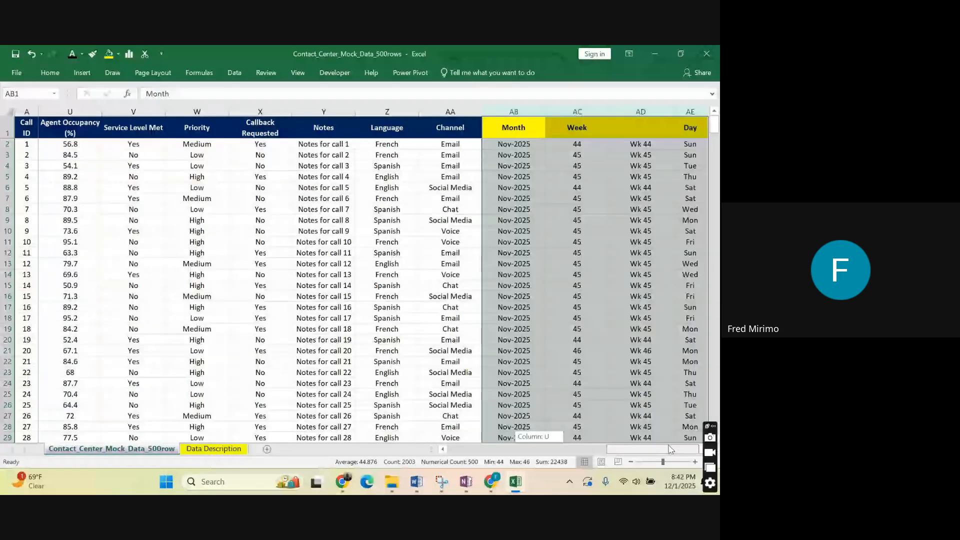
{"action": "left_click", "coordinate": [625, 241]}
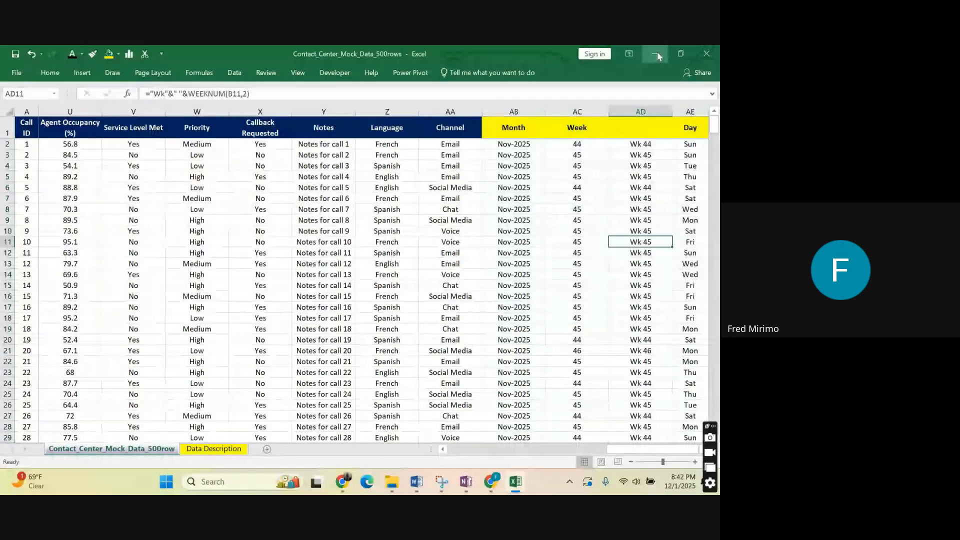
Delete the Day column AE beside the week labels.
{"action": "left_click", "coordinate": [636, 130]}
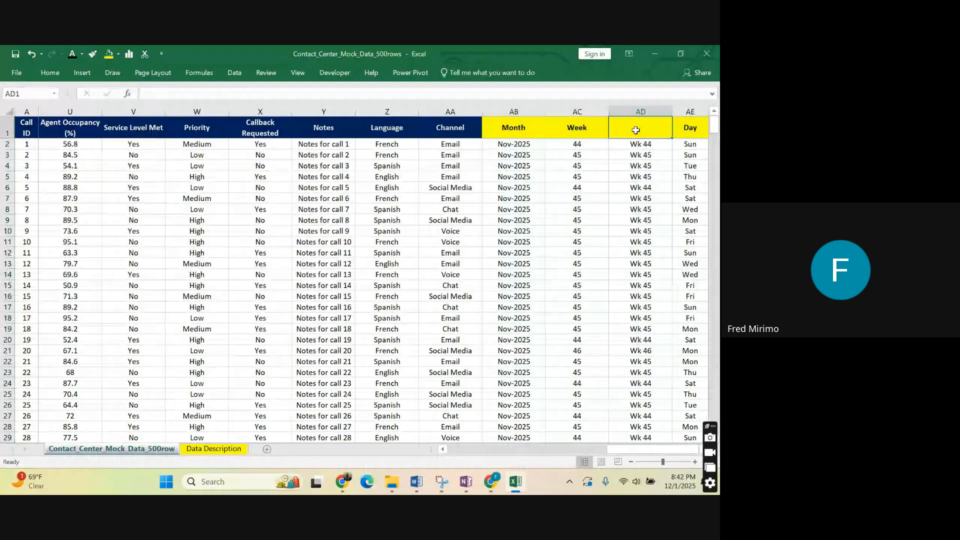
{"action": "left_click", "coordinate": [689, 110]}
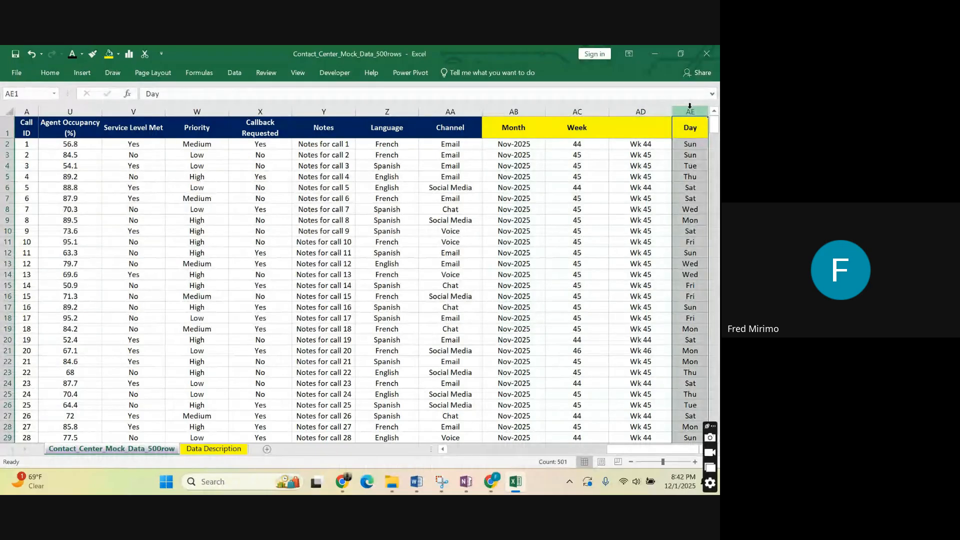
{"action": "key", "text": "Delete"}
{"action": "left_click", "coordinate": [663, 188]}
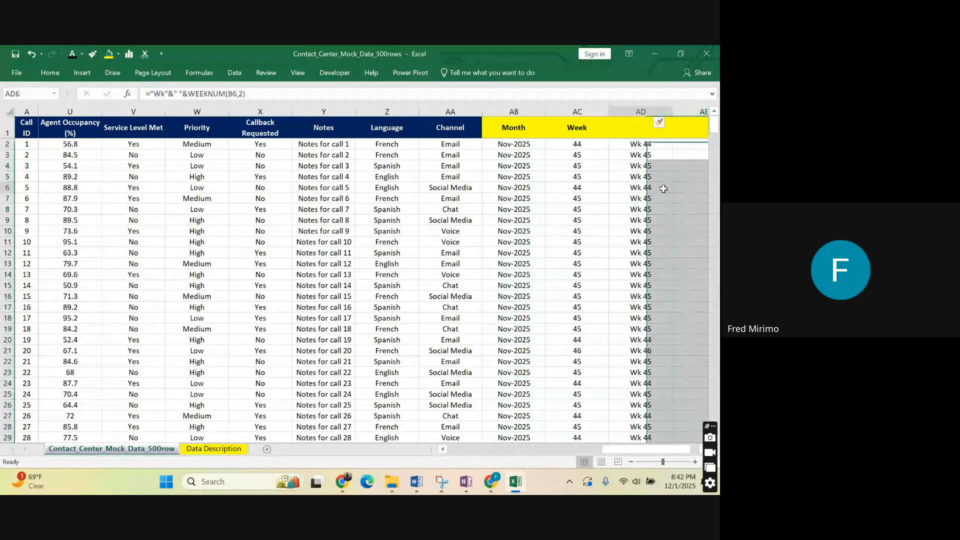
Enter "Wk" as the header of the week label column in AD1.
{"action": "left_click", "coordinate": [620, 125]}
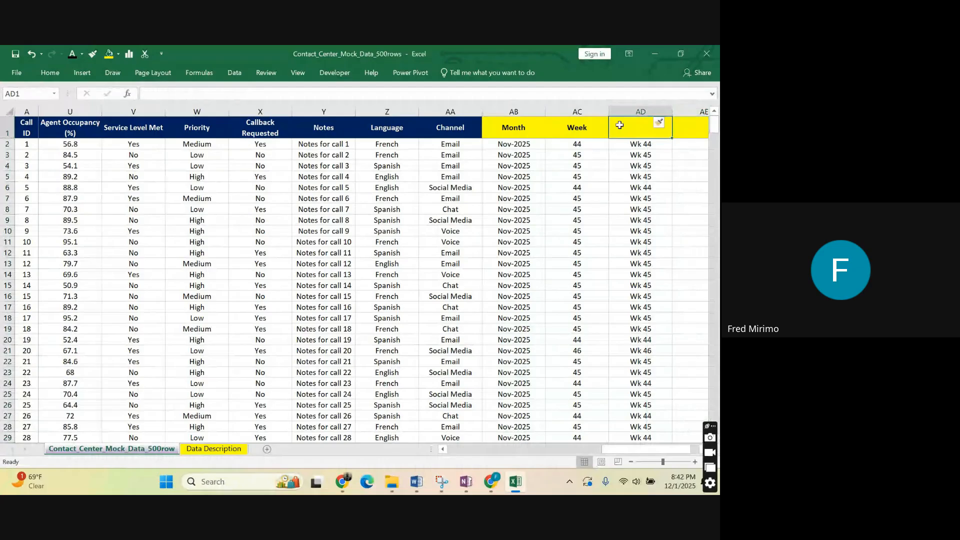
{"action": "type", "text": "Wk"}
{"action": "left_click", "coordinate": [628, 156]}
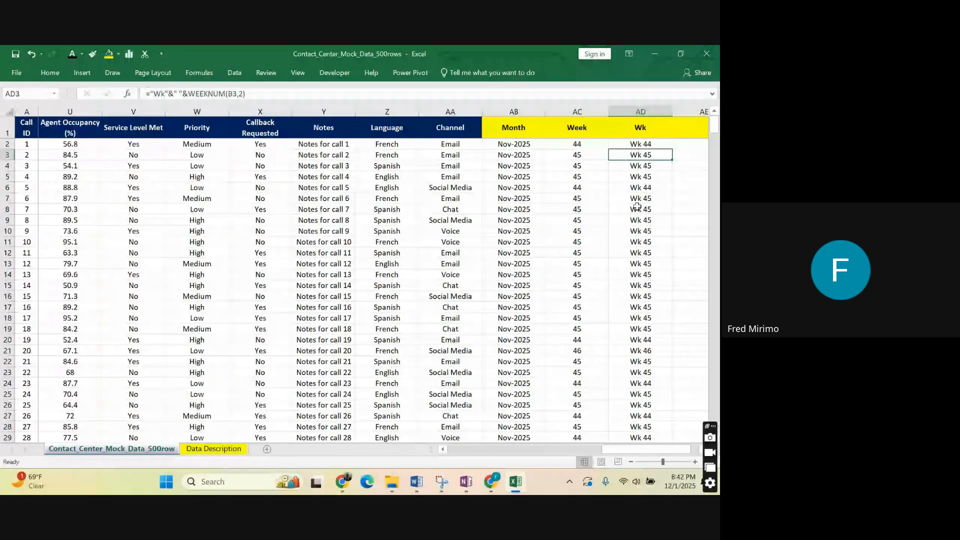
Examine the call times in the Time column C, checking the values in several of the first ten rows.
{"action": "left_click", "coordinate": [637, 209]}
{"action": "left_click_drag", "start_coordinate": [631, 449], "coordinate": [114, 210]}
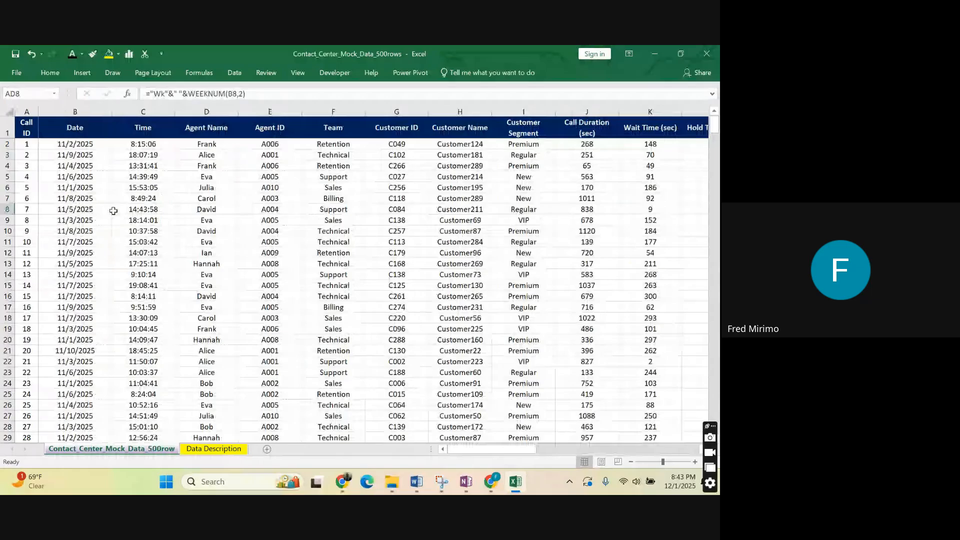
{"action": "left_click", "coordinate": [137, 143]}
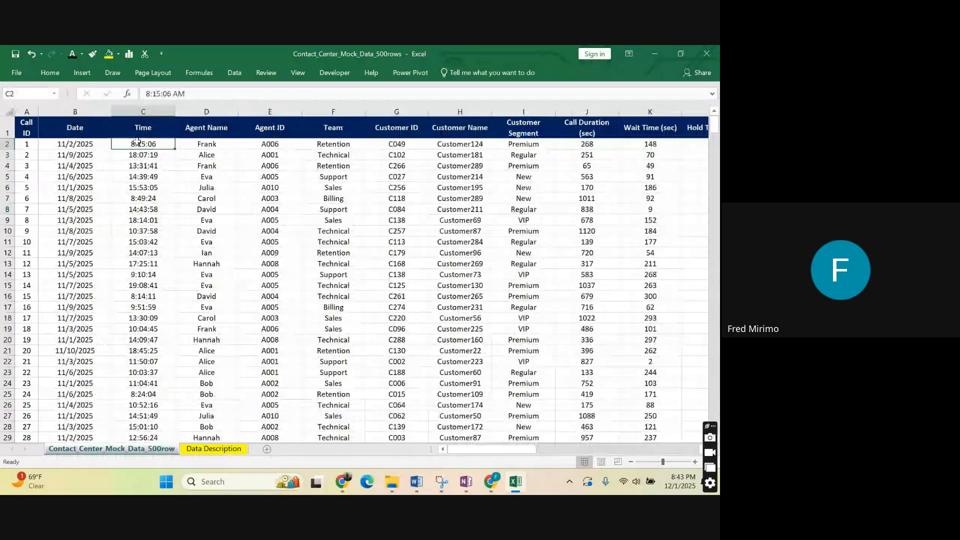
{"action": "left_click", "coordinate": [142, 242]}
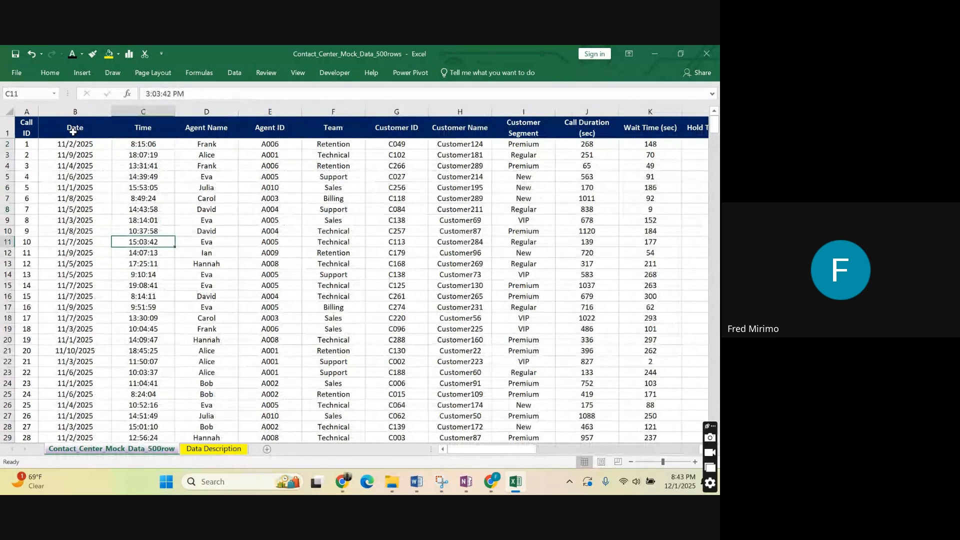
{"action": "left_click", "coordinate": [146, 176]}
{"action": "left_click", "coordinate": [146, 144]}
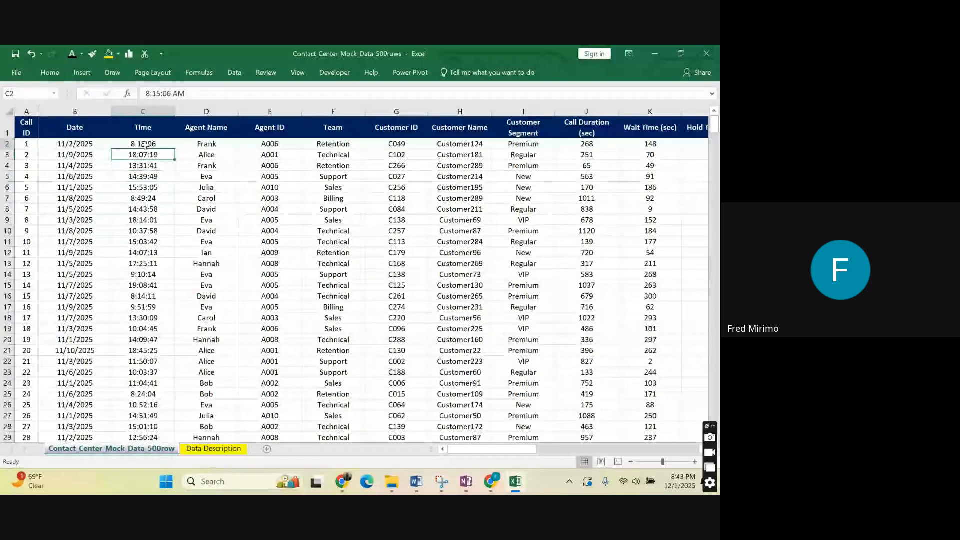
{"action": "key", "text": "Down"}
{"action": "key", "text": "Down"}
{"action": "key", "text": "Down"}
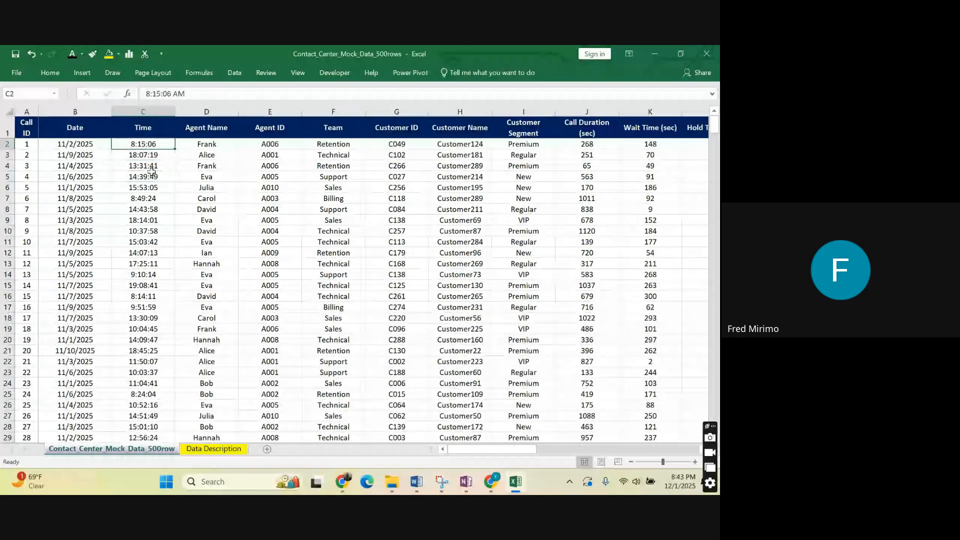
{"action": "left_click", "coordinate": [155, 146]}
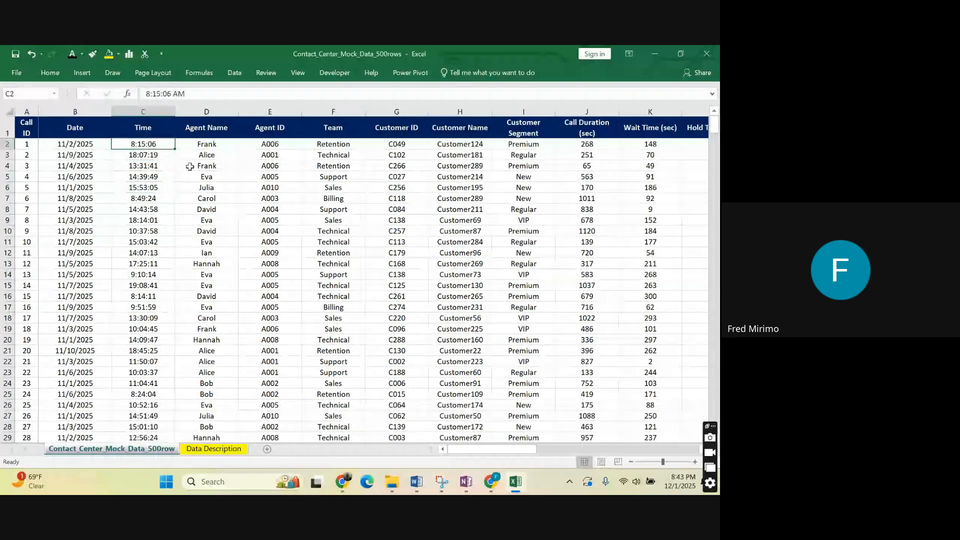
{"action": "left_click", "coordinate": [146, 199]}
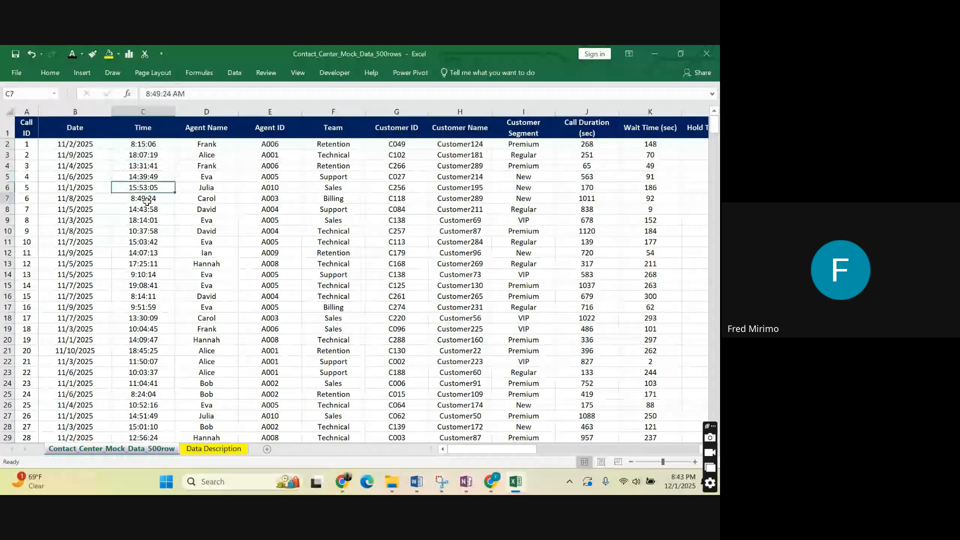
Examine the hour, minute and second parts of the first call time in cell C2 of the Time column.
{"action": "left_click", "coordinate": [143, 145]}
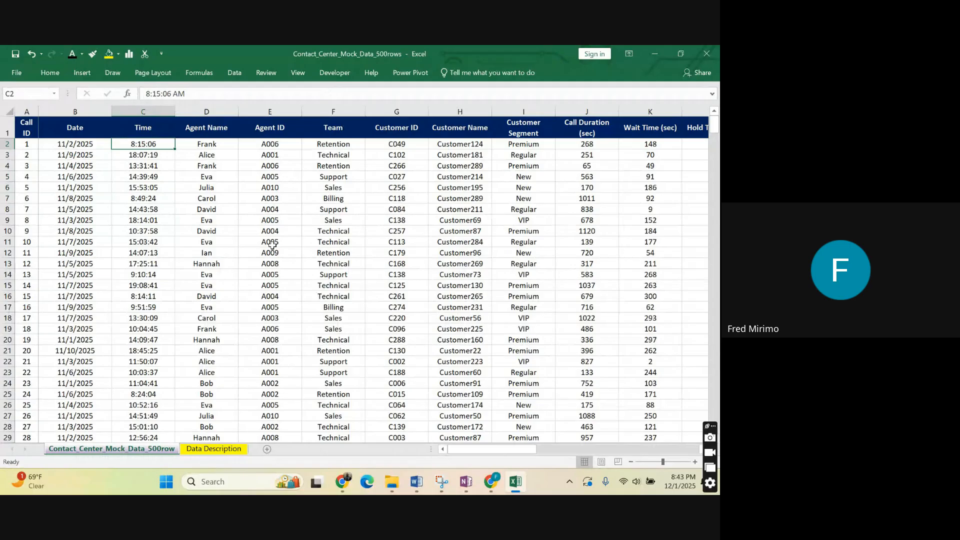
{"action": "left_click", "coordinate": [160, 90]}
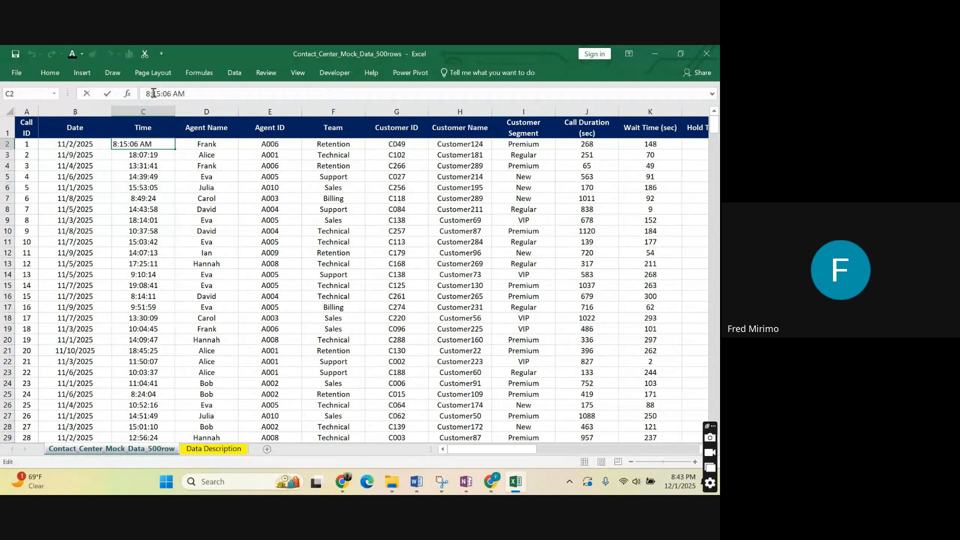
{"action": "left_click_drag", "start_coordinate": [146, 93], "coordinate": [195, 94]}
{"action": "key", "text": "Escape"}
{"action": "mouse_move", "coordinate": [163, 94]}
{"action": "left_mouse_down"}
{"action": "mouse_move", "coordinate": [151, 92]}
{"action": "mouse_move", "coordinate": [161, 93]}
{"action": "left_mouse_up"}
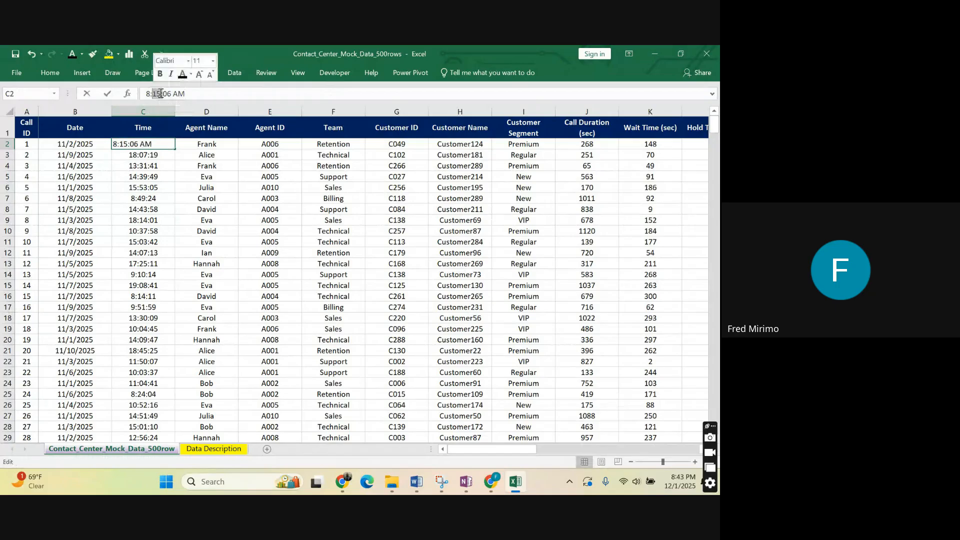
{"action": "left_click", "coordinate": [175, 214]}
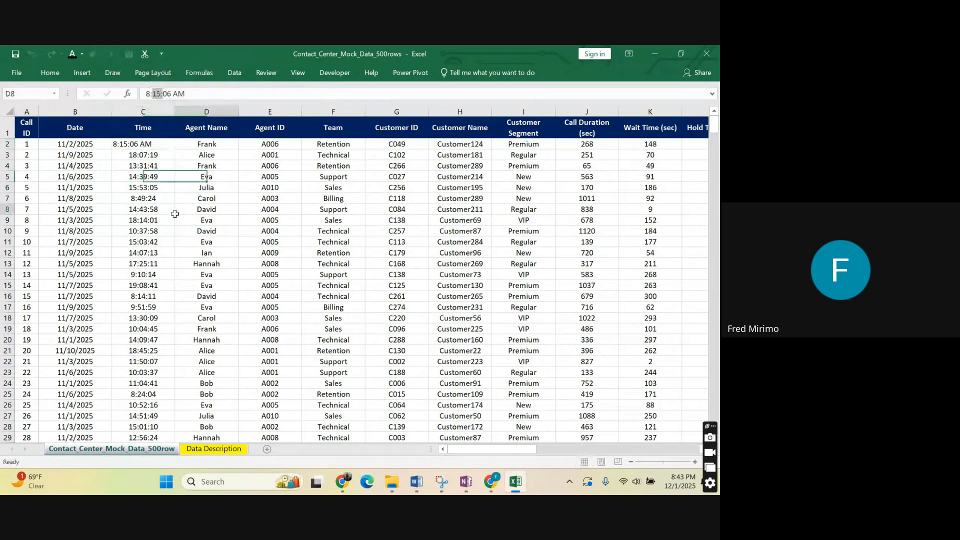
{"action": "left_click", "coordinate": [165, 144]}
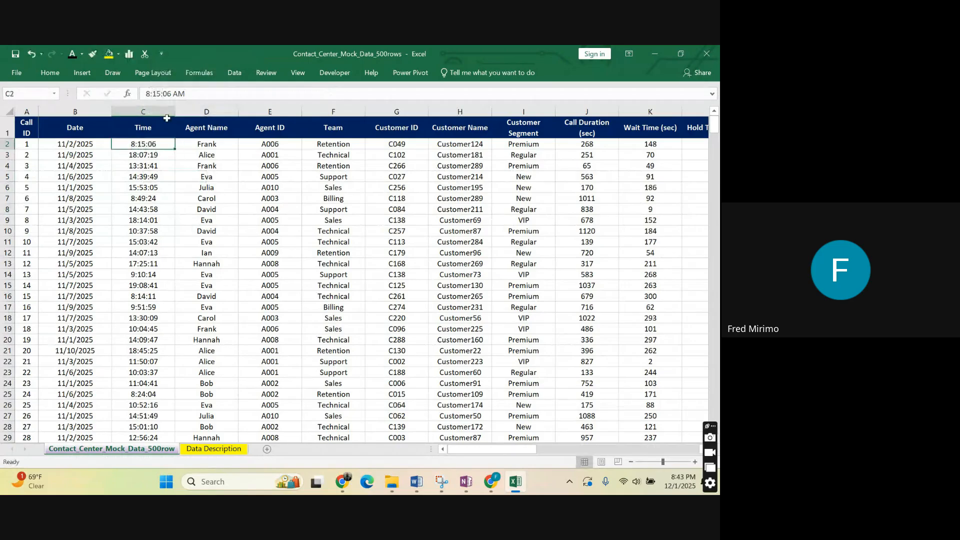
{"action": "left_click", "coordinate": [164, 93]}
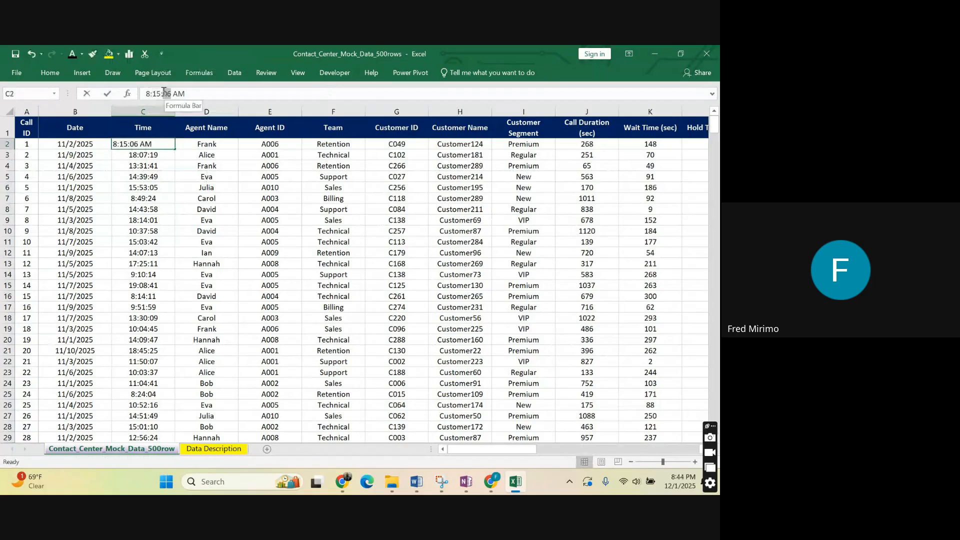
{"action": "left_click", "coordinate": [169, 208]}
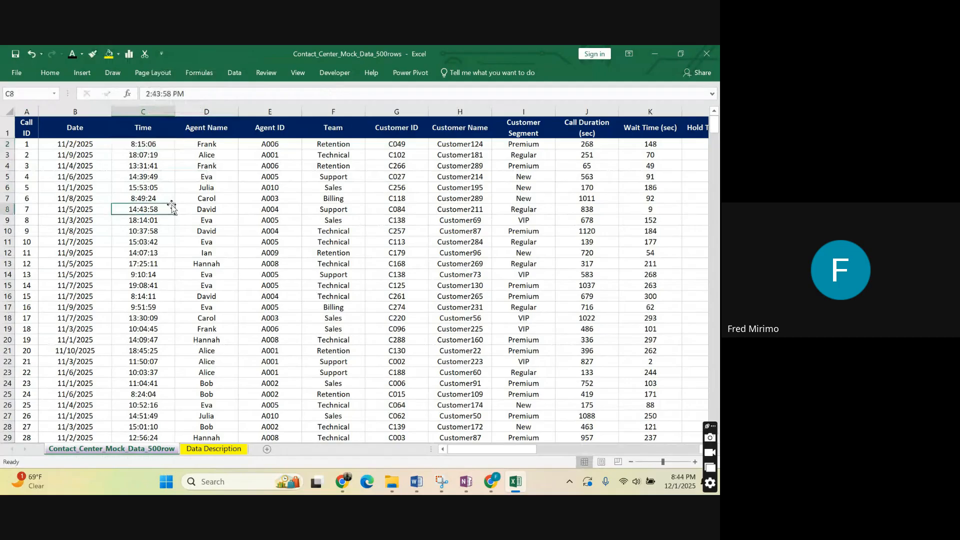
{"action": "left_click", "coordinate": [159, 199]}
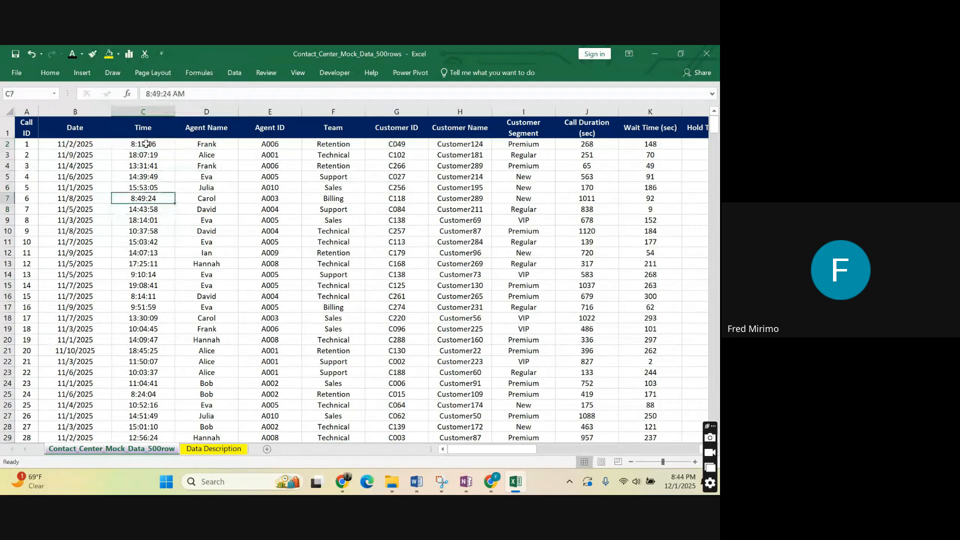
{"action": "left_click", "coordinate": [508, 219]}
{"action": "left_click", "coordinate": [141, 146]}
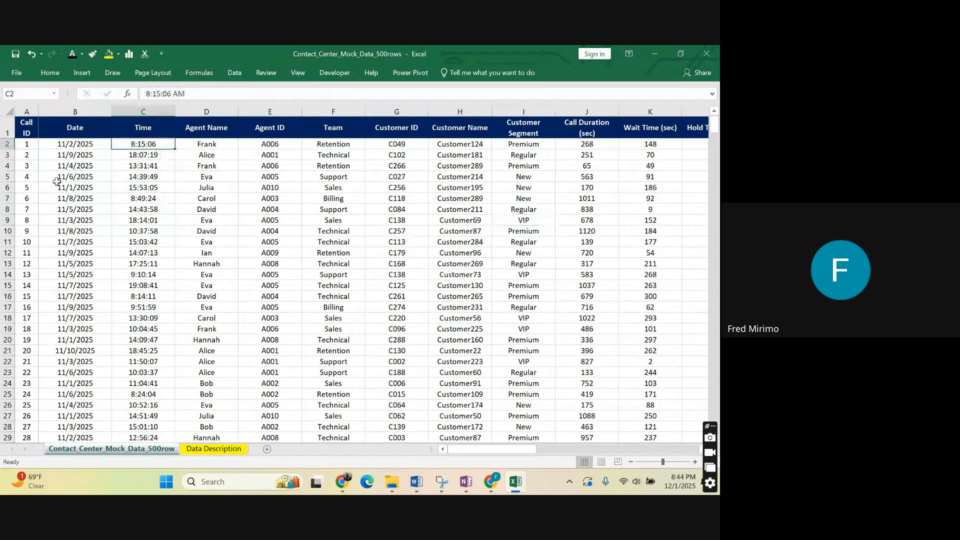
Delete the empty column AE between the Wk and Day columns.
{"action": "left_click_drag", "start_coordinate": [493, 450], "coordinate": [496, 454]}
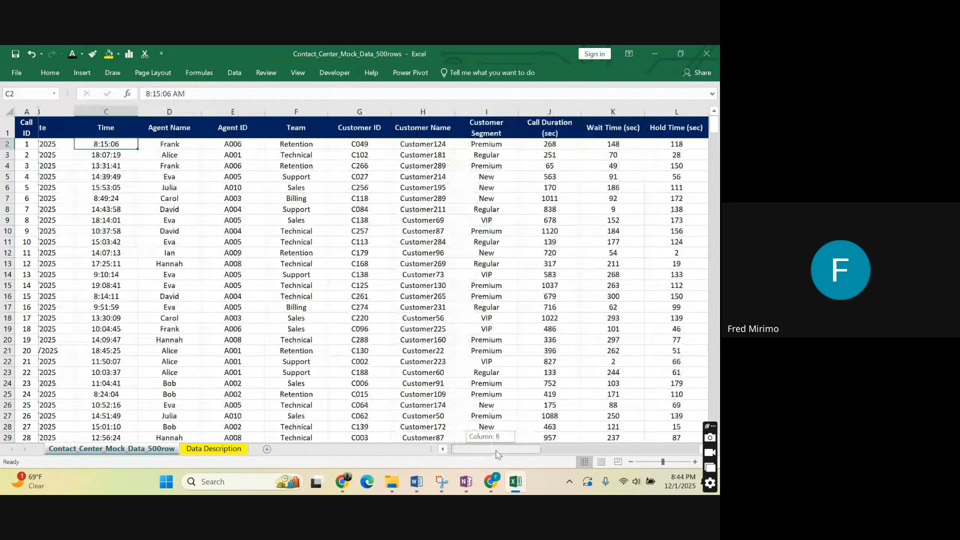
{"action": "left_click_drag", "start_coordinate": [496, 453], "coordinate": [654, 228]}
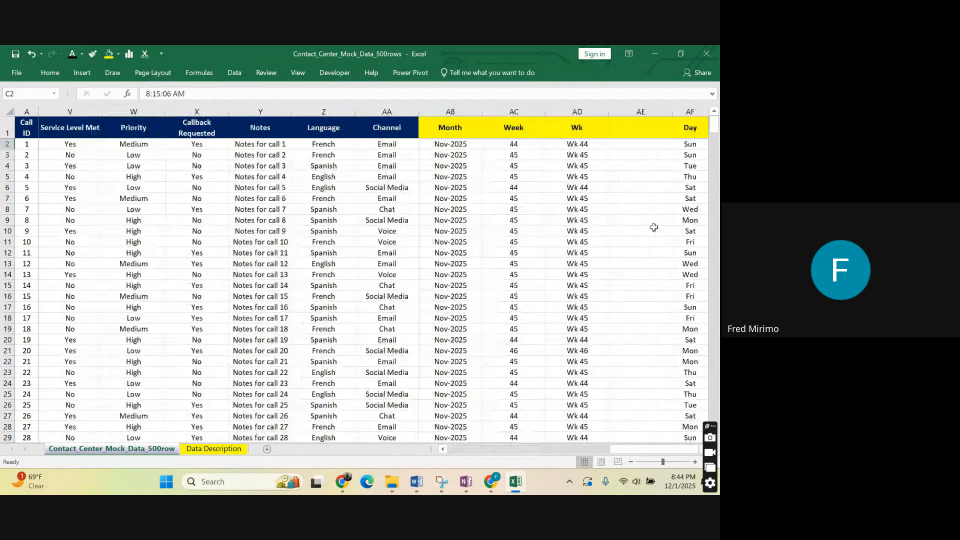
{"action": "right_click", "coordinate": [632, 112]}
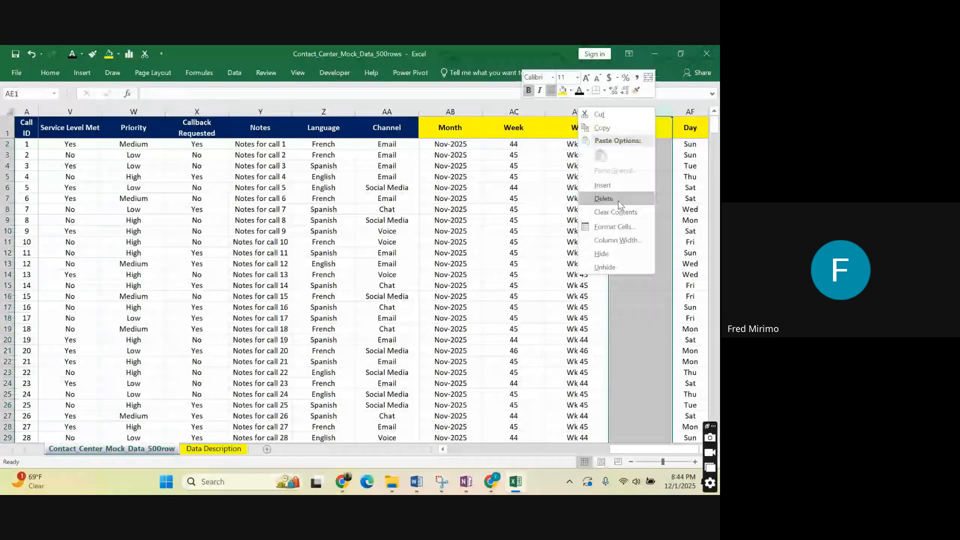
{"action": "left_click", "coordinate": [618, 199]}
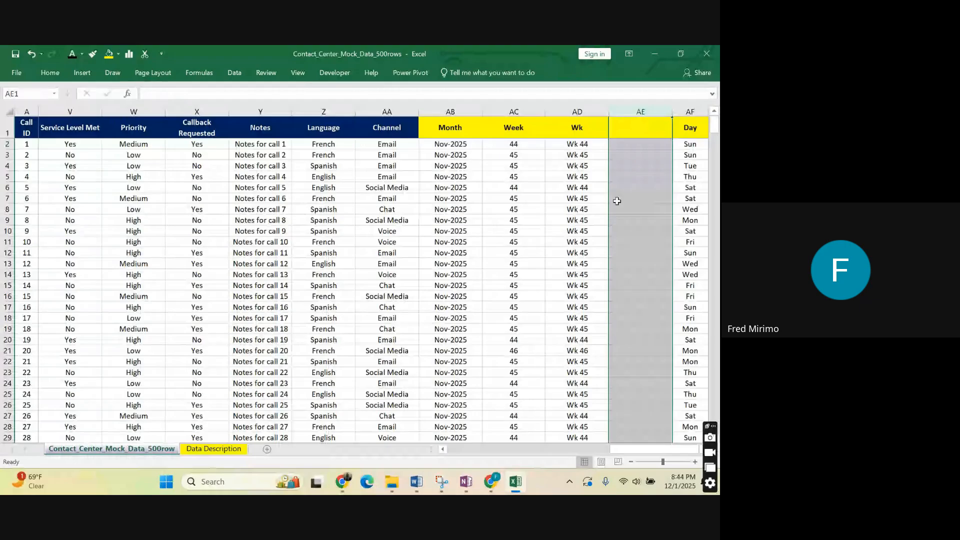
Enter "Hour" as the header of a new column in AF1, beside the Day column.
{"action": "left_click", "coordinate": [663, 125]}
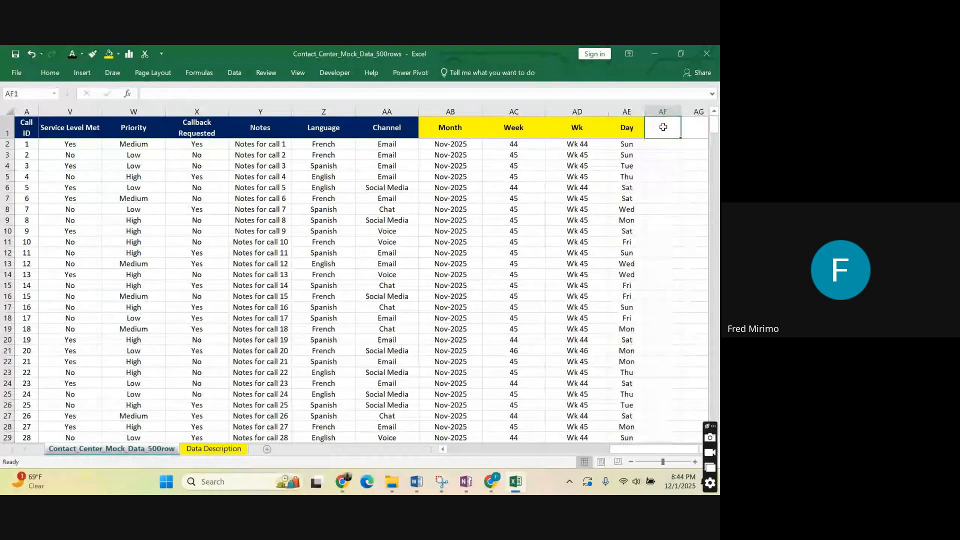
{"action": "type", "text": "Ho"}
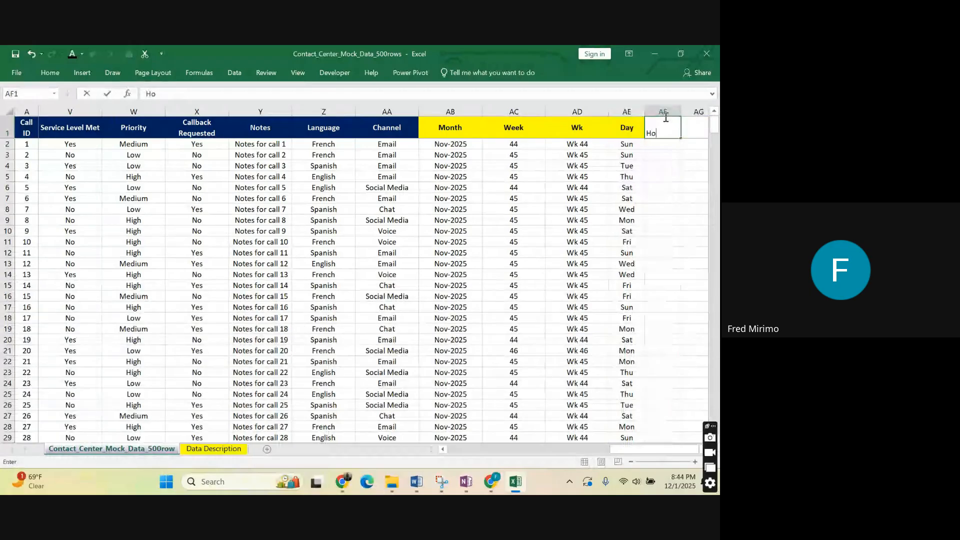
{"action": "type", "text": "ur"}
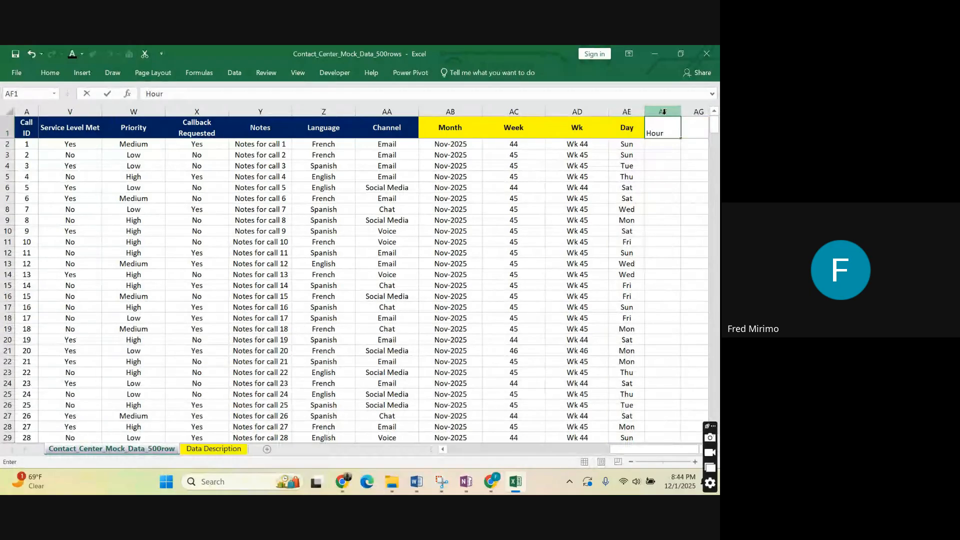
Extract the hour of the first call's time in AF2 with the formula =HOUR(C2).
{"action": "left_click", "coordinate": [660, 144]}
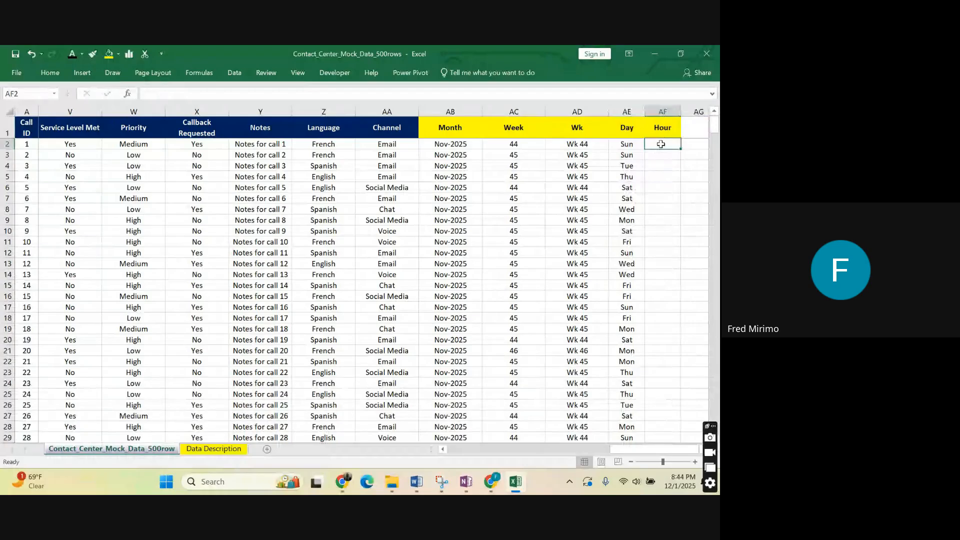
{"action": "type", "text": "=ho"}
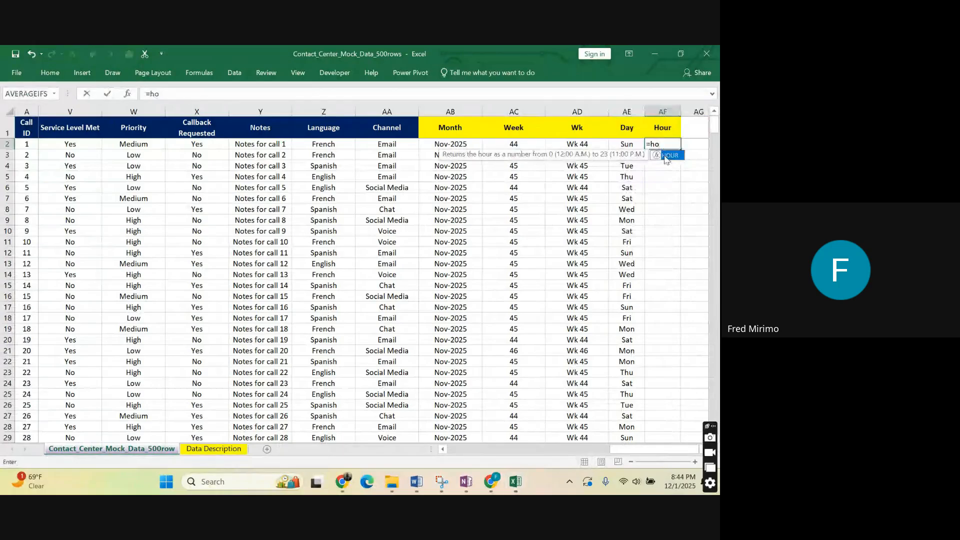
{"action": "double_click", "coordinate": [667, 156]}
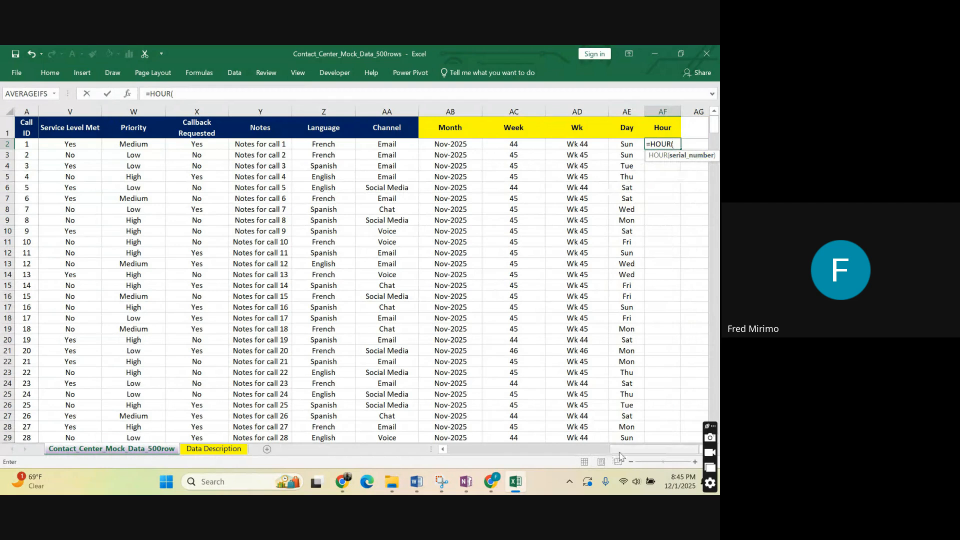
{"action": "left_click_drag", "start_coordinate": [618, 455], "coordinate": [459, 452]}
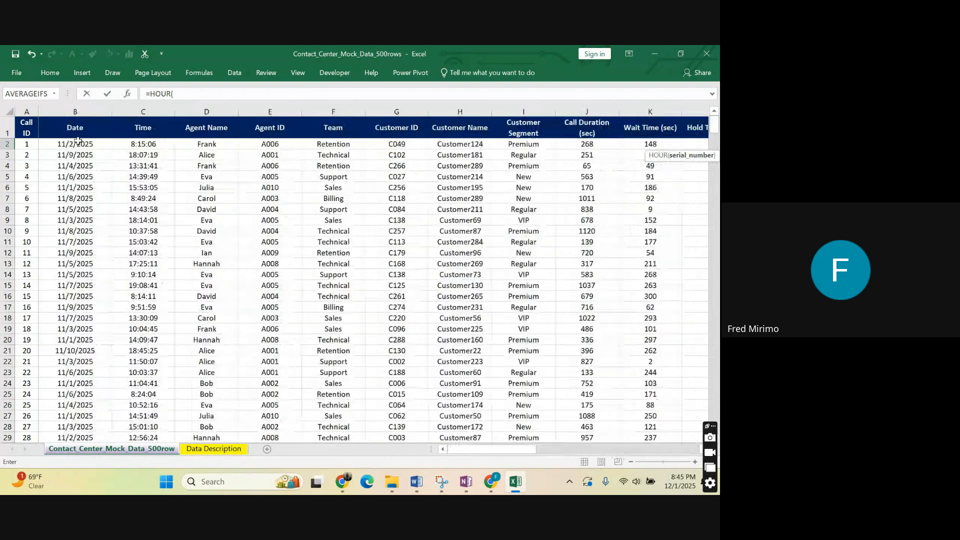
{"action": "left_click", "coordinate": [78, 141]}
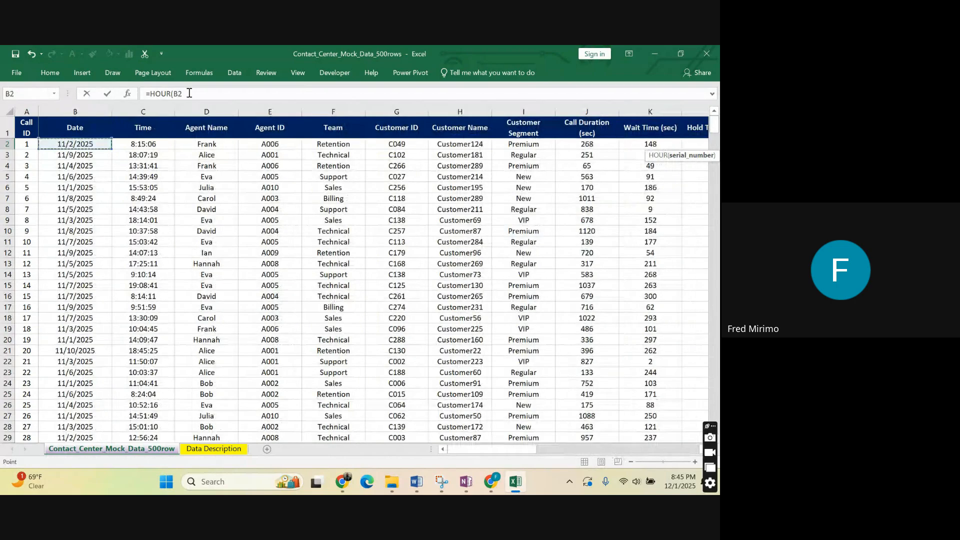
{"action": "left_click", "coordinate": [189, 92]}
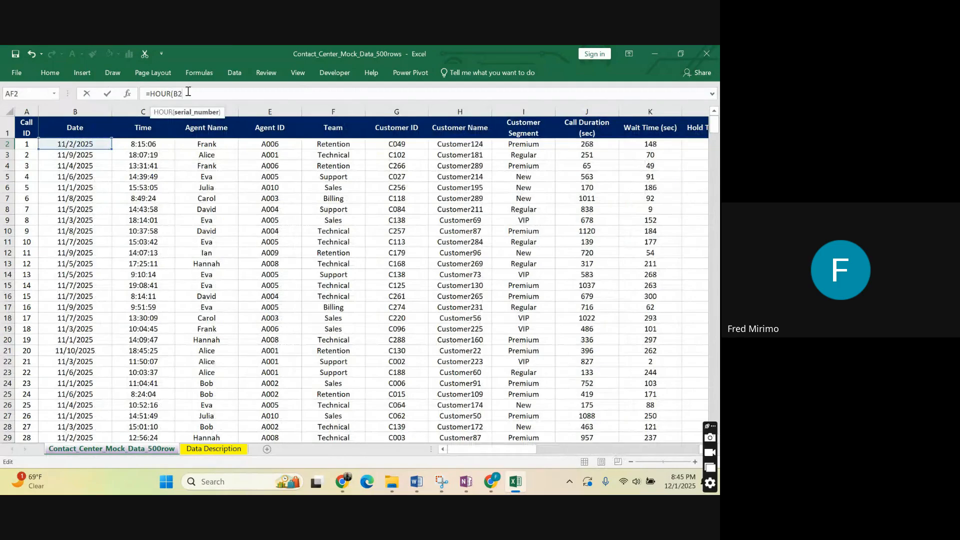
{"action": "type", "text": ")"}
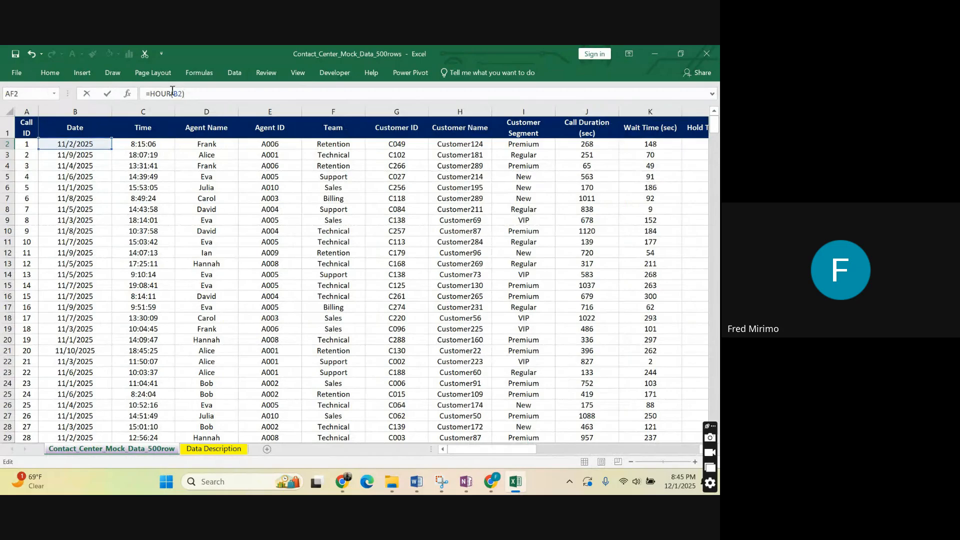
{"action": "left_click", "coordinate": [179, 92]}
{"action": "key", "text": "BackSpace"}
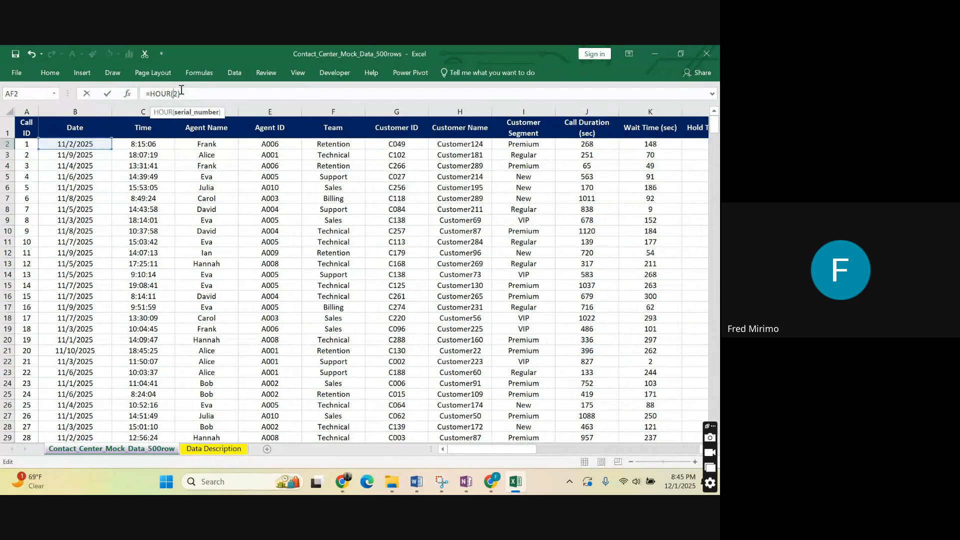
{"action": "type", "text": "c2"}
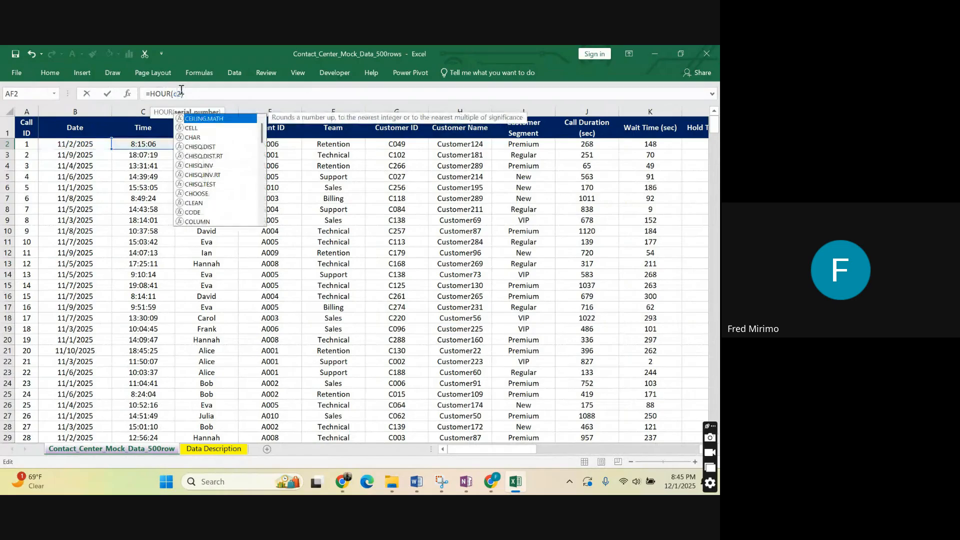
{"action": "type", "text": ")"}
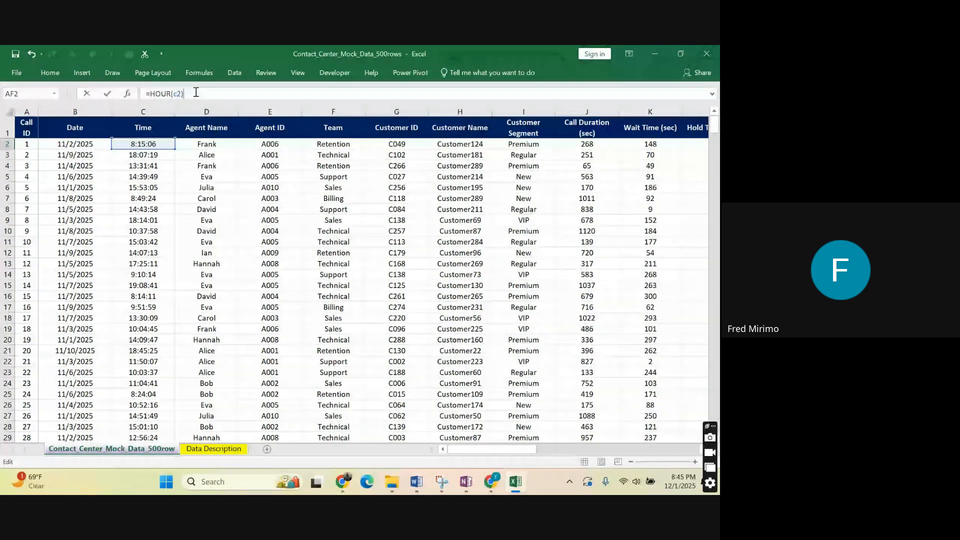
{"action": "key", "text": "Return"}
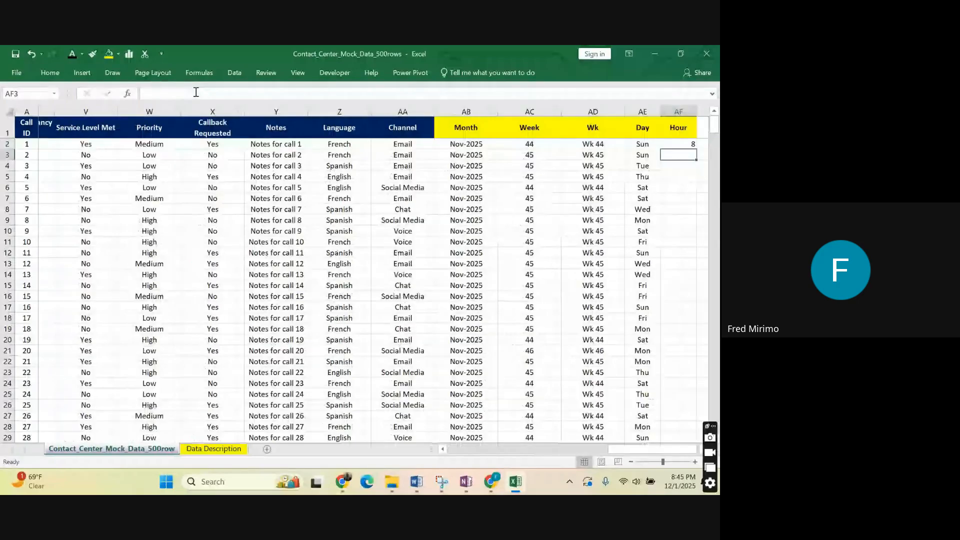
Center the hour value in cell AF2 horizontally.
{"action": "scroll", "coordinate": [685, 133], "scroll_direction": "right", "scroll_amount": 1}
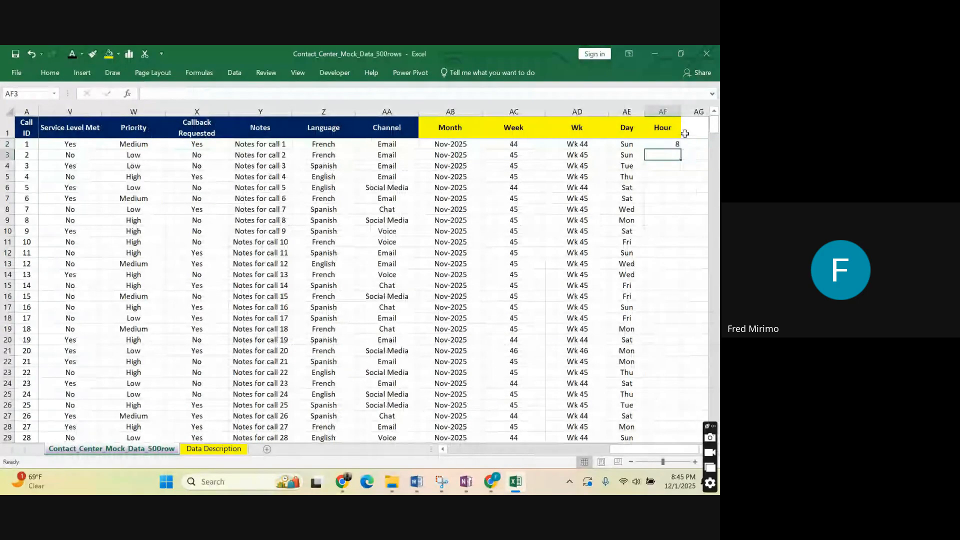
{"action": "key", "text": "Up"}
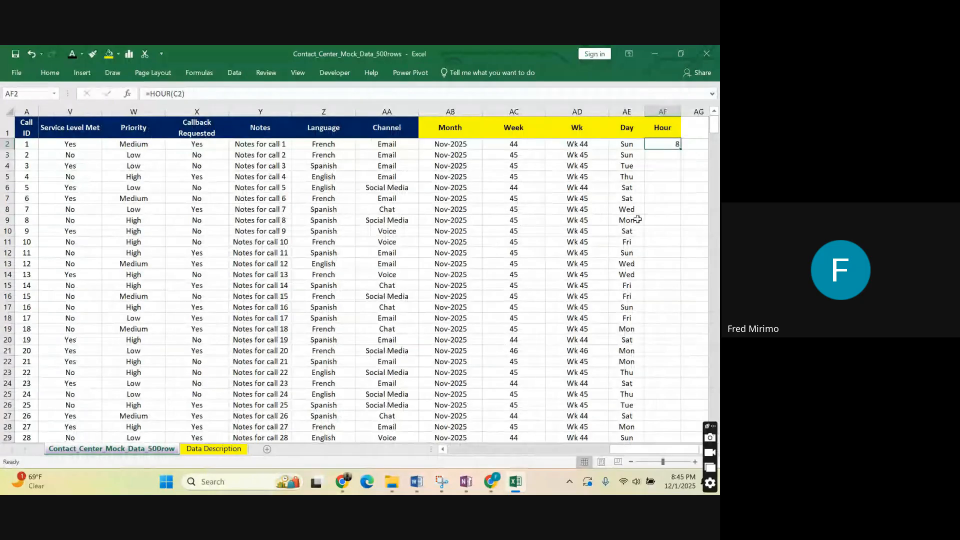
{"action": "left_click", "coordinate": [50, 73]}
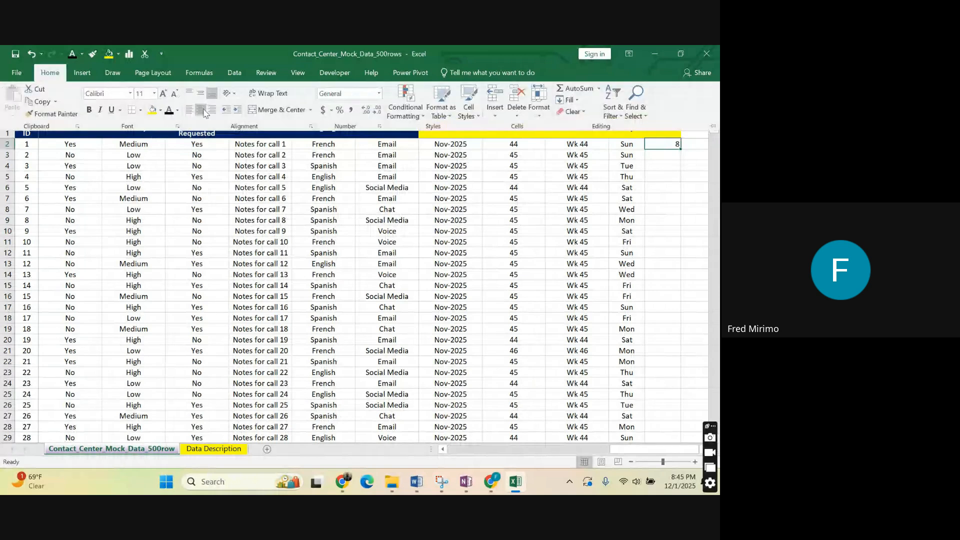
{"action": "left_click", "coordinate": [661, 163]}
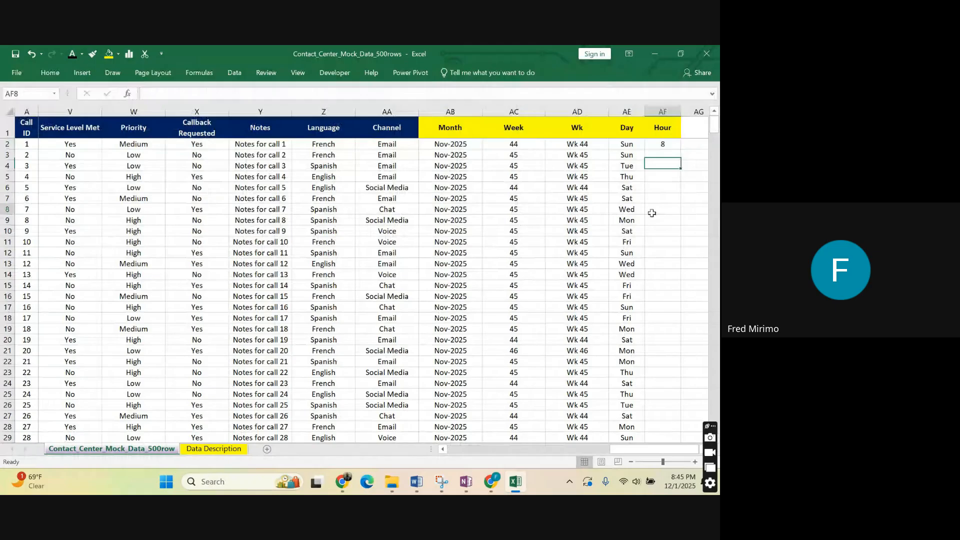
Examine the hour value and its formula in AF2, comparing it with the blank cells below in the Hour column.
{"action": "left_click", "coordinate": [659, 146]}
{"action": "left_click", "coordinate": [655, 208]}
{"action": "left_click", "coordinate": [664, 144]}
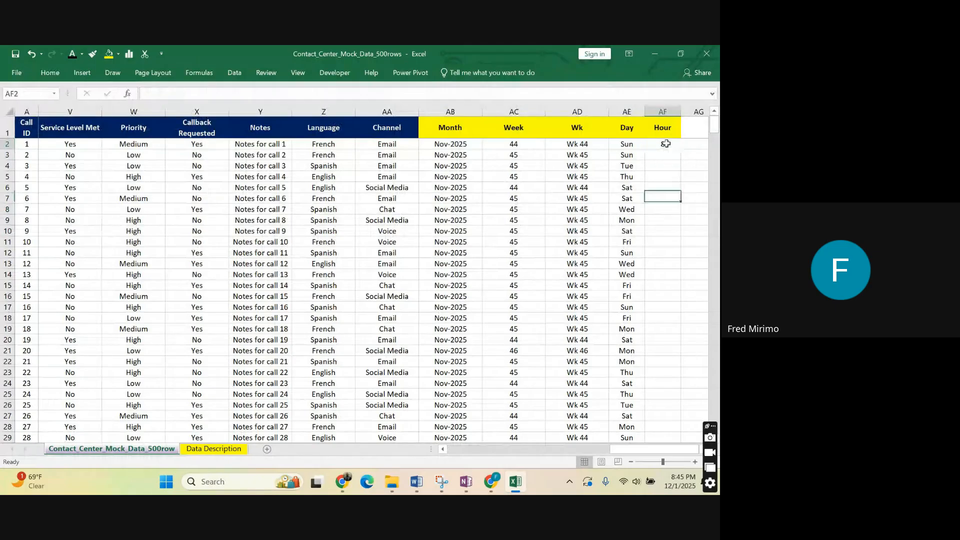
{"action": "left_click", "coordinate": [664, 175]}
{"action": "left_click", "coordinate": [663, 144]}
{"action": "left_click", "coordinate": [663, 199]}
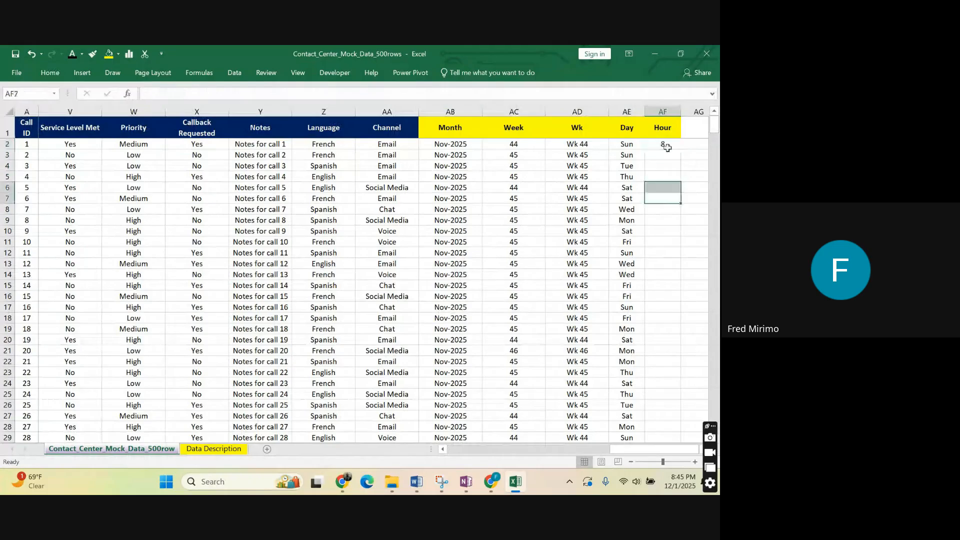
{"action": "left_click", "coordinate": [666, 145]}
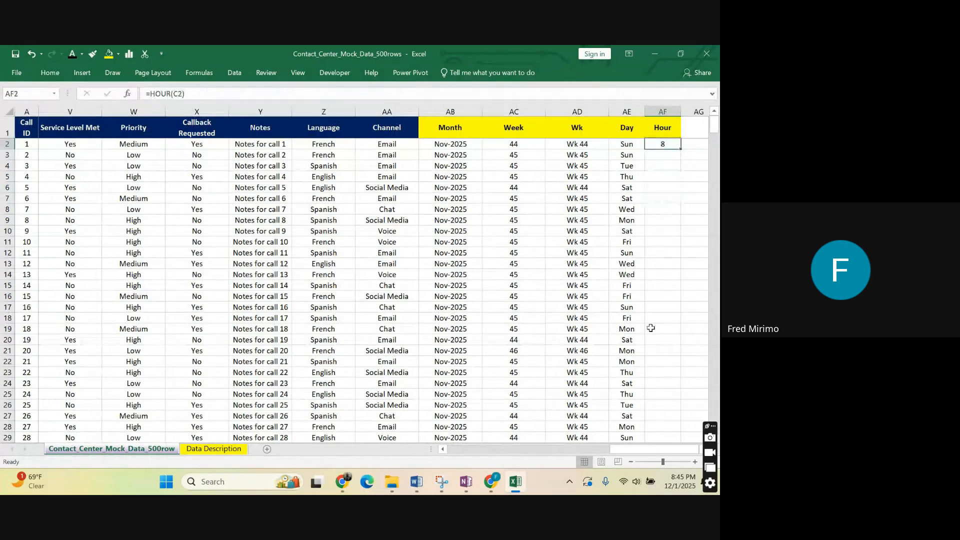
{"action": "left_click", "coordinate": [654, 209]}
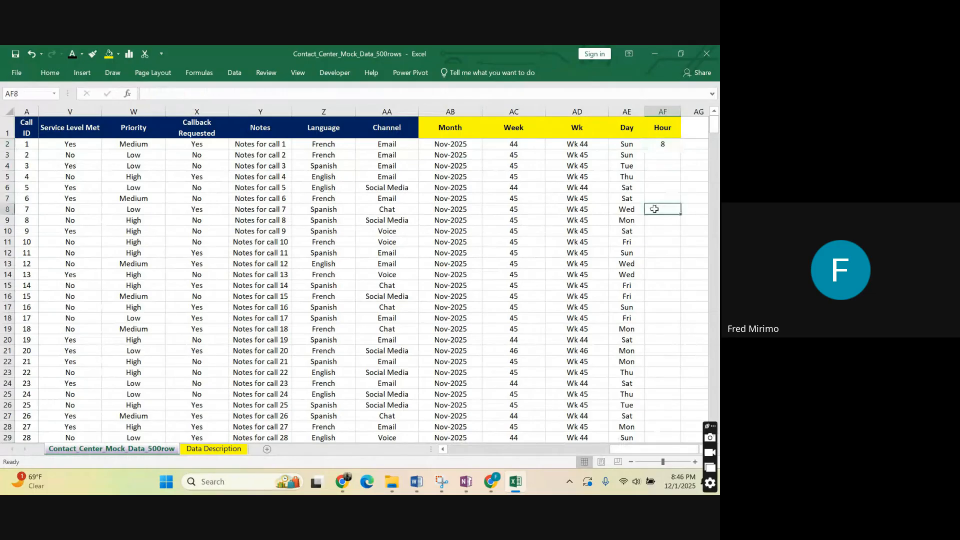
{"action": "left_click", "coordinate": [667, 144]}
{"action": "left_click", "coordinate": [669, 205]}
{"action": "left_click", "coordinate": [666, 144]}
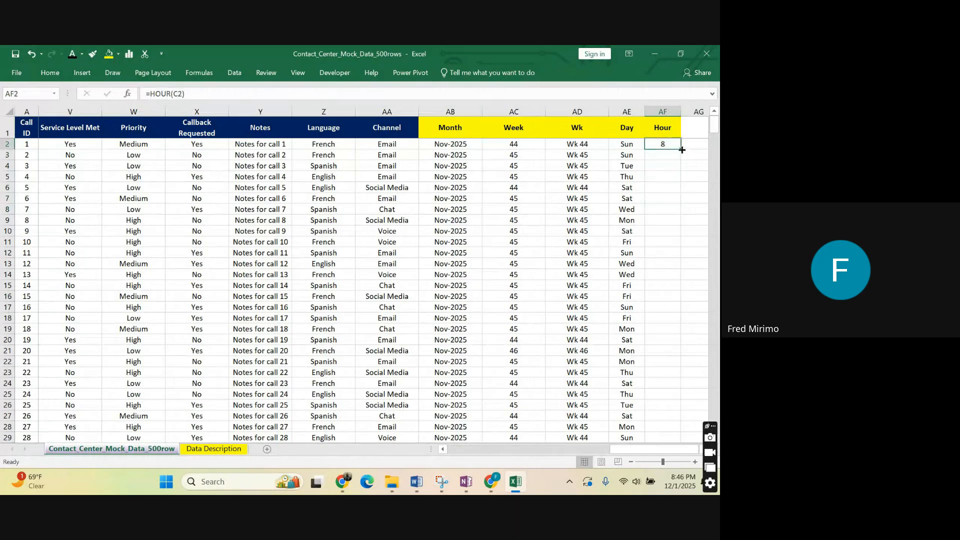
Fill the hour formula in AF2 down the Hour column and check the results against the Time column.
{"action": "double_click", "coordinate": [681, 149]}
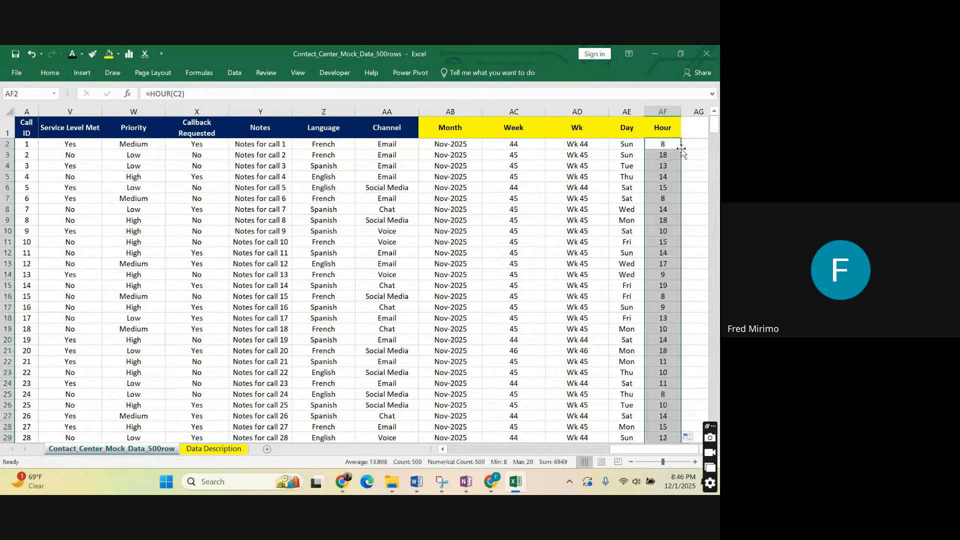
{"action": "left_click", "coordinate": [671, 163]}
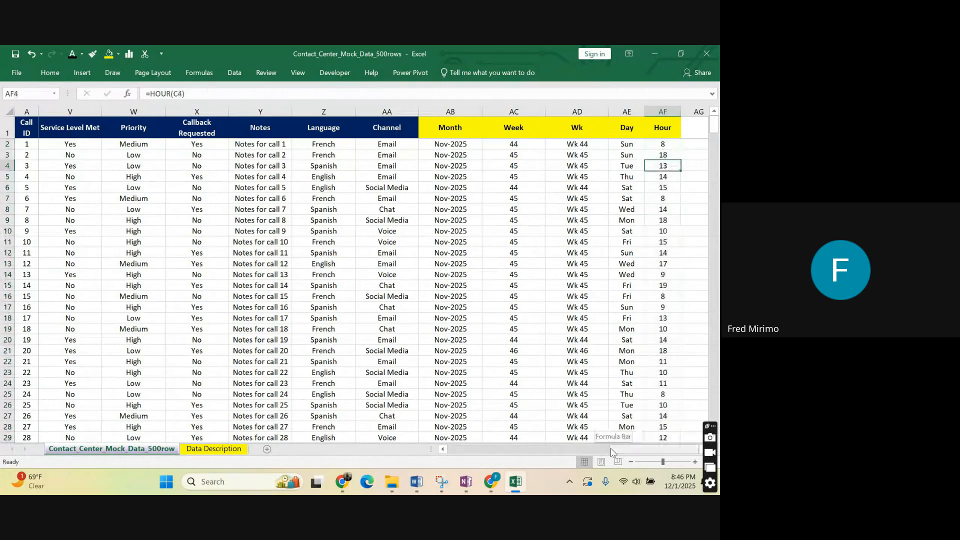
{"action": "left_click_drag", "start_coordinate": [614, 449], "coordinate": [592, 449]}
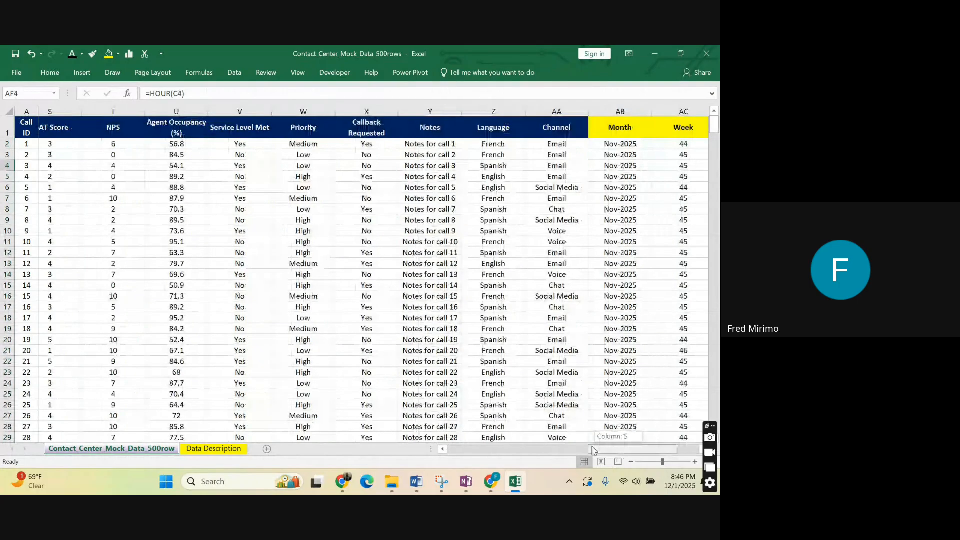
{"action": "left_click_drag", "start_coordinate": [592, 449], "coordinate": [453, 449]}
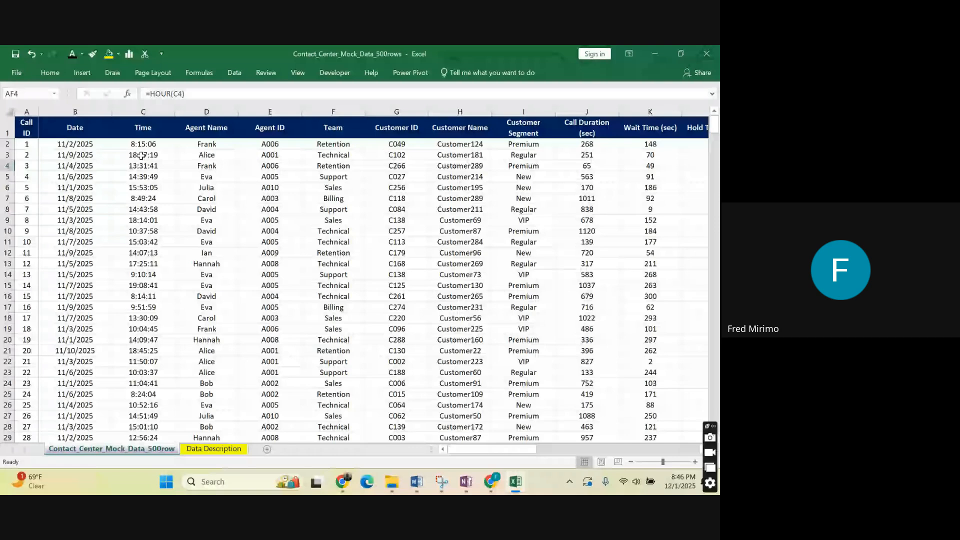
{"action": "left_click", "coordinate": [136, 156]}
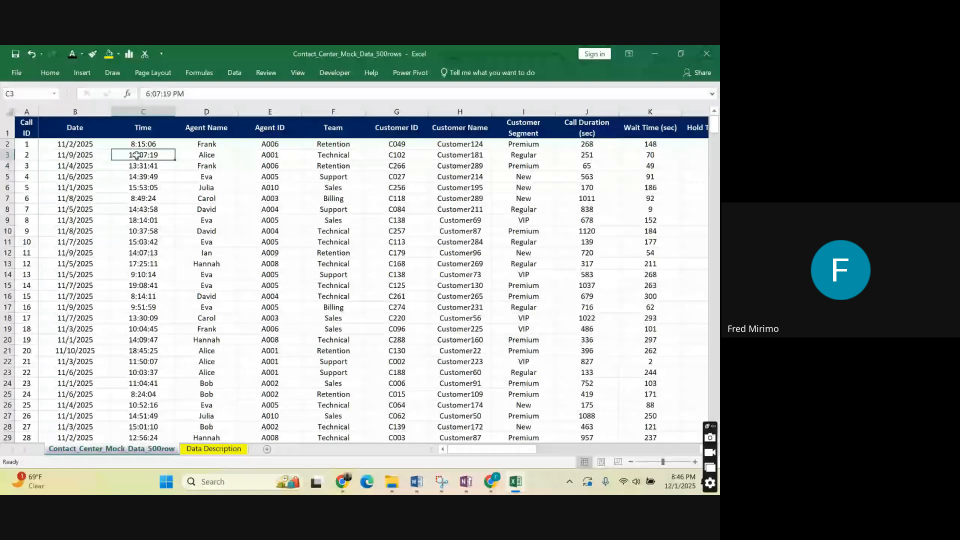
{"action": "left_click_drag", "start_coordinate": [521, 449], "coordinate": [684, 449]}
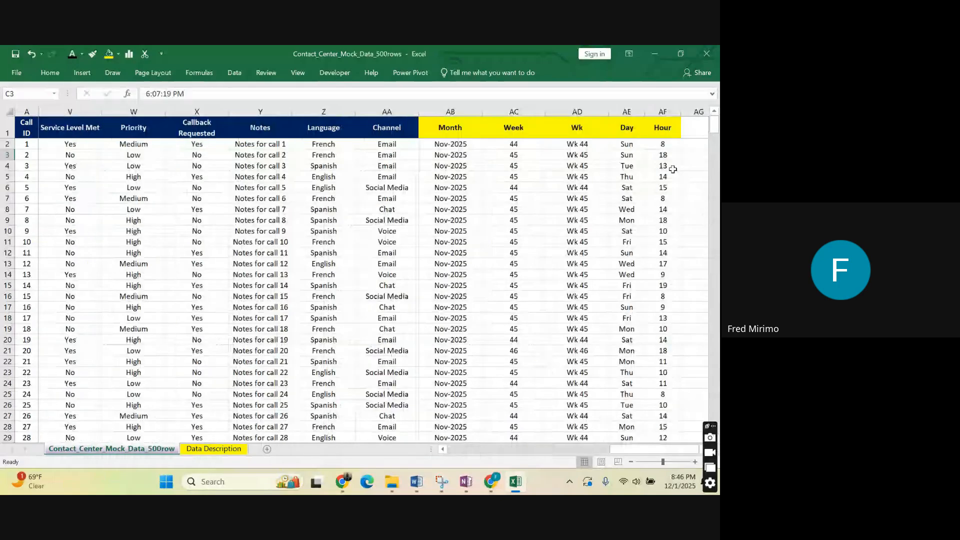
Enter "Minute" as the header of a new column in AG1, beside the Hour column.
{"action": "left_click", "coordinate": [693, 122]}
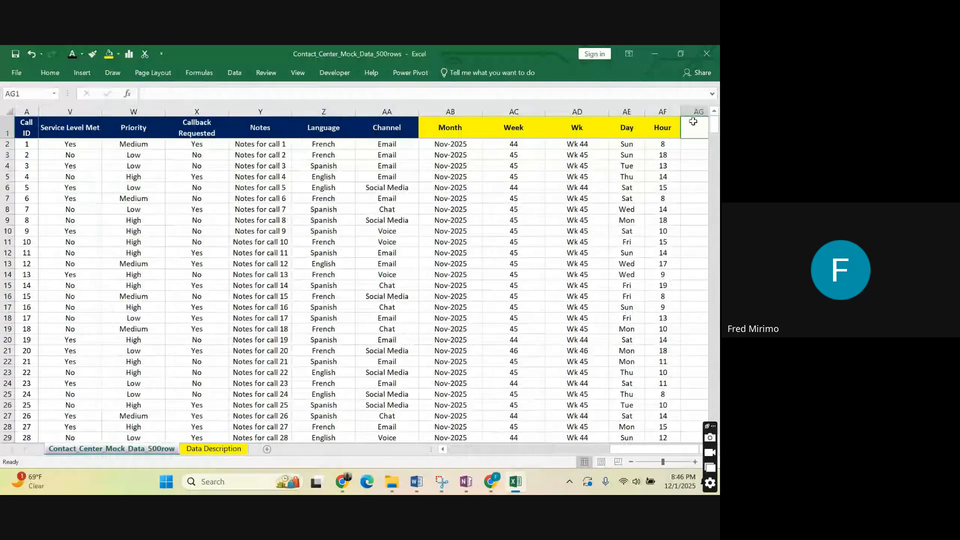
{"action": "type", "text": "Mi"}
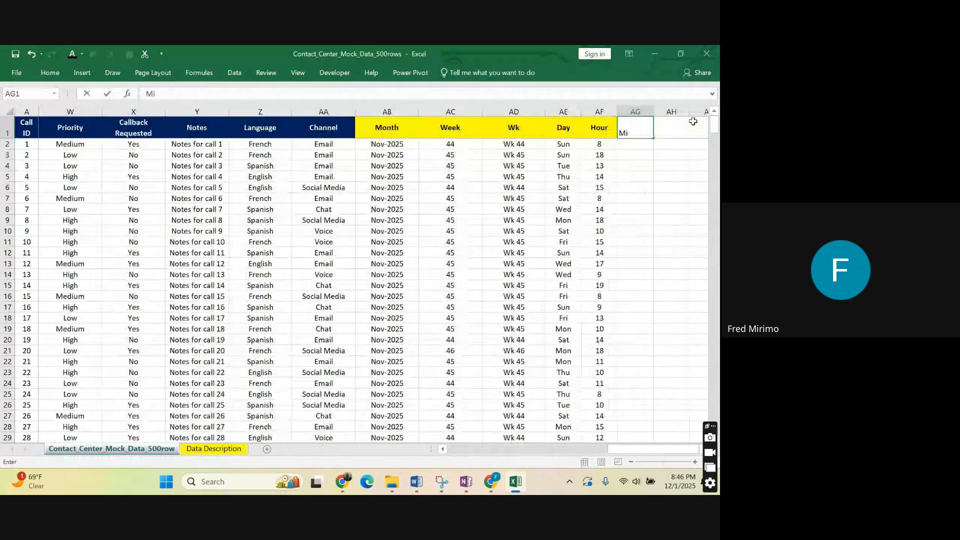
{"action": "type", "text": "nute"}
{"action": "key", "text": "Return"}
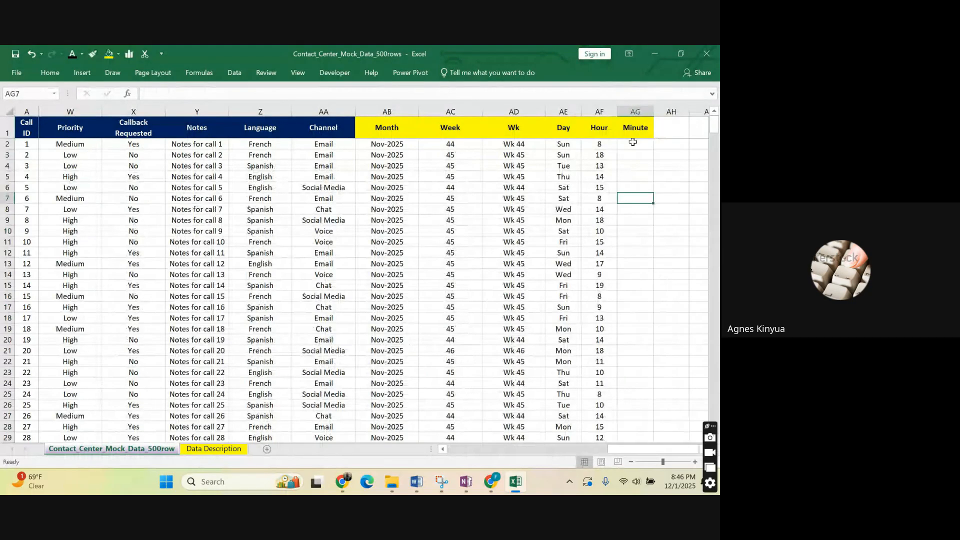
{"action": "key", "text": "Down"}
{"action": "key", "text": "Down"}
Clear the contents of all the hour cells below the Hour header, from AF2 down to AF501.
{"action": "left_click", "coordinate": [602, 144]}
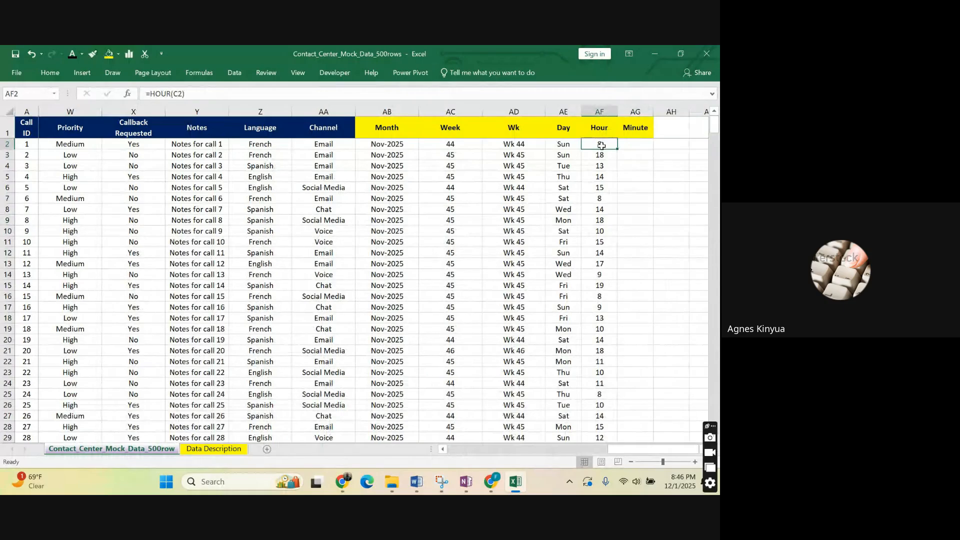
{"action": "key", "text": "ctrl+shift+Down"}
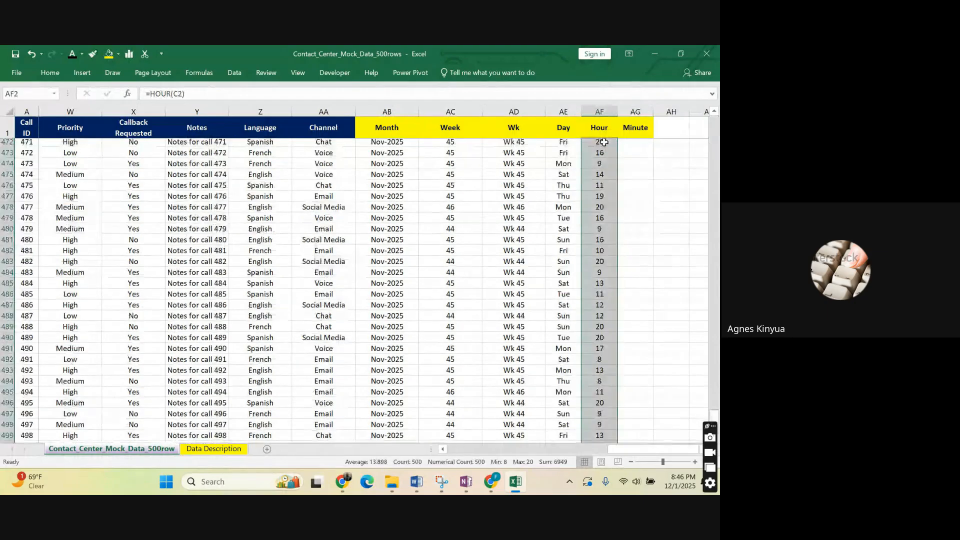
{"action": "scroll", "coordinate": [603, 150], "scroll_direction": "down", "scroll_amount": 1}
{"action": "right_click", "coordinate": [599, 169]}
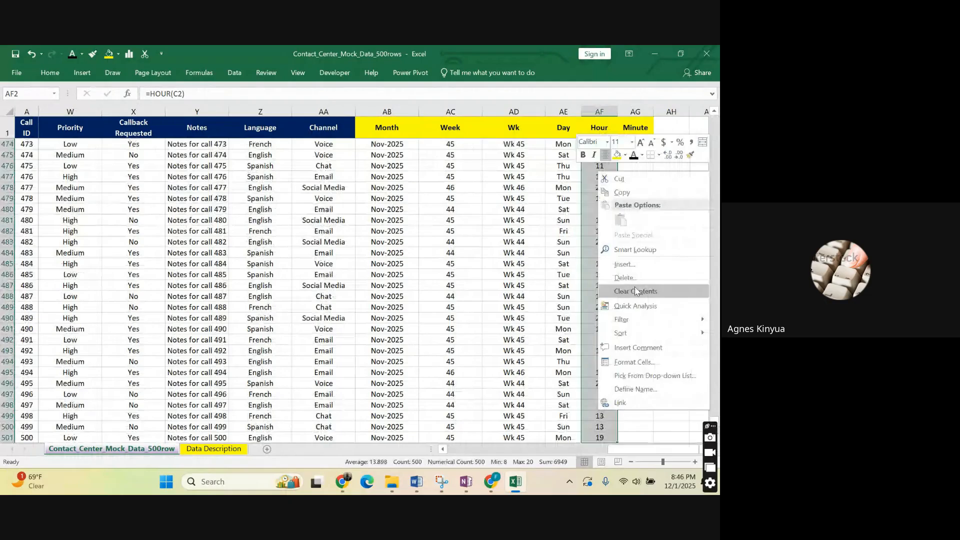
{"action": "left_click", "coordinate": [634, 291]}
{"action": "left_click", "coordinate": [603, 164]}
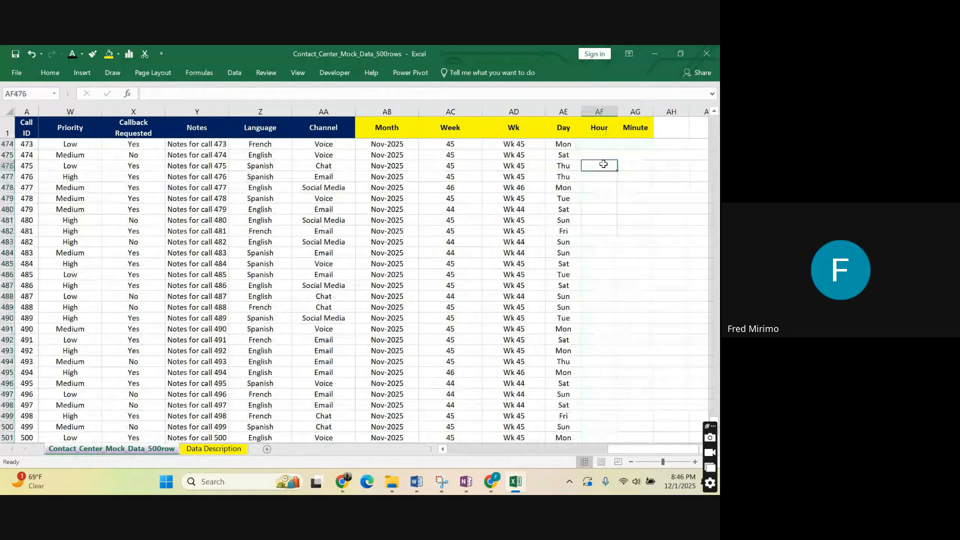
{"action": "left_click", "coordinate": [604, 209]}
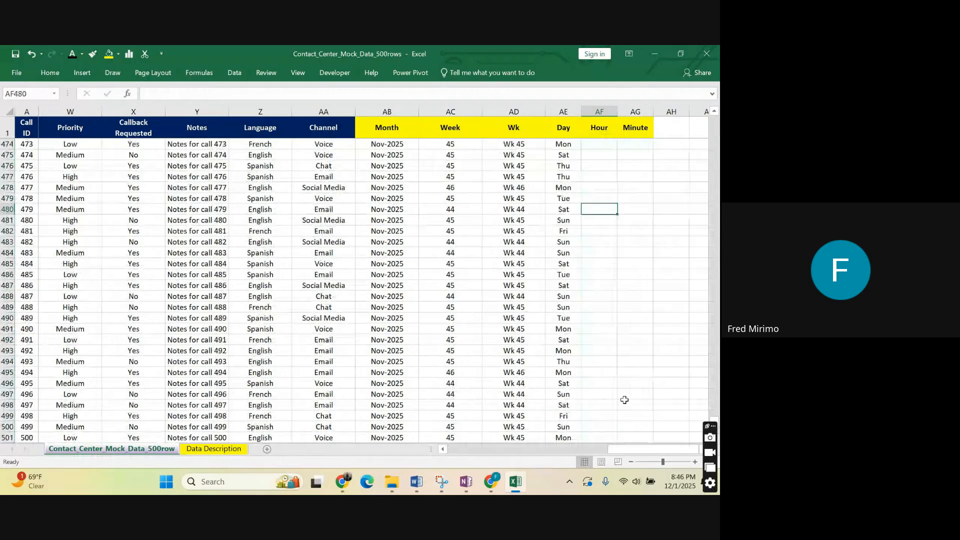
{"action": "left_click_drag", "start_coordinate": [713, 420], "coordinate": [714, 125]}
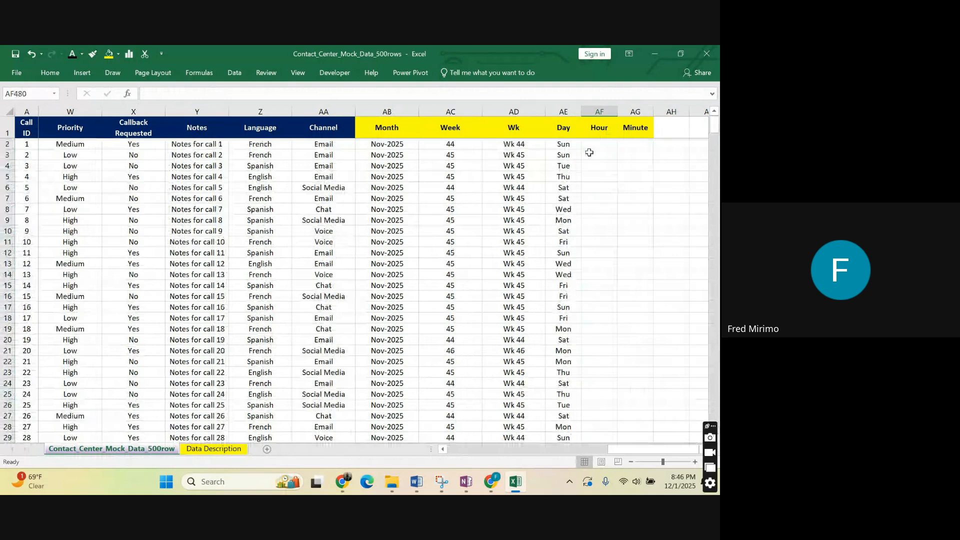
Extract the hour of the first call's time again in AF2 with the formula =HOUR(C2).
{"action": "left_click", "coordinate": [593, 146]}
{"action": "type", "text": "="}
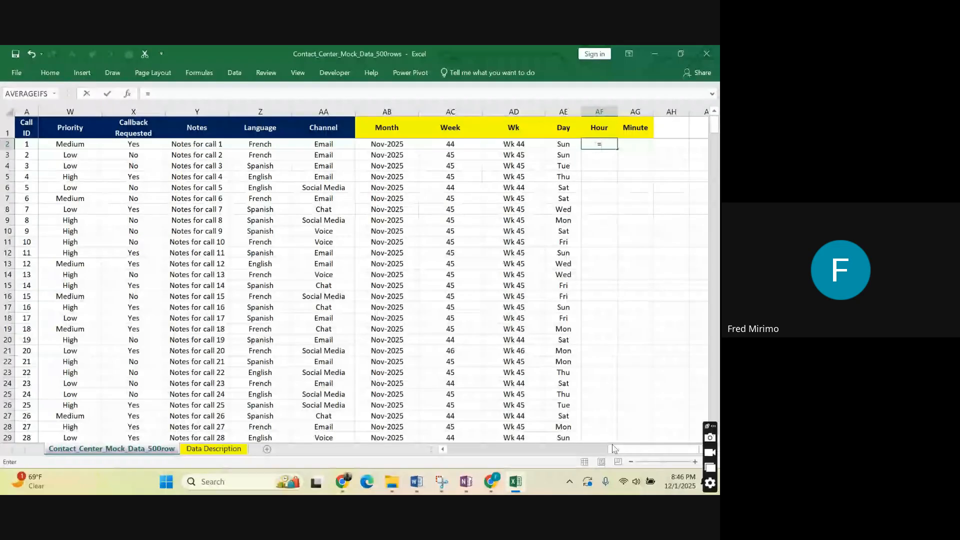
{"action": "left_click_drag", "start_coordinate": [614, 449], "coordinate": [434, 424]}
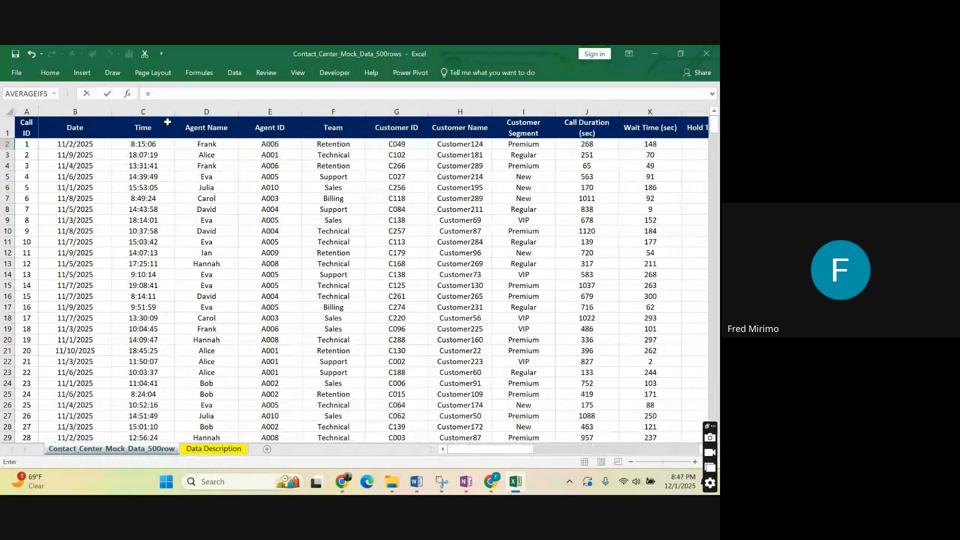
{"action": "left_click", "coordinate": [169, 93]}
{"action": "type", "text": "h"}
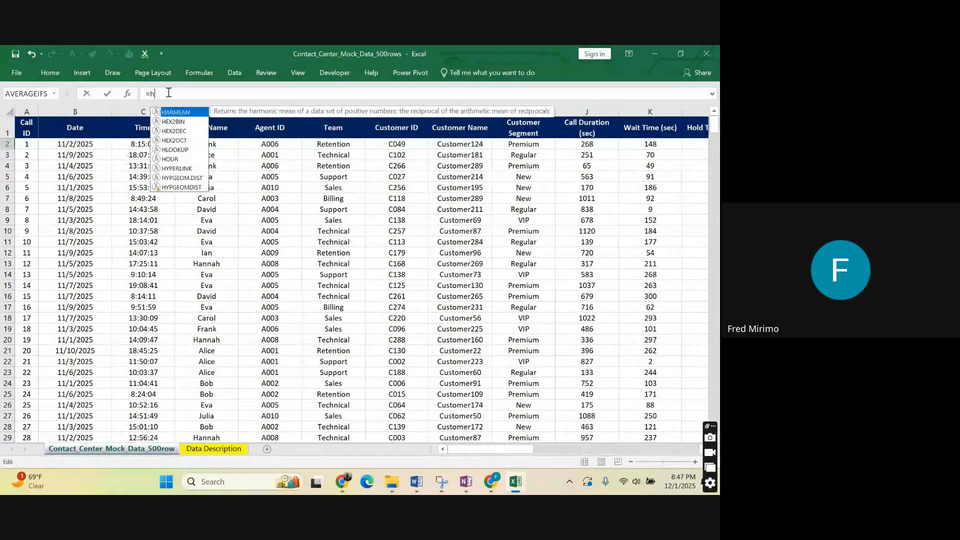
{"action": "type", "text": "ou"}
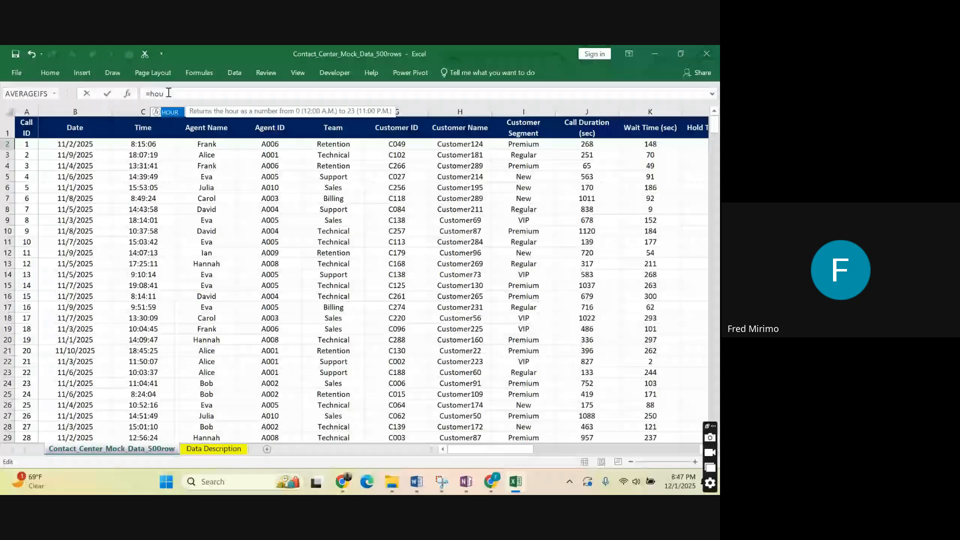
{"action": "double_click", "coordinate": [173, 114]}
{"action": "left_click", "coordinate": [145, 144]}
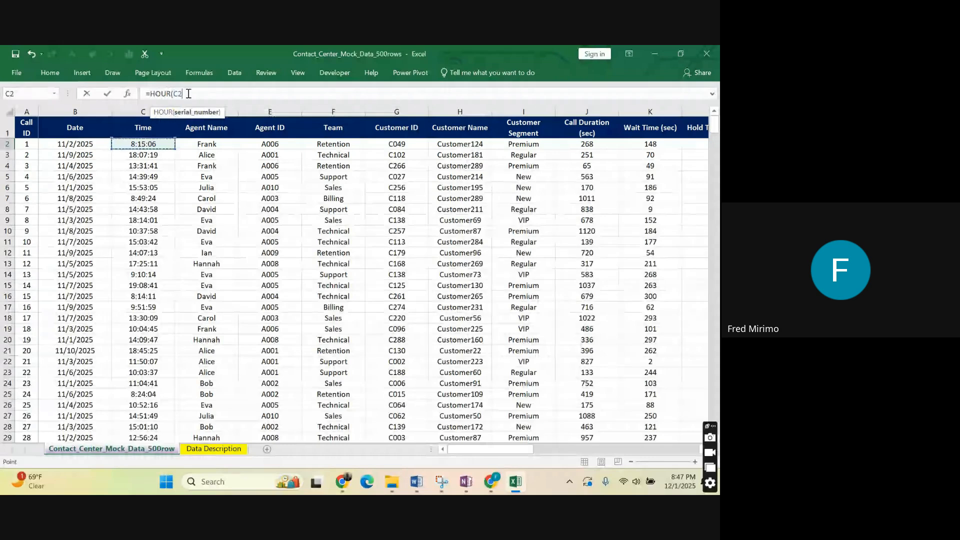
{"action": "key", "text": "Return"}
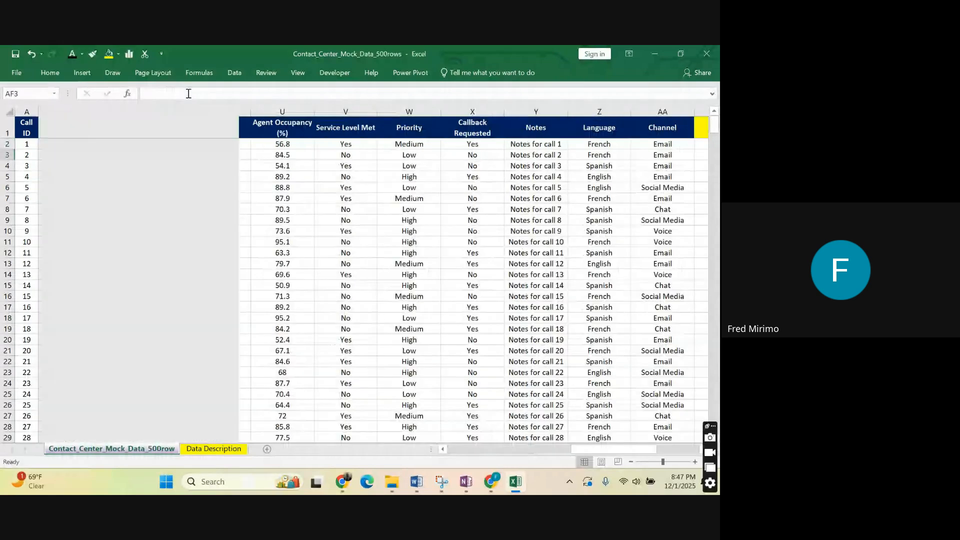
Copy the HOUR formula from AF2 down to every call row of the Hour column.
{"action": "left_click", "coordinate": [656, 187]}
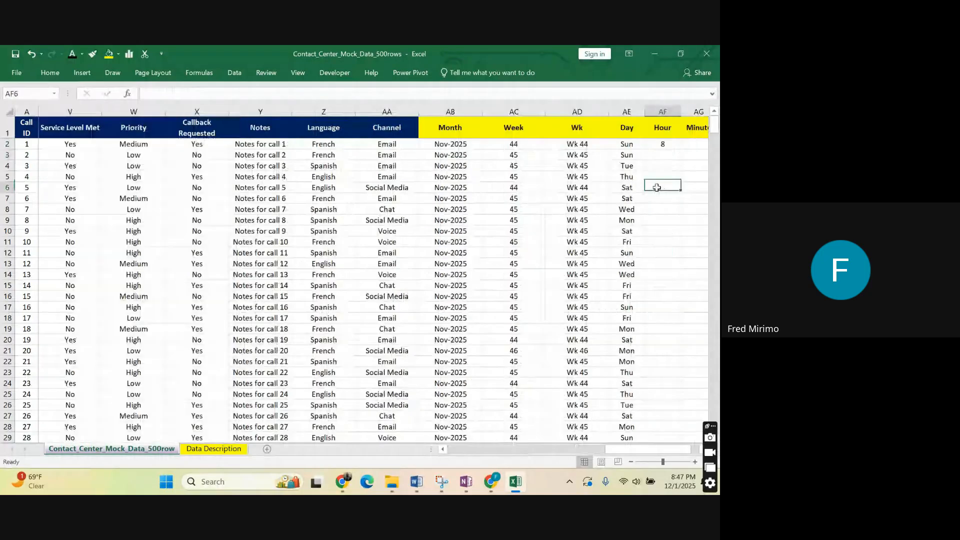
{"action": "left_click", "coordinate": [670, 144]}
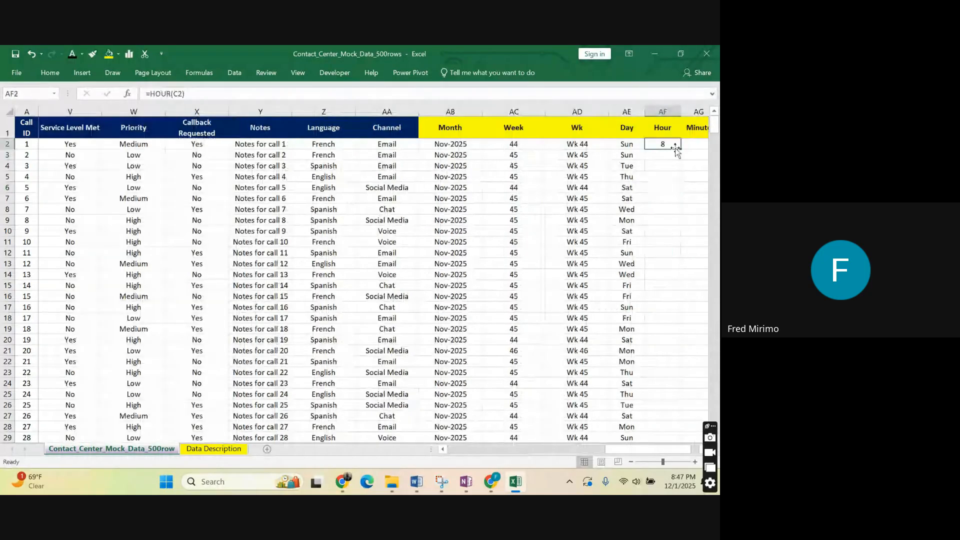
{"action": "double_click", "coordinate": [675, 147]}
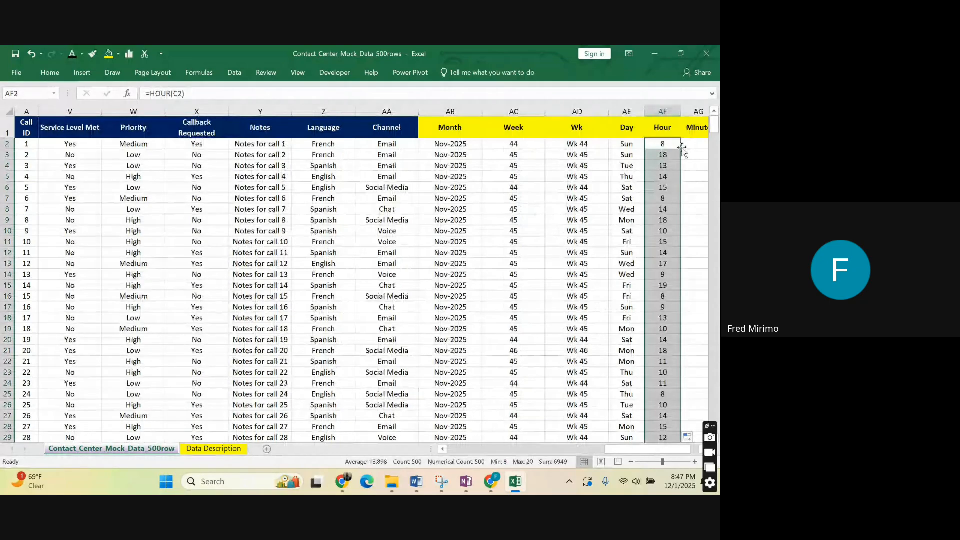
{"action": "left_click", "coordinate": [662, 252]}
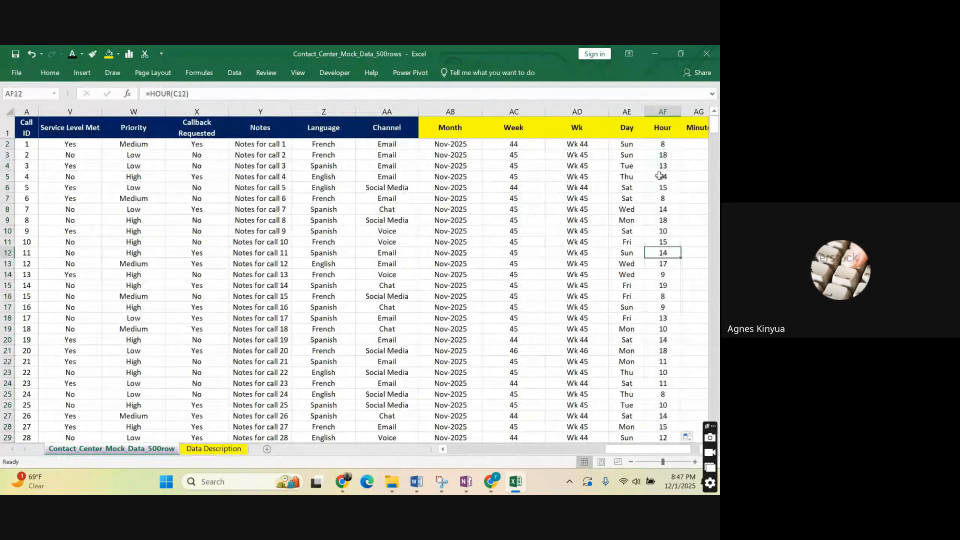
{"action": "left_click", "coordinate": [660, 144]}
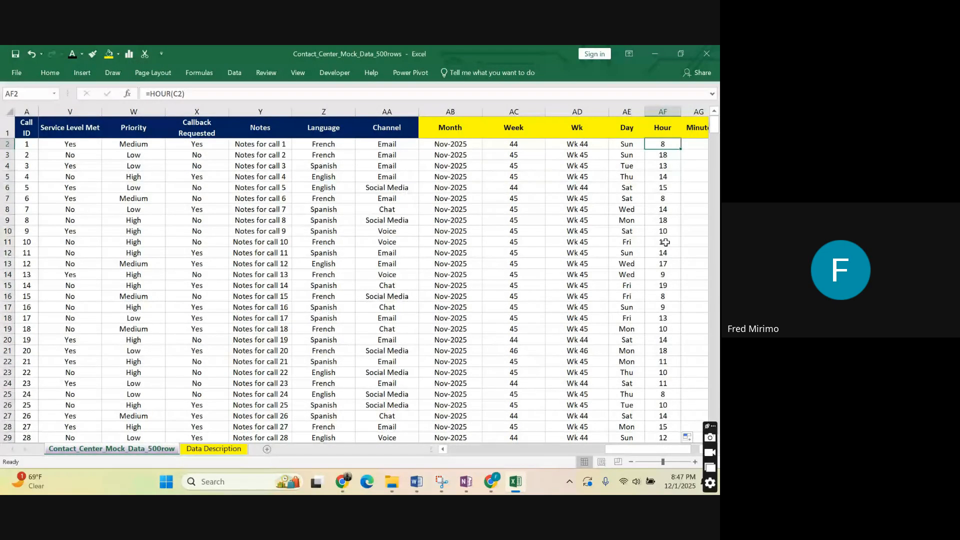
Extract the minute of the first call's time in AG2 with the formula =MINUTE(C2).
{"action": "left_click", "coordinate": [695, 145]}
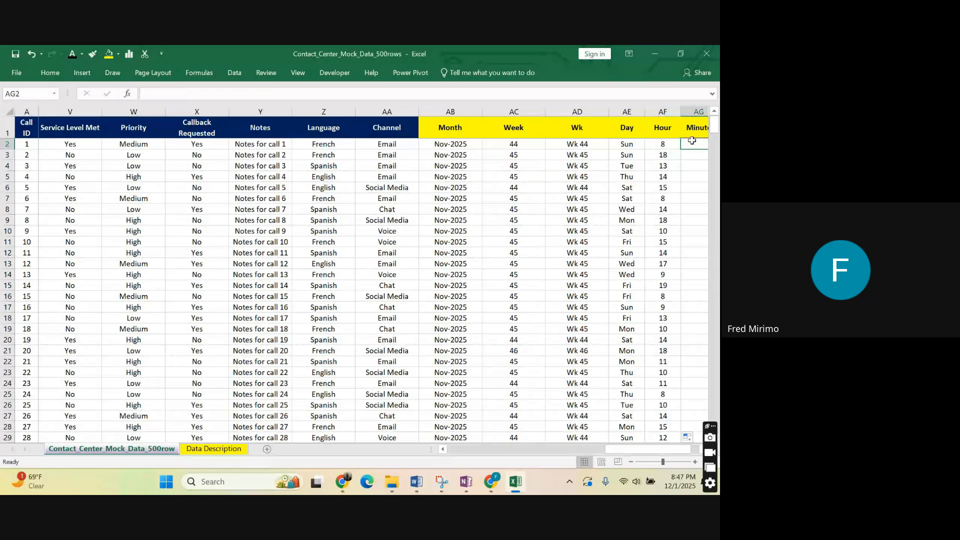
{"action": "type", "text": "="}
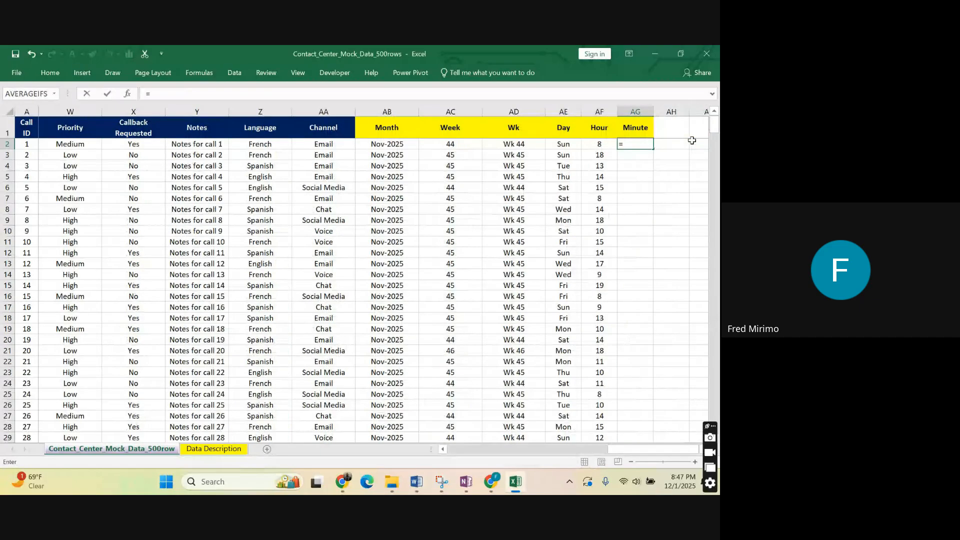
{"action": "left_click", "coordinate": [166, 94]}
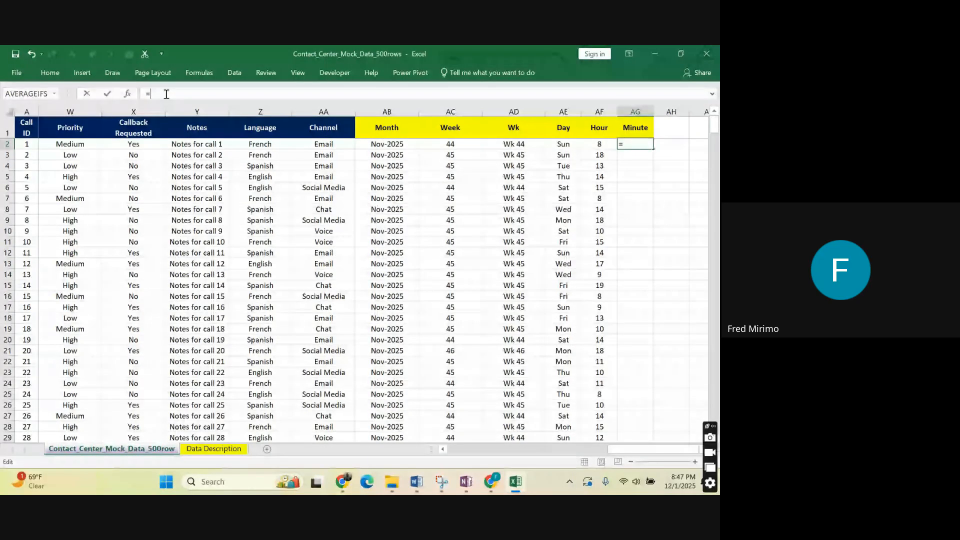
{"action": "type", "text": "m"}
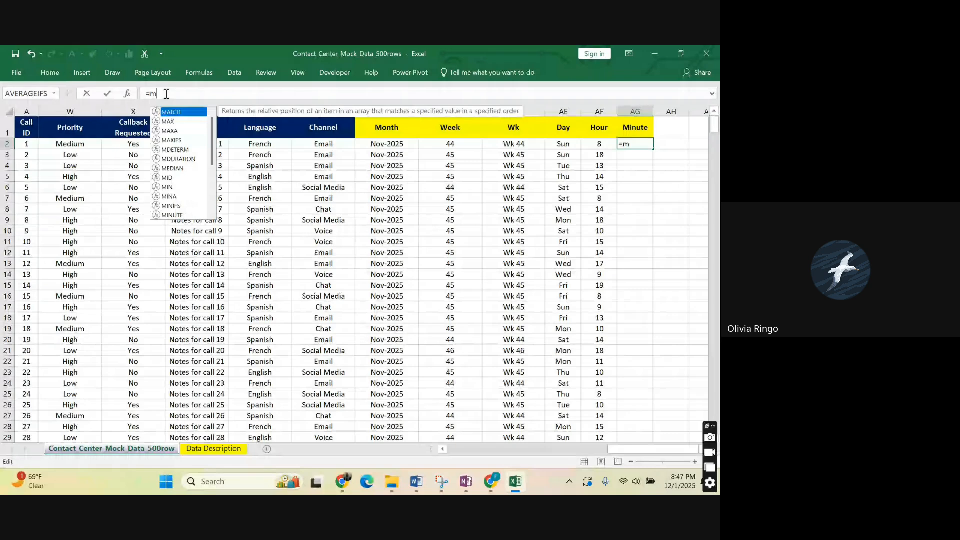
{"action": "key", "text": "Escape"}
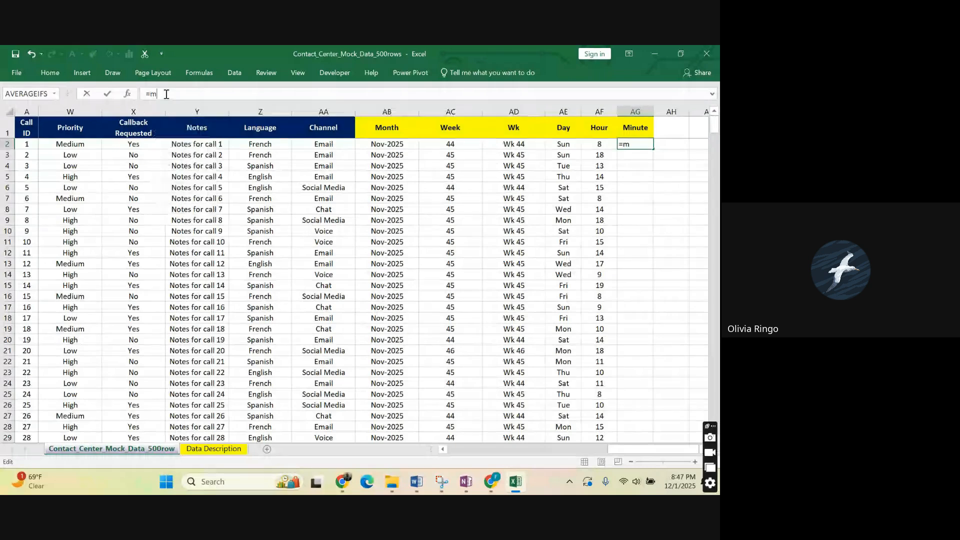
{"action": "type", "text": "inu"}
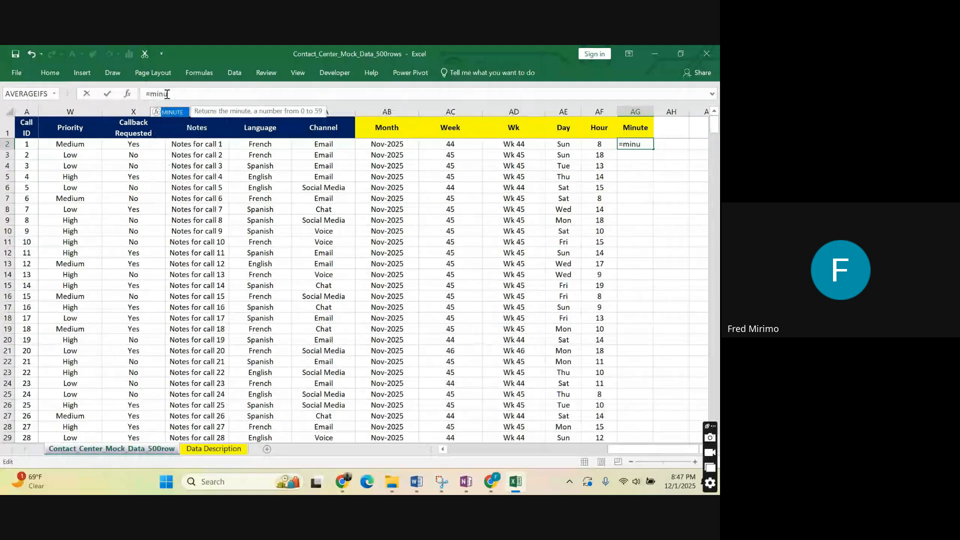
{"action": "key", "text": "Tab"}
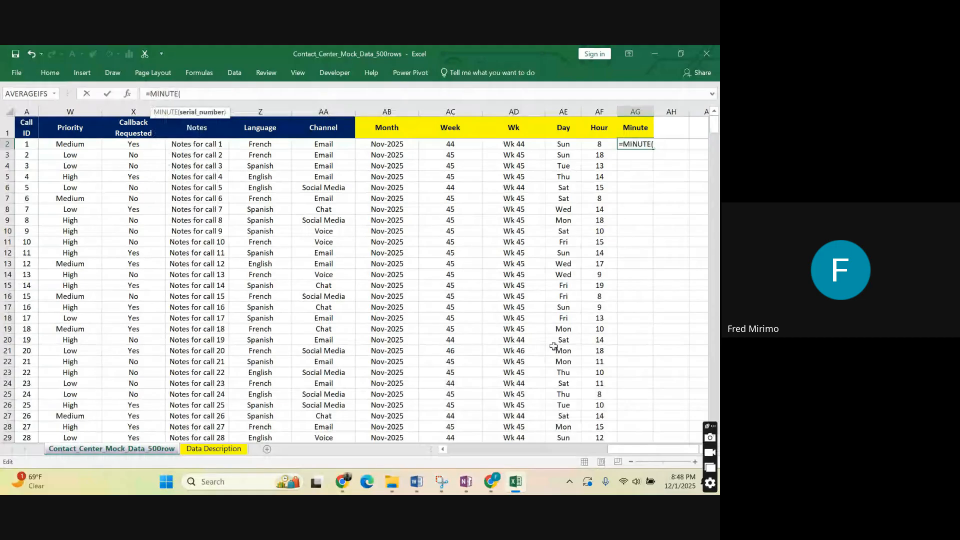
{"action": "left_click_drag", "start_coordinate": [619, 449], "coordinate": [520, 440]}
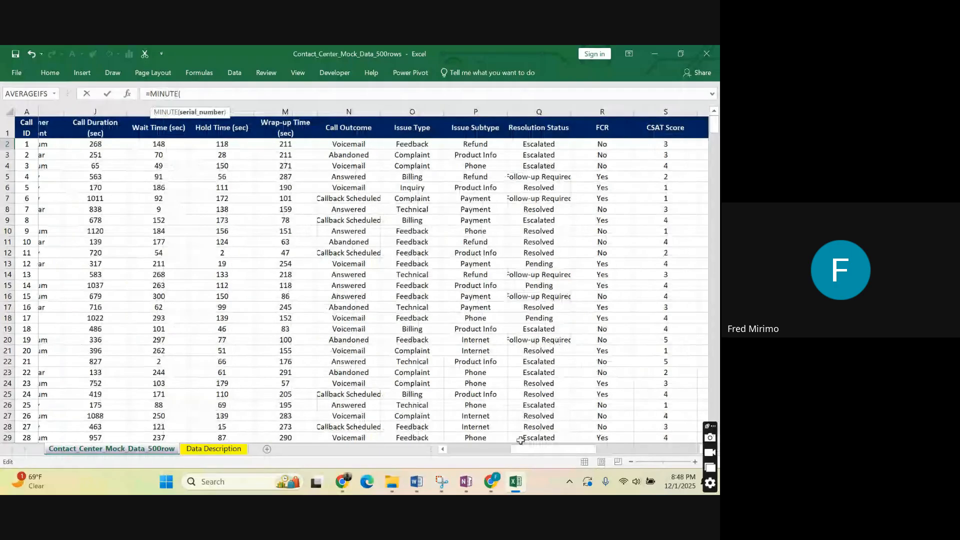
{"action": "left_click_drag", "start_coordinate": [520, 440], "coordinate": [146, 146]}
{"action": "left_click", "coordinate": [146, 146]}
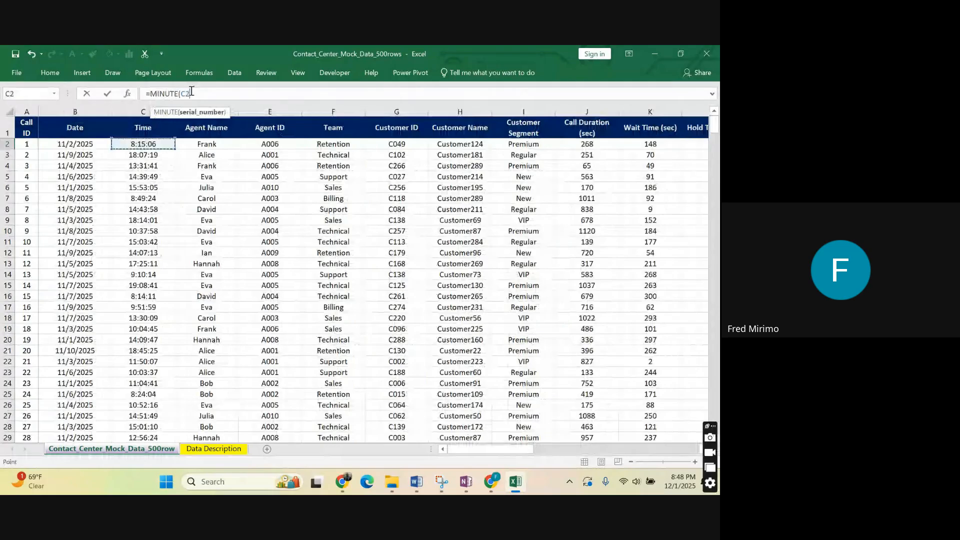
{"action": "key", "text": "Return"}
Copy the MINUTE formula from AG2 down to every call row and centre the Minute column's values.
{"action": "left_click", "coordinate": [645, 143]}
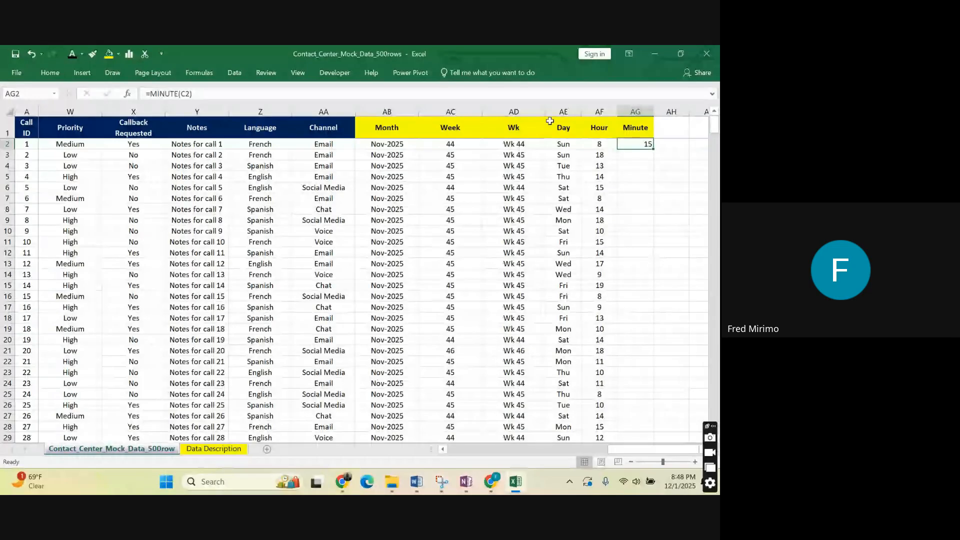
{"action": "double_click", "coordinate": [650, 149]}
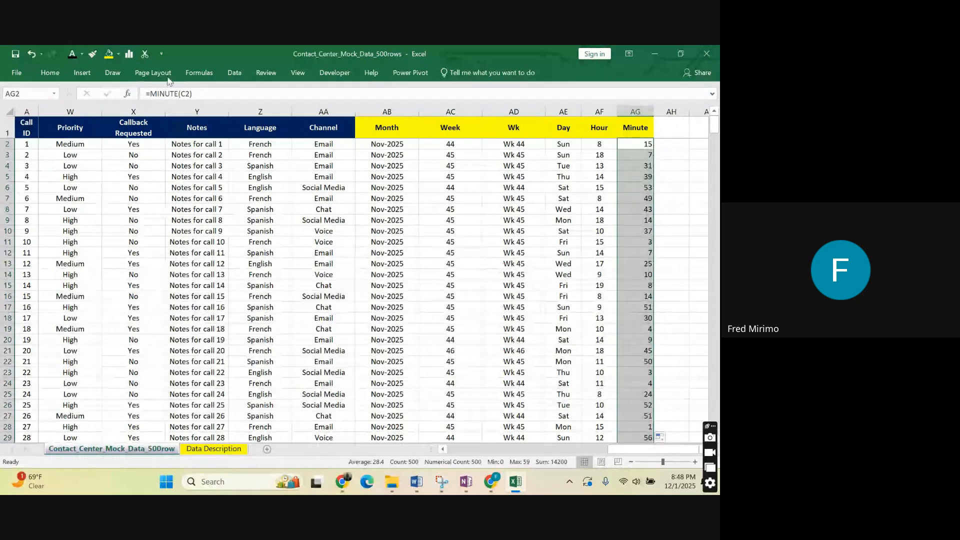
{"action": "left_click", "coordinate": [50, 72]}
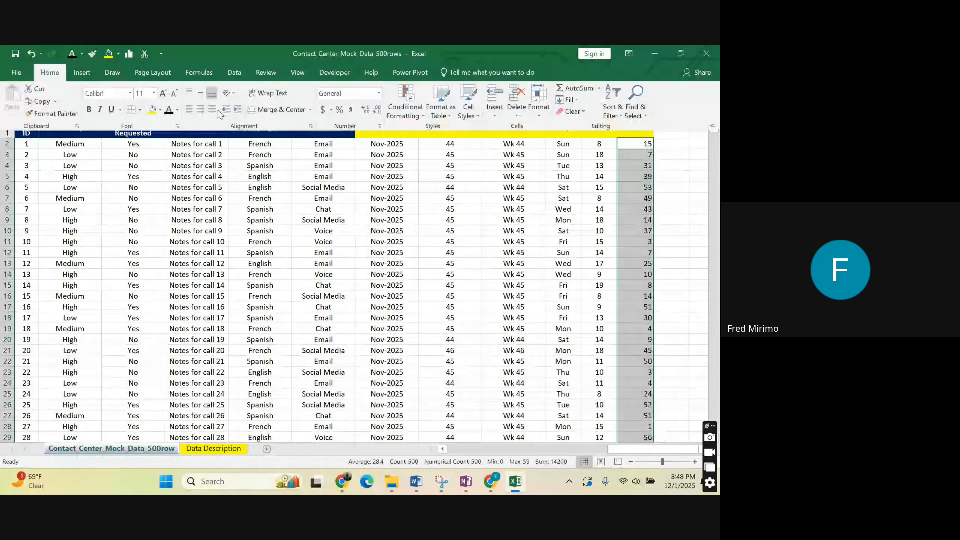
{"action": "left_click", "coordinate": [200, 110]}
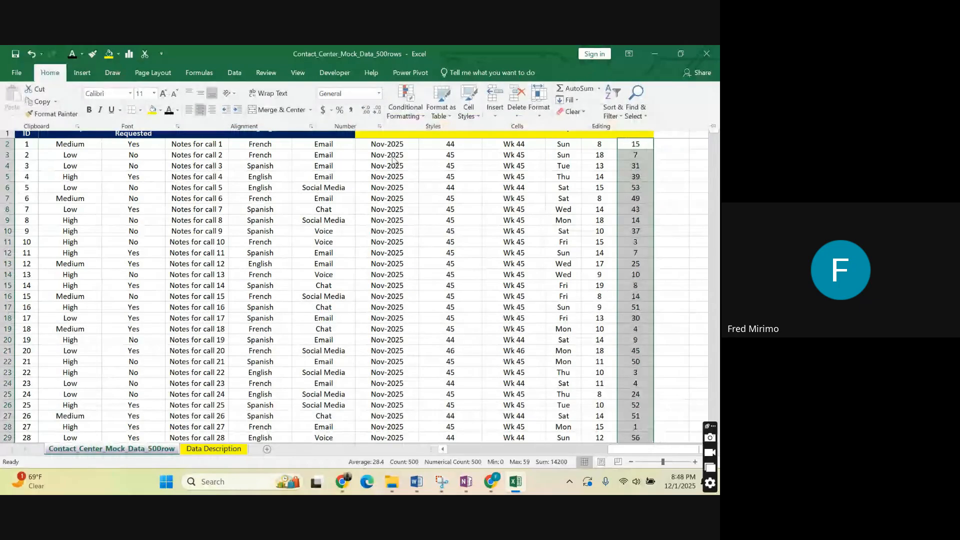
Copy the Minute header from AG1 with its formatting into AH1.
{"action": "left_click", "coordinate": [673, 130]}
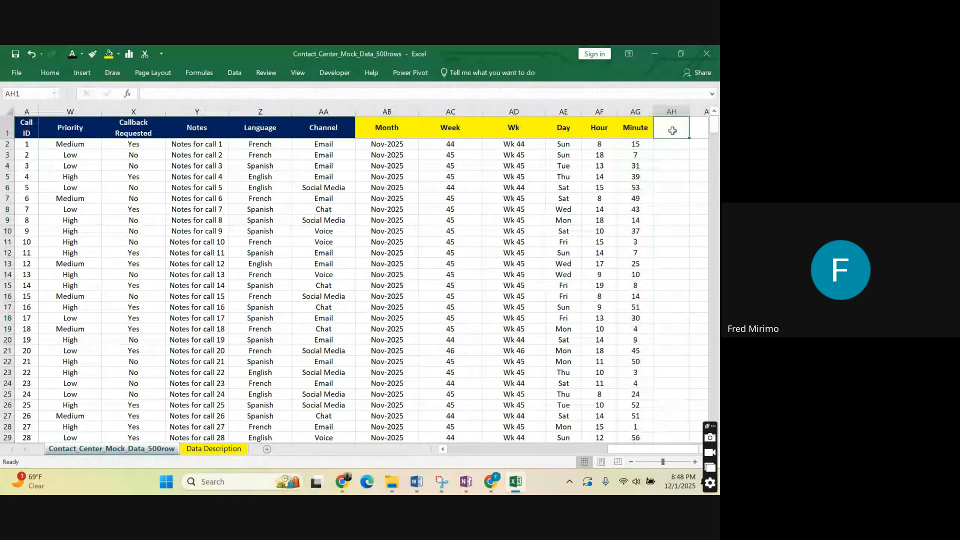
{"action": "left_click", "coordinate": [638, 130]}
{"action": "right_click", "coordinate": [639, 131]}
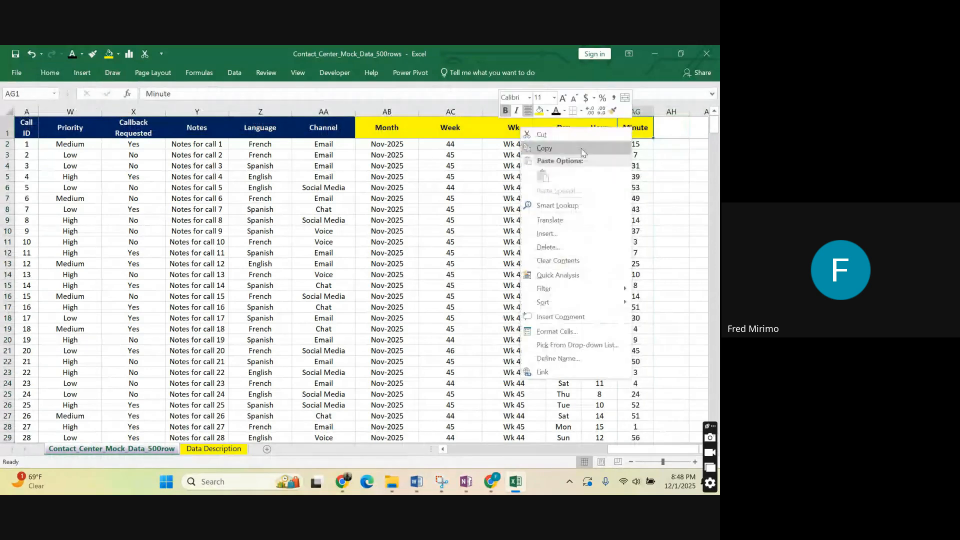
{"action": "left_click", "coordinate": [635, 141]}
{"action": "left_click", "coordinate": [671, 128]}
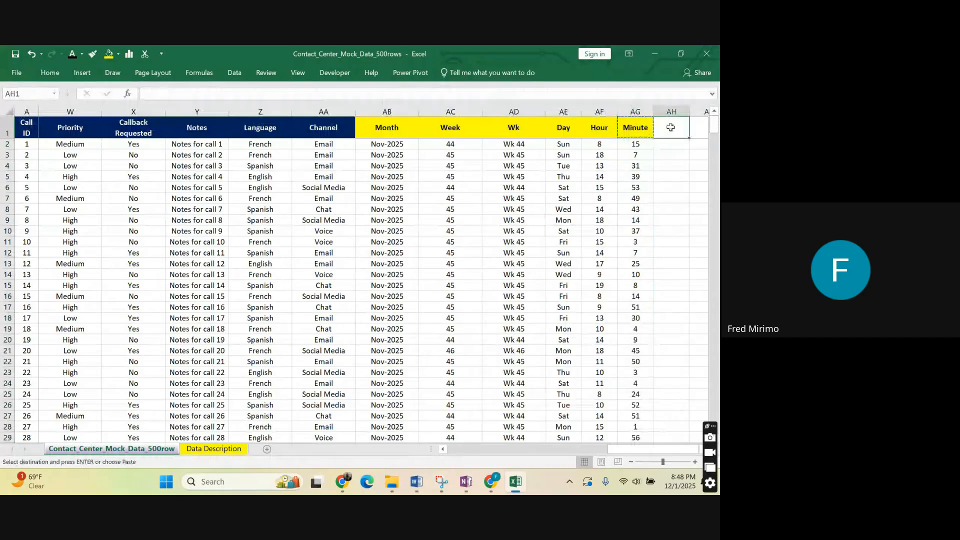
{"action": "right_click", "coordinate": [670, 127]}
{"action": "left_click", "coordinate": [561, 159]}
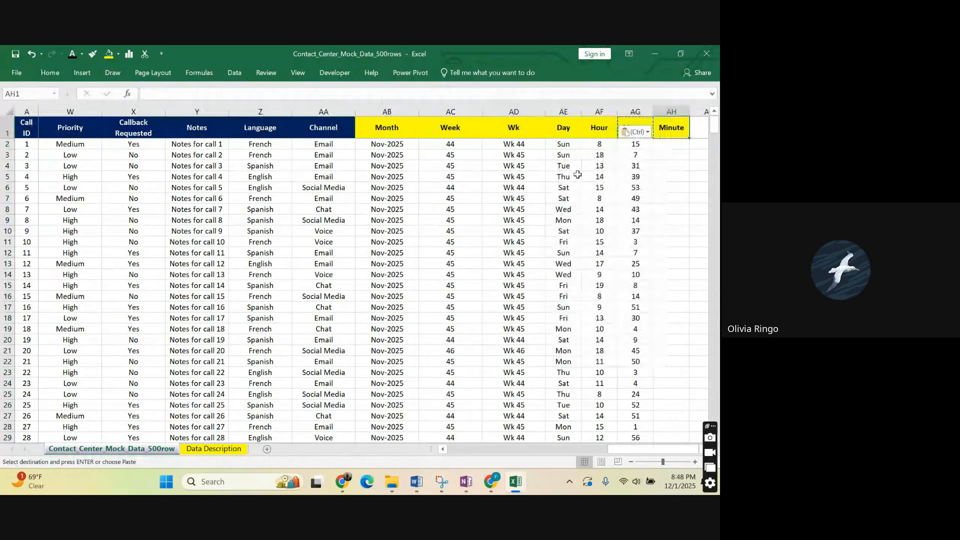
Change the copied header in AH1 to "Second".
{"action": "left_click", "coordinate": [179, 93]}
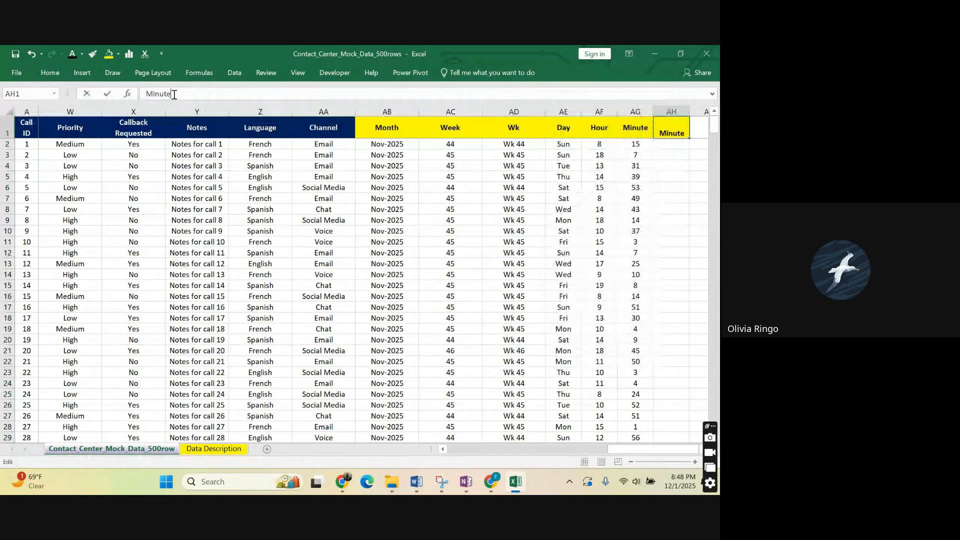
{"action": "key", "text": "BackSpace"}
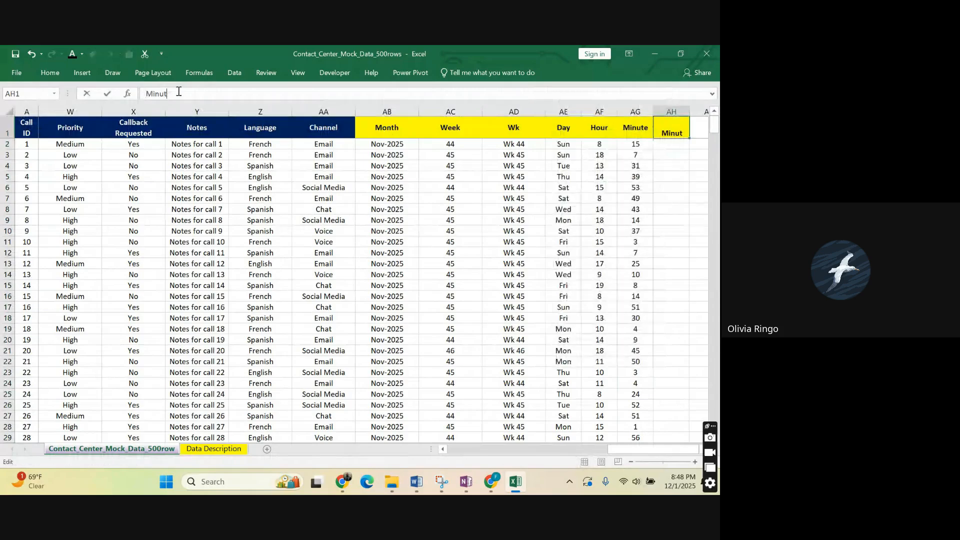
{"action": "key", "text": "BackSpace"}
{"action": "key", "text": "BackSpace"}
{"action": "key", "text": "BackSpace"}
{"action": "key", "text": "BackSpace"}
{"action": "key", "text": "BackSpace"}
{"action": "type", "text": "Second"}
{"action": "left_click_drag", "start_coordinate": [671, 177], "coordinate": [671, 186]}
Extract the seconds of the first call's time in AH2 with the formula =SECOND(C2).
{"action": "left_click", "coordinate": [675, 145]}
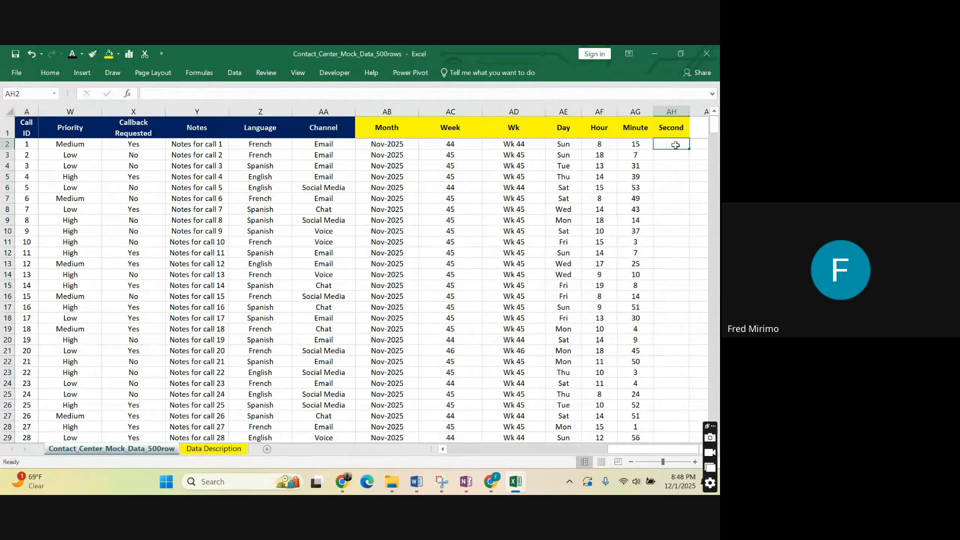
{"action": "type", "text": "="}
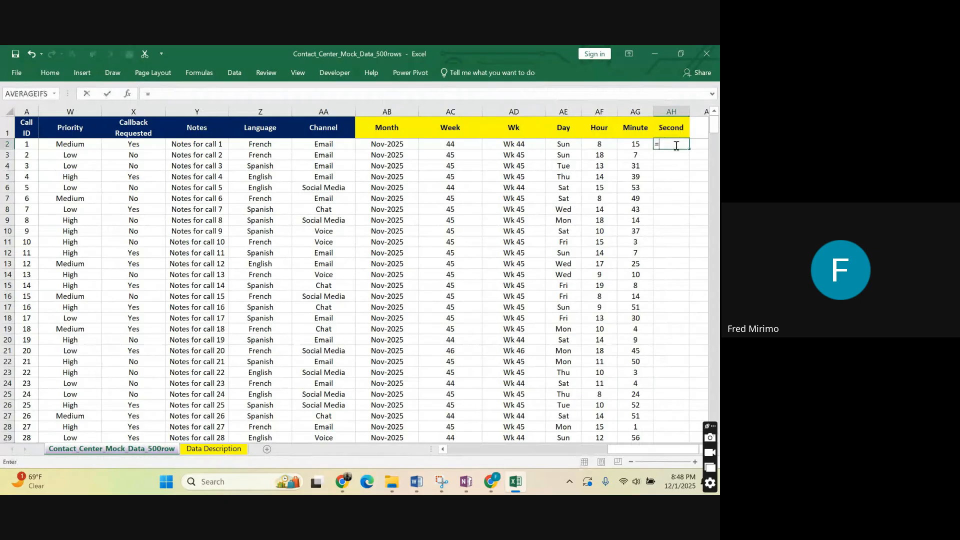
{"action": "type", "text": "sec"}
{"action": "key", "text": "Down"}
{"action": "key", "text": "Down"}
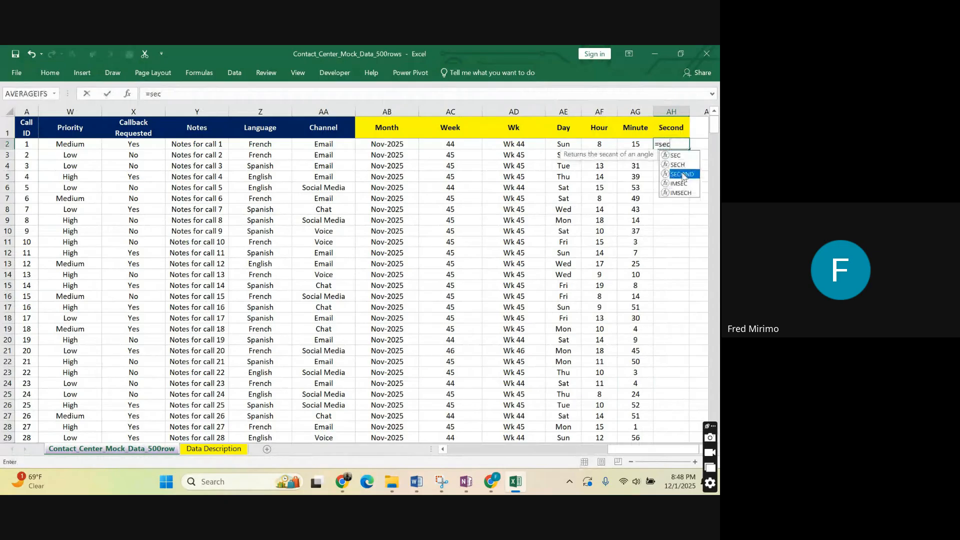
{"action": "key", "text": "Tab"}
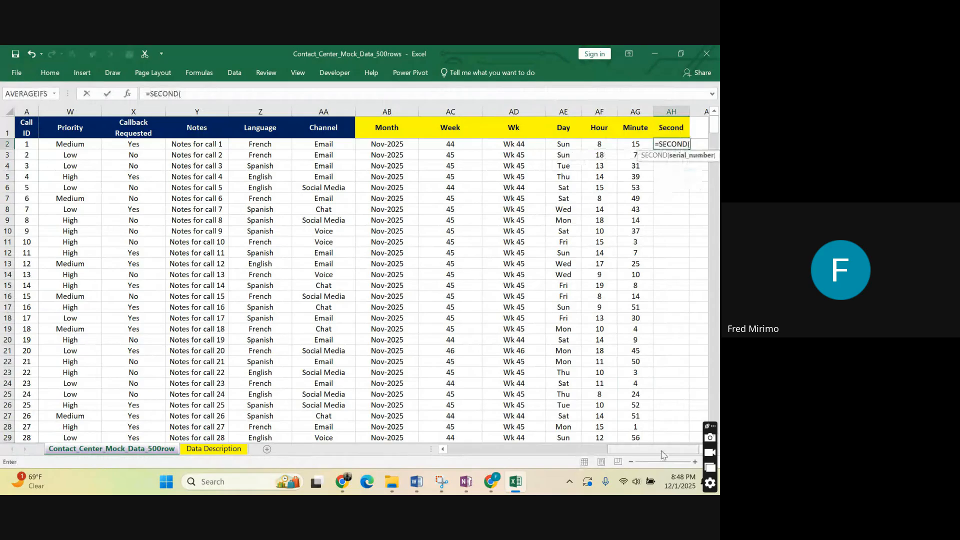
{"action": "left_click_drag", "start_coordinate": [662, 454], "coordinate": [452, 421]}
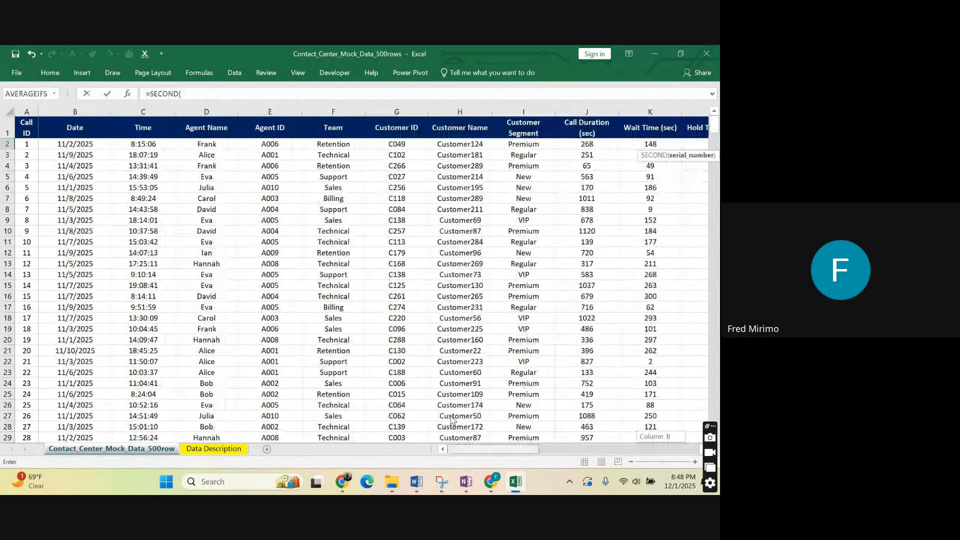
{"action": "left_click", "coordinate": [143, 144]}
{"action": "left_click", "coordinate": [198, 97]}
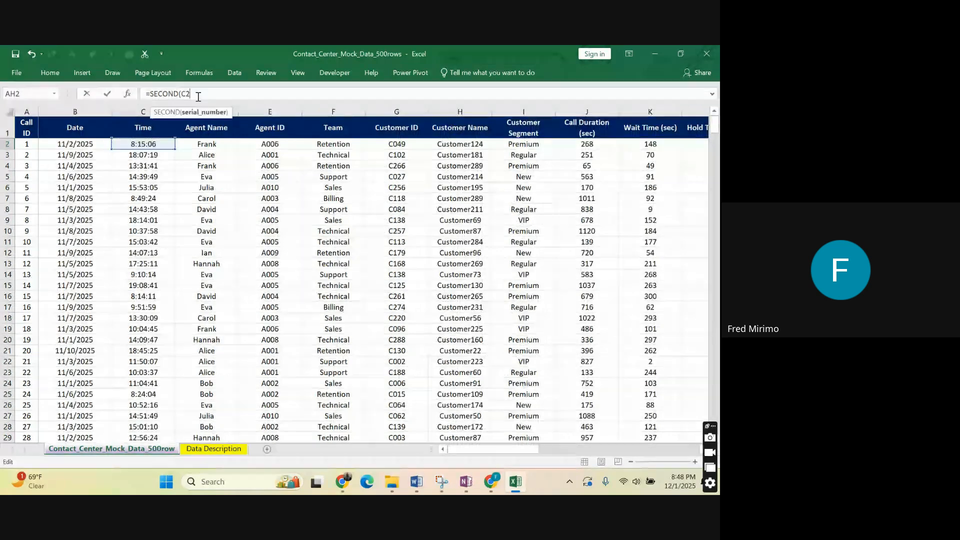
{"action": "type", "text": ")"}
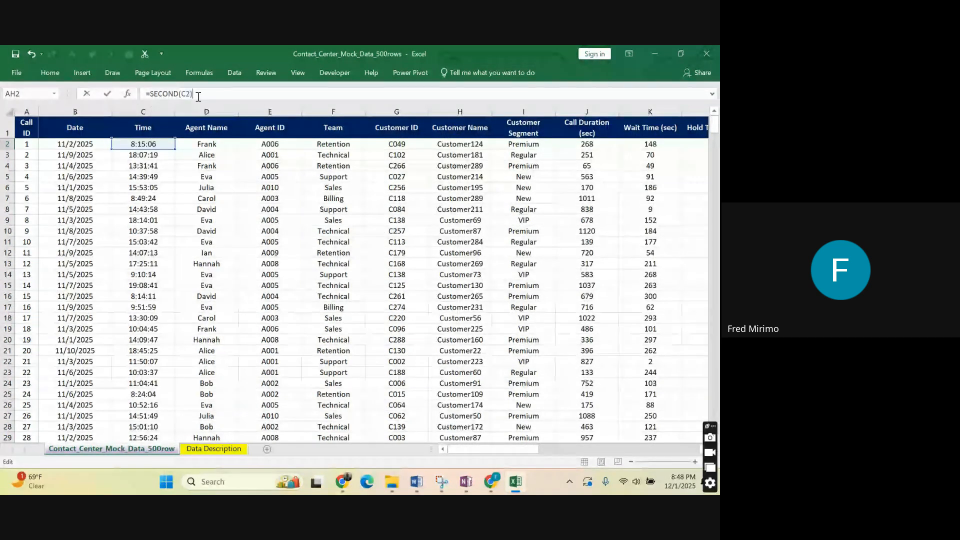
{"action": "key", "text": "Return"}
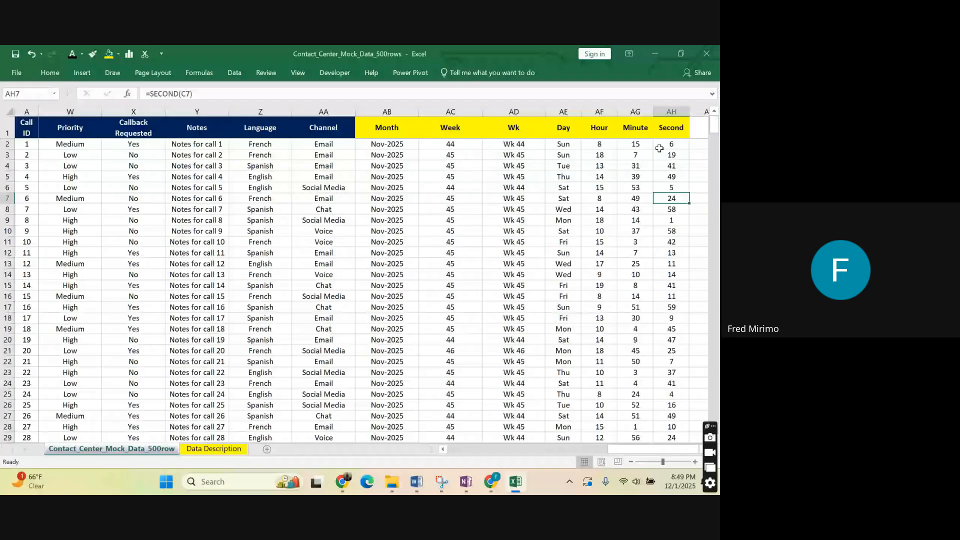
Examine the Hour, Minute and Second columns against the original call times in column C and the dates in column B.
{"action": "left_click", "coordinate": [645, 154]}
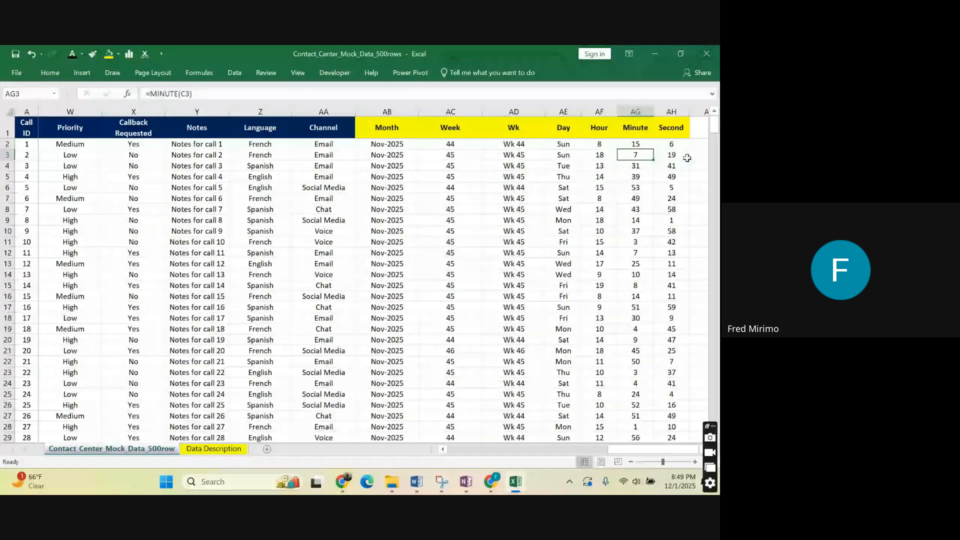
{"action": "left_click", "coordinate": [687, 158]}
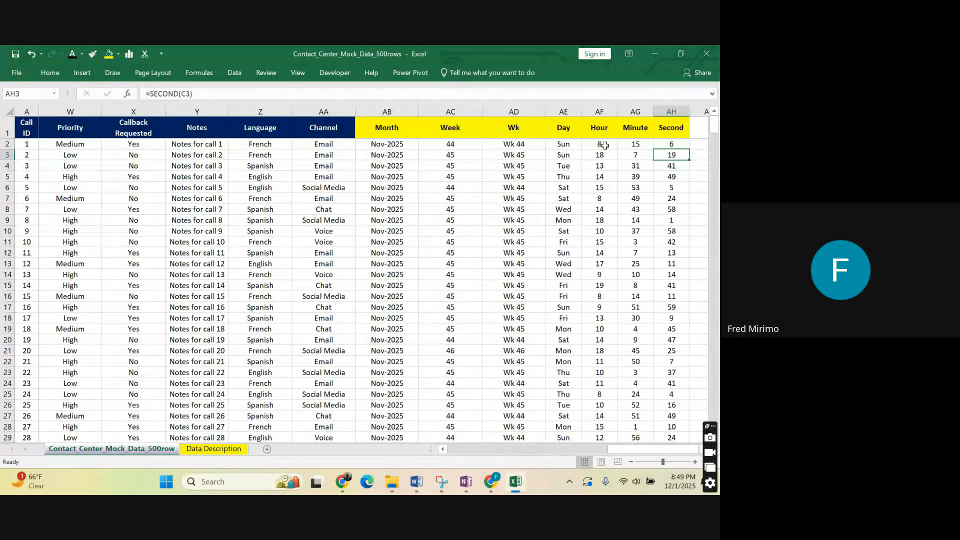
{"action": "left_click_drag", "start_coordinate": [598, 111], "coordinate": [661, 112]}
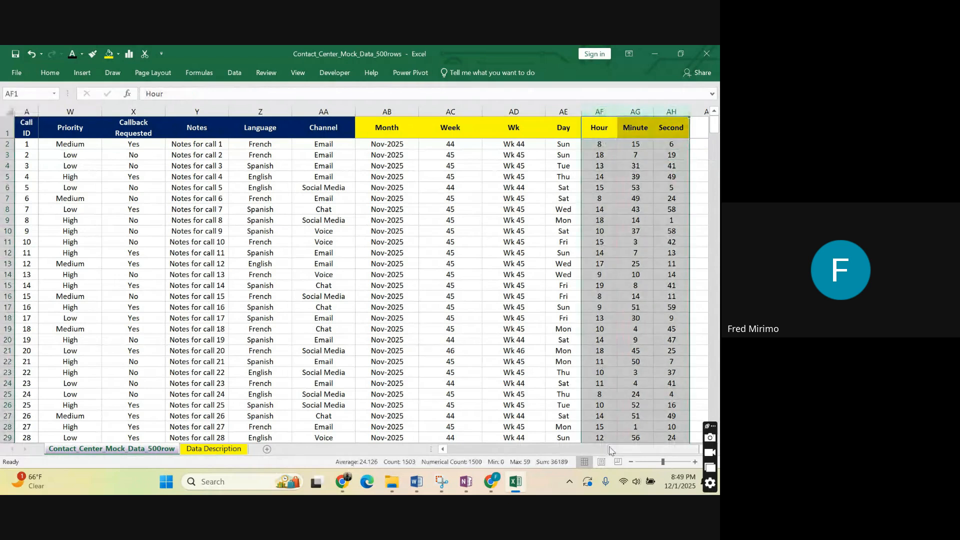
{"action": "left_click_drag", "start_coordinate": [610, 453], "coordinate": [448, 451]}
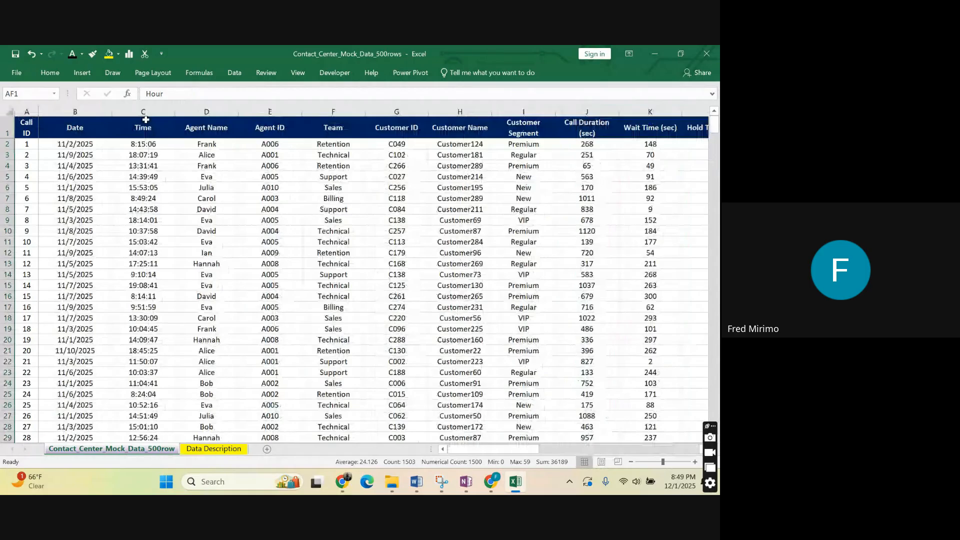
{"action": "left_click_drag", "start_coordinate": [143, 144], "coordinate": [154, 327]}
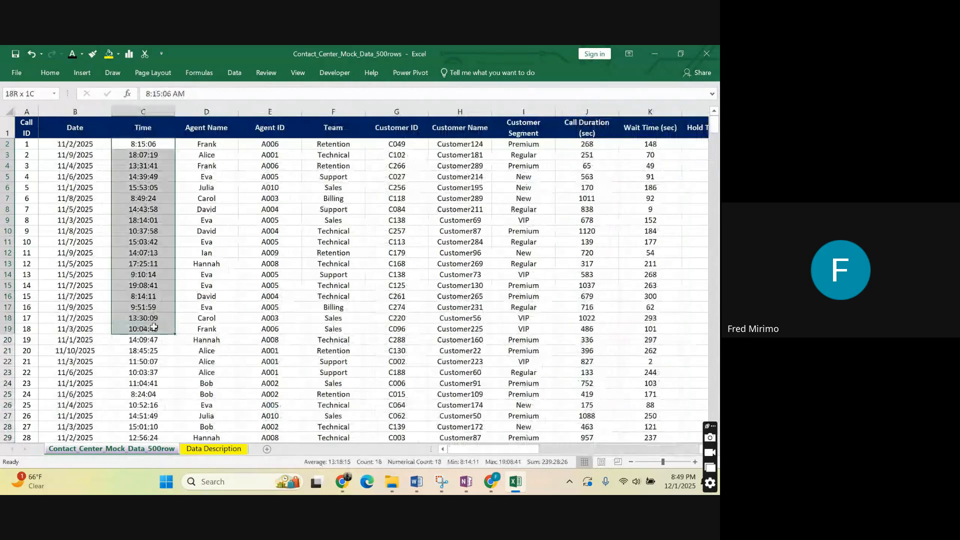
{"action": "left_click", "coordinate": [396, 263]}
{"action": "left_click", "coordinate": [150, 209]}
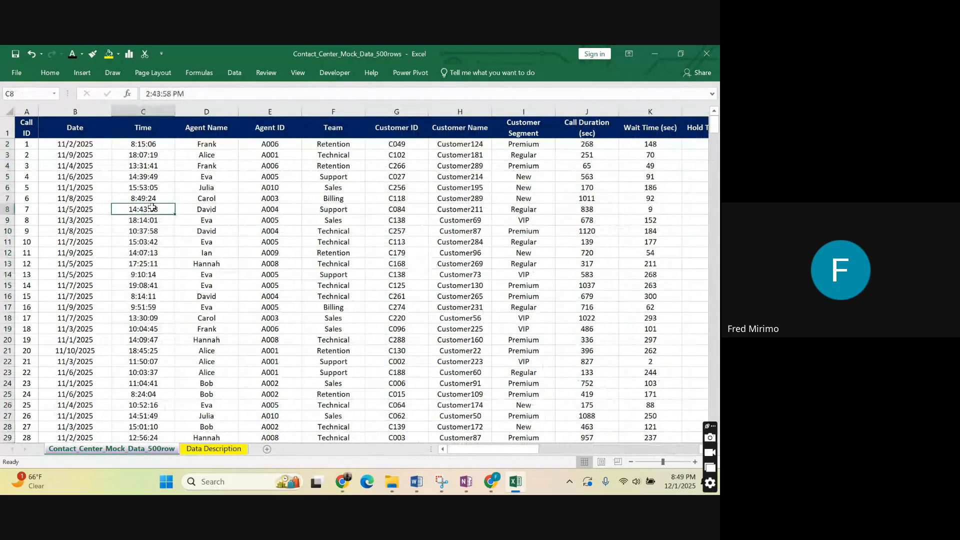
{"action": "left_click", "coordinate": [143, 144]}
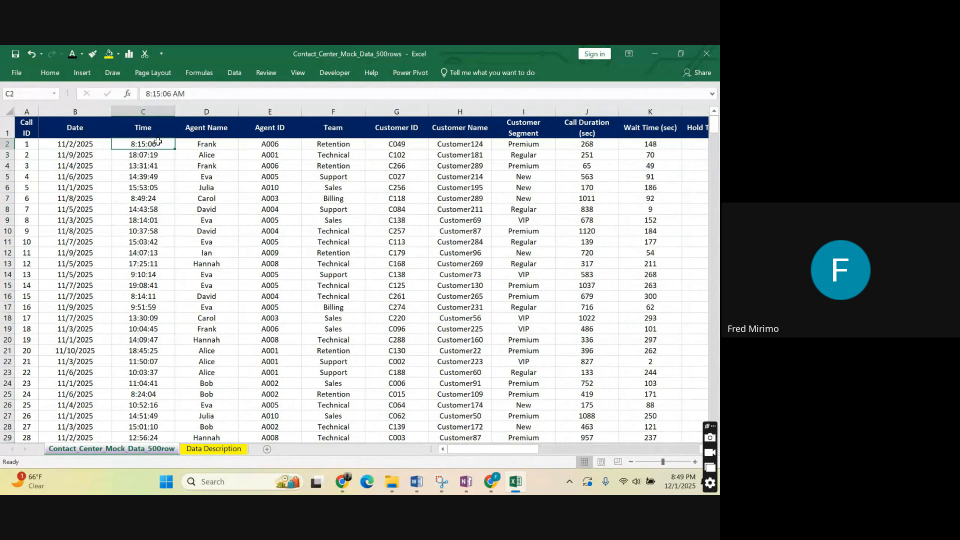
{"action": "left_click", "coordinate": [142, 178]}
{"action": "left_click", "coordinate": [145, 144]}
{"action": "left_click", "coordinate": [76, 145]}
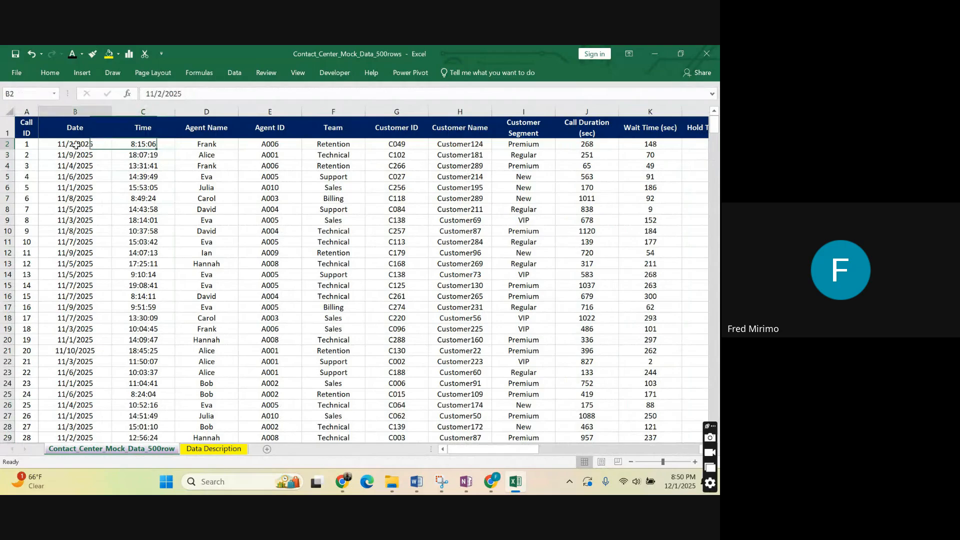
Insert a blank column between the Time and Agent Name columns.
{"action": "left_click", "coordinate": [139, 145]}
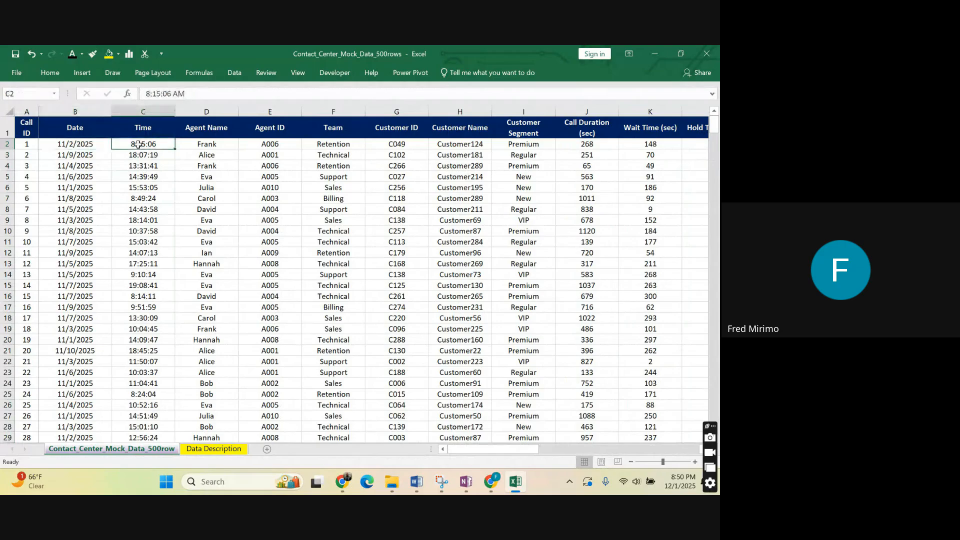
{"action": "left_click", "coordinate": [192, 109]}
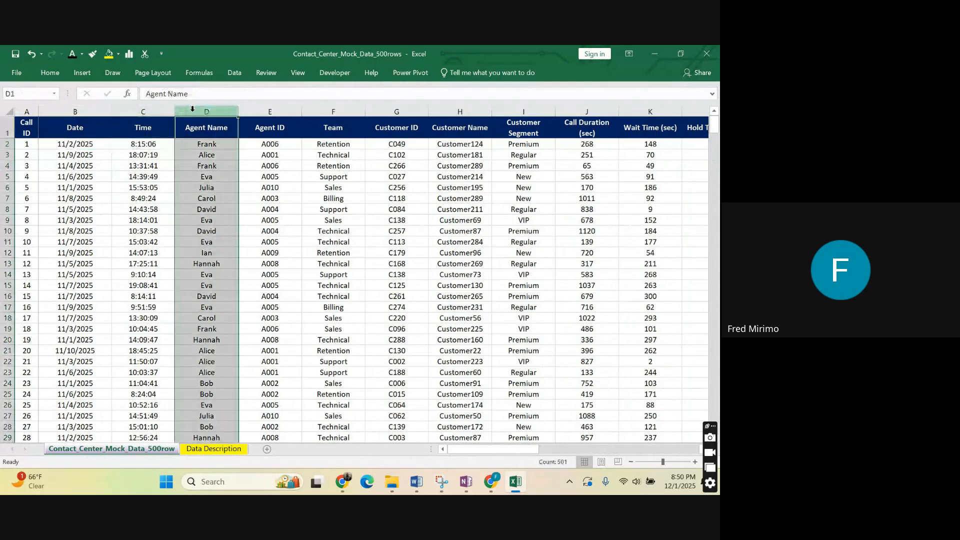
{"action": "right_click", "coordinate": [193, 110]}
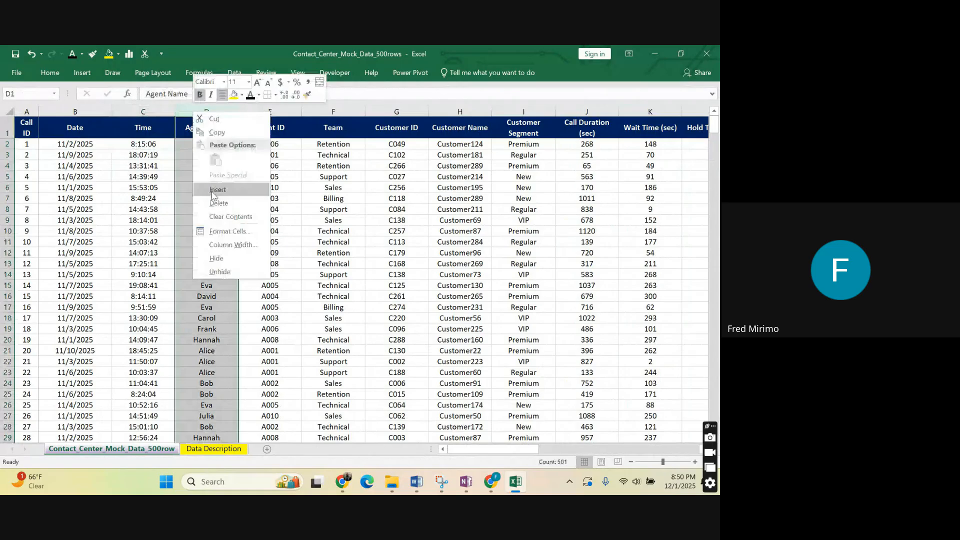
{"action": "left_click", "coordinate": [218, 191]}
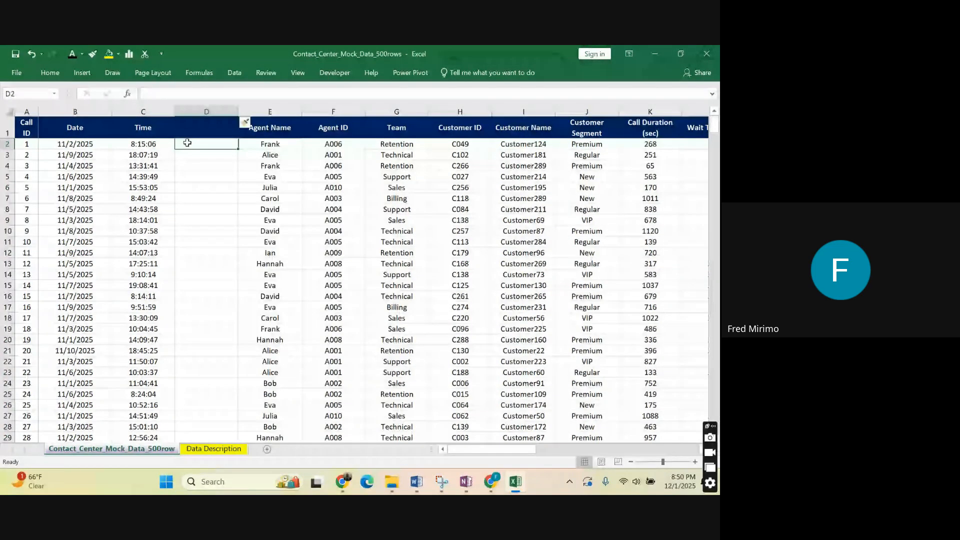
Join the first call's date and time in D2 with the formula =B2&C2.
{"action": "type", "text": "="}
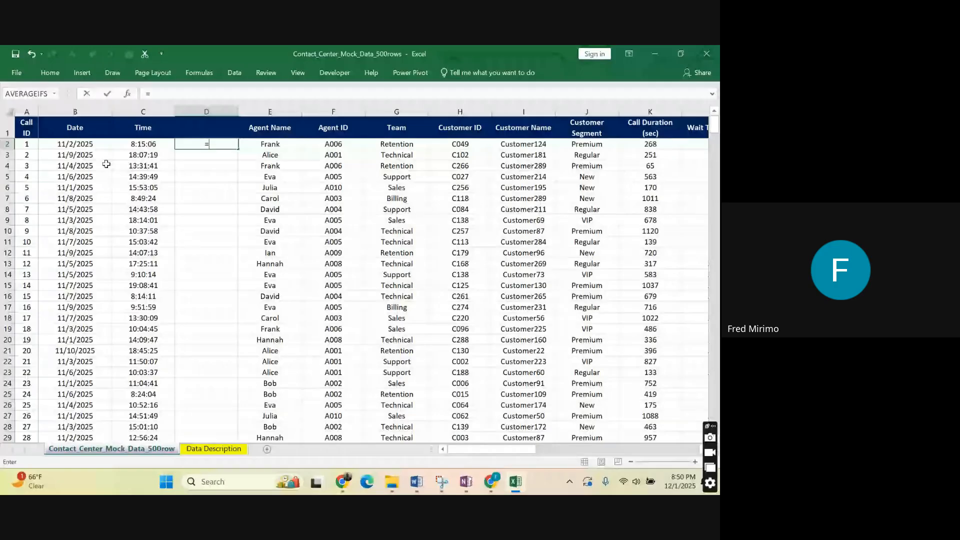
{"action": "left_click", "coordinate": [100, 144]}
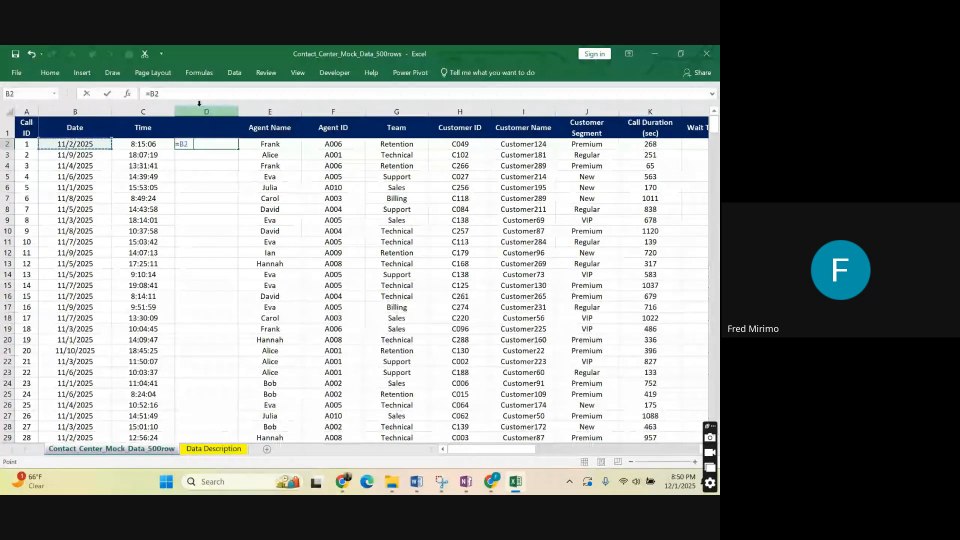
{"action": "type", "text": "&"}
{"action": "left_click", "coordinate": [134, 143]}
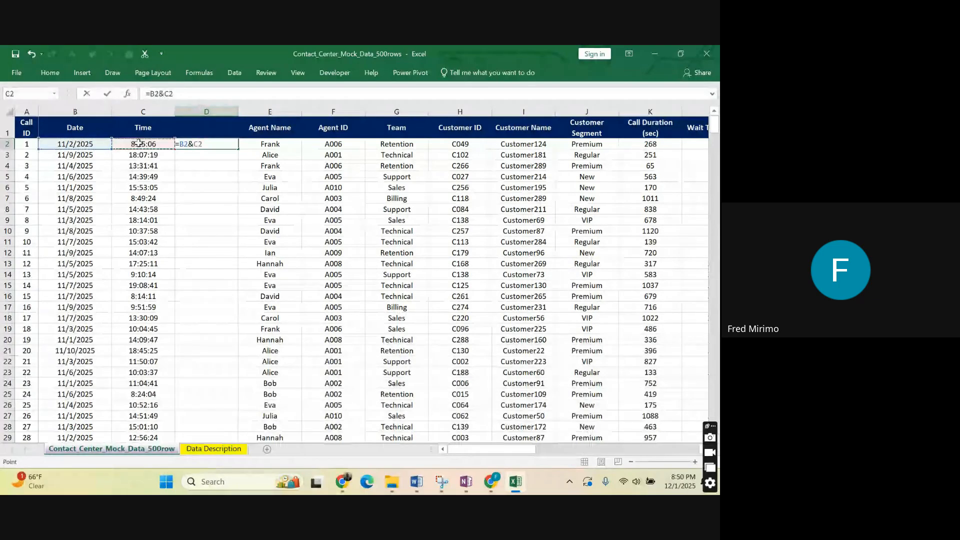
{"action": "key", "text": "Return"}
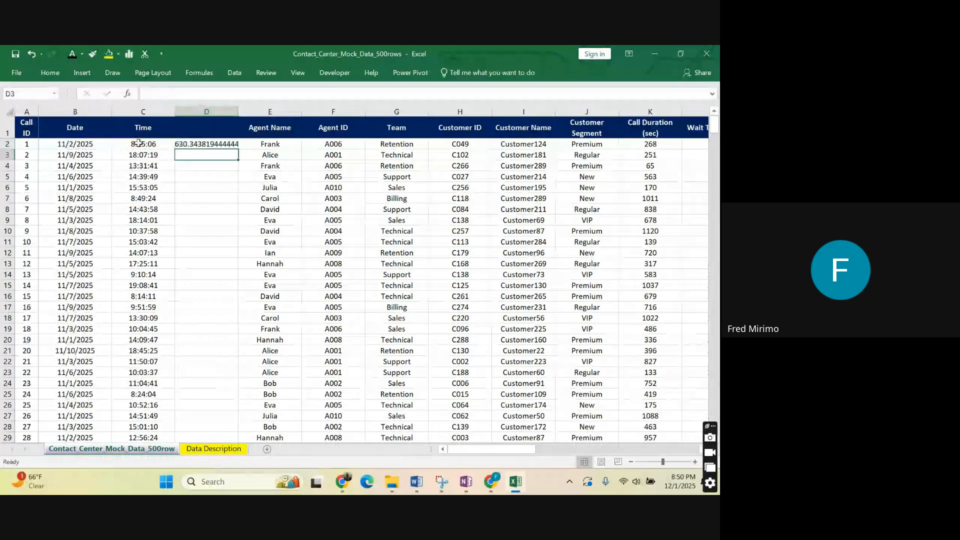
Apply the Short Date number format to the combined date and time value in D2.
{"action": "left_click", "coordinate": [188, 143]}
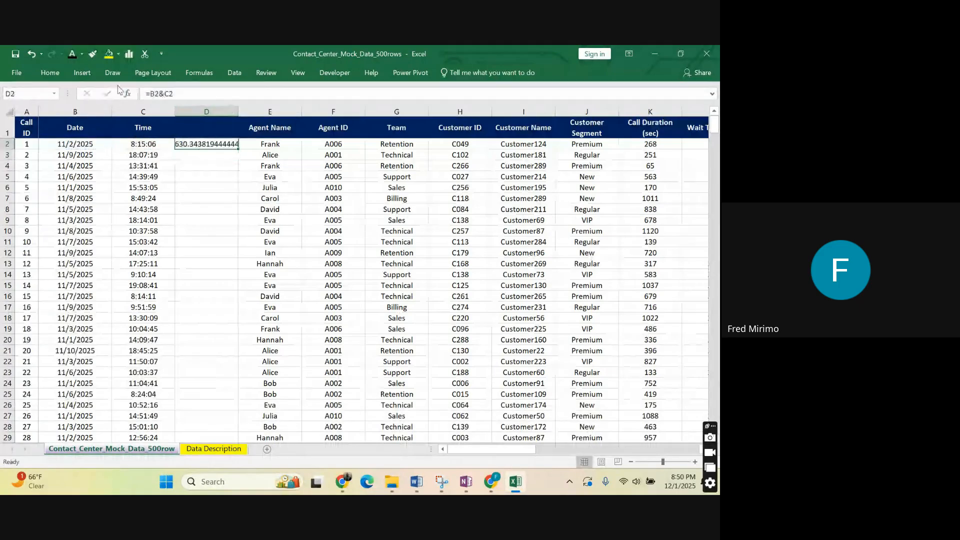
{"action": "left_click", "coordinate": [50, 73]}
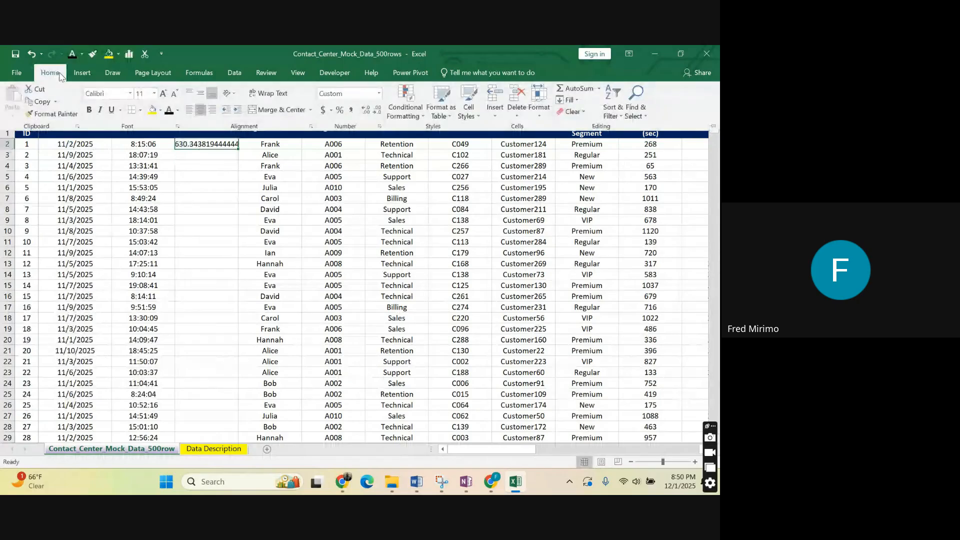
{"action": "left_click", "coordinate": [379, 93]}
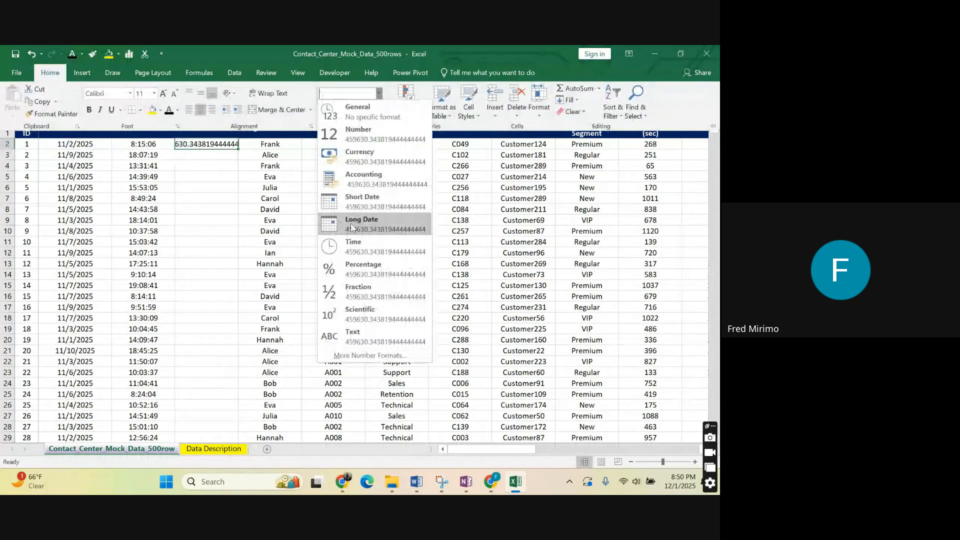
{"action": "left_click", "coordinate": [372, 202]}
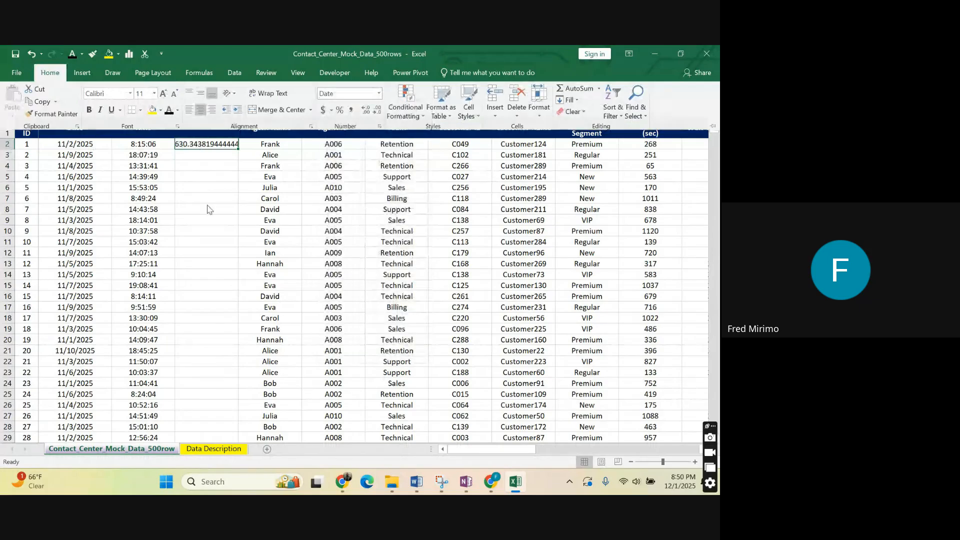
{"action": "left_click", "coordinate": [203, 187]}
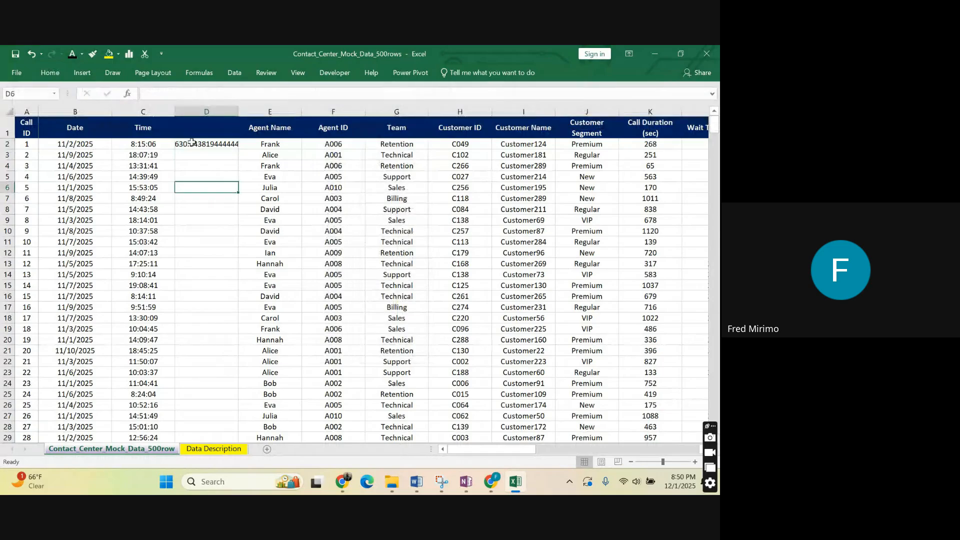
Try to convert column D to dates using Text to Columns, with the Tab delimiter and the MDY date format.
{"action": "left_click", "coordinate": [210, 111]}
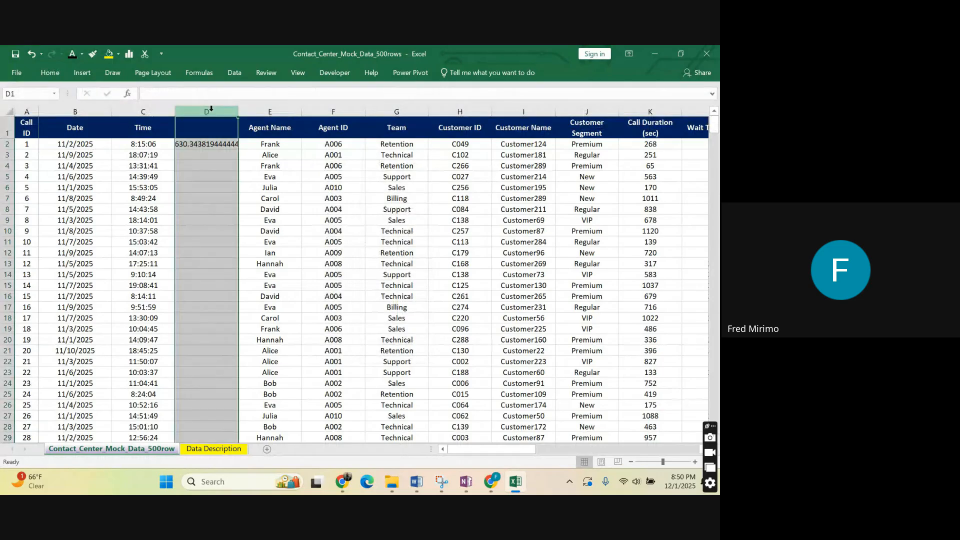
{"action": "left_click", "coordinate": [234, 73]}
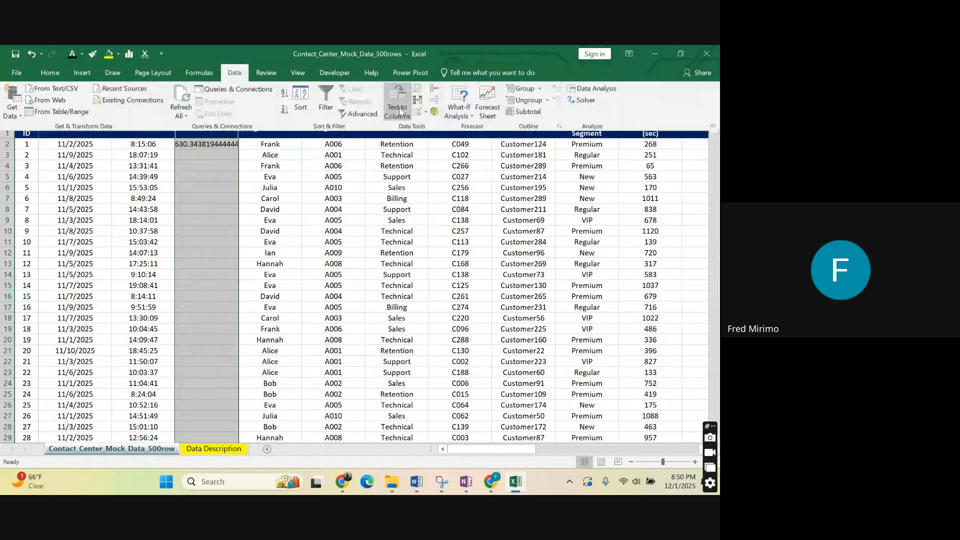
{"action": "left_click", "coordinate": [398, 107]}
{"action": "left_click", "coordinate": [563, 296]}
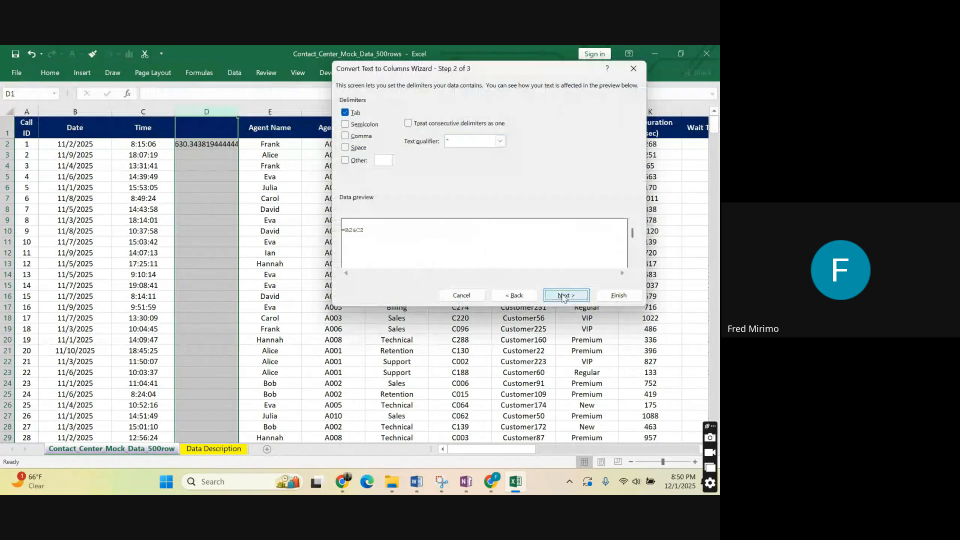
{"action": "left_click", "coordinate": [563, 296]}
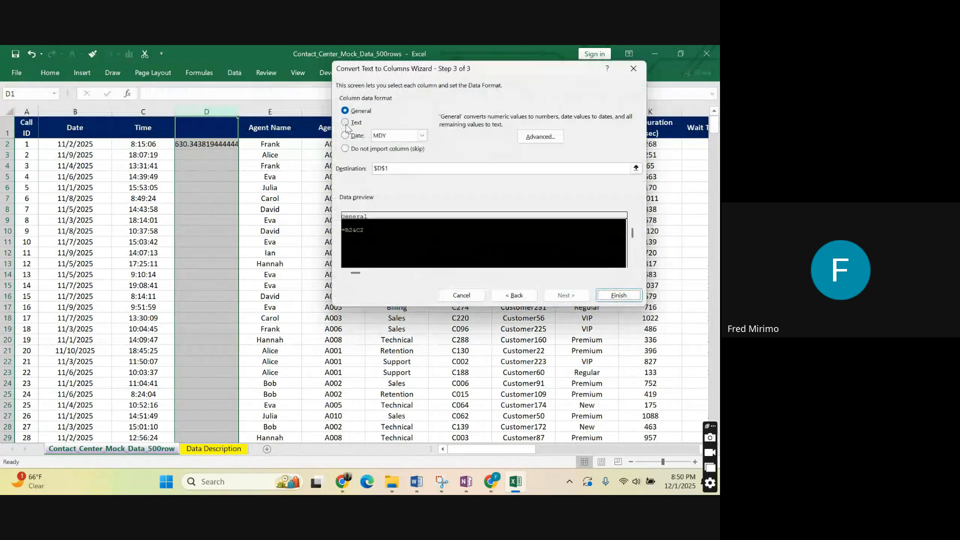
{"action": "left_click", "coordinate": [345, 135]}
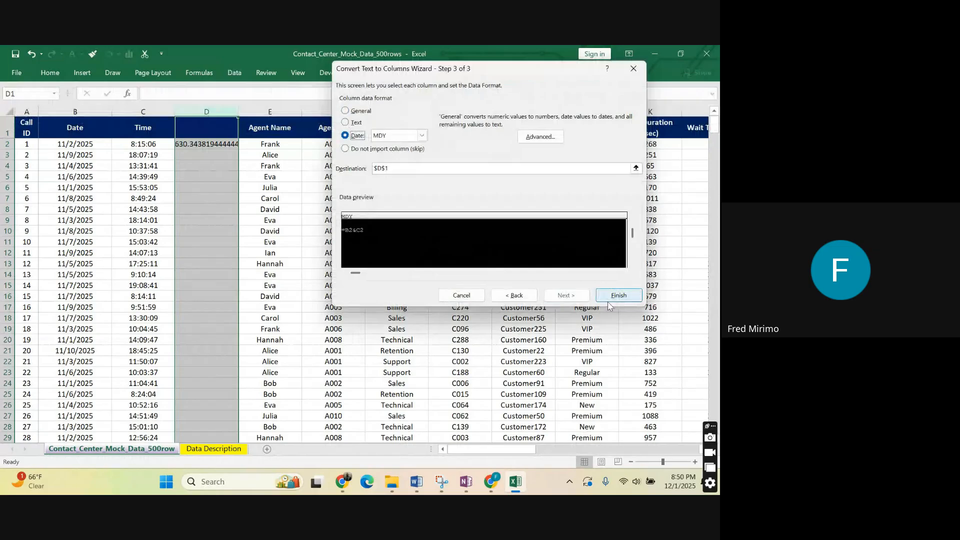
{"action": "left_click", "coordinate": [613, 295]}
{"action": "left_click", "coordinate": [213, 188]}
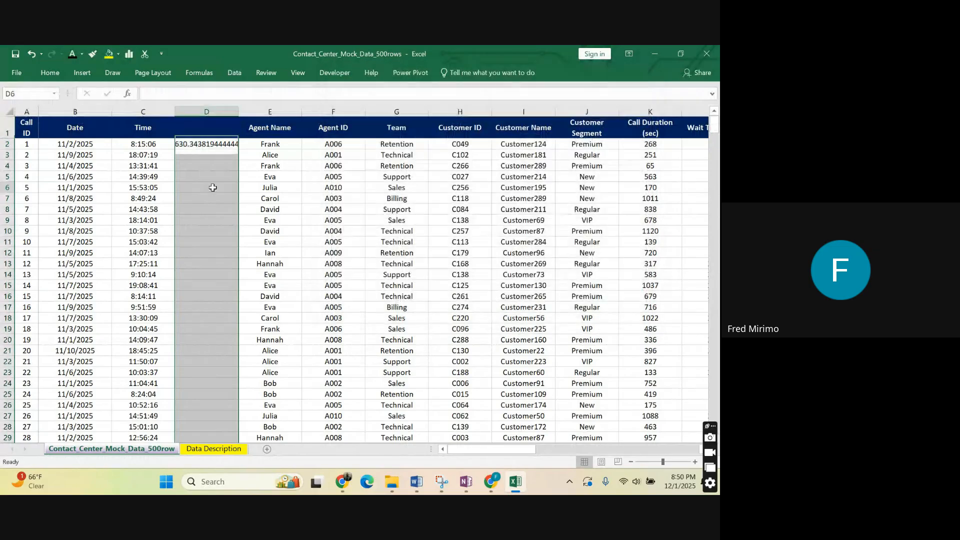
Widen column D to fit the full combined value in D2, and check it against the date in B2 and time in C2.
{"action": "left_click", "coordinate": [177, 144]}
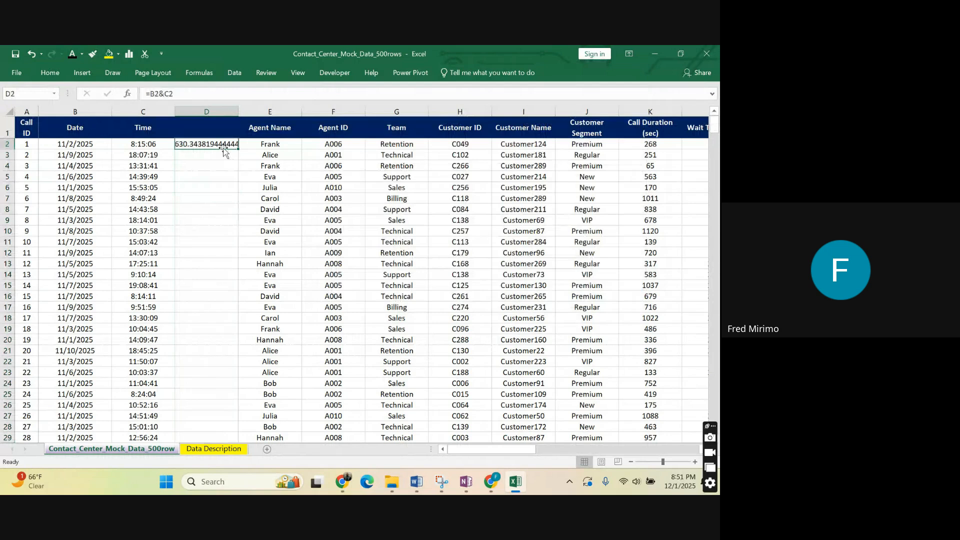
{"action": "left_click_drag", "start_coordinate": [198, 186], "coordinate": [198, 176]}
{"action": "left_click_drag", "start_coordinate": [241, 111], "coordinate": [283, 112]}
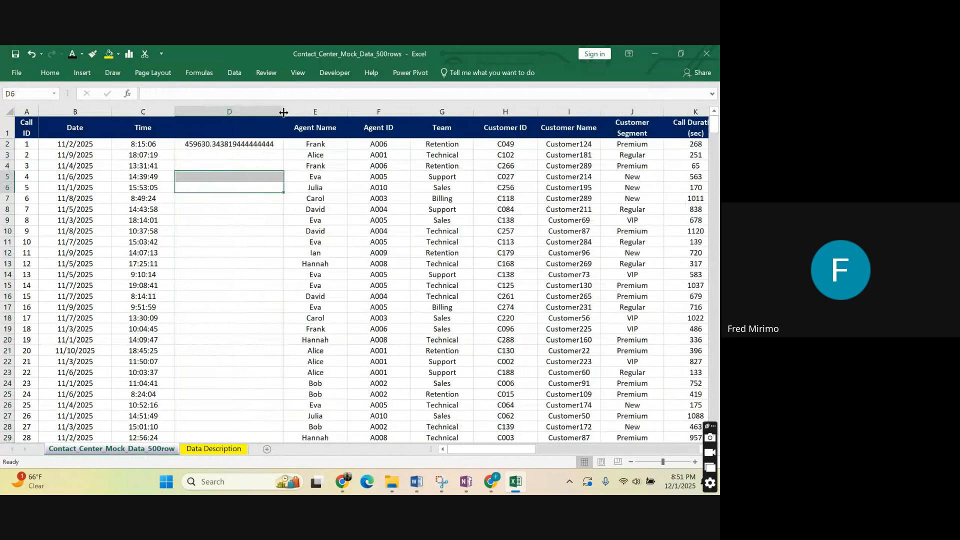
{"action": "left_click", "coordinate": [209, 144]}
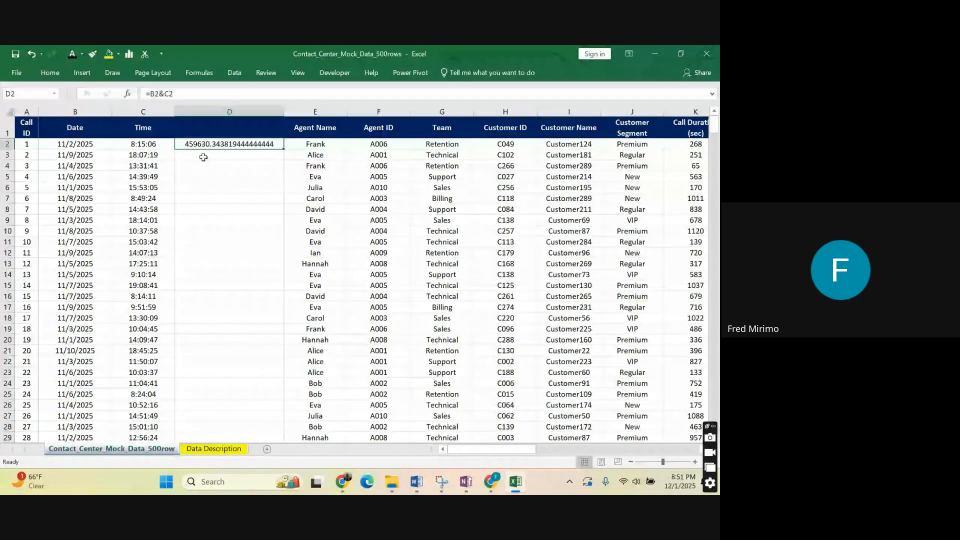
{"action": "left_click", "coordinate": [75, 144]}
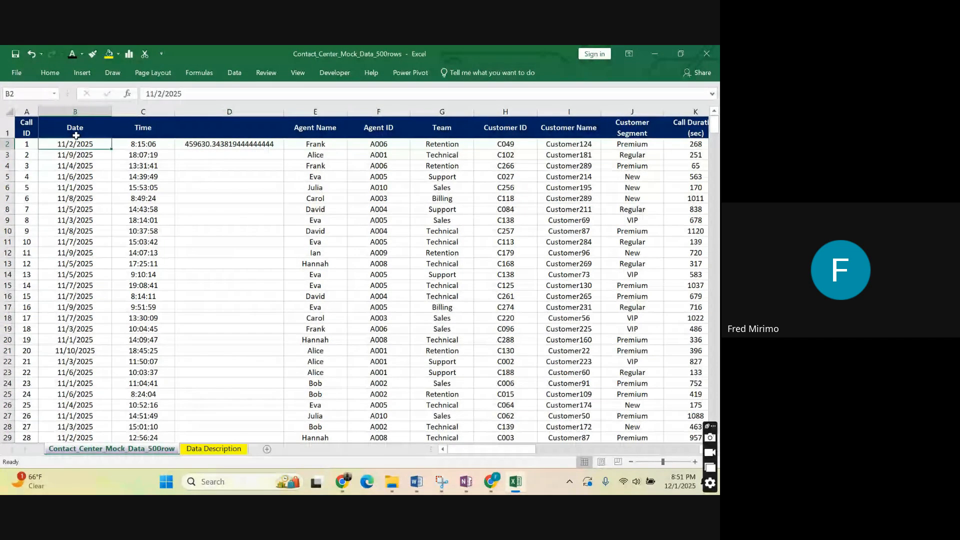
{"action": "left_click", "coordinate": [146, 144]}
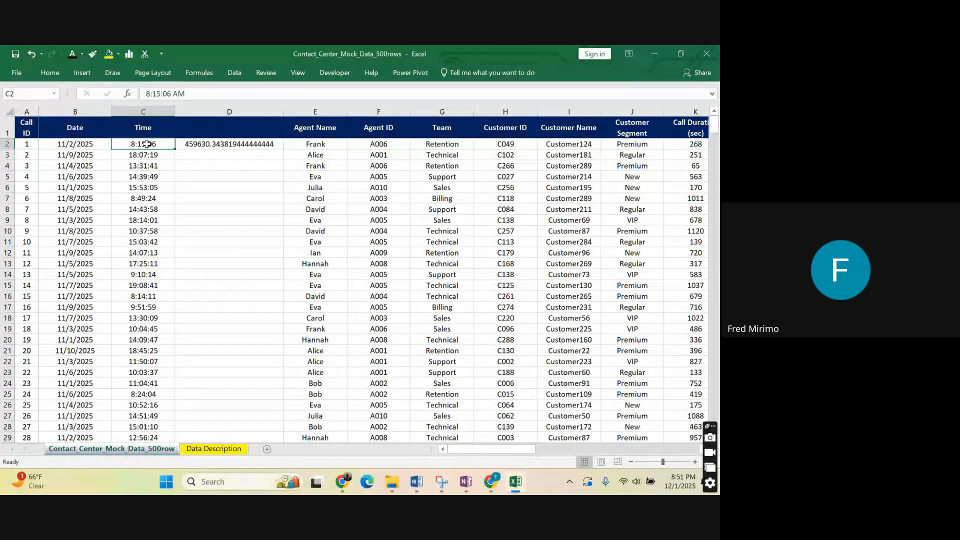
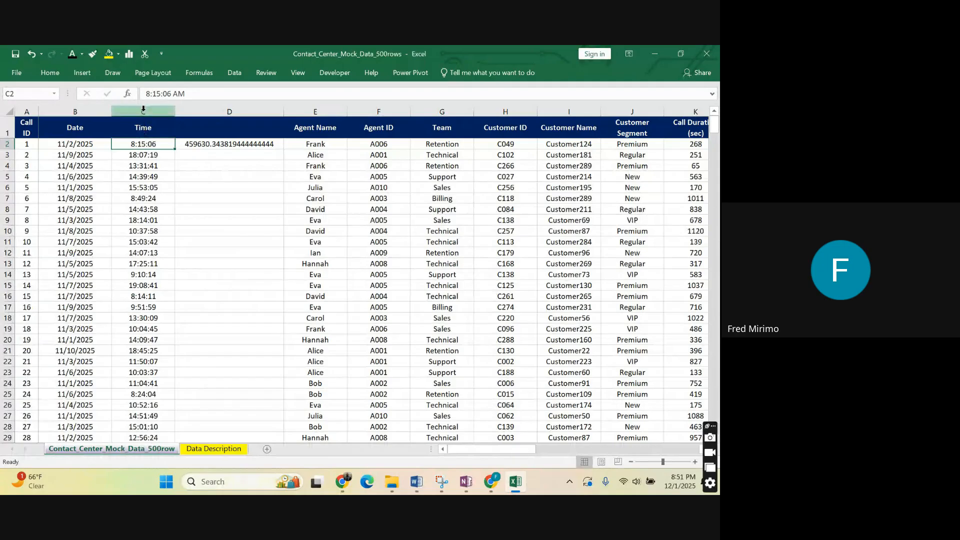
Compare the Date and Time columns and their first entries with the joined value in D2.
{"action": "left_click", "coordinate": [80, 111]}
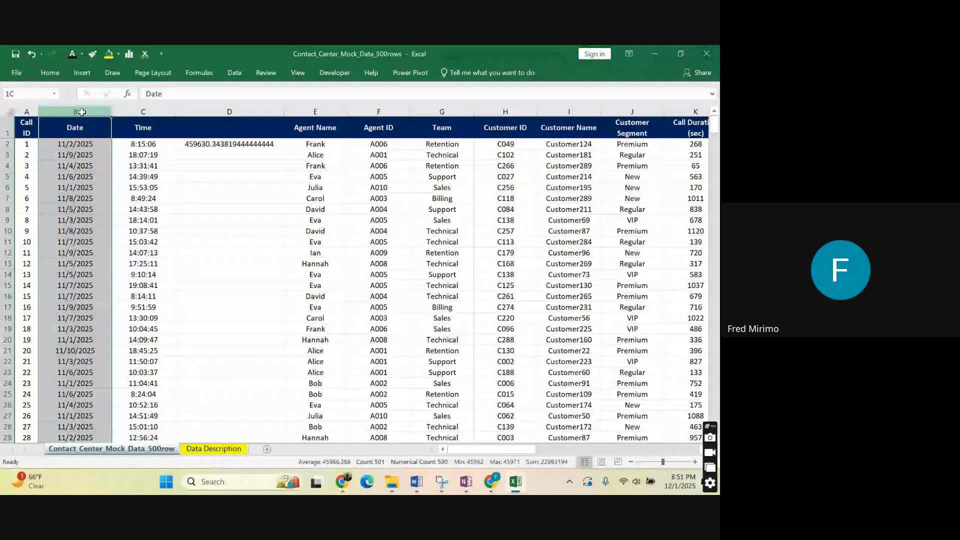
{"action": "left_click_drag", "start_coordinate": [82, 112], "coordinate": [148, 111]}
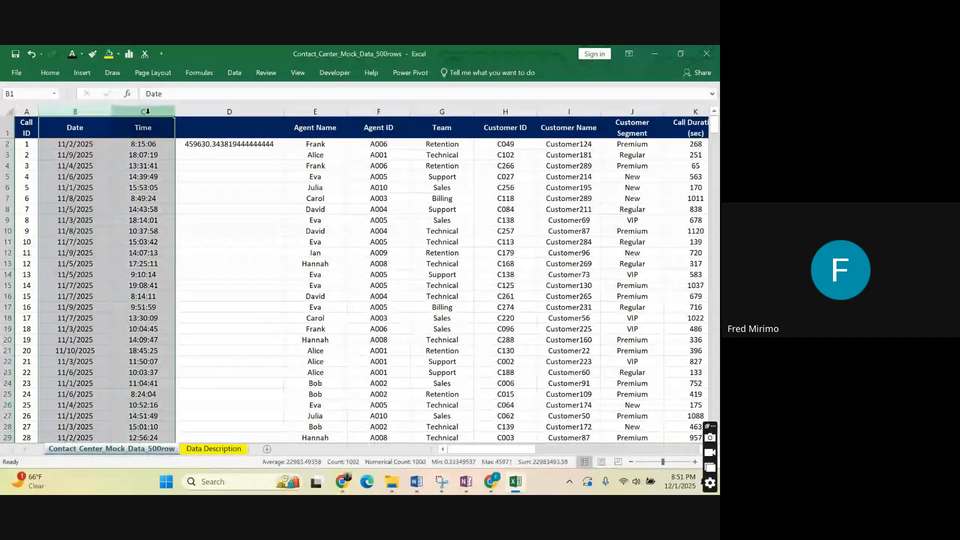
{"action": "left_click", "coordinate": [82, 146]}
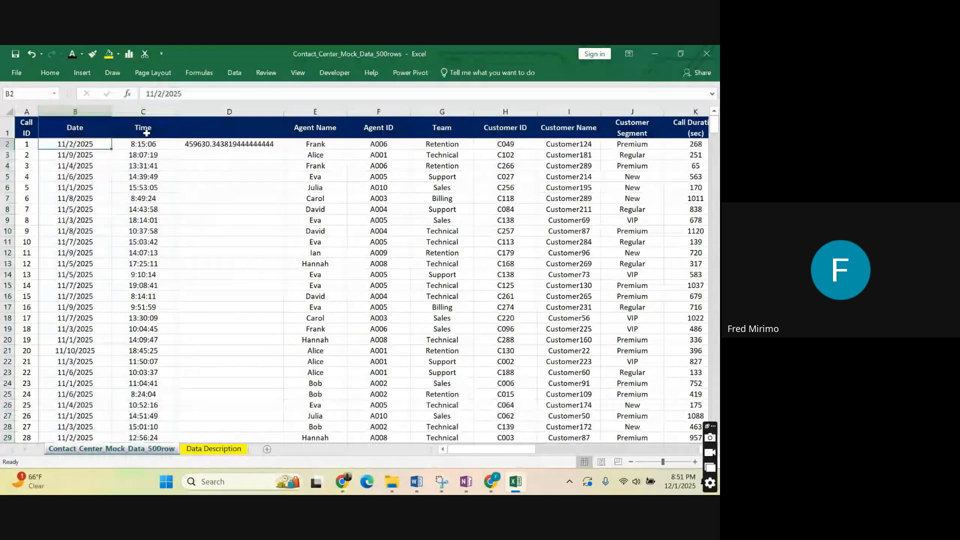
{"action": "key", "text": "Right"}
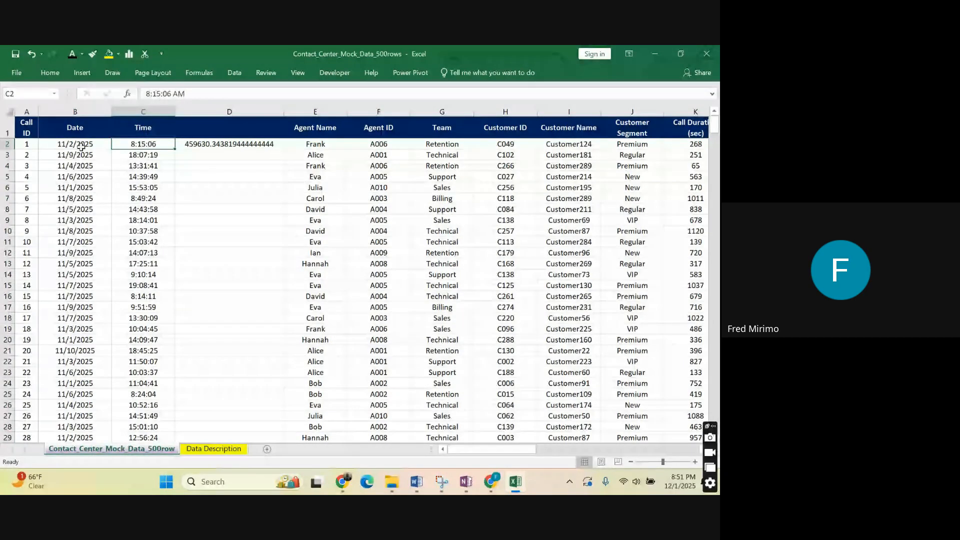
{"action": "left_click", "coordinate": [94, 144]}
{"action": "left_click", "coordinate": [113, 146]}
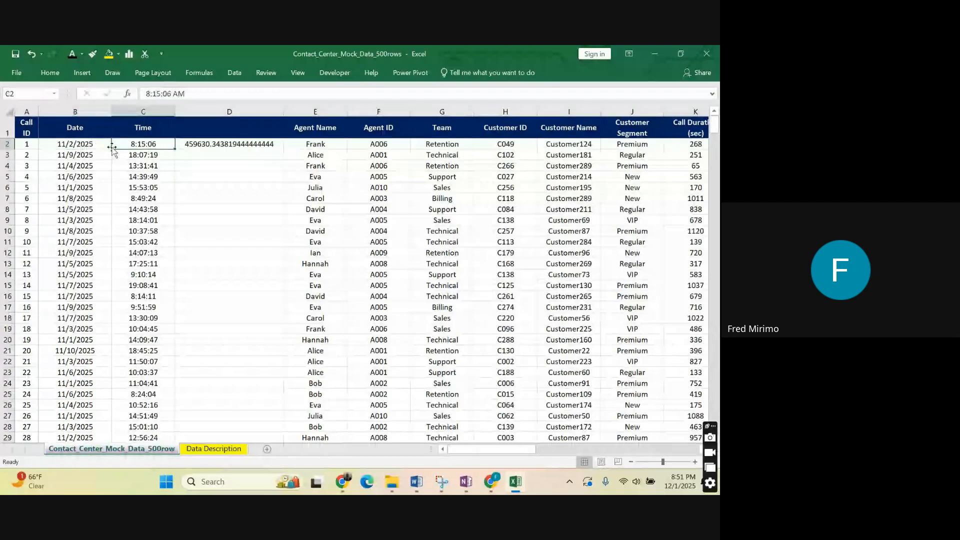
{"action": "left_click_drag", "start_coordinate": [75, 111], "coordinate": [139, 115]}
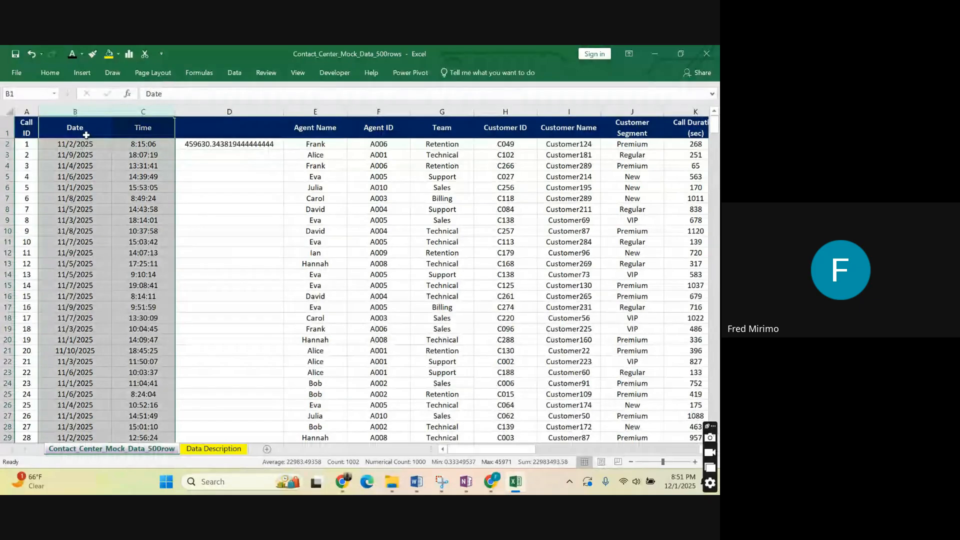
{"action": "left_click", "coordinate": [141, 145]}
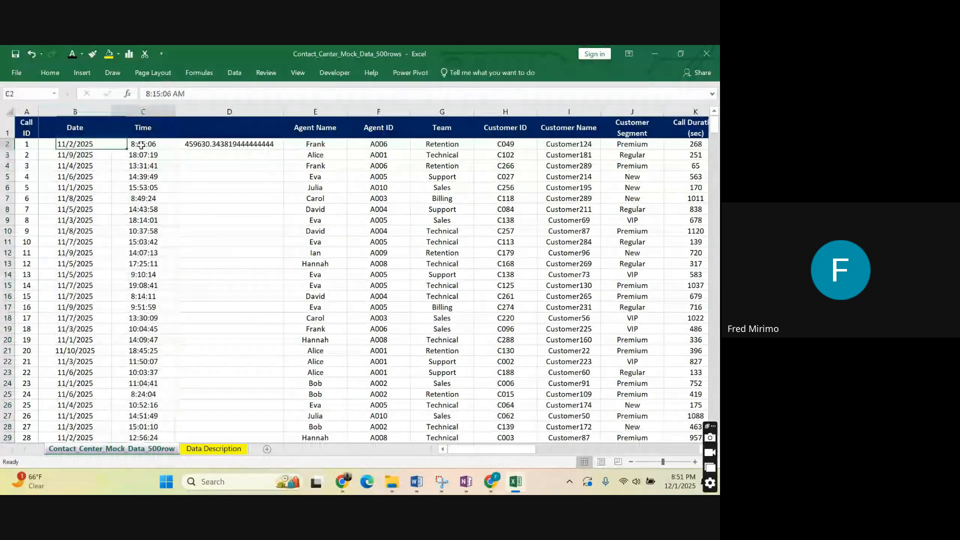
{"action": "key", "text": "Down"}
{"action": "key", "text": "Down"}
{"action": "key", "text": "Down"}
{"action": "key", "text": "Down"}
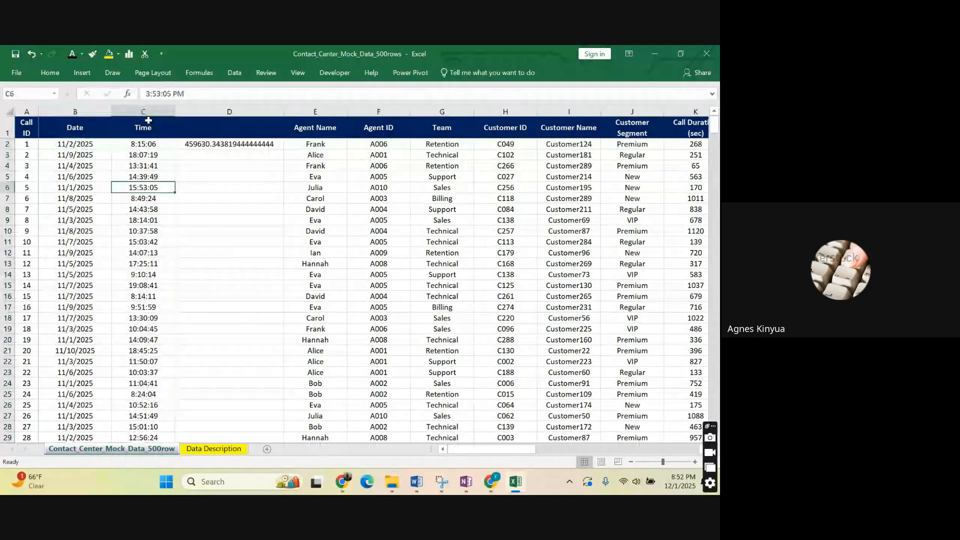
{"action": "left_click", "coordinate": [149, 114]}
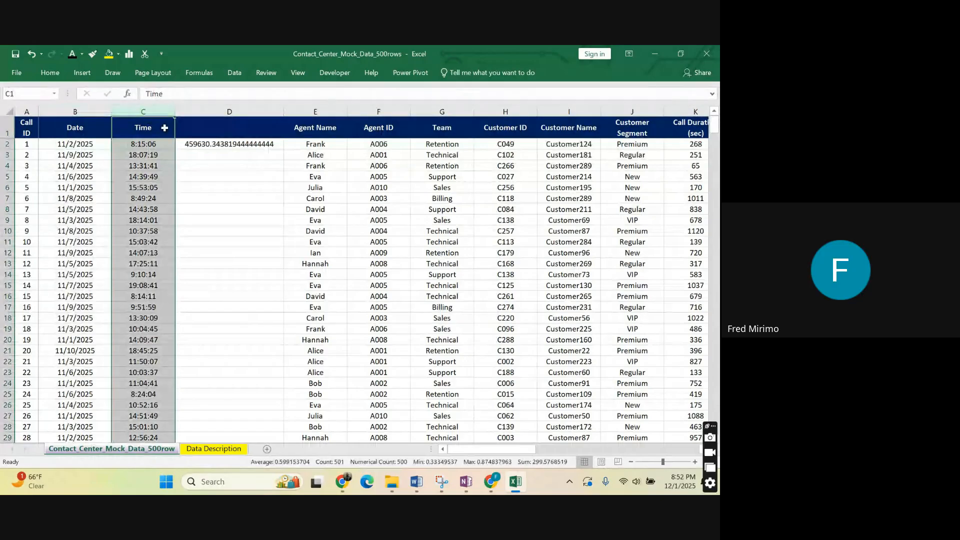
{"action": "left_click", "coordinate": [207, 143]}
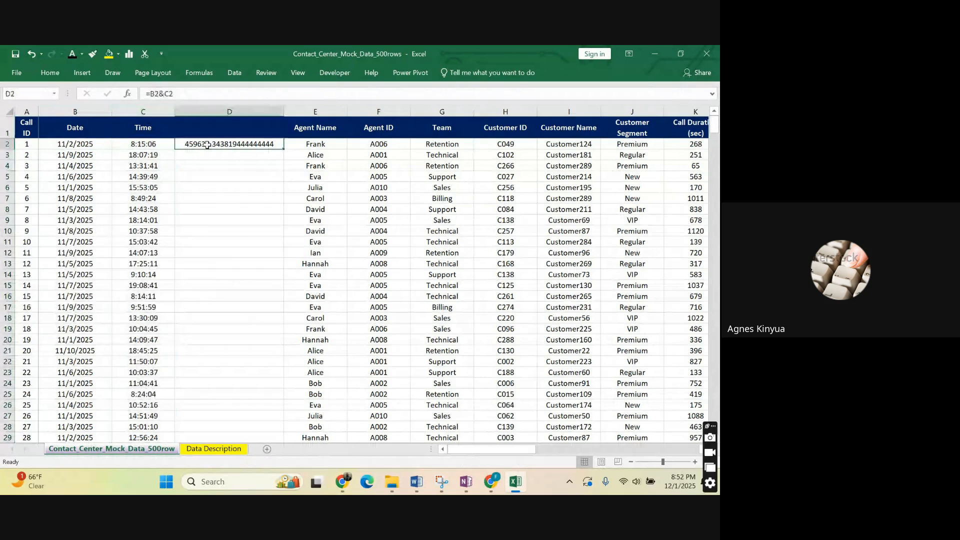
{"action": "left_click", "coordinate": [226, 198]}
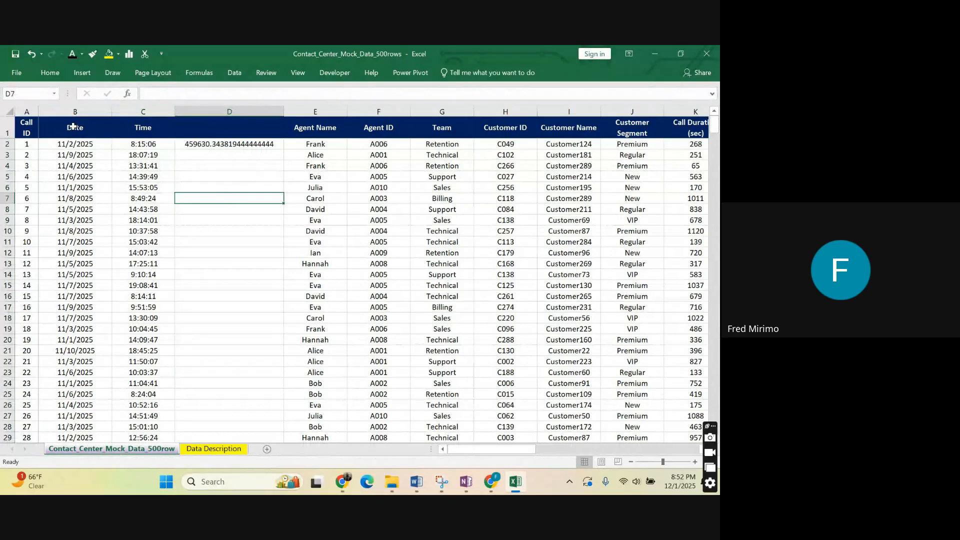
{"action": "left_click", "coordinate": [142, 111]}
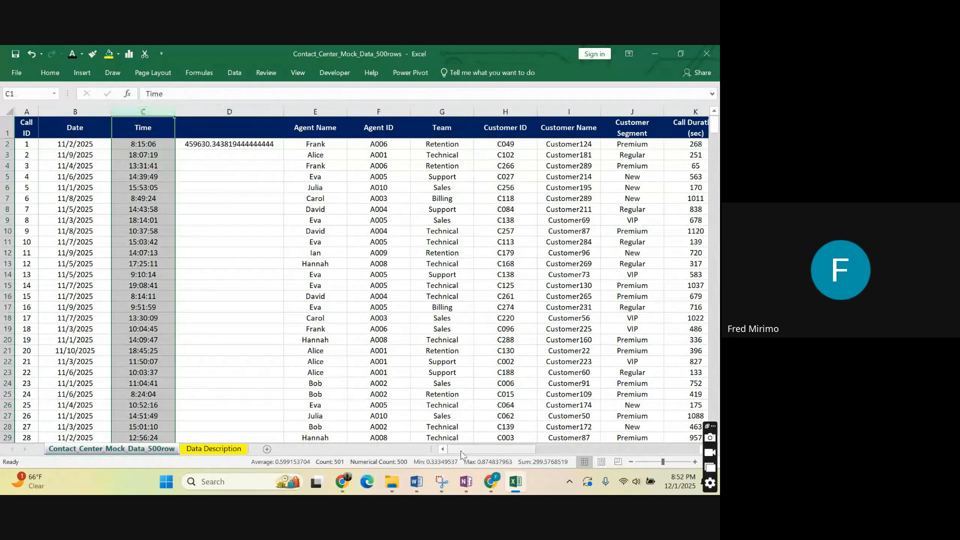
Add a new column heading "Date & Time" in AJ1, directly after the Second column.
{"action": "left_click_drag", "start_coordinate": [461, 453], "coordinate": [666, 438]}
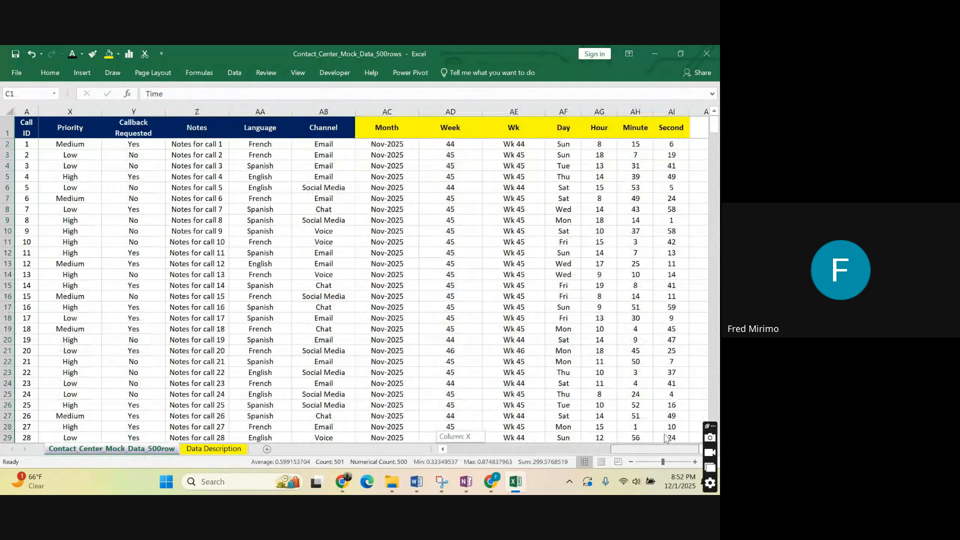
{"action": "left_click", "coordinate": [699, 129]}
{"action": "type", "text": "D"}
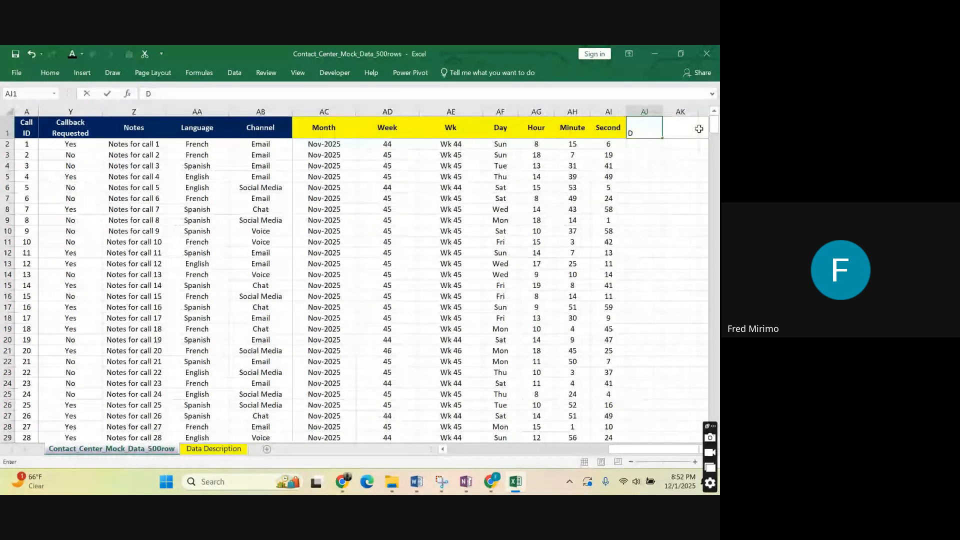
{"action": "type", "text": "ate"}
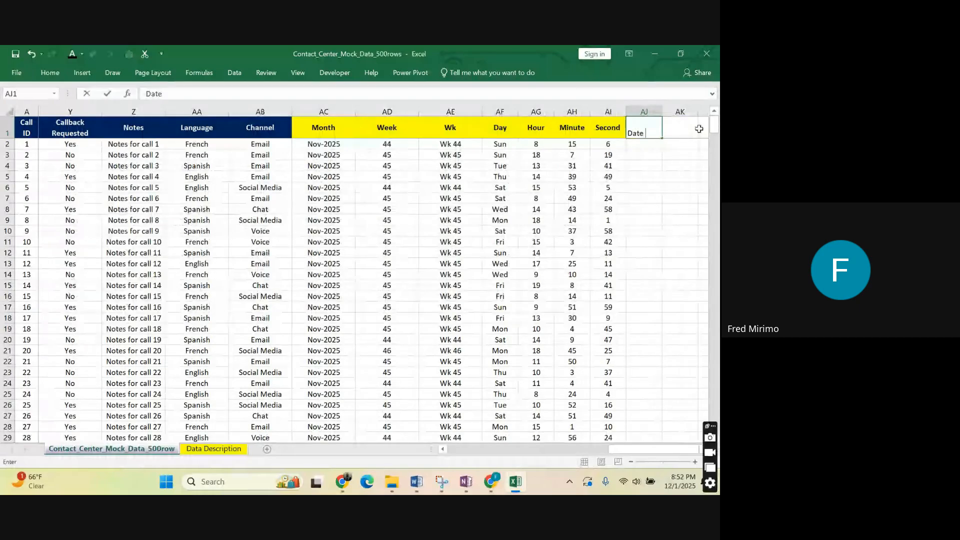
{"action": "type", "text": " & Time"}
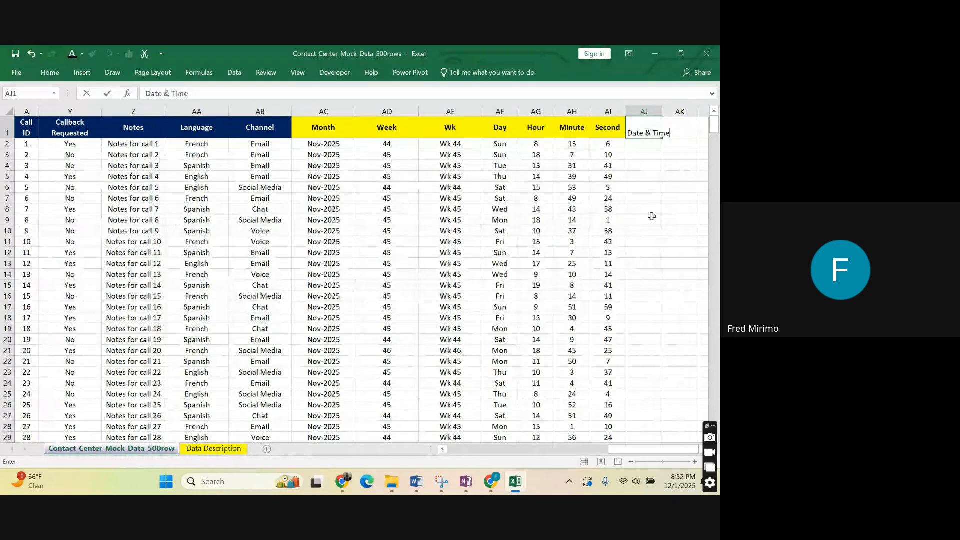
{"action": "key", "text": "Return"}
{"action": "left_click", "coordinate": [675, 220]}
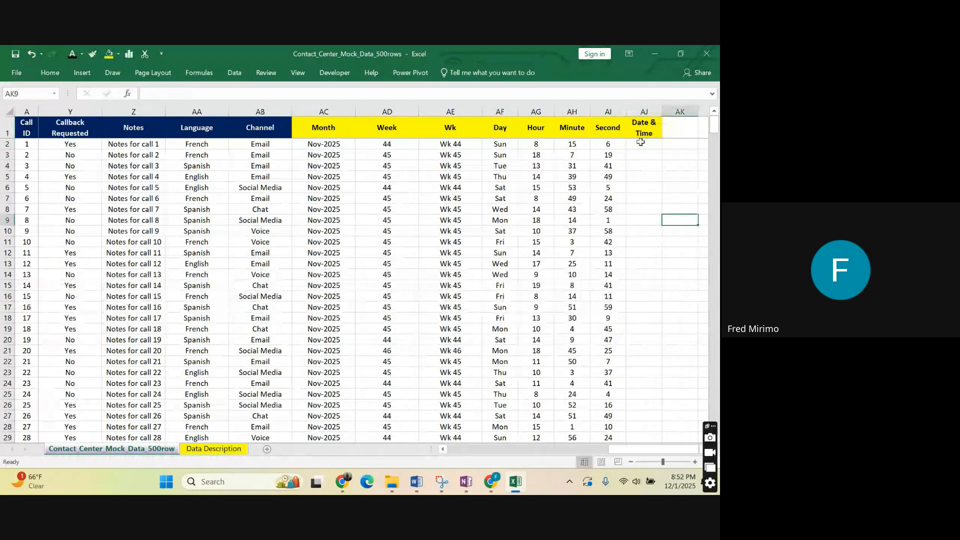
Enter the sample date and time 2/11/2025 8:20:30 in AJ2 under the Date & Time heading.
{"action": "left_click", "coordinate": [670, 144]}
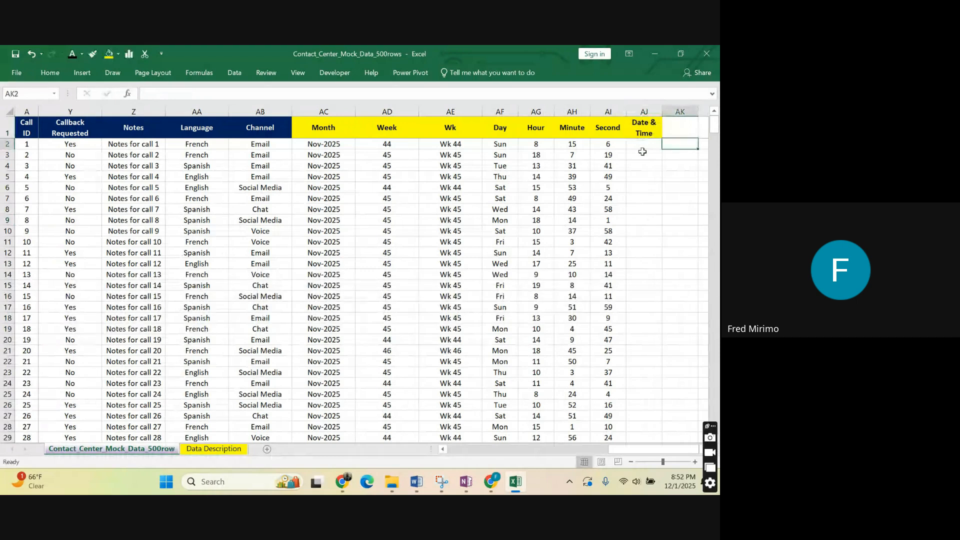
{"action": "left_click", "coordinate": [642, 148]}
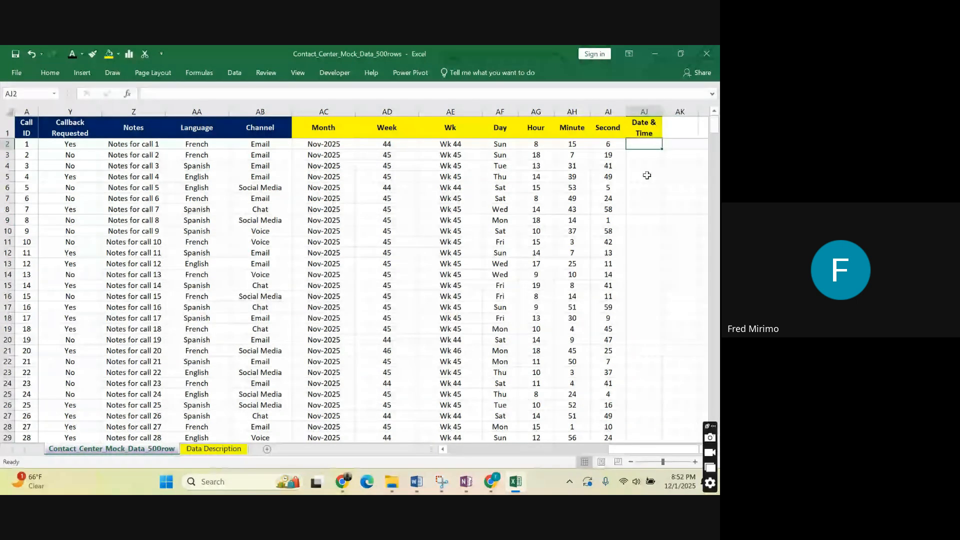
{"action": "double_click", "coordinate": [645, 143]}
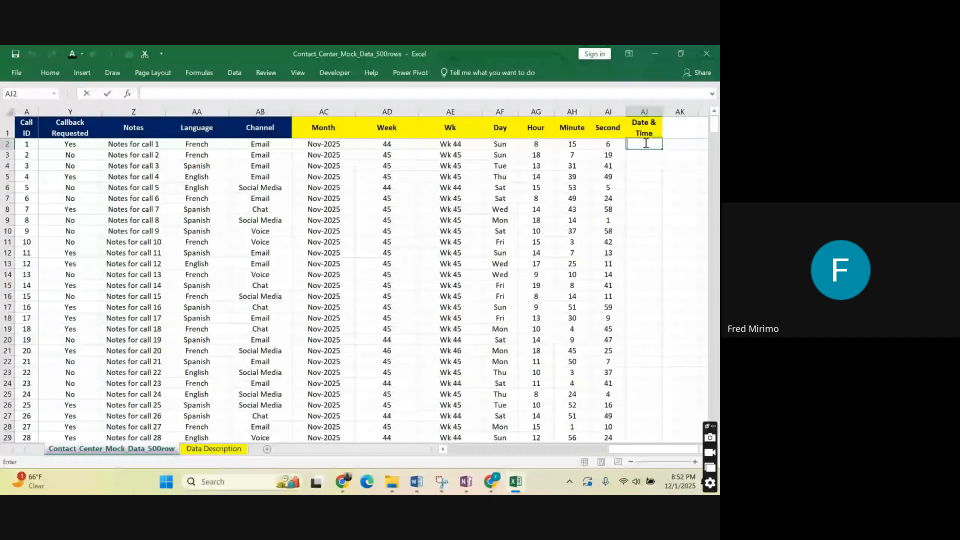
{"action": "type", "text": "2/"}
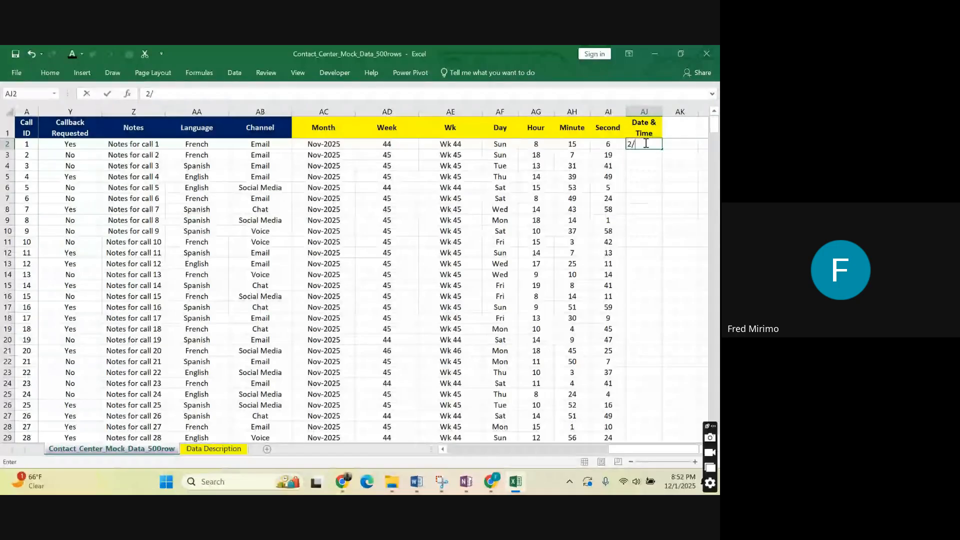
{"action": "type", "text": "11"}
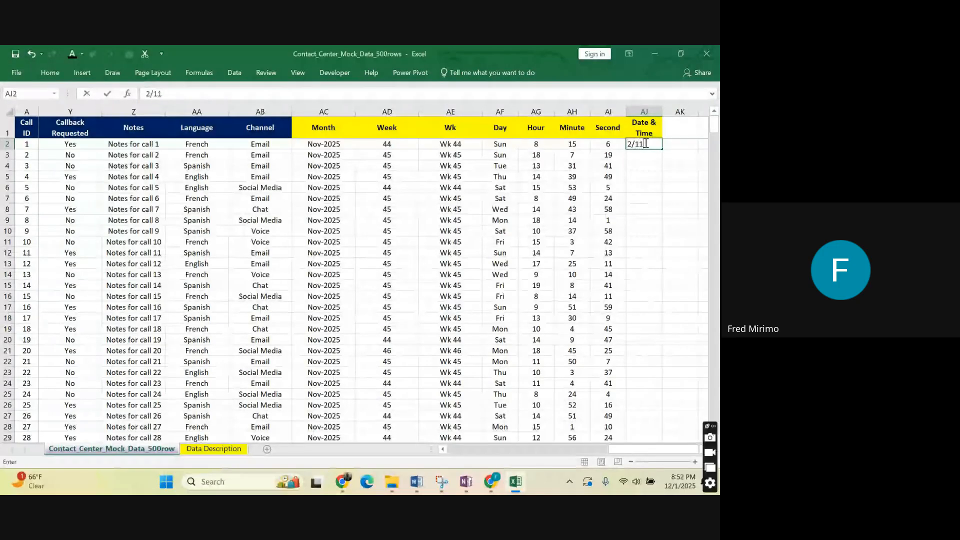
{"action": "type", "text": "/2"}
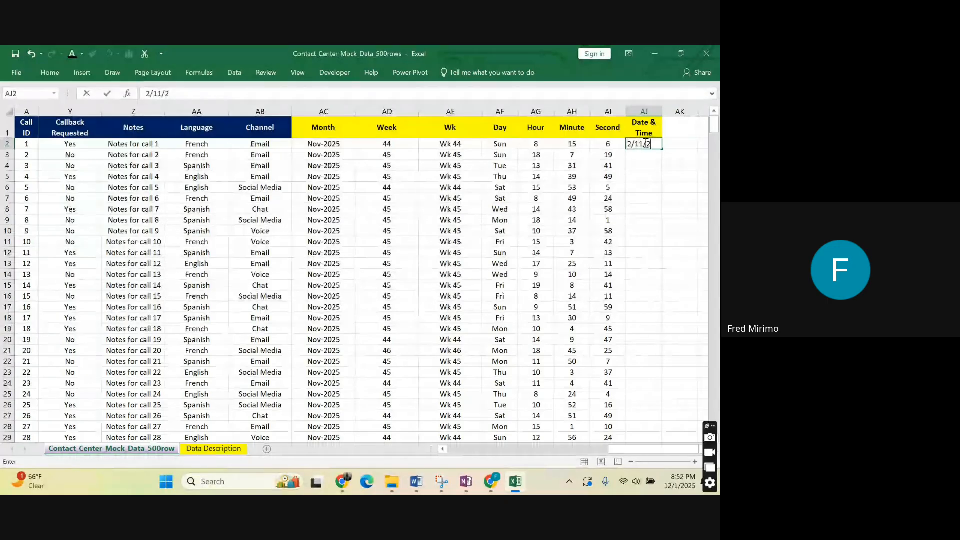
{"action": "type", "text": "025"}
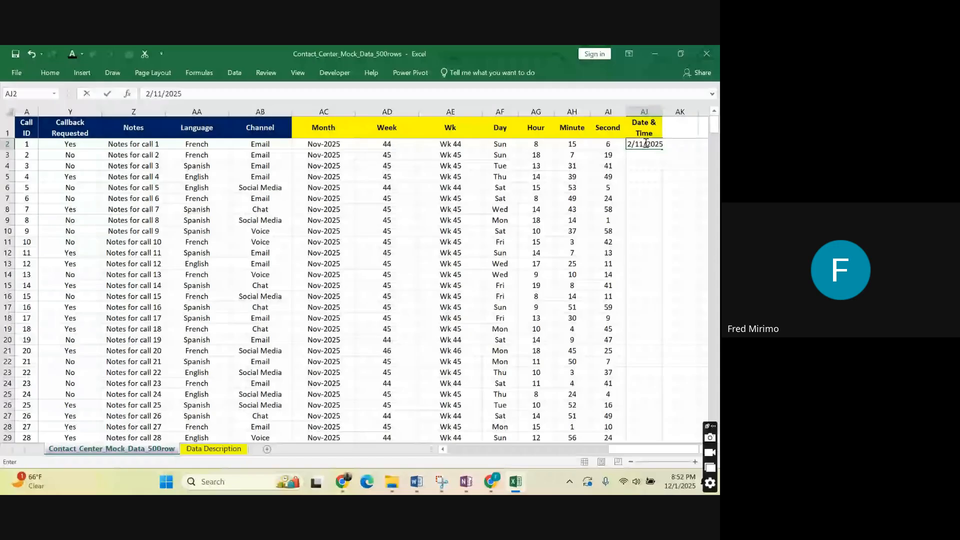
{"action": "type", "text": "8:20:30"}
{"action": "key", "text": "Return"}
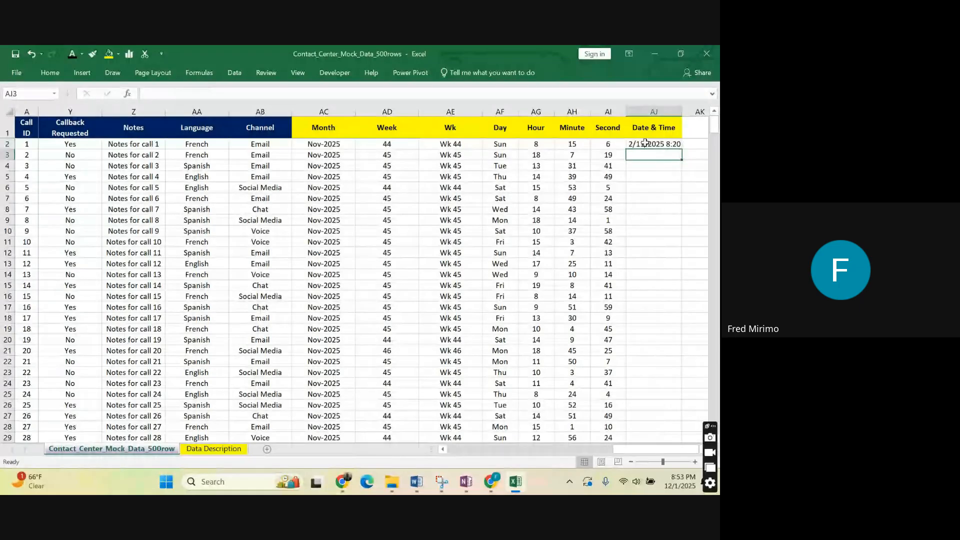
Widen the Date & Time column slightly and fill the AJ2 value down through all call rows.
{"action": "left_click", "coordinate": [644, 143]}
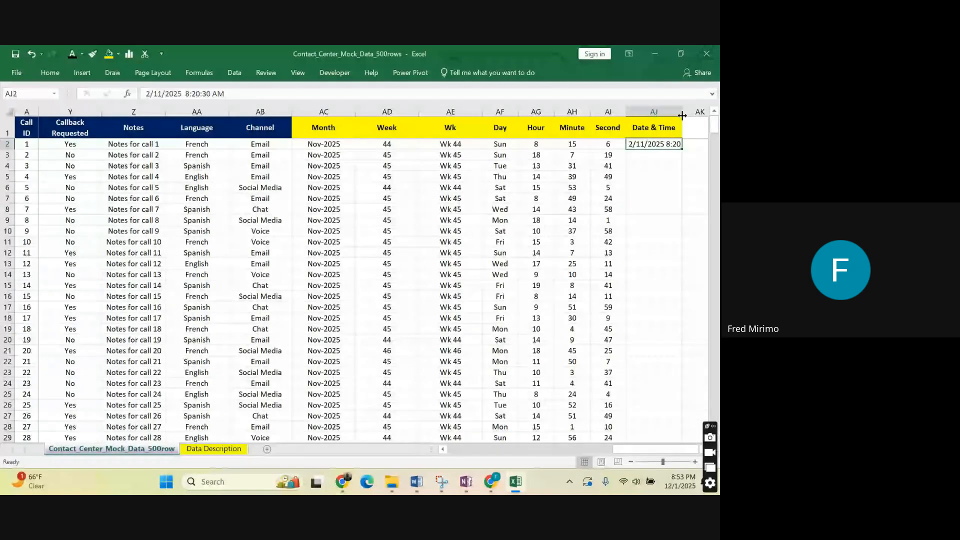
{"action": "left_click_drag", "start_coordinate": [682, 115], "coordinate": [694, 115]}
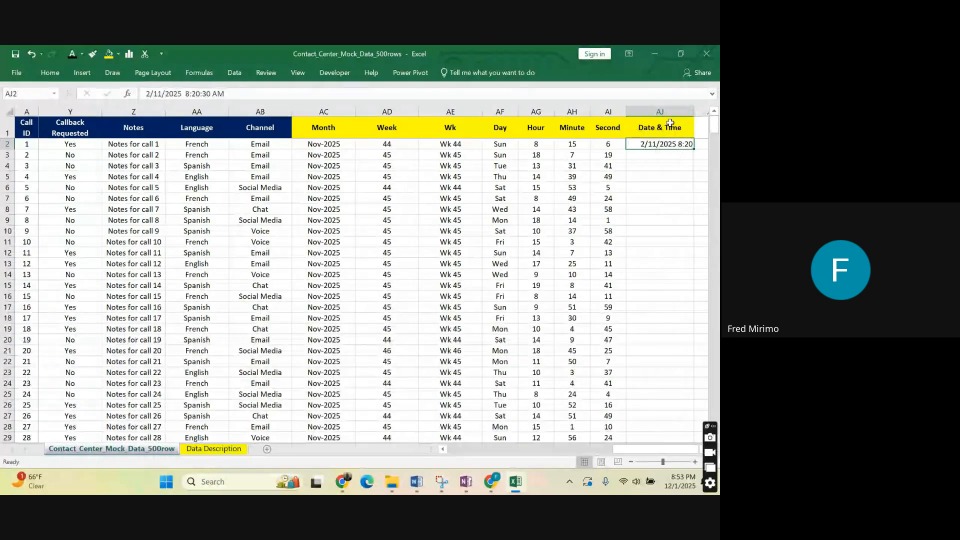
{"action": "key", "text": "F2"}
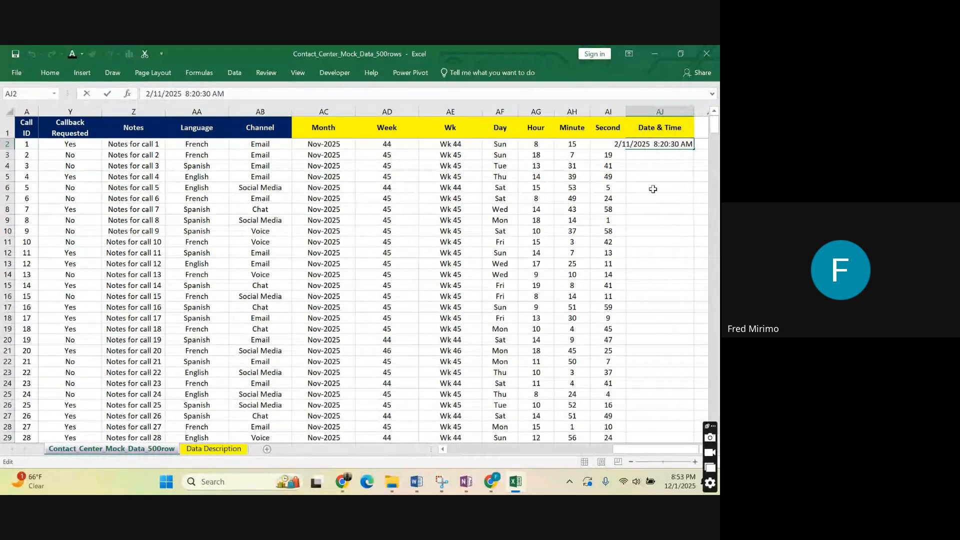
{"action": "key", "text": "Escape"}
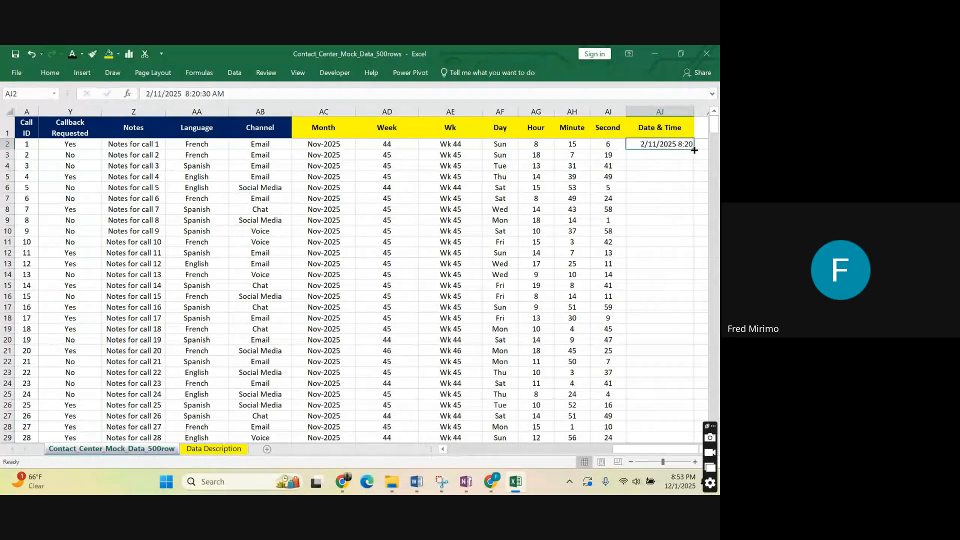
{"action": "double_click", "coordinate": [693, 149]}
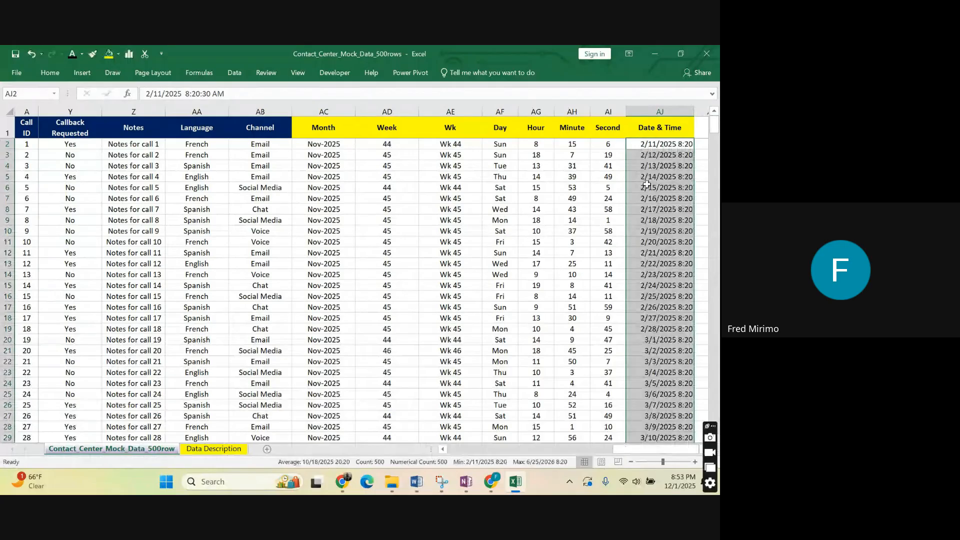
Change the seconds of the date and time in AJ4 to 0, giving 2/13/2025 8:20:0 AM.
{"action": "left_click", "coordinate": [645, 165]}
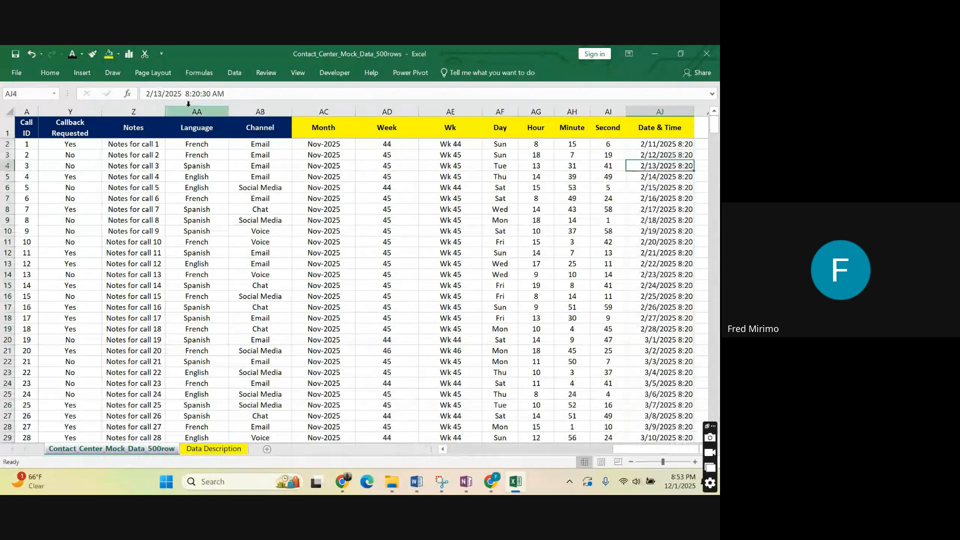
{"action": "left_click", "coordinate": [212, 91]}
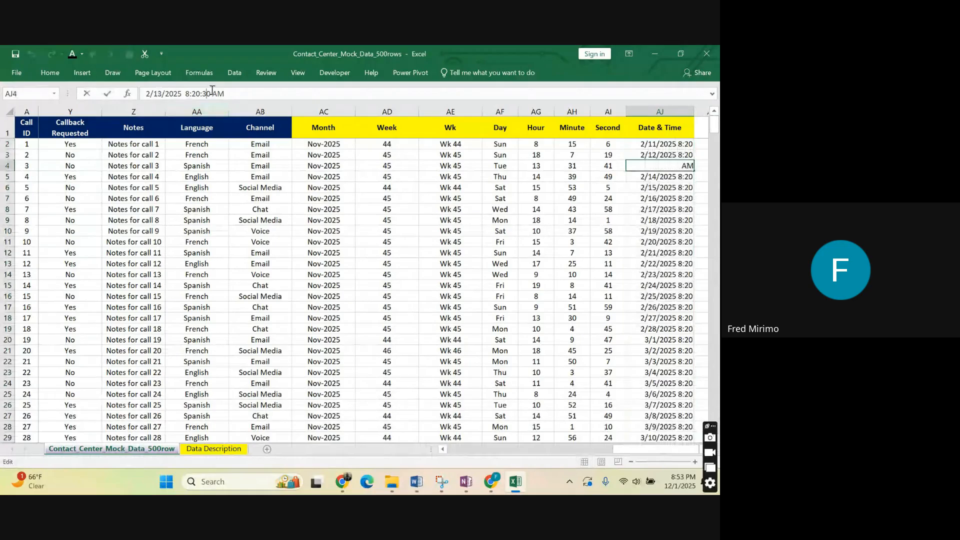
{"action": "key", "text": "BackSpace"}
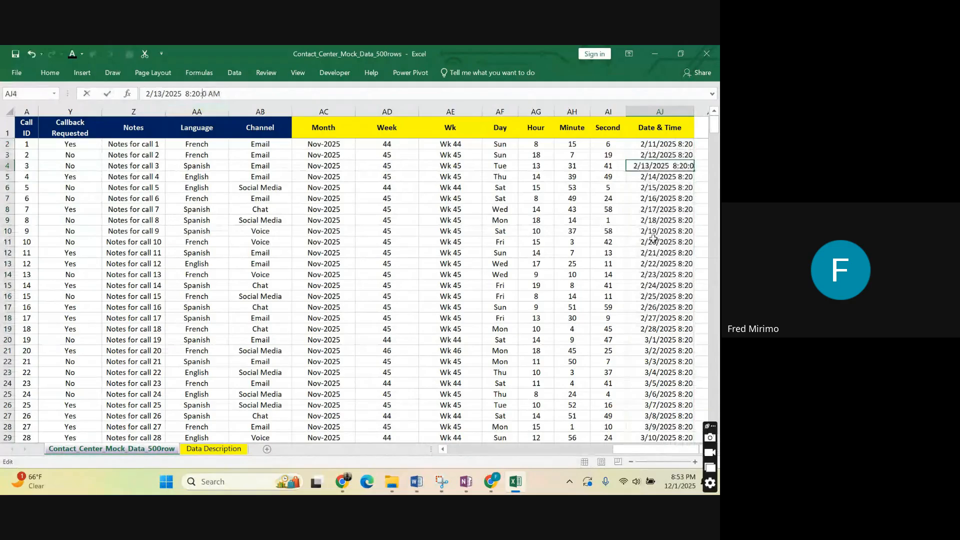
{"action": "left_click", "coordinate": [653, 240]}
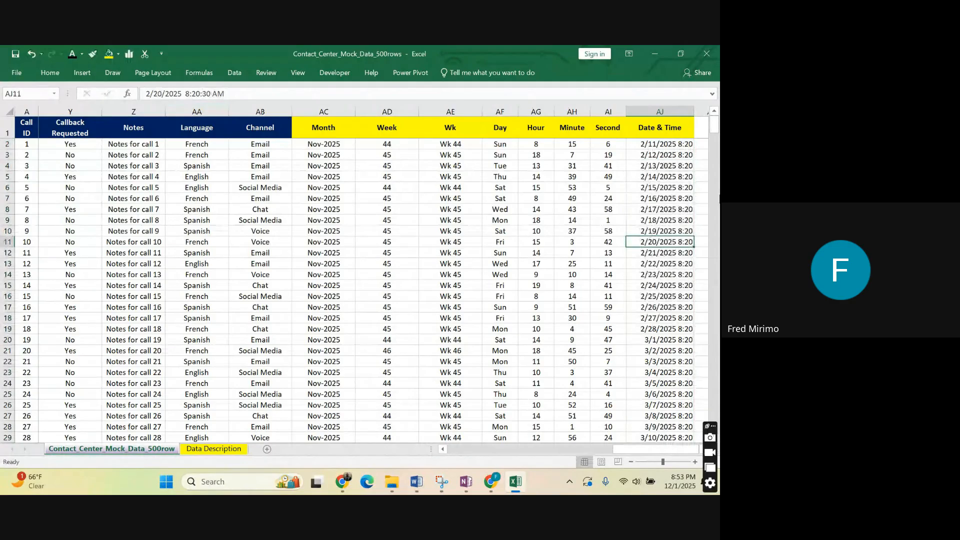
{"action": "left_click", "coordinate": [700, 155]}
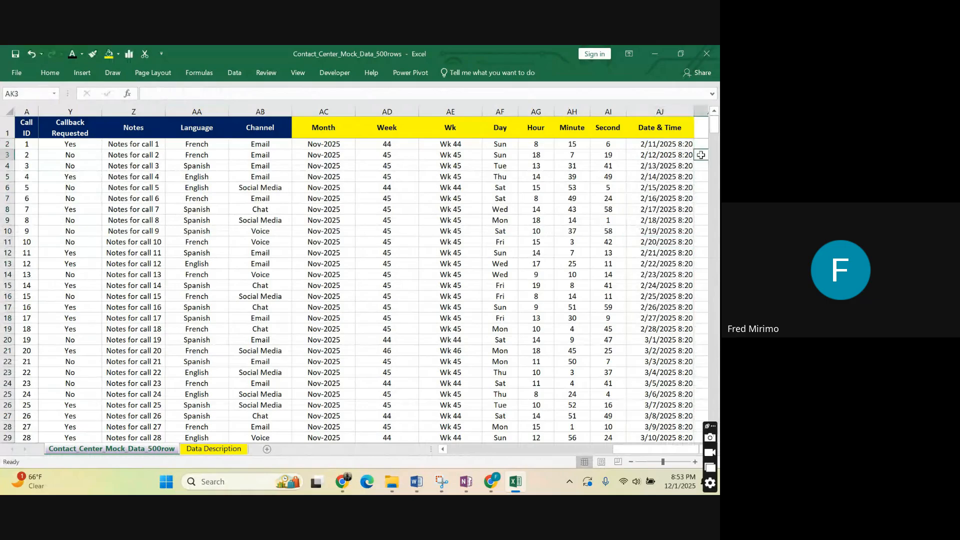
Enter the time increment 0:30:00 in AK3, beside the Date & Time column.
{"action": "type", "text": "0"}
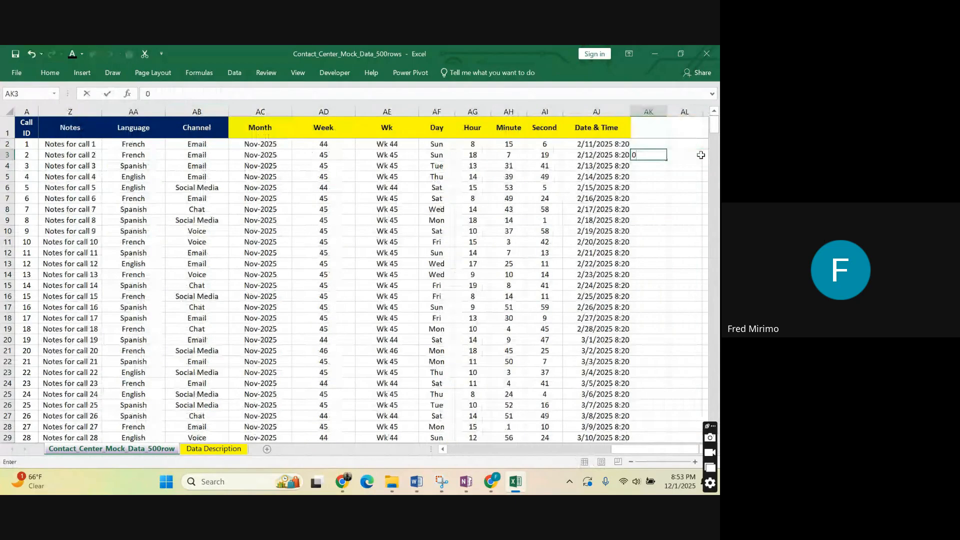
{"action": "type", "text": ":"}
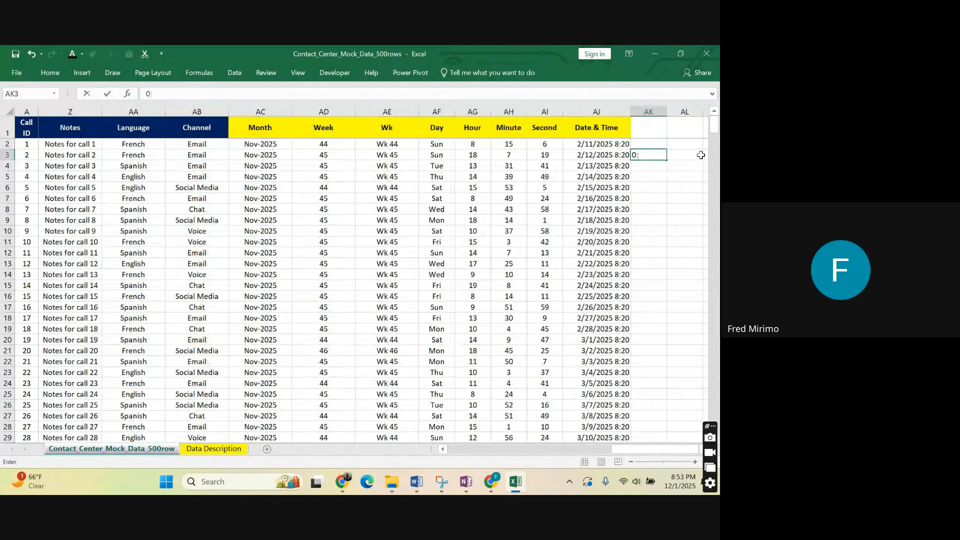
{"action": "type", "text": "30:"}
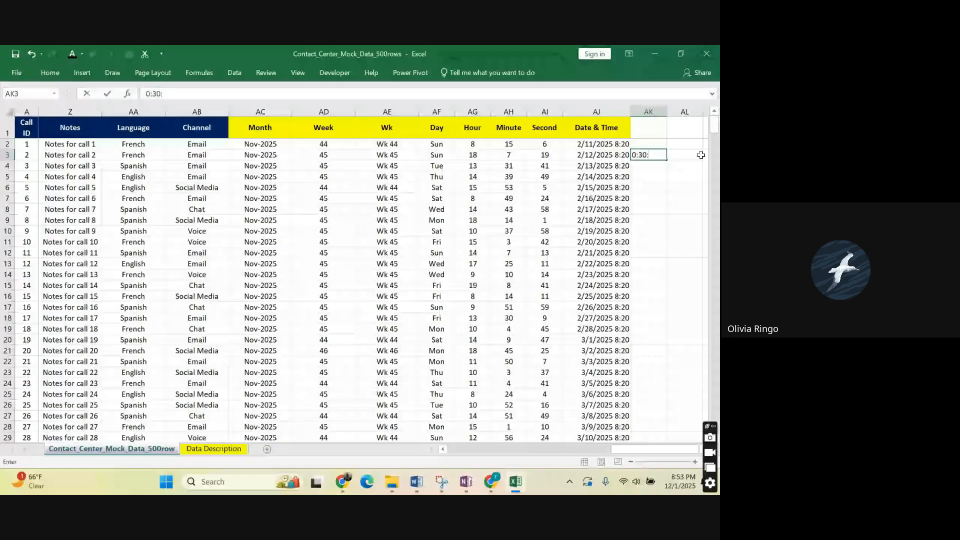
{"action": "type", "text": "00"}
{"action": "left_click", "coordinate": [648, 188]}
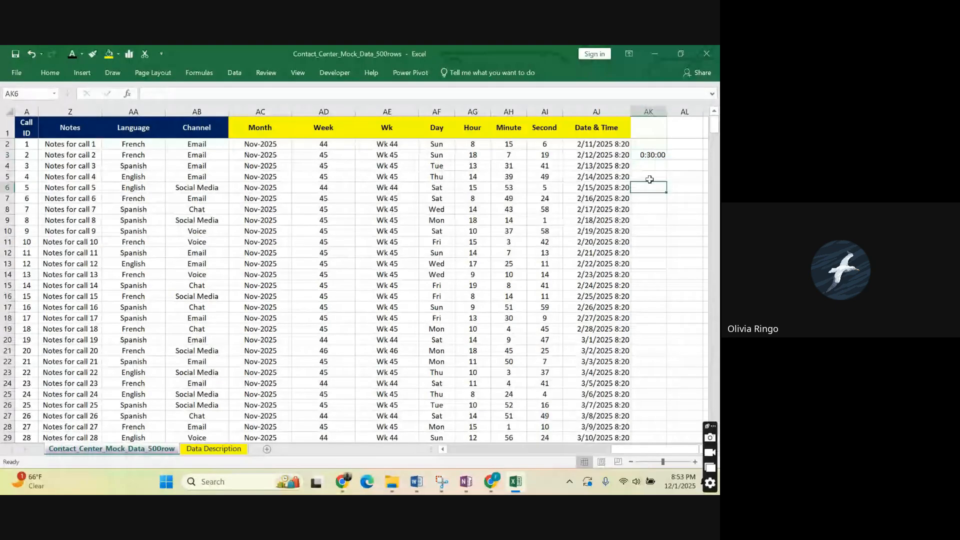
Clear AJ3 in the Date & Time column and start the formula =AJ2+AK3 there.
{"action": "left_click", "coordinate": [604, 154]}
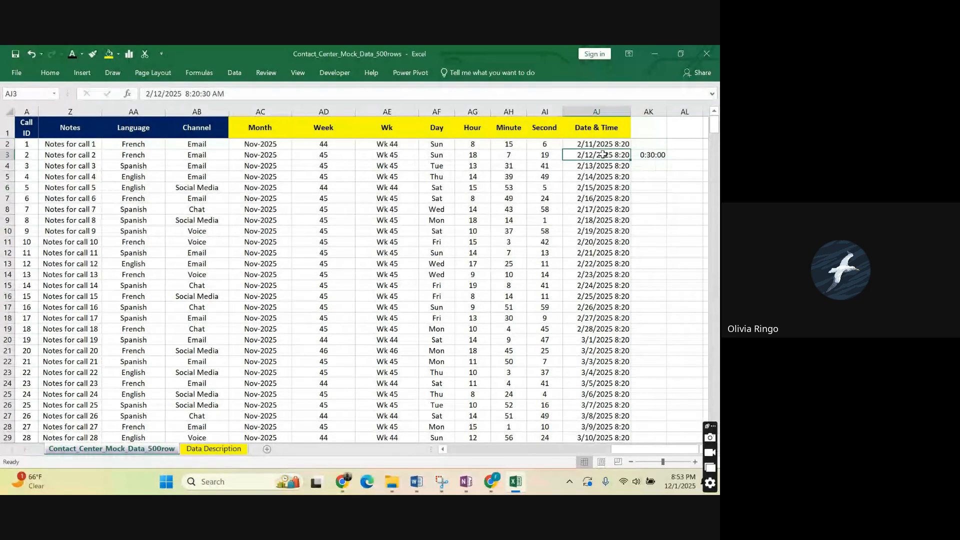
{"action": "key", "text": "Delete"}
{"action": "left_click", "coordinate": [605, 197]}
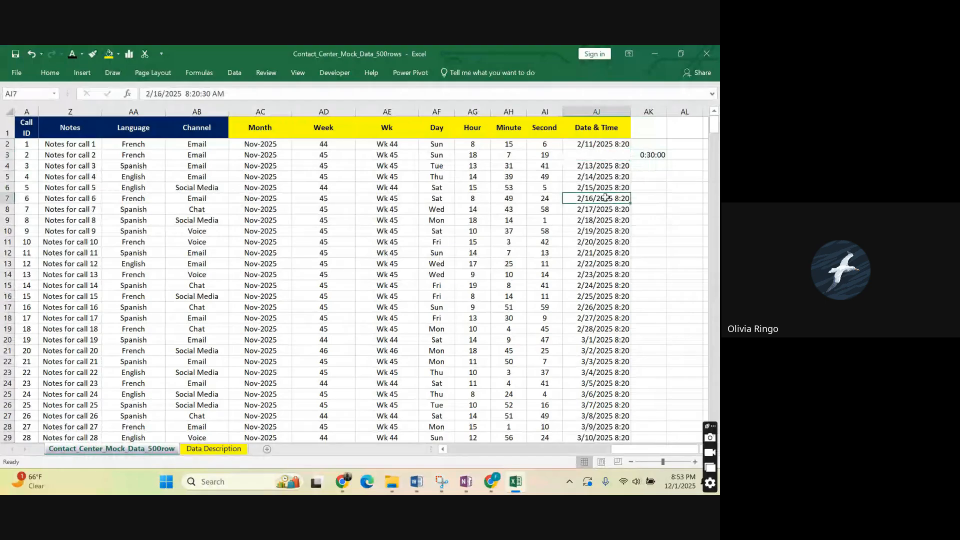
{"action": "left_click", "coordinate": [592, 154]}
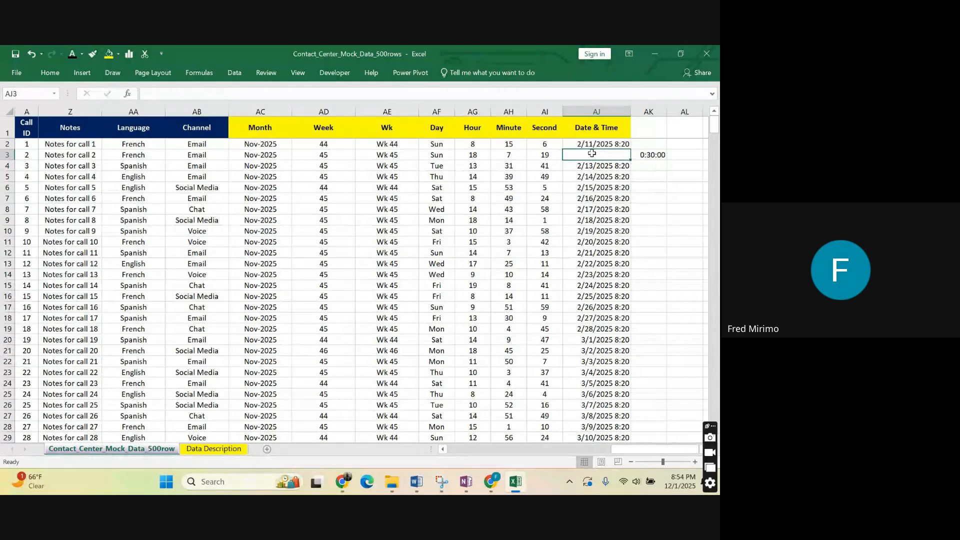
{"action": "type", "text": "="}
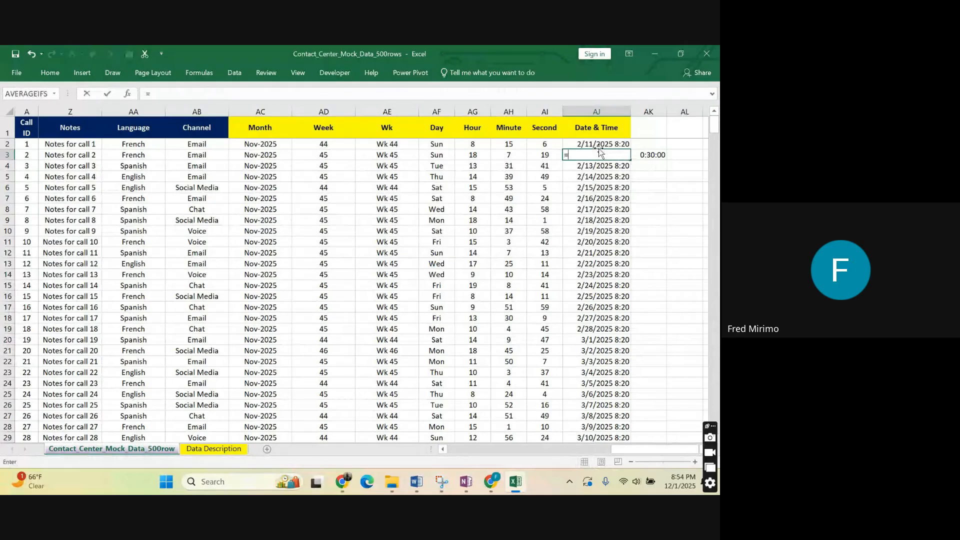
{"action": "left_click", "coordinate": [605, 144]}
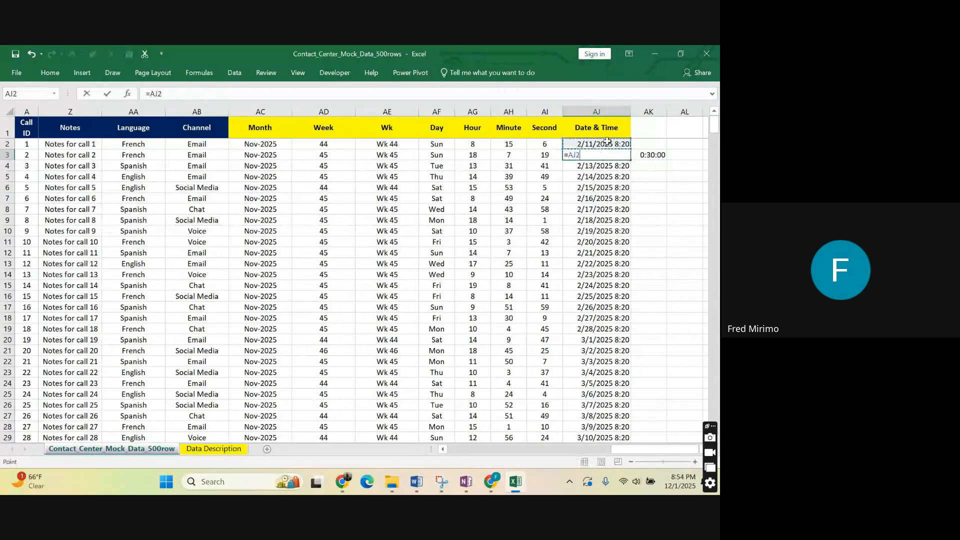
{"action": "type", "text": "+"}
{"action": "left_click", "coordinate": [654, 156]}
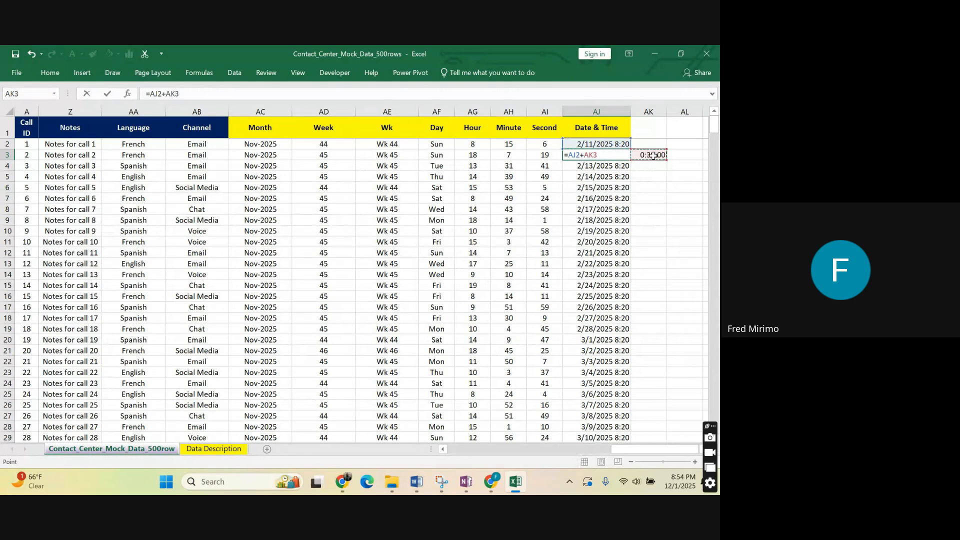
Try using a TIME function with an absolute reference to the increment cell in AJ3, as =AJ2+TIME($AK$3).
{"action": "key", "text": "BackSpace"}
{"action": "key", "text": "BackSpace"}
{"action": "key", "text": "BackSpace"}
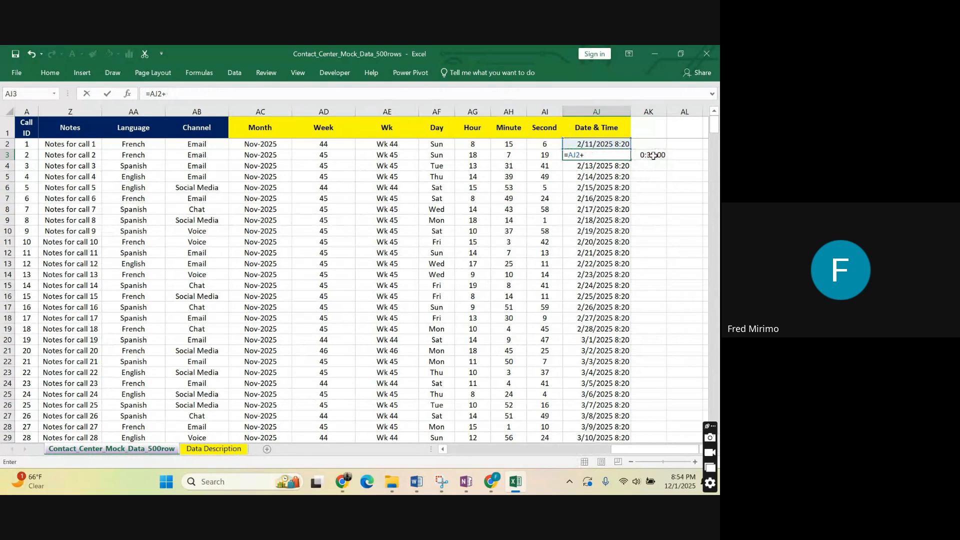
{"action": "type", "text": "tim"}
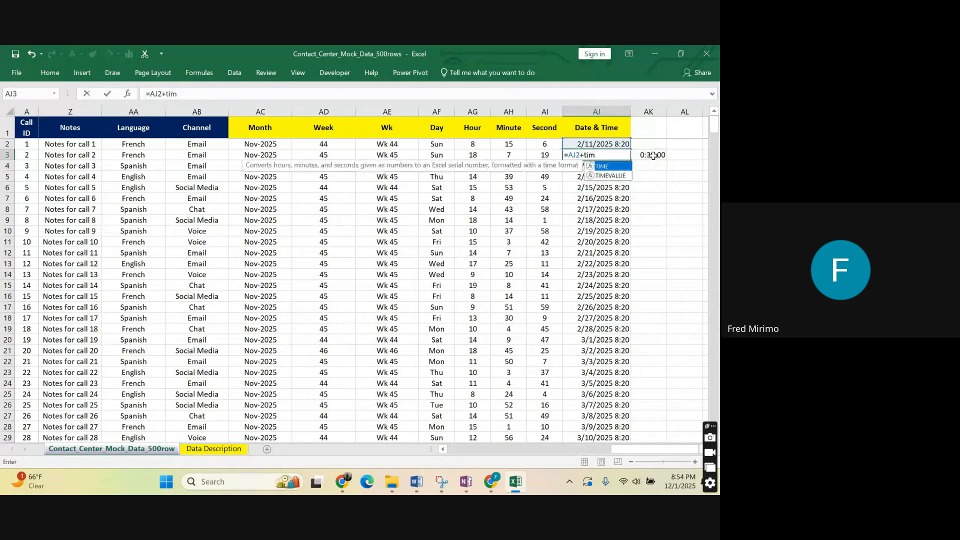
{"action": "key", "text": "Tab"}
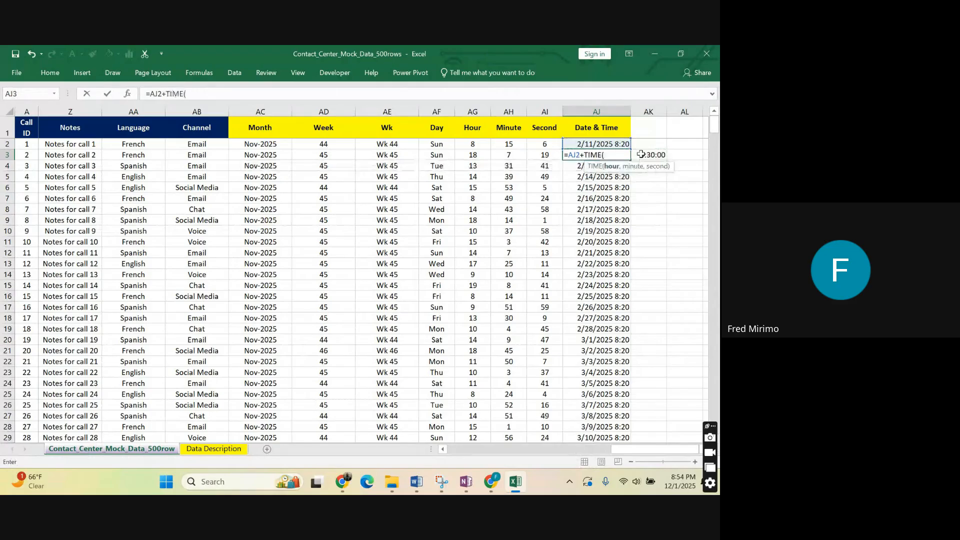
{"action": "left_click", "coordinate": [641, 155]}
{"action": "left_click", "coordinate": [197, 94]}
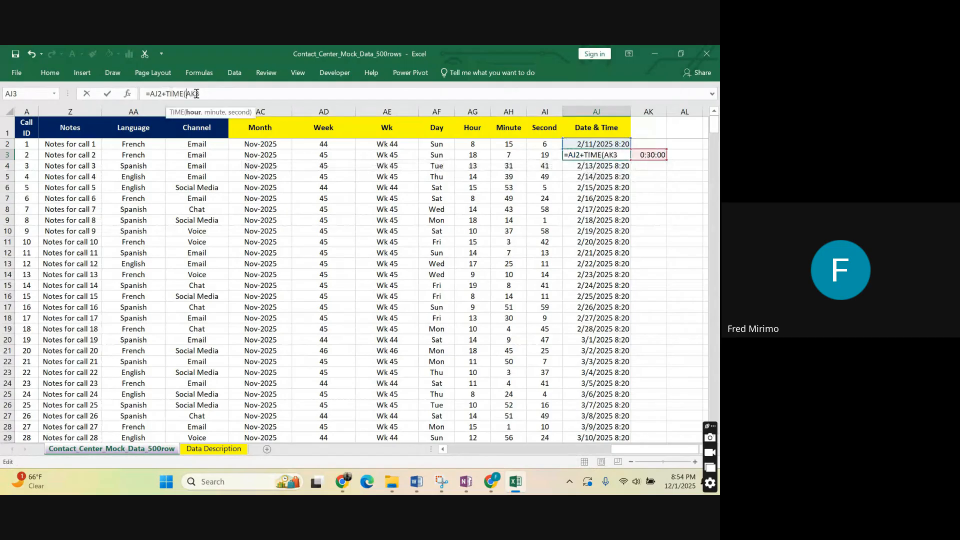
{"action": "type", "text": "$"}
{"action": "left_click", "coordinate": [200, 93]}
{"action": "type", "text": "$3)"}
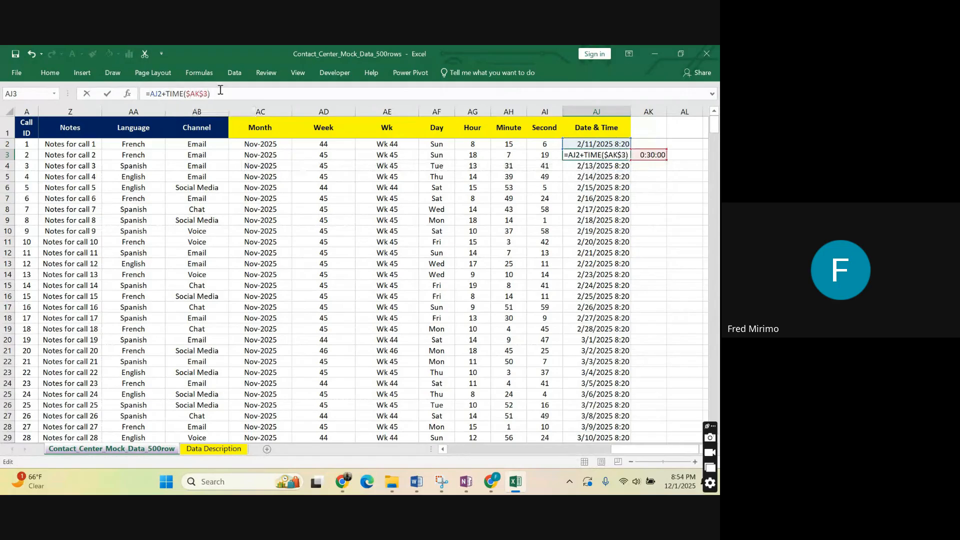
{"action": "key", "text": "Return"}
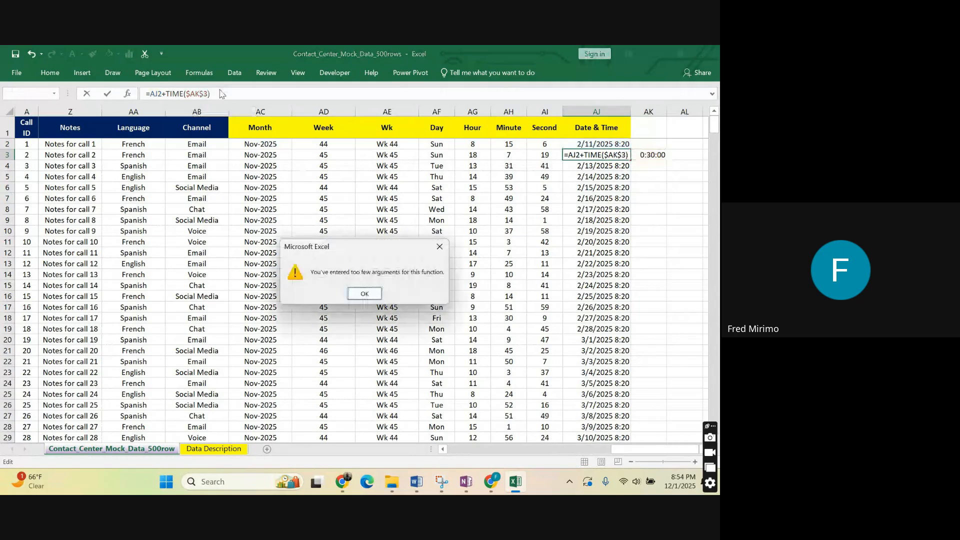
{"action": "left_click", "coordinate": [375, 294]}
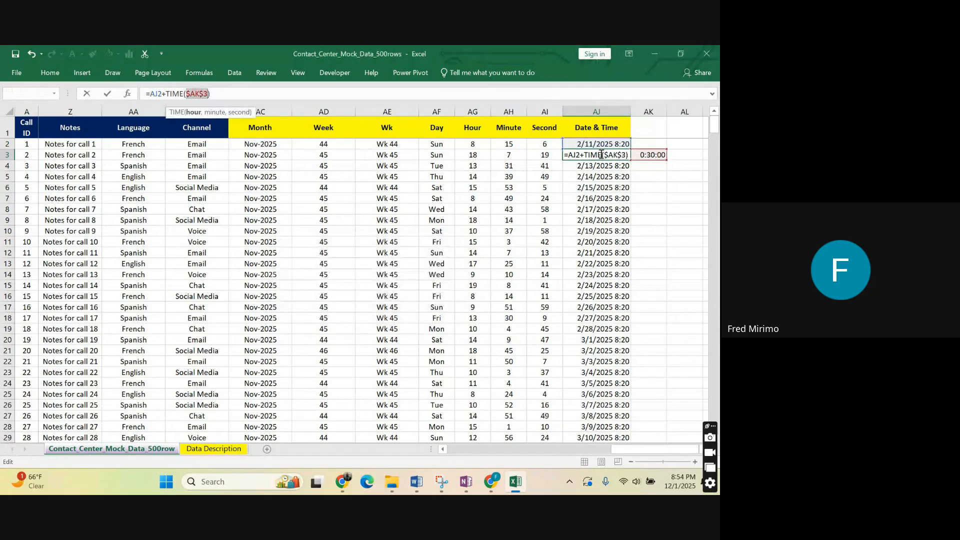
Remove the TIME function from the AJ3 formula and commit it as =AJ2+($AK$3).
{"action": "key", "text": "BackSpace"}
{"action": "key", "text": "BackSpace"}
{"action": "key", "text": "BackSpace"}
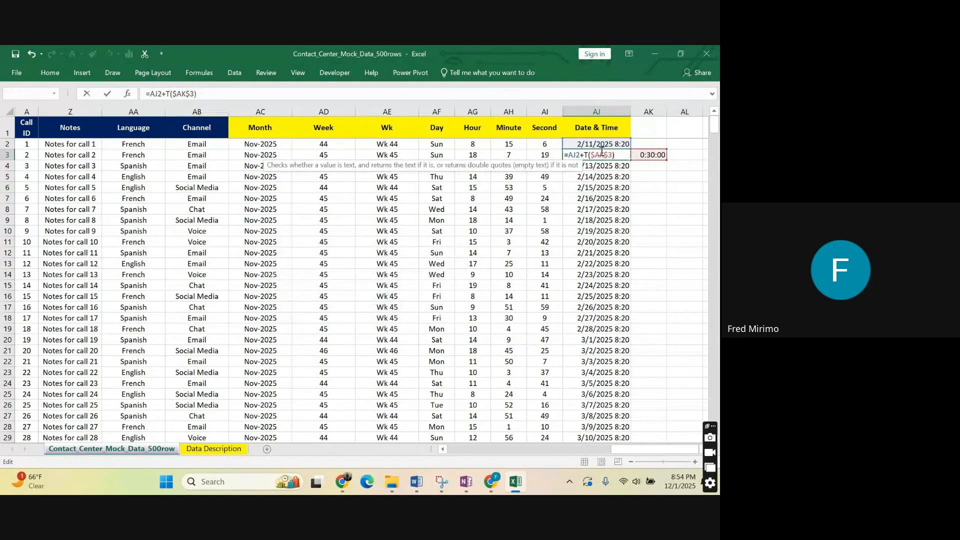
{"action": "key", "text": "Return"}
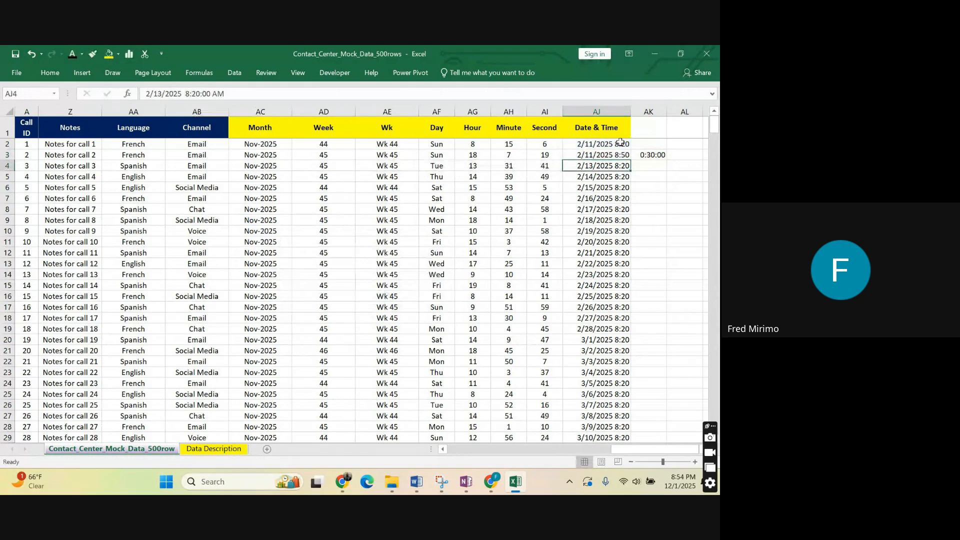
Fill the AJ3 formula down through all the call rows of the Date & Time column.
{"action": "left_click", "coordinate": [625, 156]}
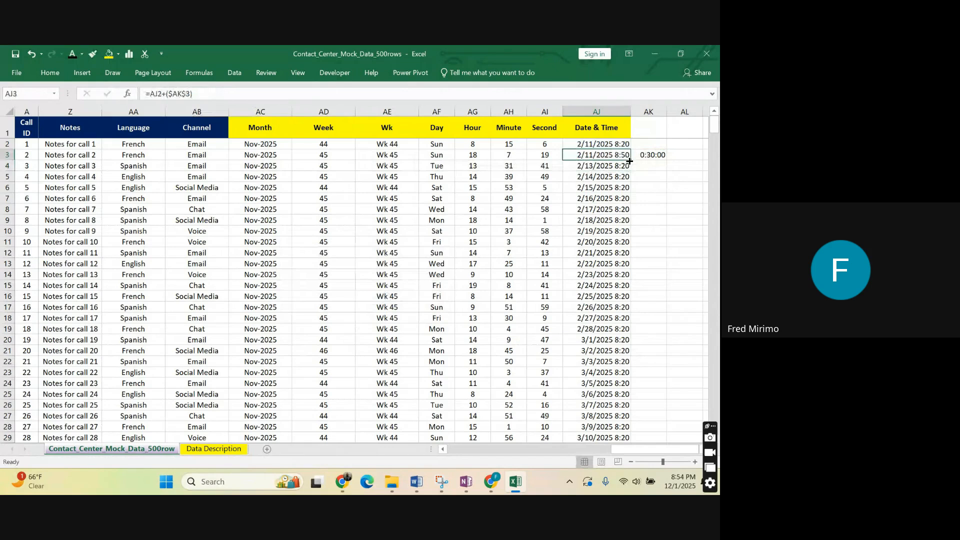
{"action": "left_click_drag", "start_coordinate": [629, 161], "coordinate": [630, 161]}
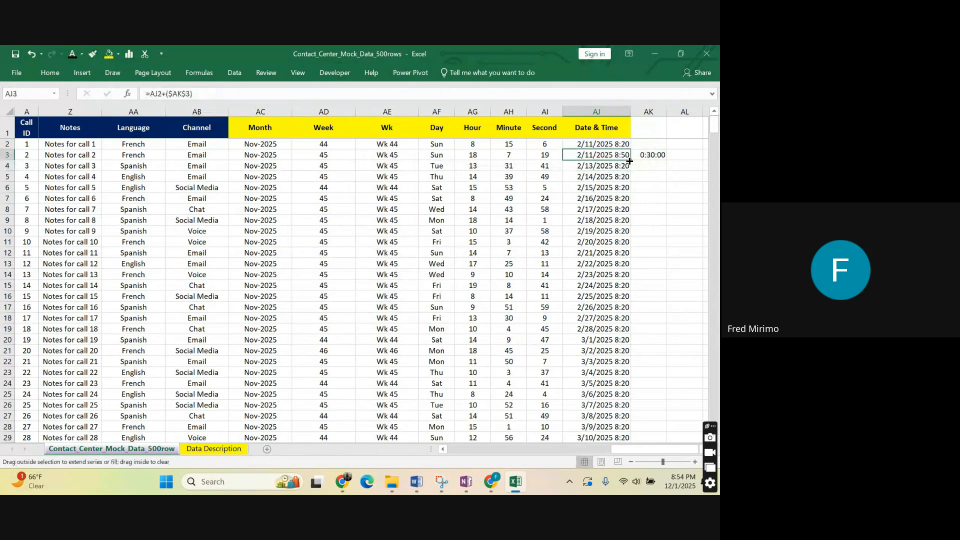
{"action": "double_click", "coordinate": [629, 161]}
{"action": "left_click", "coordinate": [685, 209]}
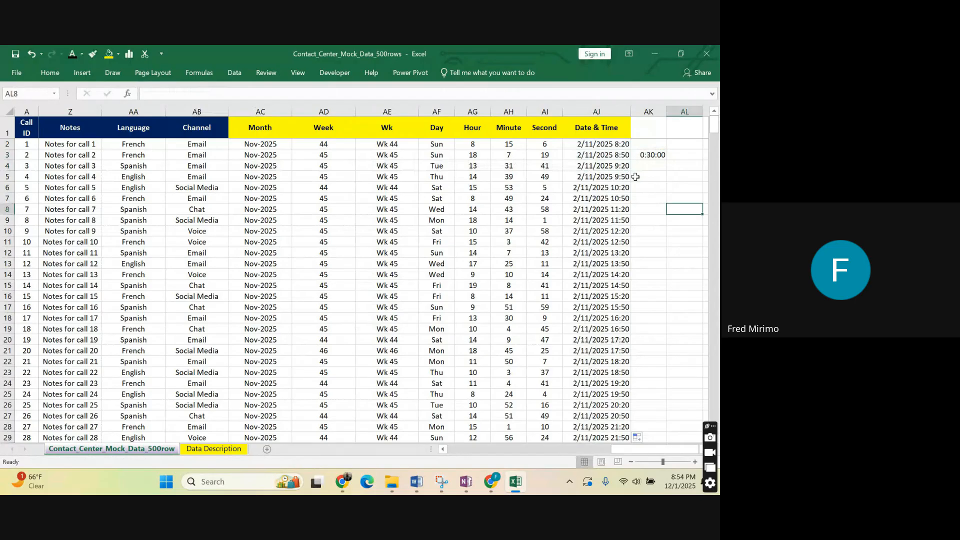
Copy the whole Date & Time column and paste it over itself as values only.
{"action": "left_click", "coordinate": [593, 110]}
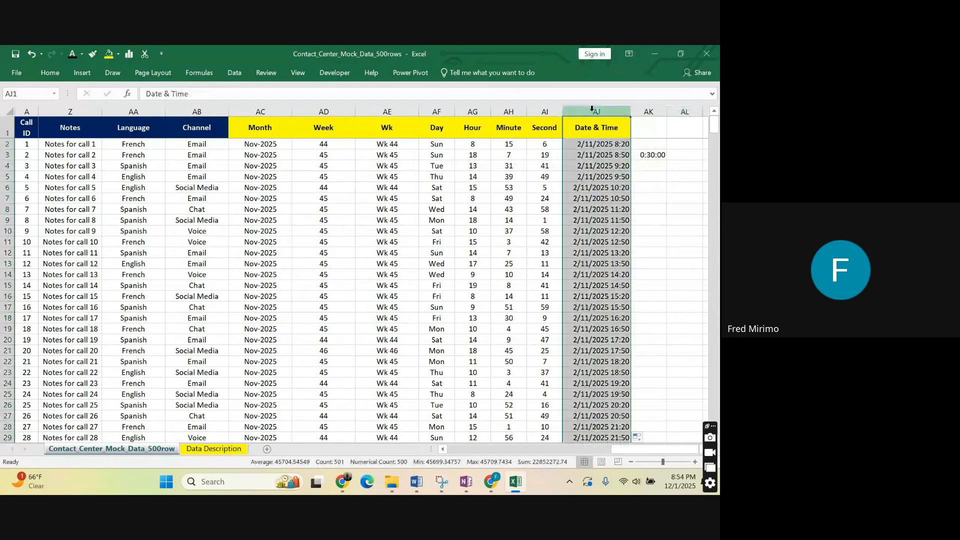
{"action": "key", "text": "ctrl+c"}
{"action": "right_click", "coordinate": [600, 147]}
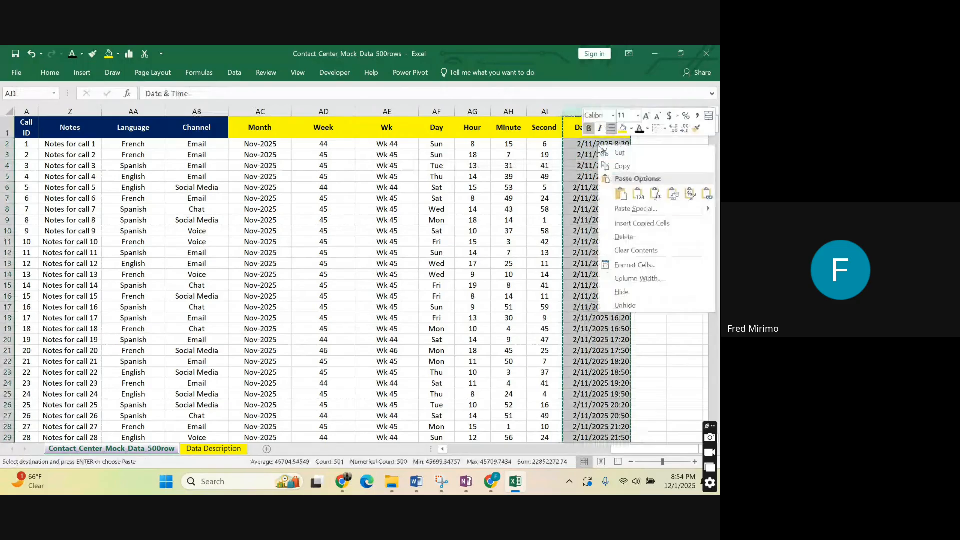
{"action": "left_click", "coordinate": [638, 194]}
{"action": "left_click_drag", "start_coordinate": [649, 208], "coordinate": [648, 199]}
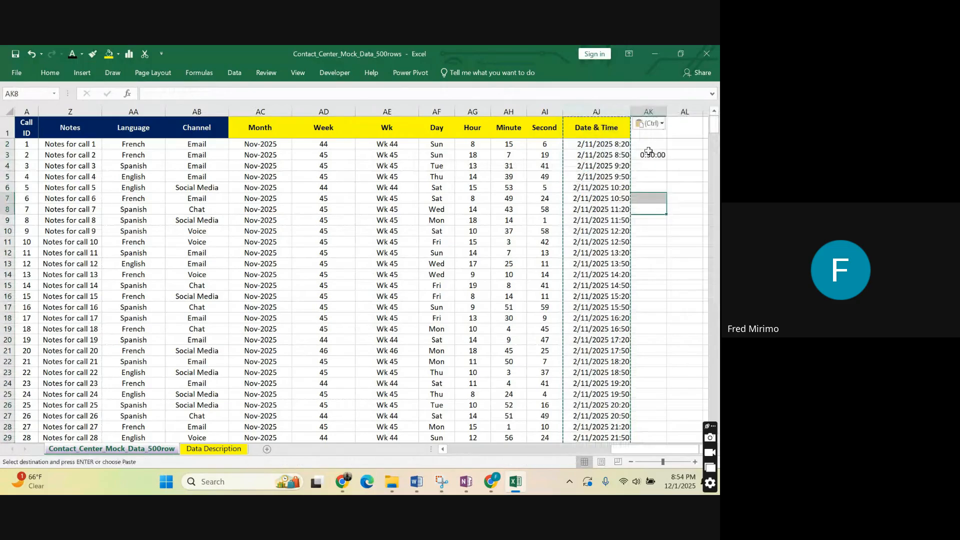
Delete the helper time increment from AK3.
{"action": "left_click", "coordinate": [648, 152]}
{"action": "key", "text": "BackSpace"}
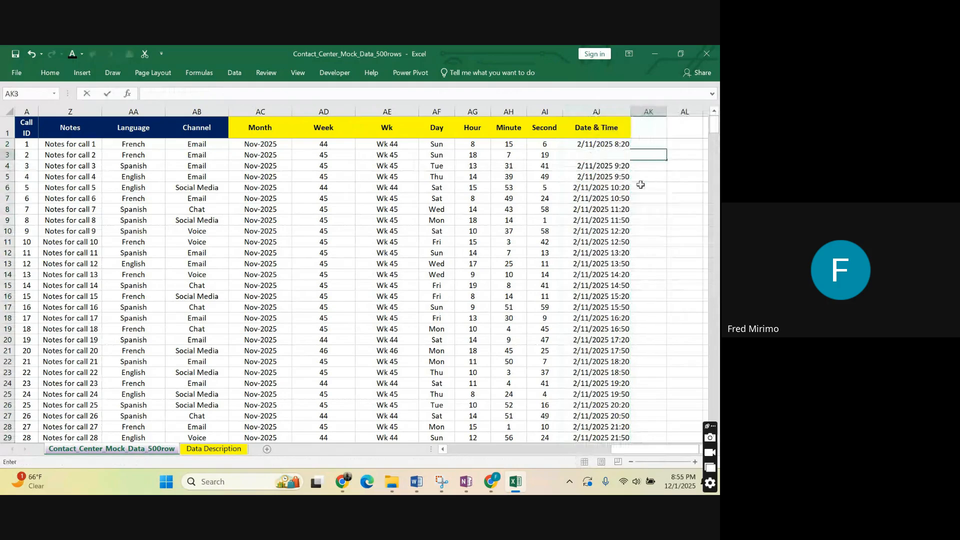
{"action": "left_click", "coordinate": [611, 145]}
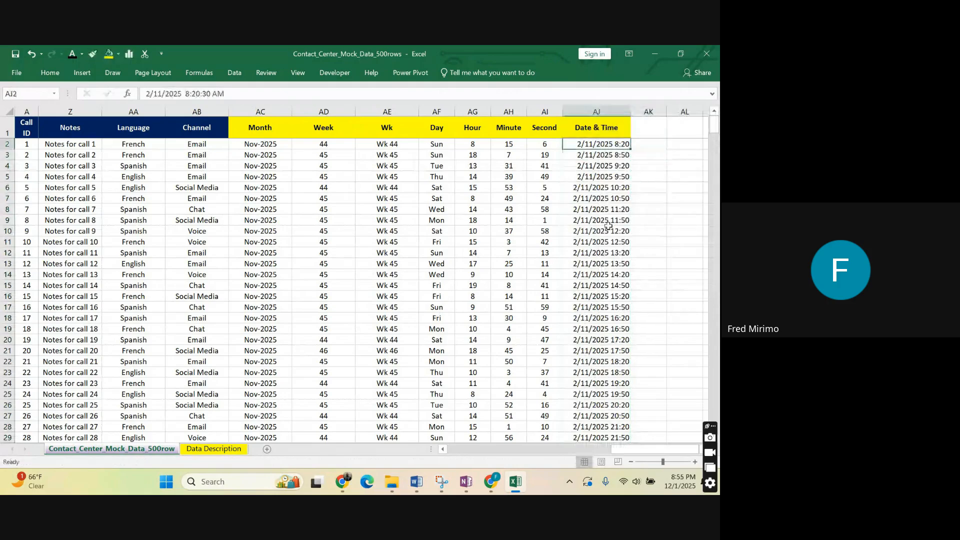
{"action": "left_click", "coordinate": [595, 110]}
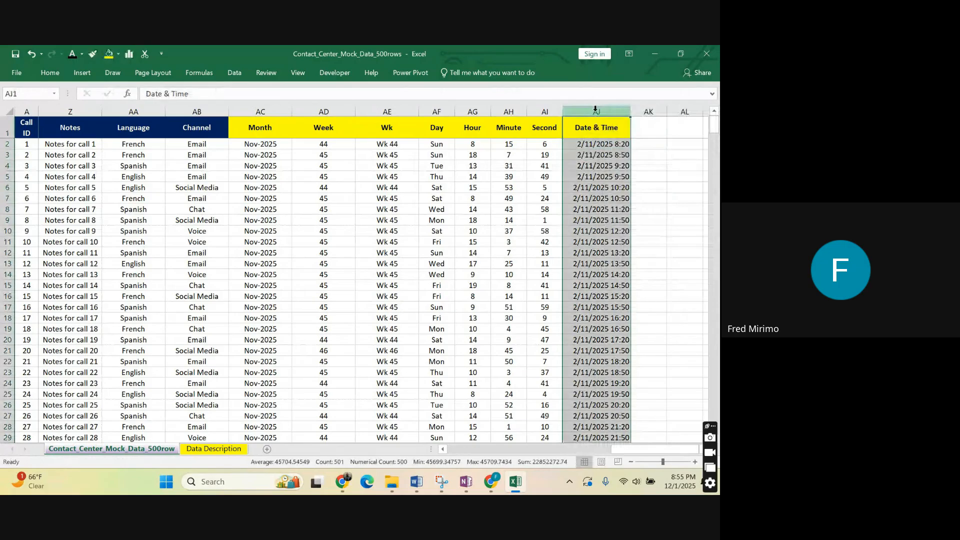
{"action": "left_click", "coordinate": [598, 133]}
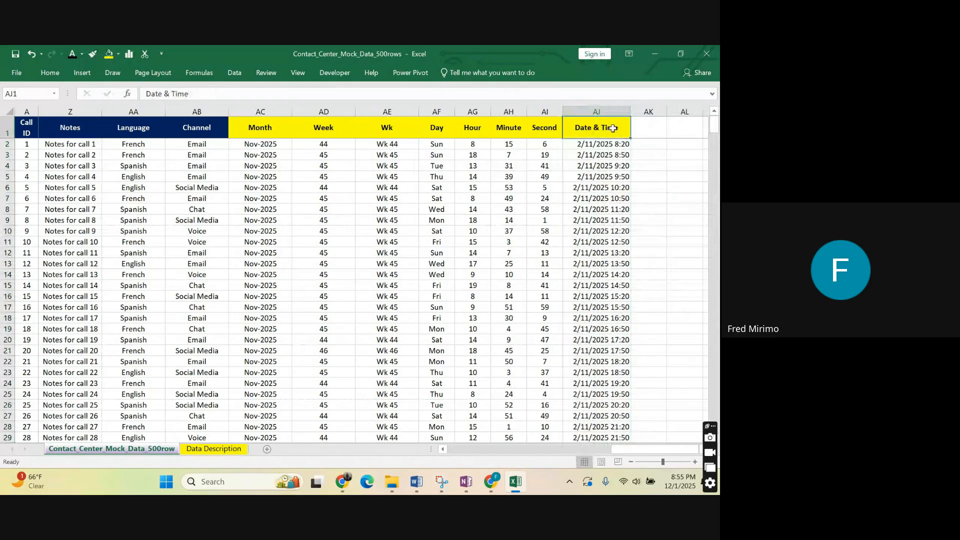
{"action": "left_click", "coordinate": [620, 144]}
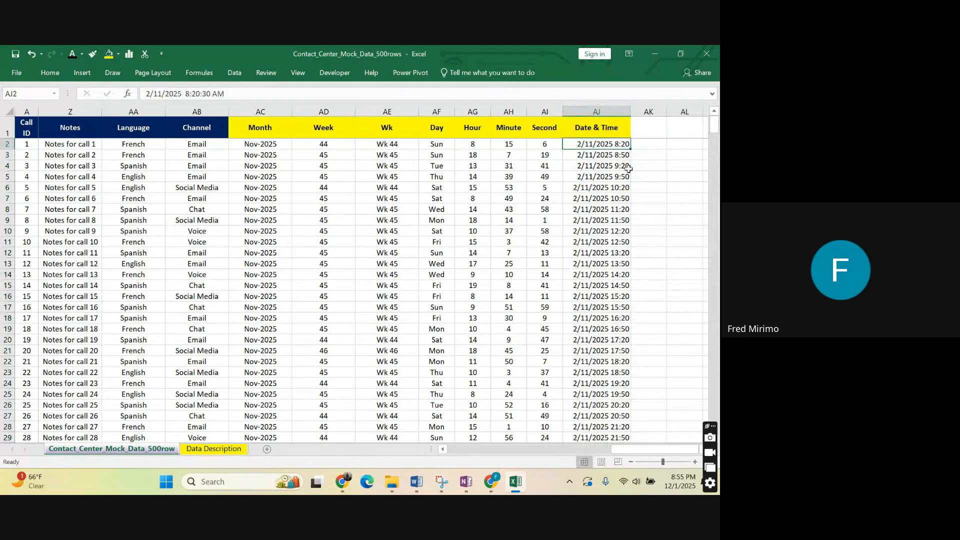
Split the whole Date & Time column with Text to Columns, using fixed width with a break right after the date.
{"action": "left_click", "coordinate": [594, 108]}
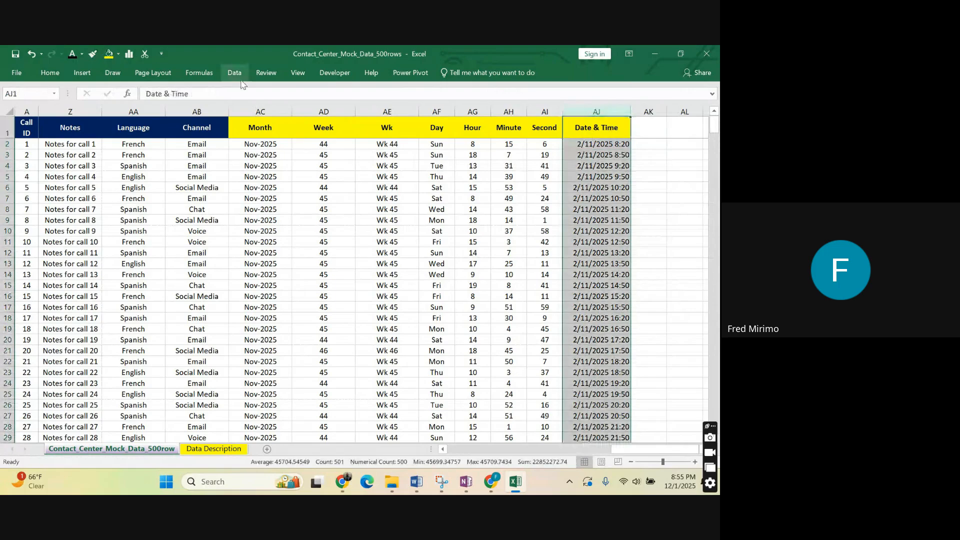
{"action": "left_click", "coordinate": [237, 74]}
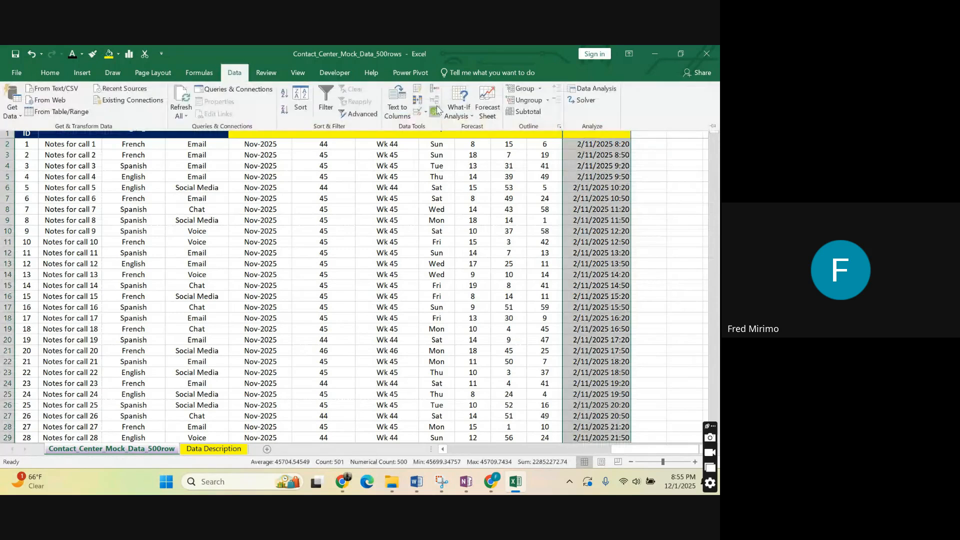
{"action": "left_click", "coordinate": [397, 100]}
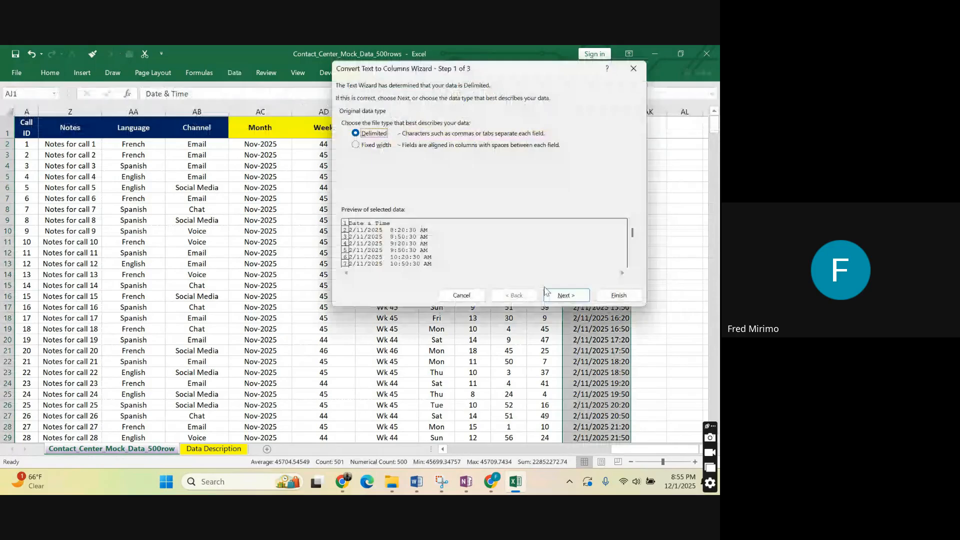
{"action": "left_click", "coordinate": [565, 296]}
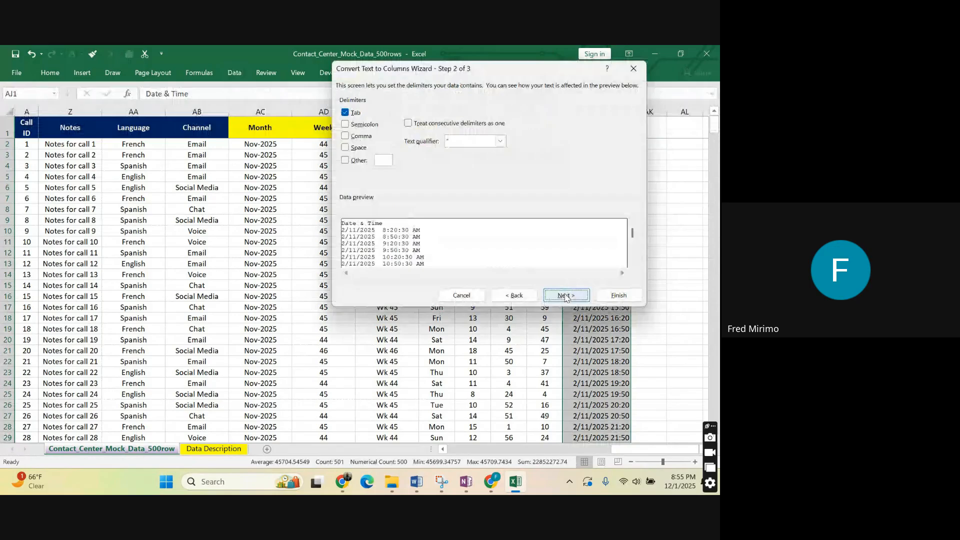
{"action": "left_click", "coordinate": [564, 296]}
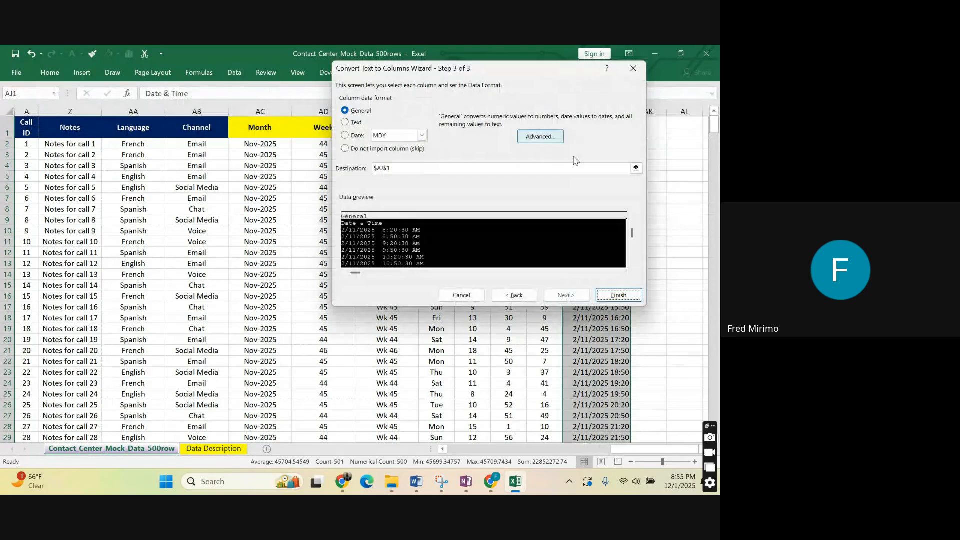
{"action": "left_click", "coordinate": [515, 295]}
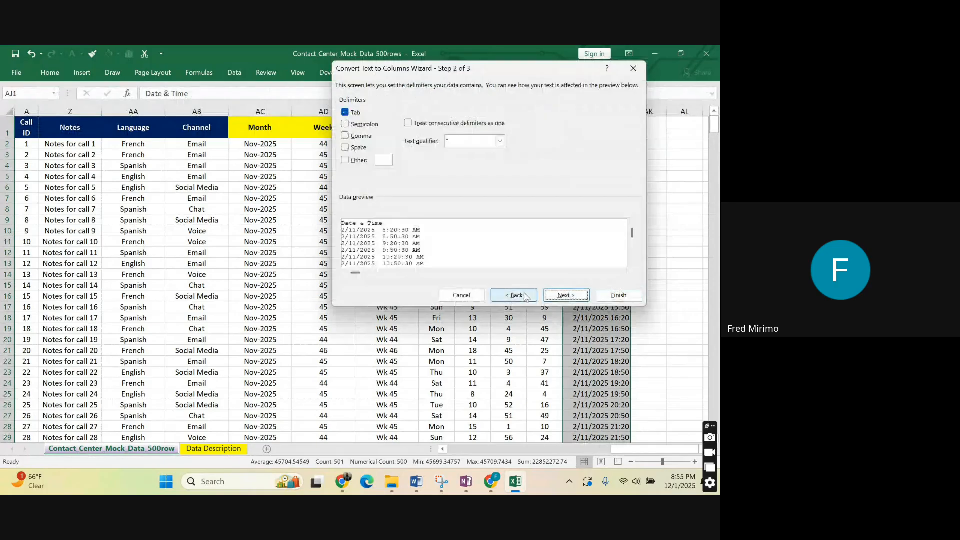
{"action": "left_click", "coordinate": [515, 295]}
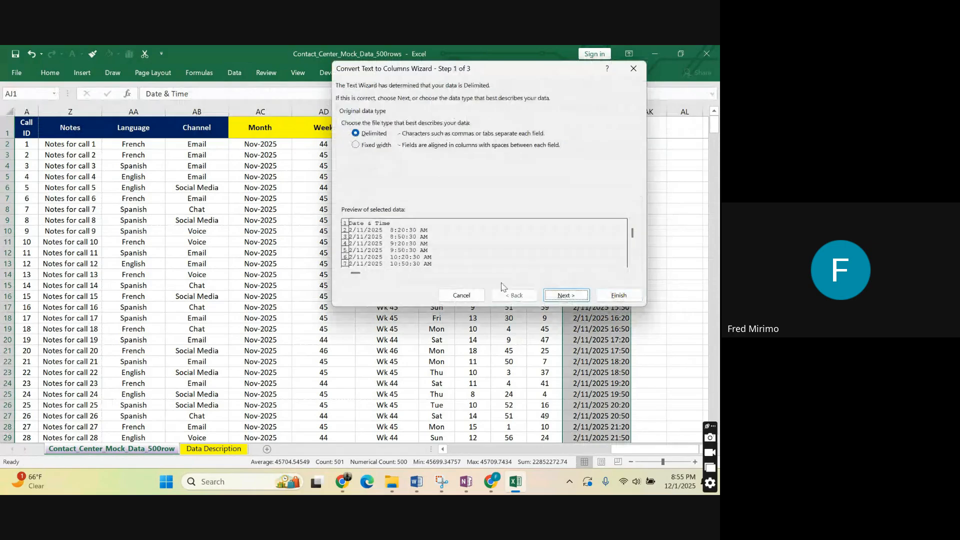
{"action": "left_click", "coordinate": [573, 296]}
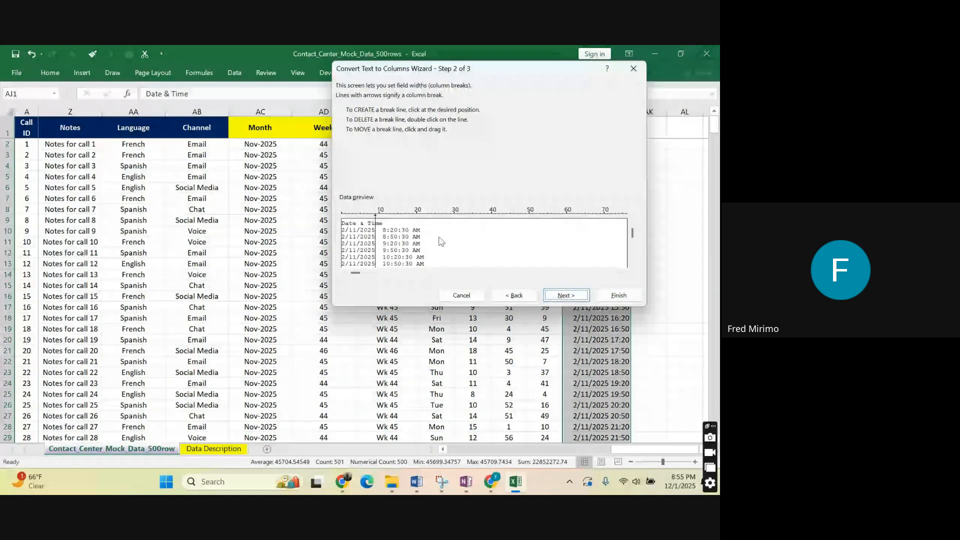
{"action": "left_click", "coordinate": [615, 296]}
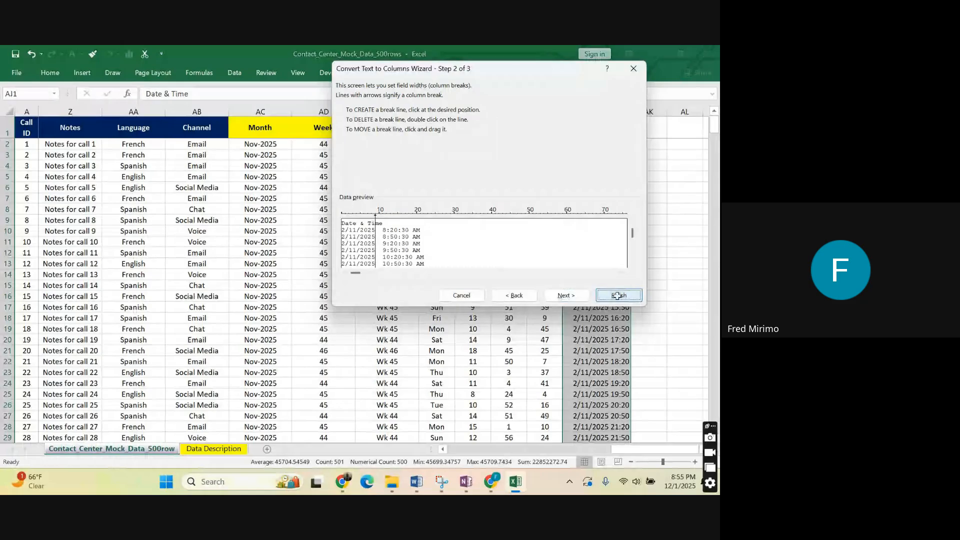
Widen column AK to fit the split-off times and check them against the dates in AJ.
{"action": "left_click_drag", "start_coordinate": [664, 110], "coordinate": [680, 107]}
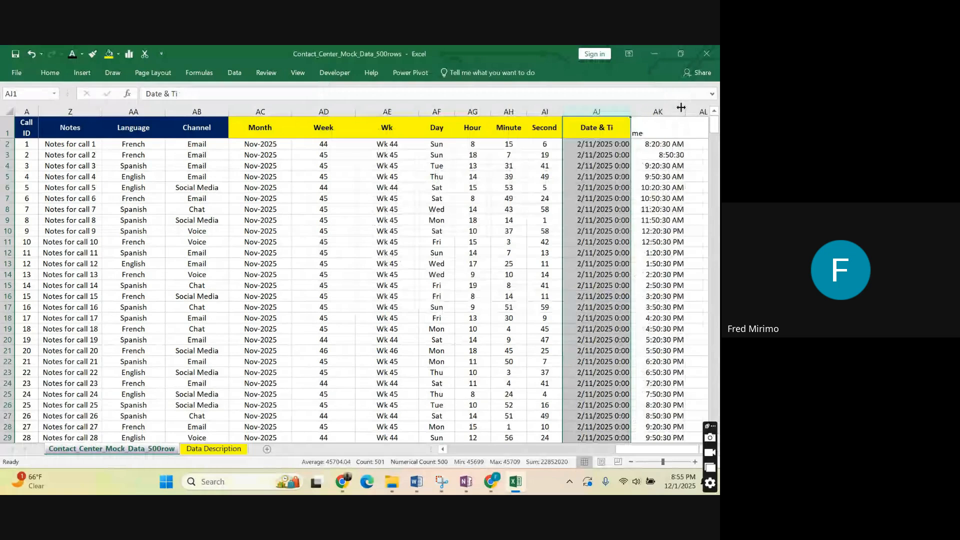
{"action": "left_click", "coordinate": [658, 263]}
{"action": "scroll", "coordinate": [656, 275], "scroll_direction": "down", "scroll_amount": 2}
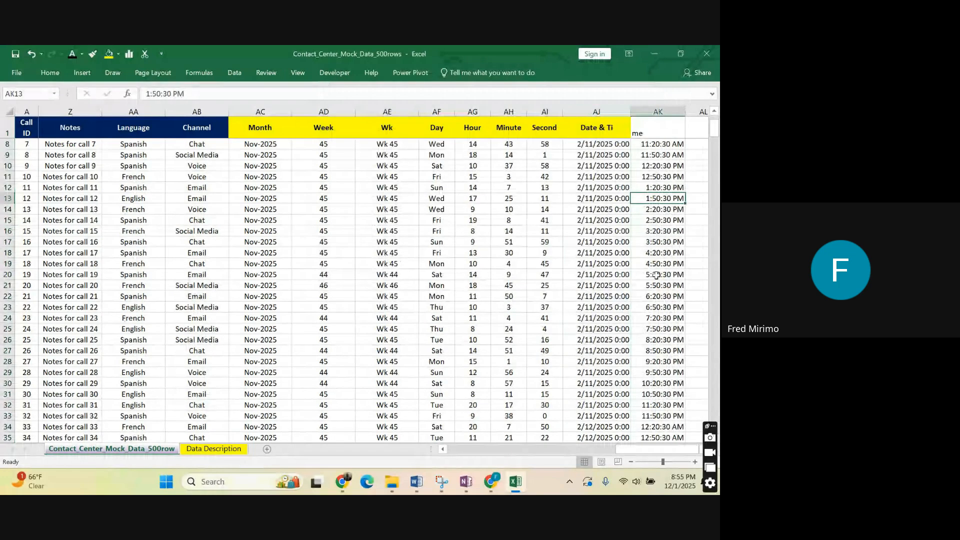
{"action": "scroll", "coordinate": [656, 275], "scroll_direction": "up", "scroll_amount": 2}
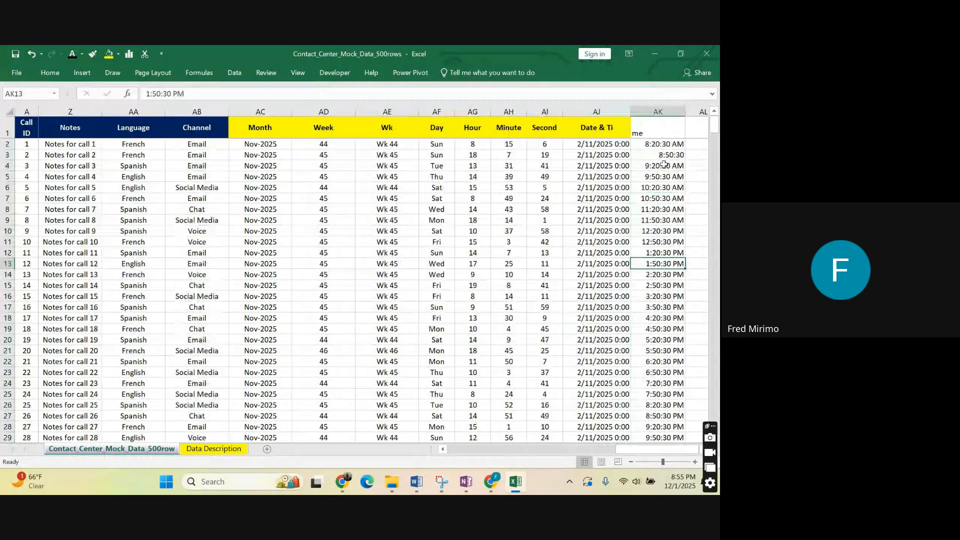
{"action": "left_click", "coordinate": [660, 231]}
{"action": "left_click", "coordinate": [611, 275]}
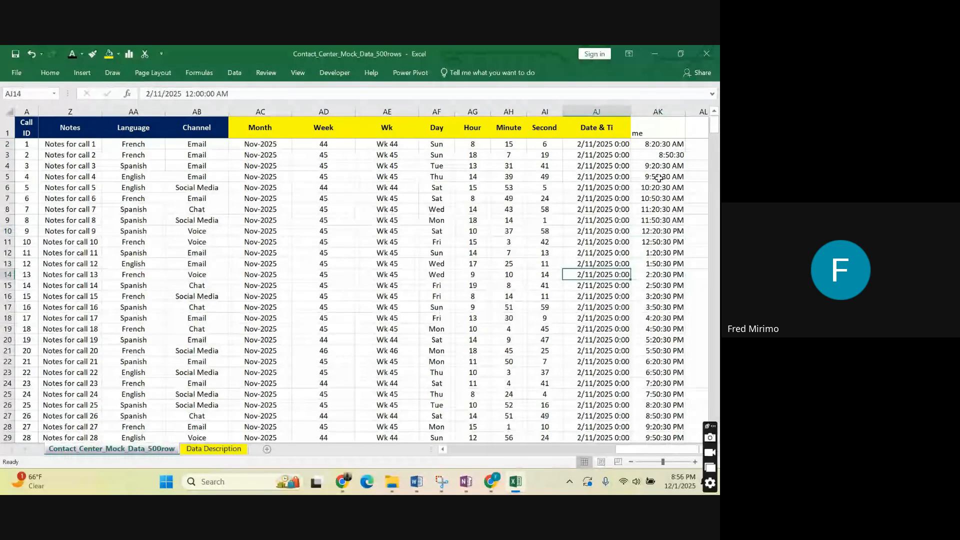
Delete the split-off time column AK, and undo both that deletion and the Text to Columns split.
{"action": "left_click", "coordinate": [660, 110]}
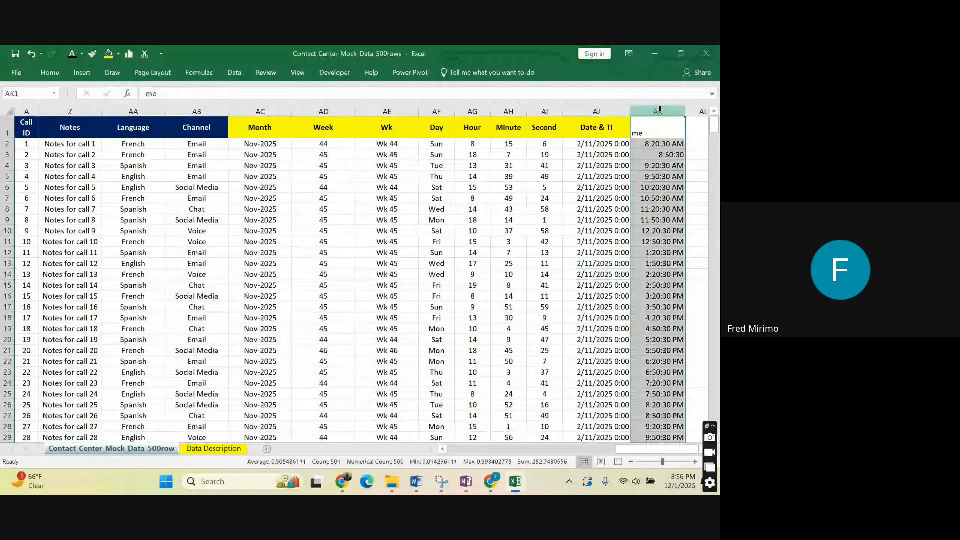
{"action": "right_click", "coordinate": [660, 111]}
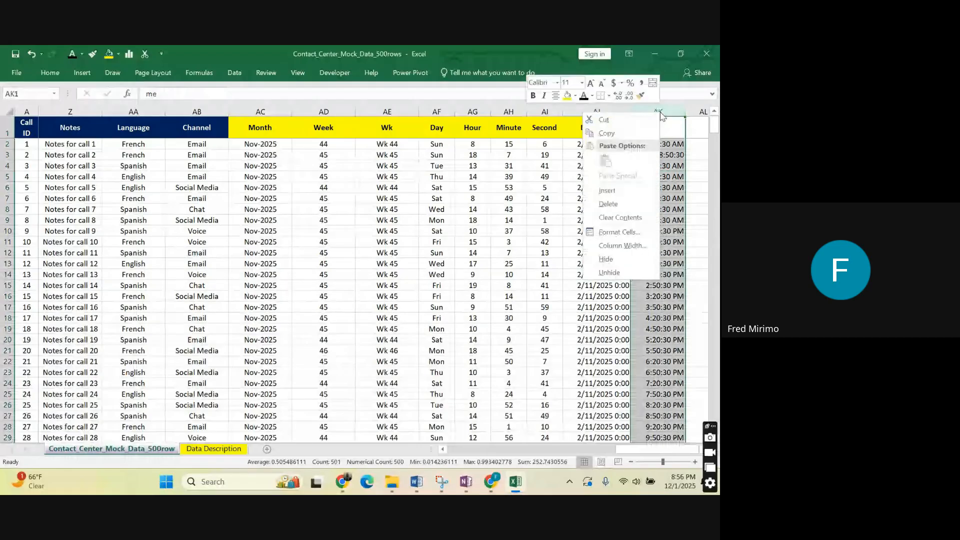
{"action": "left_click", "coordinate": [618, 204]}
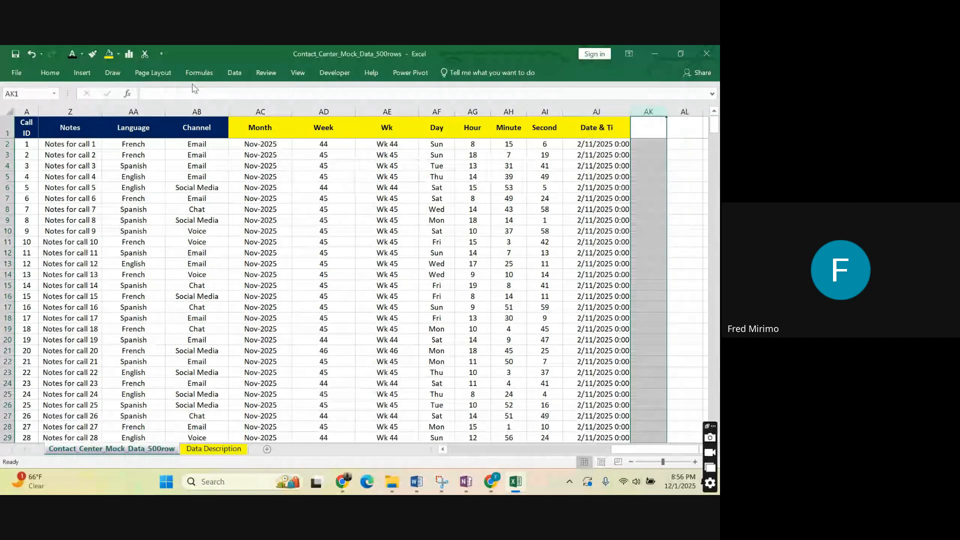
{"action": "left_click", "coordinate": [29, 53]}
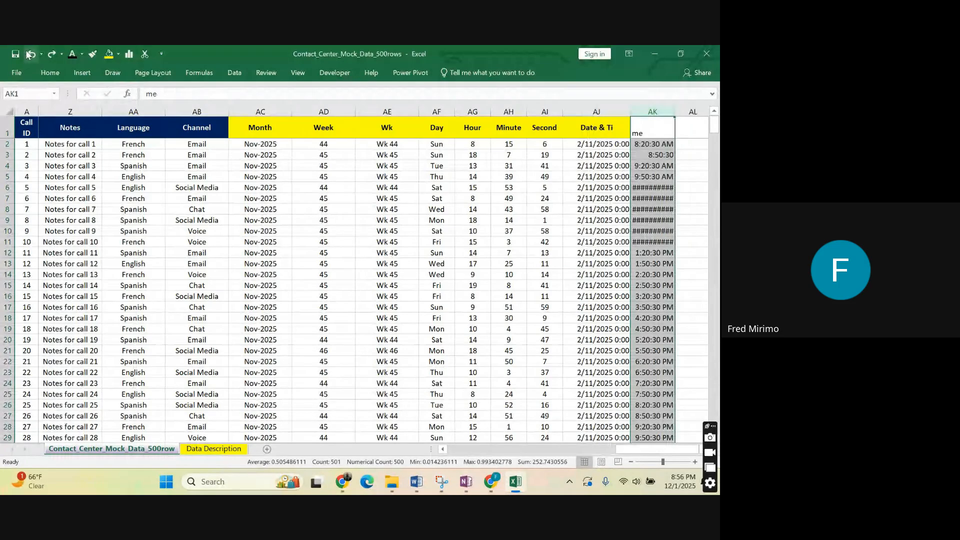
{"action": "left_click", "coordinate": [30, 54]}
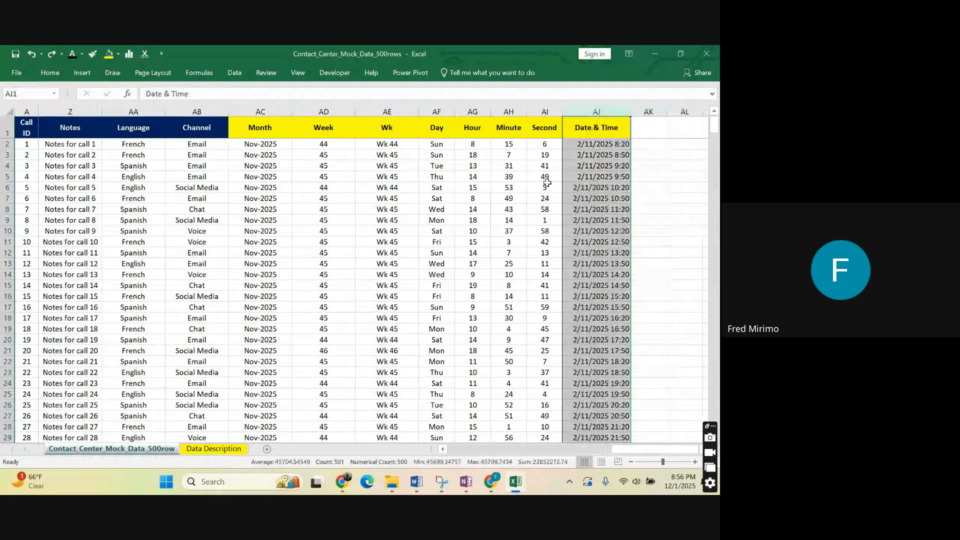
Start a TIME formula in AK2 with HOUR(AJ2) as its hour argument.
{"action": "left_click", "coordinate": [641, 144]}
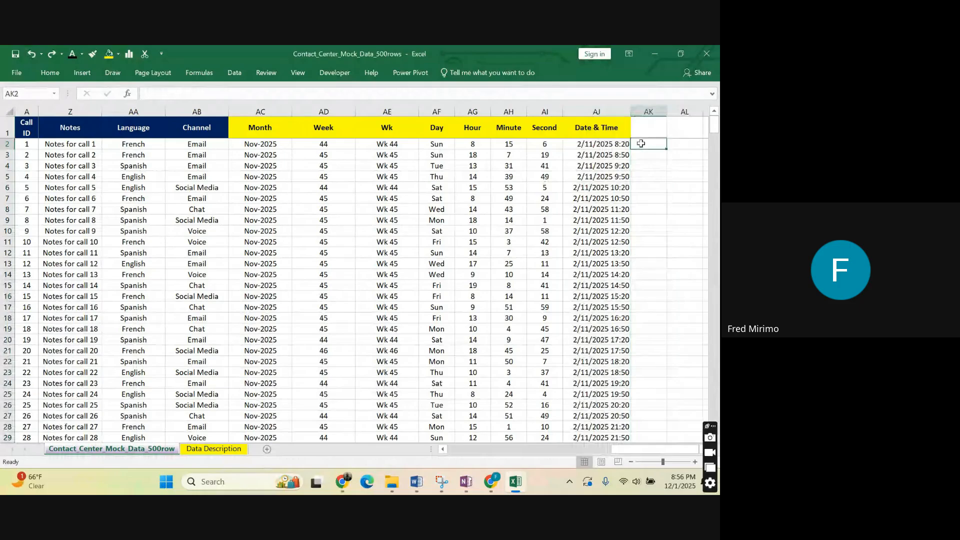
{"action": "type", "text": "=t"}
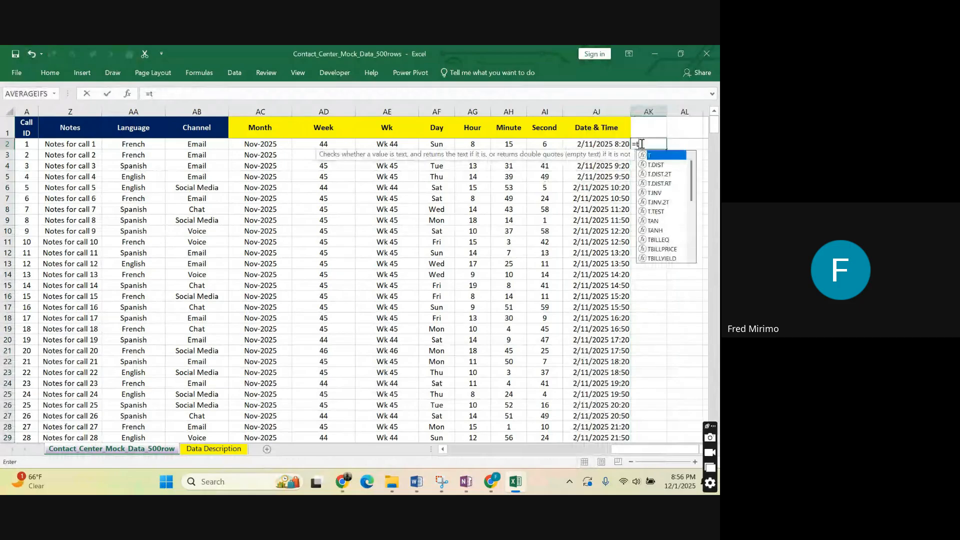
{"action": "type", "text": "ime"}
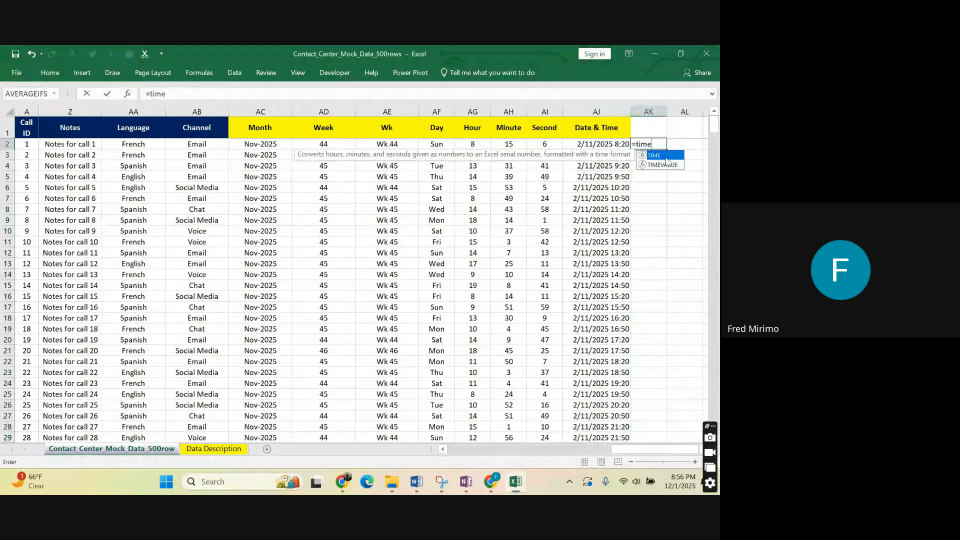
{"action": "double_click", "coordinate": [655, 155]}
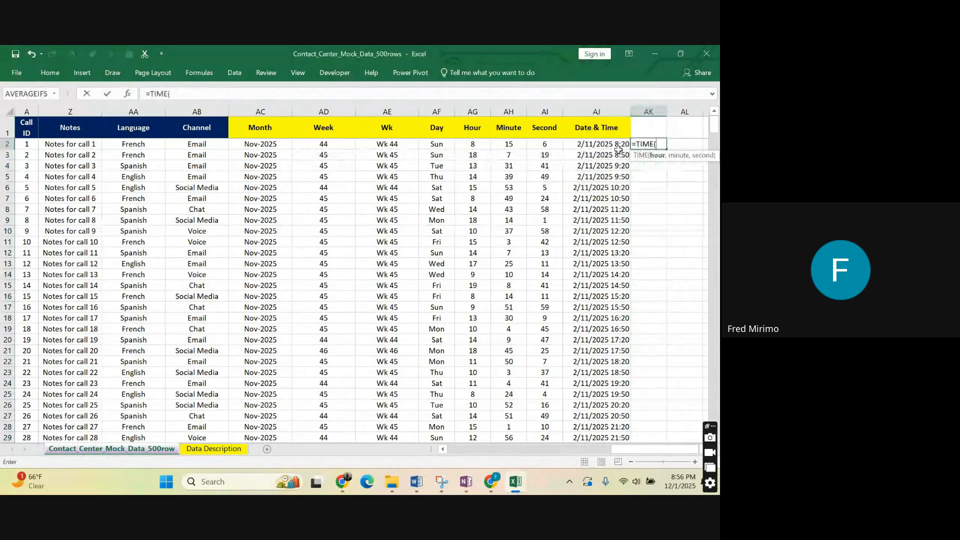
{"action": "type", "text": "ho"}
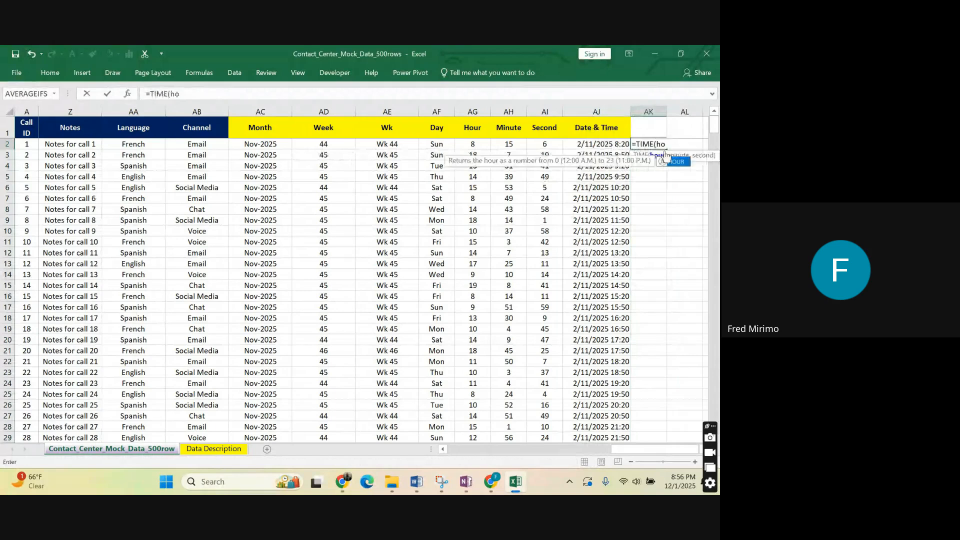
{"action": "double_click", "coordinate": [670, 161]}
{"action": "left_click", "coordinate": [605, 144]}
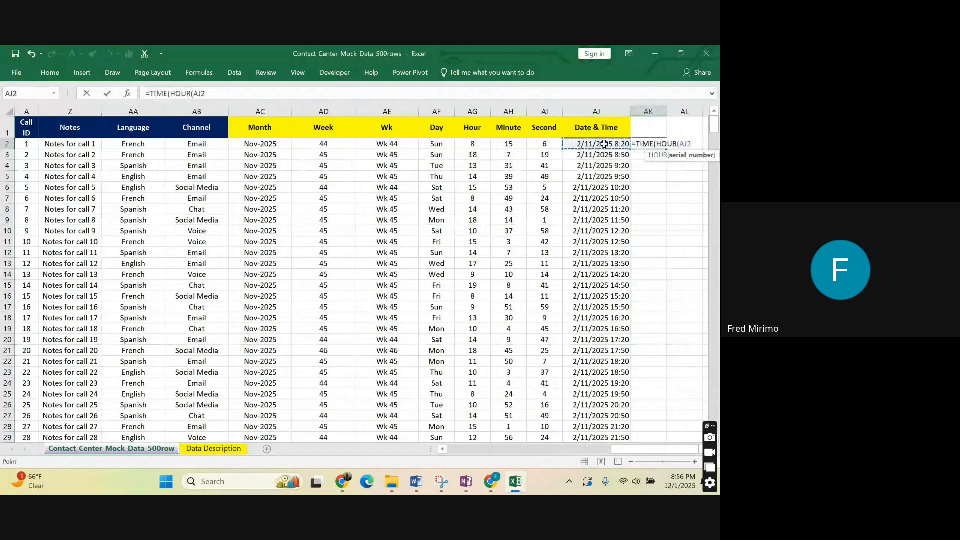
{"action": "type", "text": ")"}
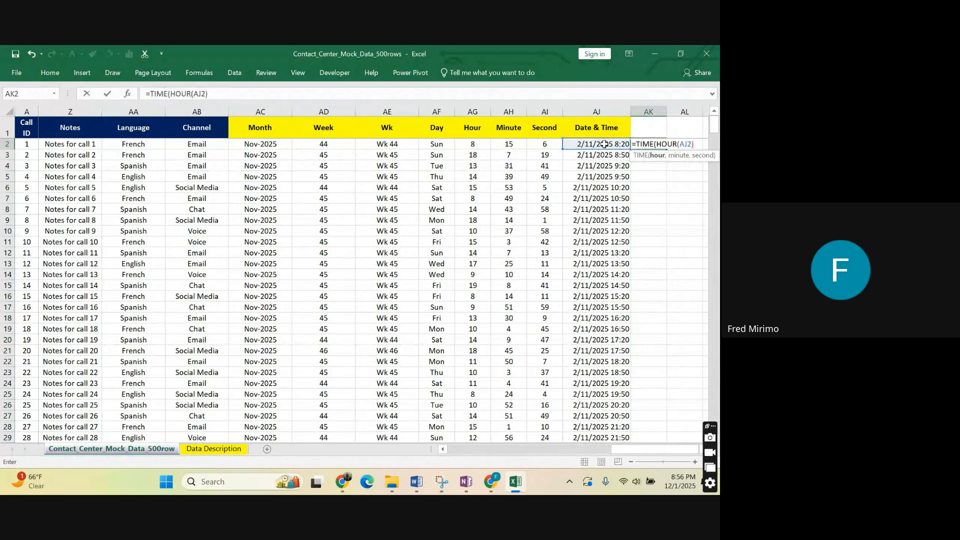
{"action": "type", "text": ",mi"}
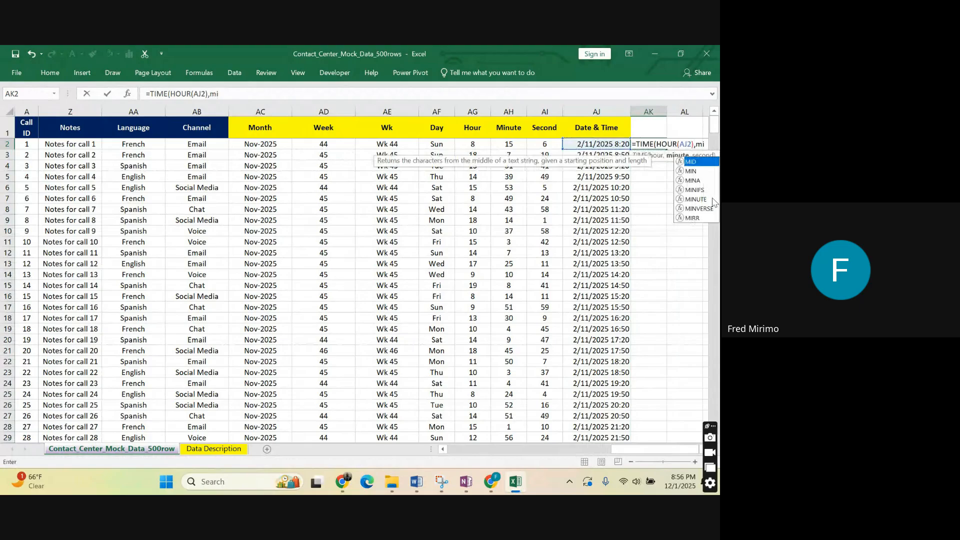
Add MINUTE(AJ2) as the minute argument of the TIME formula in AK2.
{"action": "double_click", "coordinate": [713, 200]}
{"action": "left_click", "coordinate": [603, 143]}
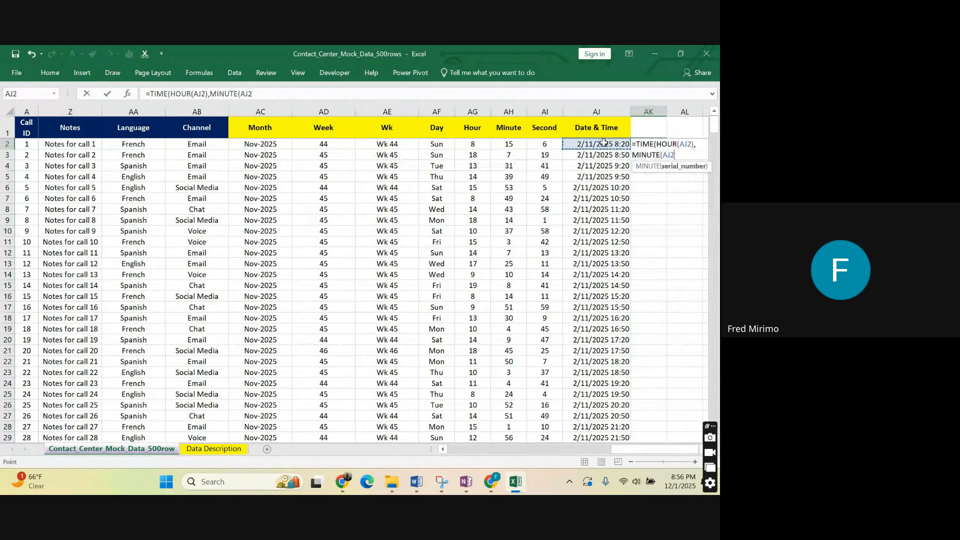
{"action": "left_click", "coordinate": [270, 93]}
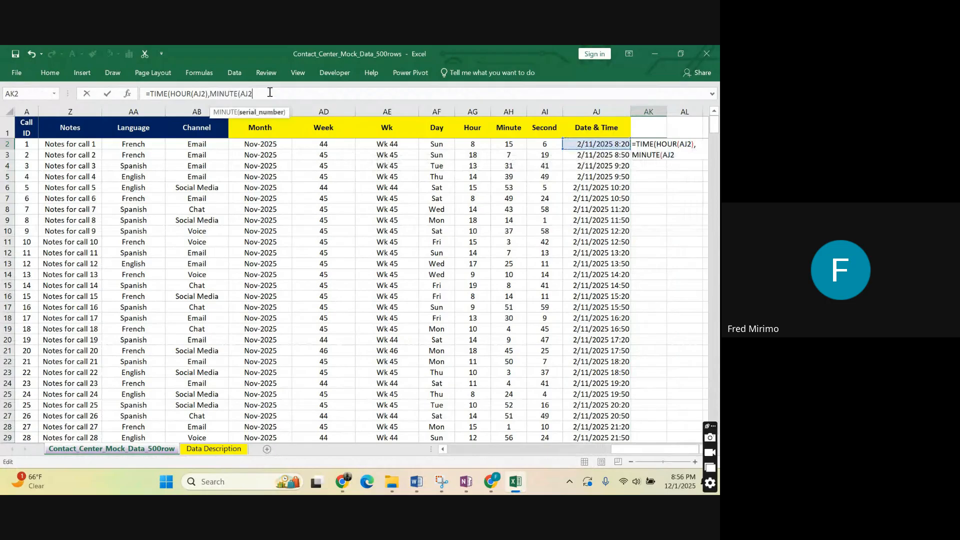
{"action": "type", "text": "),"}
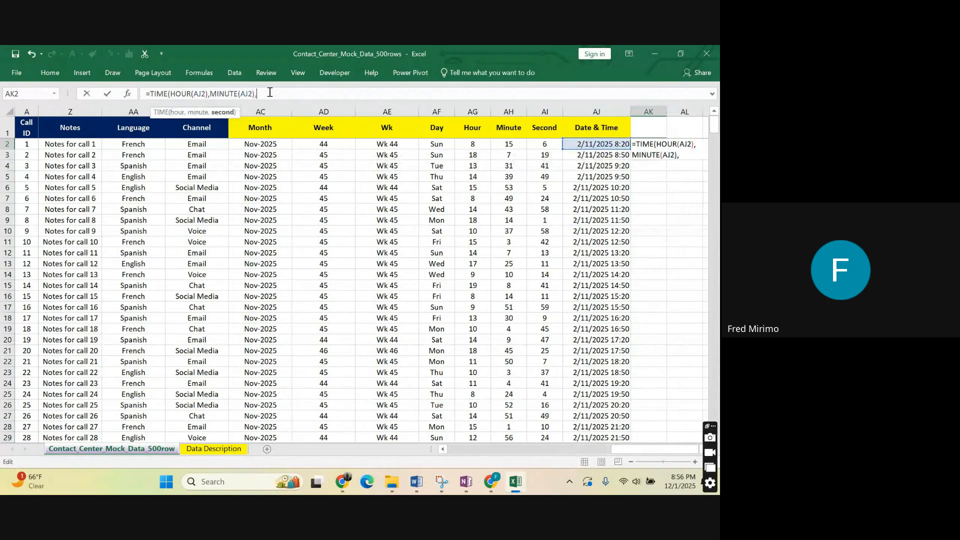
{"action": "type", "text": "seco"}
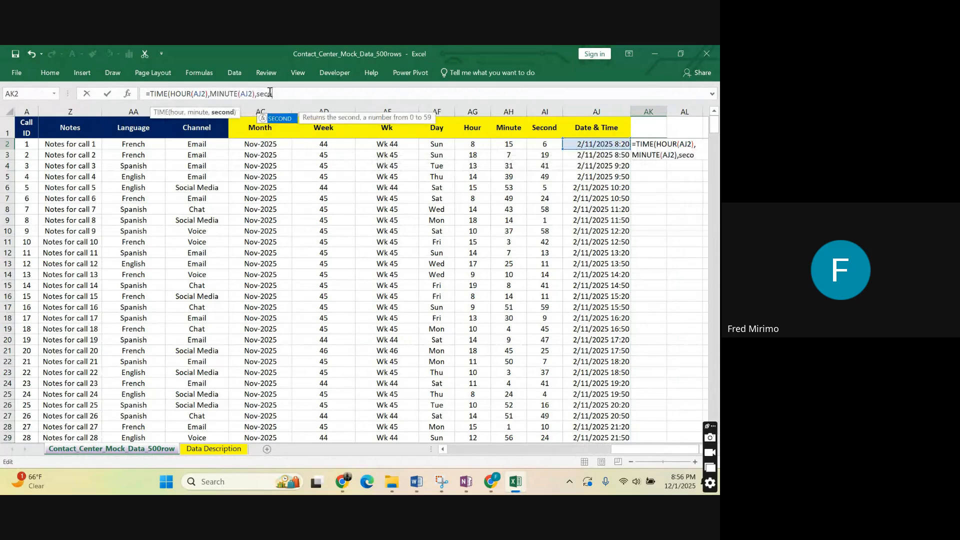
{"action": "type", "text": "nd"}
Add SECOND(AJ2) as the last argument and commit AK2 as =TIME(HOUR(AJ2),MINUTE(AJ2),SECOND(AJ2)).
{"action": "key", "text": "Tab"}
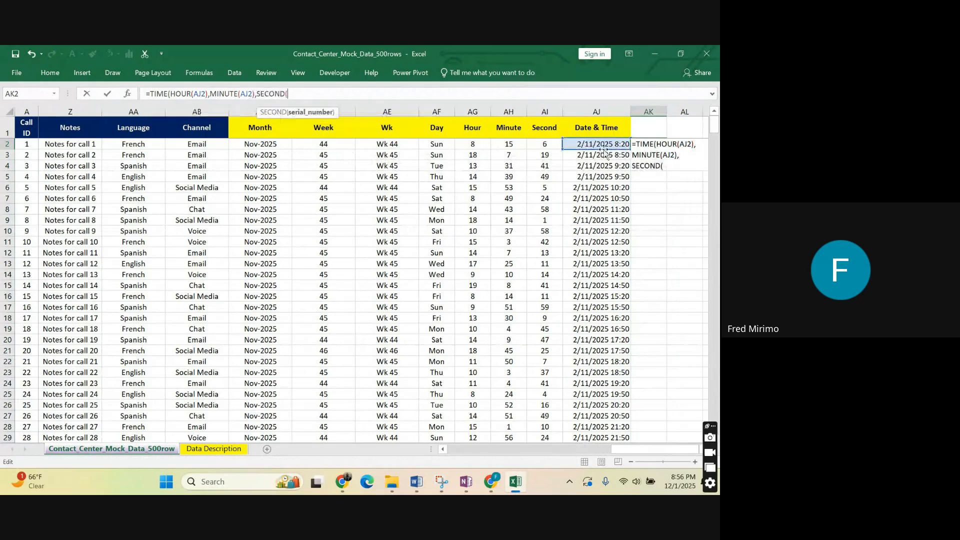
{"action": "left_click", "coordinate": [603, 148]}
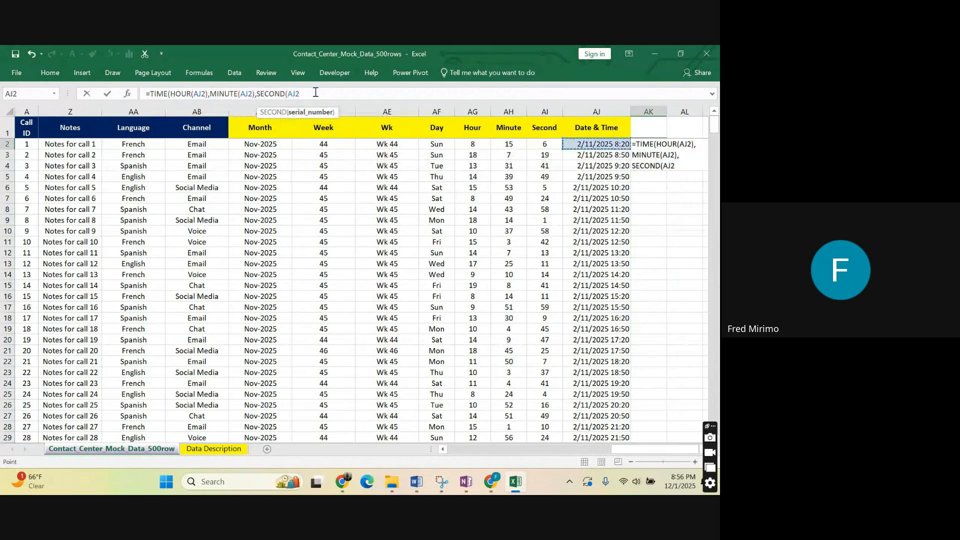
{"action": "type", "text": ")"}
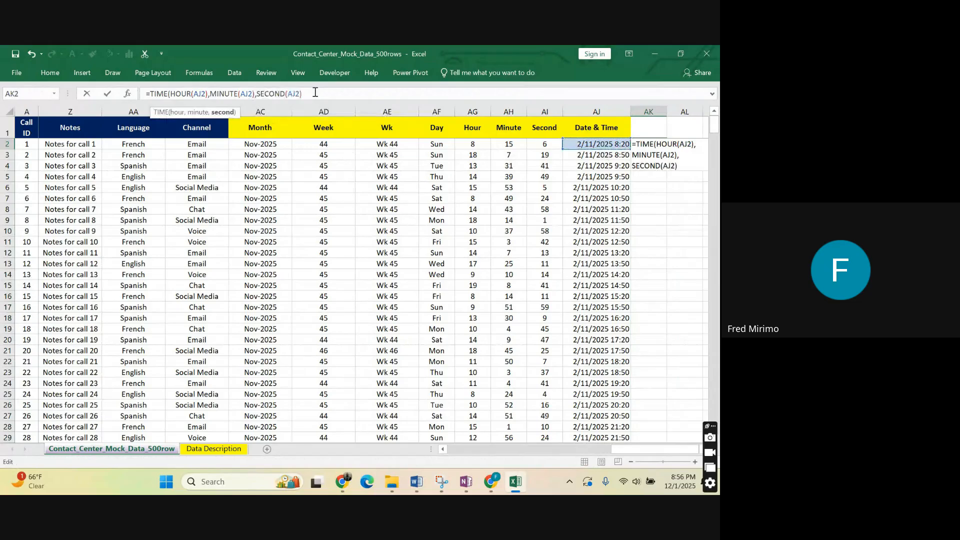
{"action": "key", "text": "Return"}
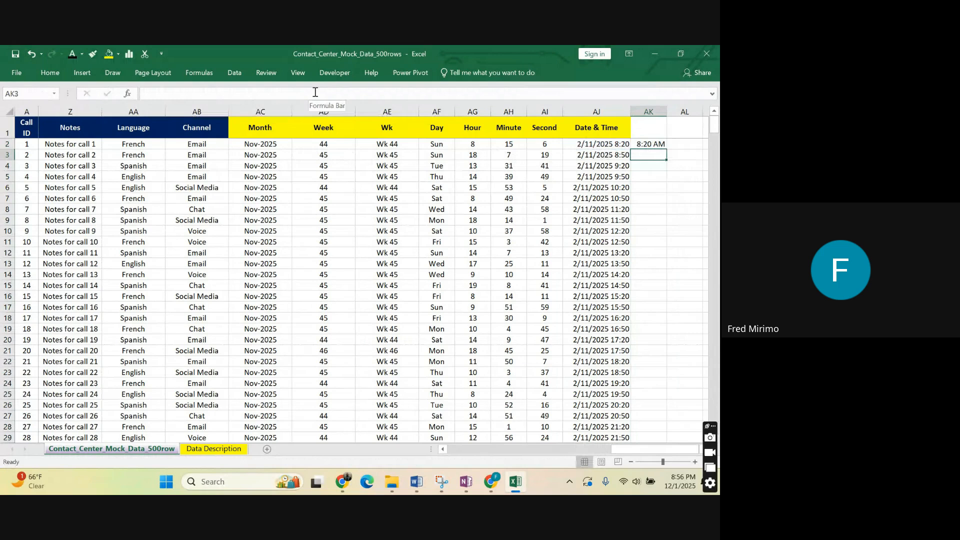
Enter the header Login Time in cell AK1.
{"action": "left_click", "coordinate": [645, 123]}
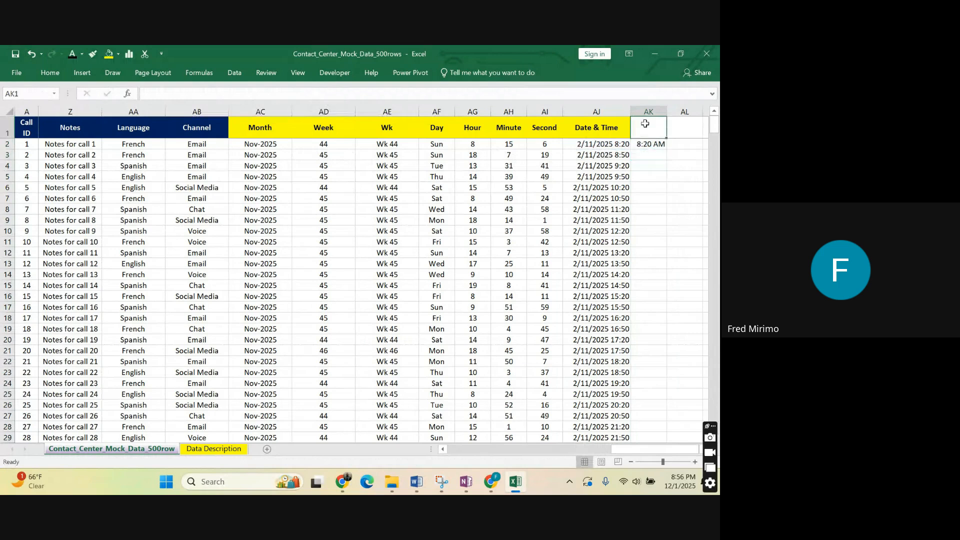
{"action": "type", "text": "Log"}
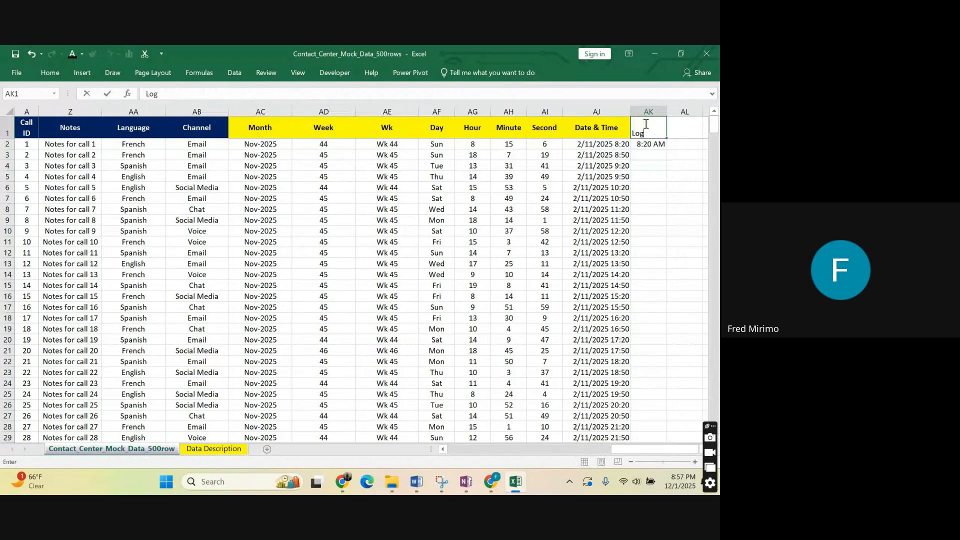
{"action": "type", "text": "in Time"}
{"action": "left_click", "coordinate": [658, 186]}
{"action": "left_click", "coordinate": [647, 165]}
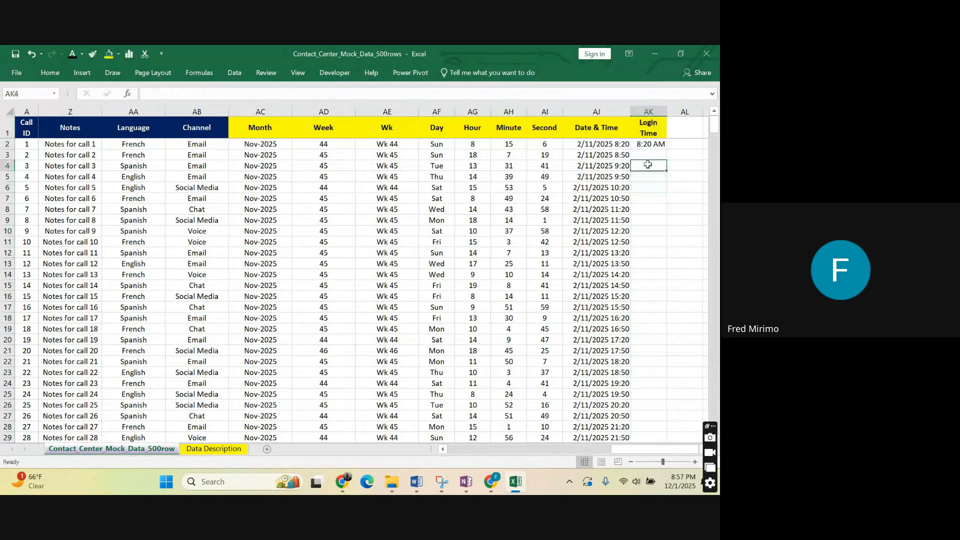
Fill the TIME formula from AK2 down the Login Time column to the last data row.
{"action": "left_click", "coordinate": [650, 124]}
{"action": "left_click", "coordinate": [652, 186]}
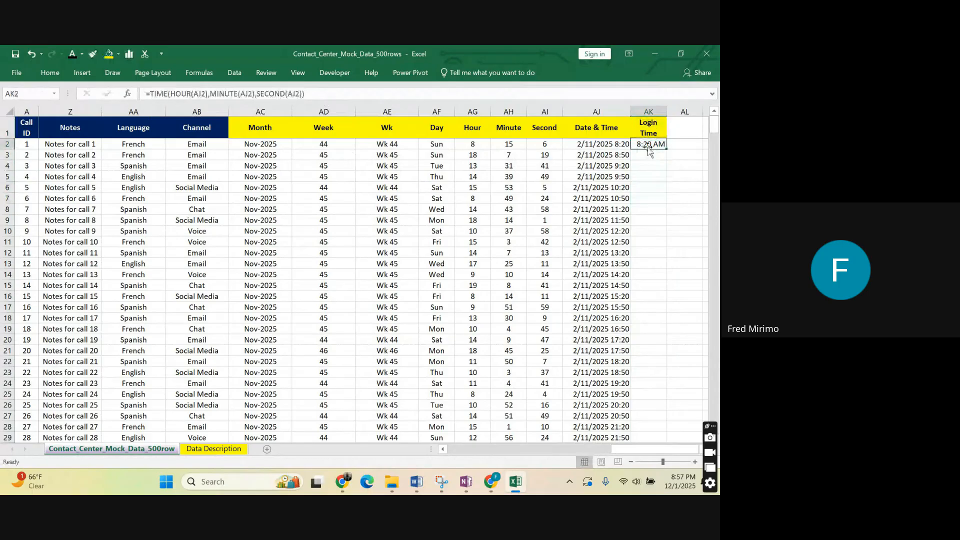
{"action": "left_click", "coordinate": [648, 145]}
{"action": "double_click", "coordinate": [666, 149]}
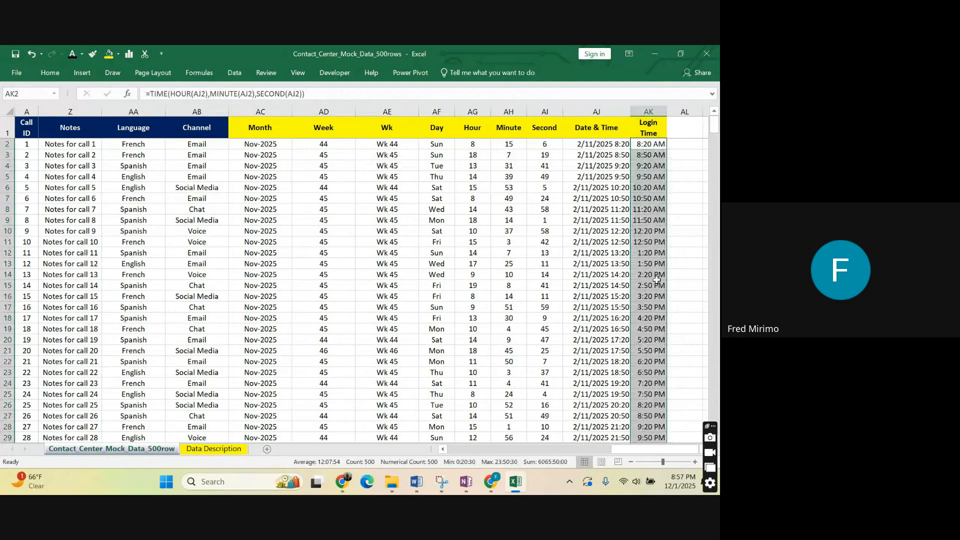
Examine the HOUR, MINUTE and SECOND arguments of the TIME formula in AK2.
{"action": "left_click", "coordinate": [648, 198]}
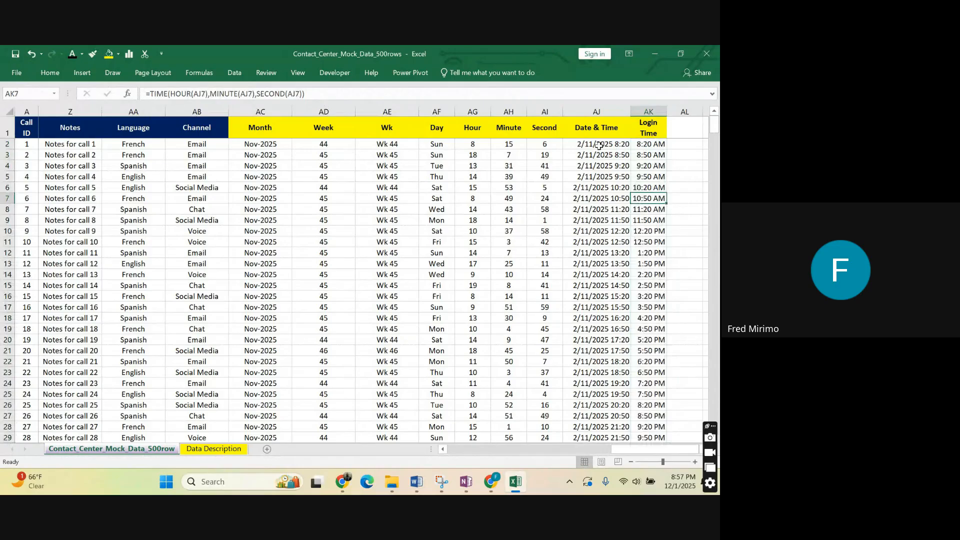
{"action": "left_click", "coordinate": [645, 145]}
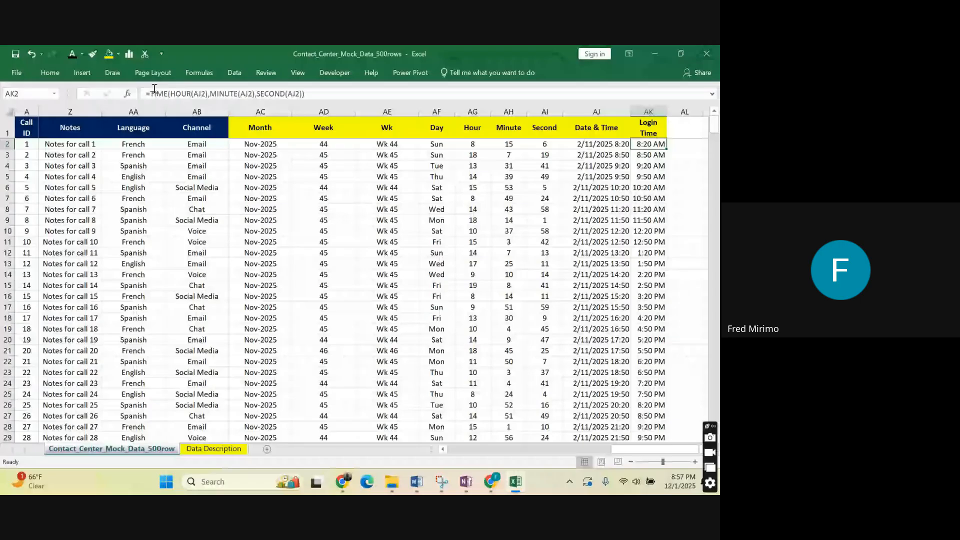
{"action": "left_click_drag", "start_coordinate": [151, 93], "coordinate": [193, 94]}
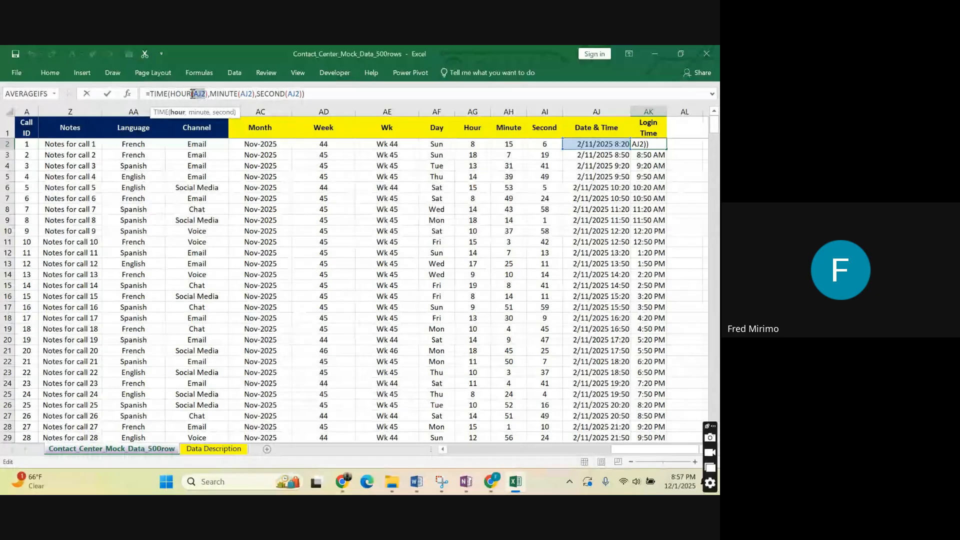
{"action": "left_click", "coordinate": [207, 93]}
{"action": "left_click_drag", "start_coordinate": [218, 93], "coordinate": [285, 94]}
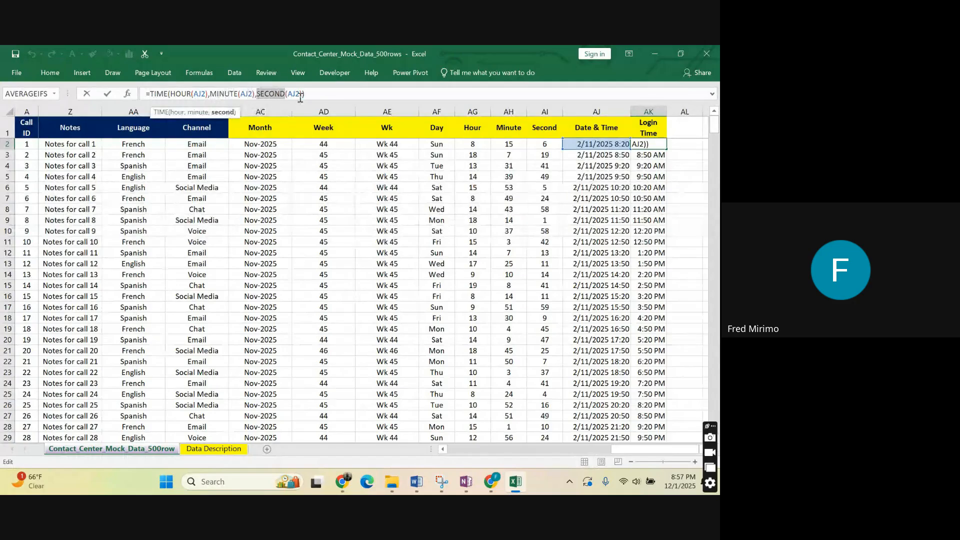
{"action": "left_click", "coordinate": [325, 89]}
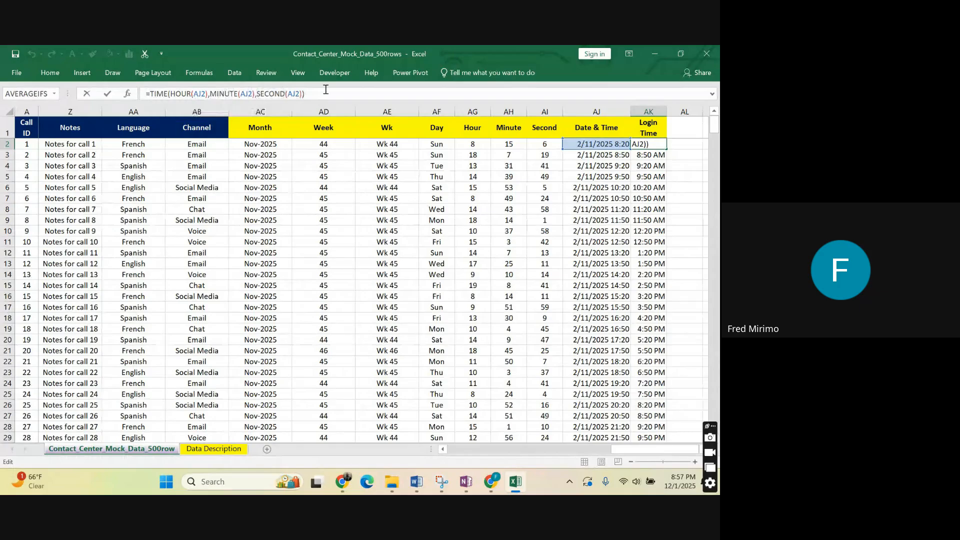
{"action": "key", "text": "Return"}
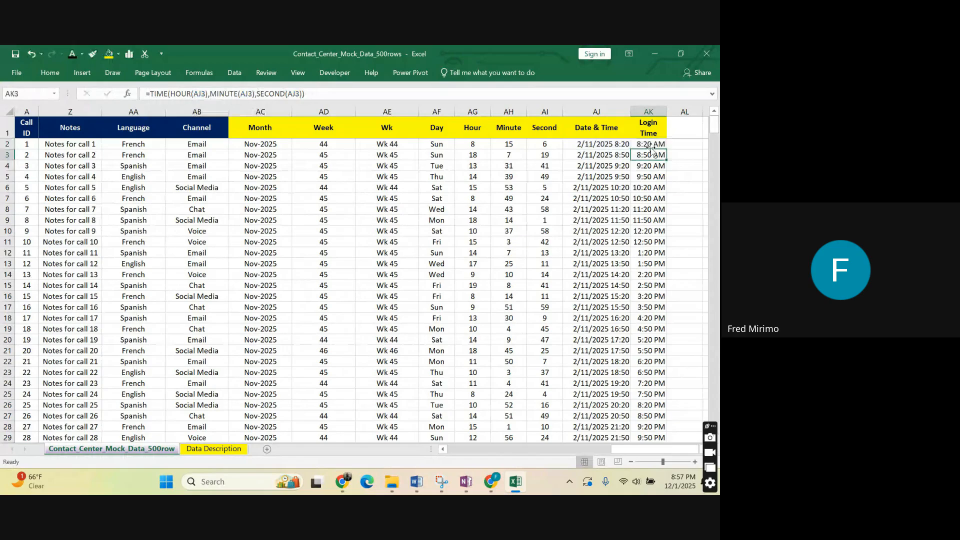
Refill the AK2 formula down the Login Time column and center column AK horizontally.
{"action": "left_click", "coordinate": [650, 145]}
{"action": "double_click", "coordinate": [667, 149]}
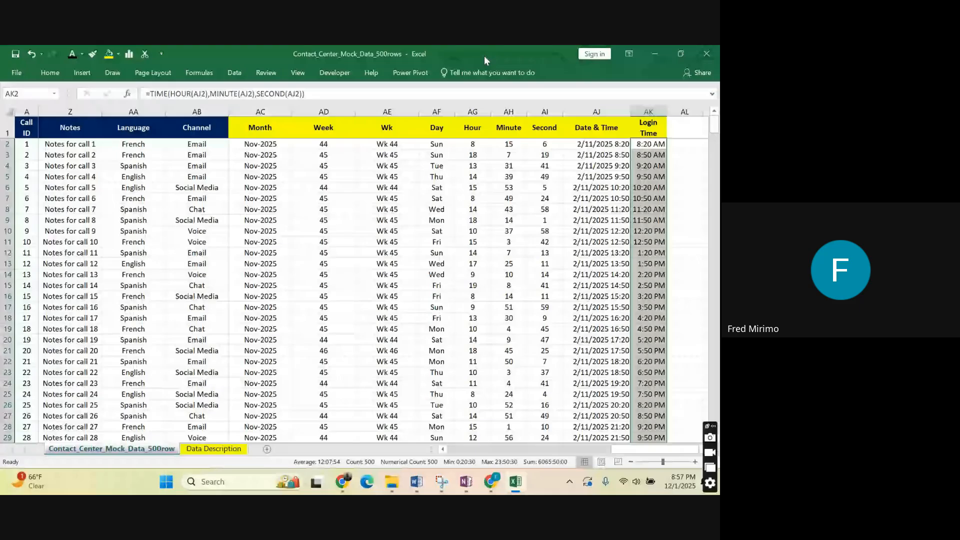
{"action": "left_click", "coordinate": [645, 111]}
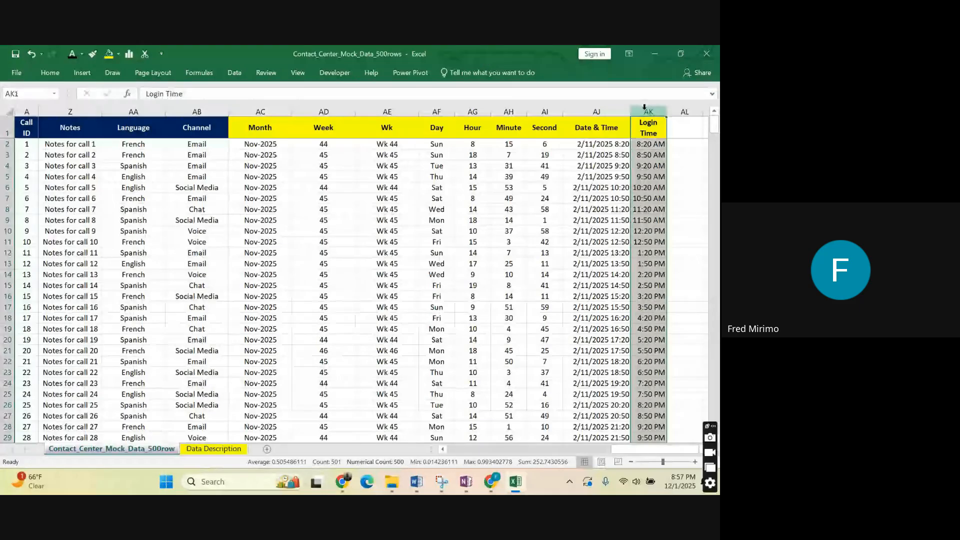
{"action": "left_click", "coordinate": [58, 72]}
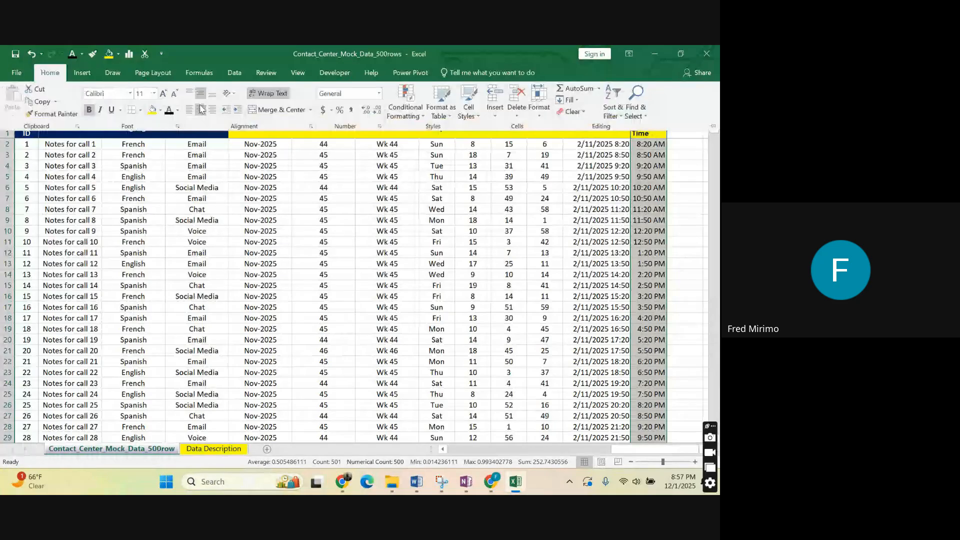
{"action": "left_click", "coordinate": [200, 109]}
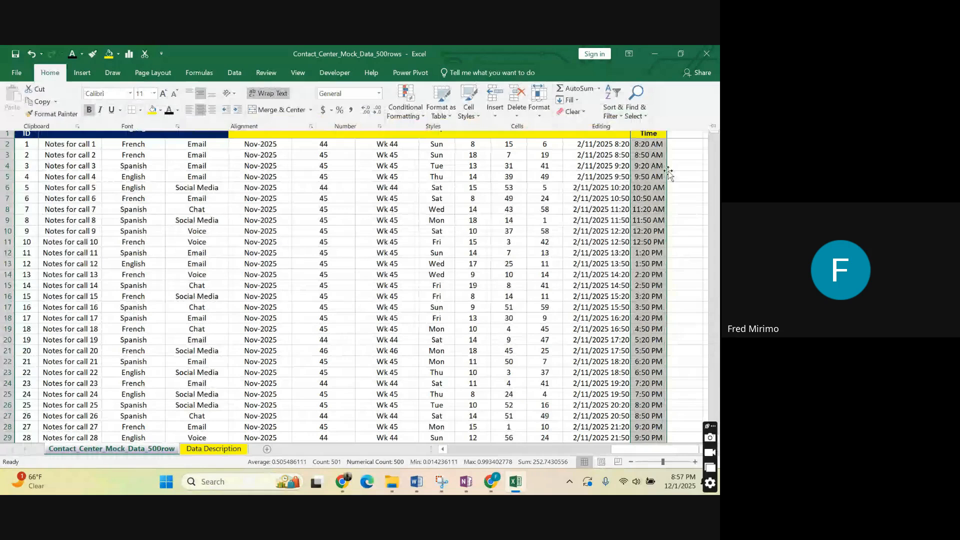
Check the filled-down TIME formulas in the Login Time column, inspecting the full formula in AK14.
{"action": "left_click", "coordinate": [642, 137]}
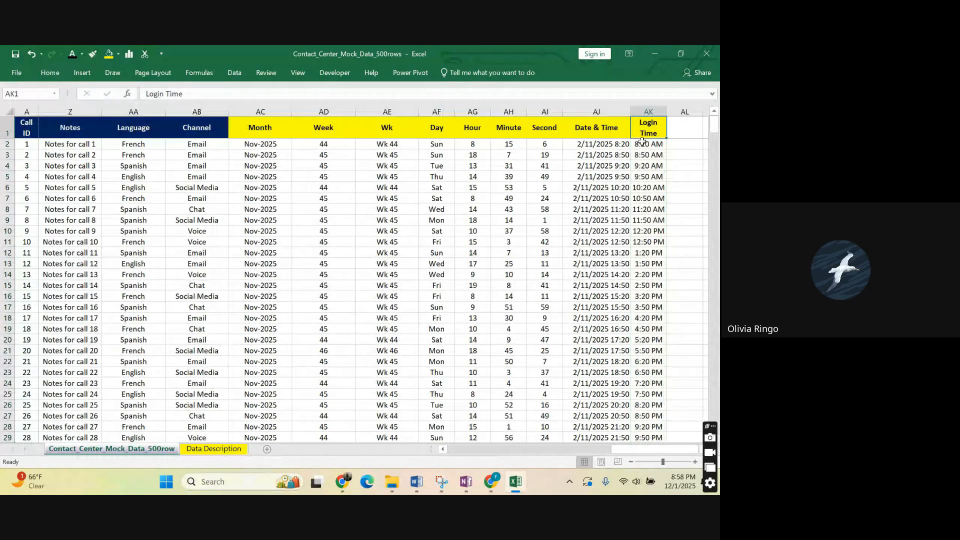
{"action": "left_click", "coordinate": [642, 209]}
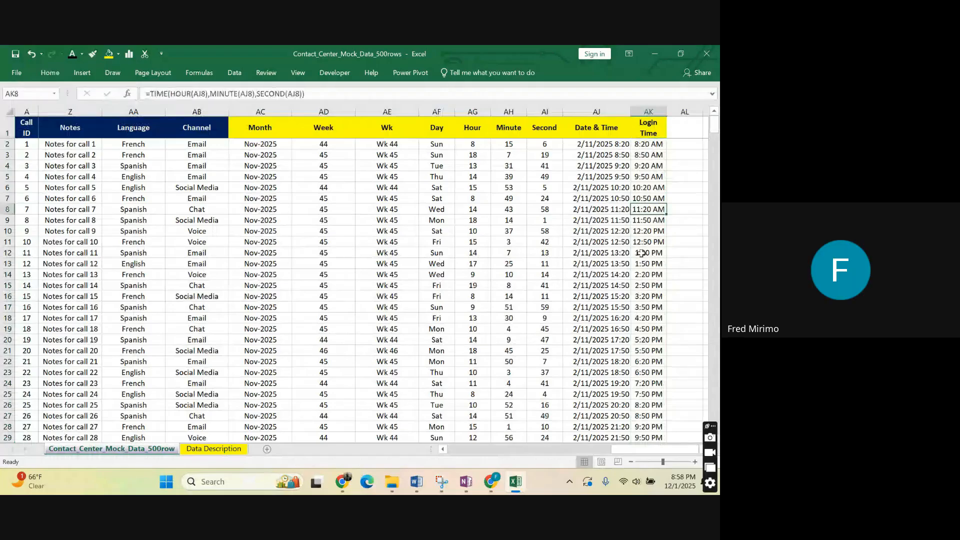
{"action": "left_click", "coordinate": [642, 275]}
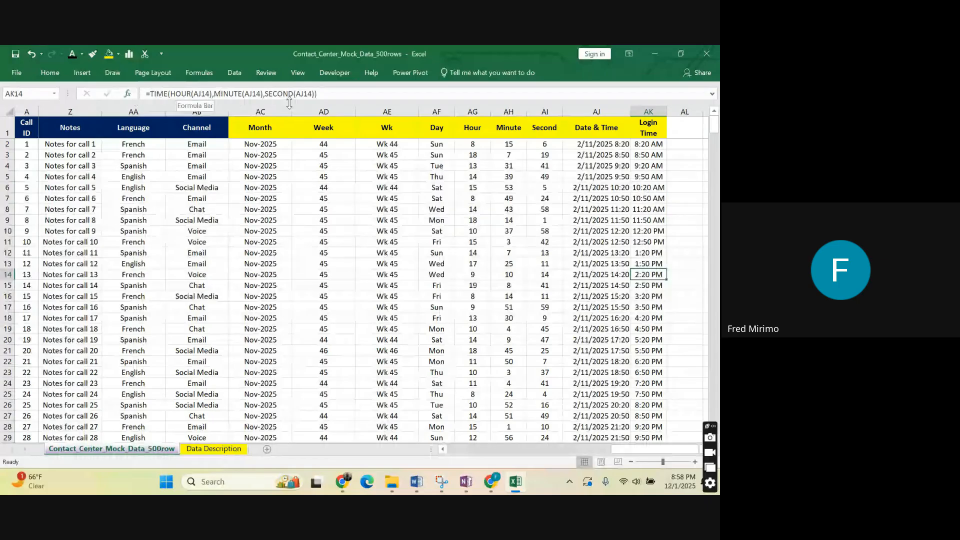
{"action": "left_click_drag", "start_coordinate": [317, 94], "coordinate": [155, 94]}
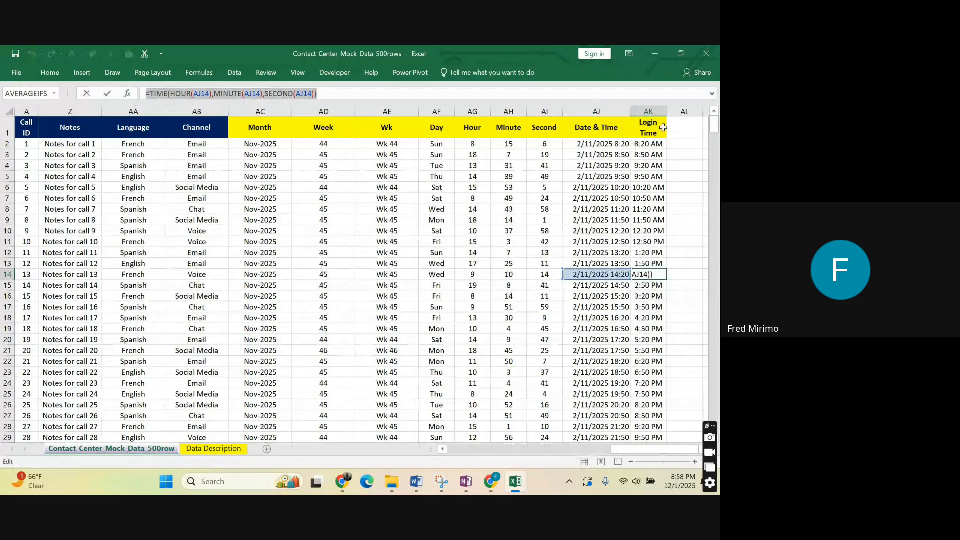
{"action": "key", "text": "Escape"}
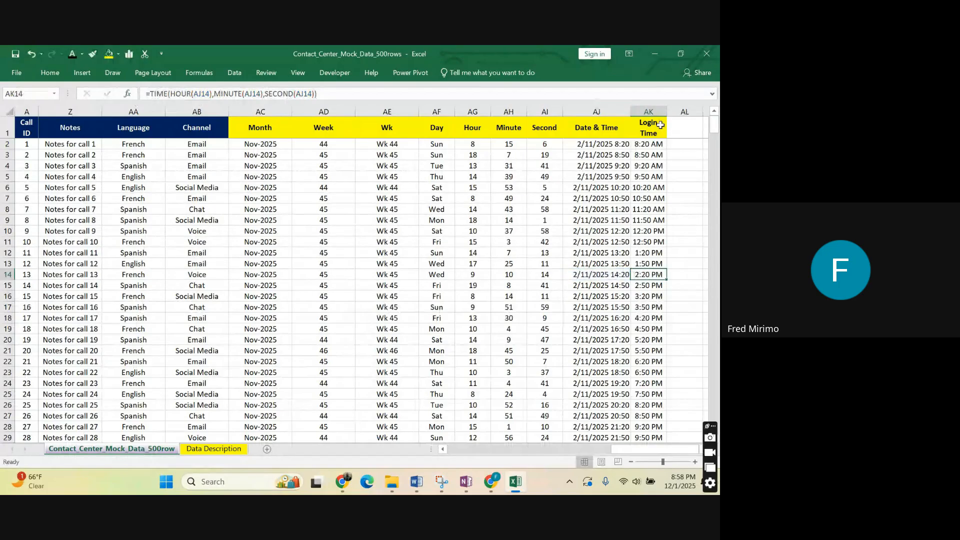
{"action": "left_click", "coordinate": [677, 176]}
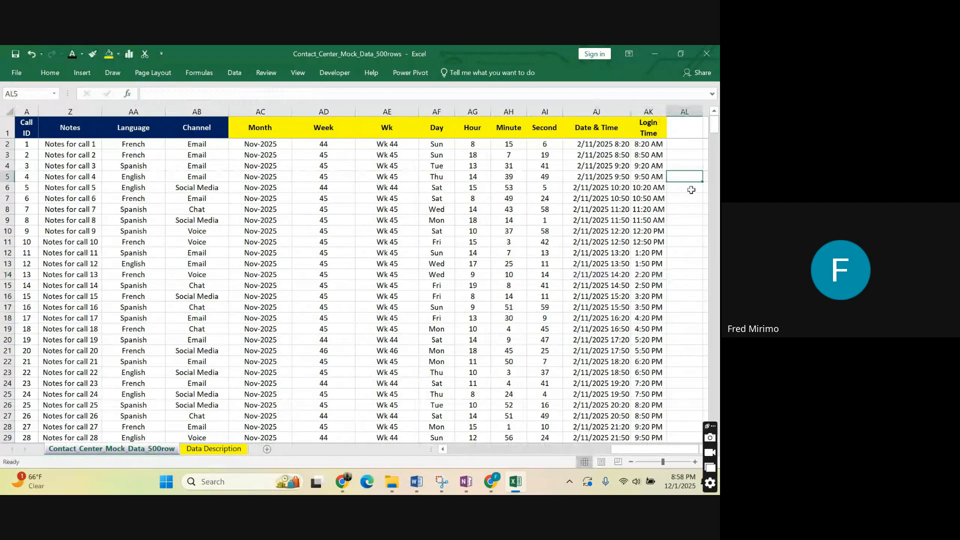
{"action": "left_click", "coordinate": [686, 220]}
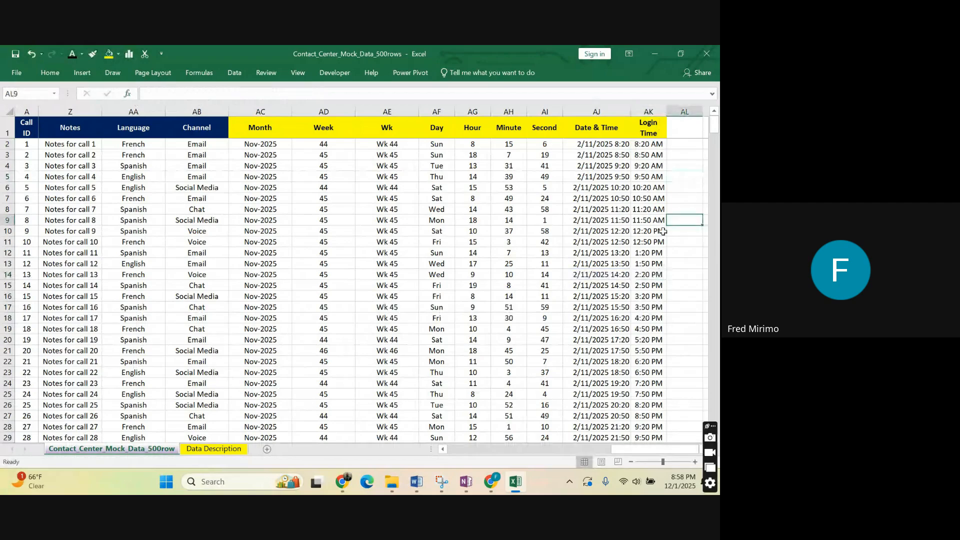
{"action": "left_click", "coordinate": [682, 147]}
{"action": "left_click", "coordinate": [671, 239]}
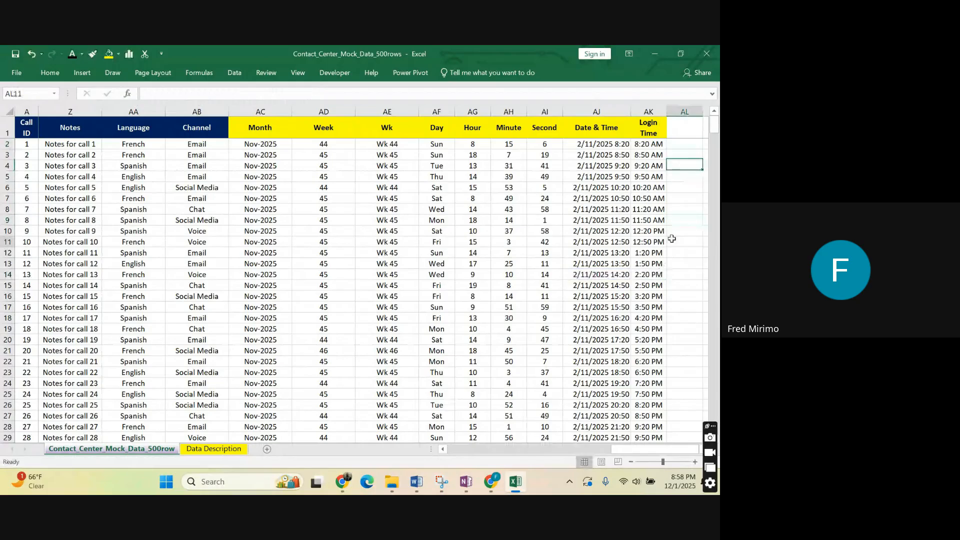
{"action": "left_click", "coordinate": [682, 336]}
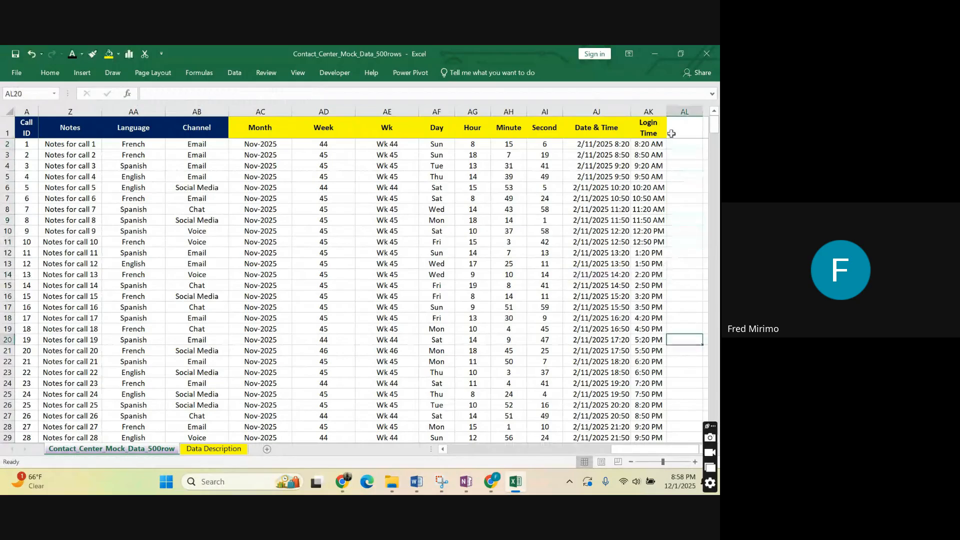
Enter the header Hourly in cell AL1.
{"action": "left_click", "coordinate": [685, 127]}
{"action": "type", "text": "H"}
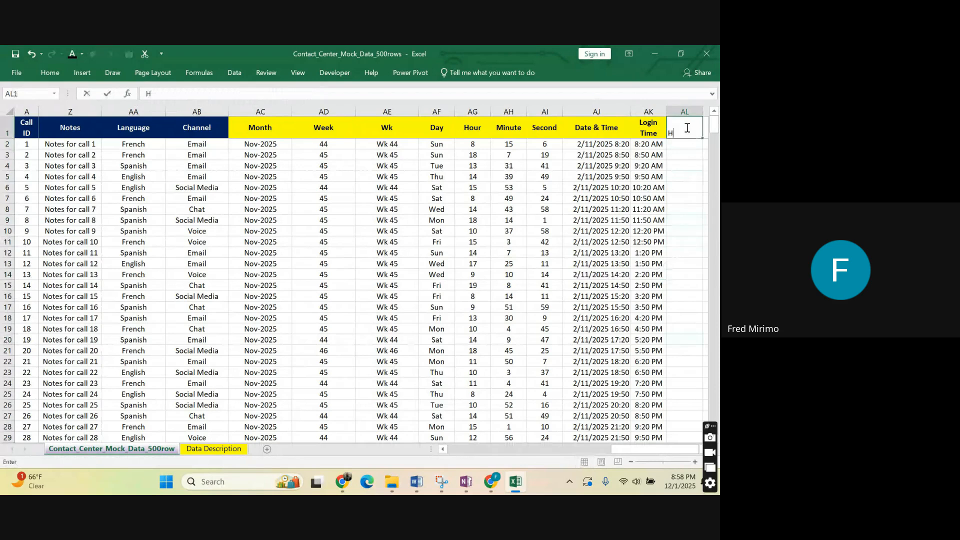
{"action": "type", "text": "ourly"}
{"action": "left_click", "coordinate": [680, 165]}
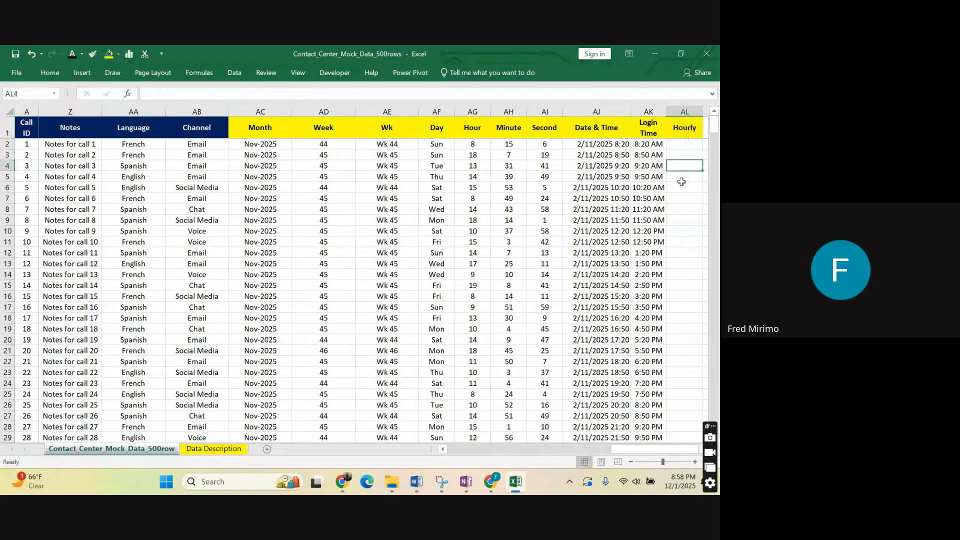
{"action": "left_click", "coordinate": [670, 221]}
{"action": "left_click", "coordinate": [678, 230]}
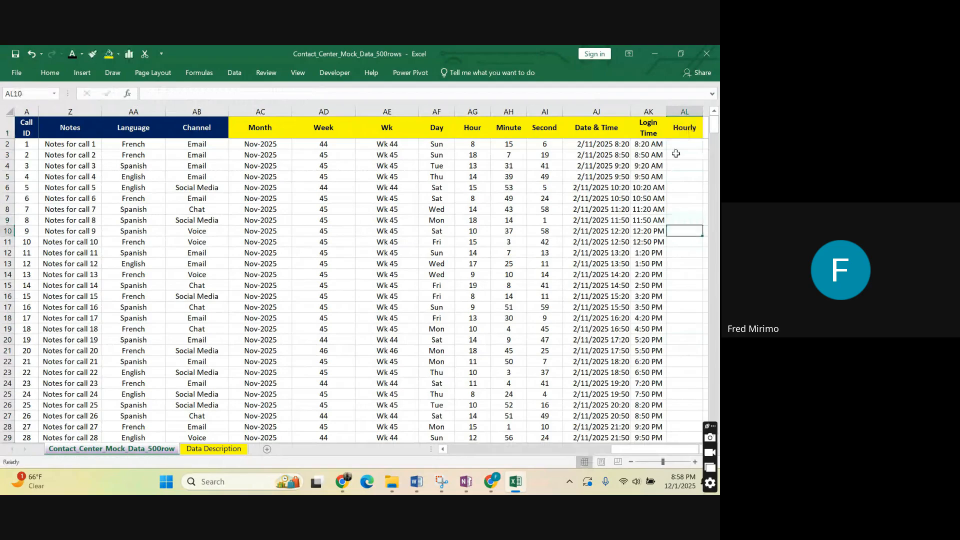
{"action": "left_click", "coordinate": [681, 145]}
{"action": "left_click_drag", "start_coordinate": [673, 206], "coordinate": [670, 200]}
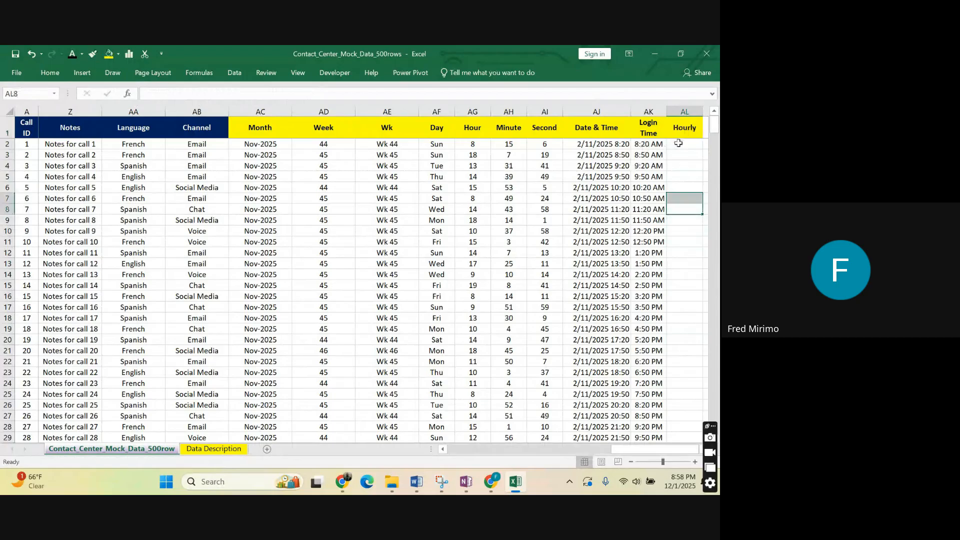
{"action": "left_click_drag", "start_coordinate": [677, 145], "coordinate": [674, 266]}
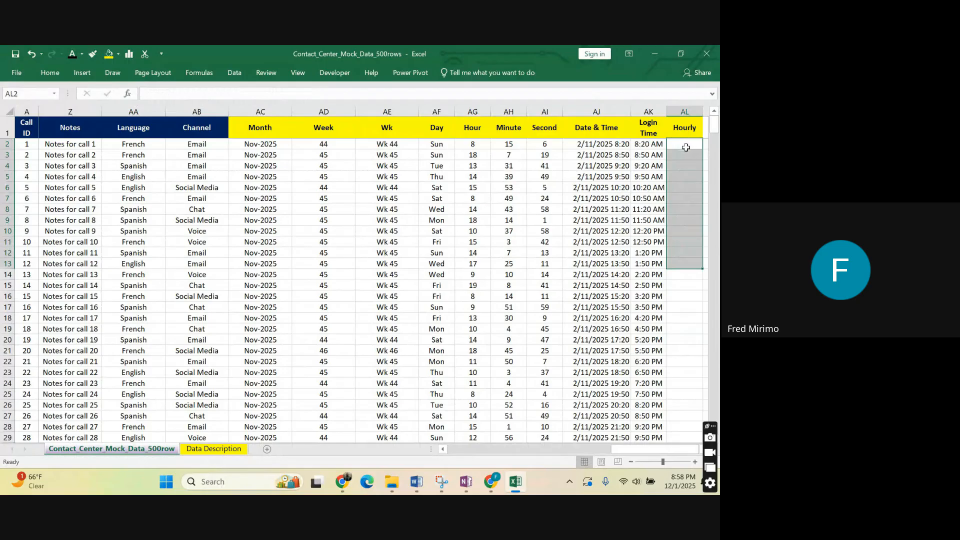
{"action": "left_click", "coordinate": [687, 351]}
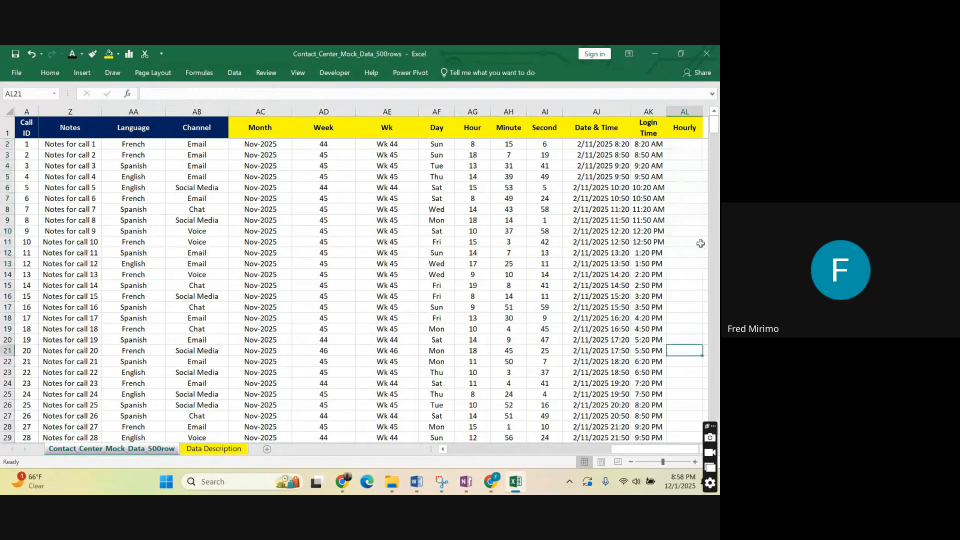
{"action": "left_click_drag", "start_coordinate": [682, 152], "coordinate": [681, 176]}
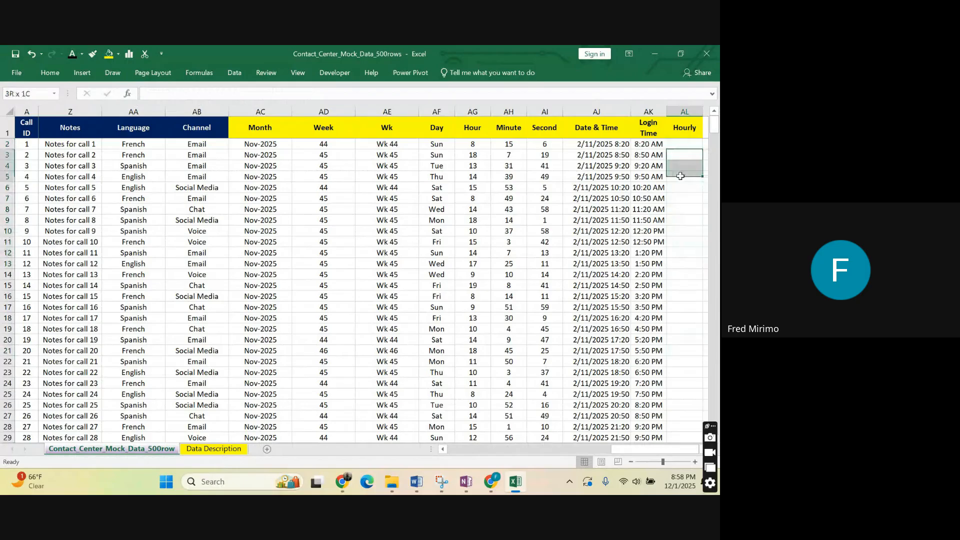
{"action": "left_click", "coordinate": [670, 242]}
{"action": "left_click", "coordinate": [682, 136]}
{"action": "left_click", "coordinate": [681, 143]}
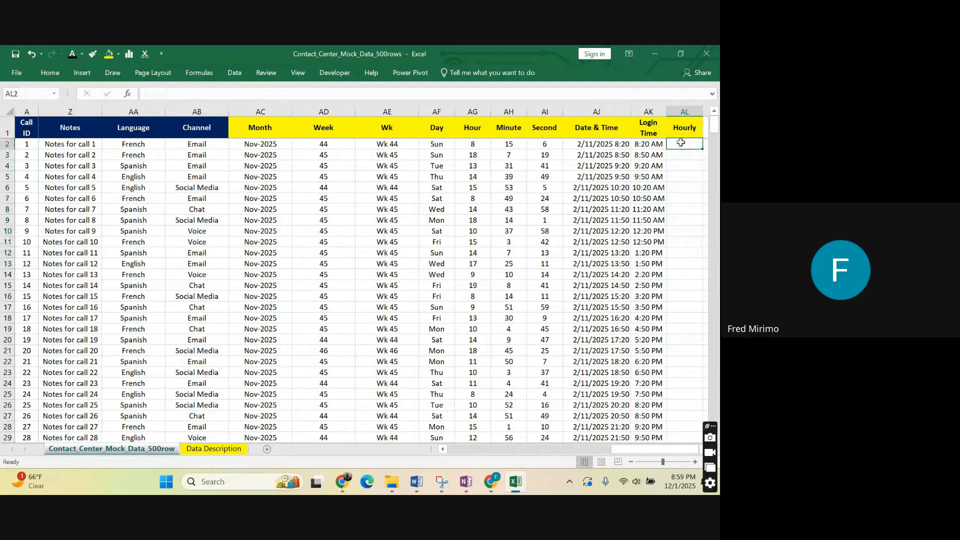
{"action": "left_click_drag", "start_coordinate": [681, 143], "coordinate": [681, 286]}
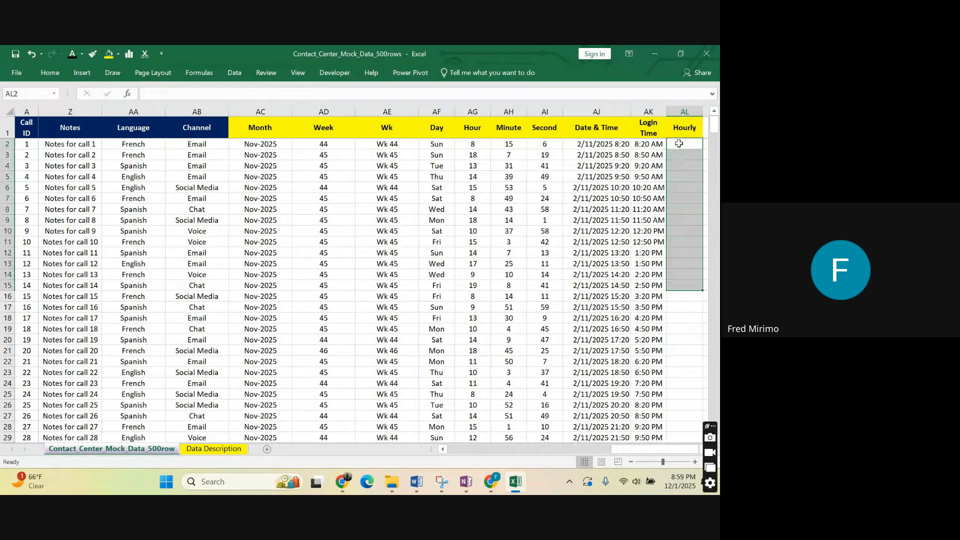
{"action": "left_click_drag", "start_coordinate": [679, 143], "coordinate": [683, 197]}
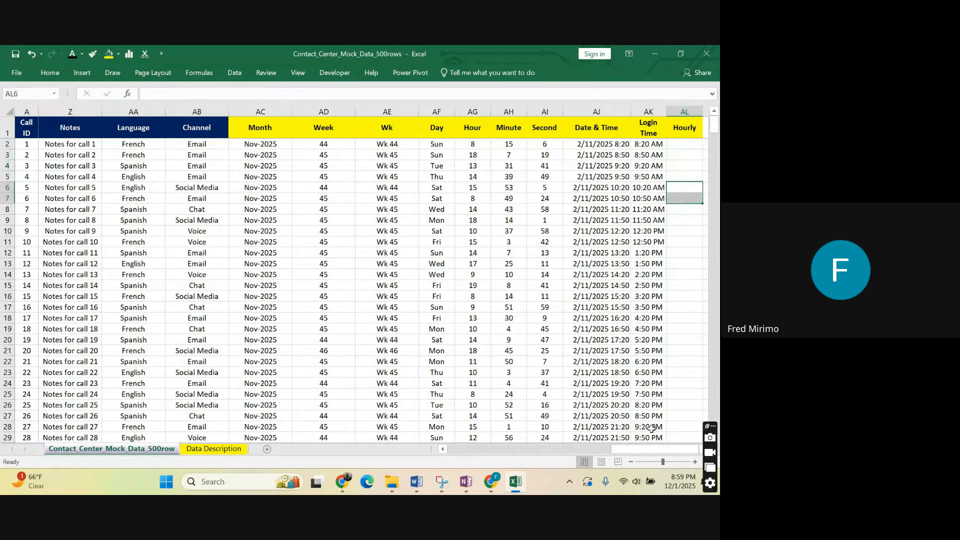
{"action": "left_click", "coordinate": [678, 164]}
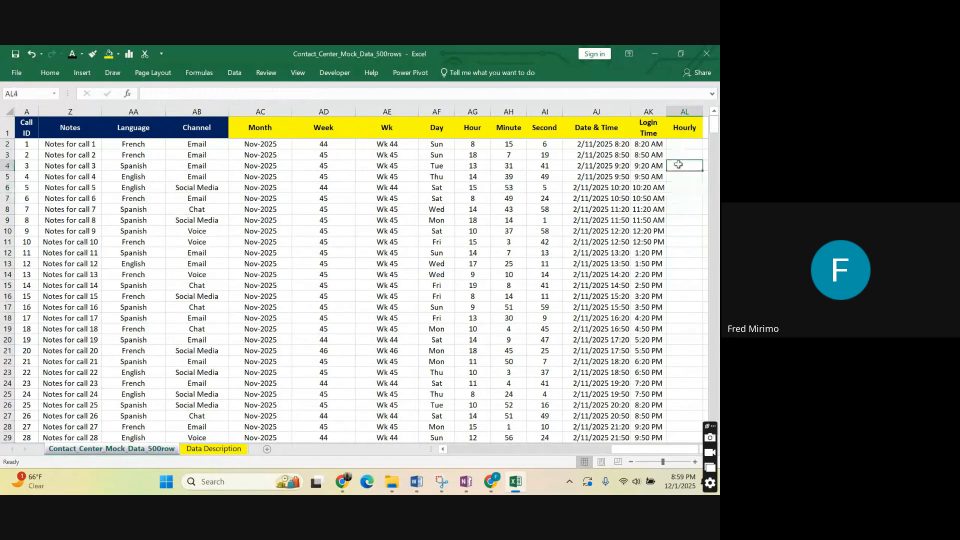
Change the header in cell AL1 to Hour Interval.
{"action": "left_click", "coordinate": [642, 143]}
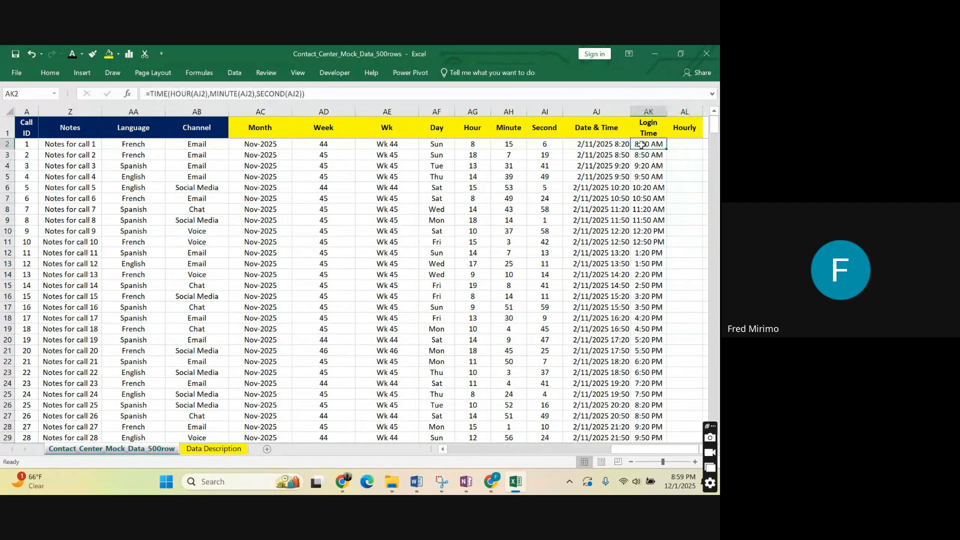
{"action": "left_click", "coordinate": [684, 128]}
{"action": "left_click", "coordinate": [194, 91]}
{"action": "key", "text": "BackSpace"}
{"action": "key", "text": "BackSpace"}
{"action": "type", "text": "Inte"}
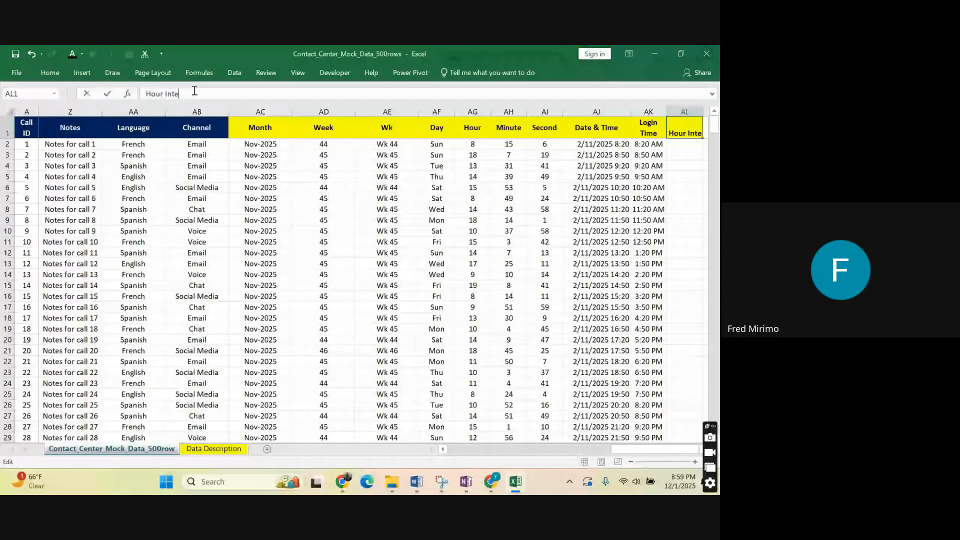
{"action": "type", "text": "rva"}
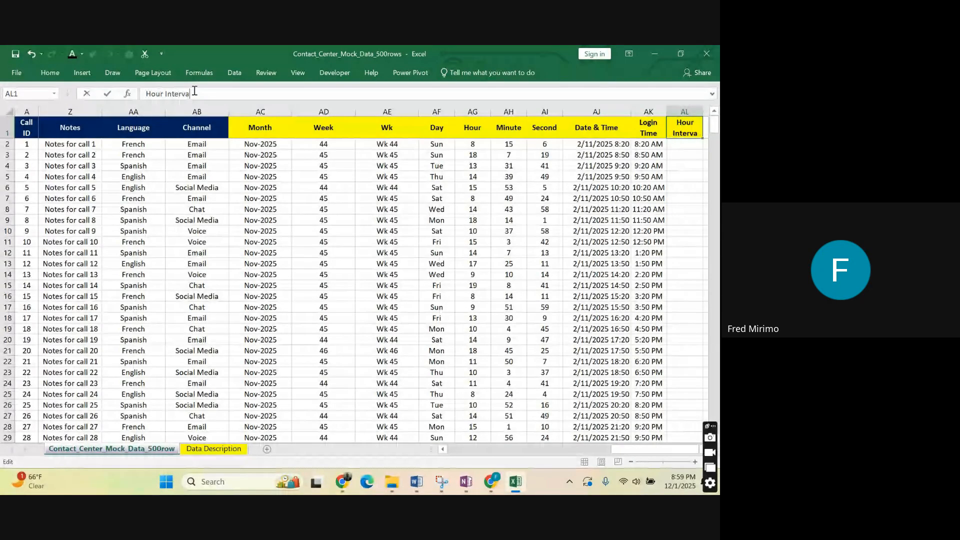
{"action": "type", "text": "l"}
{"action": "left_click", "coordinate": [633, 243]}
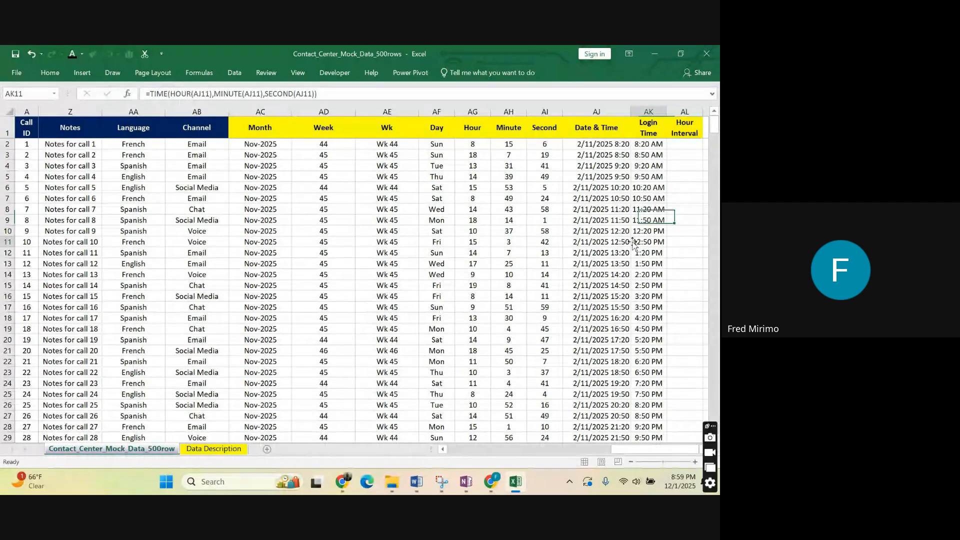
Enter the formula =TIME(HOUR(AK2),,) in cell AL2, leaving the minute and second arguments empty.
{"action": "left_click", "coordinate": [683, 144]}
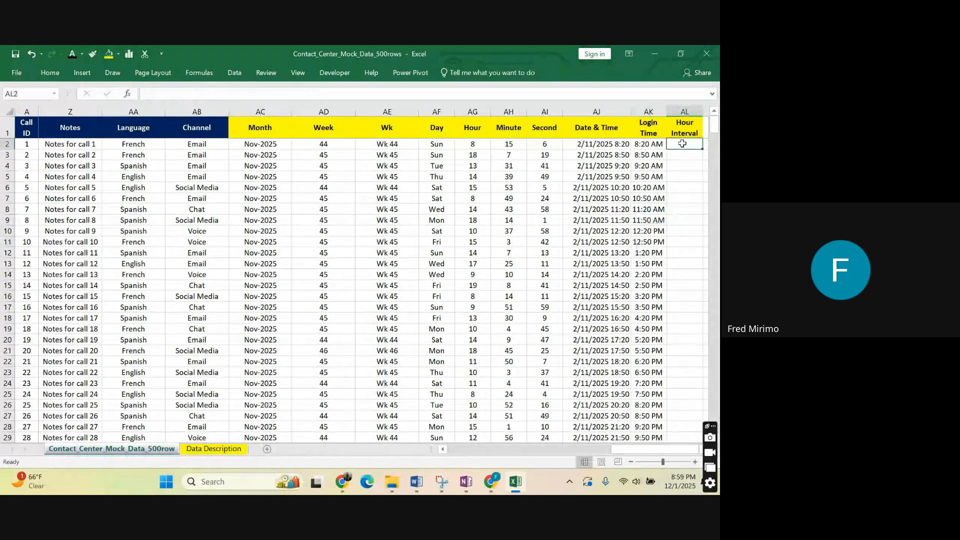
{"action": "type", "text": "=t"}
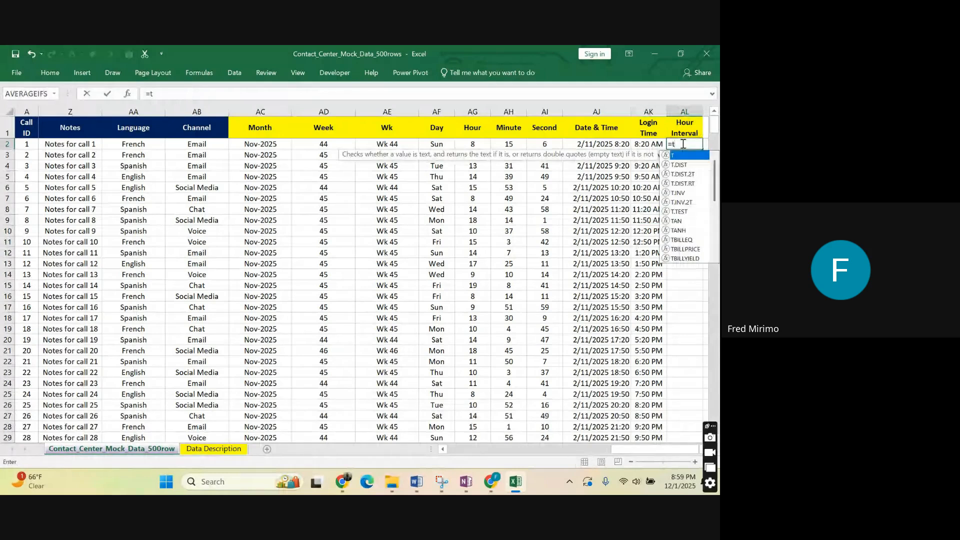
{"action": "type", "text": "im"}
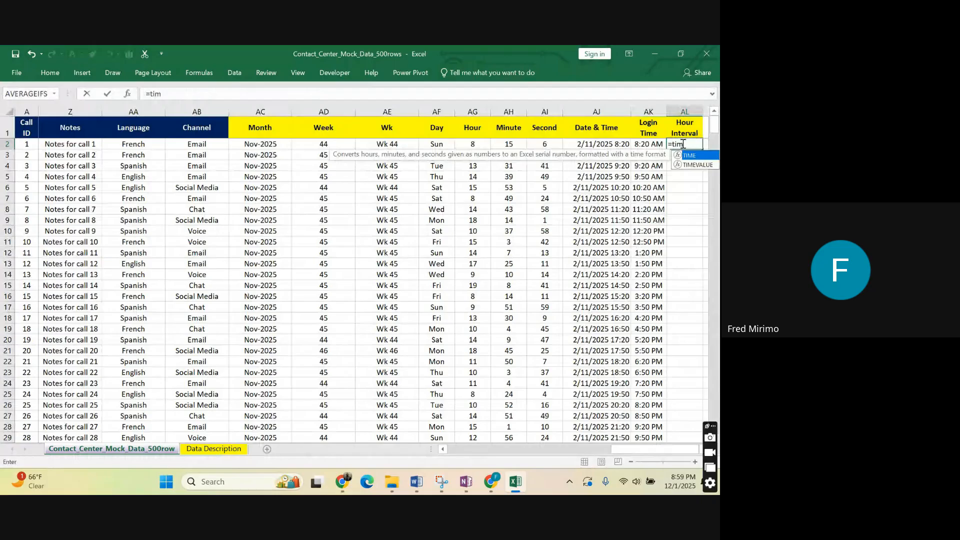
{"action": "double_click", "coordinate": [690, 154]}
{"action": "type", "text": "ho"}
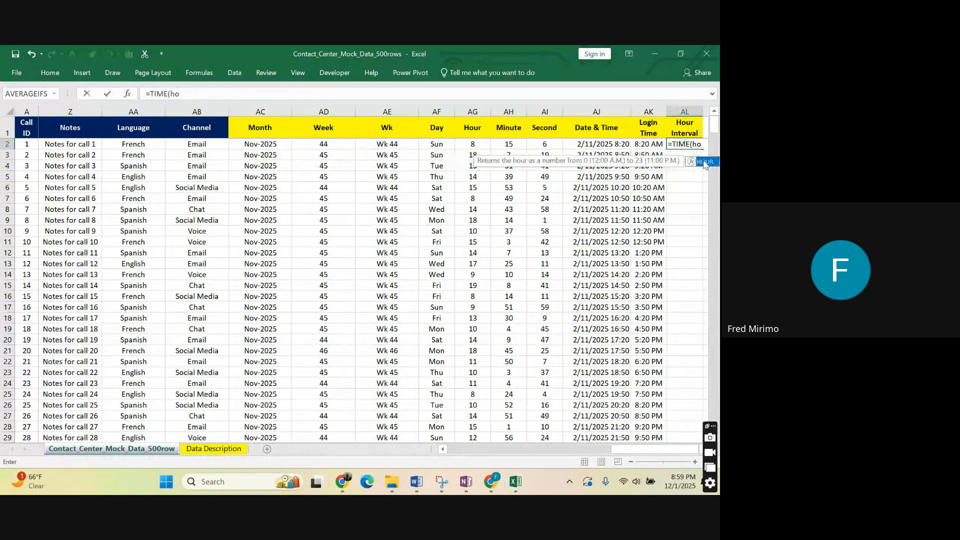
{"action": "double_click", "coordinate": [703, 162]}
{"action": "left_click", "coordinate": [644, 143]}
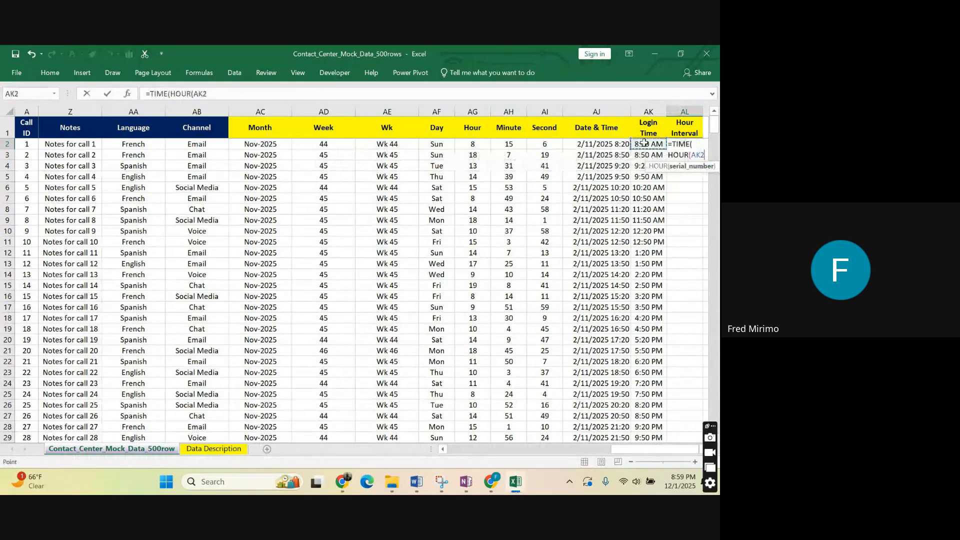
{"action": "left_click", "coordinate": [210, 94]}
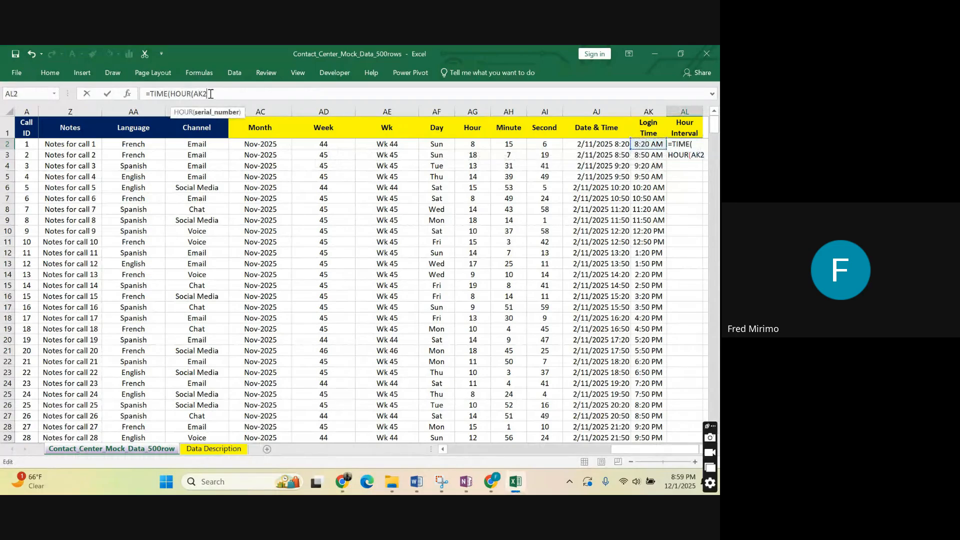
{"action": "type", "text": ")"}
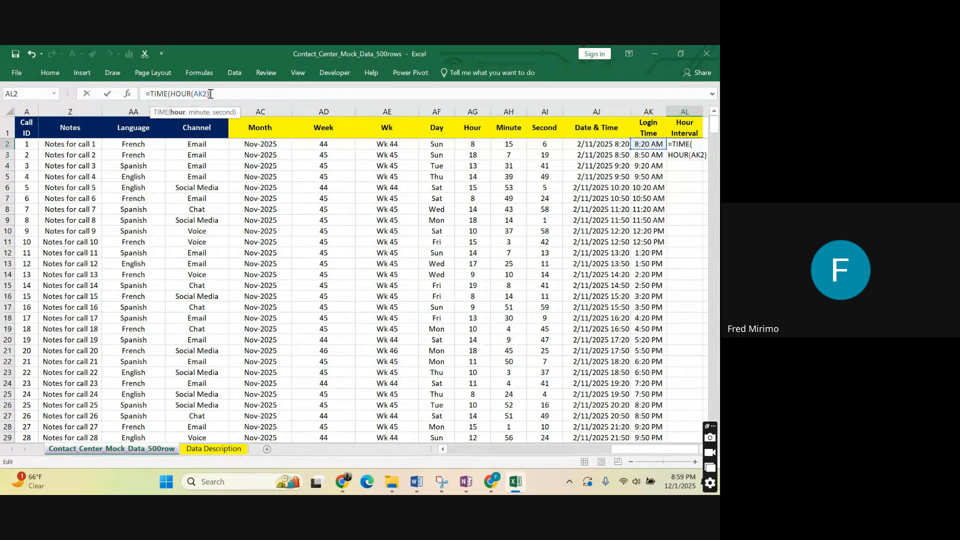
{"action": "type", "text": ",,"}
{"action": "type", "text": ")"}
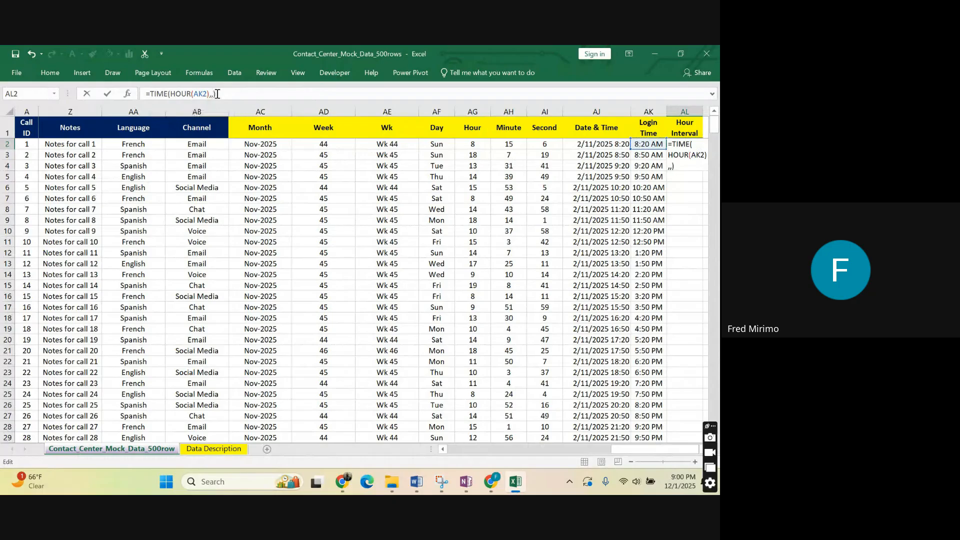
{"action": "key", "text": "Return"}
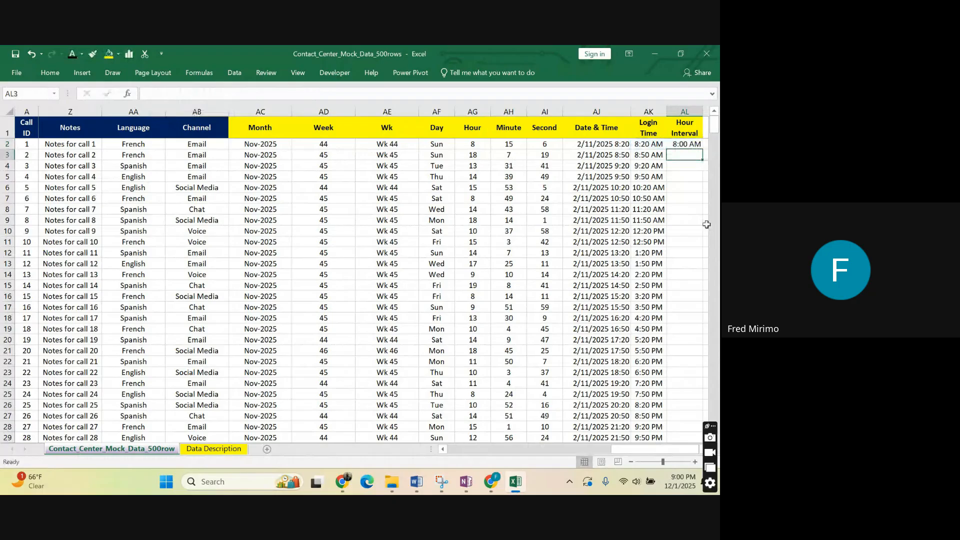
Fill the AL2 formula down the whole Hour Interval column and check the filled rows.
{"action": "left_click", "coordinate": [686, 145]}
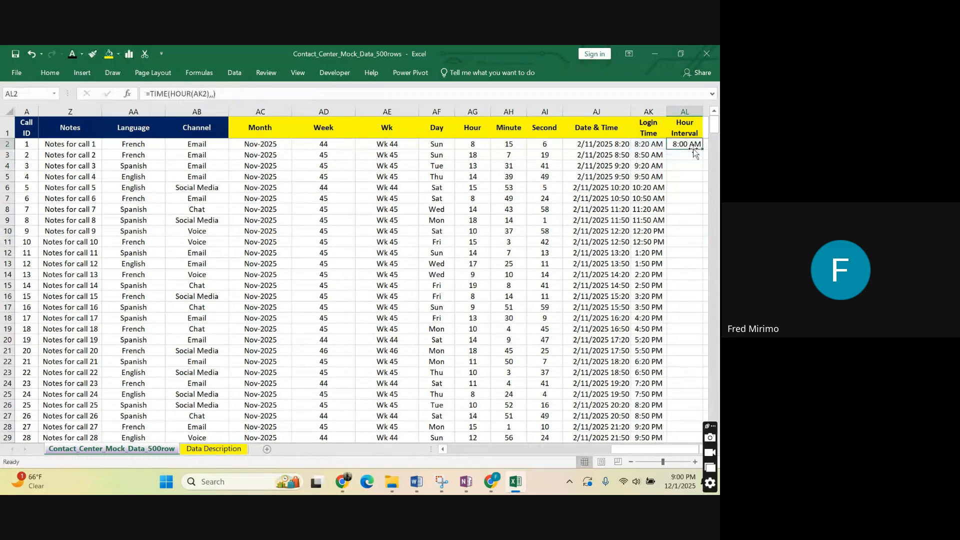
{"action": "double_click", "coordinate": [700, 149]}
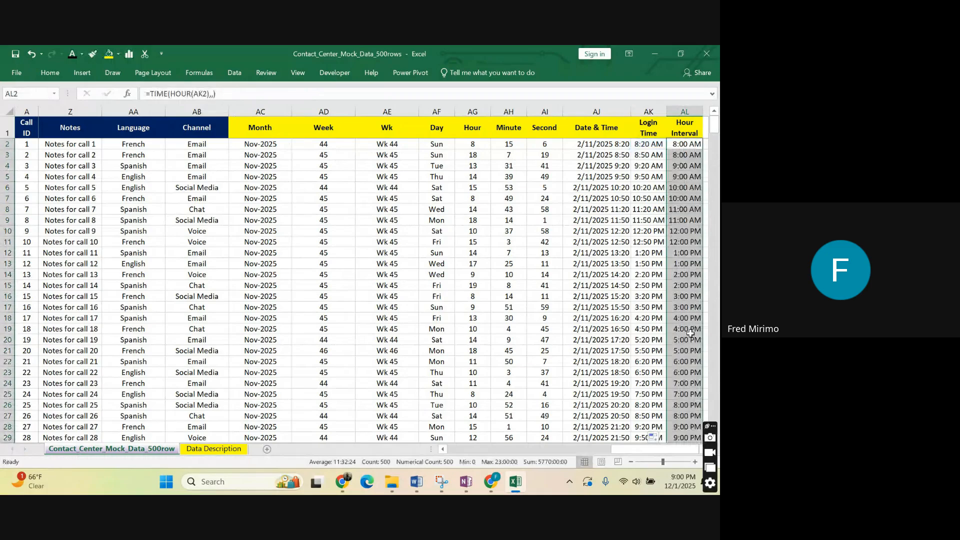
{"action": "scroll", "coordinate": [682, 300], "scroll_direction": "down", "scroll_amount": 15}
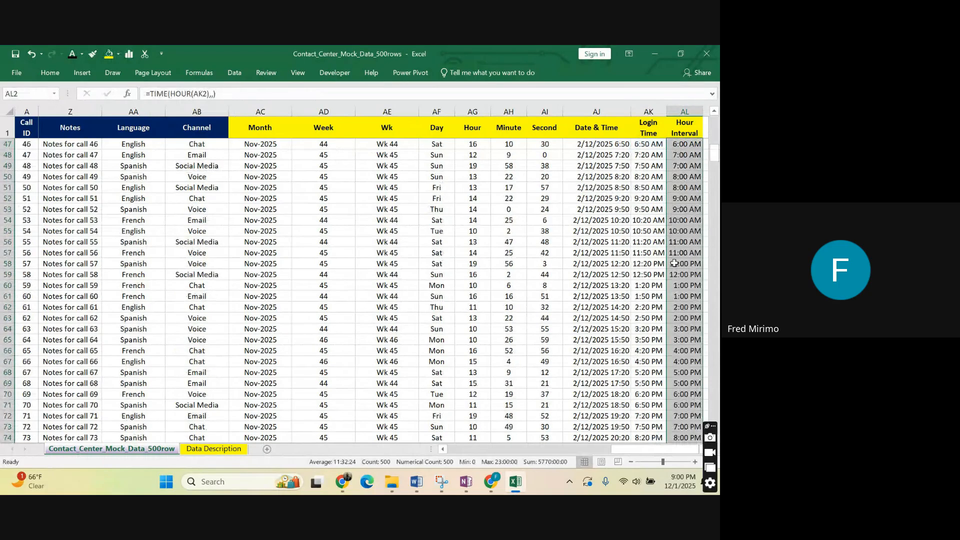
{"action": "scroll", "coordinate": [674, 263], "scroll_direction": "up", "scroll_amount": 15}
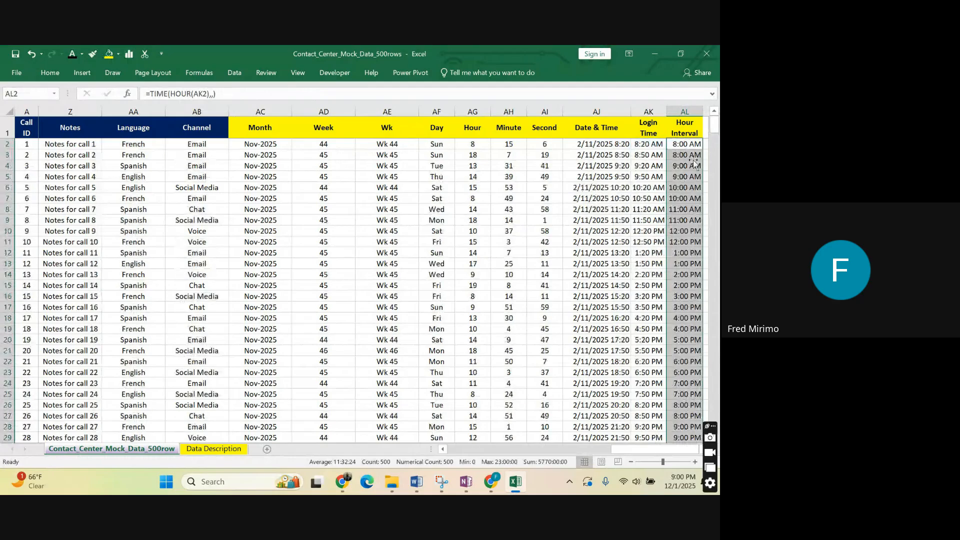
Compare the formulas in the Hour Interval and Login Time columns, inspecting AL2, AL12, AK13 and AL4.
{"action": "left_click", "coordinate": [675, 144]}
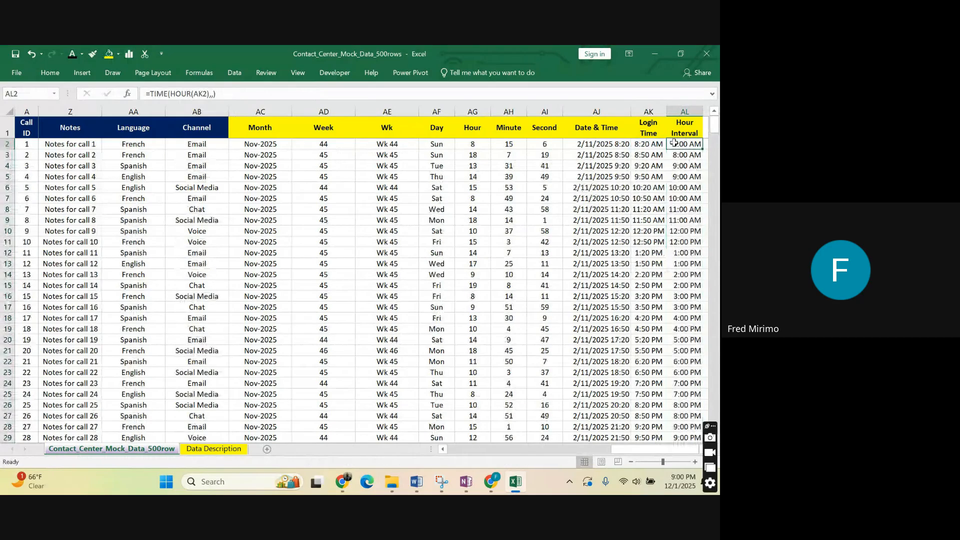
{"action": "left_click", "coordinate": [674, 253]}
{"action": "left_click", "coordinate": [684, 143]}
{"action": "left_click", "coordinate": [652, 263]}
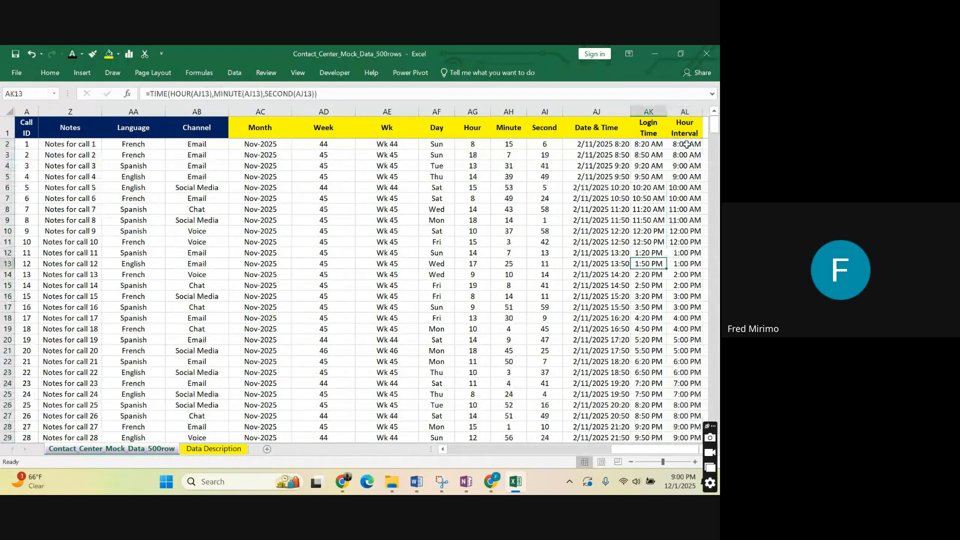
{"action": "left_click", "coordinate": [673, 166]}
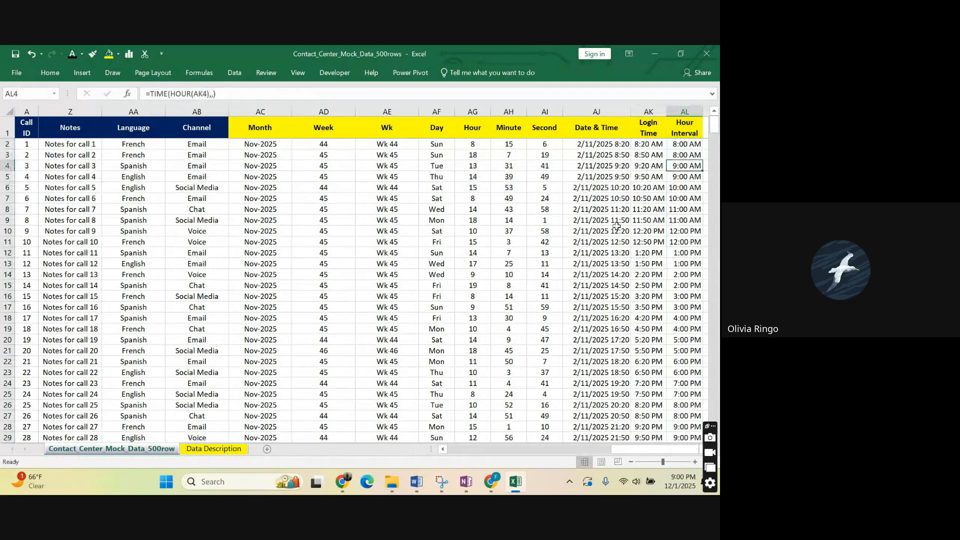
Clear all formulas from the Hour Interval column from AL2 down and return to the first rows.
{"action": "left_click", "coordinate": [685, 144]}
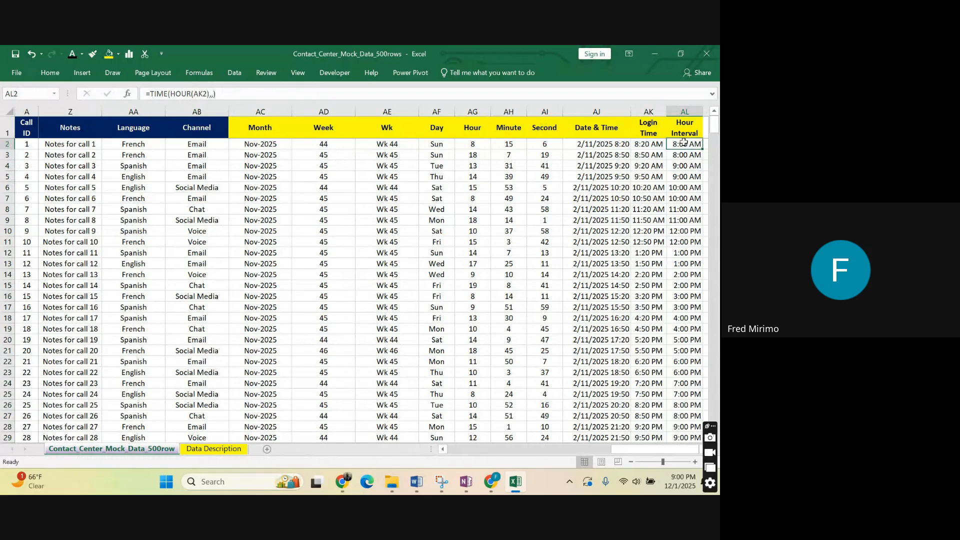
{"action": "key", "text": "ctrl+shift+End"}
{"action": "scroll", "coordinate": [702, 361], "scroll_direction": "up", "scroll_amount": 13}
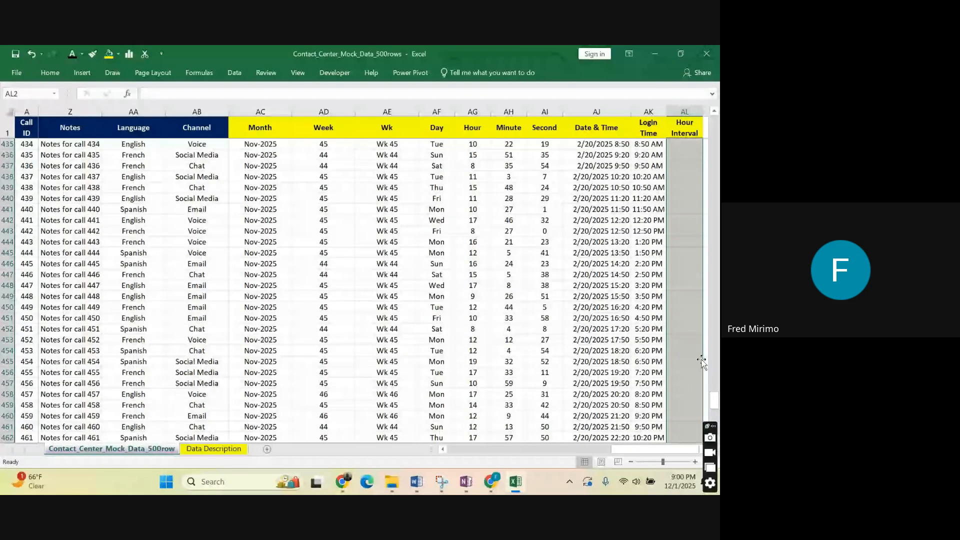
{"action": "scroll", "coordinate": [702, 361], "scroll_direction": "up", "scroll_amount": 20}
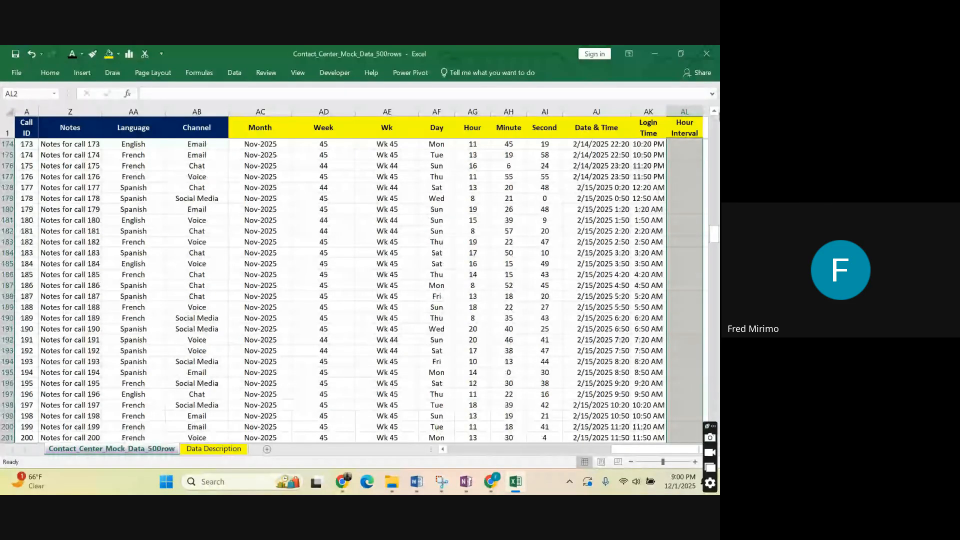
{"action": "left_click_drag", "start_coordinate": [715, 238], "coordinate": [717, 106]}
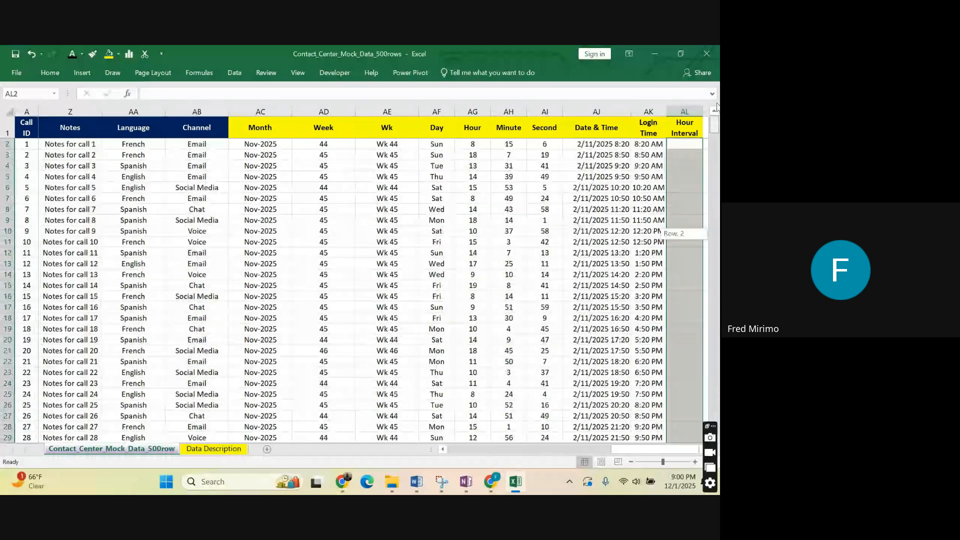
Start a new TIME formula in cell AL2, switching from the browser back to the Excel workbook.
{"action": "left_click", "coordinate": [684, 144]}
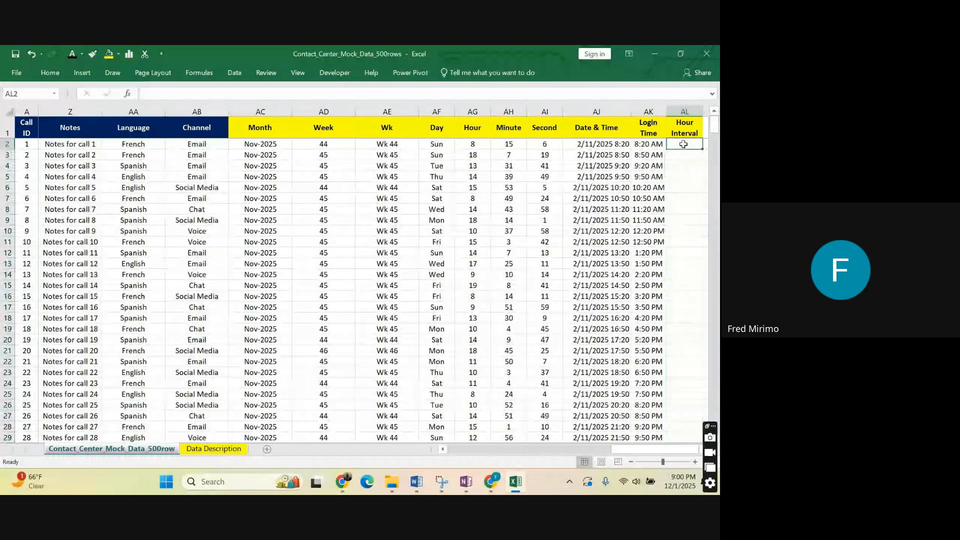
{"action": "type", "text": "="}
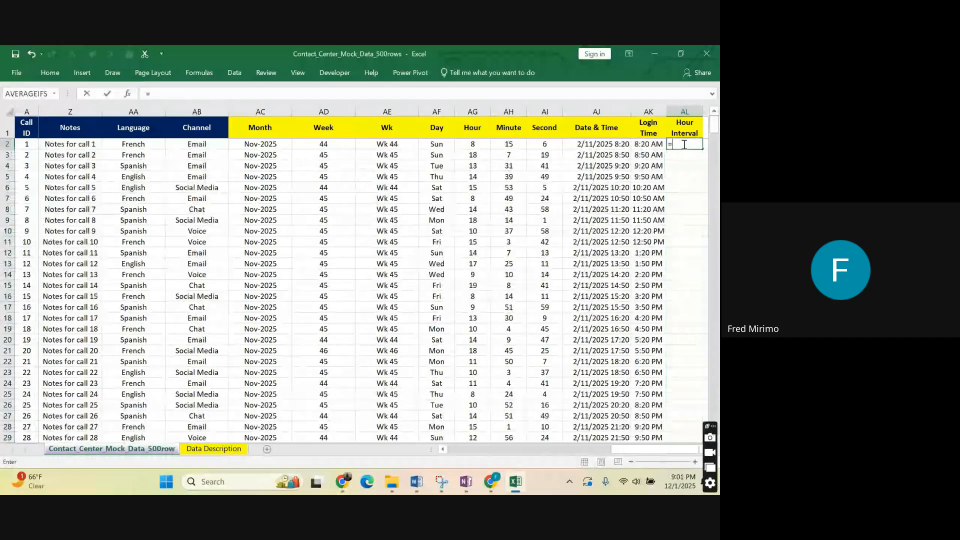
{"action": "type", "text": "ti"}
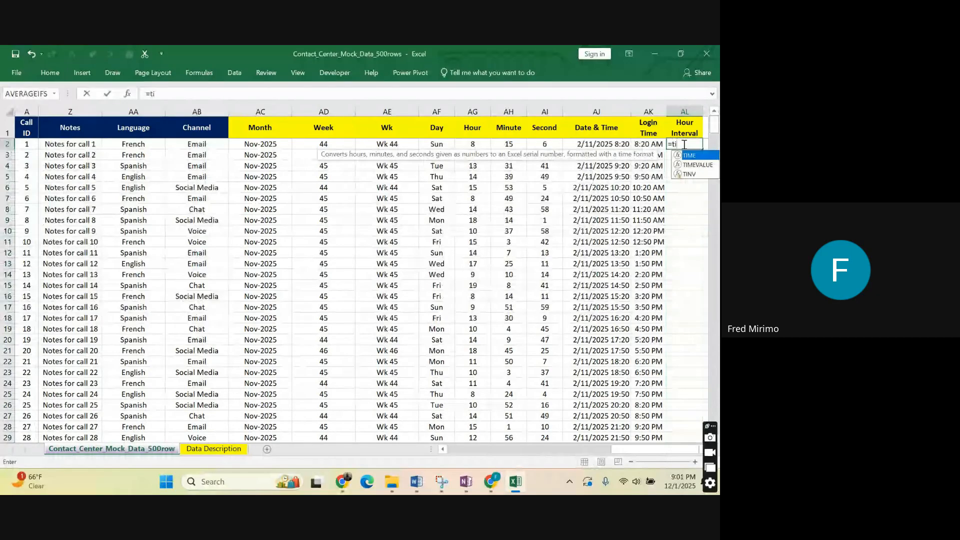
{"action": "type", "text": "me"}
{"action": "double_click", "coordinate": [688, 156]}
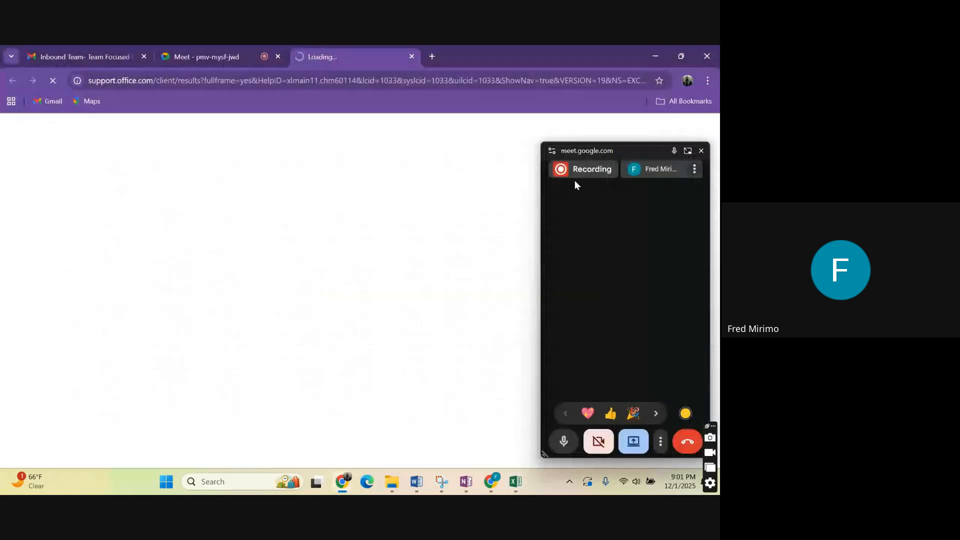
{"action": "left_click", "coordinate": [687, 151]}
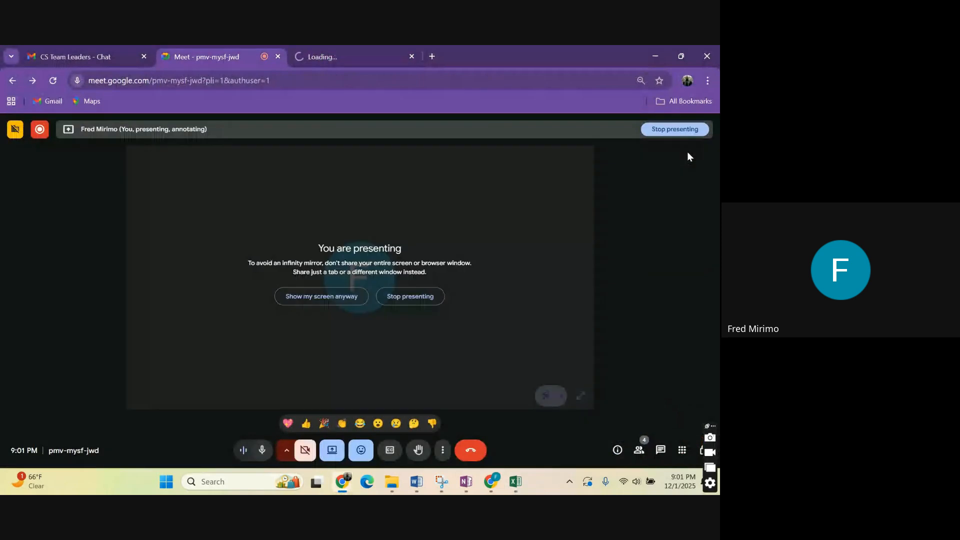
{"action": "left_click", "coordinate": [516, 481]}
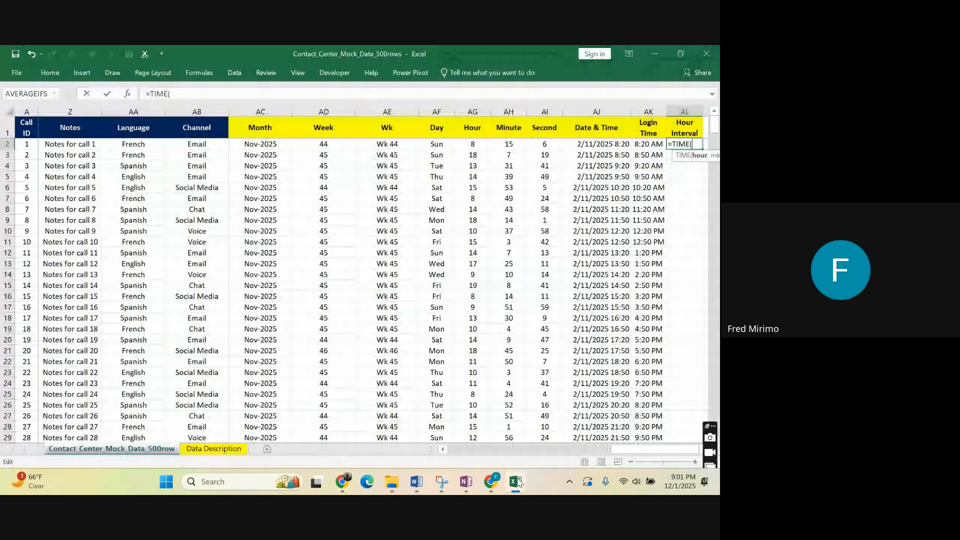
Nest HOUR(AK2) as the hour argument of the TIME formula in cell AL2.
{"action": "type", "text": "h"}
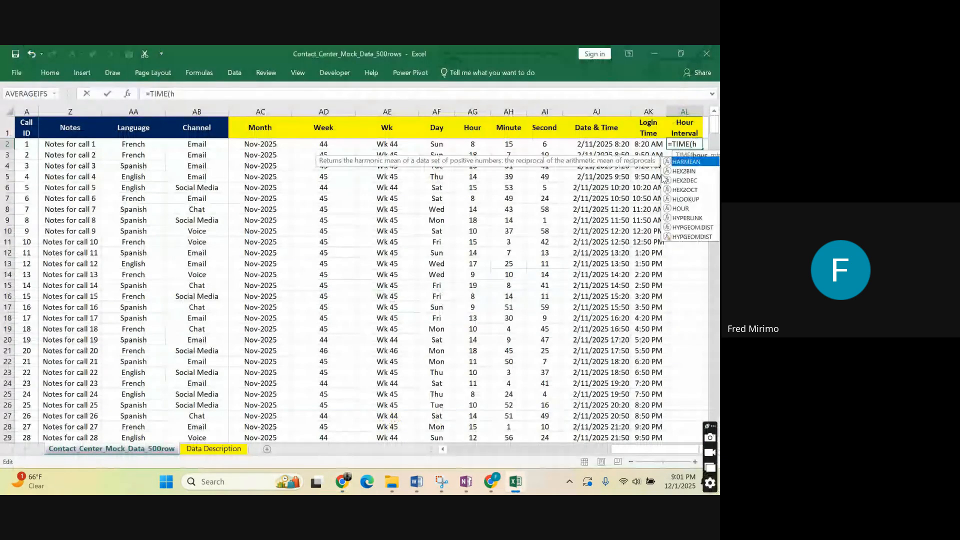
{"action": "type", "text": "ou"}
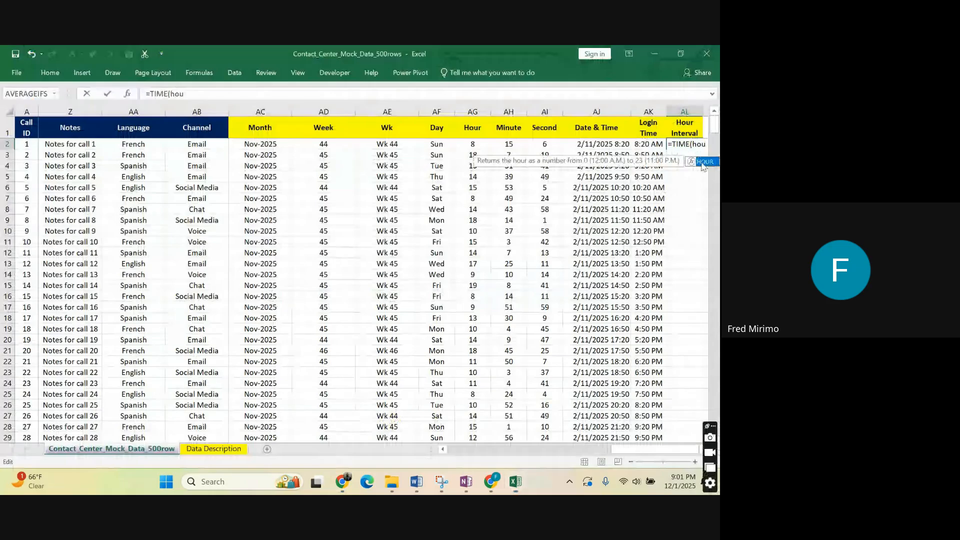
{"action": "double_click", "coordinate": [702, 161]}
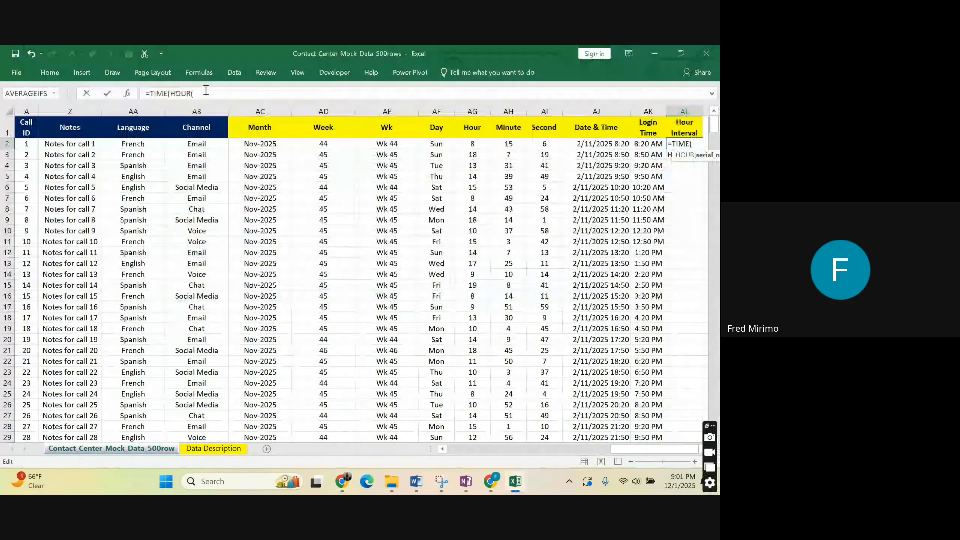
{"action": "left_click", "coordinate": [646, 144]}
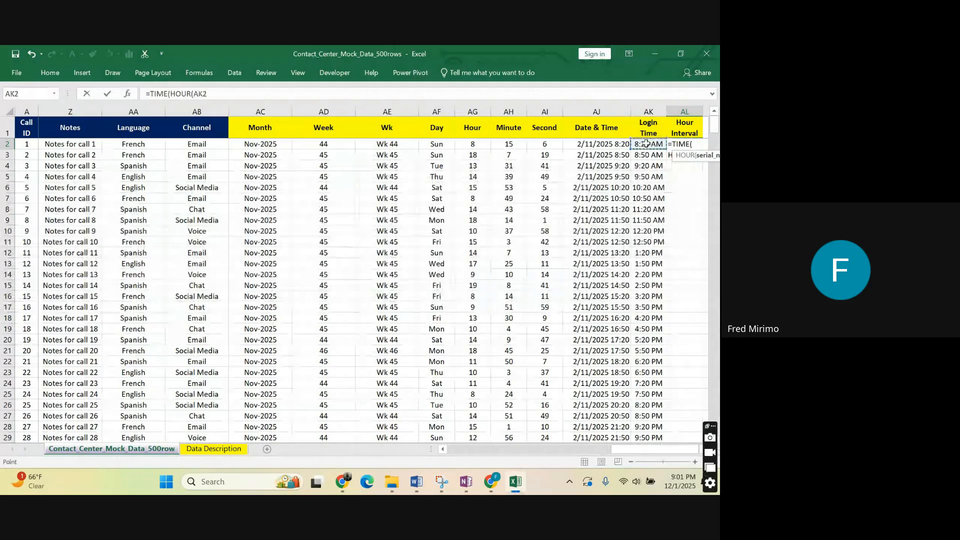
{"action": "left_click", "coordinate": [210, 93]}
{"action": "type", "text": ")"}
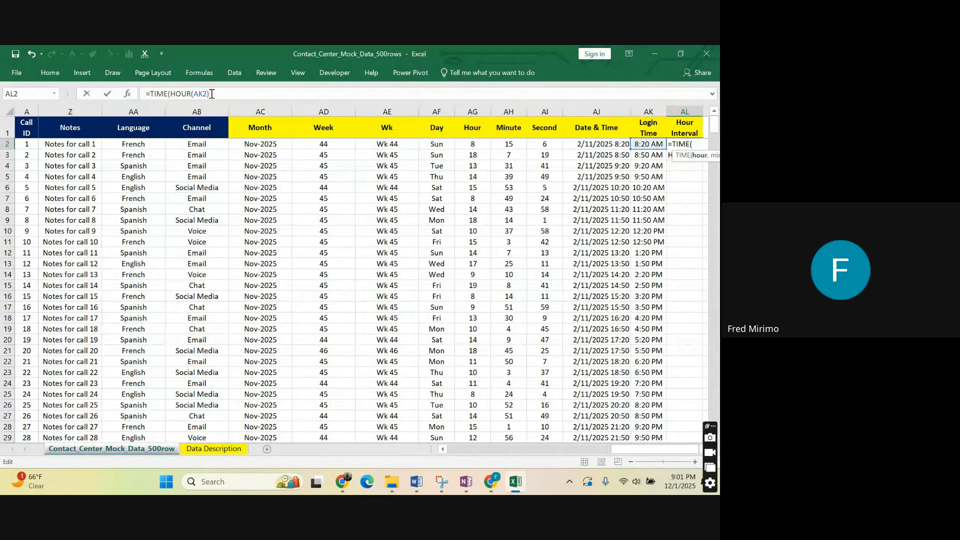
Leave the minute and second arguments empty and enter the AL2 formula as =TIME(HOUR(AK2),,).
{"action": "type", "text": ","}
{"action": "type", "text": ","}
{"action": "type", "text": ")"}
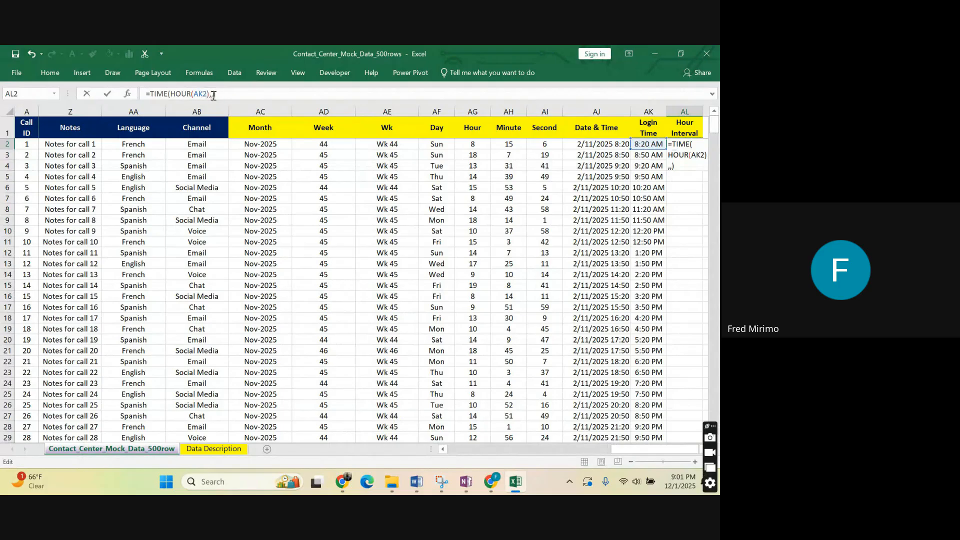
{"action": "left_click_drag", "start_coordinate": [214, 95], "coordinate": [208, 97]}
{"action": "left_click", "coordinate": [224, 94]}
{"action": "key", "text": "ctrl+Return"}
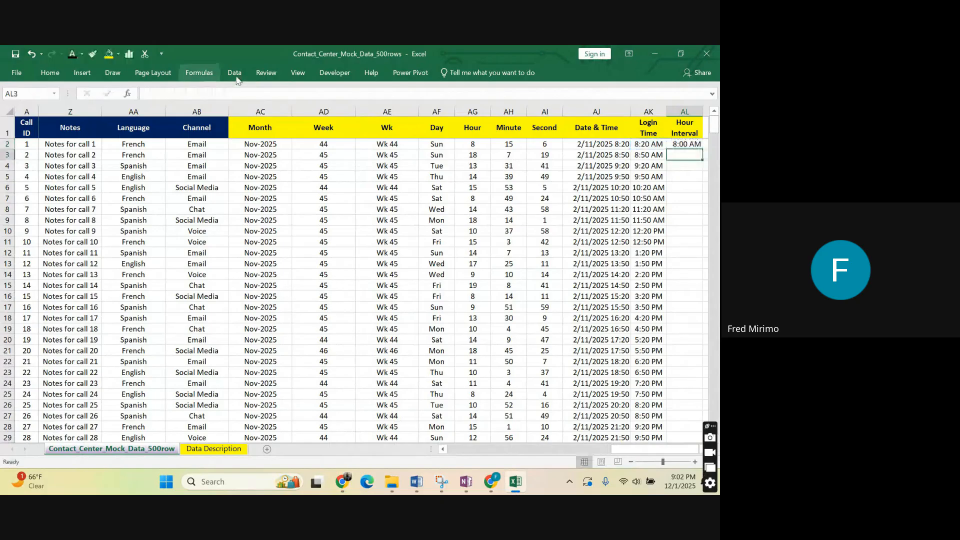
Fill =TIME(HOUR(AK2),,) from AL2 down the Hour Interval column and inspect the formulas in AL2, AL7 and AL11.
{"action": "left_click", "coordinate": [685, 142]}
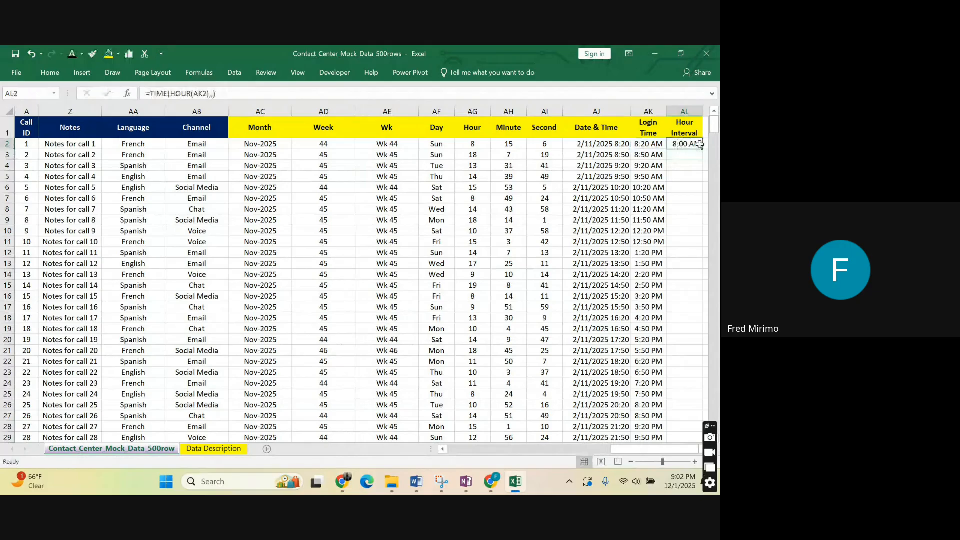
{"action": "double_click", "coordinate": [702, 149]}
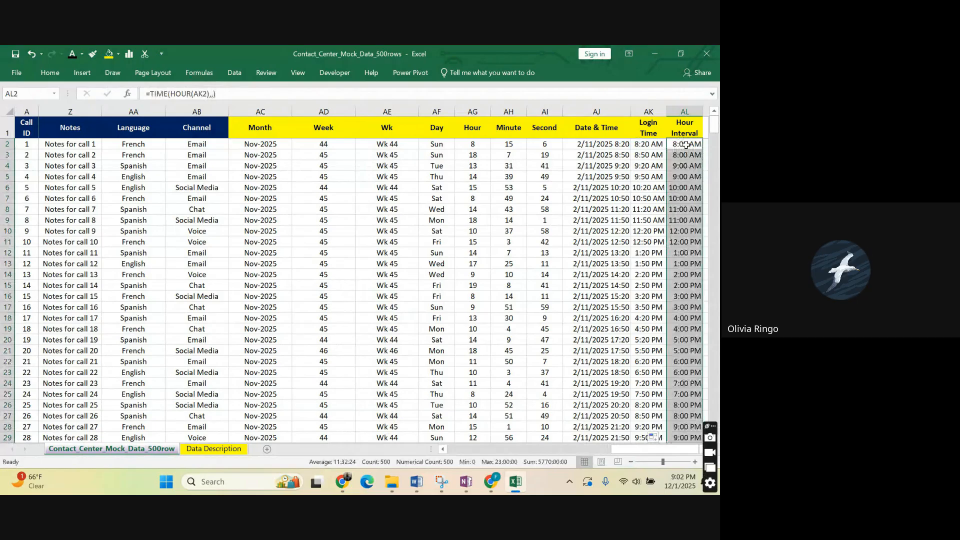
{"action": "double_click", "coordinate": [686, 144]}
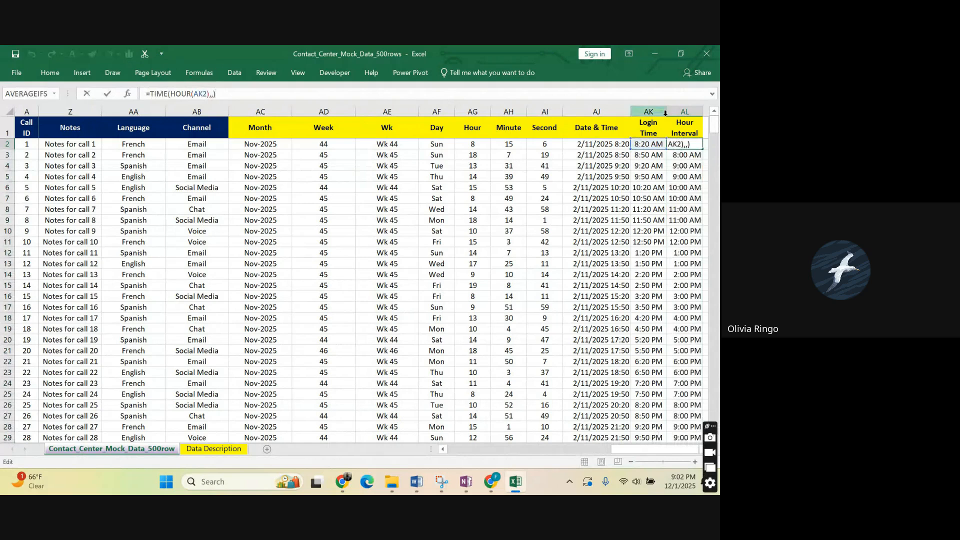
{"action": "key", "text": "Escape"}
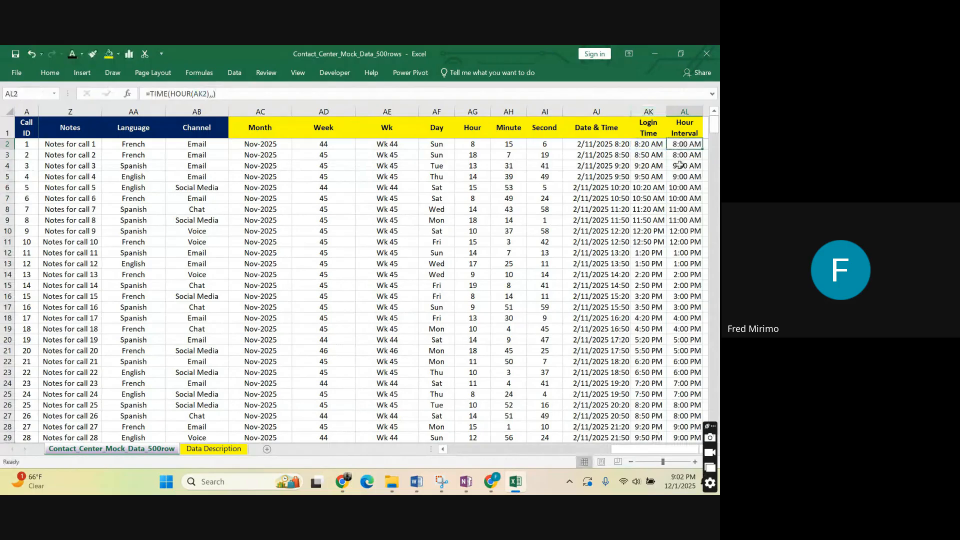
{"action": "left_click", "coordinate": [679, 200]}
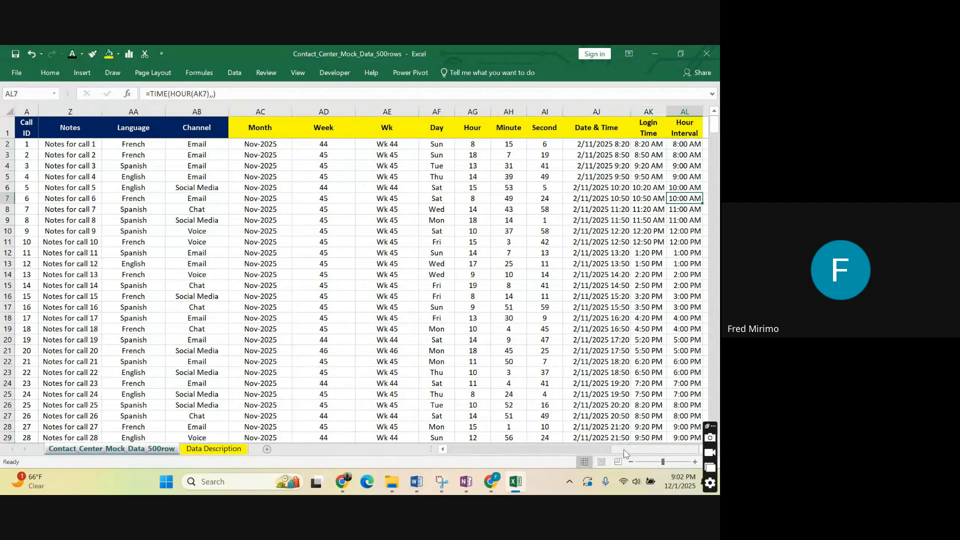
{"action": "left_click", "coordinate": [684, 241]}
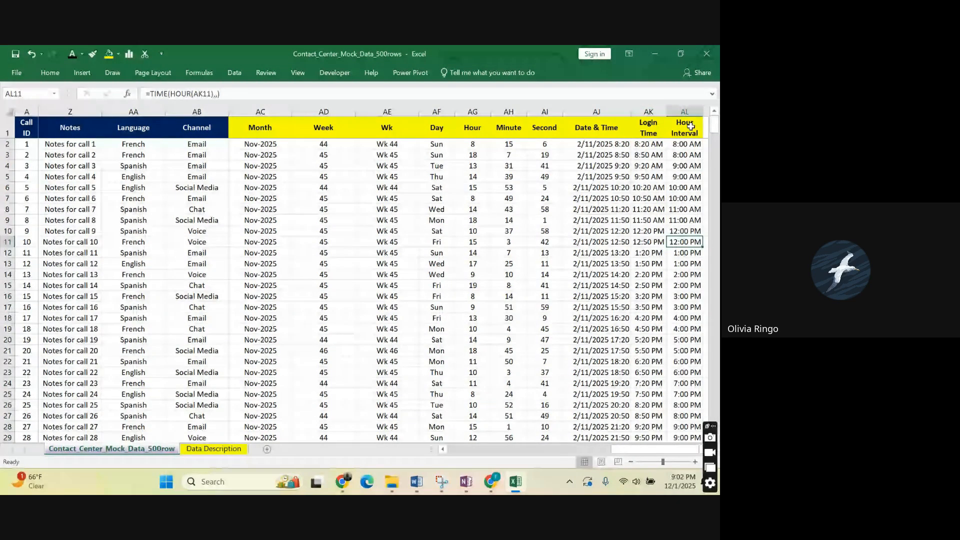
Review the yellow derived-column headers from Month to Hour Interval and the Hour Interval cells in the first rows.
{"action": "left_click_drag", "start_coordinate": [690, 127], "coordinate": [249, 128]}
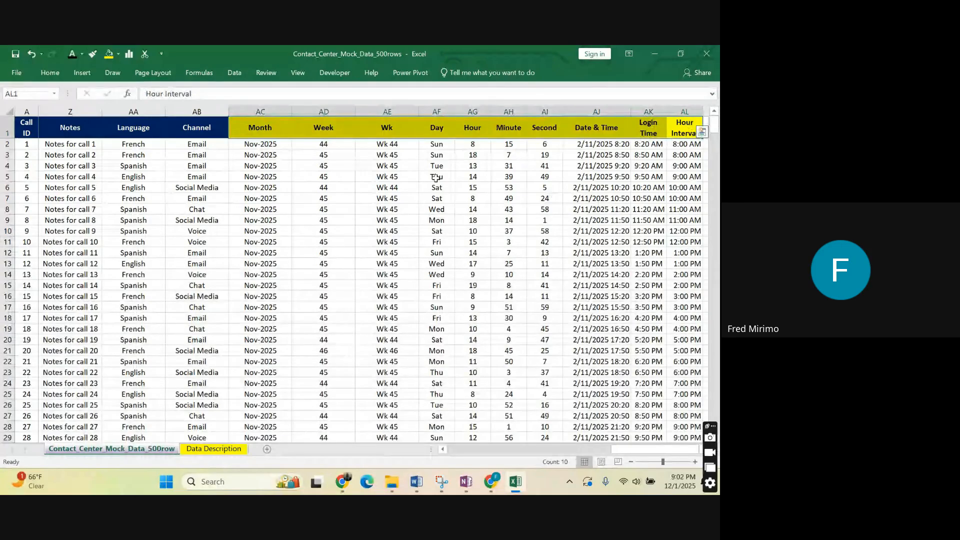
{"action": "left_click", "coordinate": [684, 188]}
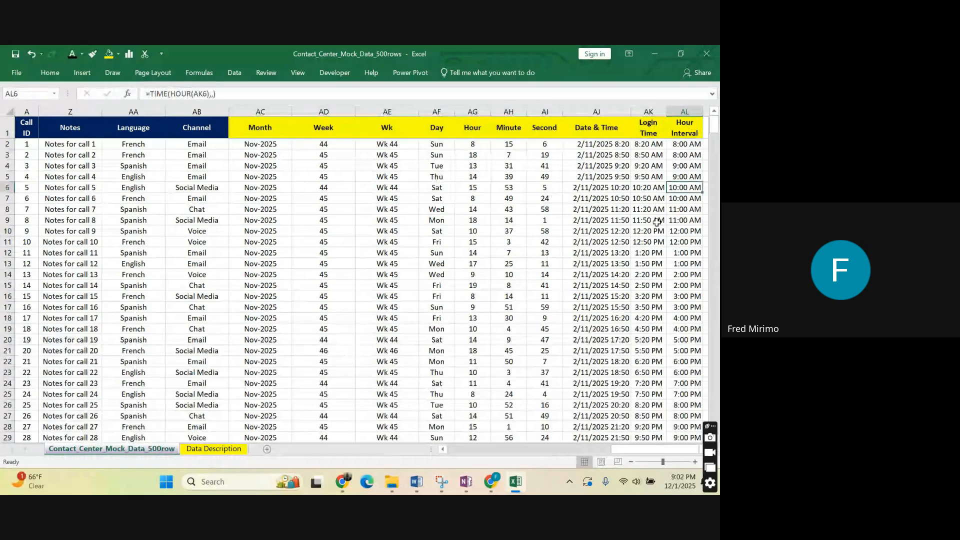
{"action": "key", "text": "Up"}
{"action": "key", "text": "Up"}
{"action": "key", "text": "Up"}
{"action": "key", "text": "Up"}
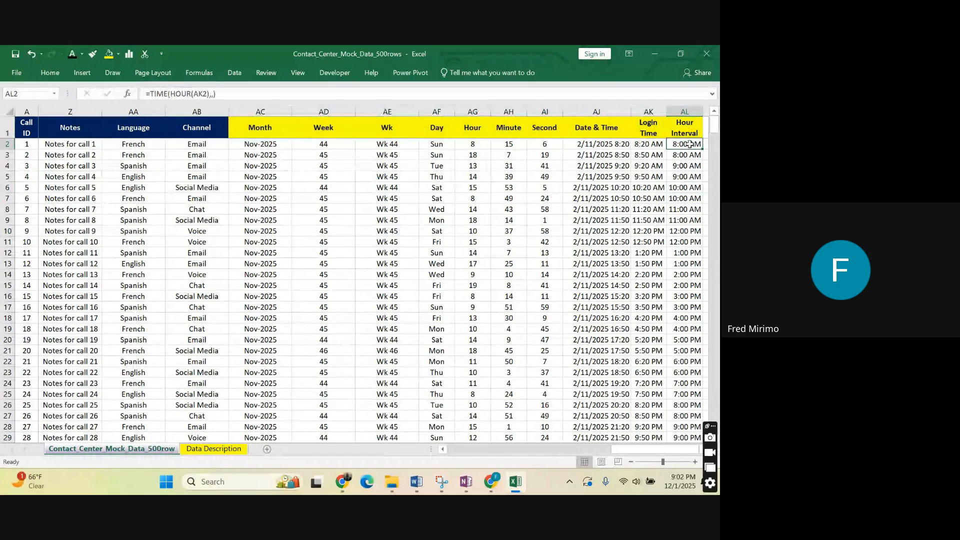
{"action": "scroll", "coordinate": [471, 167], "scroll_direction": "left", "scroll_amount": 10}
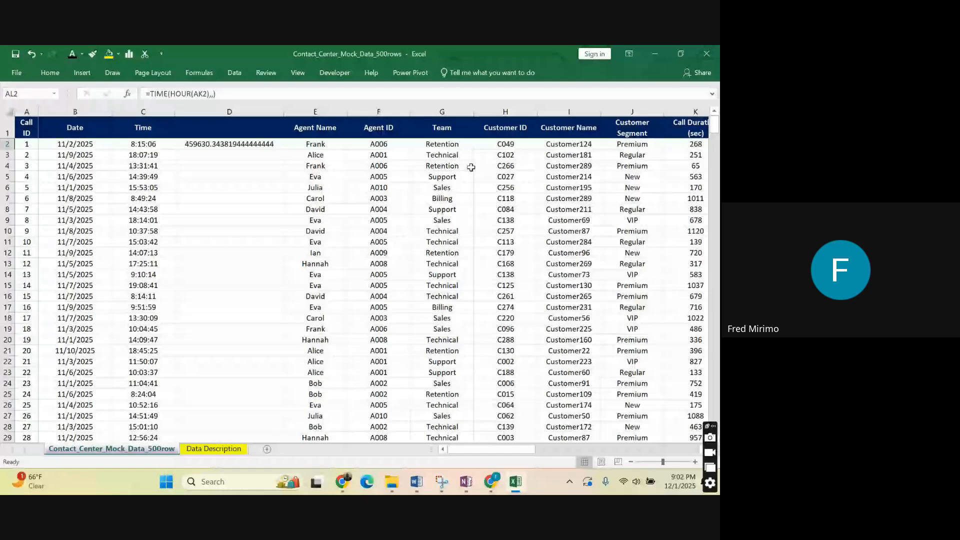
{"action": "left_click_drag", "start_coordinate": [533, 449], "coordinate": [538, 452]}
{"action": "key", "text": "Down"}
{"action": "key", "text": "Down"}
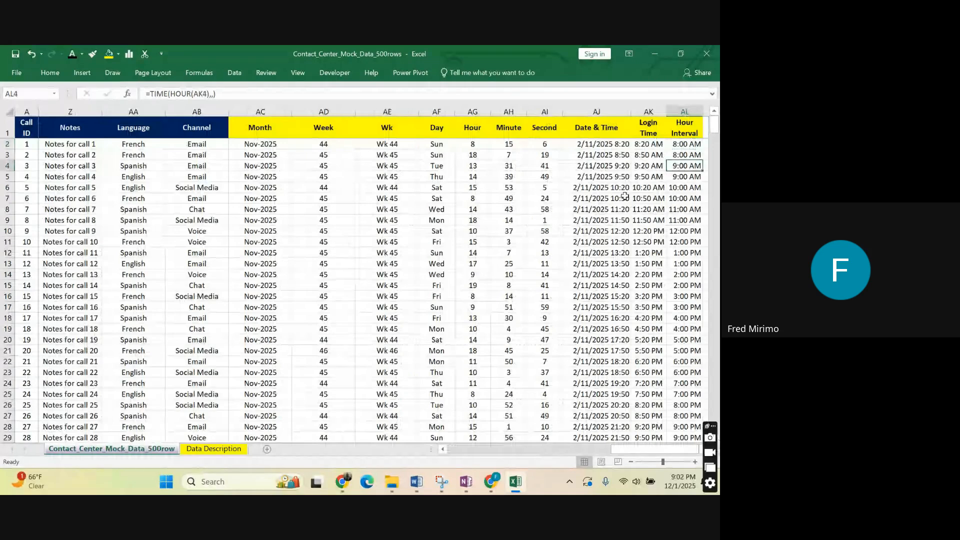
Compare the Date & Time value in AJ7 with the original Time values in column C.
{"action": "left_click", "coordinate": [599, 196]}
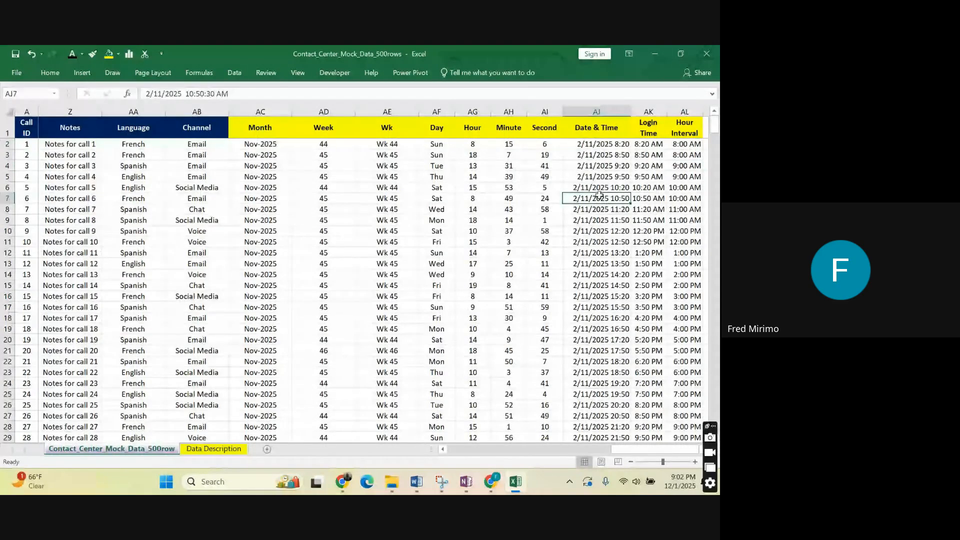
{"action": "left_click_drag", "start_coordinate": [624, 451], "coordinate": [442, 446]}
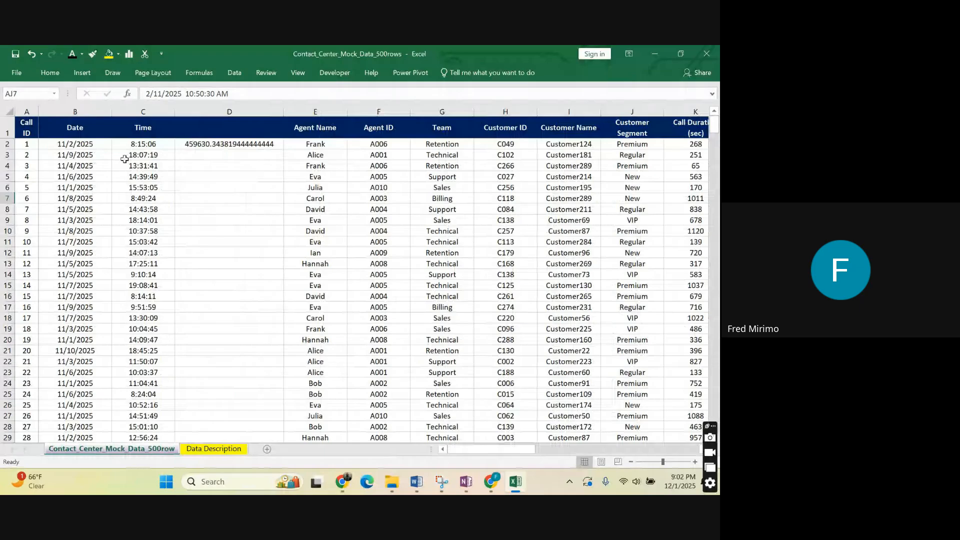
{"action": "left_click", "coordinate": [151, 175]}
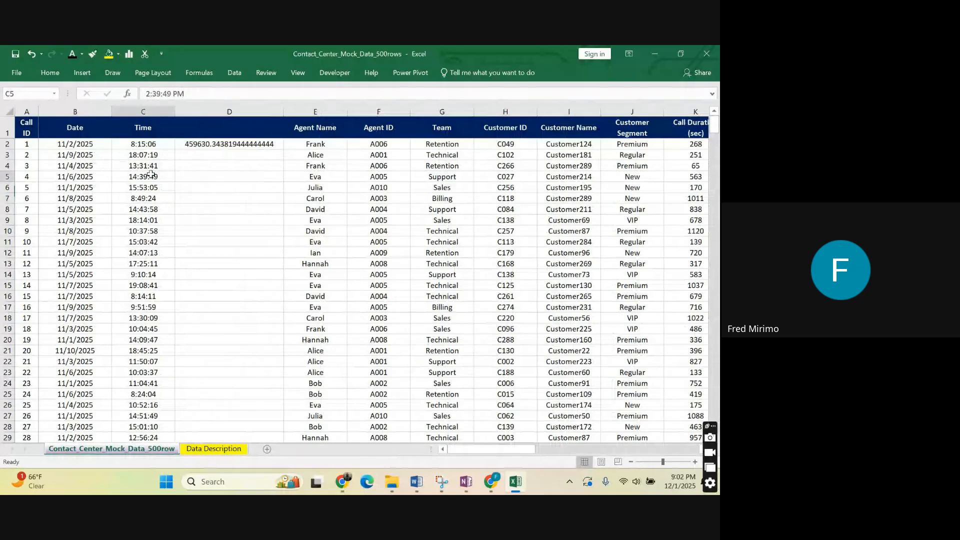
{"action": "left_click", "coordinate": [144, 111]}
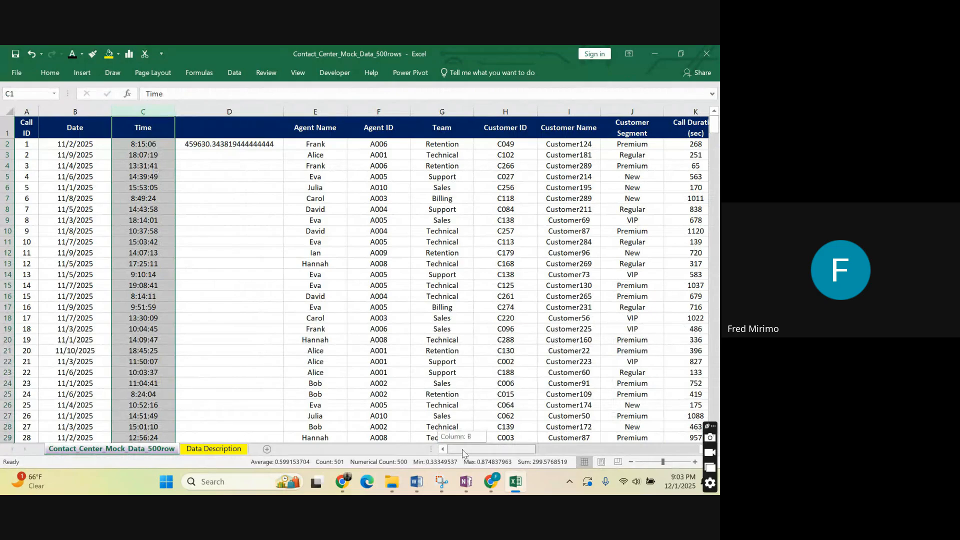
{"action": "left_click_drag", "start_coordinate": [467, 452], "coordinate": [631, 430]}
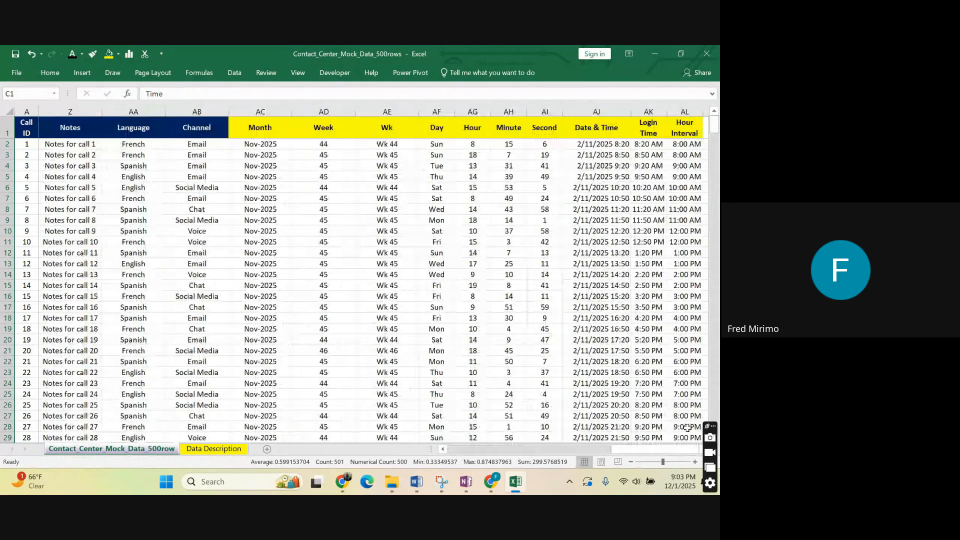
{"action": "left_click", "coordinate": [685, 123]}
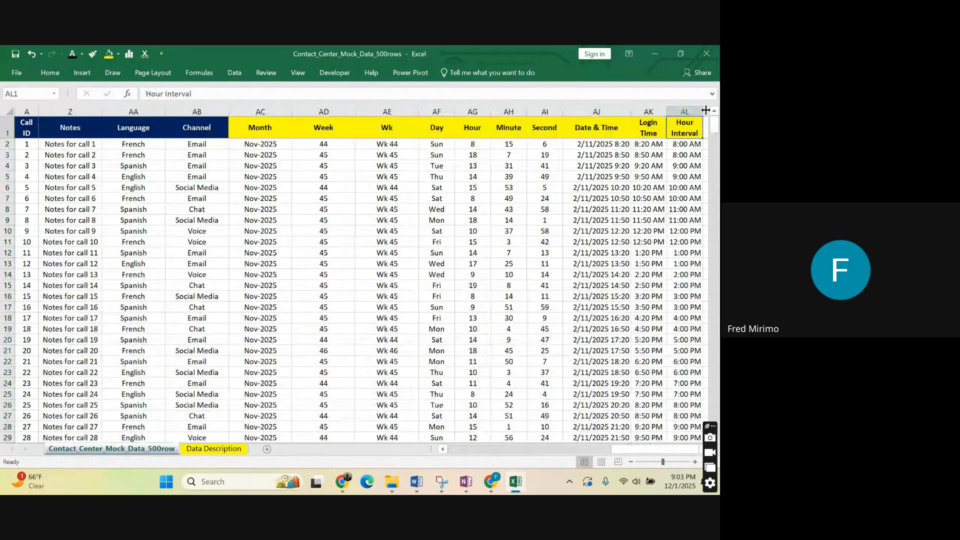
{"action": "right_click", "coordinate": [685, 111]}
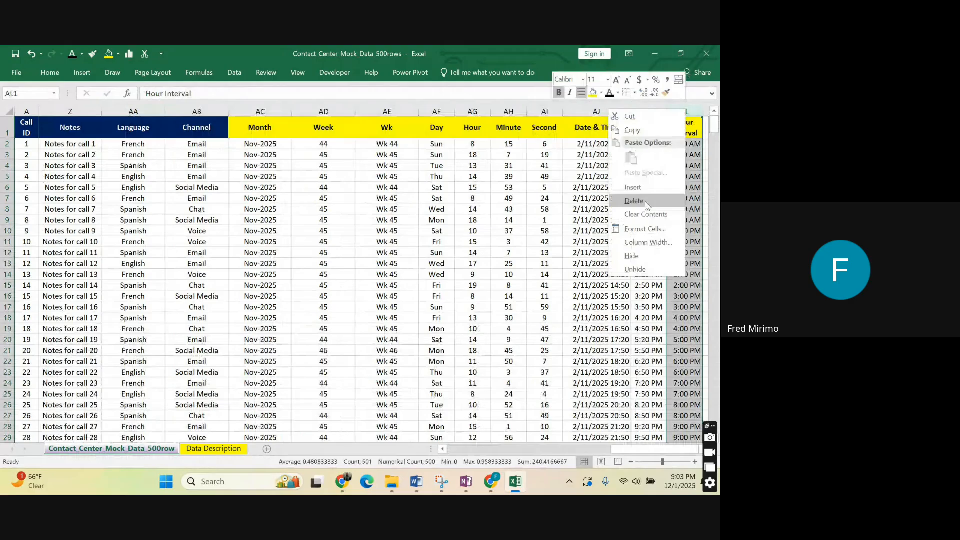
{"action": "left_click", "coordinate": [634, 200]}
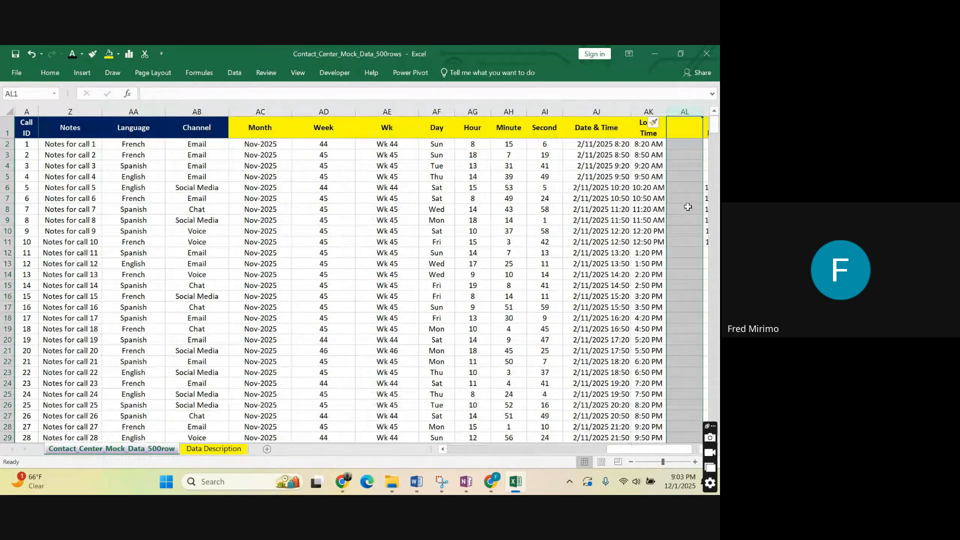
{"action": "scroll", "coordinate": [669, 170], "scroll_direction": "right", "scroll_amount": 1}
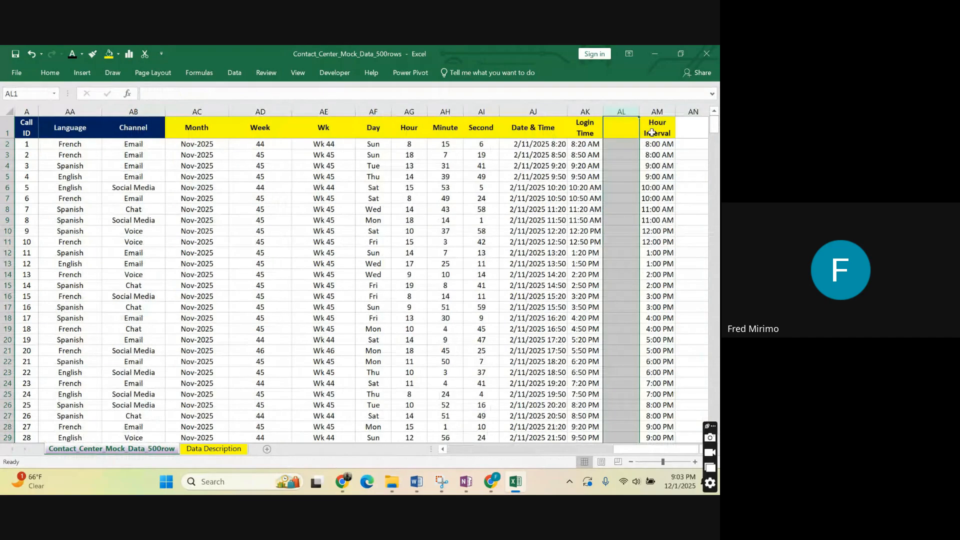
{"action": "right_click", "coordinate": [626, 111]}
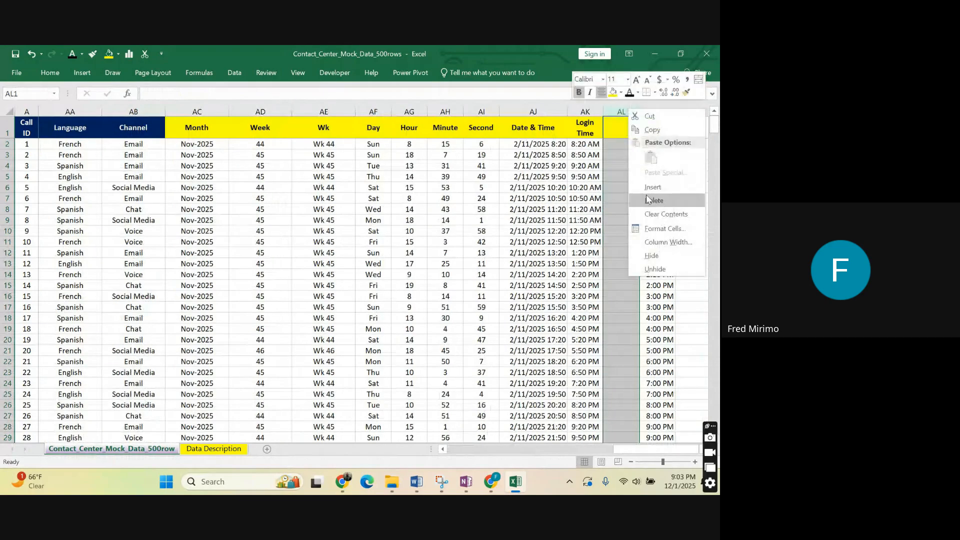
{"action": "left_click", "coordinate": [653, 202]}
Enter the header AHT in cell AM1, beside the Hour Interval column.
{"action": "left_click", "coordinate": [656, 151]}
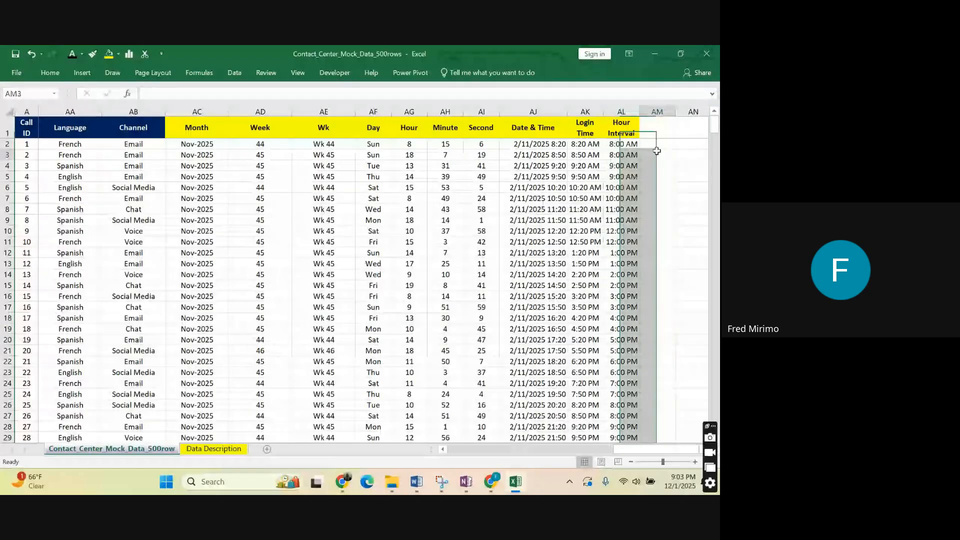
{"action": "left_click", "coordinate": [656, 131]}
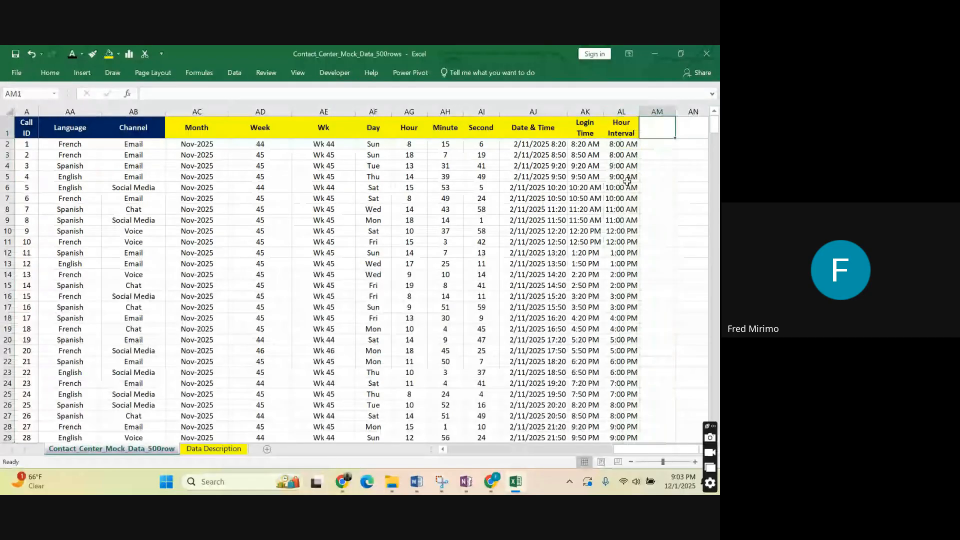
{"action": "left_click", "coordinate": [537, 111]}
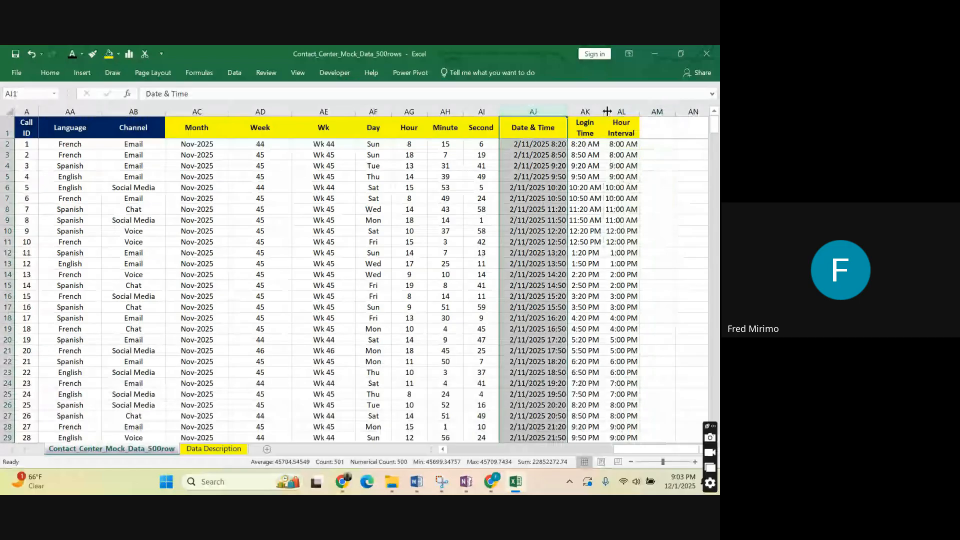
{"action": "left_click", "coordinate": [647, 125]}
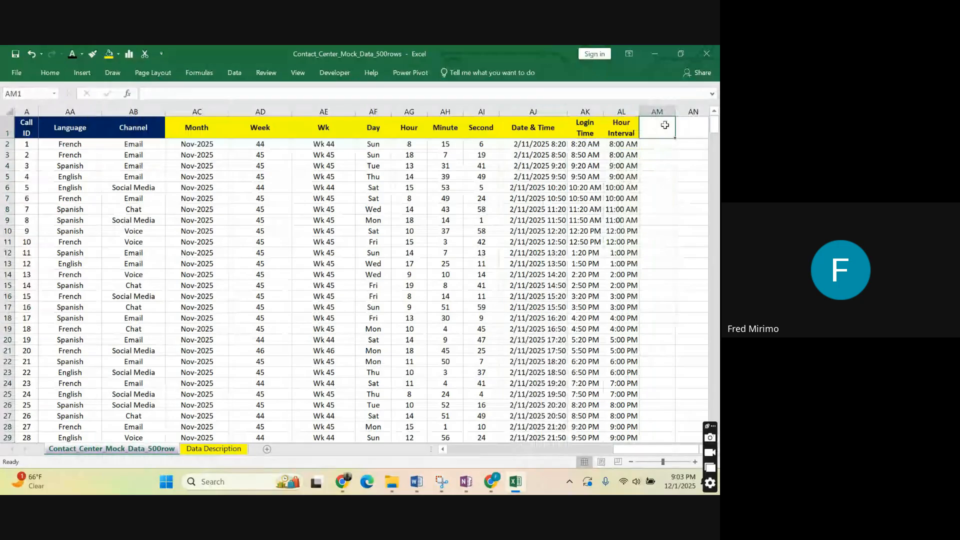
{"action": "type", "text": "A"}
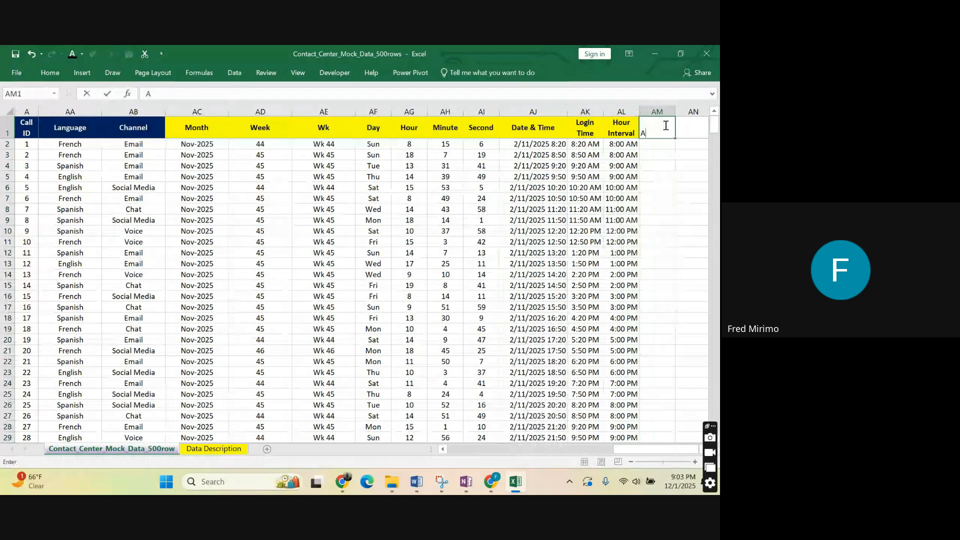
{"action": "type", "text": "HT"}
Enter the header ASA in cell AN1, beside the AHT column.
{"action": "left_click", "coordinate": [687, 124]}
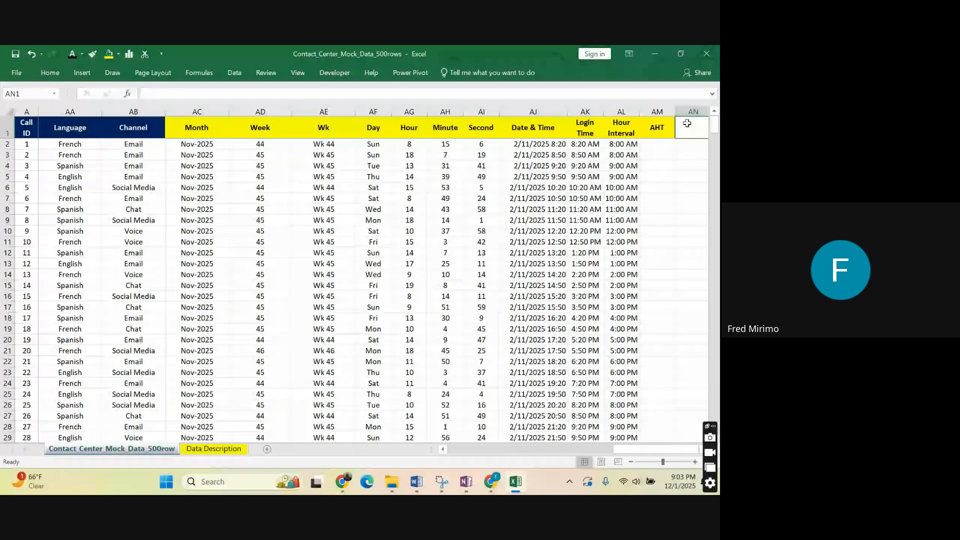
{"action": "type", "text": "a"}
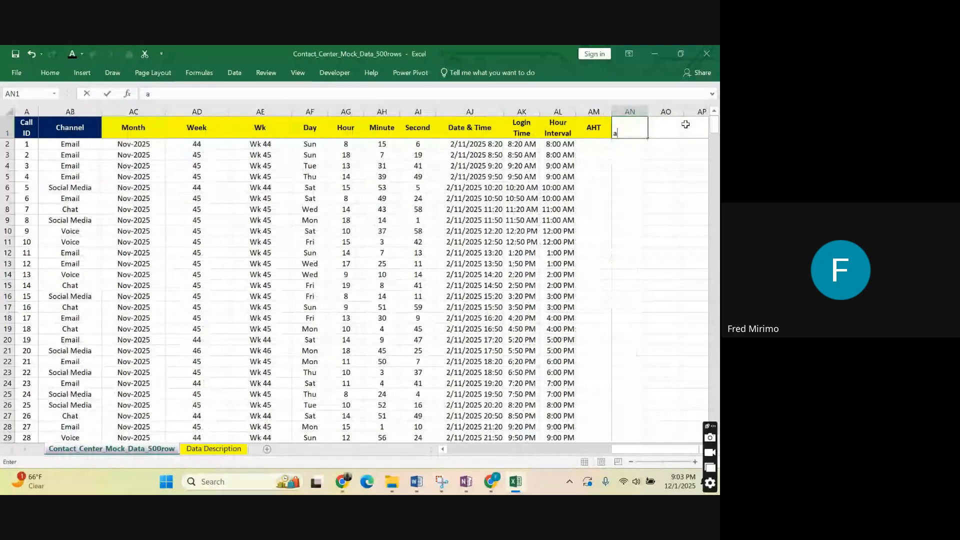
{"action": "key", "text": "BackSpace"}
{"action": "type", "text": "ASA"}
{"action": "left_click", "coordinate": [642, 154]}
Enter the header Logged In Hours in cell AO1, beside the ASA column.
{"action": "left_click", "coordinate": [659, 129]}
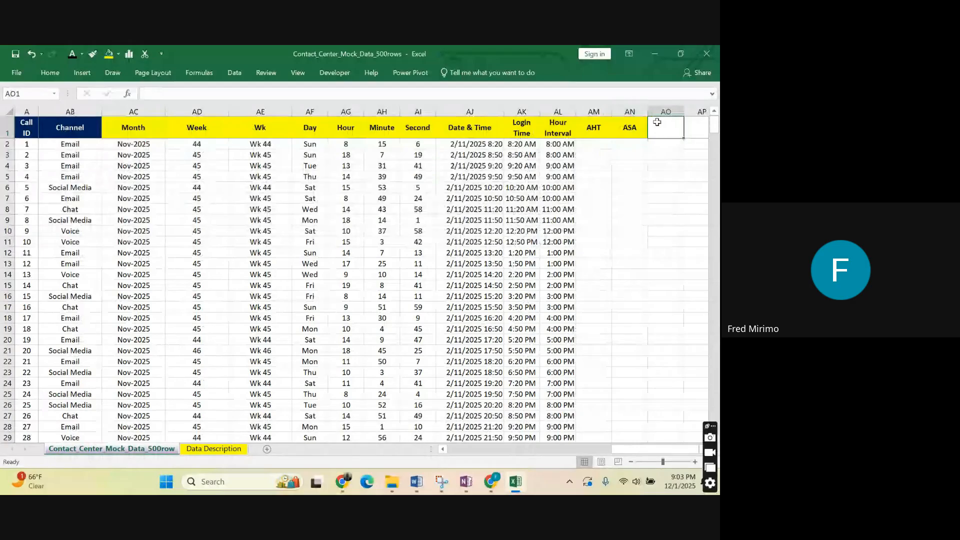
{"action": "type", "text": "I"}
{"action": "type", "text": "Lo"}
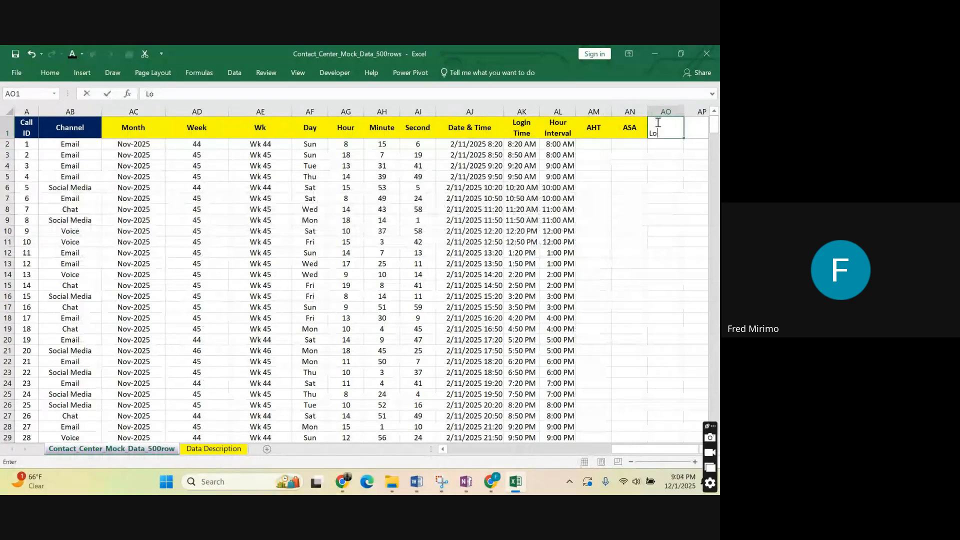
{"action": "type", "text": "gged In"}
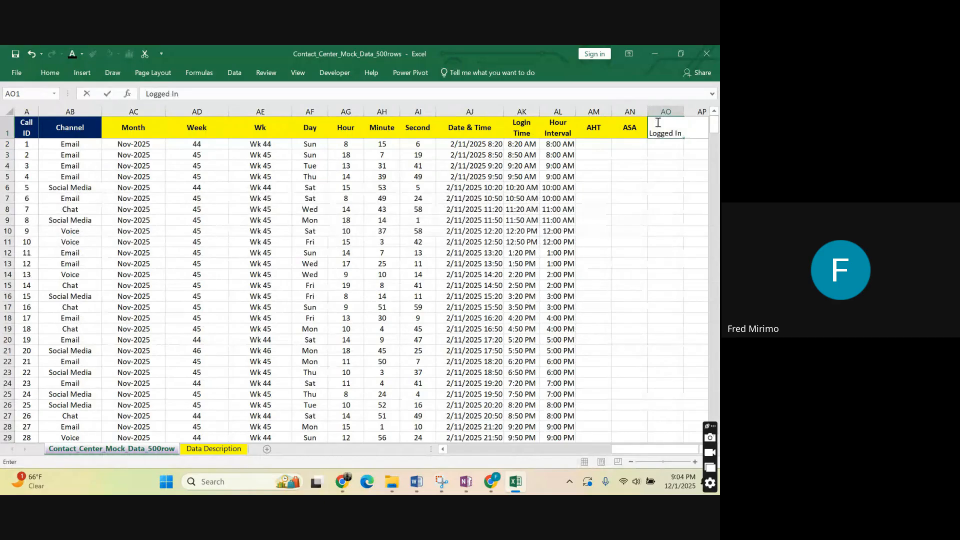
{"action": "type", "text": " Hours"}
{"action": "left_click", "coordinate": [632, 194]}
{"action": "left_click", "coordinate": [668, 131]}
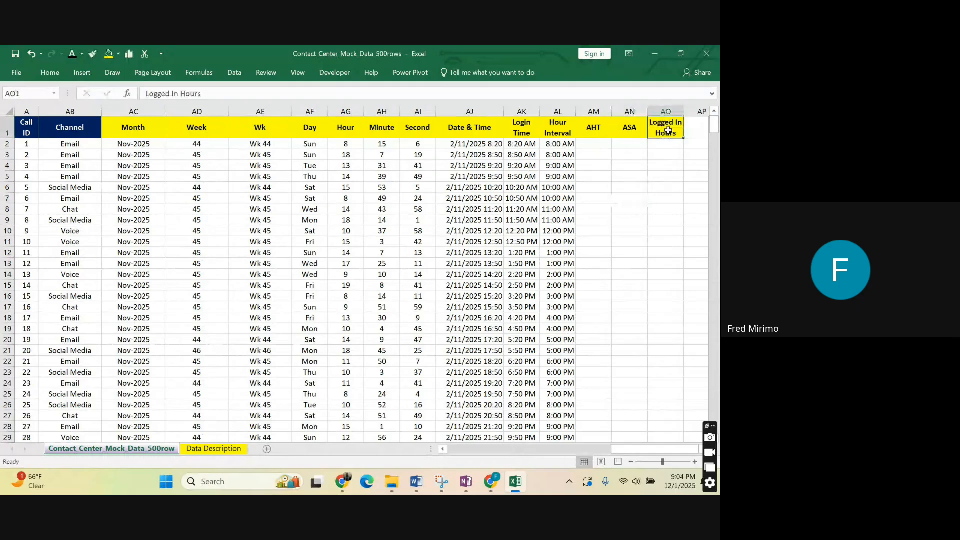
Review the AHT, ASA and Logged In Hours columns, including their headers and first empty cells.
{"action": "left_click", "coordinate": [634, 128]}
{"action": "left_click", "coordinate": [594, 128]}
{"action": "left_click", "coordinate": [597, 144]}
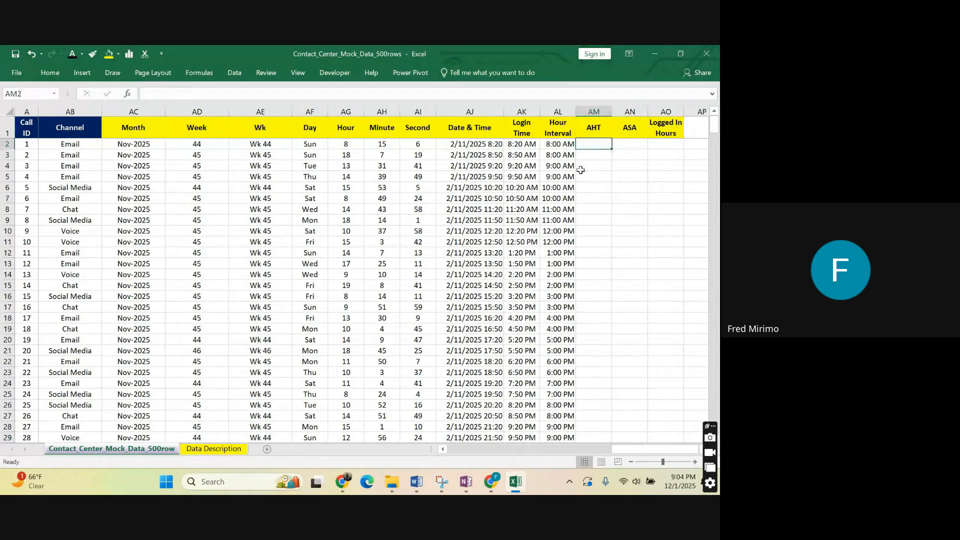
{"action": "left_click", "coordinate": [597, 178]}
{"action": "double_click", "coordinate": [603, 145]}
{"action": "left_click", "coordinate": [629, 145]}
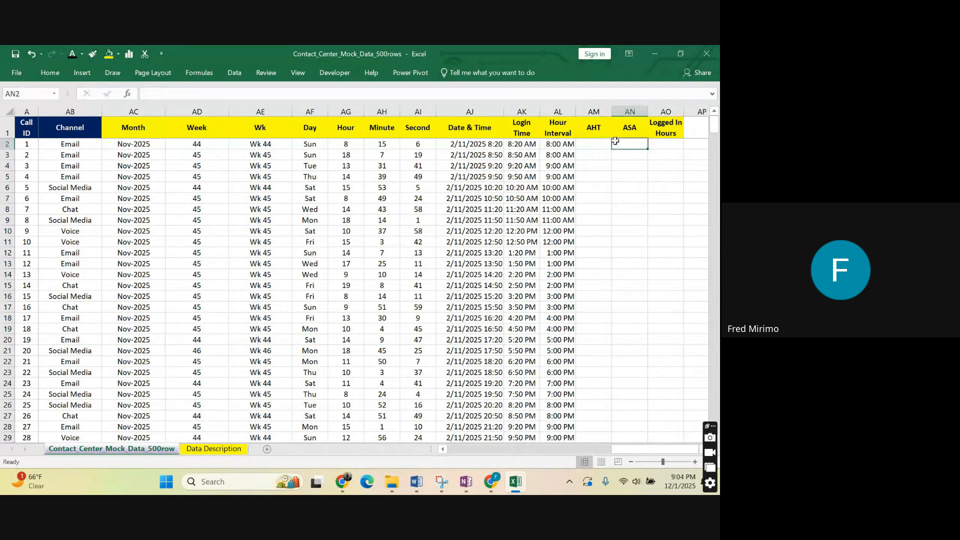
{"action": "left_click", "coordinate": [596, 144]}
{"action": "left_click", "coordinate": [592, 155]}
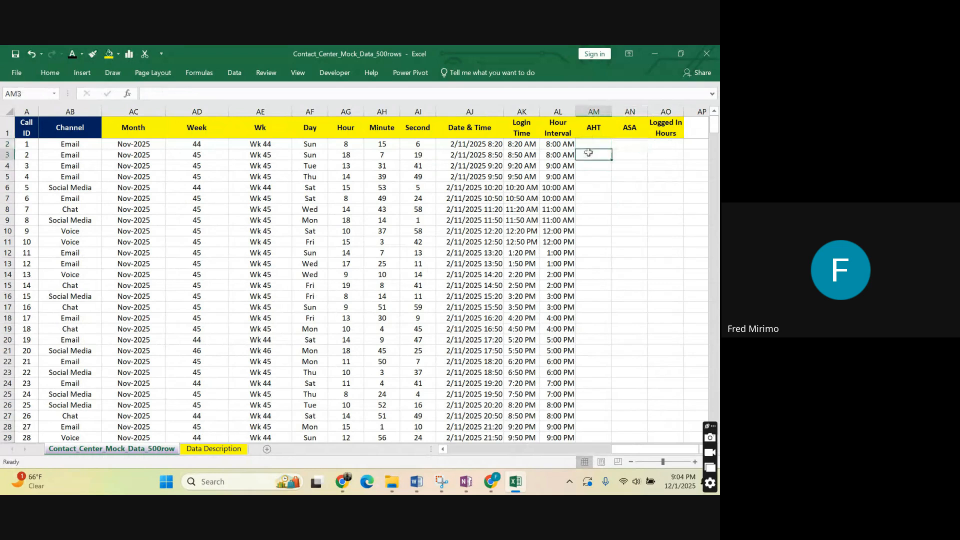
{"action": "left_click", "coordinate": [631, 145]}
{"action": "left_click", "coordinate": [674, 145]}
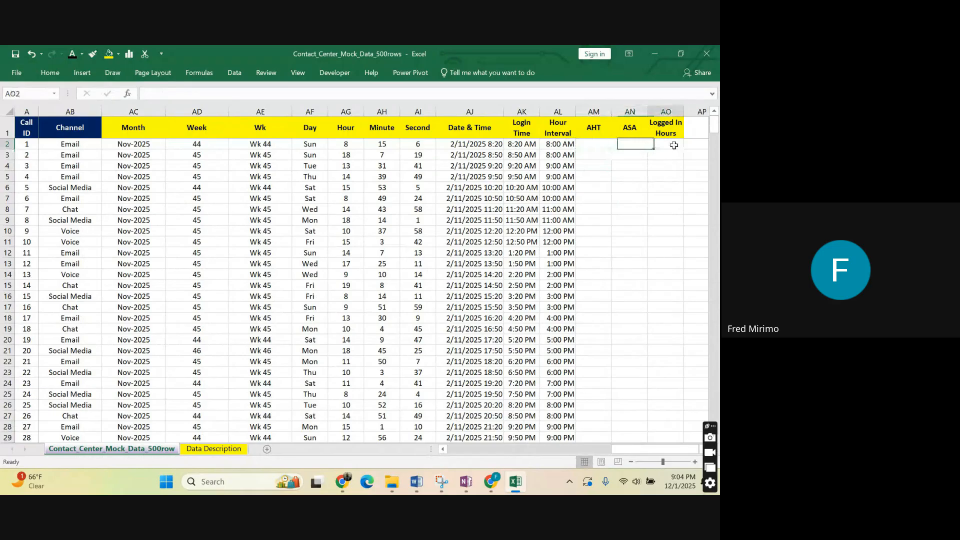
{"action": "left_click", "coordinate": [598, 143]}
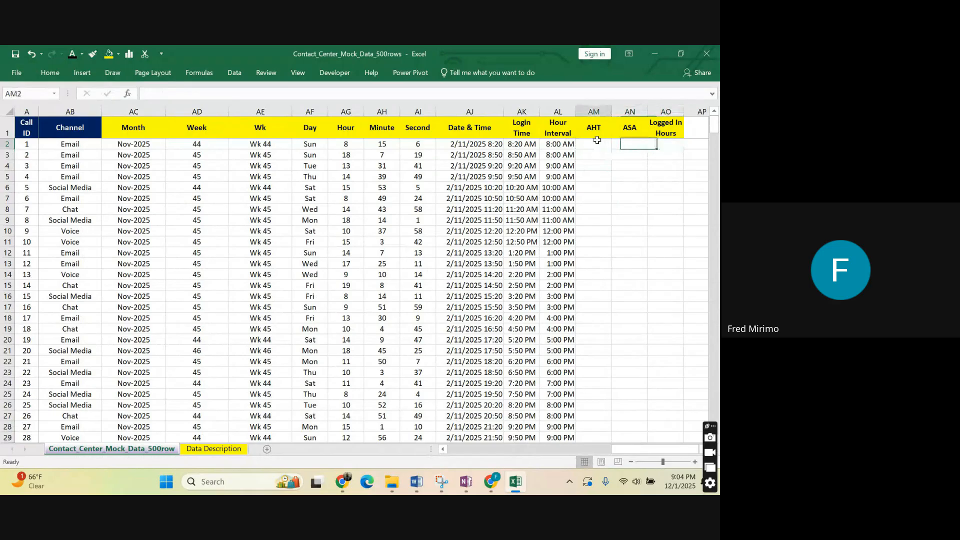
{"action": "left_click", "coordinate": [595, 112]}
{"action": "left_click", "coordinate": [629, 127]}
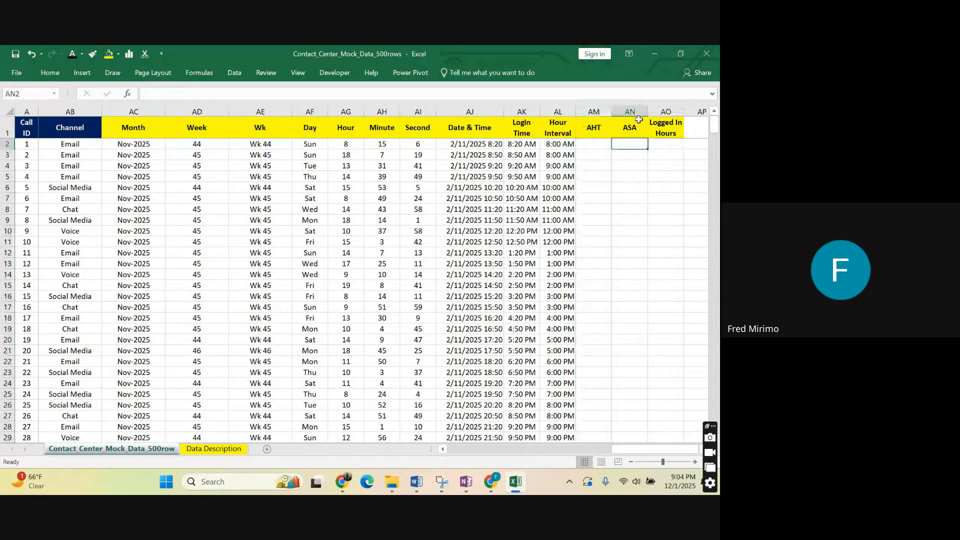
{"action": "left_click", "coordinate": [620, 109]}
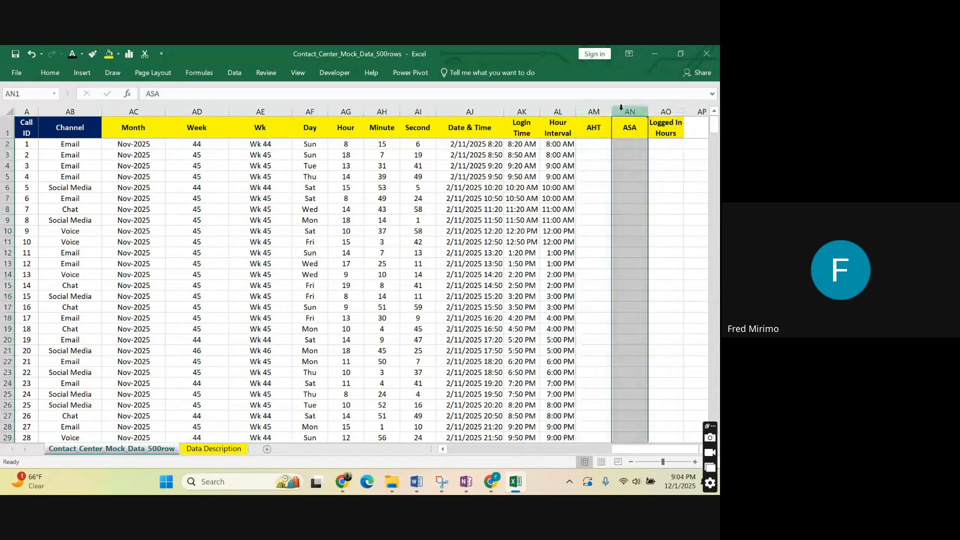
{"action": "left_click", "coordinate": [669, 110]}
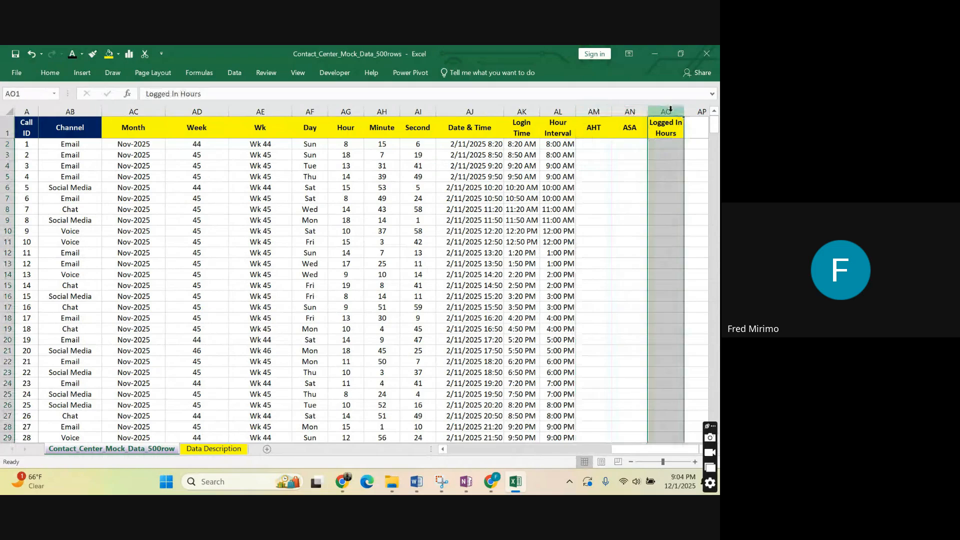
{"action": "left_click", "coordinate": [692, 146]}
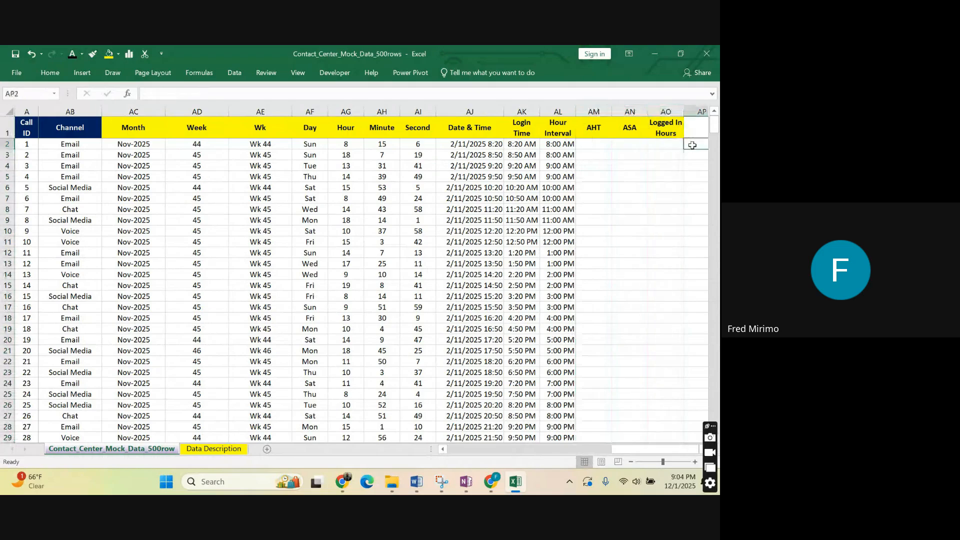
{"action": "left_click", "coordinate": [646, 184]}
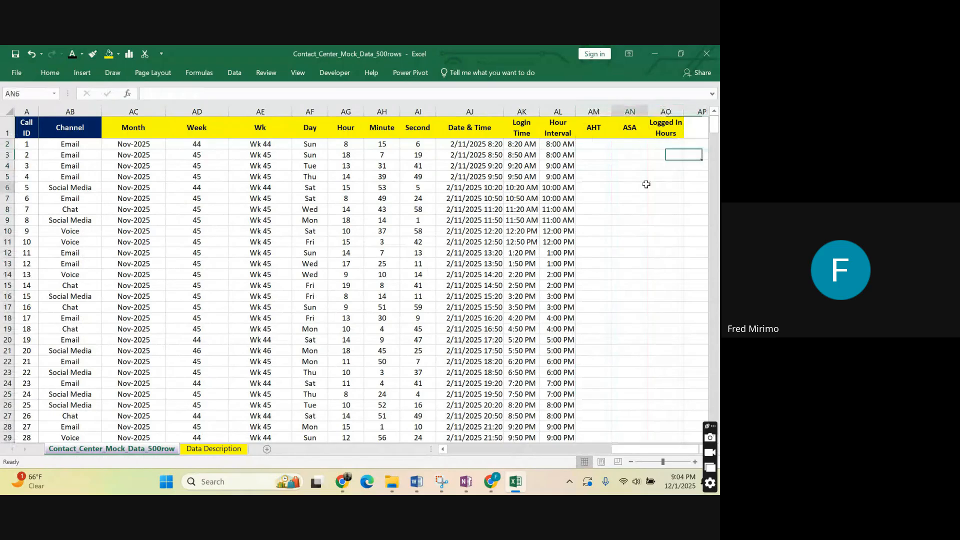
Inspect the original Time values in cells C2 and C3.
{"action": "left_click", "coordinate": [644, 452]}
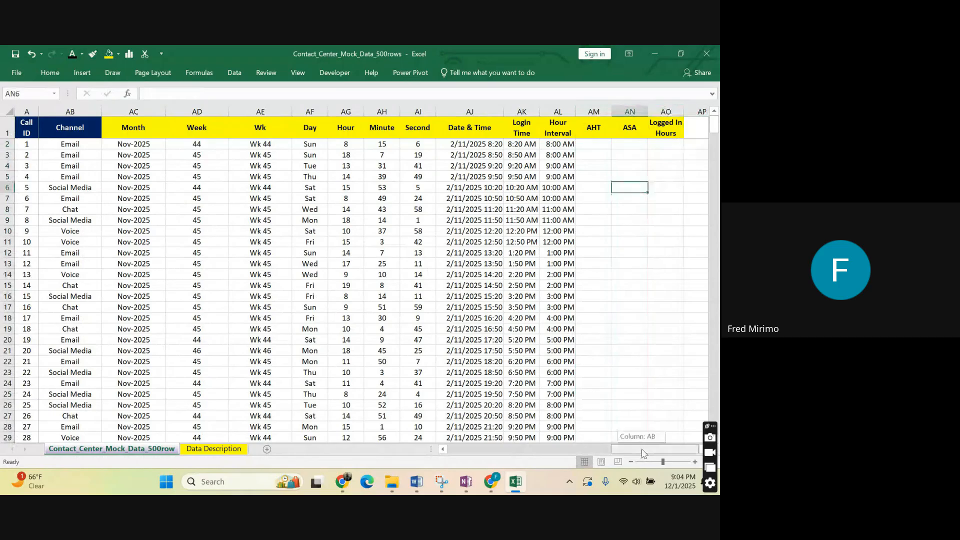
{"action": "left_click_drag", "start_coordinate": [644, 453], "coordinate": [480, 453]}
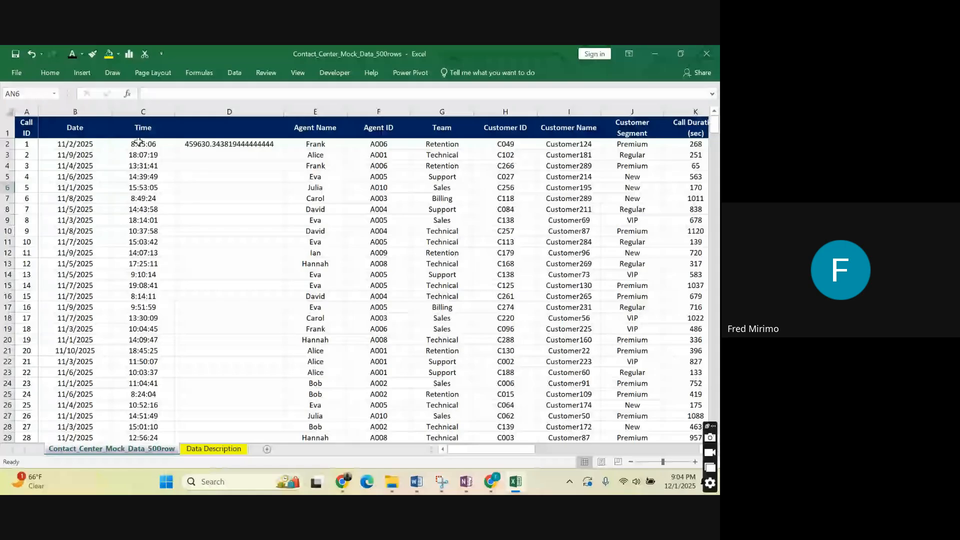
{"action": "left_click", "coordinate": [144, 143]}
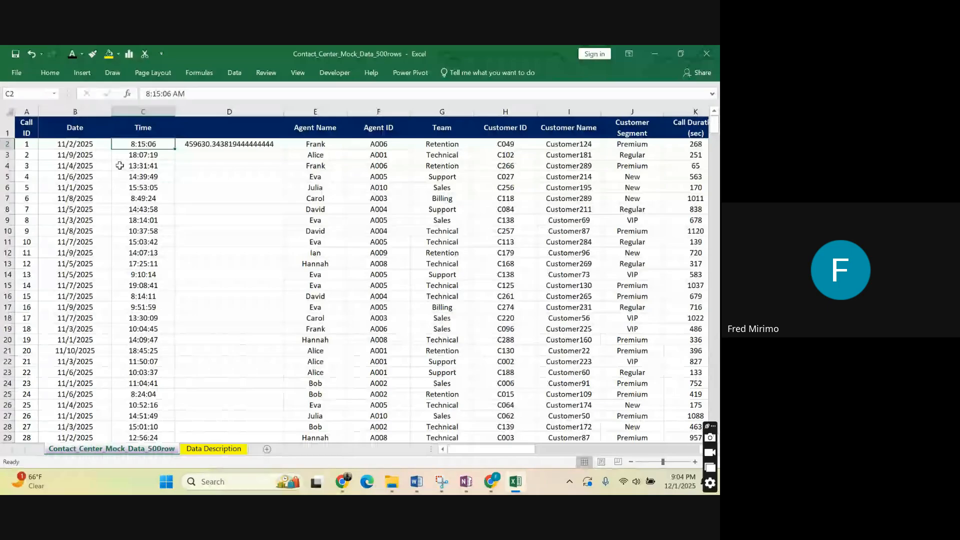
{"action": "left_click", "coordinate": [149, 157]}
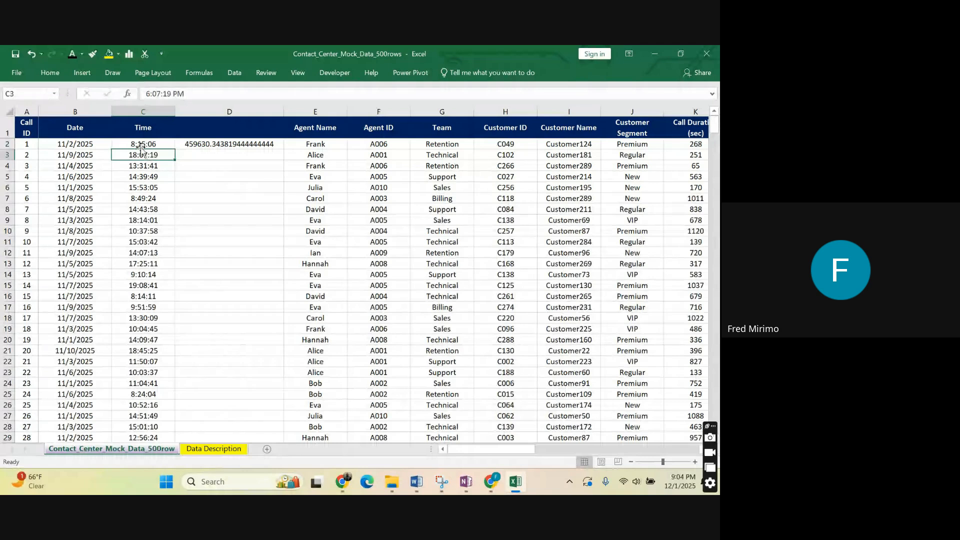
{"action": "left_click", "coordinate": [150, 144]}
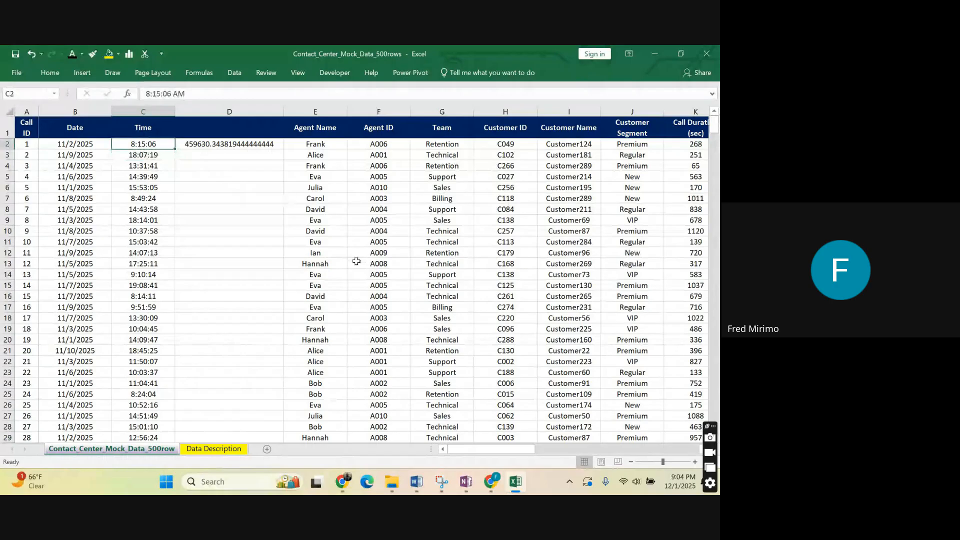
Enter the formula =C2*24*3600 in AM2 to convert the first Time value into seconds.
{"action": "left_click_drag", "start_coordinate": [476, 458], "coordinate": [480, 454]}
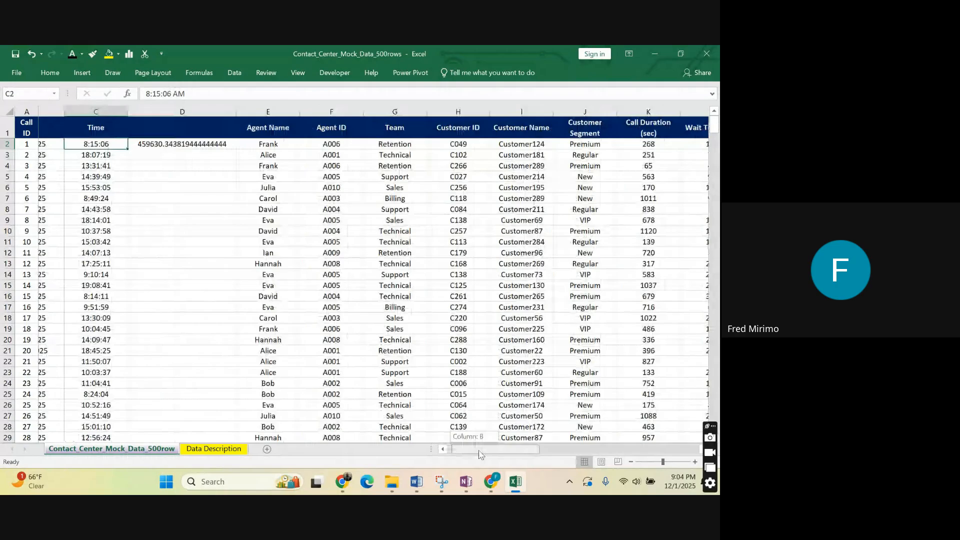
{"action": "left_click_drag", "start_coordinate": [478, 454], "coordinate": [638, 454]}
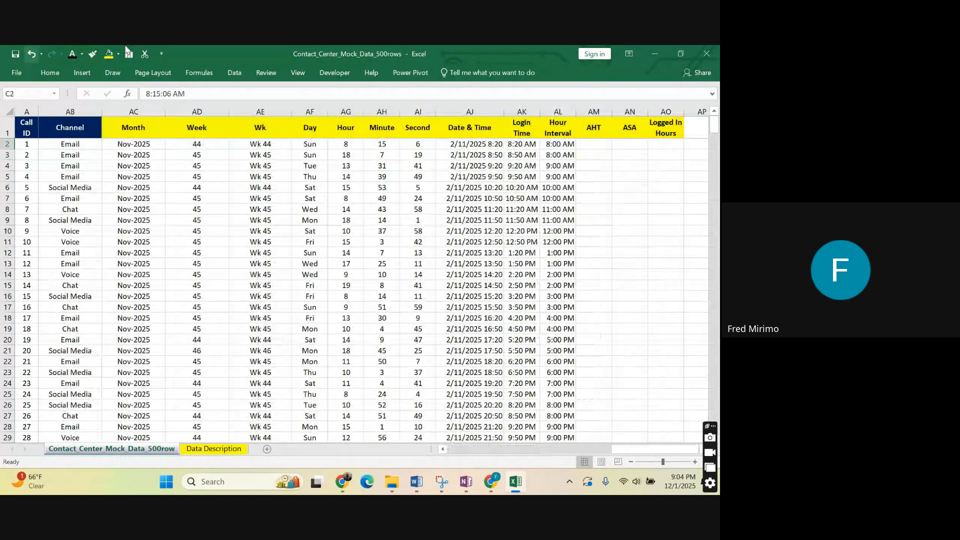
{"action": "left_click", "coordinate": [591, 143]}
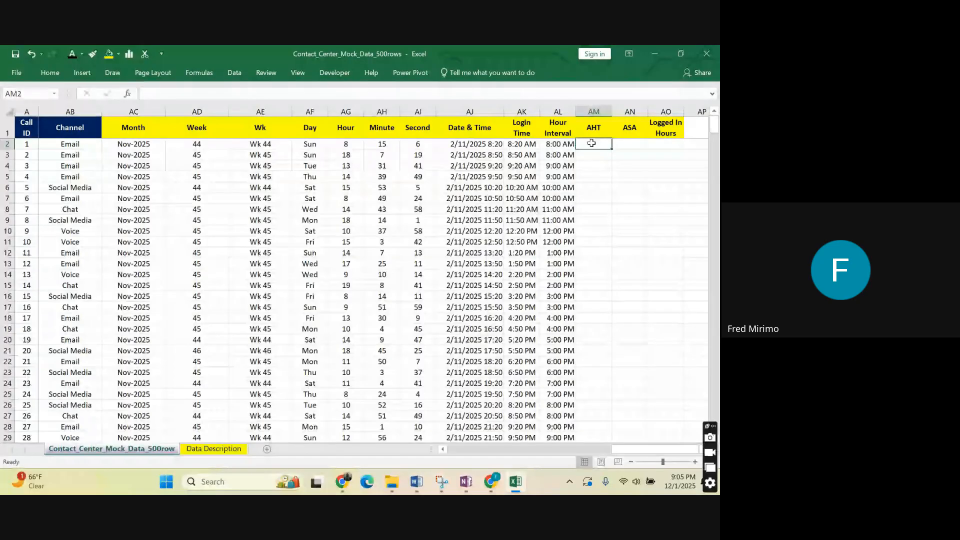
{"action": "type", "text": "="}
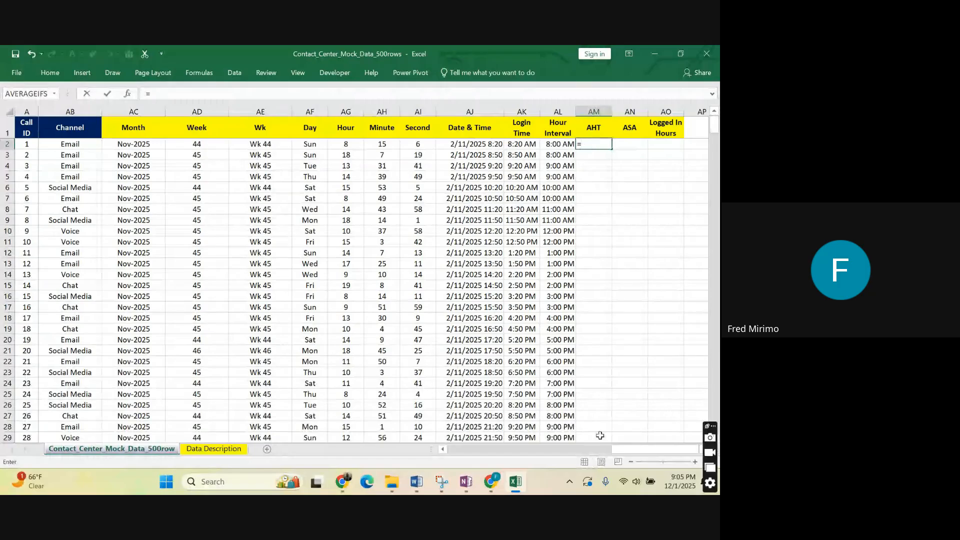
{"action": "left_click_drag", "start_coordinate": [600, 436], "coordinate": [464, 440]}
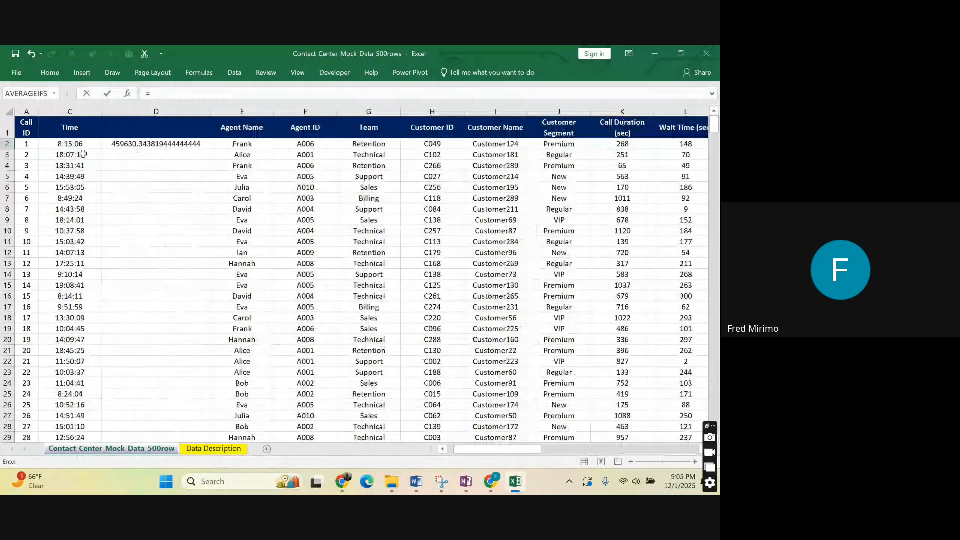
{"action": "left_click", "coordinate": [94, 145]}
{"action": "left_click", "coordinate": [160, 92]}
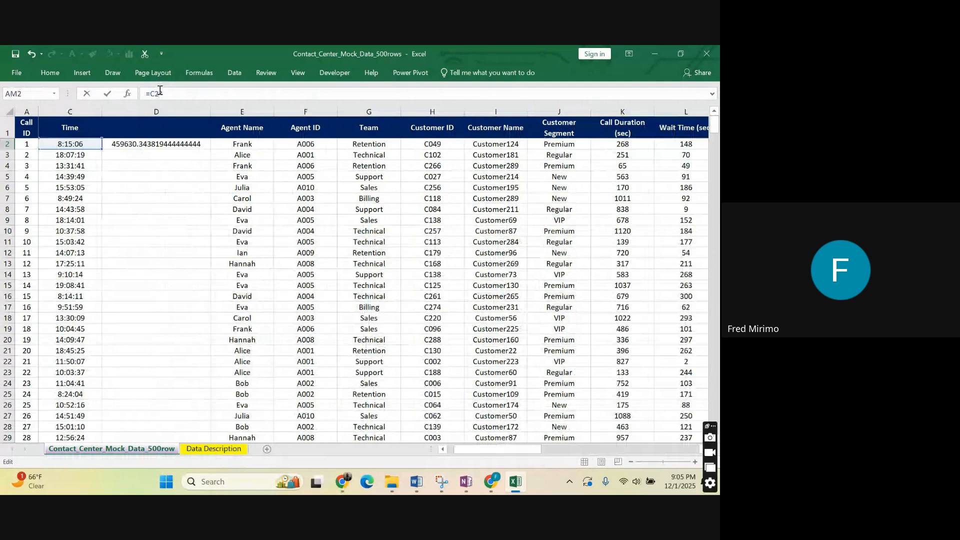
{"action": "type", "text": "*24*3600"}
{"action": "key", "text": "ctrl+Return"}
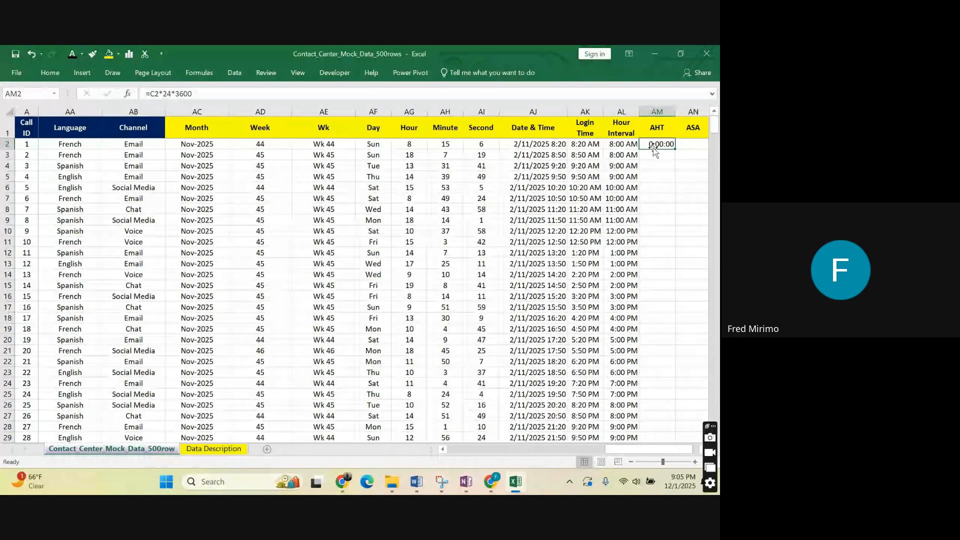
Format AM2 as Number with no decimal places and centre its contents.
{"action": "left_click", "coordinate": [50, 72]}
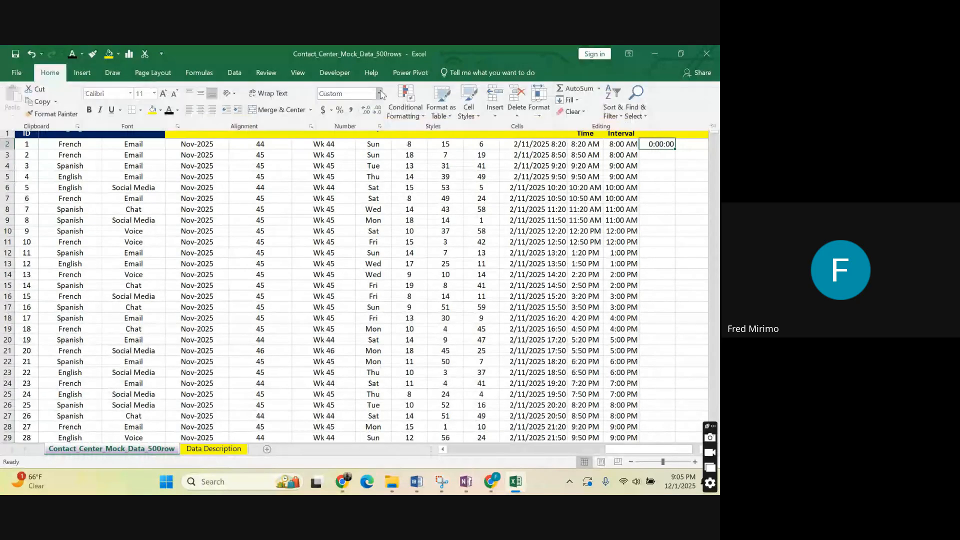
{"action": "left_click", "coordinate": [381, 94]}
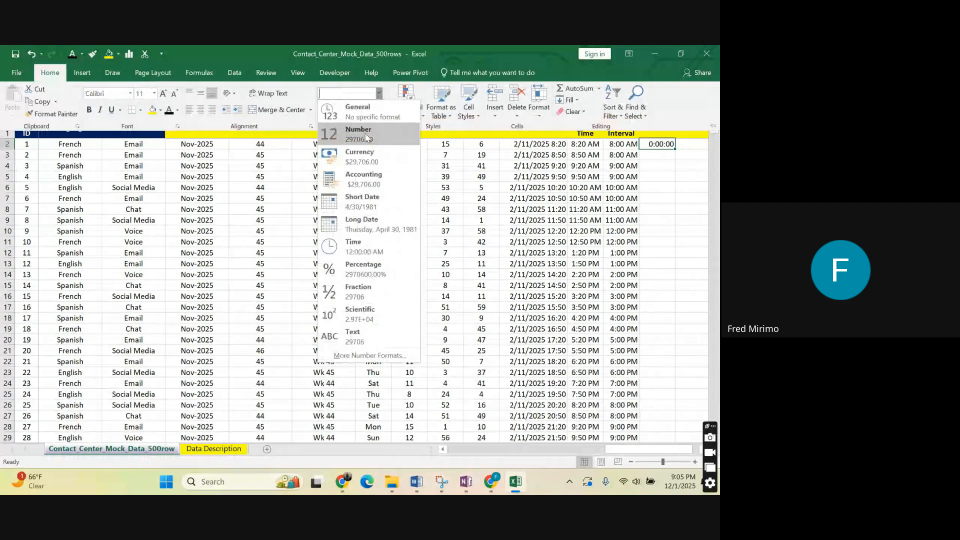
{"action": "left_click", "coordinate": [366, 134]}
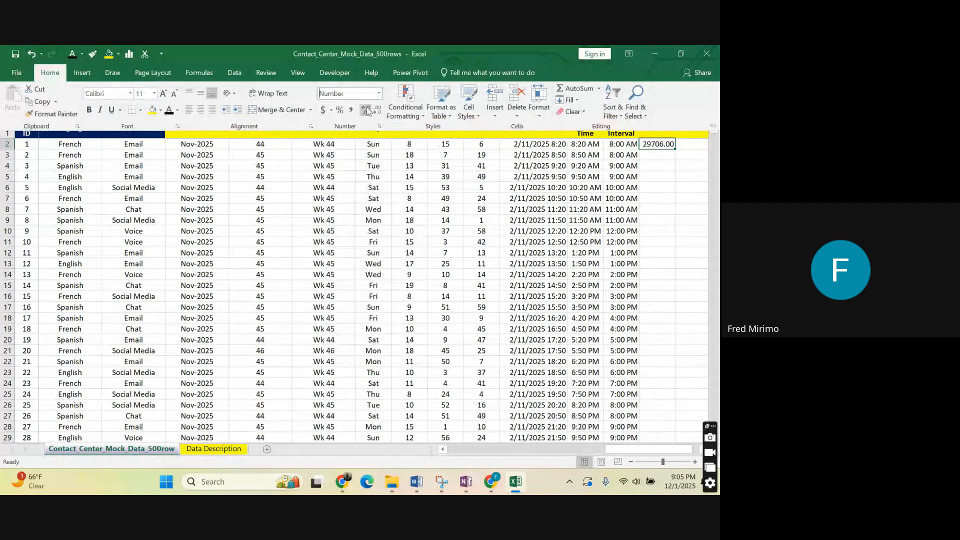
{"action": "left_click", "coordinate": [367, 110]}
{"action": "left_click", "coordinate": [377, 111]}
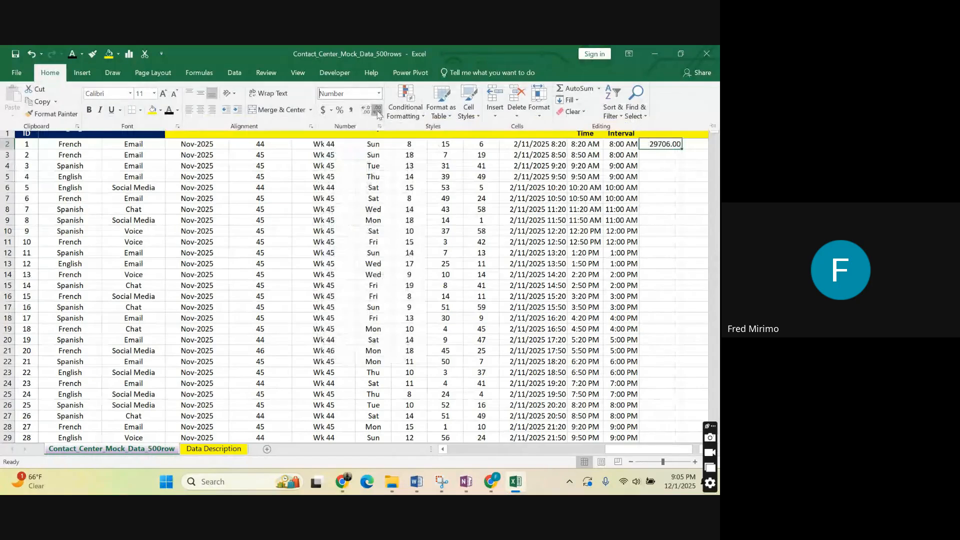
{"action": "left_click", "coordinate": [377, 111]}
{"action": "left_click", "coordinate": [378, 111]}
{"action": "left_click", "coordinate": [669, 154]}
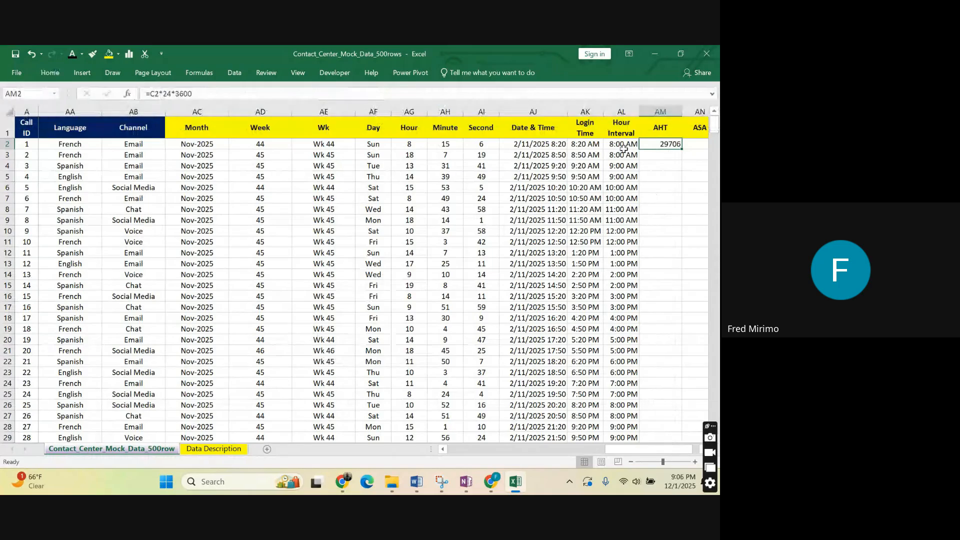
{"action": "left_click", "coordinate": [64, 73]}
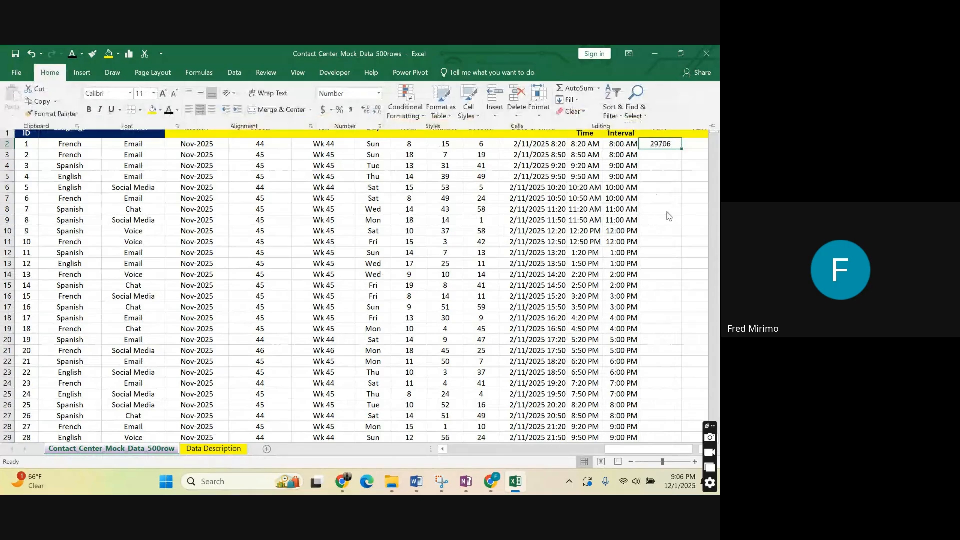
{"action": "left_click", "coordinate": [666, 149]}
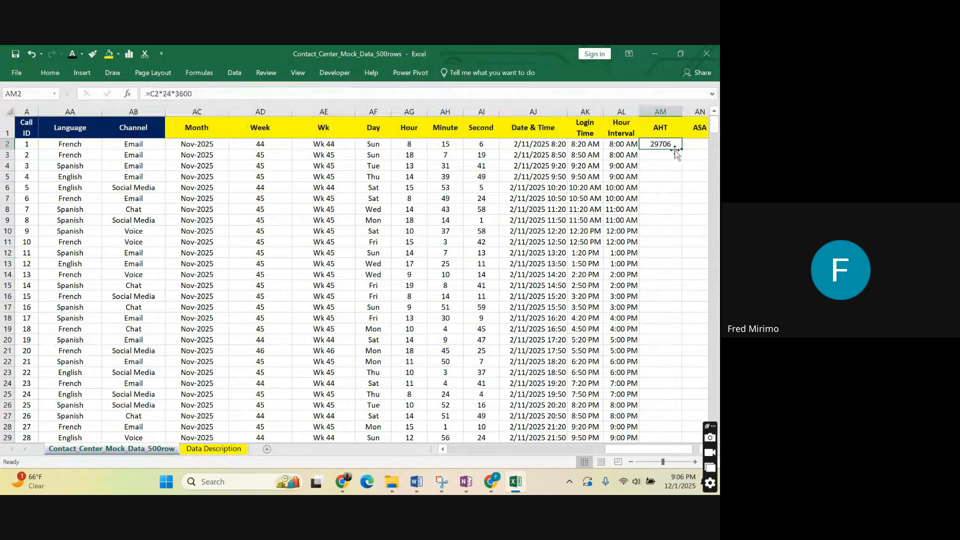
Fill the seconds conversion formula from AM2 down the AHT column through all the data rows.
{"action": "double_click", "coordinate": [681, 150]}
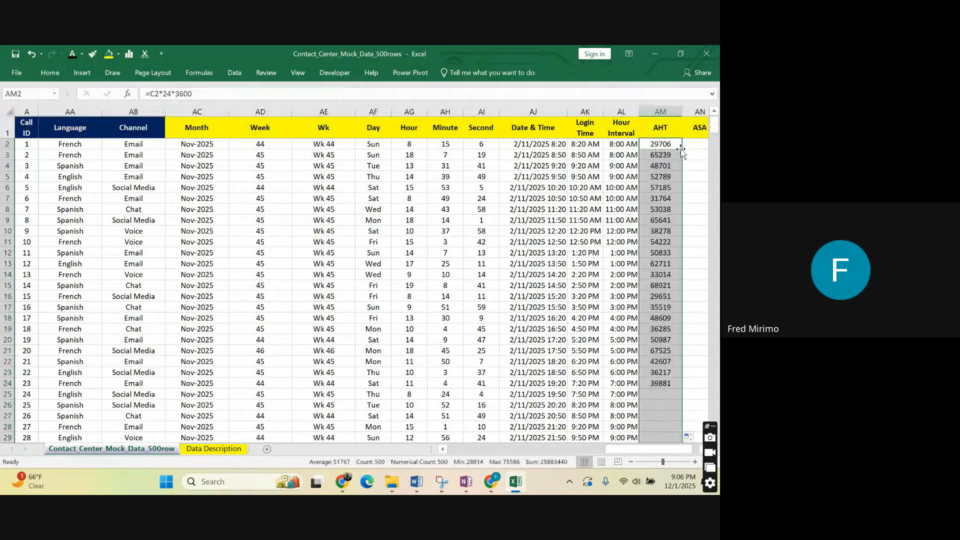
{"action": "scroll", "coordinate": [667, 280], "scroll_direction": "down", "scroll_amount": 3}
{"action": "scroll", "coordinate": [666, 280], "scroll_direction": "up", "scroll_amount": 3}
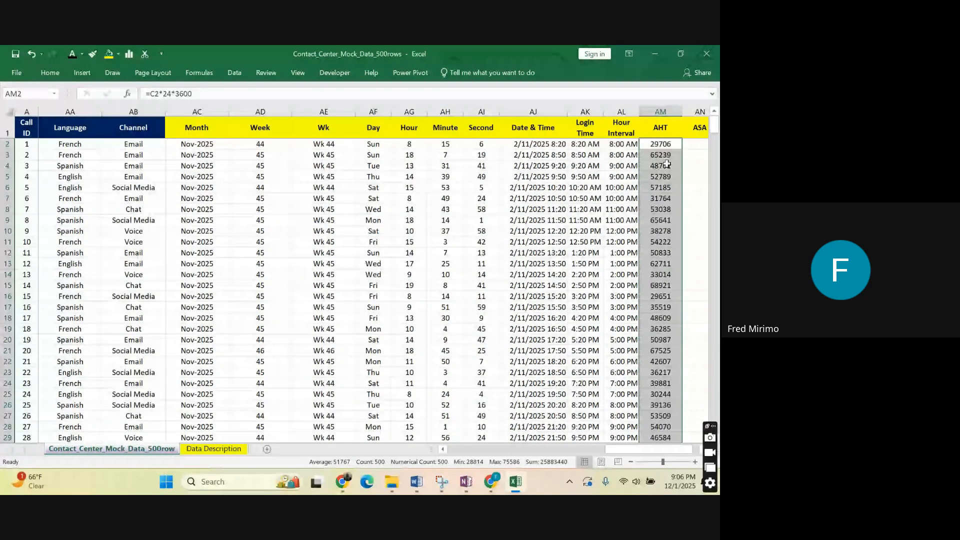
{"action": "left_click", "coordinate": [667, 252]}
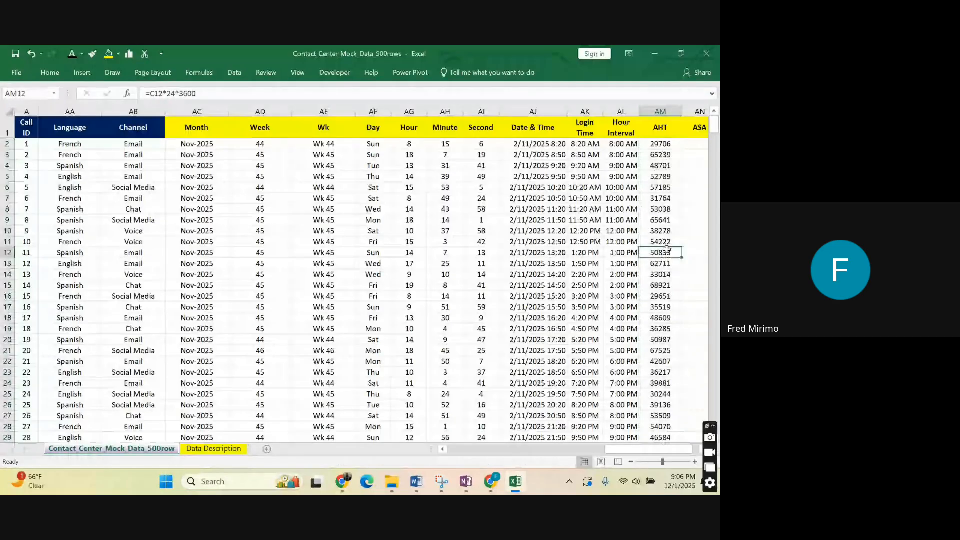
Examine the AHT header and the formula in AM2, along with the adjacent ASA and Logged In Hours columns.
{"action": "left_click", "coordinate": [664, 112]}
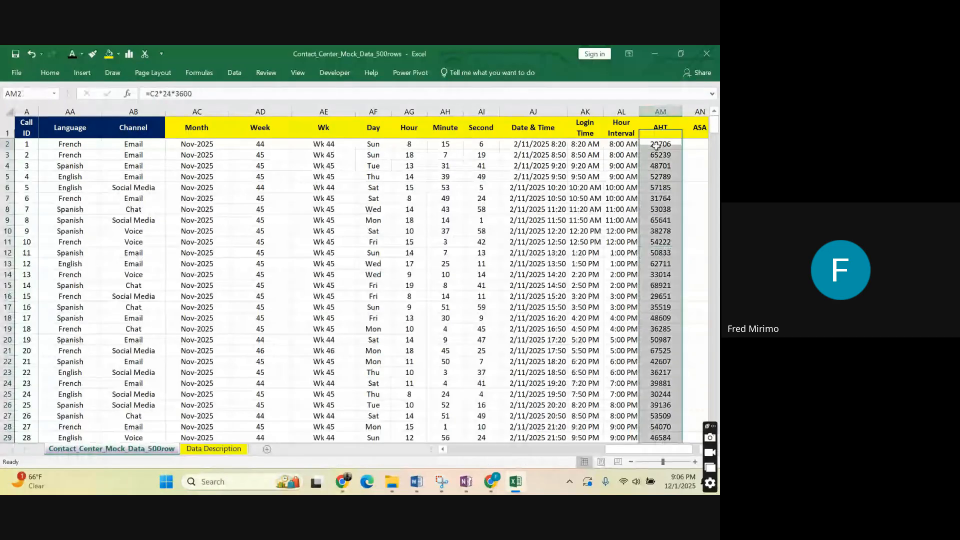
{"action": "left_click", "coordinate": [656, 145]}
{"action": "key", "text": "Up"}
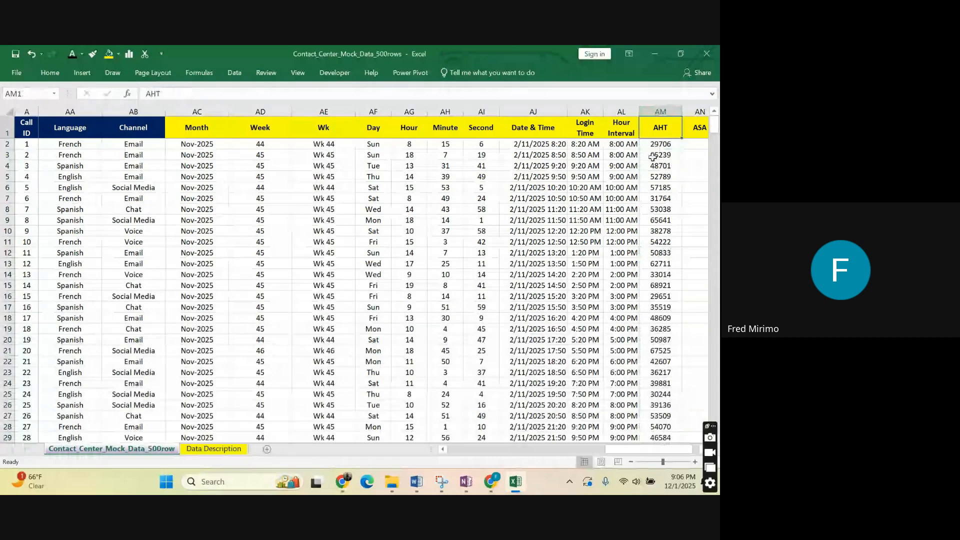
{"action": "left_click", "coordinate": [659, 143]}
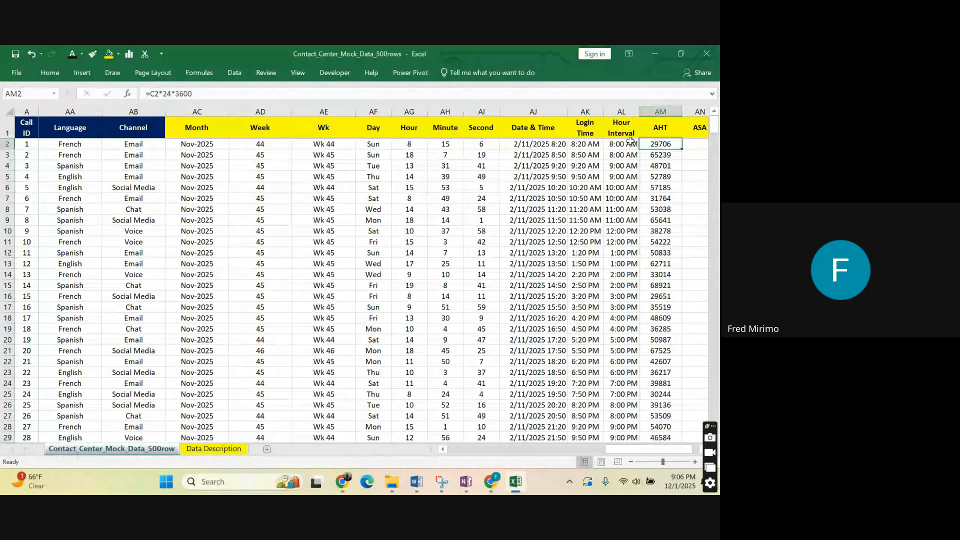
{"action": "left_click_drag", "start_coordinate": [613, 449], "coordinate": [615, 454]}
{"action": "left_click", "coordinate": [636, 263]}
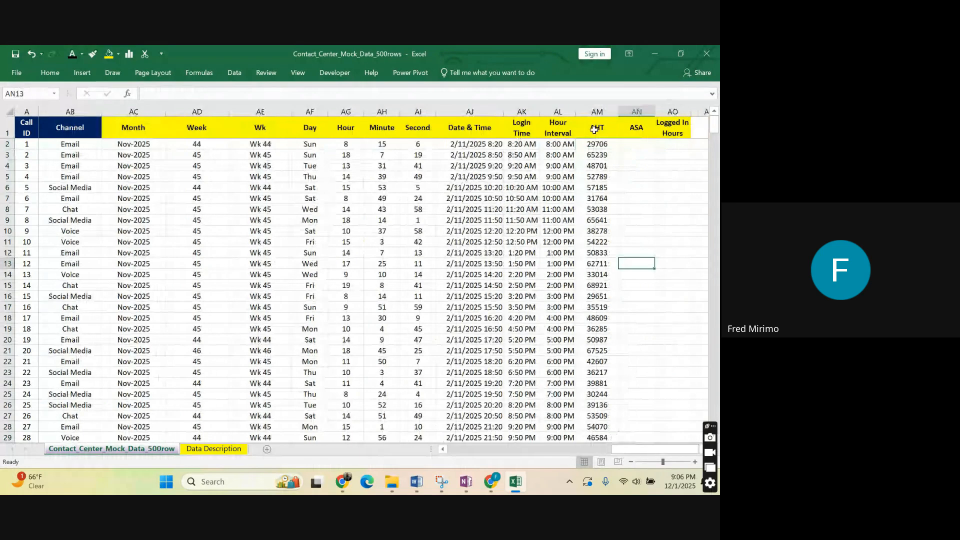
{"action": "left_click", "coordinate": [600, 144]}
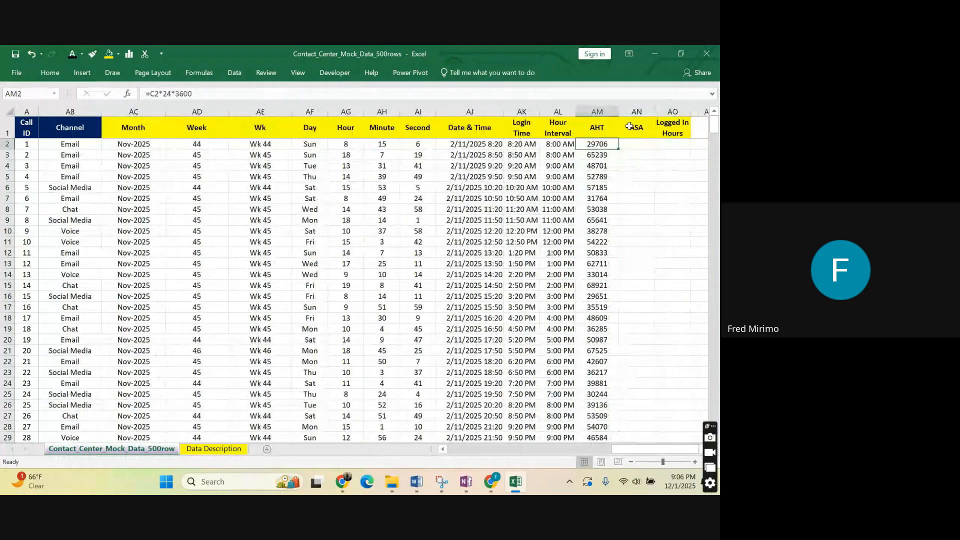
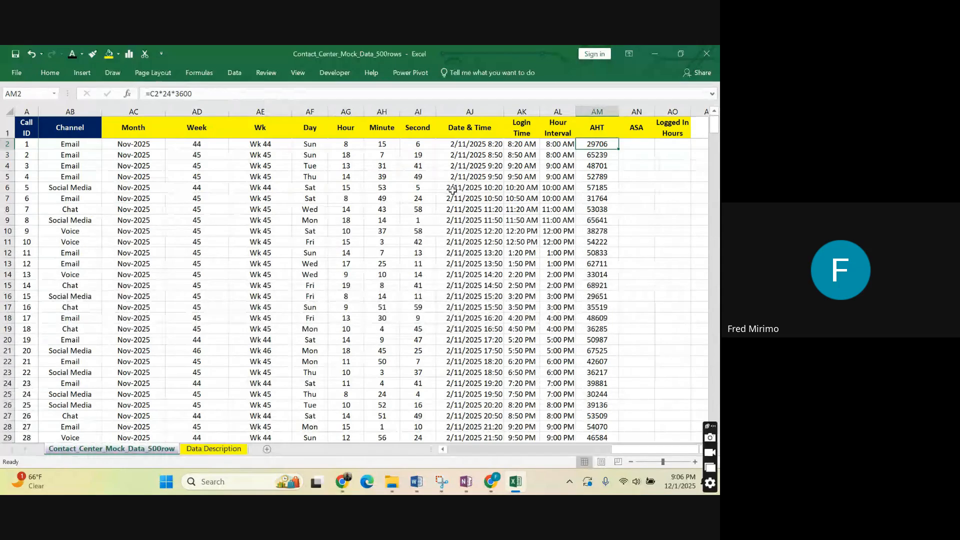
Change the formula in AM2 to =C2*24*60 to convert the first Time value into minutes.
{"action": "left_click", "coordinate": [640, 196]}
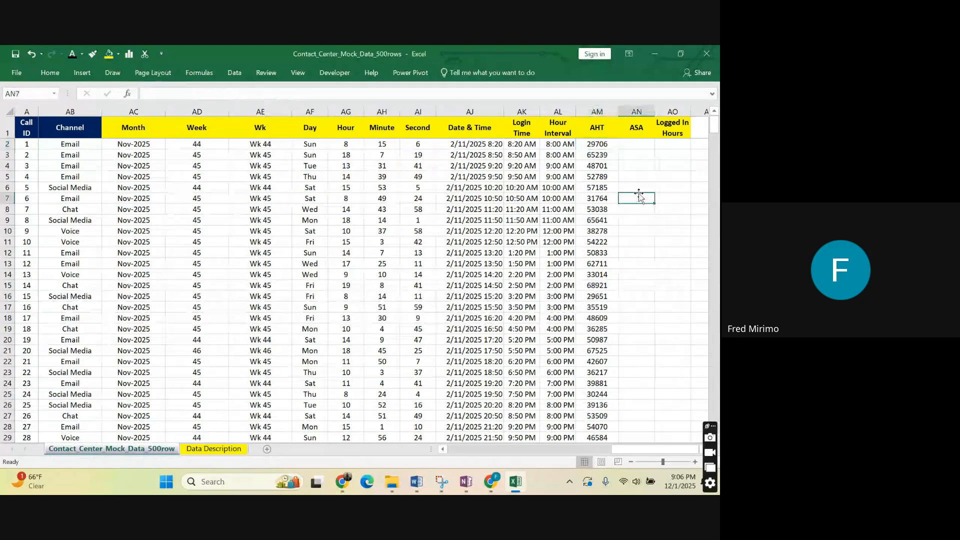
{"action": "left_click", "coordinate": [597, 144]}
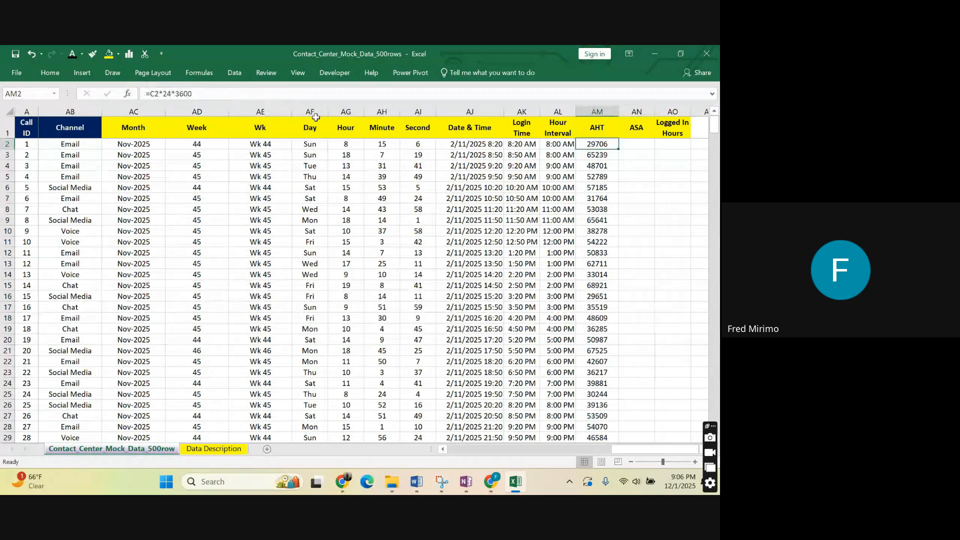
{"action": "left_click", "coordinate": [201, 94]}
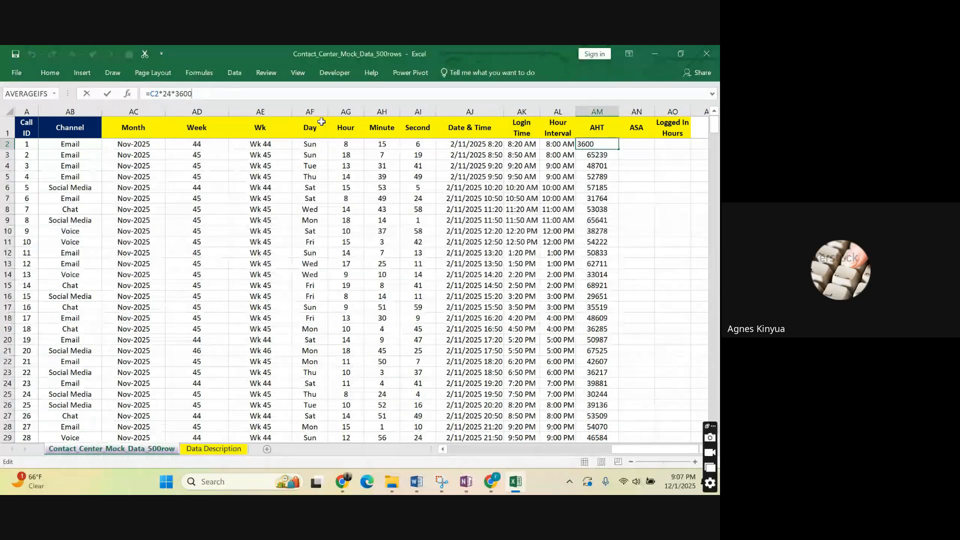
{"action": "key", "text": "BackSpace"}
{"action": "key", "text": "BackSpace"}
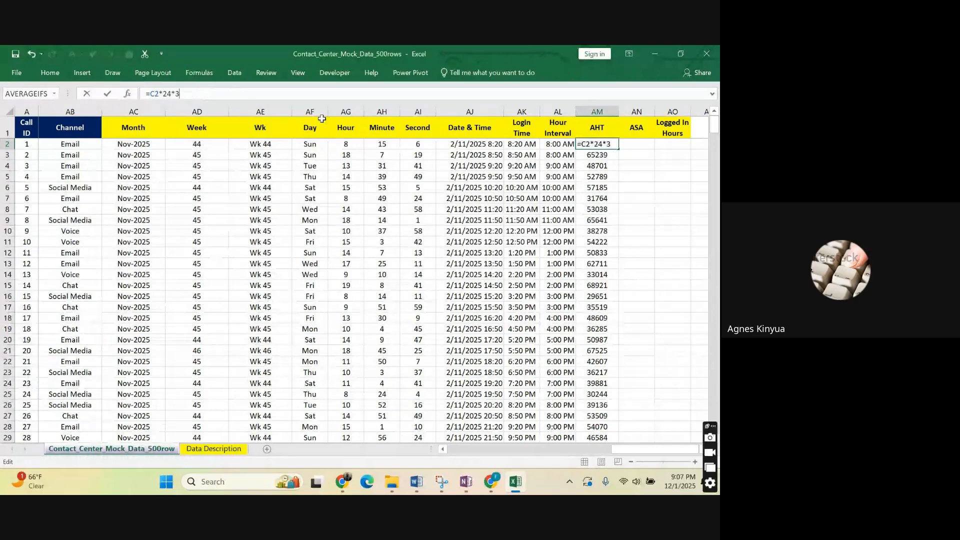
{"action": "key", "text": "BackSpace"}
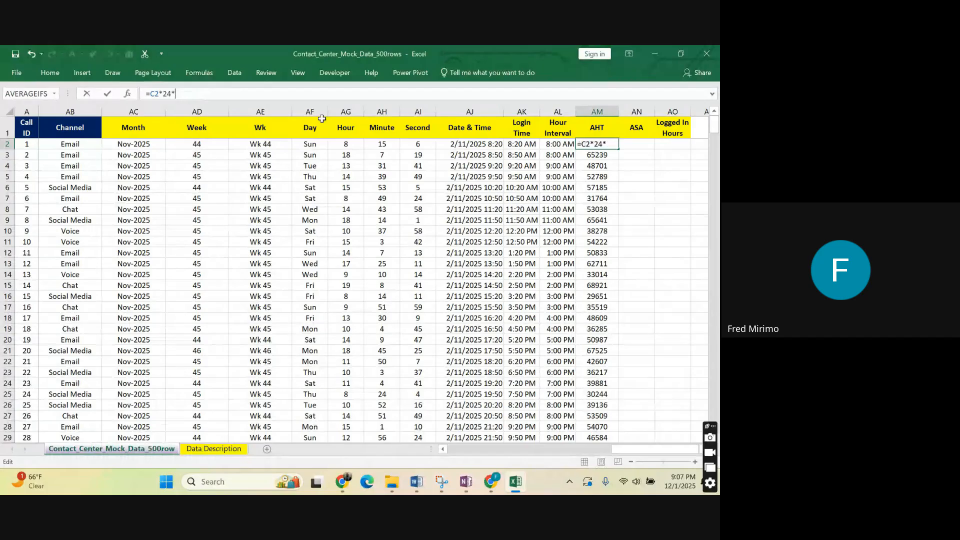
{"action": "type", "text": "60"}
{"action": "key", "text": "Return"}
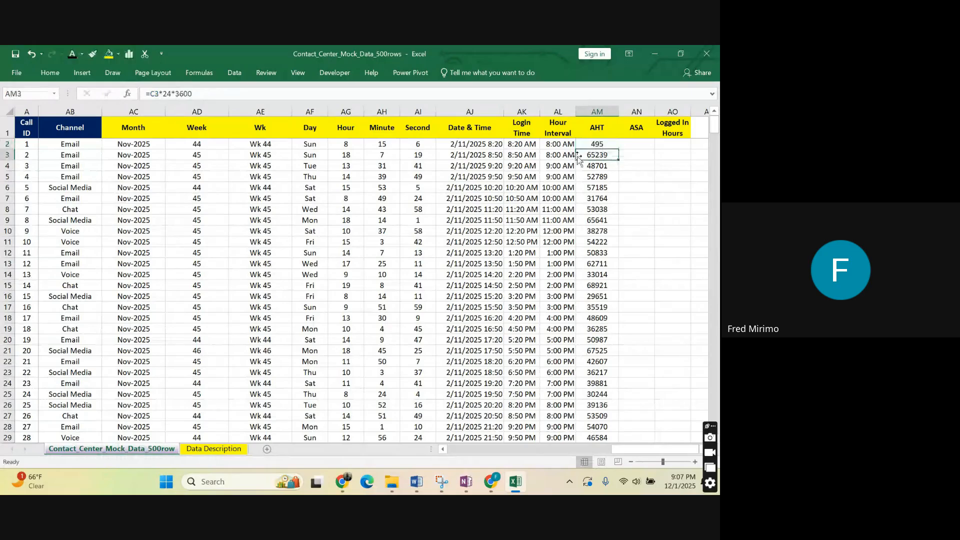
Fill the minutes conversion formula from AM2 down the AHT column through all the data rows.
{"action": "left_click", "coordinate": [608, 145]}
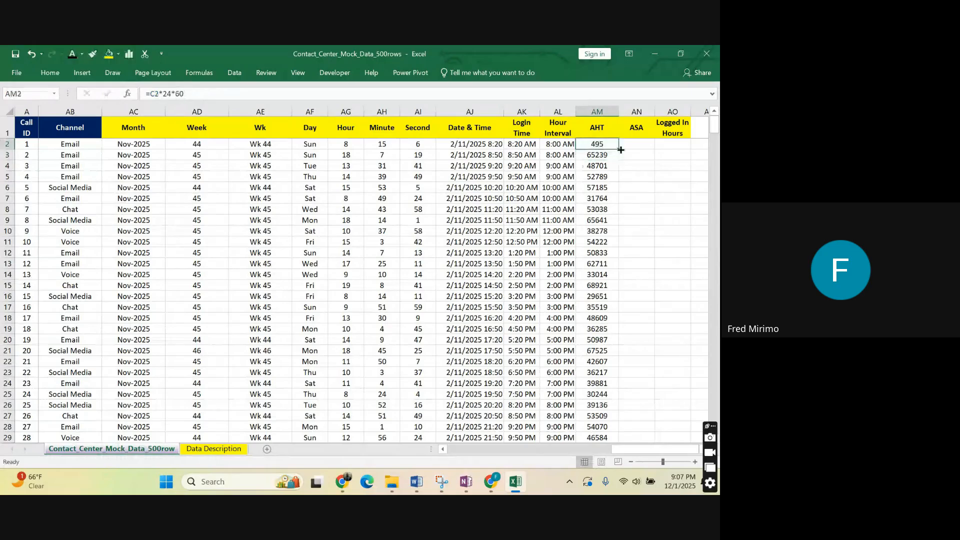
{"action": "double_click", "coordinate": [620, 149]}
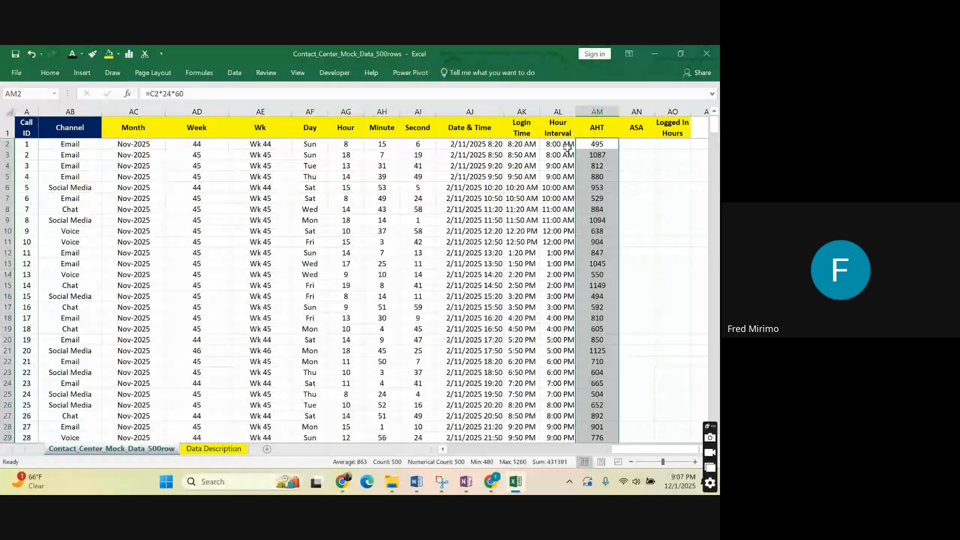
{"action": "left_click", "coordinate": [598, 144]}
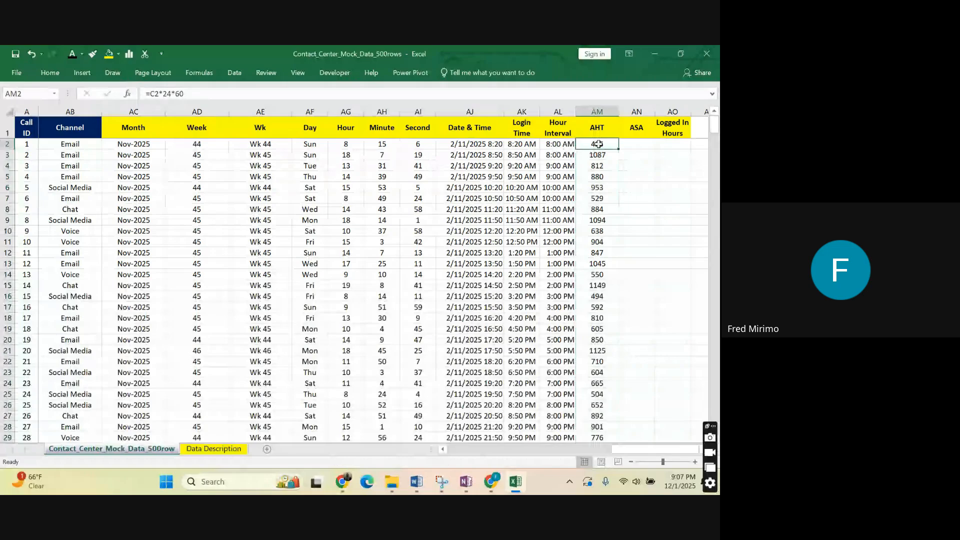
{"action": "left_click", "coordinate": [590, 210]}
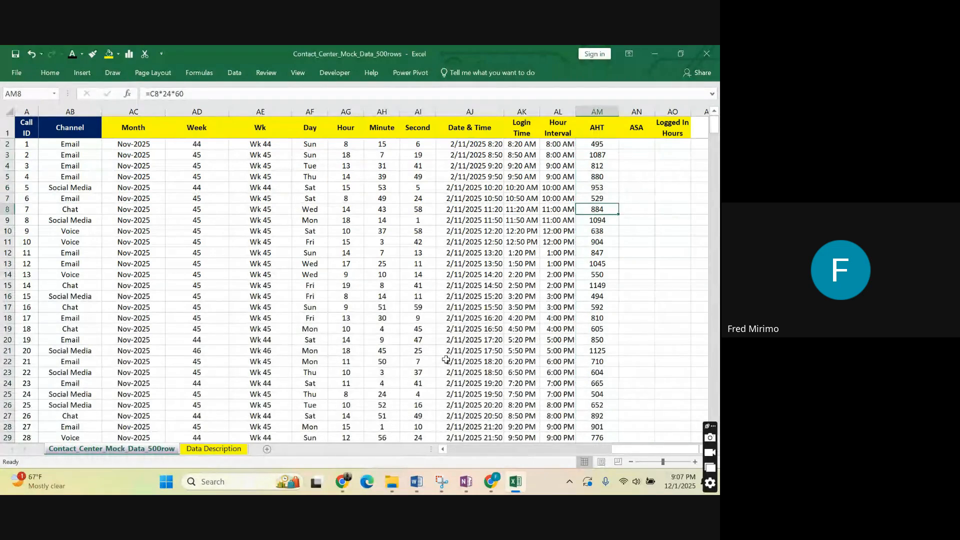
Compare the source values in Time column C with the converted values in AHT column AM.
{"action": "left_click_drag", "start_coordinate": [613, 449], "coordinate": [453, 450]}
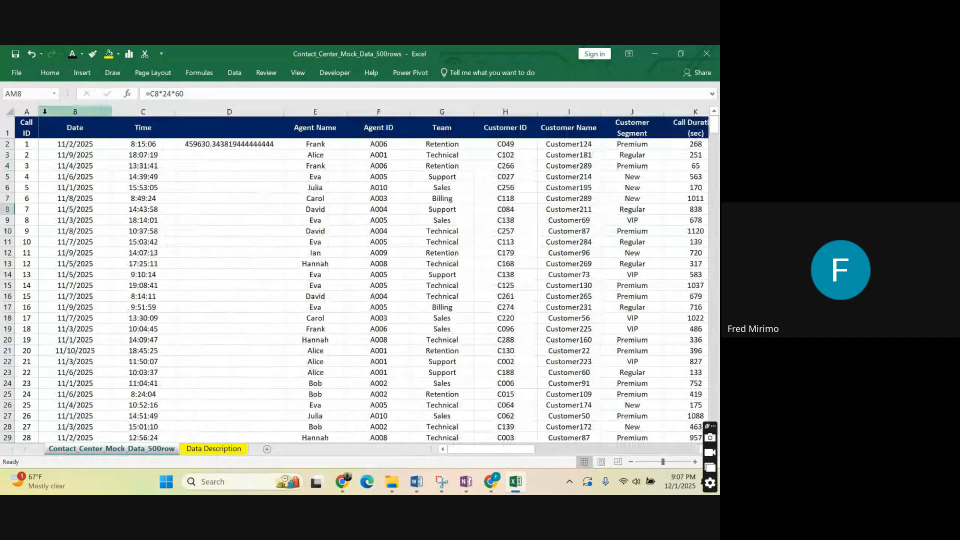
{"action": "left_click", "coordinate": [150, 108]}
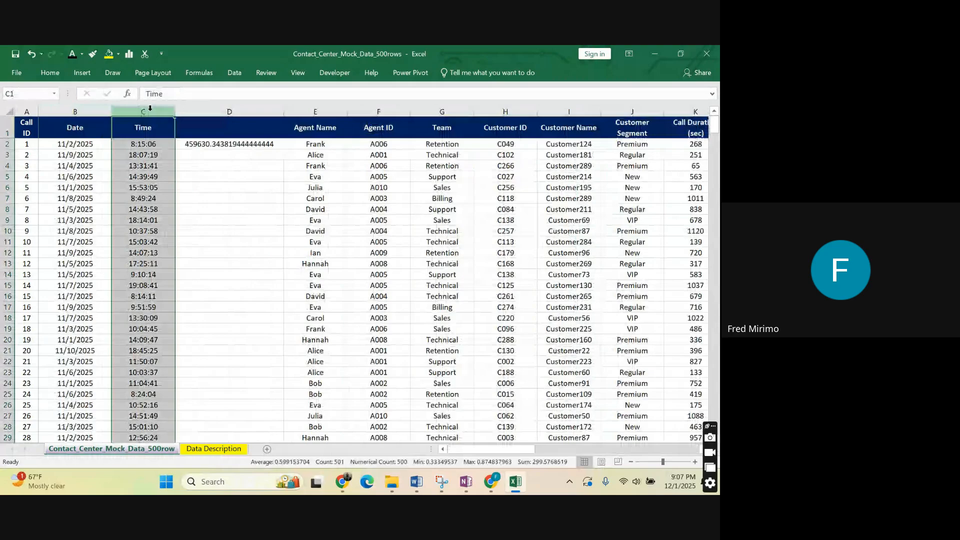
{"action": "left_click_drag", "start_coordinate": [480, 449], "coordinate": [666, 451]}
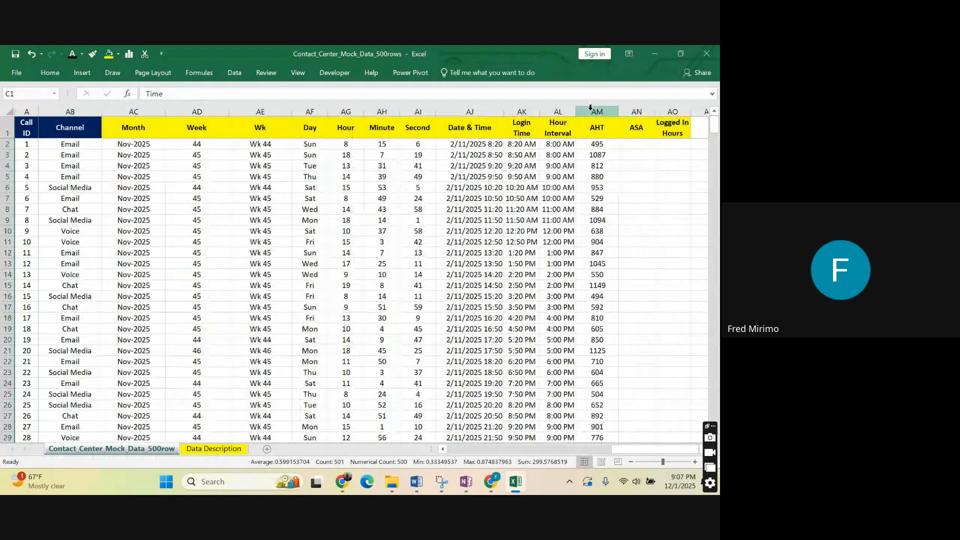
{"action": "left_click", "coordinate": [591, 108]}
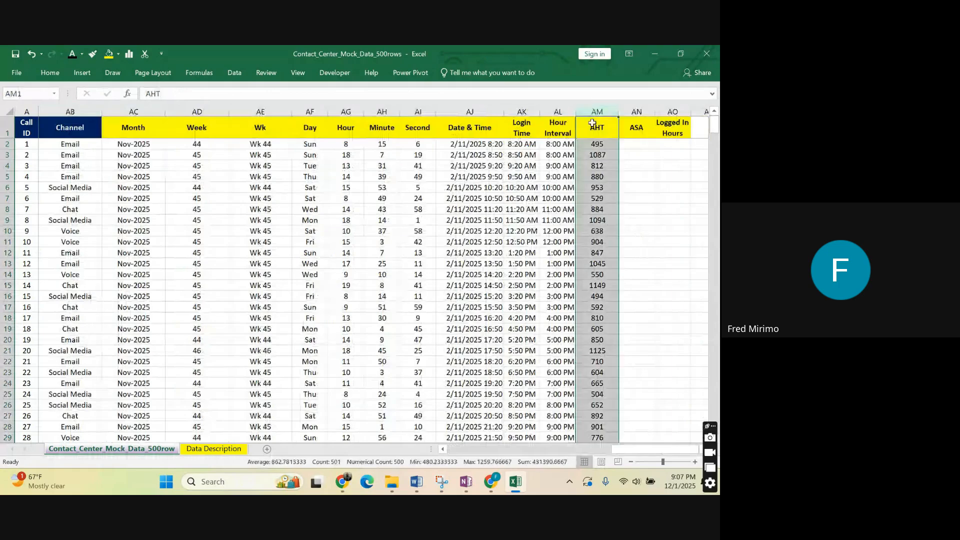
{"action": "left_click_drag", "start_coordinate": [617, 449], "coordinate": [456, 449]}
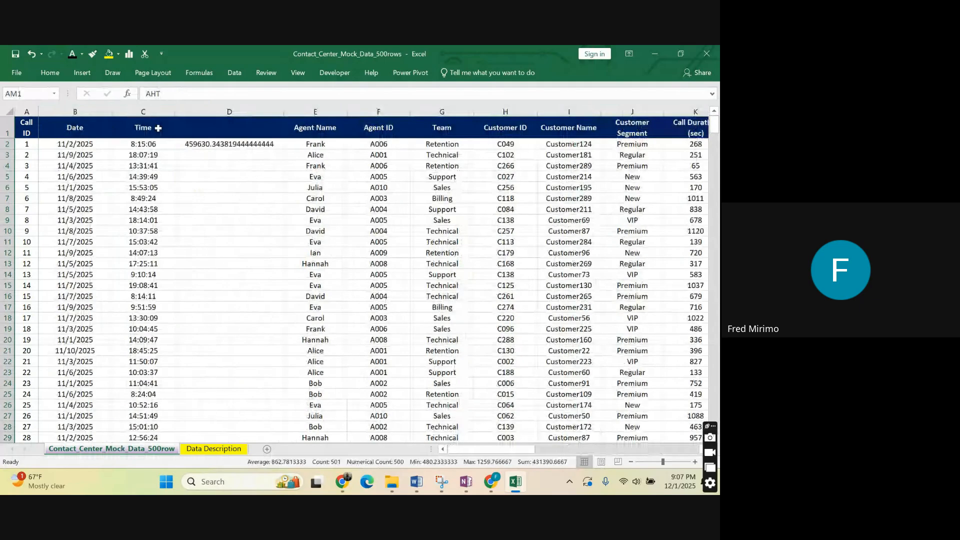
{"action": "left_click", "coordinate": [145, 111]}
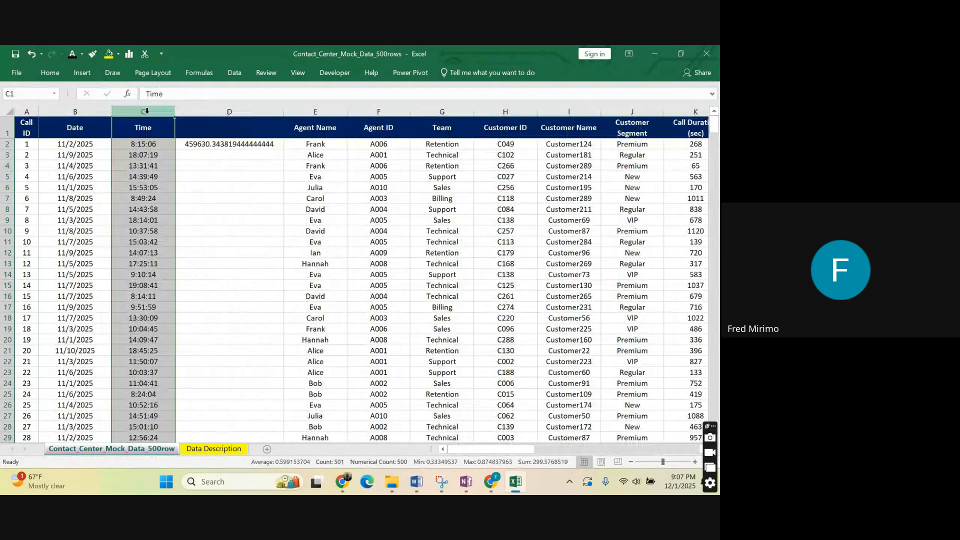
{"action": "left_click_drag", "start_coordinate": [502, 450], "coordinate": [679, 459]}
Set the AM2 formula back to =C2*24*3600 and fill it down the AHT column through all the data rows.
{"action": "left_click", "coordinate": [605, 144]}
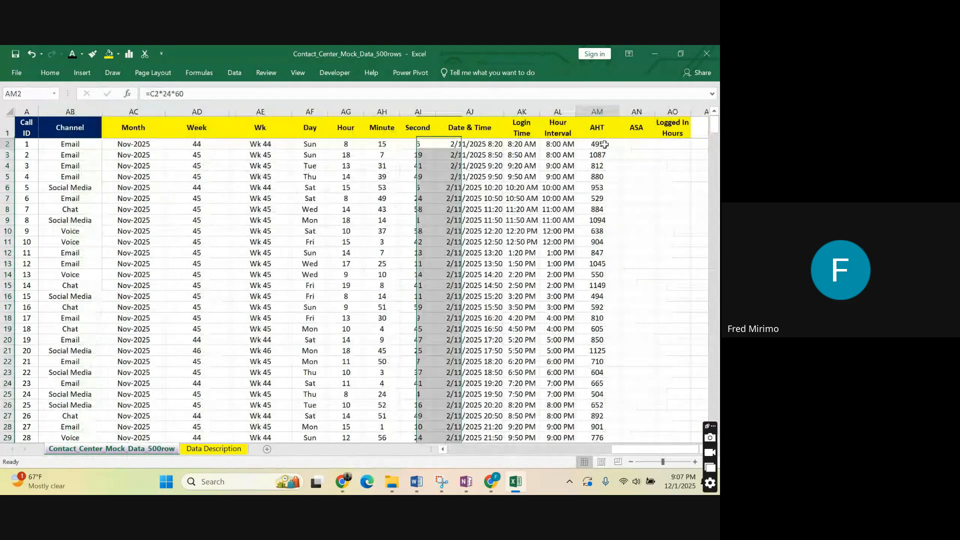
{"action": "left_click", "coordinate": [190, 94]}
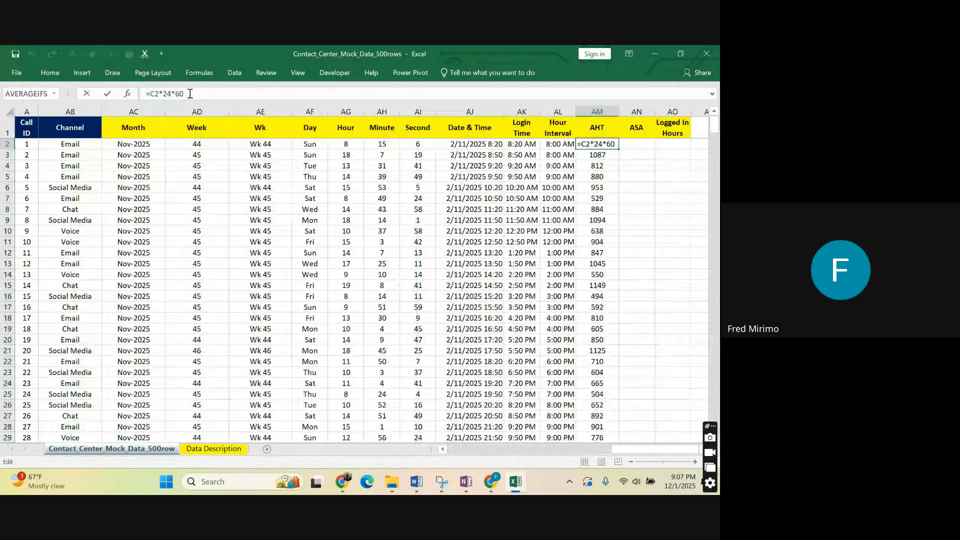
{"action": "key", "text": "BackSpace"}
{"action": "key", "text": "BackSpace"}
{"action": "type", "text": "3600"}
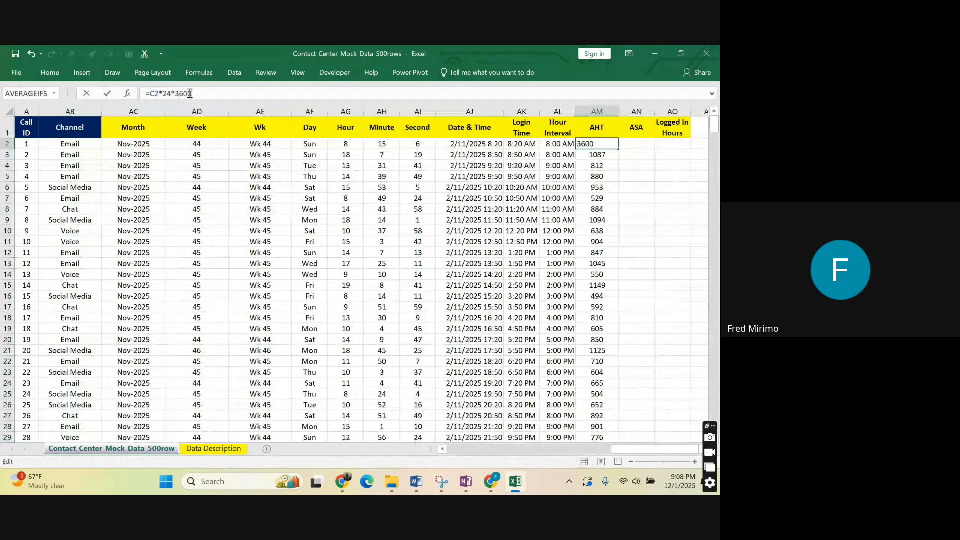
{"action": "key", "text": "Return"}
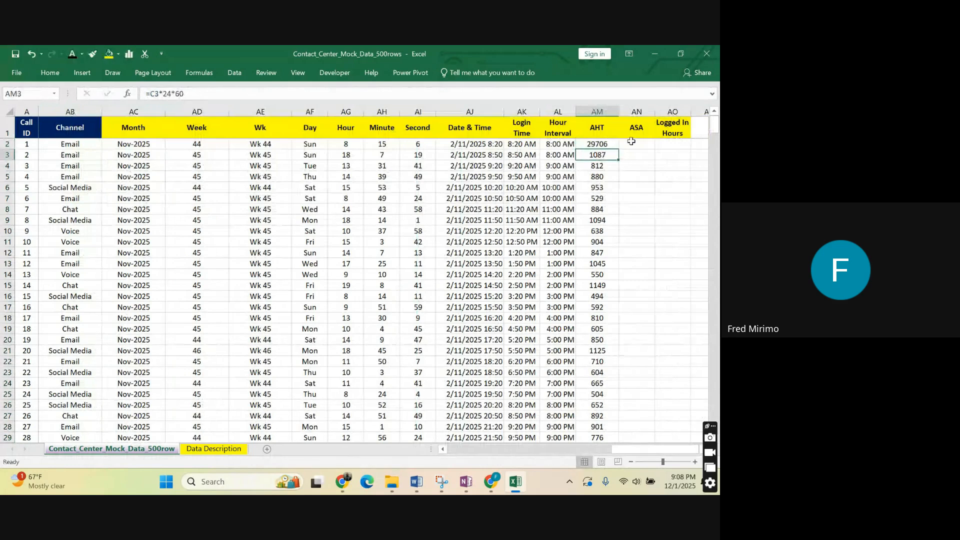
{"action": "left_click", "coordinate": [609, 145]}
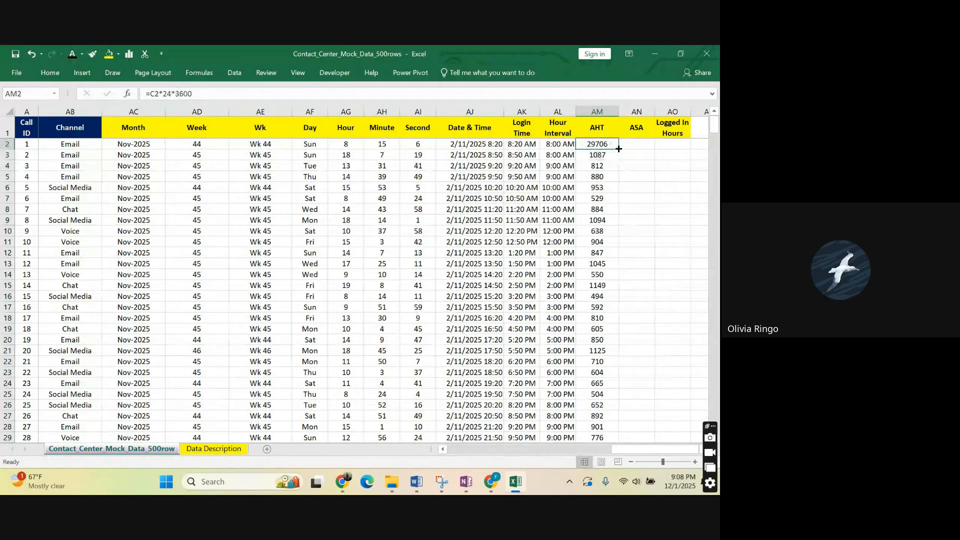
{"action": "double_click", "coordinate": [619, 150]}
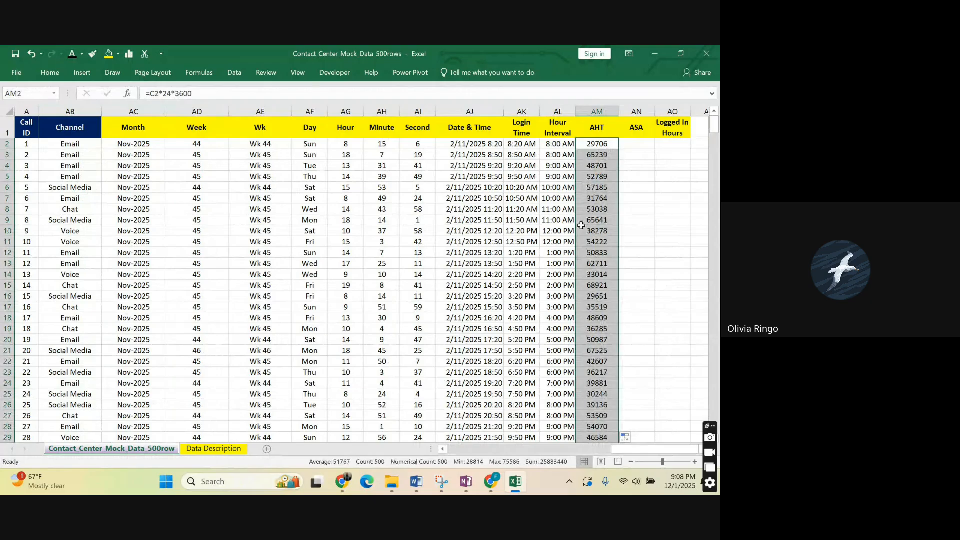
Examine the AM2 seconds formula alongside its source time in C2, the Date & Time value in AJ2 and the empty ASA column.
{"action": "left_click_drag", "start_coordinate": [611, 450], "coordinate": [625, 453]}
{"action": "left_click", "coordinate": [630, 143]}
{"action": "key", "text": "ctrl+shift+Down"}
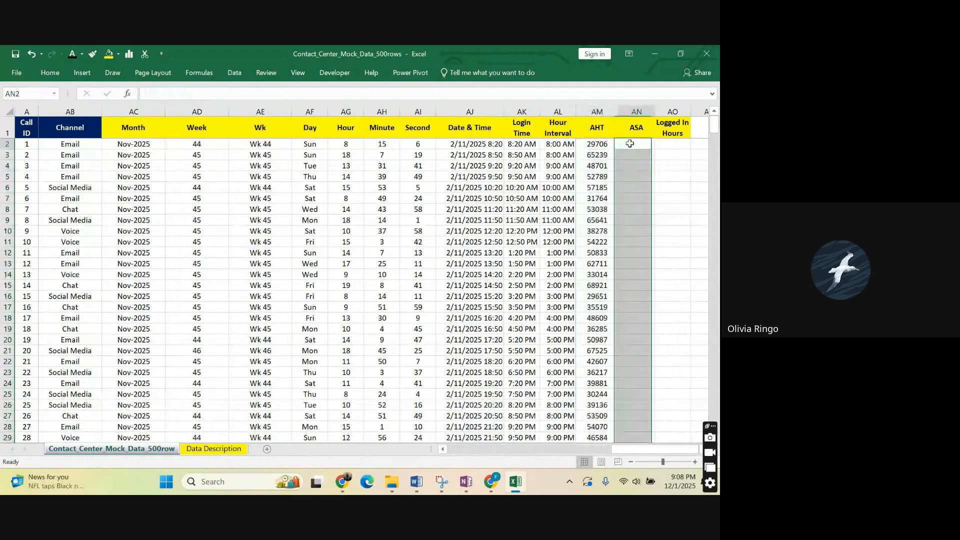
{"action": "left_click", "coordinate": [630, 143]}
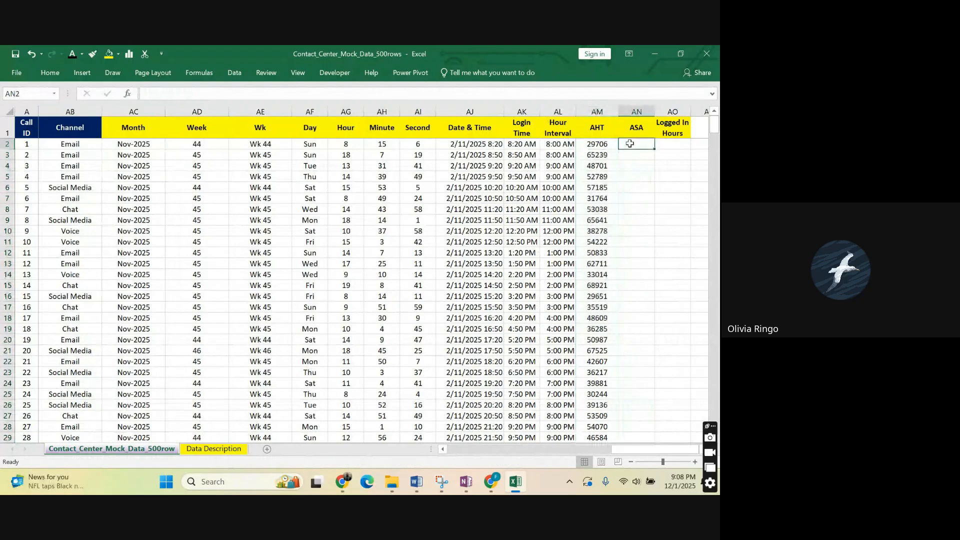
{"action": "left_click", "coordinate": [596, 143]}
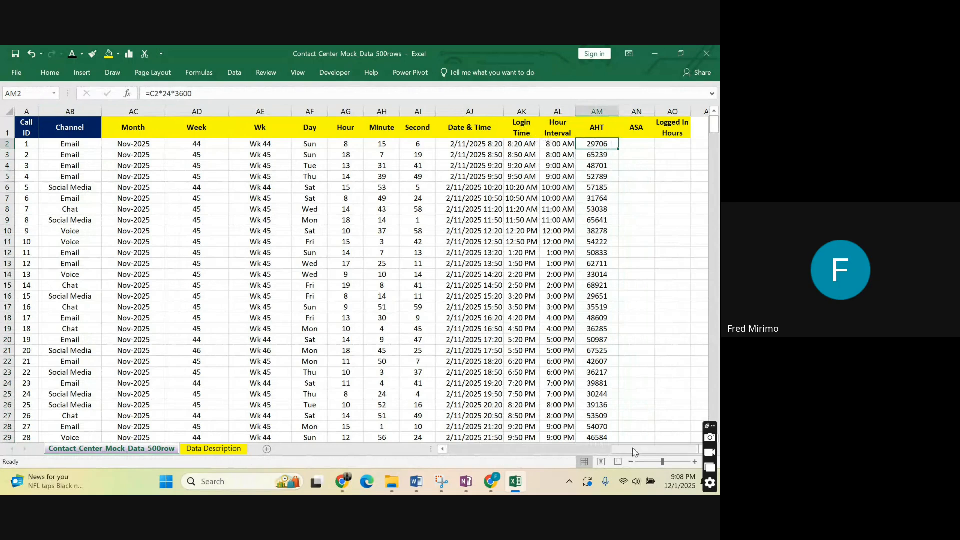
{"action": "left_click_drag", "start_coordinate": [630, 451], "coordinate": [466, 452]}
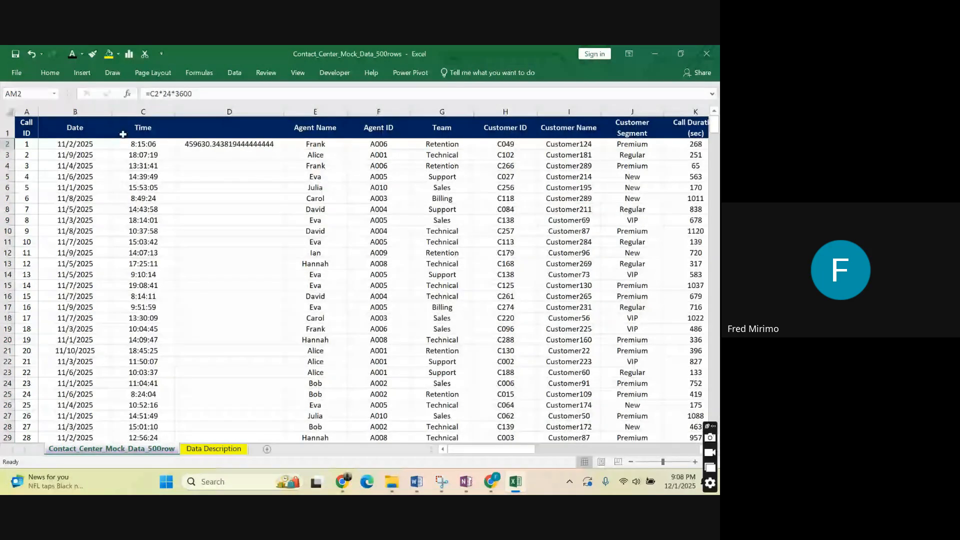
{"action": "left_click", "coordinate": [140, 144]}
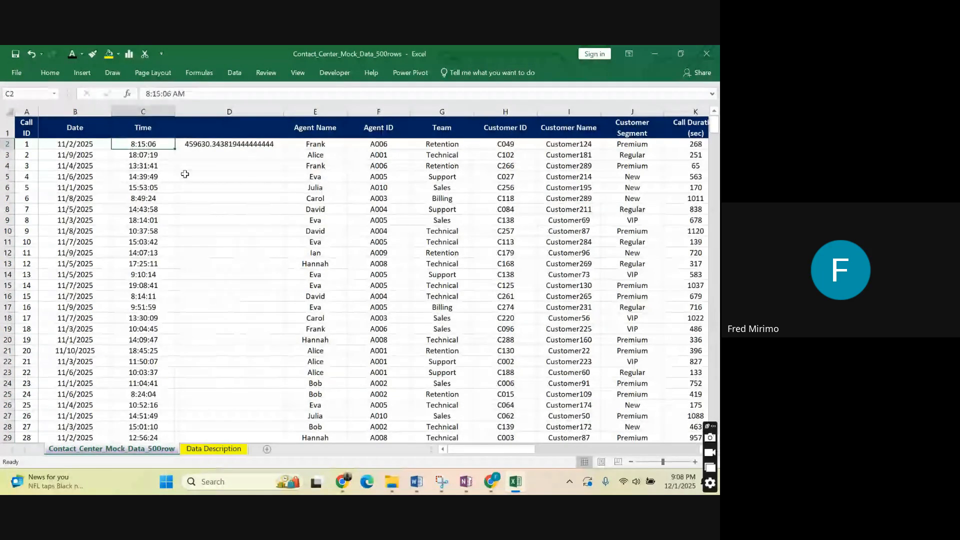
{"action": "left_click_drag", "start_coordinate": [510, 453], "coordinate": [668, 422]}
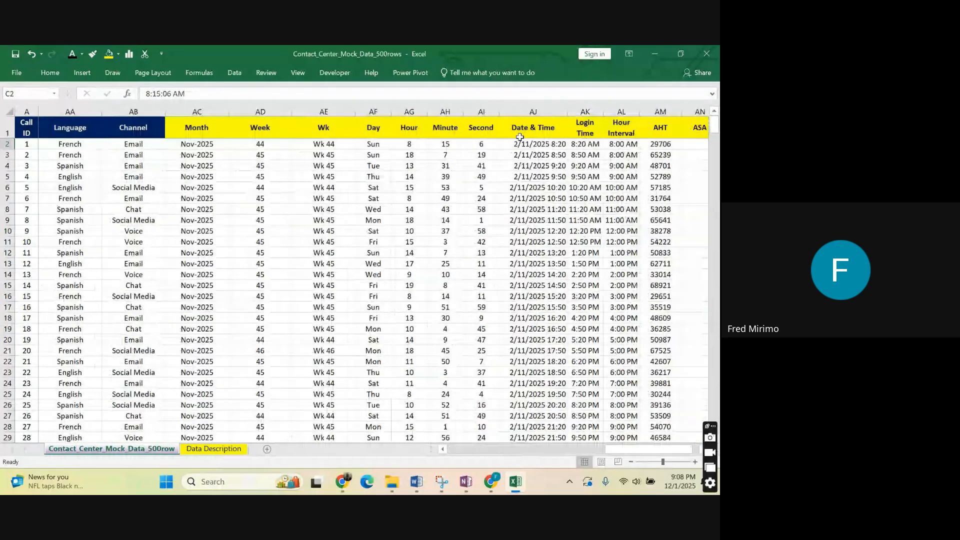
{"action": "left_click", "coordinate": [546, 142]}
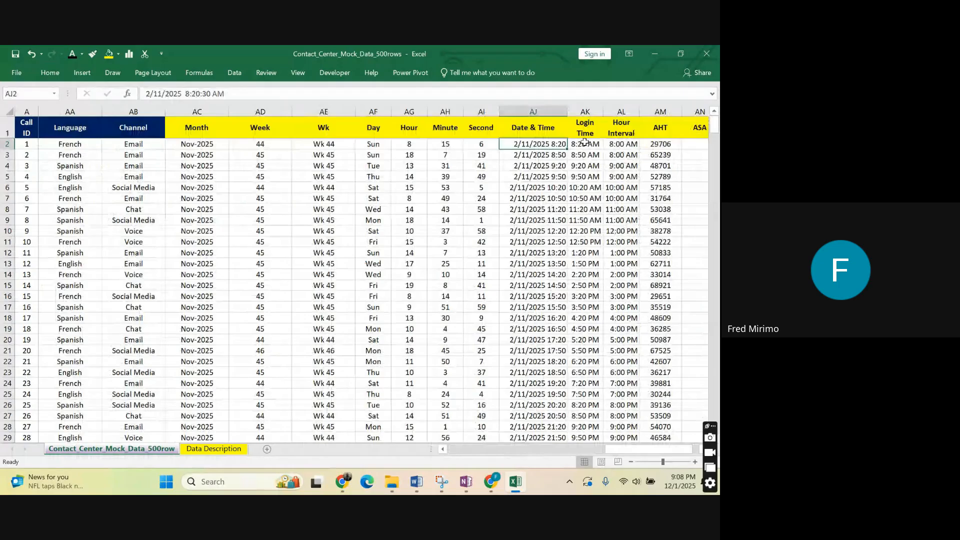
{"action": "left_click", "coordinate": [663, 142]}
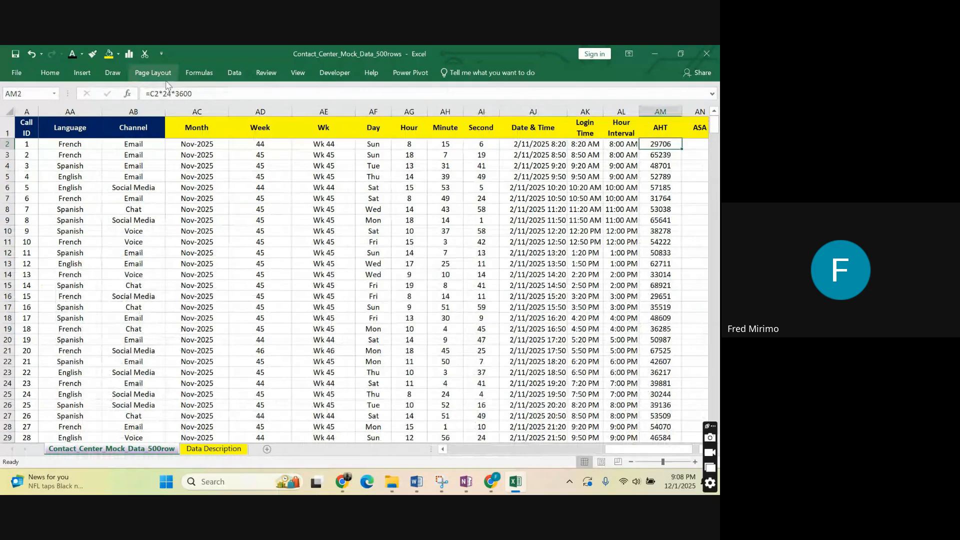
{"action": "left_click_drag", "start_coordinate": [193, 94], "coordinate": [160, 95]}
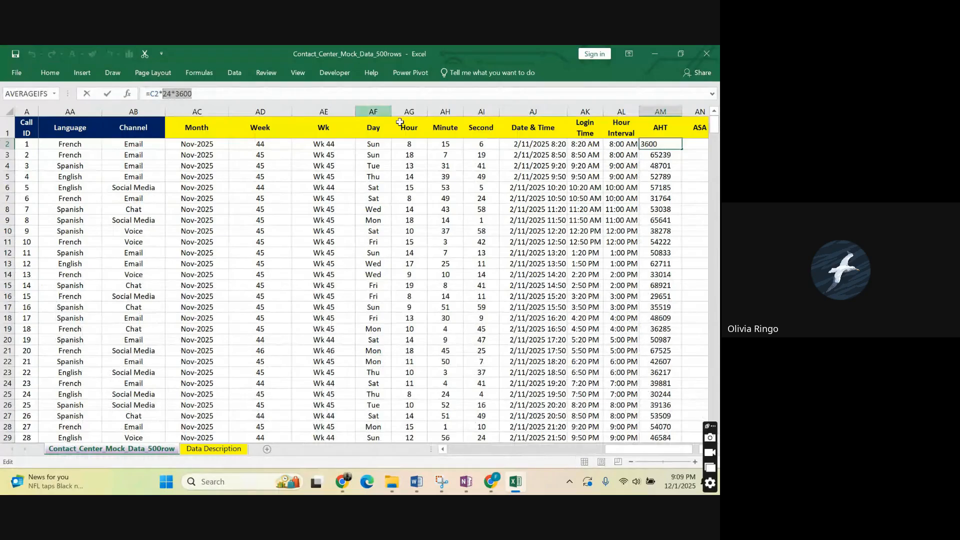
{"action": "left_click", "coordinate": [520, 209]}
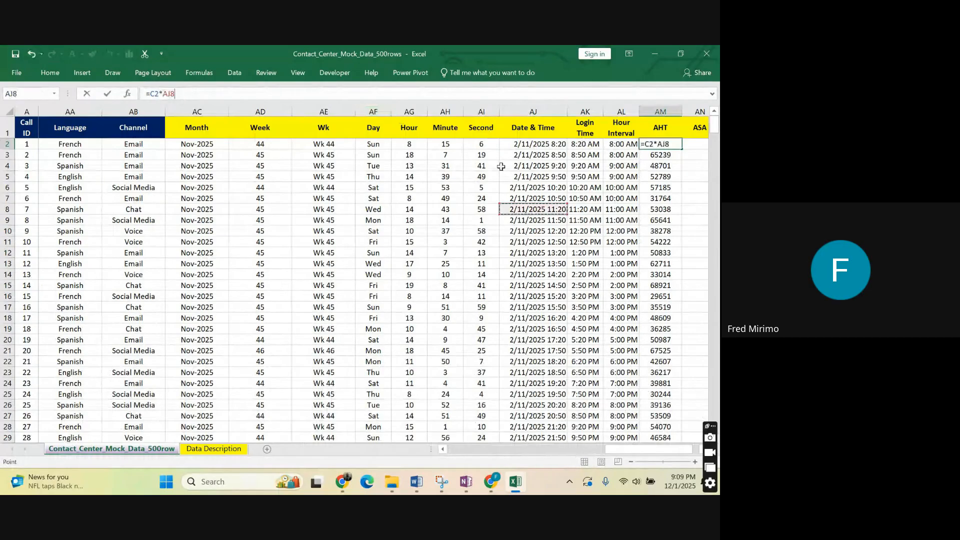
{"action": "left_click", "coordinate": [693, 187]}
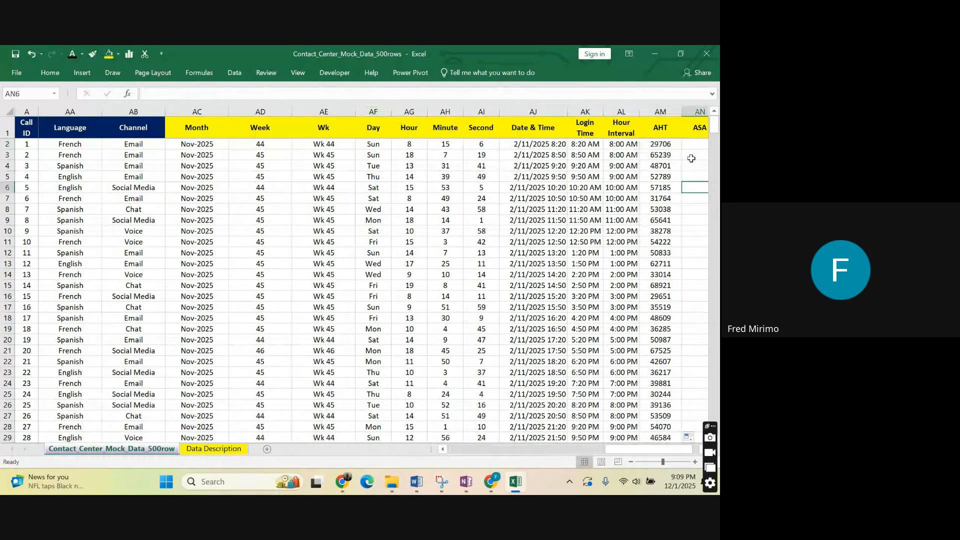
Enter the formula =AM2/(24*3600) in AN2 of the ASA column to convert the AHT seconds back to a time.
{"action": "left_click", "coordinate": [692, 144]}
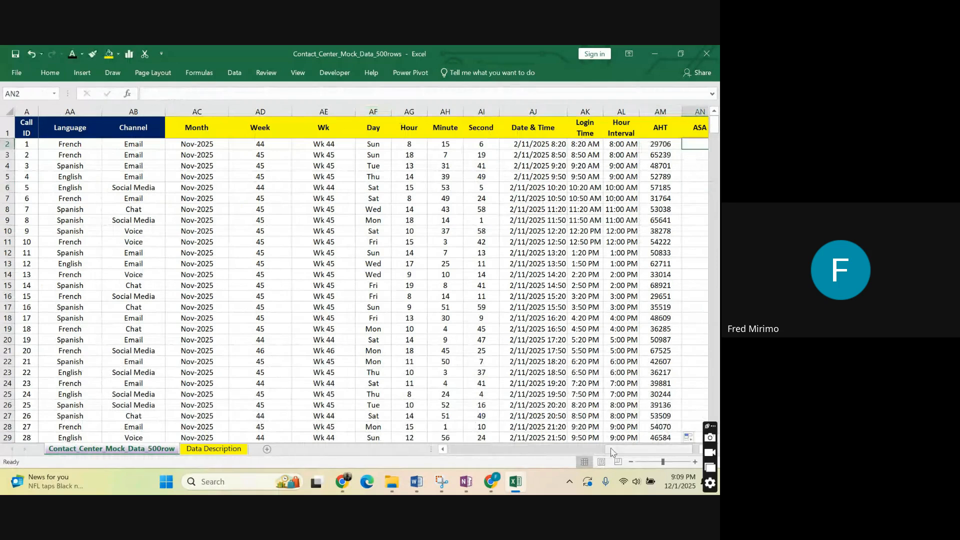
{"action": "left_click_drag", "start_coordinate": [614, 450], "coordinate": [614, 453]}
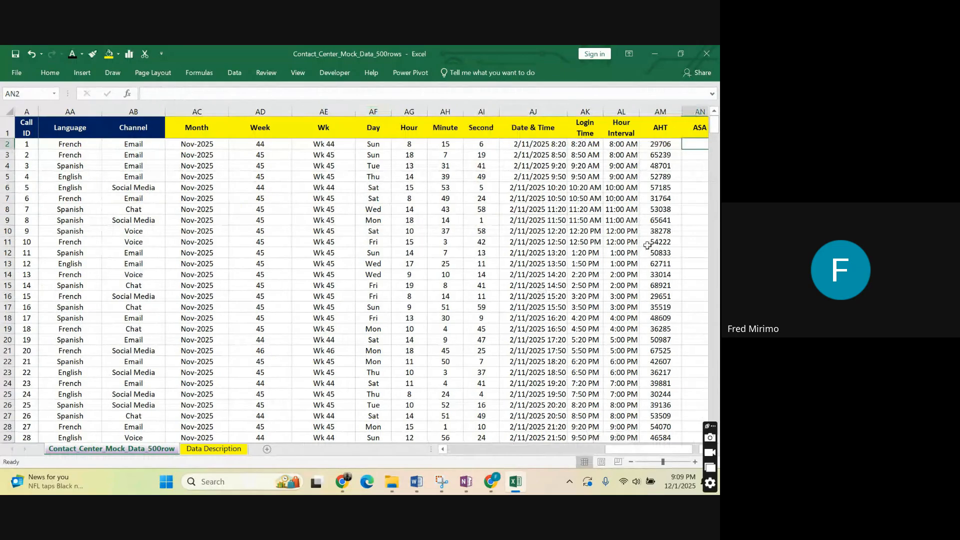
{"action": "double_click", "coordinate": [687, 143]}
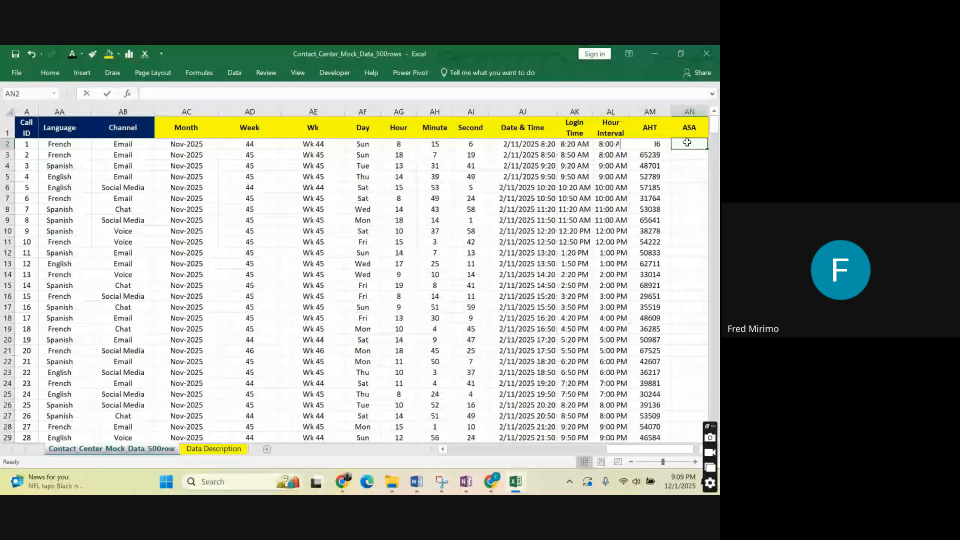
{"action": "type", "text": "="}
{"action": "left_click", "coordinate": [594, 143]}
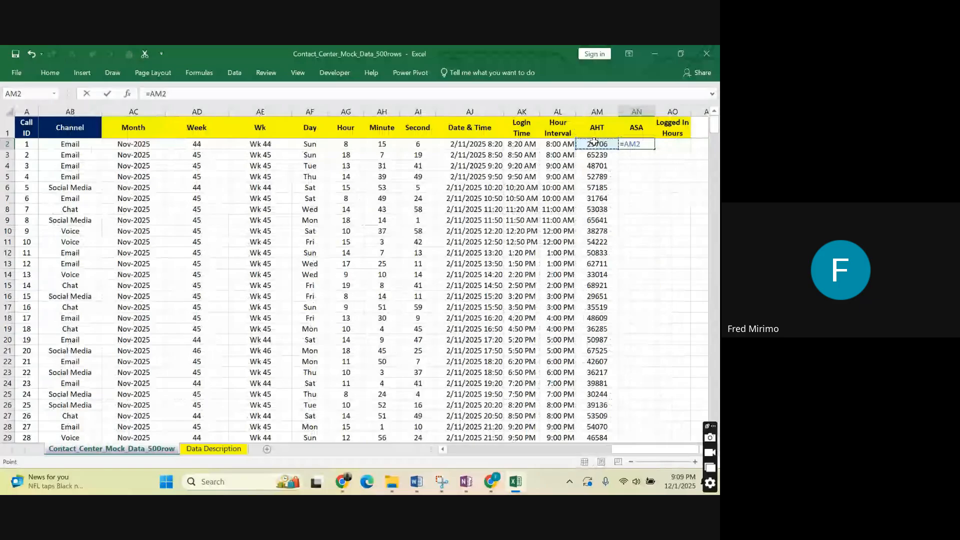
{"action": "type", "text": "/("}
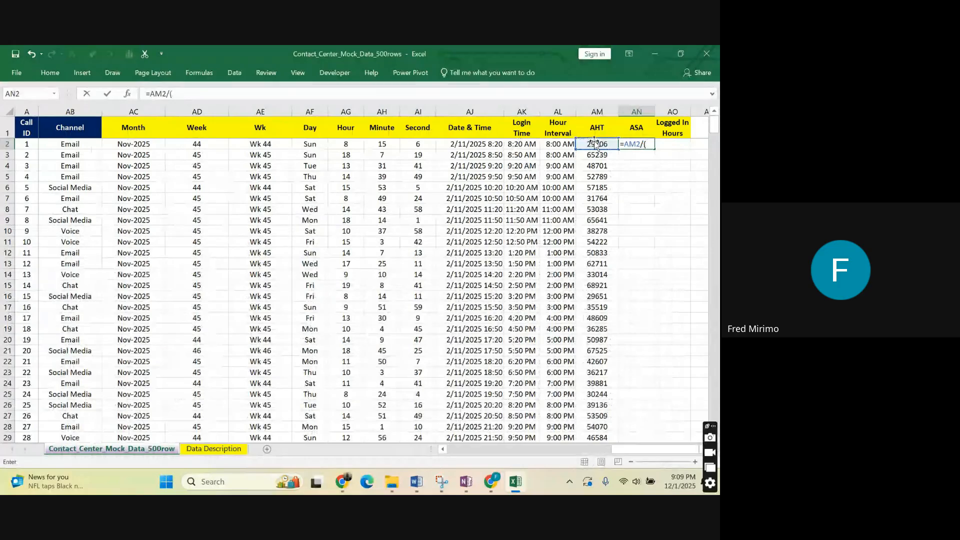
{"action": "type", "text": "24"}
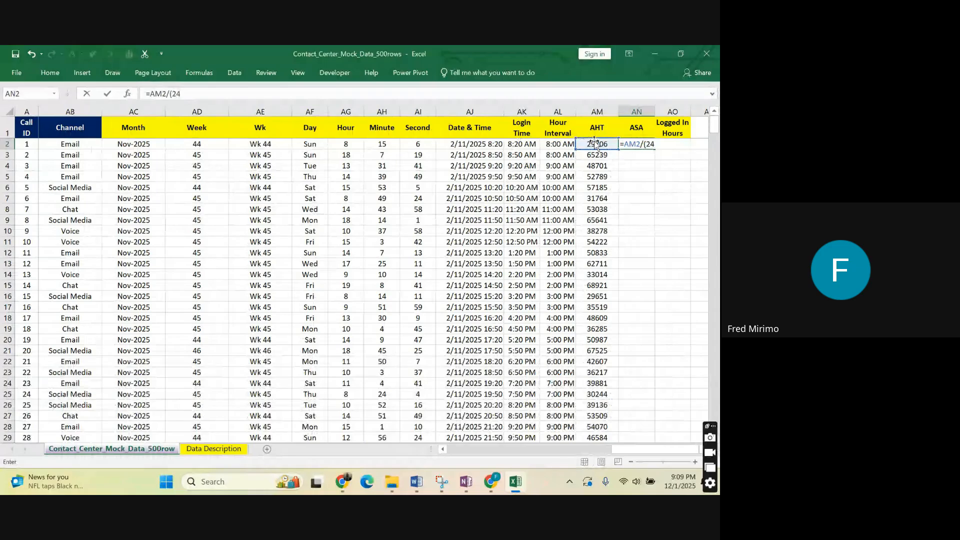
{"action": "type", "text": "*3"}
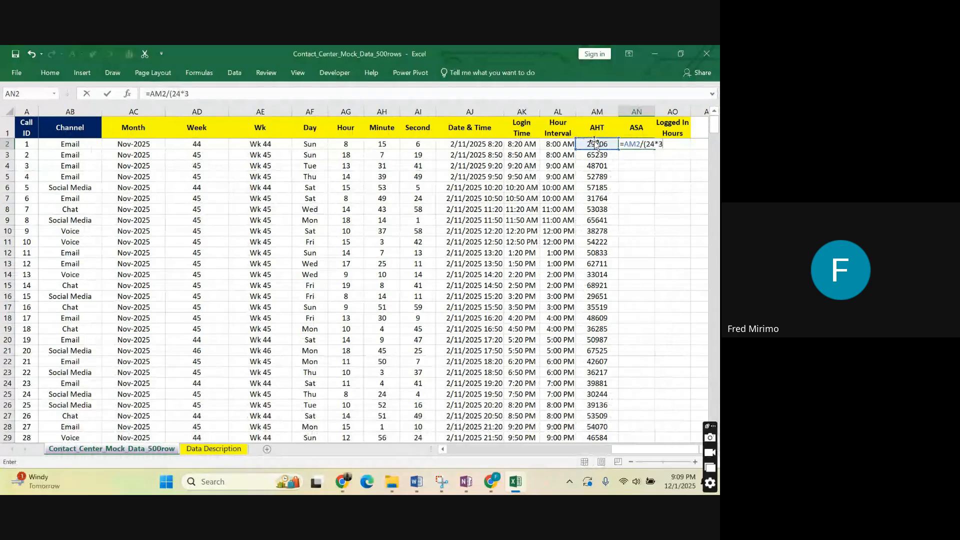
{"action": "type", "text": "600)"}
{"action": "key", "text": "Return"}
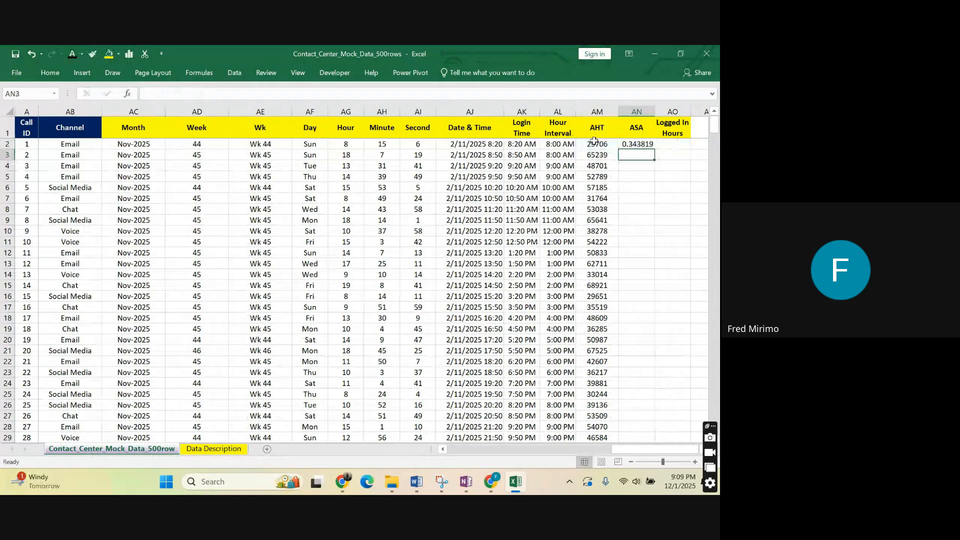
Format the ASA value in AN2 with the custom number format h:mm:ss.
{"action": "left_click", "coordinate": [640, 145]}
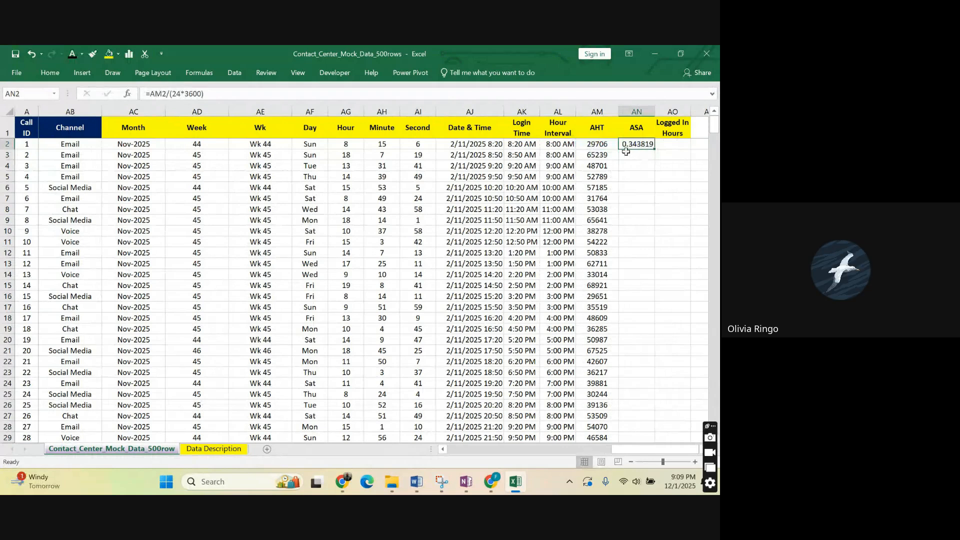
{"action": "left_click", "coordinate": [639, 128]}
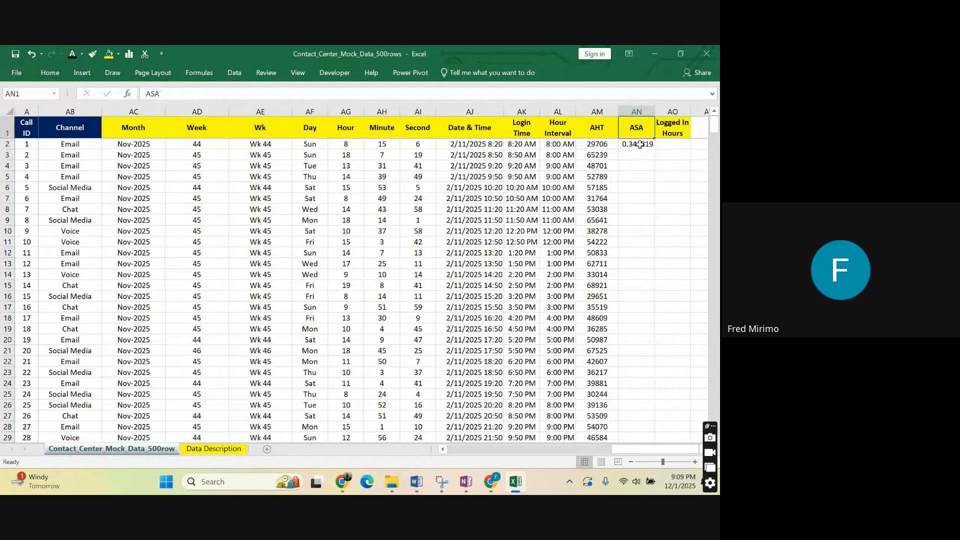
{"action": "left_click", "coordinate": [640, 144]}
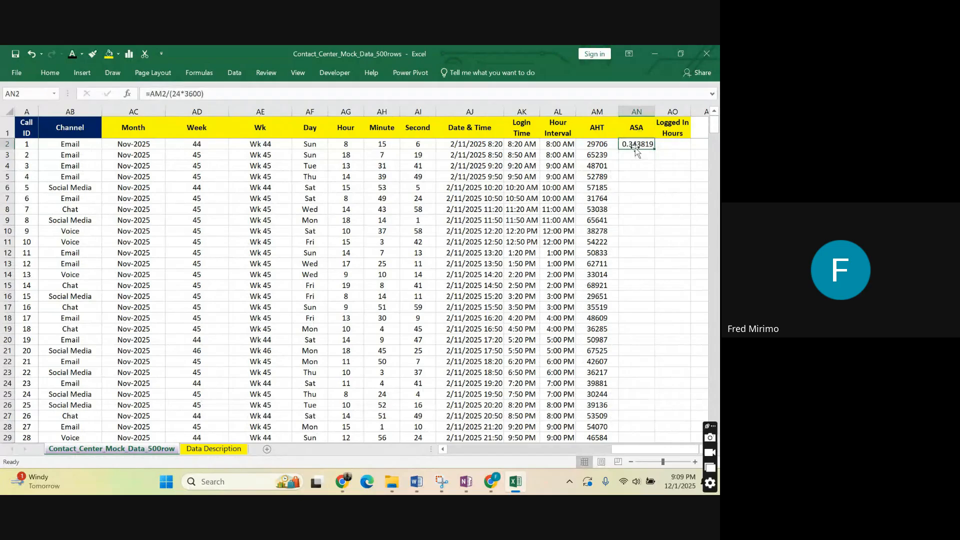
{"action": "left_click", "coordinate": [50, 73]}
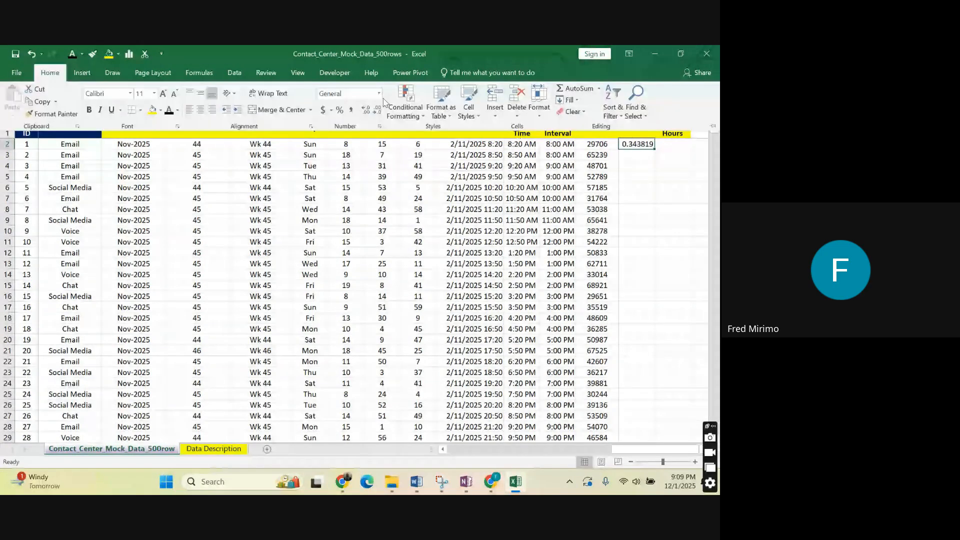
{"action": "left_click", "coordinate": [379, 94]}
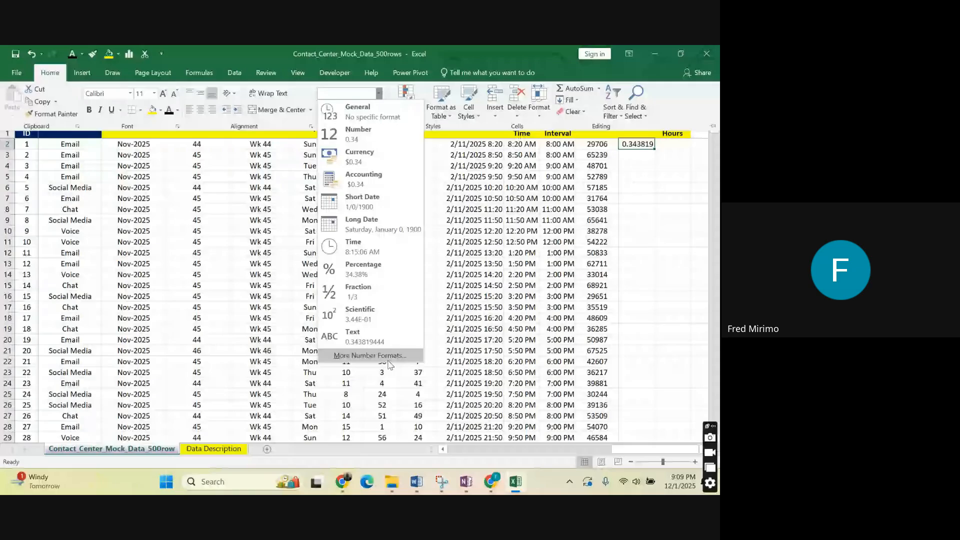
{"action": "left_click", "coordinate": [370, 356]}
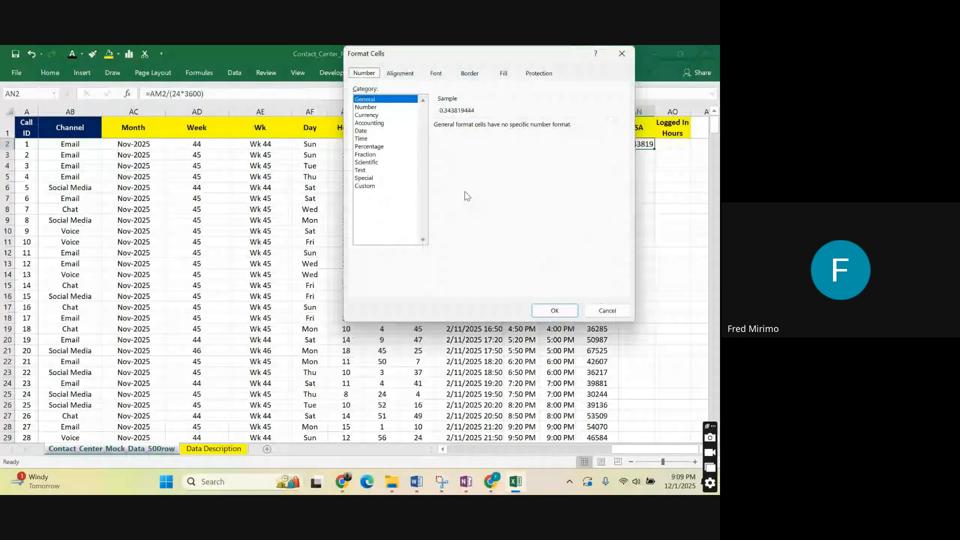
{"action": "left_click", "coordinate": [365, 186]}
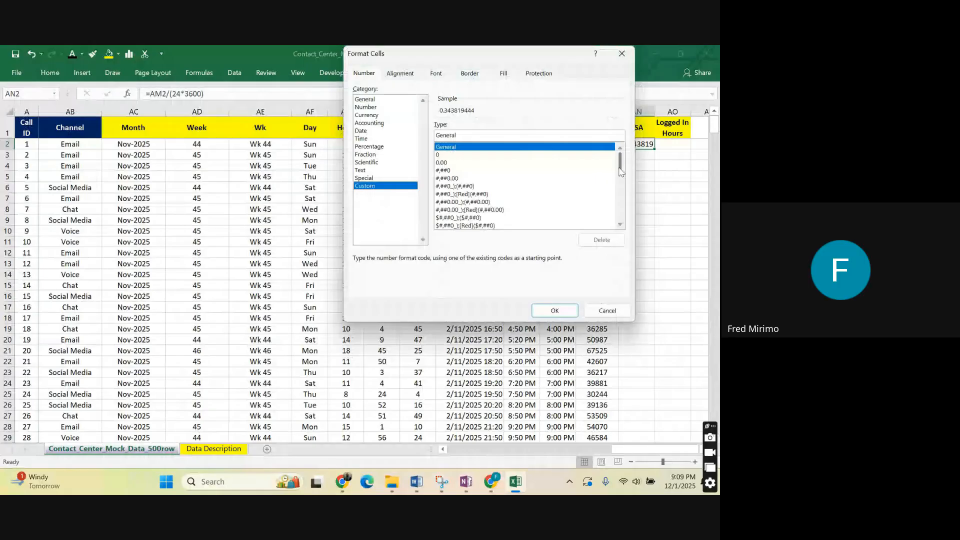
{"action": "left_click_drag", "start_coordinate": [620, 171], "coordinate": [620, 202]}
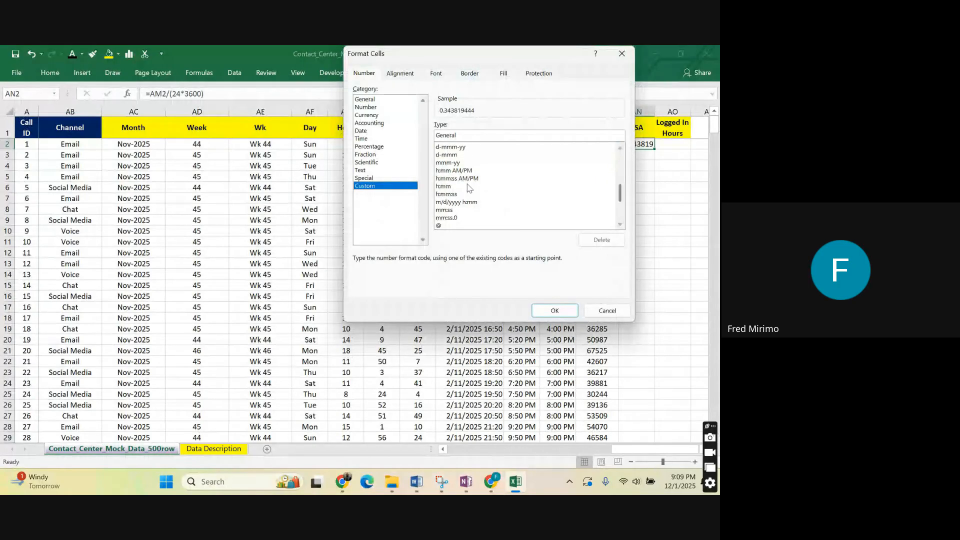
{"action": "left_click", "coordinate": [470, 194]}
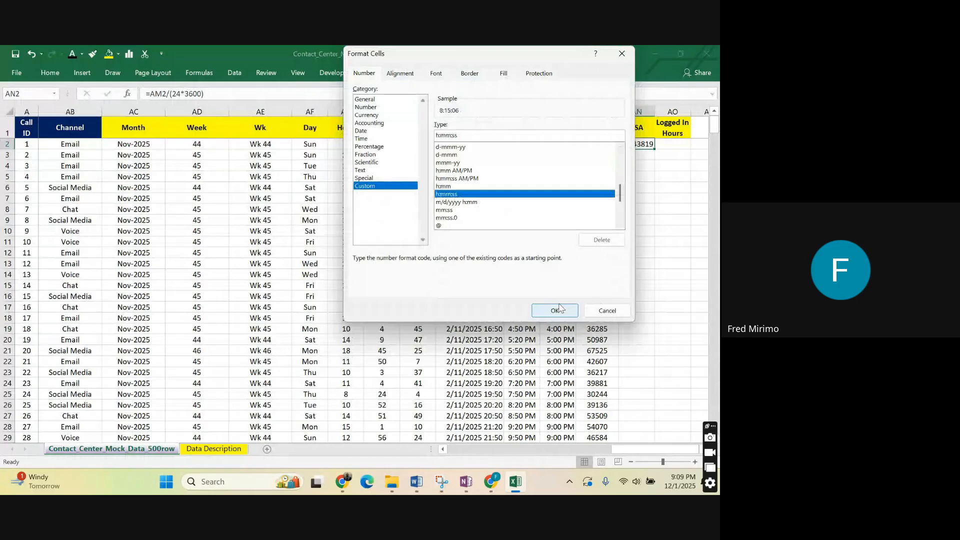
{"action": "left_click", "coordinate": [555, 310]}
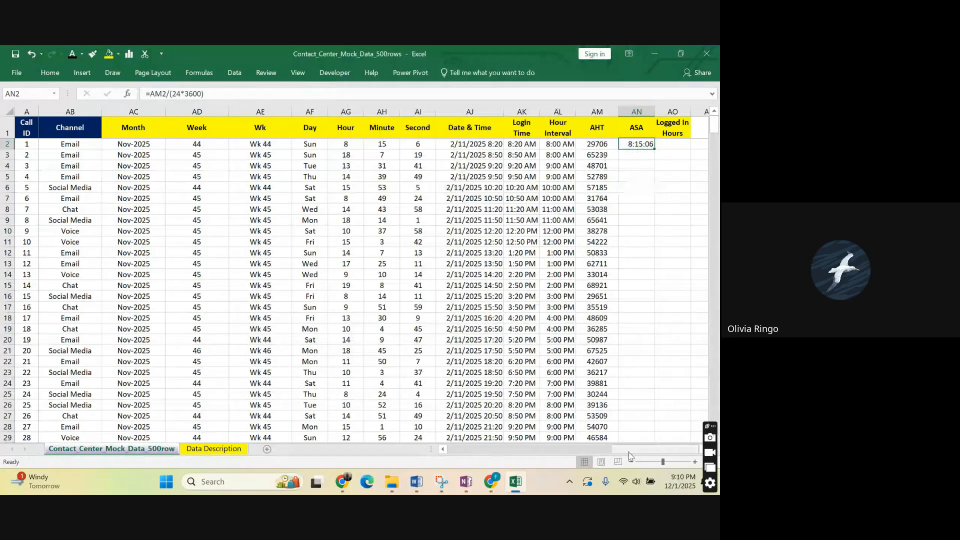
Check AN2 against the source time in C2 and fill its formula down the ASA column through all the data rows.
{"action": "left_click_drag", "start_coordinate": [630, 456], "coordinate": [381, 443]}
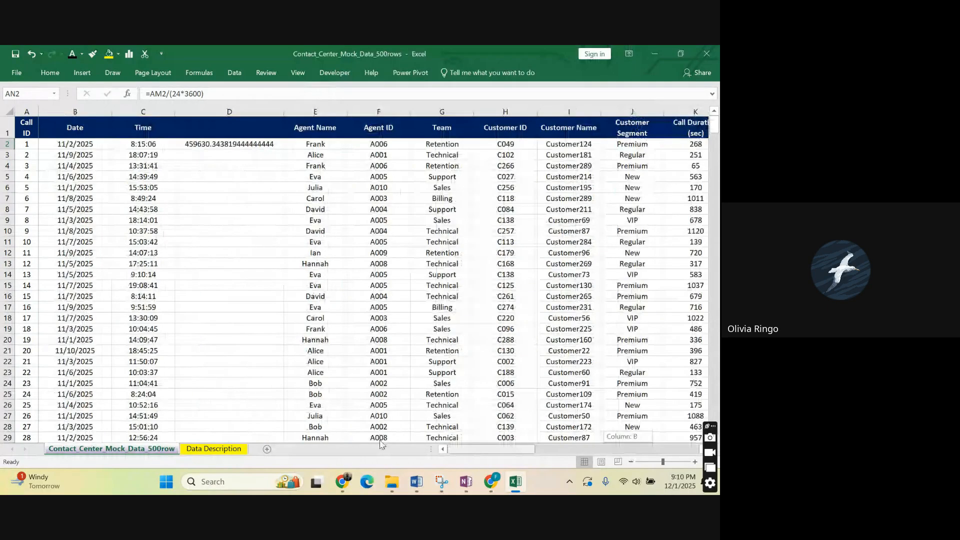
{"action": "left_click_drag", "start_coordinate": [382, 444], "coordinate": [667, 439]}
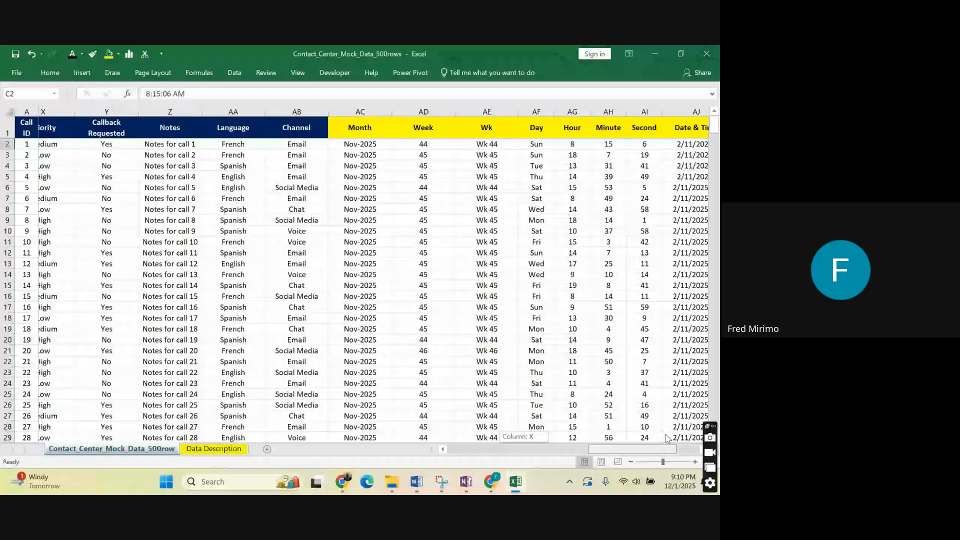
{"action": "left_click_drag", "start_coordinate": [668, 439], "coordinate": [691, 438]}
{"action": "left_click", "coordinate": [650, 145]}
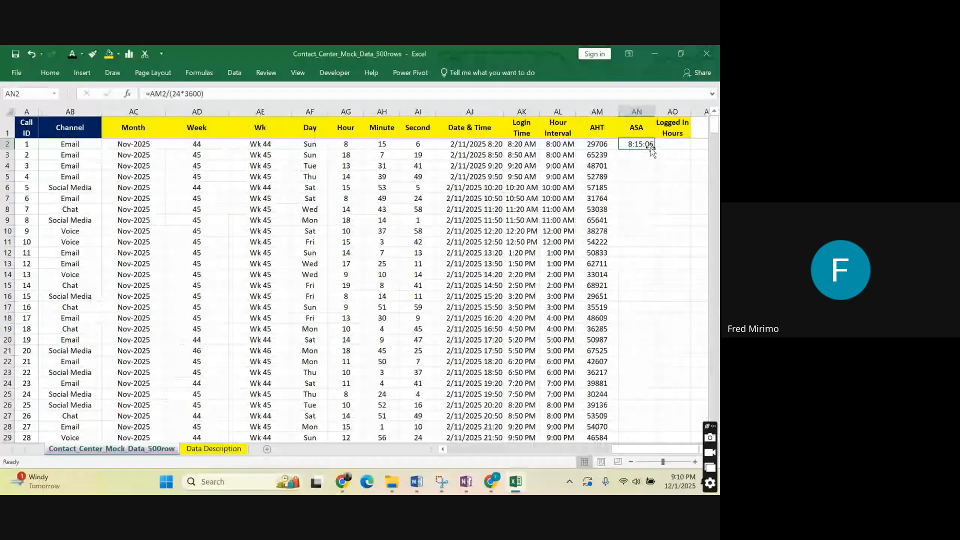
{"action": "double_click", "coordinate": [654, 149]}
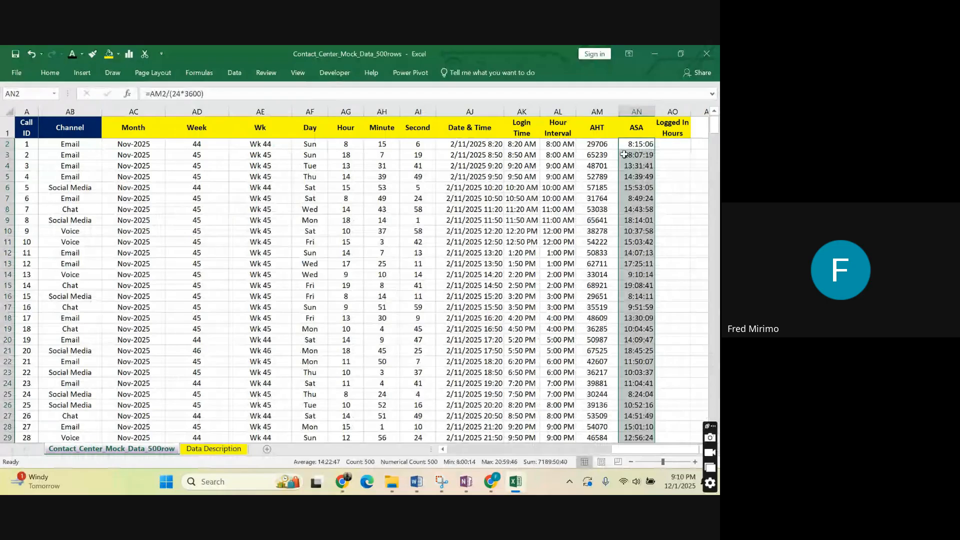
Examine the ASA formulas in AN2 and AN3, focusing on the (24*3600) divisor applied to the AHT seconds.
{"action": "left_click", "coordinate": [635, 146]}
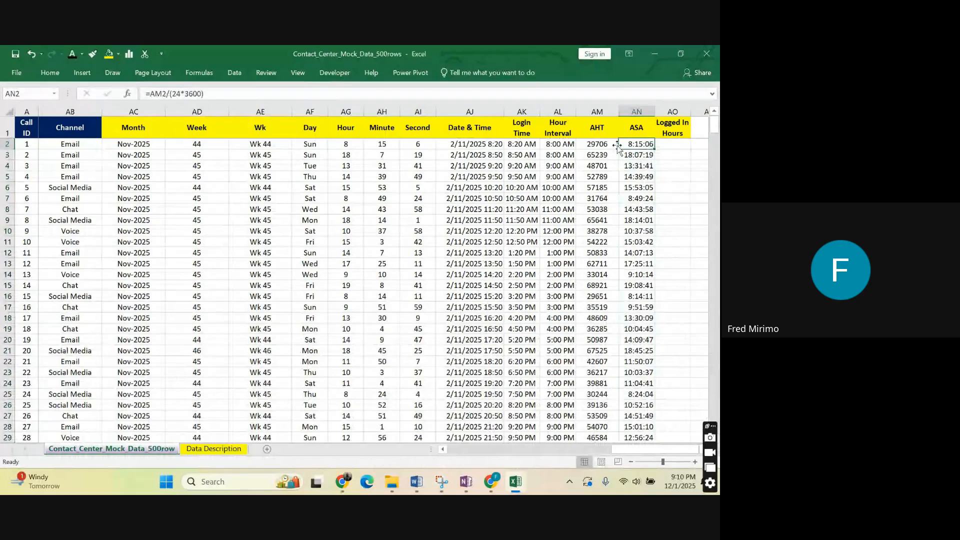
{"action": "key", "text": "Left"}
{"action": "left_click", "coordinate": [645, 144]}
{"action": "left_click", "coordinate": [637, 127]}
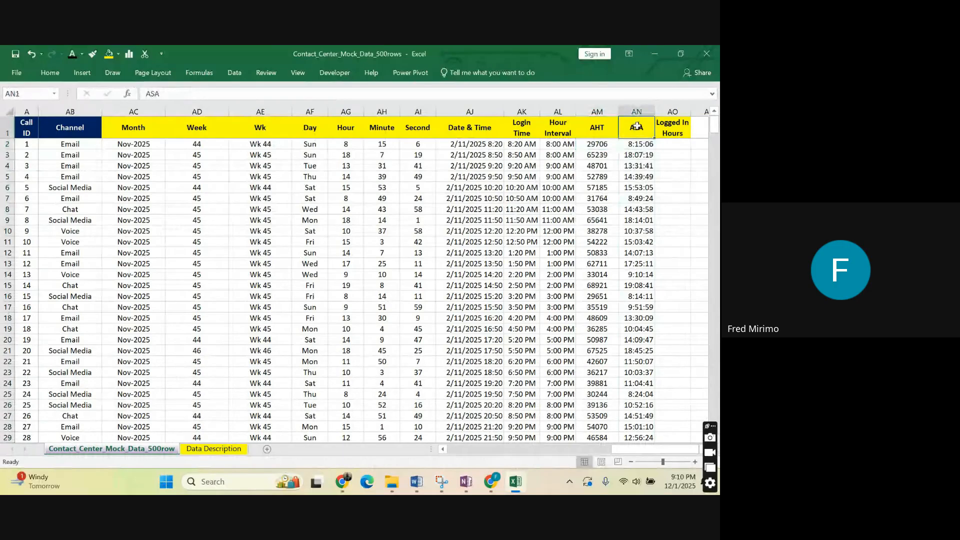
{"action": "left_click", "coordinate": [637, 155]}
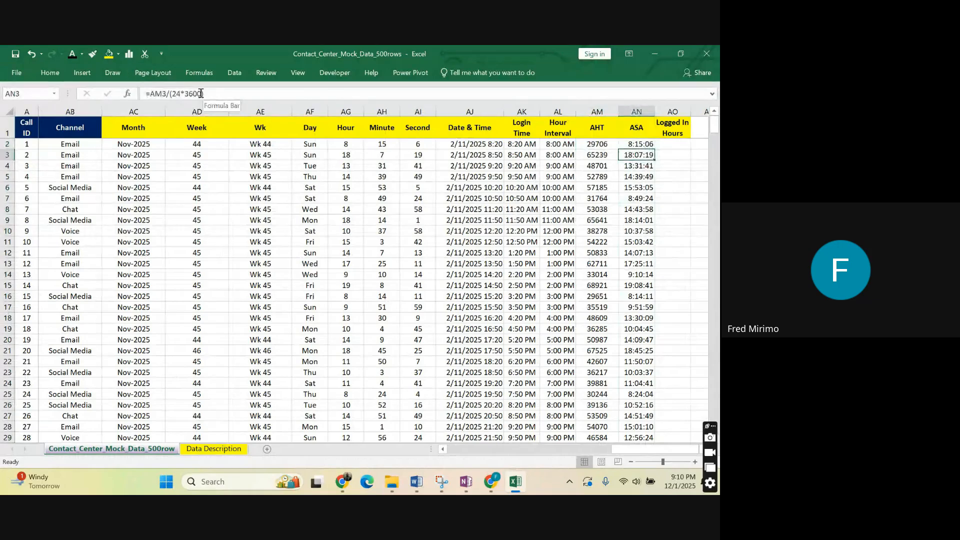
{"action": "left_click_drag", "start_coordinate": [203, 94], "coordinate": [171, 93]}
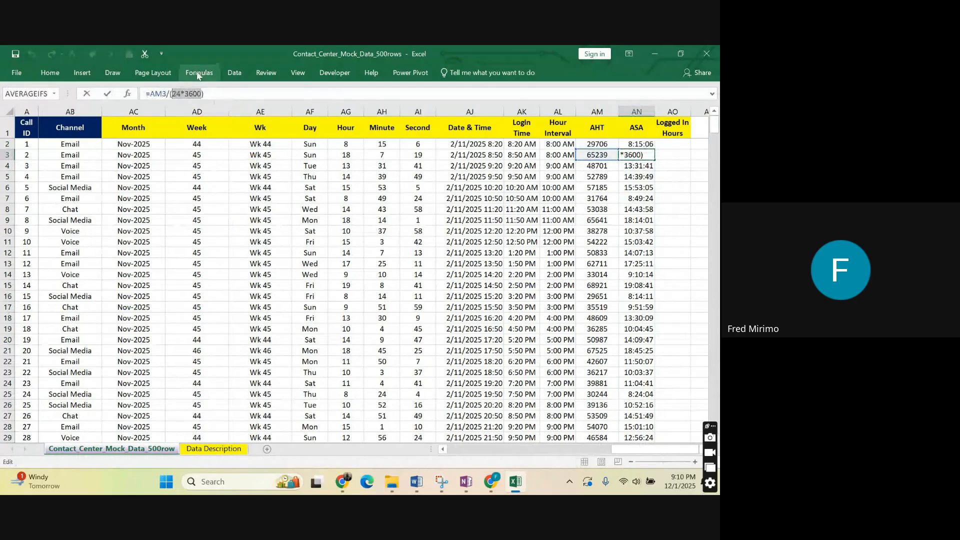
{"action": "left_click", "coordinate": [209, 94]}
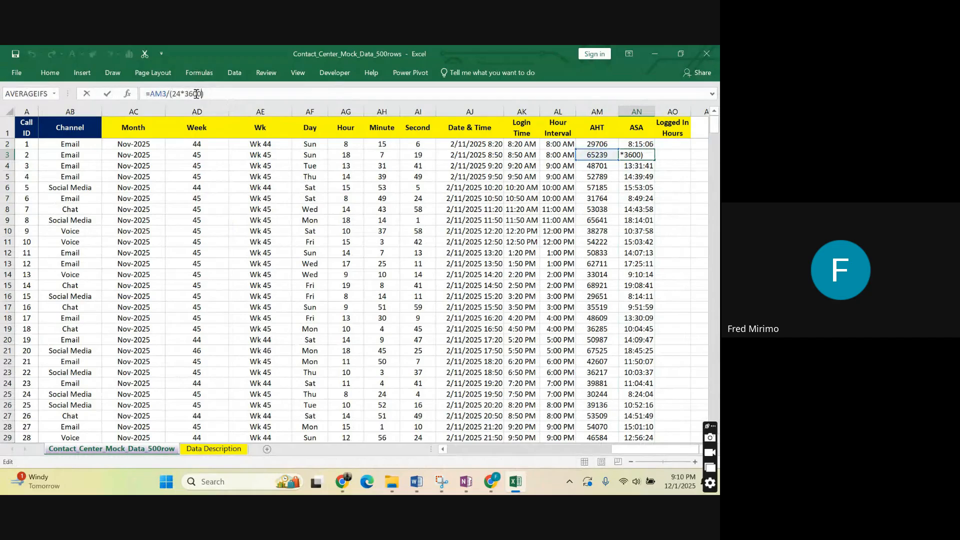
{"action": "left_click_drag", "start_coordinate": [208, 93], "coordinate": [175, 94]}
{"action": "left_click", "coordinate": [218, 92]}
{"action": "key", "text": "Return"}
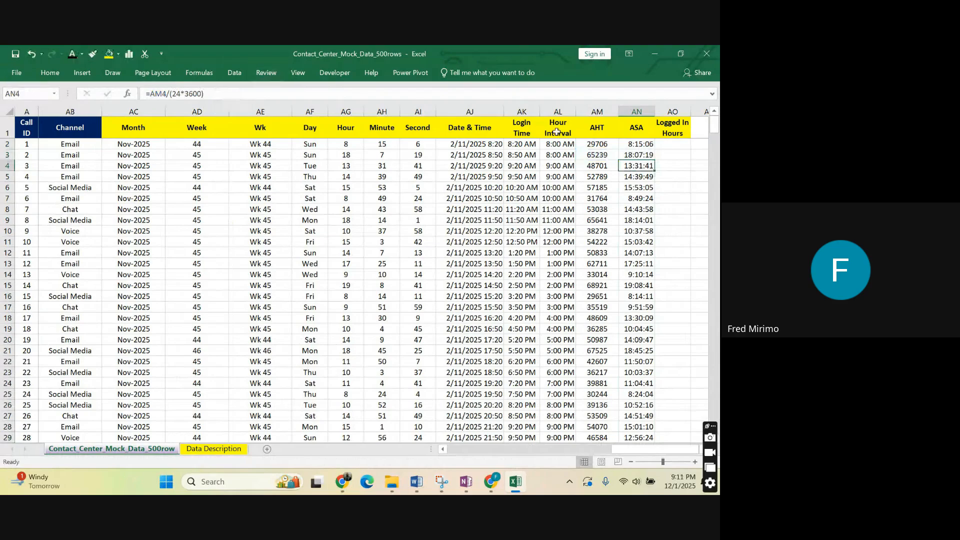
Compare the first ASA times in column AN with the AHT seconds in column AM and the source values in Time column C.
{"action": "left_click", "coordinate": [641, 145]}
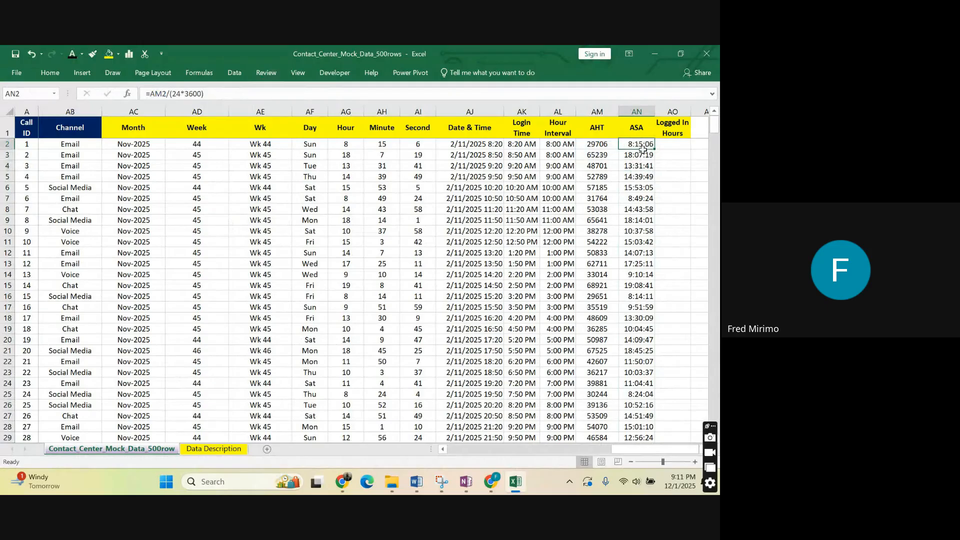
{"action": "key", "text": "shift+Down"}
{"action": "key", "text": "shift+Down"}
{"action": "key", "text": "shift+Down"}
{"action": "key", "text": "shift+Down"}
{"action": "key", "text": "shift+Down"}
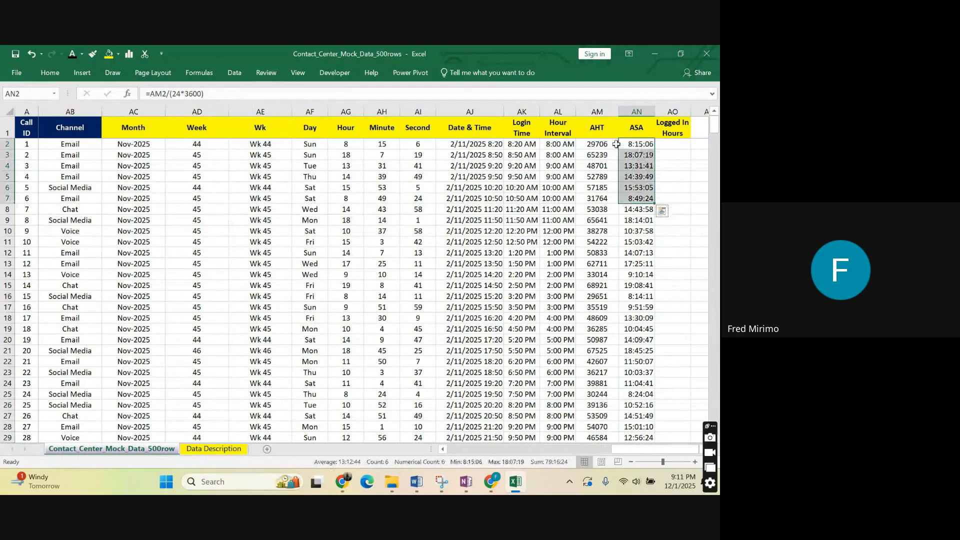
{"action": "left_click_drag", "start_coordinate": [616, 144], "coordinate": [595, 199]}
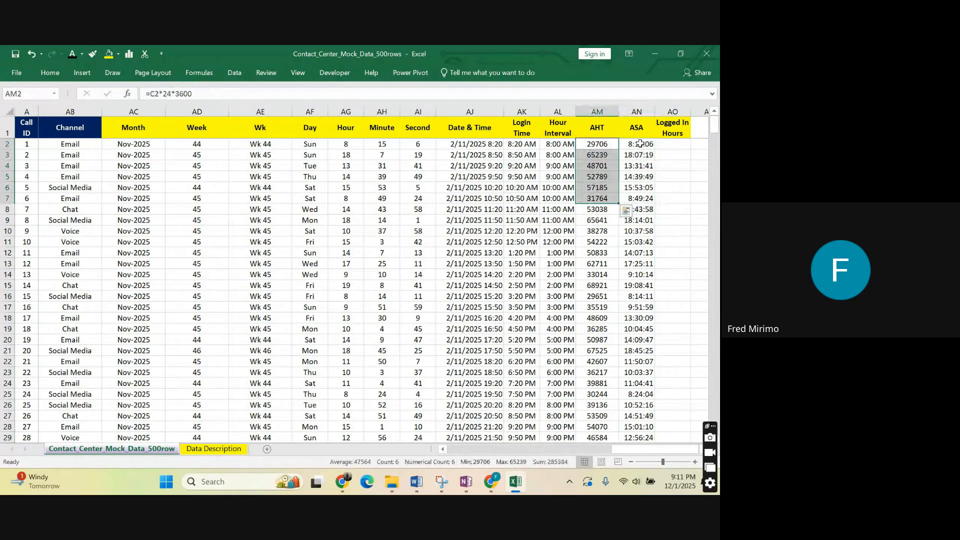
{"action": "left_click", "coordinate": [636, 166]}
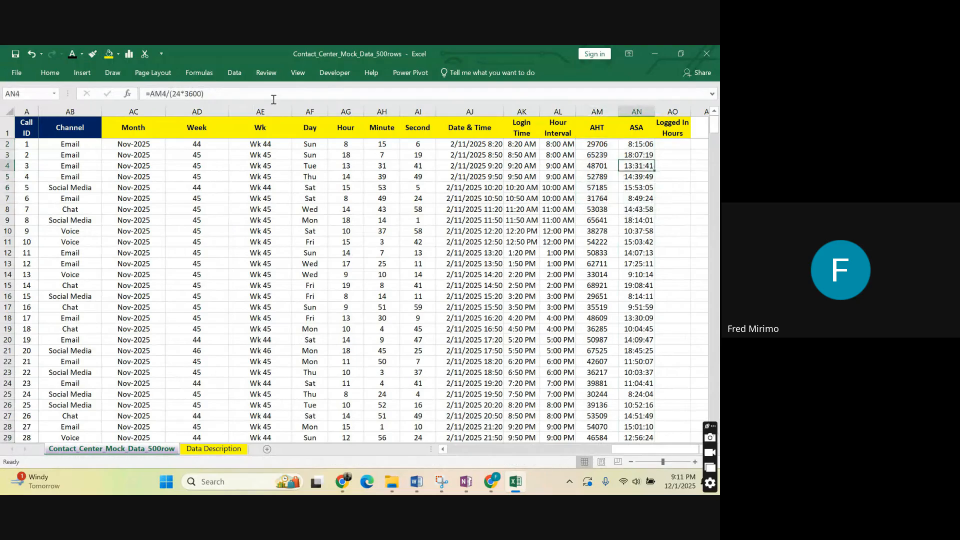
{"action": "left_click_drag", "start_coordinate": [621, 450], "coordinate": [544, 450]}
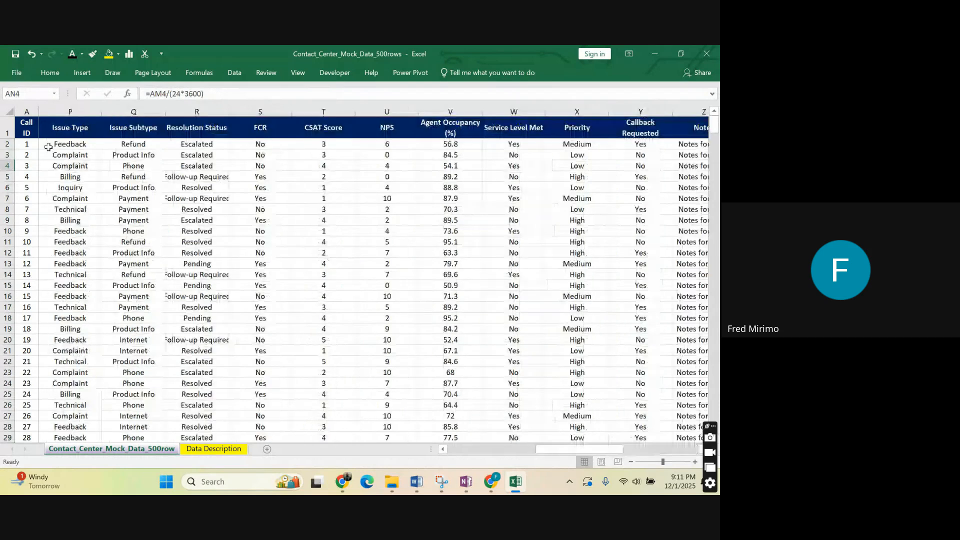
{"action": "left_click", "coordinate": [260, 177]}
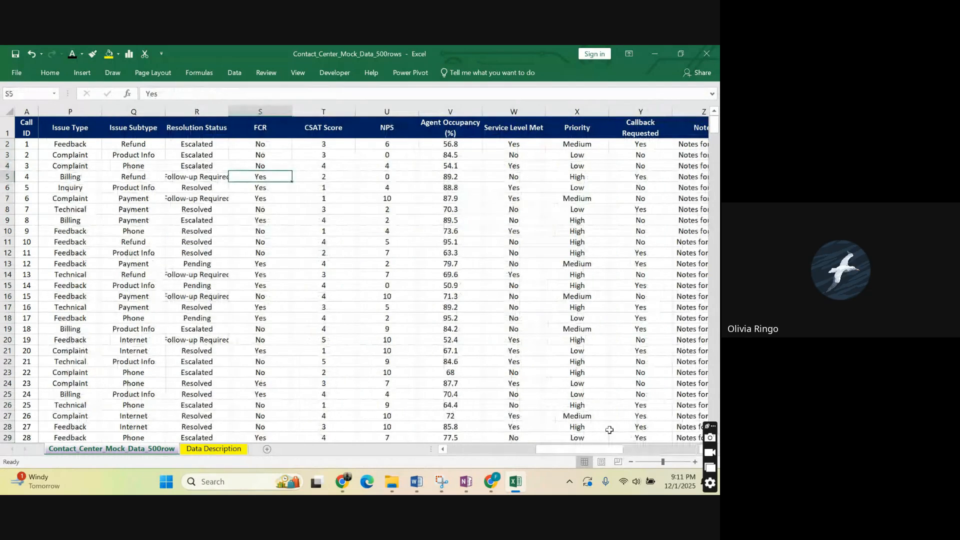
{"action": "left_click_drag", "start_coordinate": [608, 449], "coordinate": [485, 436]}
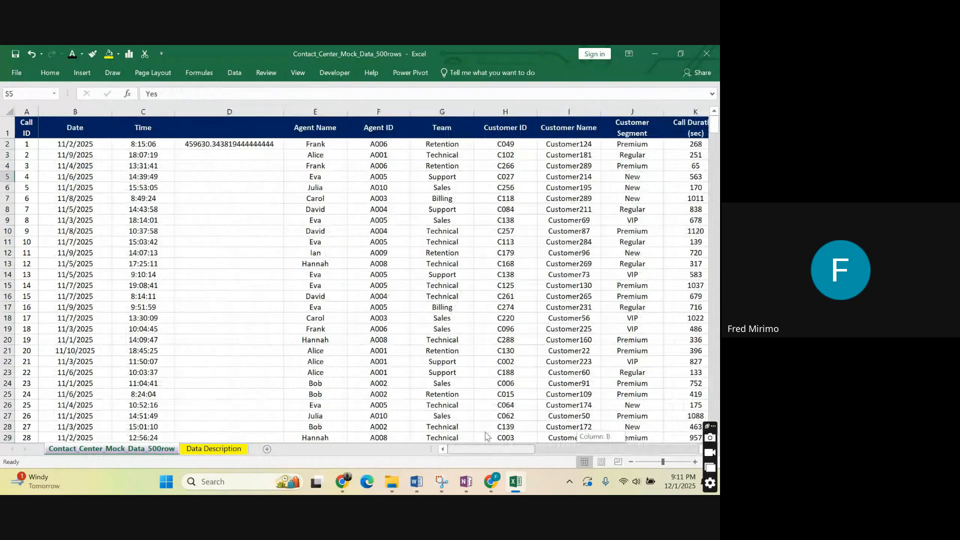
Delete helper column D between Time and Agent Name, which joins the date and time with =B2&C2.
{"action": "left_click", "coordinate": [245, 176]}
{"action": "left_click", "coordinate": [249, 157]}
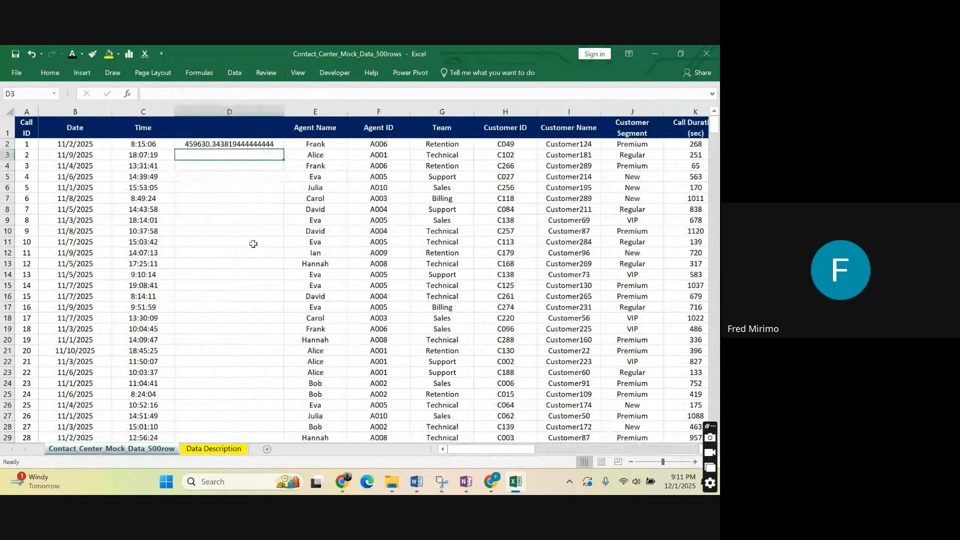
{"action": "left_click", "coordinate": [223, 144]}
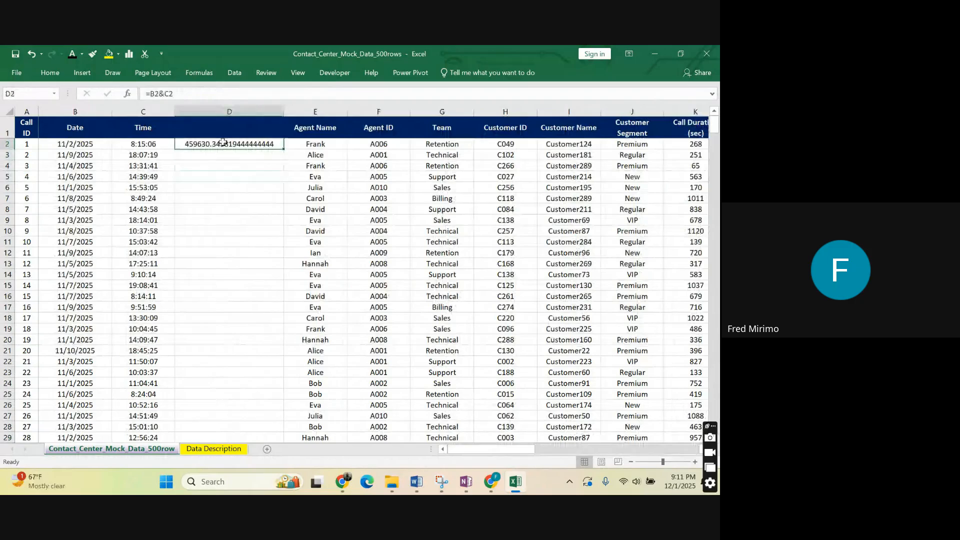
{"action": "left_click", "coordinate": [228, 108]}
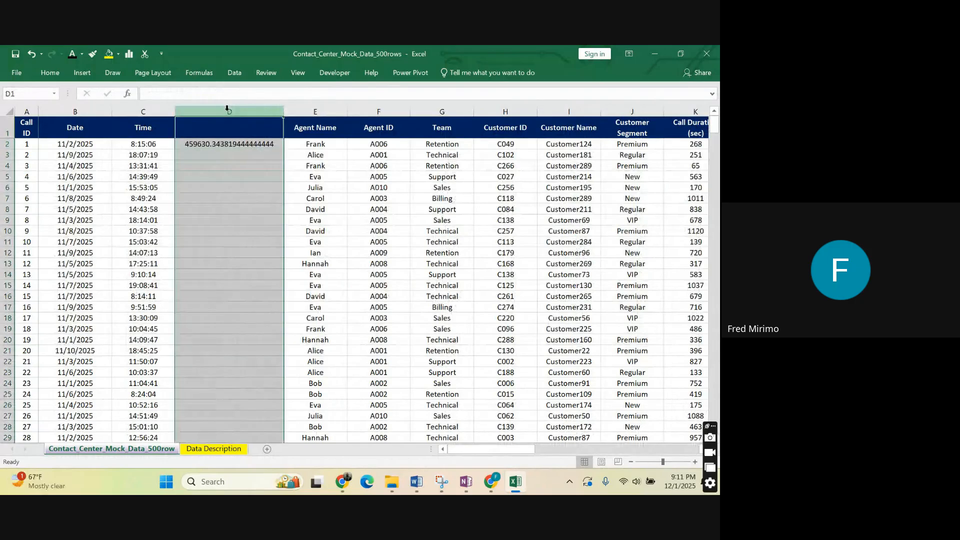
{"action": "right_click", "coordinate": [228, 108]}
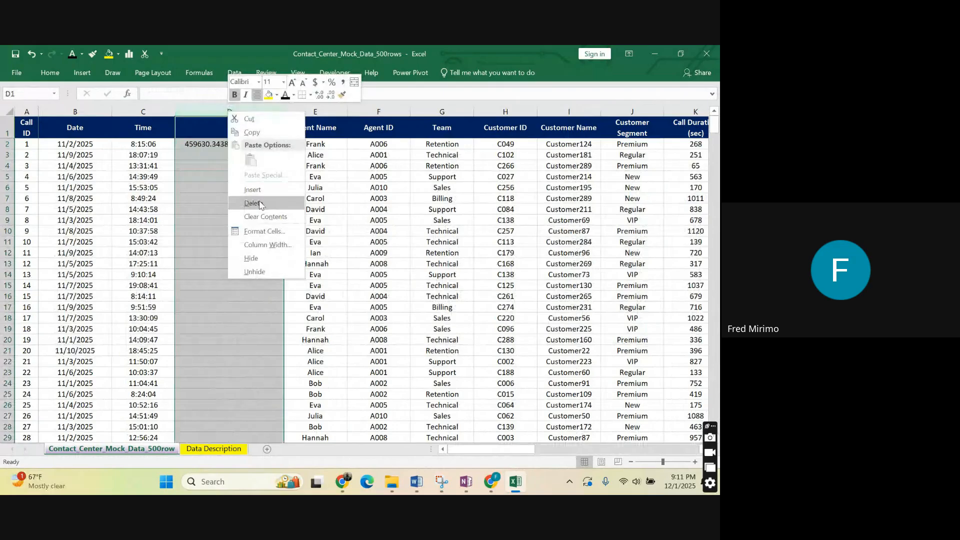
{"action": "left_click", "coordinate": [252, 203]}
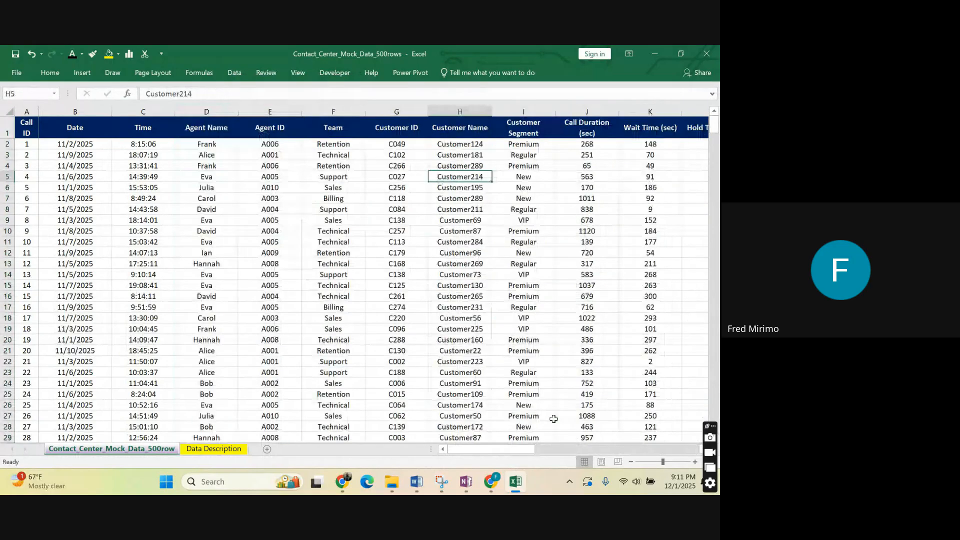
Review the added date and time columns, highlighting their headers from Month in AB1 through ASA in AM1.
{"action": "left_click_drag", "start_coordinate": [524, 449], "coordinate": [692, 440]}
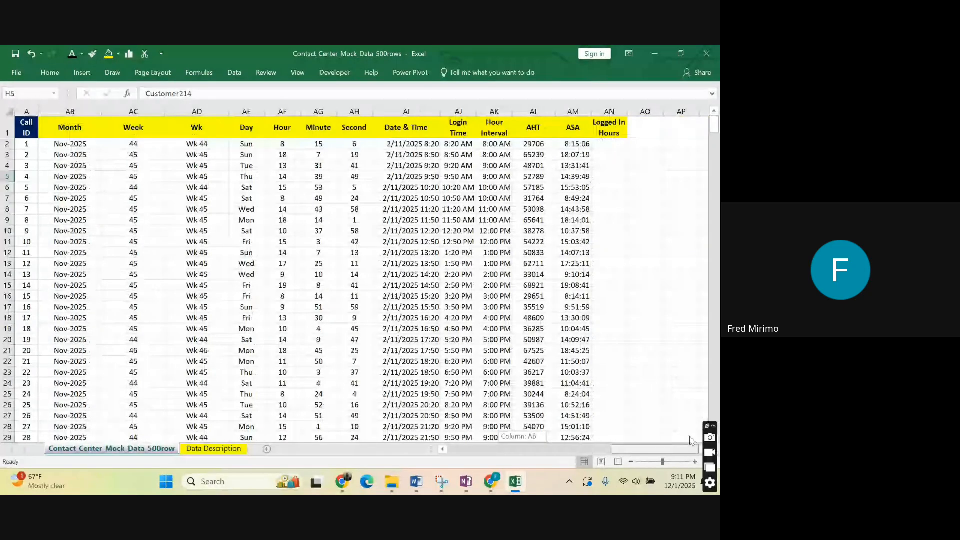
{"action": "left_click_drag", "start_coordinate": [494, 253], "coordinate": [494, 242]}
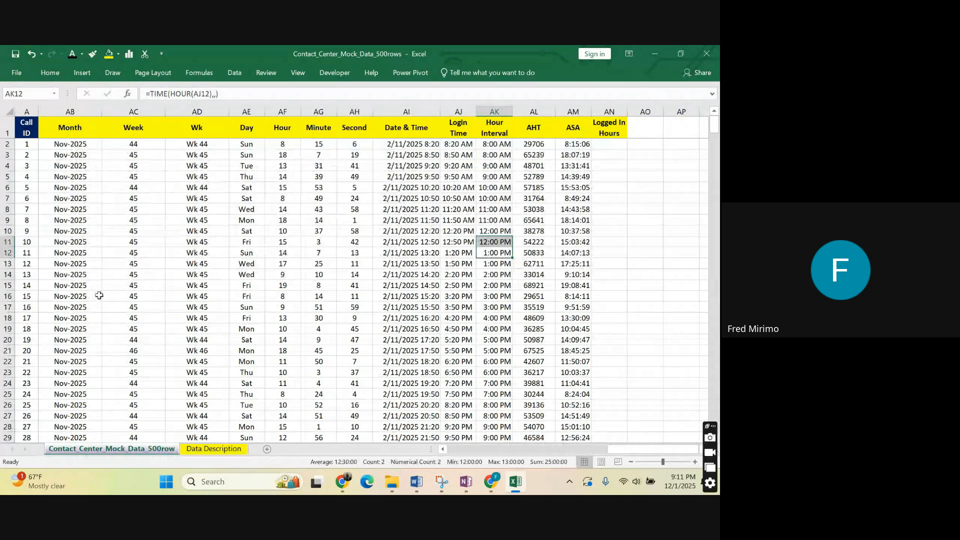
{"action": "left_click_drag", "start_coordinate": [70, 128], "coordinate": [615, 72]}
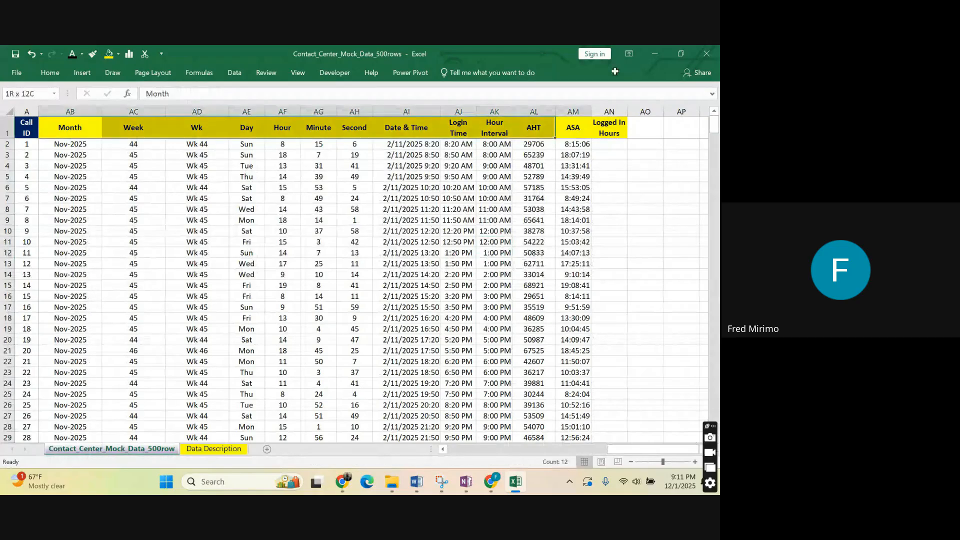
{"action": "left_click_drag", "start_coordinate": [615, 71], "coordinate": [579, 119]}
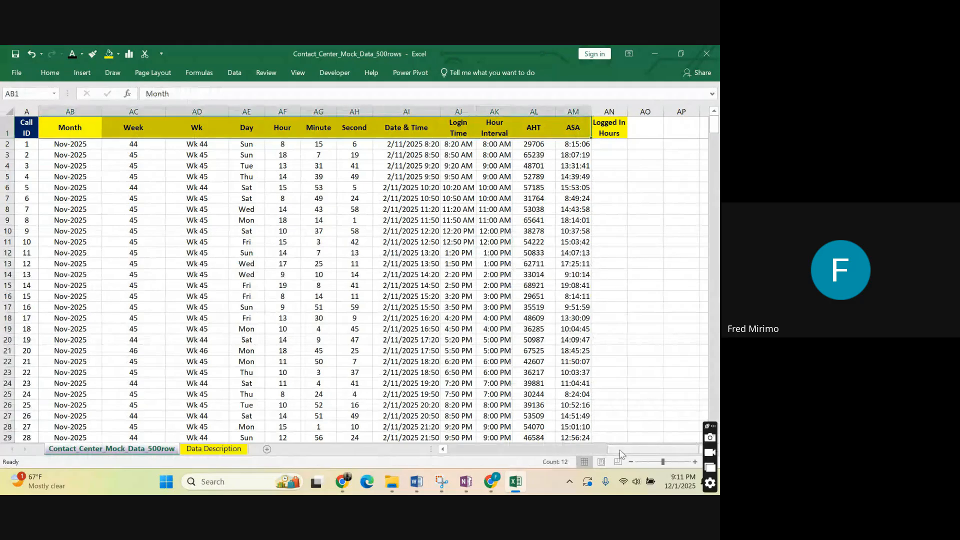
{"action": "left_click_drag", "start_coordinate": [619, 454], "coordinate": [673, 441]}
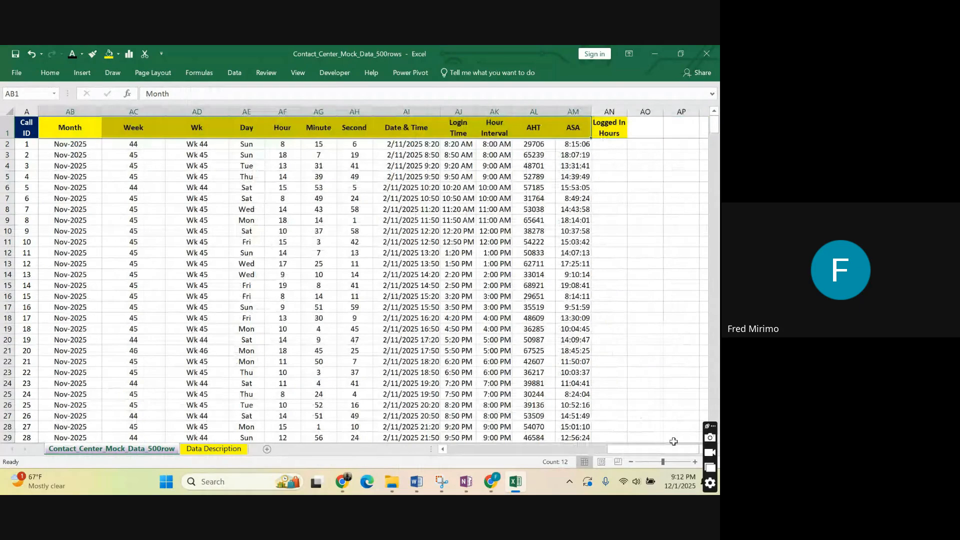
Check the Date & Time value in AI4 and the Login Time formula in AJ2, and highlight the headers from ASA back to Month.
{"action": "left_click", "coordinate": [609, 263]}
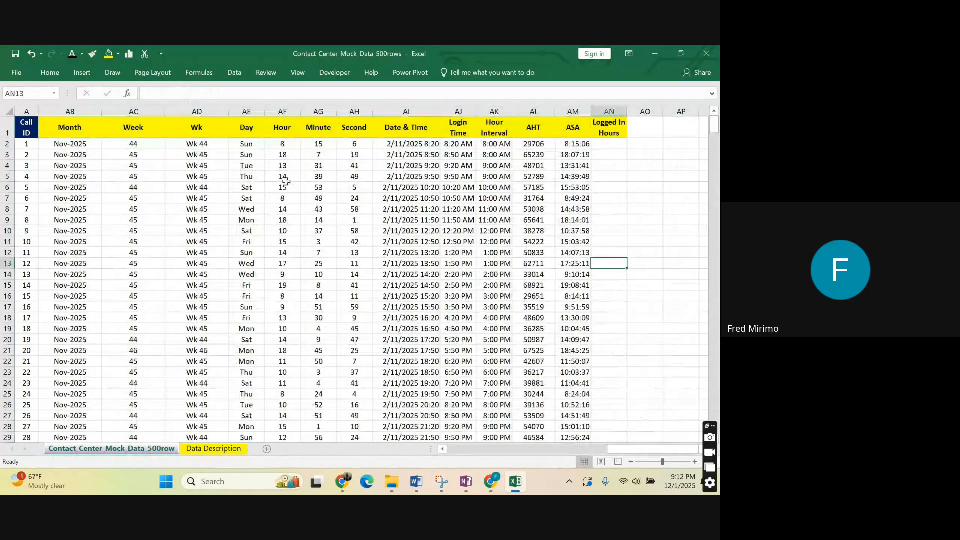
{"action": "left_click", "coordinate": [400, 165]}
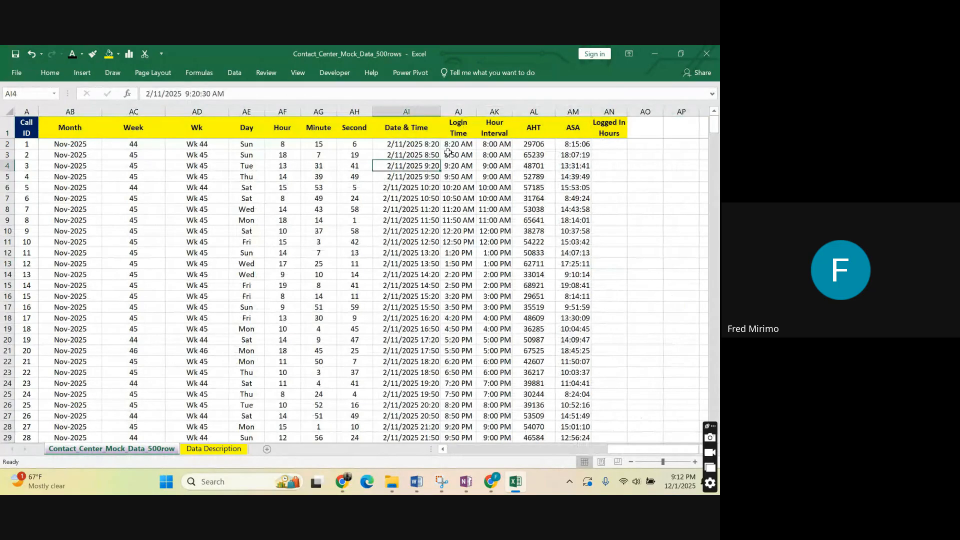
{"action": "left_click", "coordinate": [449, 145]}
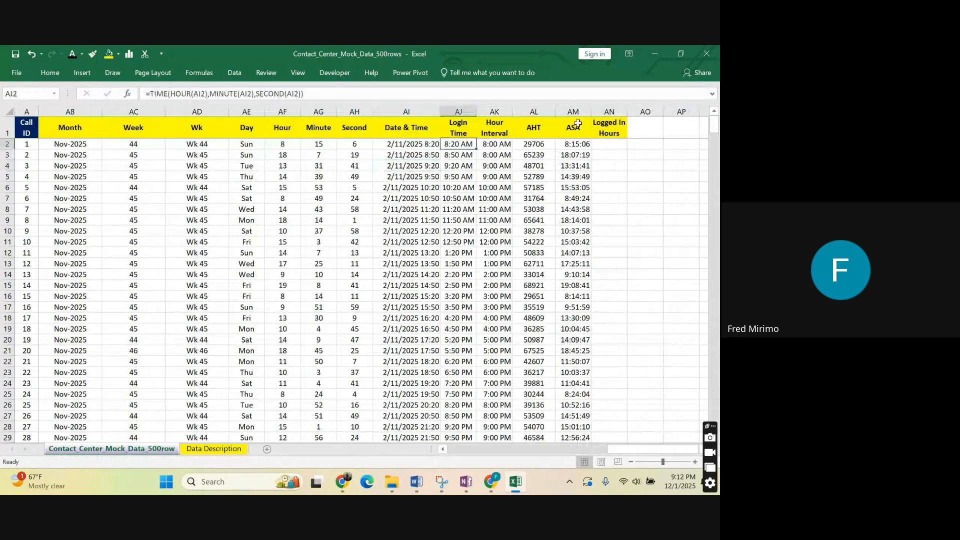
{"action": "left_click_drag", "start_coordinate": [577, 123], "coordinate": [94, 136]}
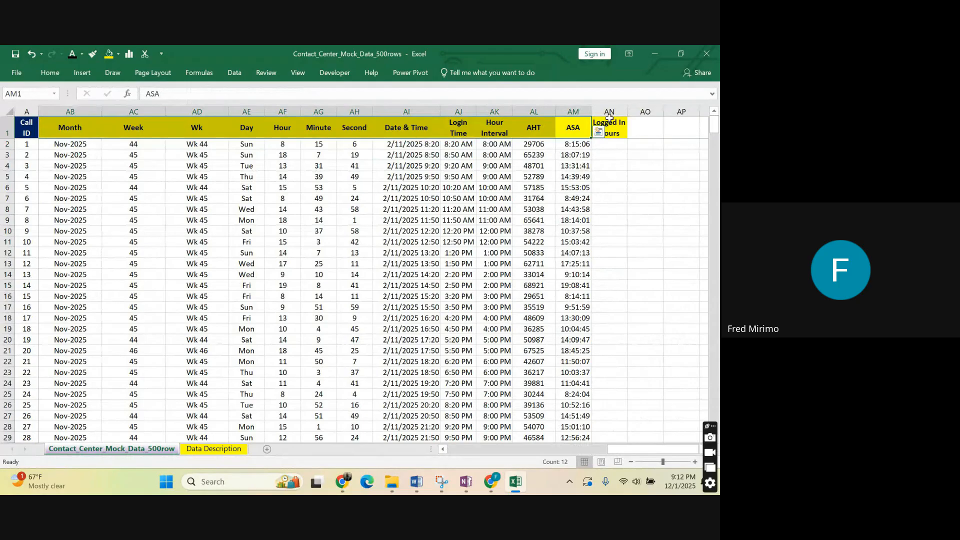
{"action": "left_click", "coordinate": [574, 131]}
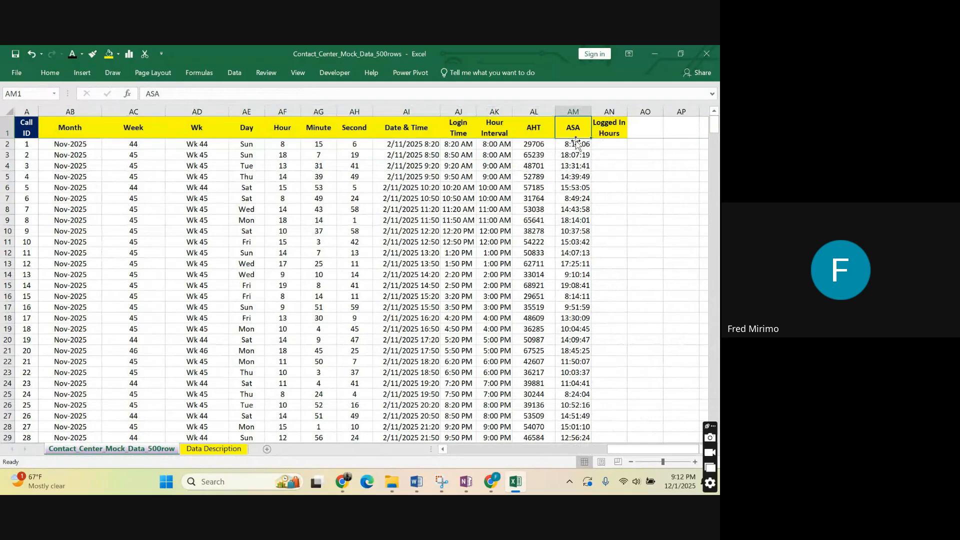
Inspect the Month formula in AB12, view the Data Description sheet, and return to the contact centre data sheet.
{"action": "left_click_drag", "start_coordinate": [619, 449], "coordinate": [584, 452]}
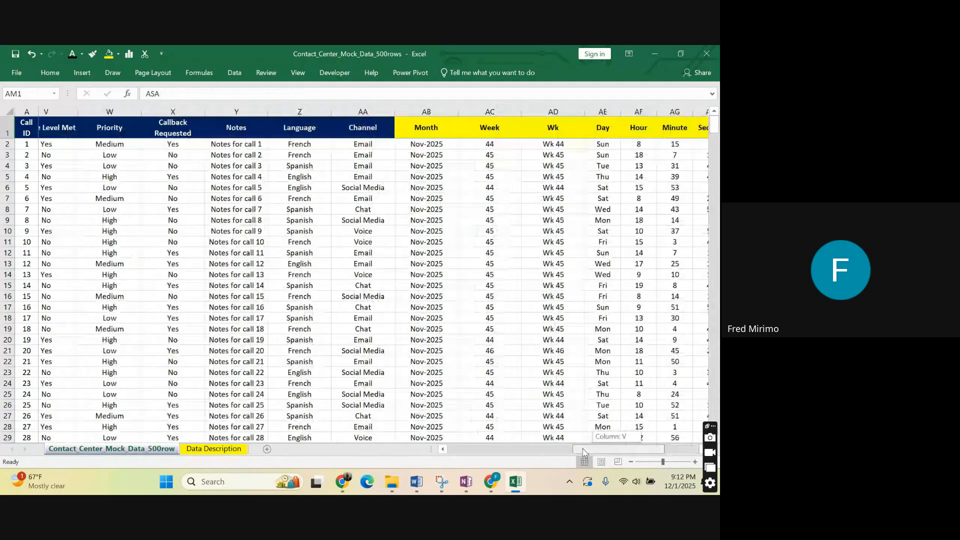
{"action": "left_click_drag", "start_coordinate": [583, 451], "coordinate": [583, 451]}
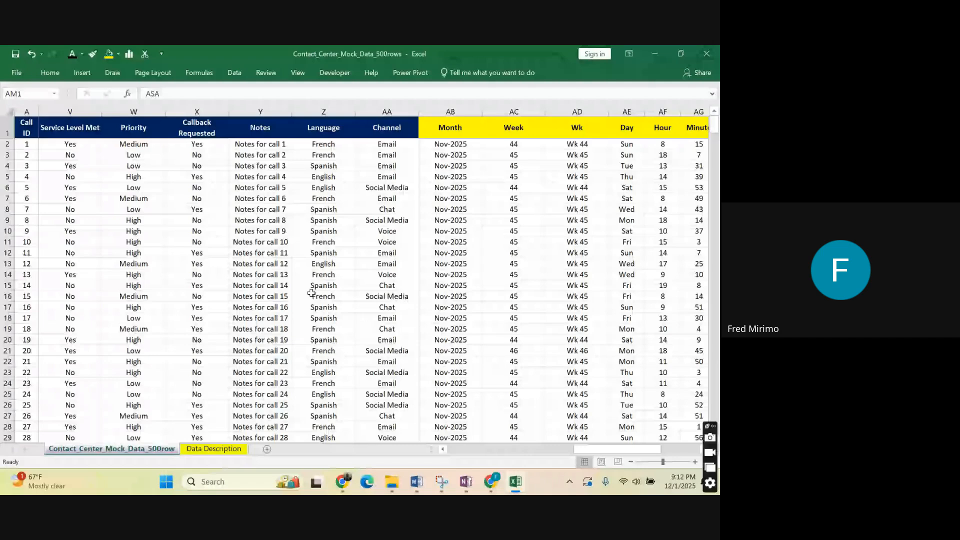
{"action": "left_click", "coordinate": [445, 251]}
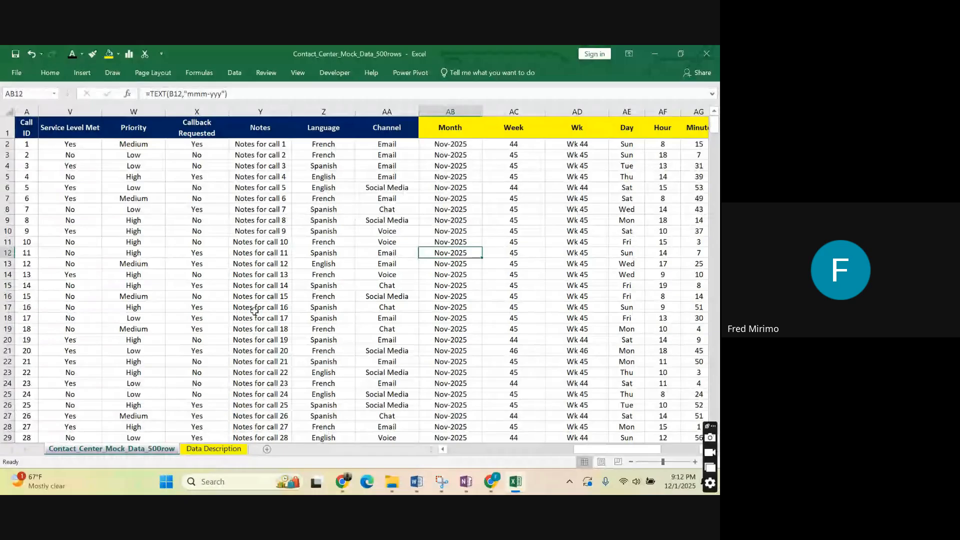
{"action": "left_click", "coordinate": [238, 449]}
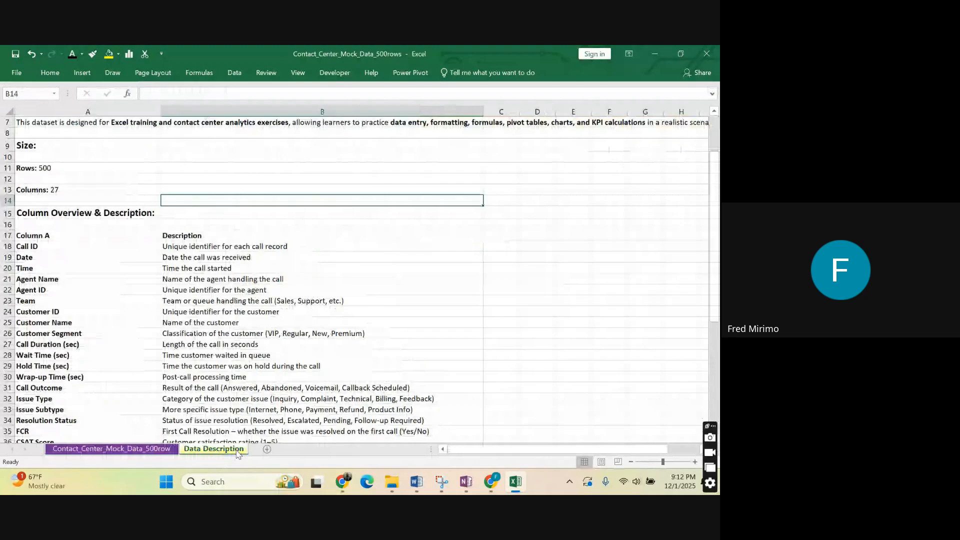
{"action": "left_click", "coordinate": [160, 448]}
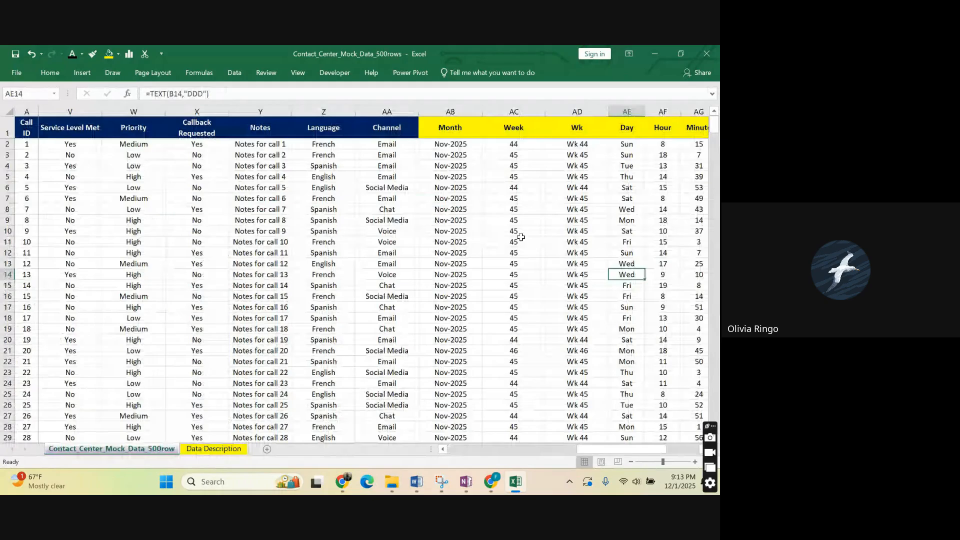
Examine the row 2 formulas in the Wk, Day, Hour, Month and Minute columns and move on to the Date & Time value.
{"action": "left_click", "coordinate": [627, 210]}
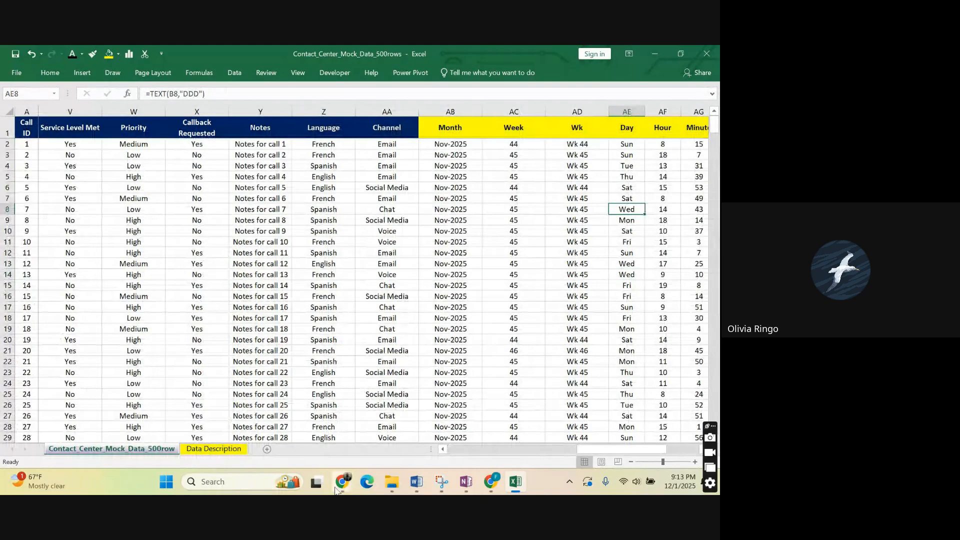
{"action": "left_click", "coordinate": [555, 212]}
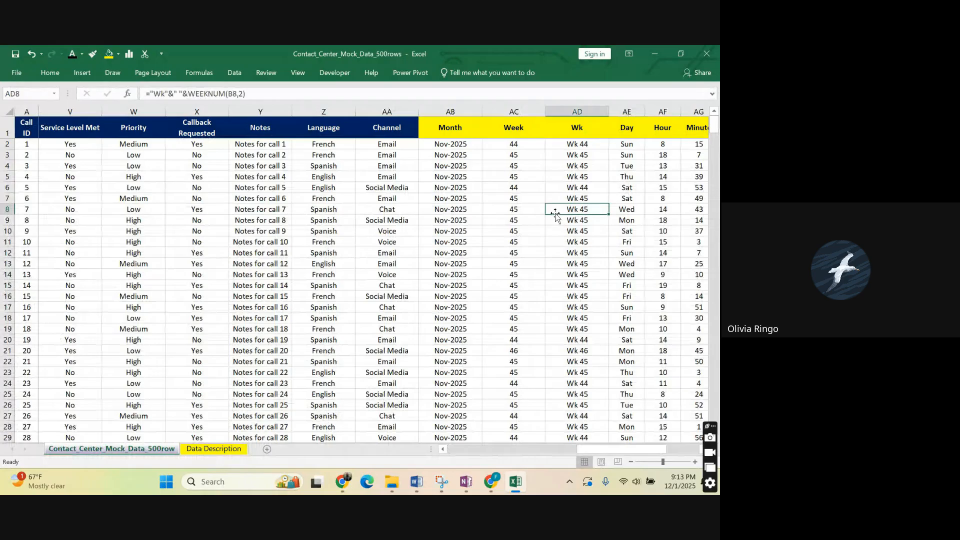
{"action": "left_click", "coordinate": [584, 144]}
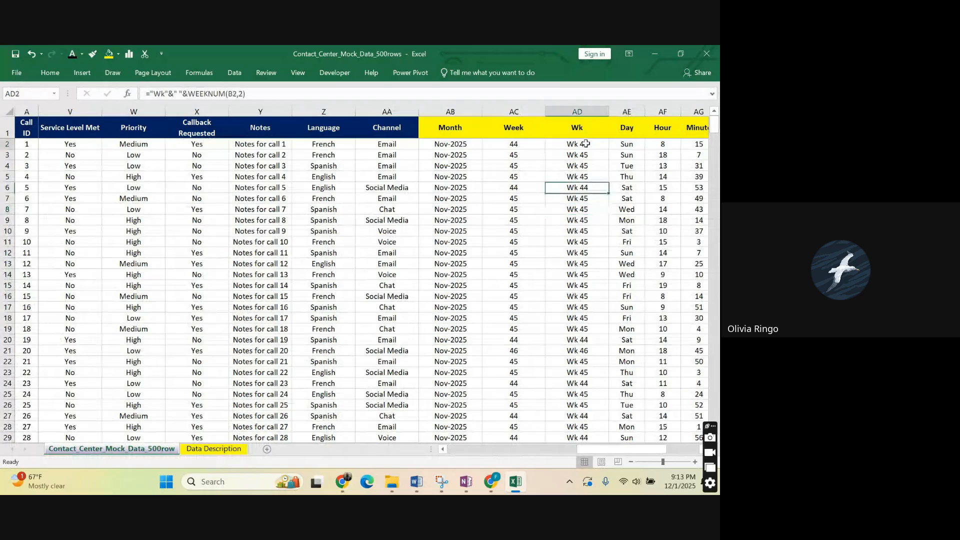
{"action": "left_click", "coordinate": [637, 143]}
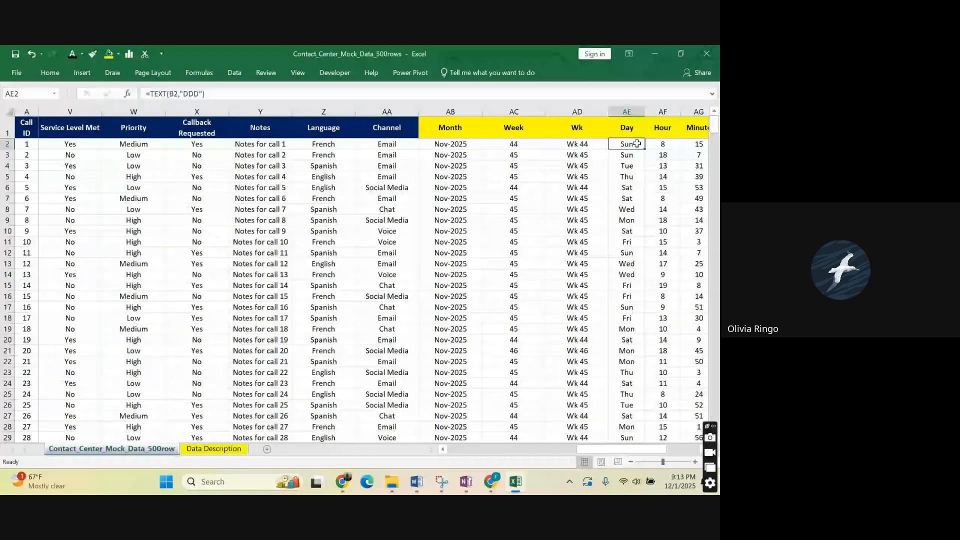
{"action": "left_click", "coordinate": [668, 144]}
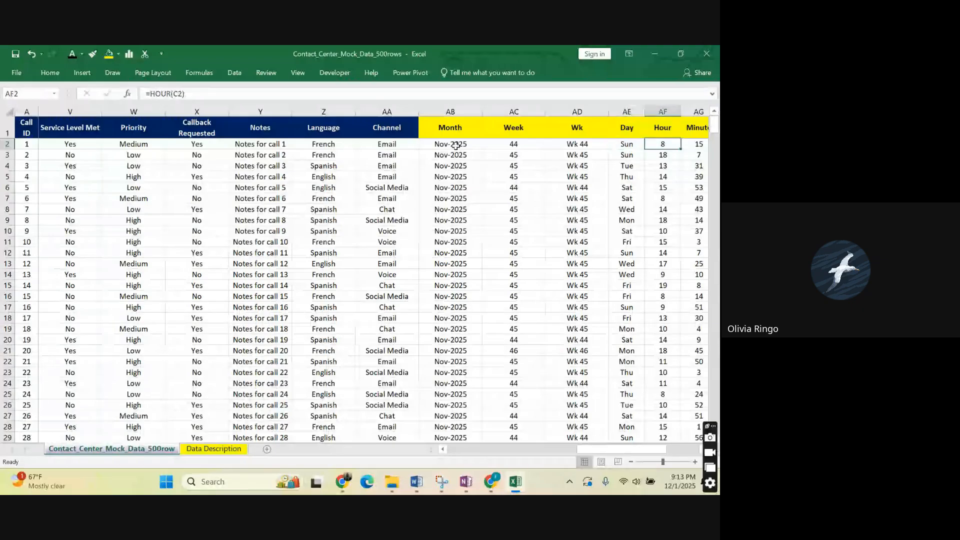
{"action": "left_click", "coordinate": [456, 145]}
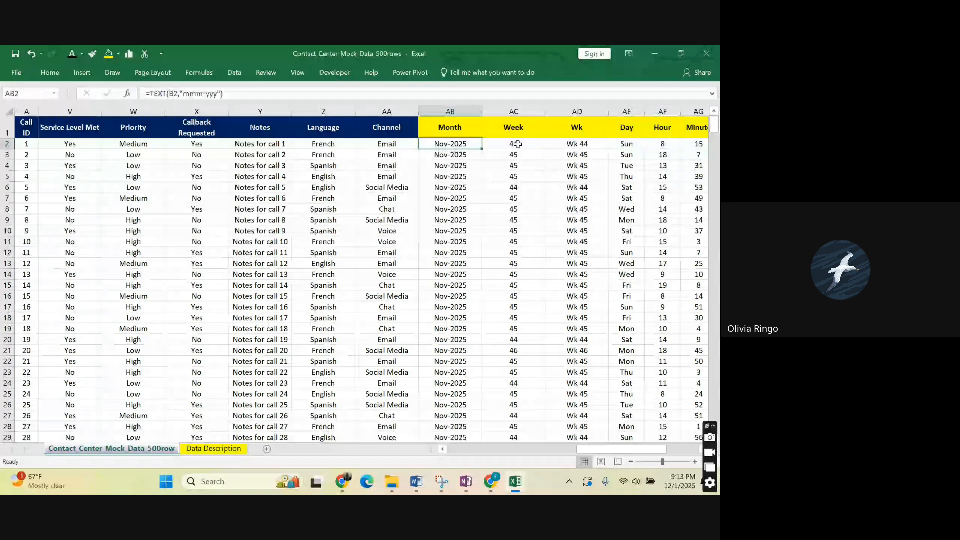
{"action": "left_click", "coordinate": [627, 144]}
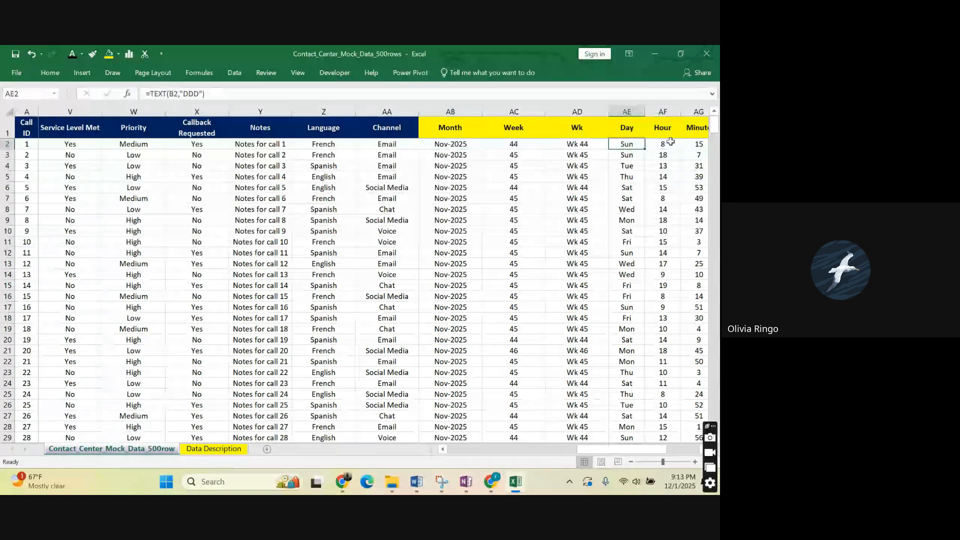
{"action": "left_click", "coordinate": [702, 144]}
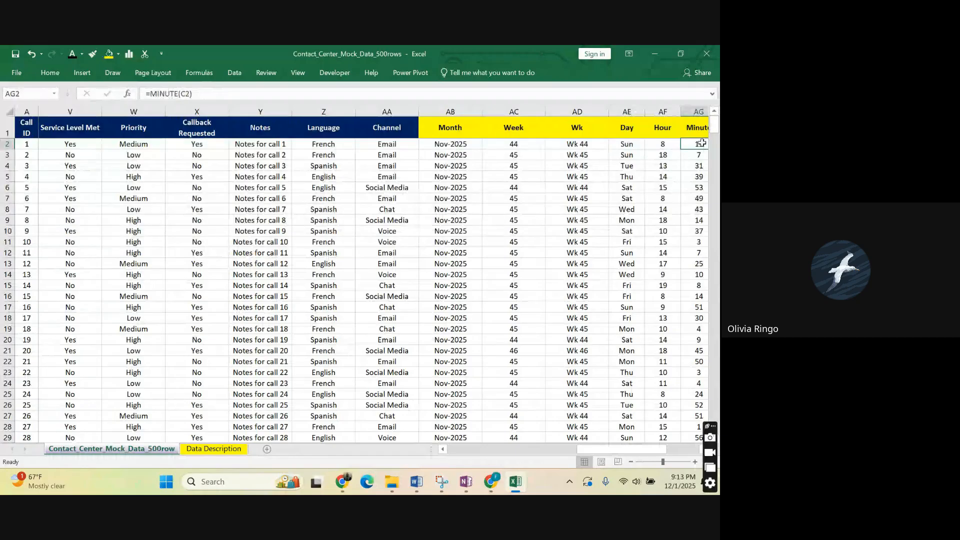
{"action": "key", "text": "Right"}
{"action": "key", "text": "Right"}
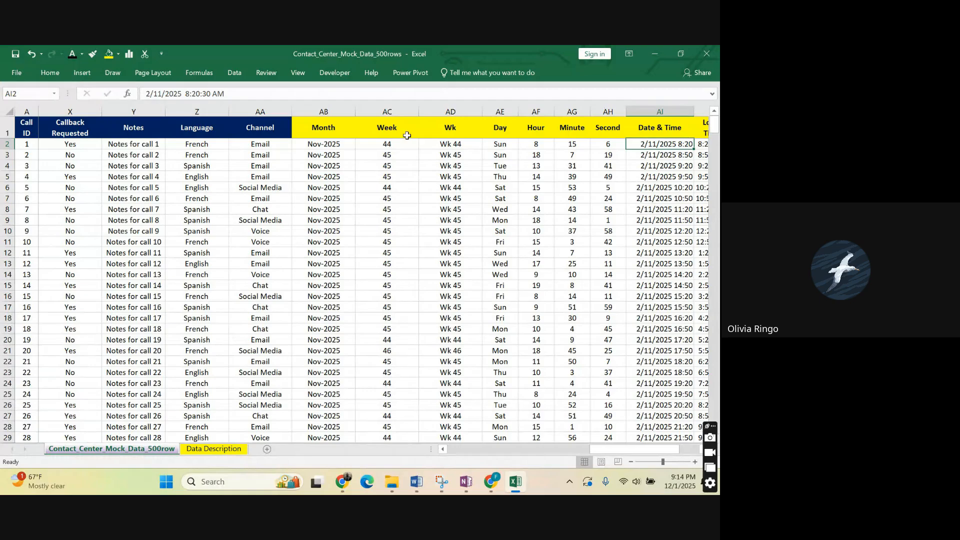
Recheck the WEEKNUM, HOUR, SECOND and TEXT formulas behind the Wk, Hour, Second and Month columns.
{"action": "left_click", "coordinate": [442, 143]}
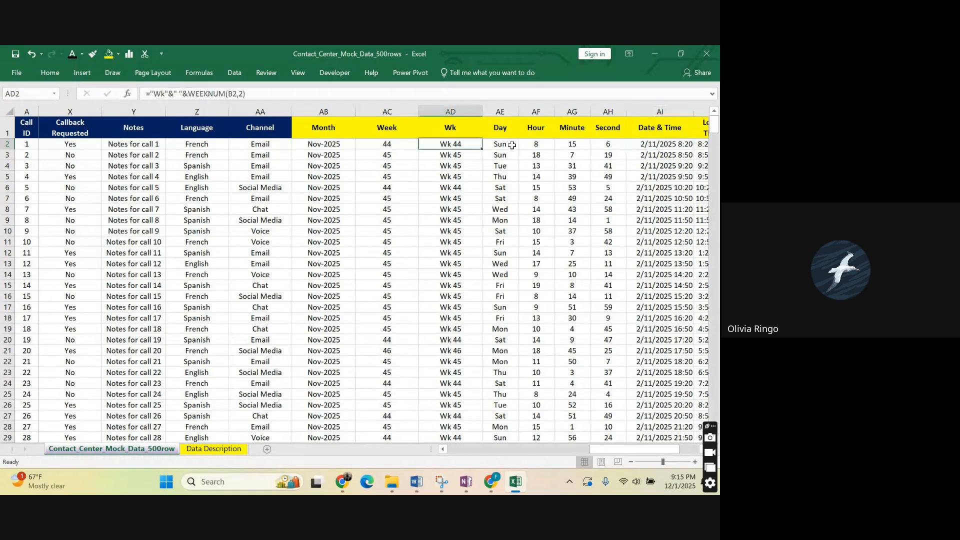
{"action": "left_click", "coordinate": [535, 144]}
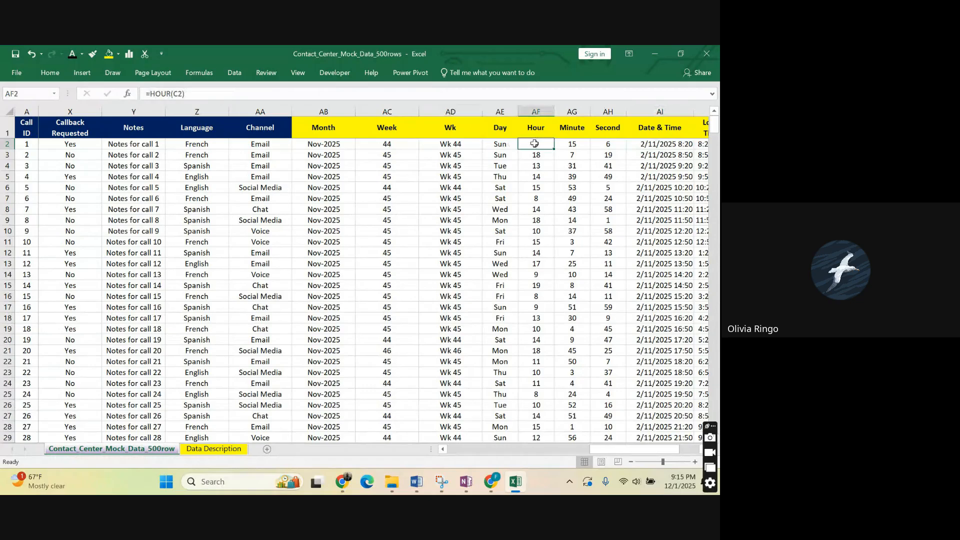
{"action": "left_click", "coordinate": [609, 143]}
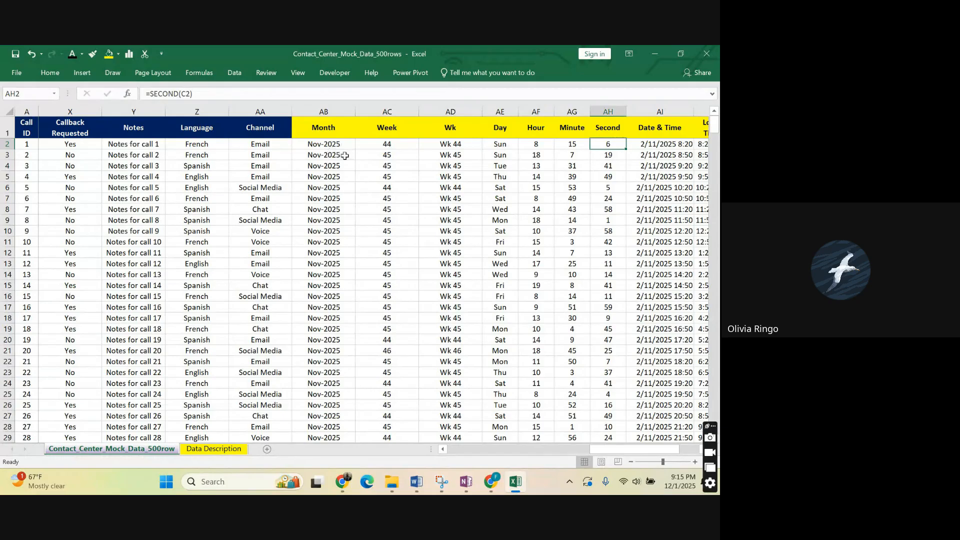
{"action": "left_click", "coordinate": [544, 209]}
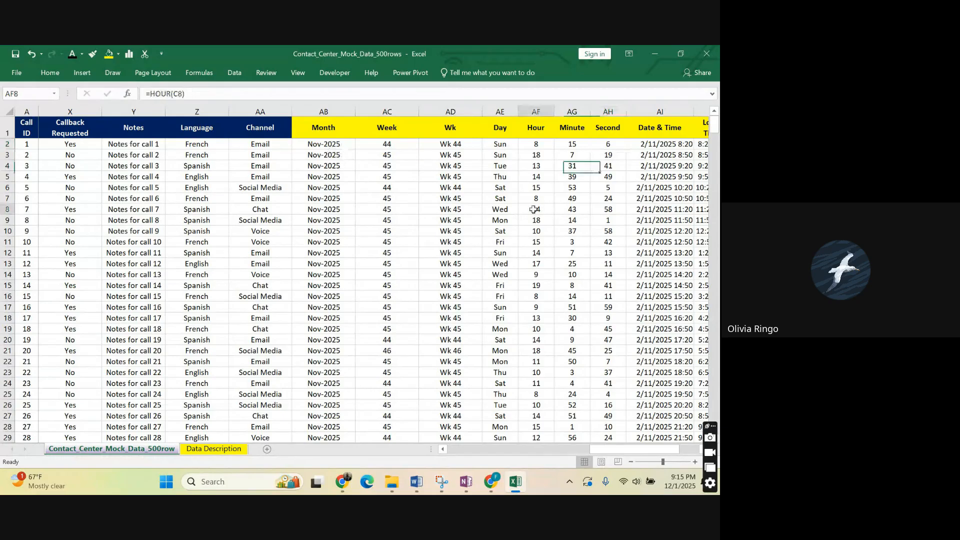
{"action": "left_click", "coordinate": [451, 142]}
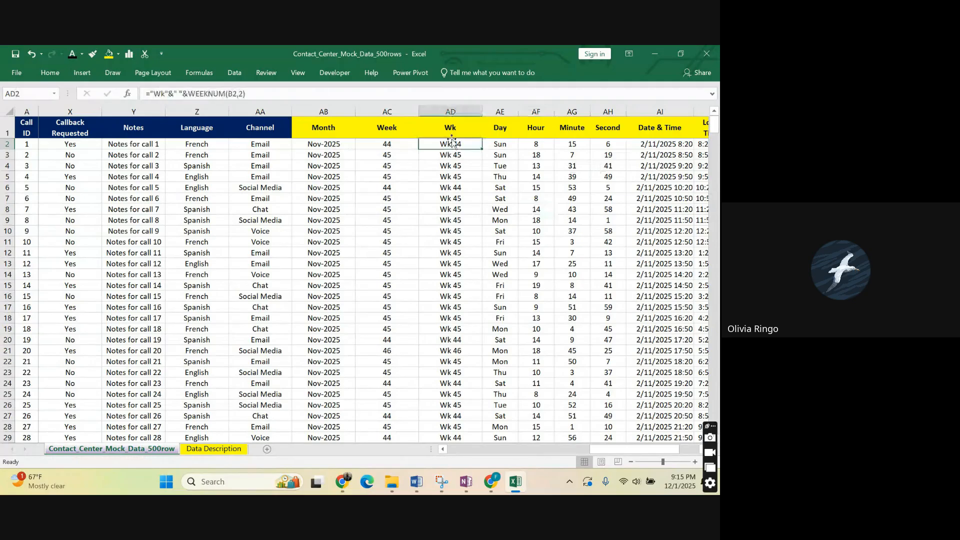
{"action": "left_click", "coordinate": [450, 188]}
{"action": "left_click", "coordinate": [317, 142]}
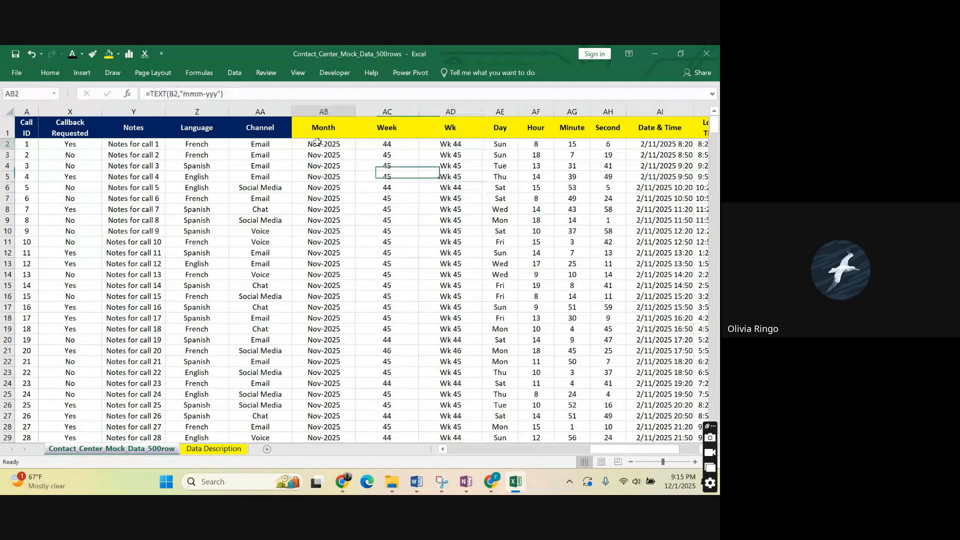
Inspect the row 2 formulas in the Week, Wk, Day and Hour columns and the Date & Time value.
{"action": "left_click", "coordinate": [394, 143]}
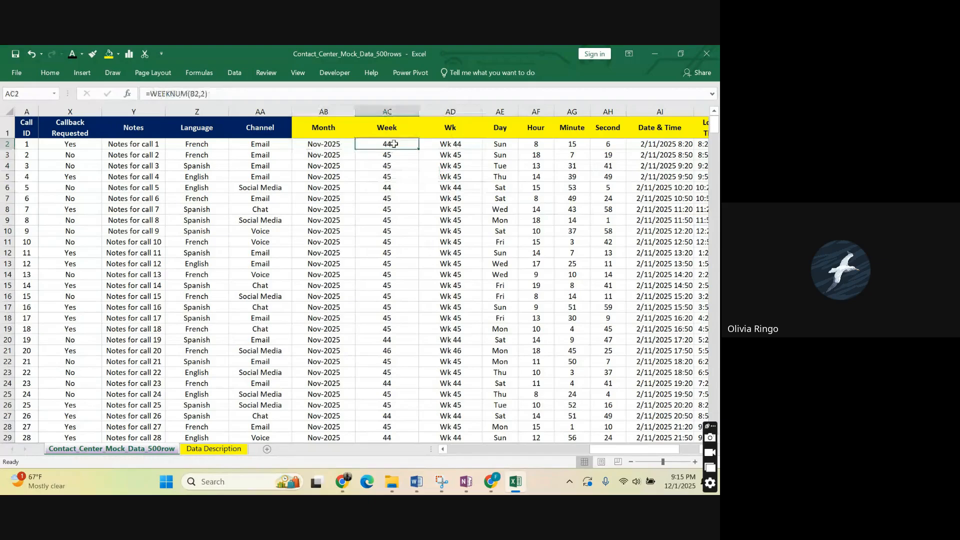
{"action": "left_click", "coordinate": [454, 143]}
{"action": "left_click", "coordinate": [506, 144]}
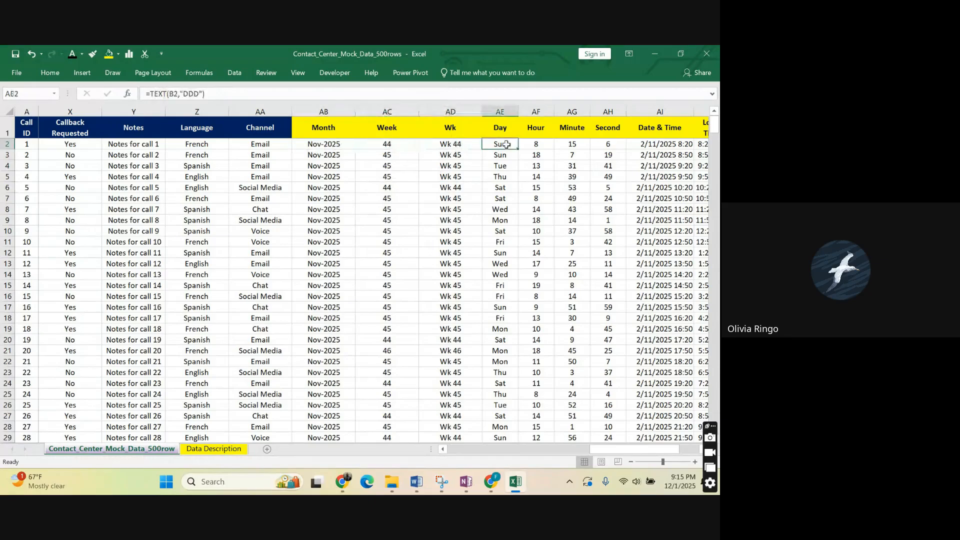
{"action": "left_click", "coordinate": [536, 143]}
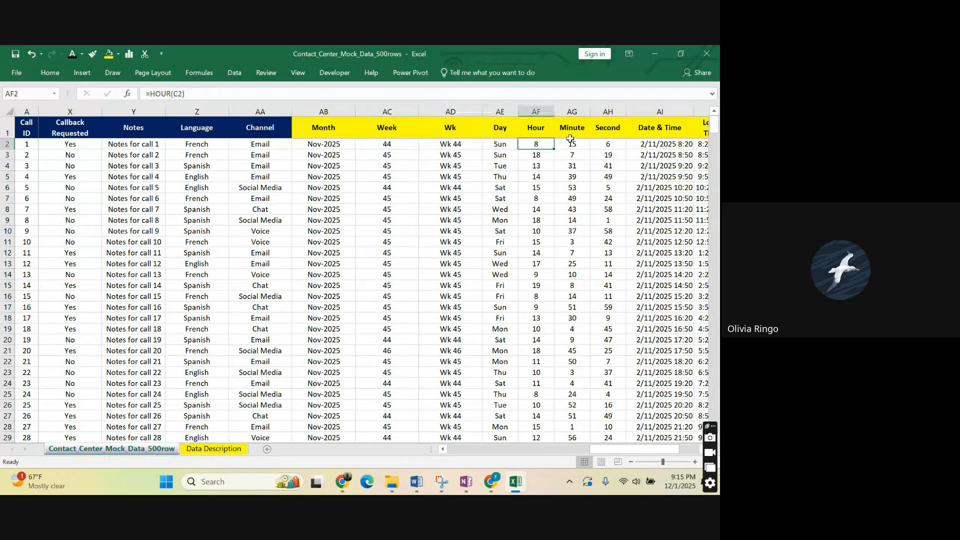
{"action": "left_click", "coordinate": [647, 143]}
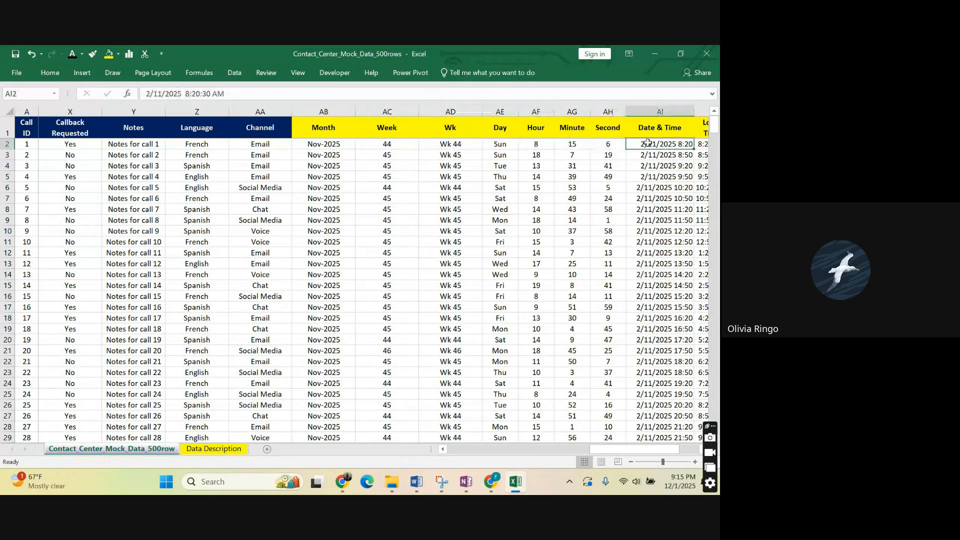
Select columns Call ID through Logged In Hours and narrow them all to the same small width.
{"action": "left_click_drag", "start_coordinate": [621, 453], "coordinate": [474, 454]}
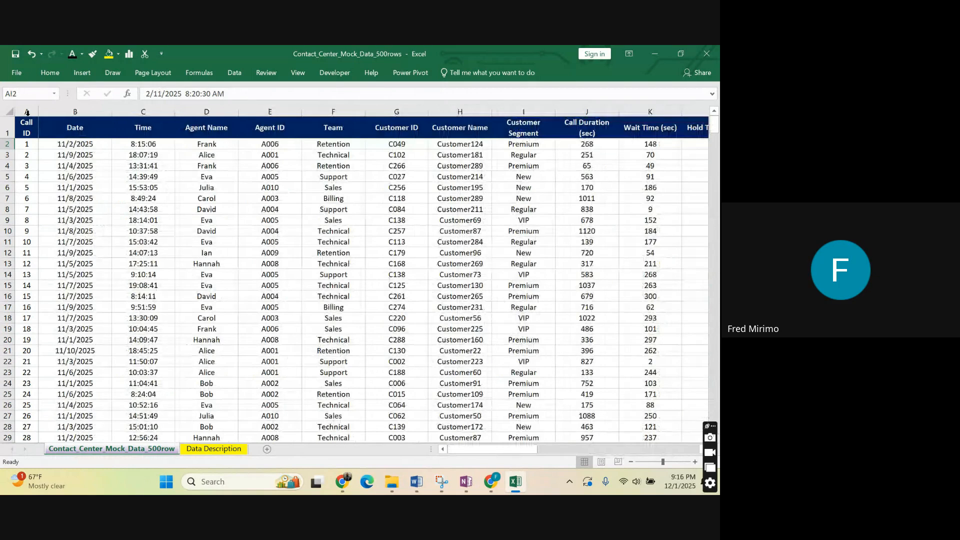
{"action": "left_click_drag", "start_coordinate": [27, 112], "coordinate": [616, 135]}
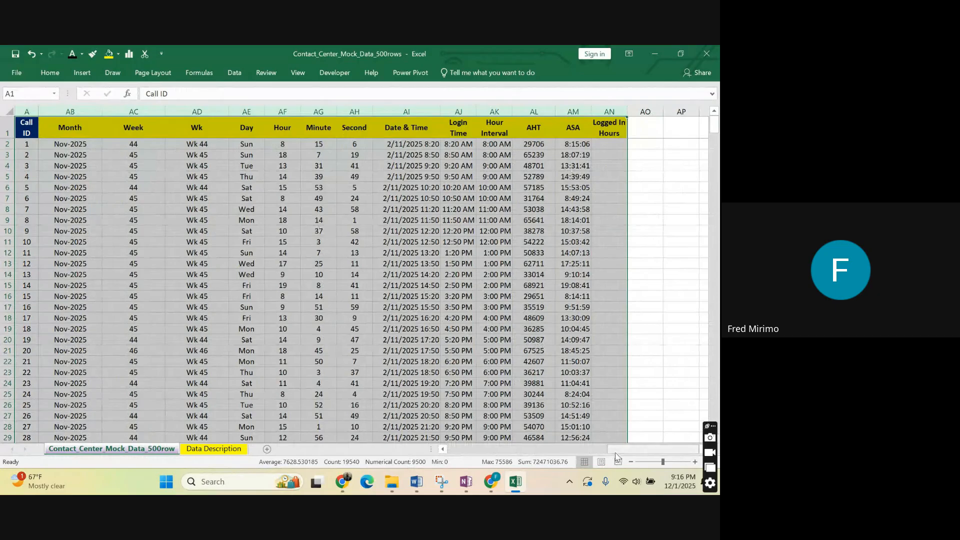
{"action": "left_click_drag", "start_coordinate": [616, 456], "coordinate": [614, 456]}
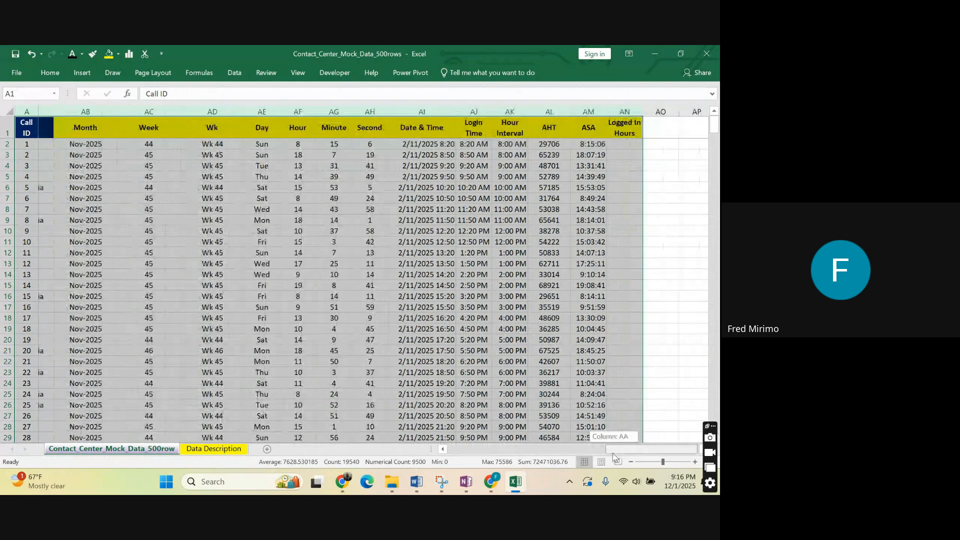
{"action": "left_click_drag", "start_coordinate": [614, 456], "coordinate": [448, 453]}
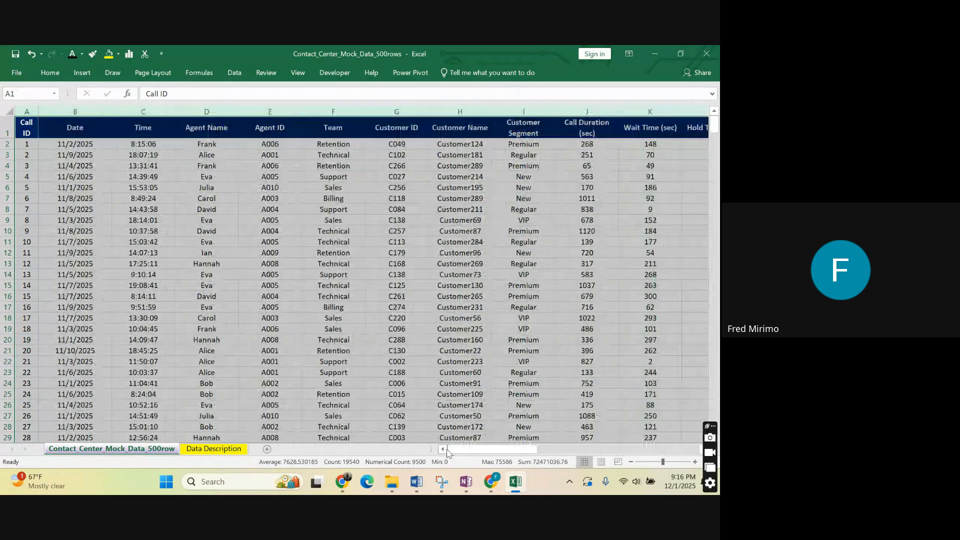
{"action": "mouse_move", "coordinate": [448, 453]}
{"action": "left_mouse_down"}
{"action": "mouse_move", "coordinate": [644, 460]}
{"action": "mouse_move", "coordinate": [461, 450]}
{"action": "left_mouse_up"}
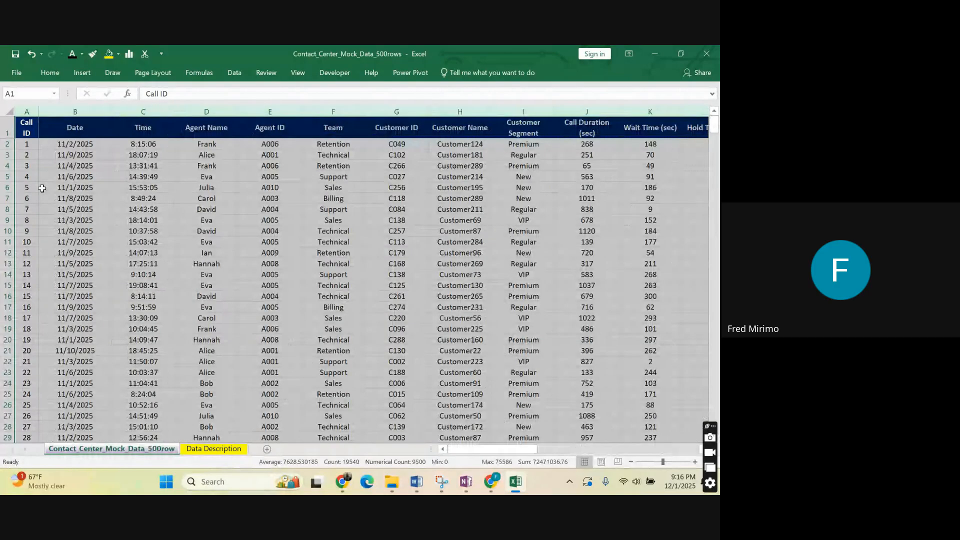
{"action": "double_click", "coordinate": [37, 111]}
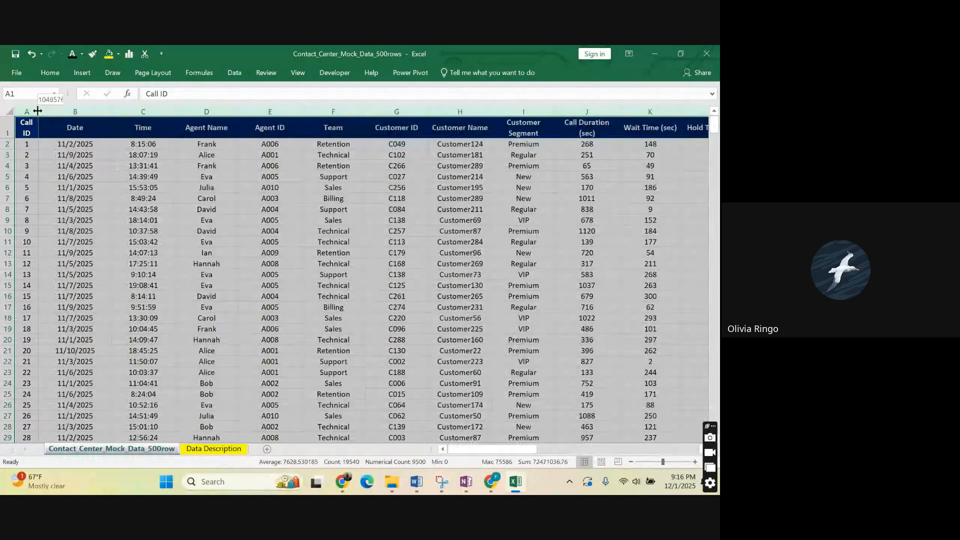
{"action": "left_click_drag", "start_coordinate": [37, 111], "coordinate": [33, 111]}
{"action": "left_click", "coordinate": [30, 114]}
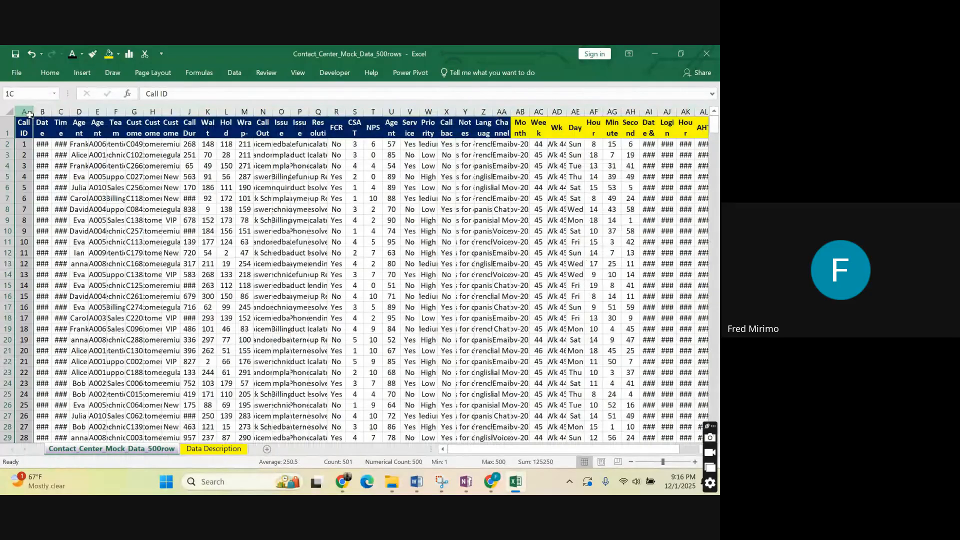
AutoFit columns Call ID through Logged In Hours and widen them all to one equal width.
{"action": "left_click_drag", "start_coordinate": [30, 114], "coordinate": [696, 155]}
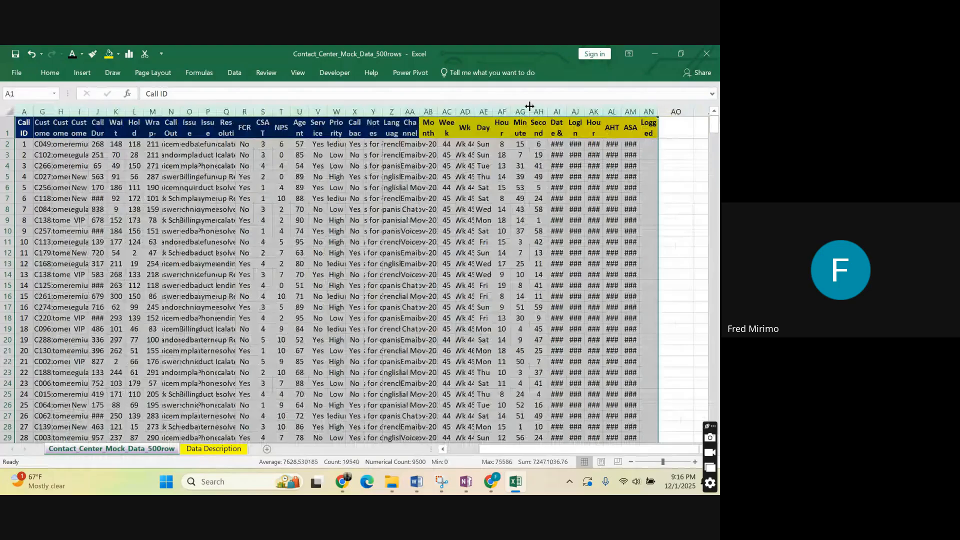
{"action": "double_click", "coordinate": [530, 107]}
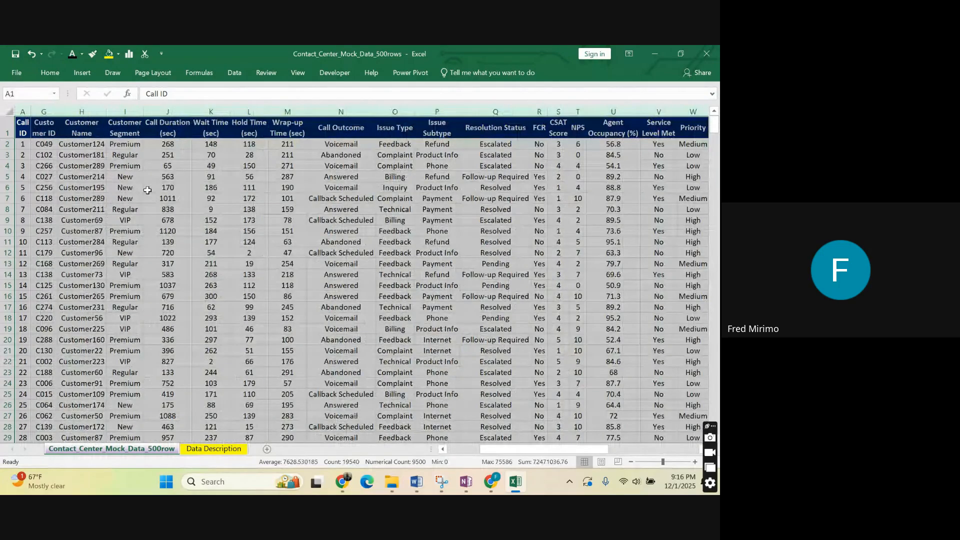
{"action": "left_click_drag", "start_coordinate": [107, 109], "coordinate": [118, 111]}
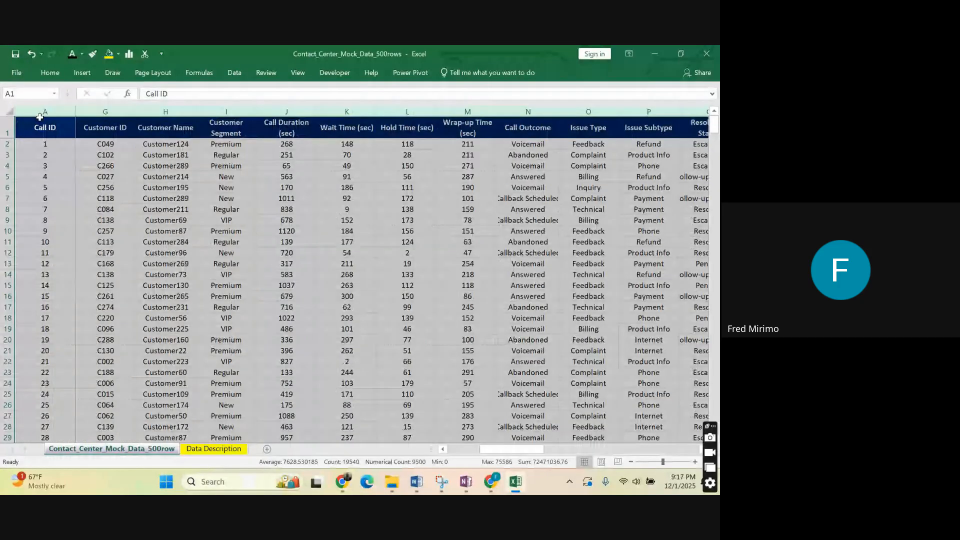
Centre the contents of columns Month through Logged In Hours horizontally.
{"action": "left_click_drag", "start_coordinate": [40, 117], "coordinate": [371, 233]}
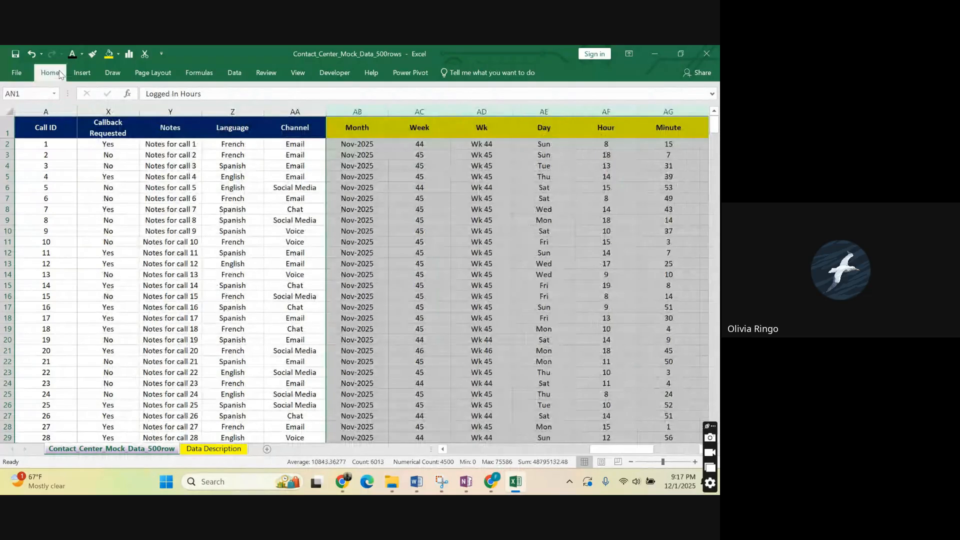
{"action": "left_click", "coordinate": [52, 73]}
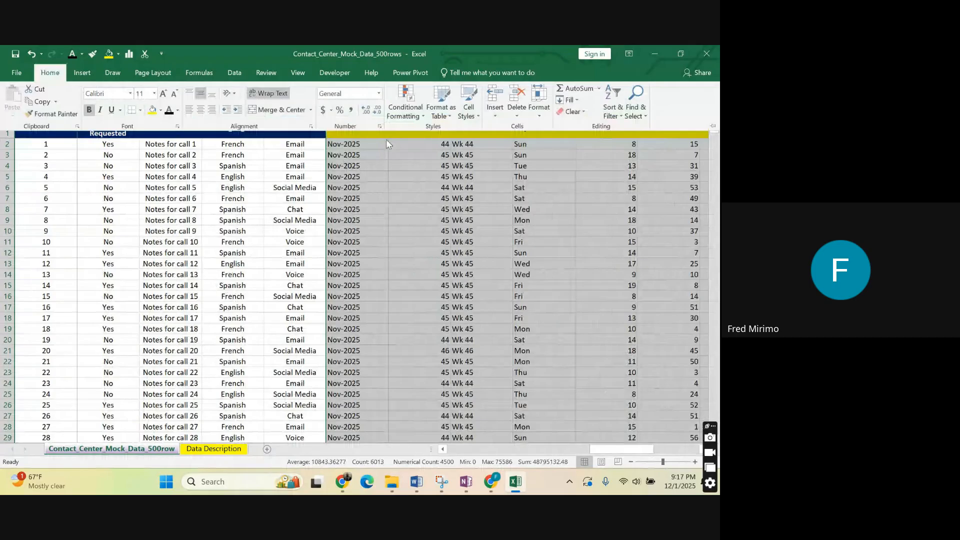
{"action": "left_click", "coordinate": [667, 189]}
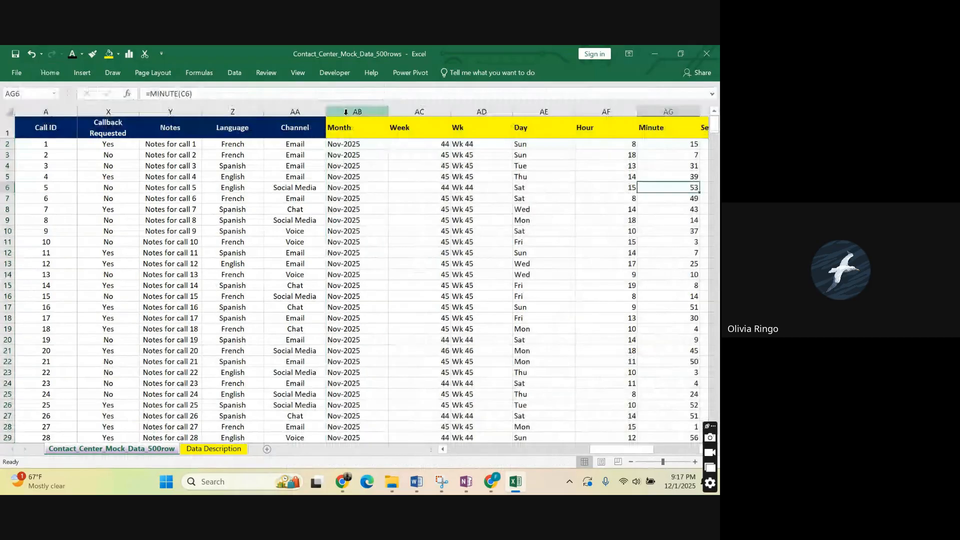
{"action": "left_click_drag", "start_coordinate": [345, 112], "coordinate": [610, 148]}
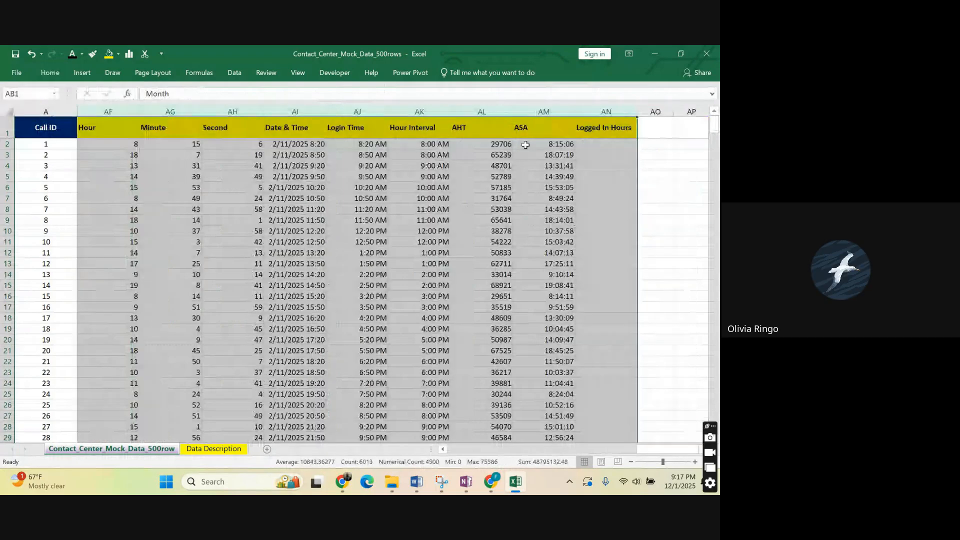
{"action": "left_click", "coordinate": [50, 73]}
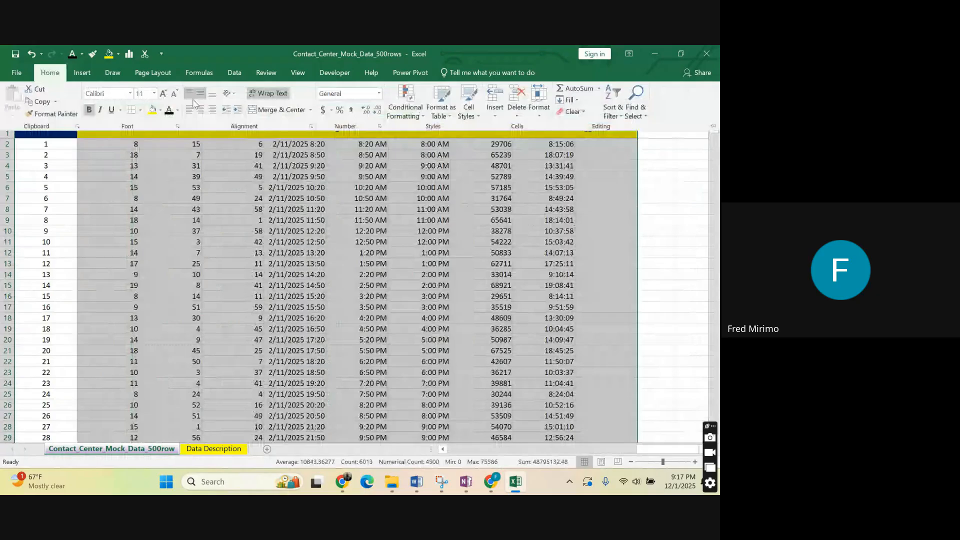
{"action": "left_click", "coordinate": [201, 109]}
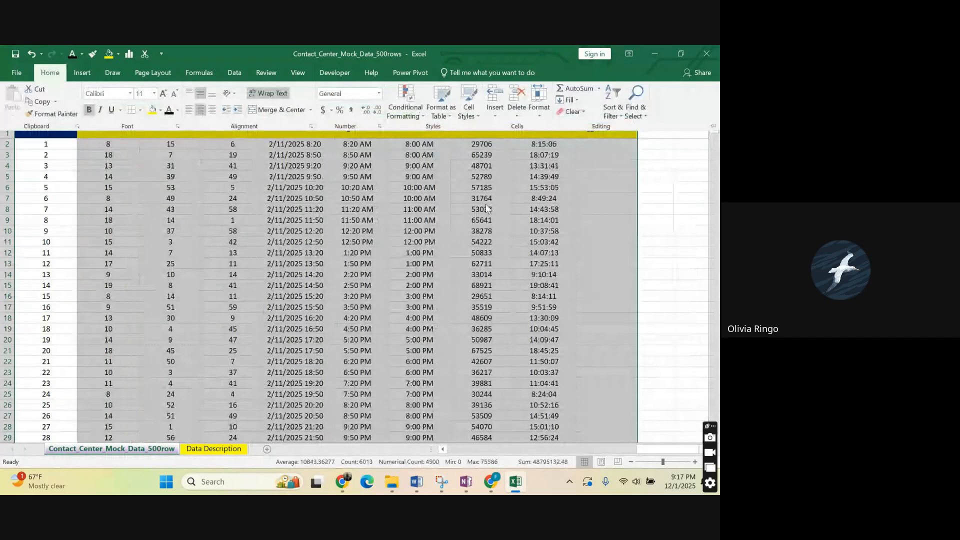
Check the row 2 entries for Date & Time, Login Time, Hour Interval, ASA, Logged In Hours and AHT.
{"action": "left_click", "coordinate": [296, 144]}
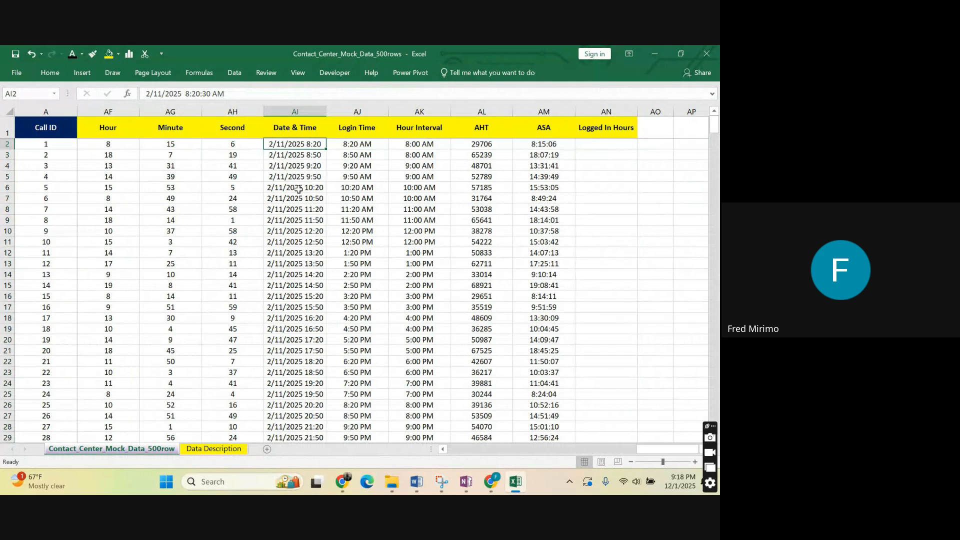
{"action": "left_click", "coordinate": [355, 145]}
{"action": "left_click", "coordinate": [419, 145]}
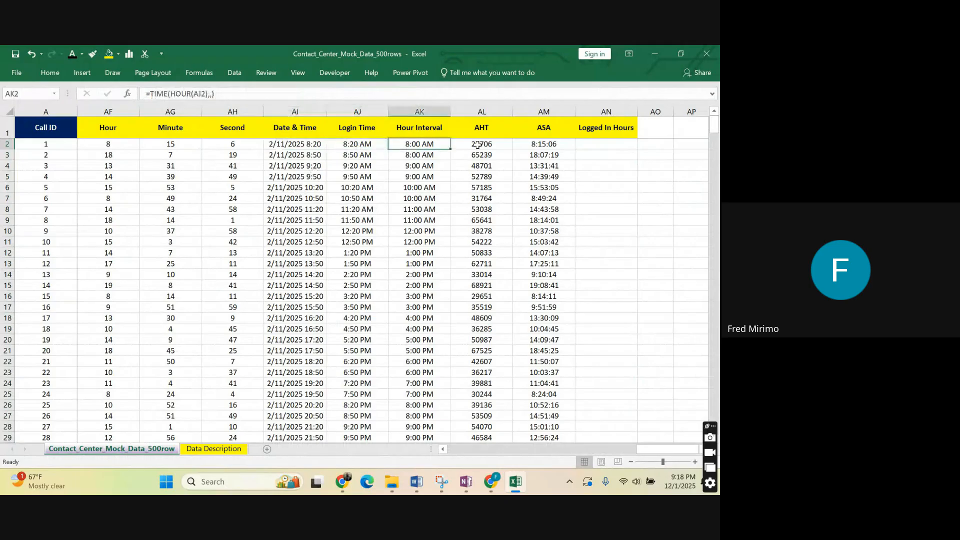
{"action": "left_click", "coordinate": [543, 144]}
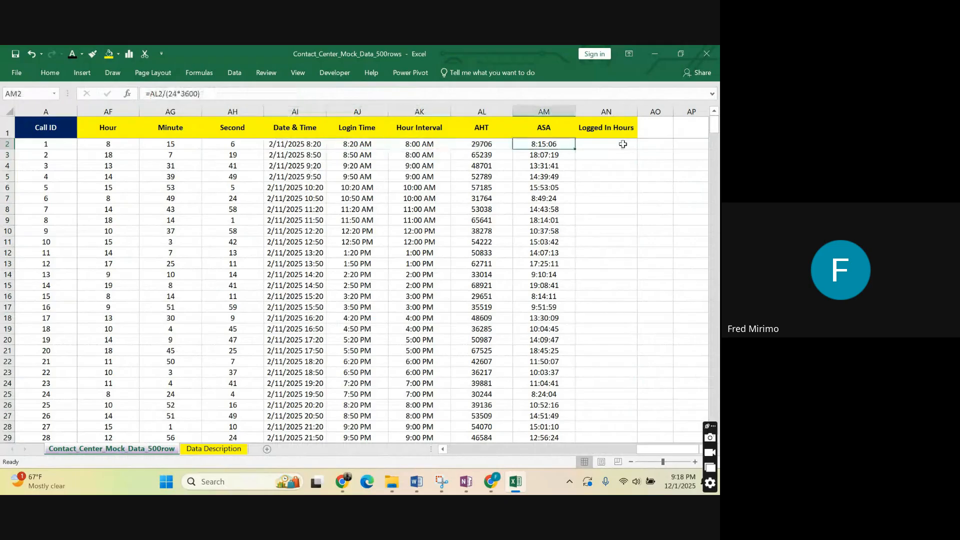
{"action": "left_click", "coordinate": [622, 144]}
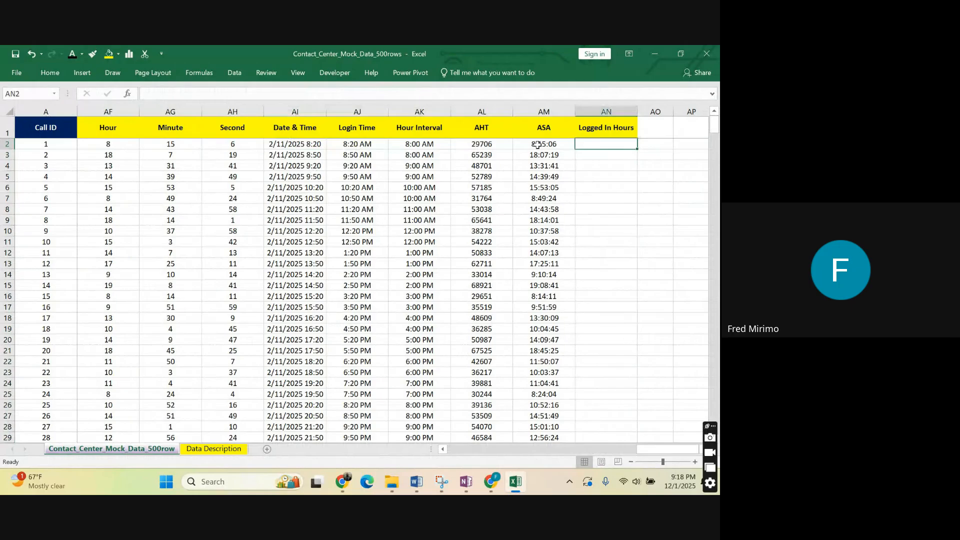
{"action": "left_click", "coordinate": [482, 144]}
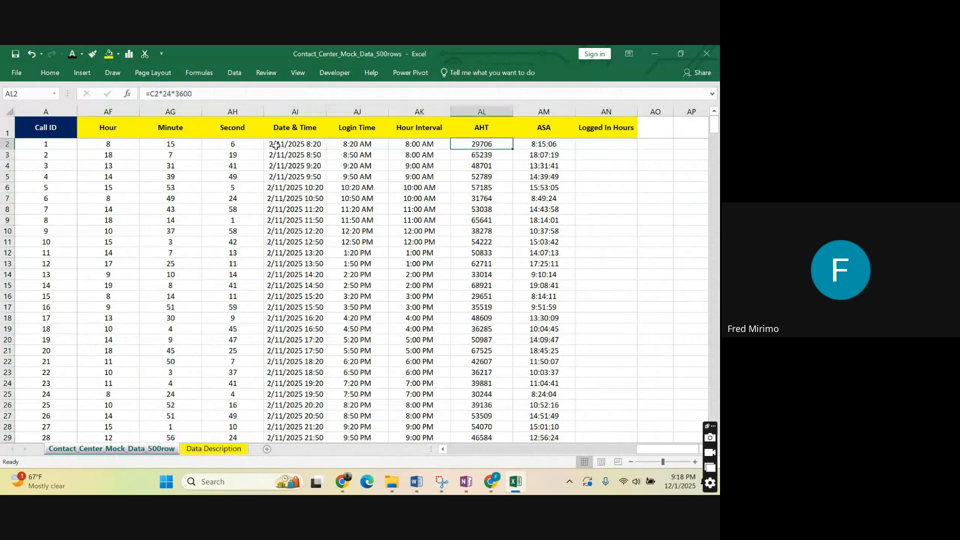
Review the row 2 cells one column after another from Second back to Call ID.
{"action": "left_click", "coordinate": [233, 144]}
{"action": "key", "text": "Left"}
{"action": "key", "text": "Left"}
{"action": "key", "text": "Left"}
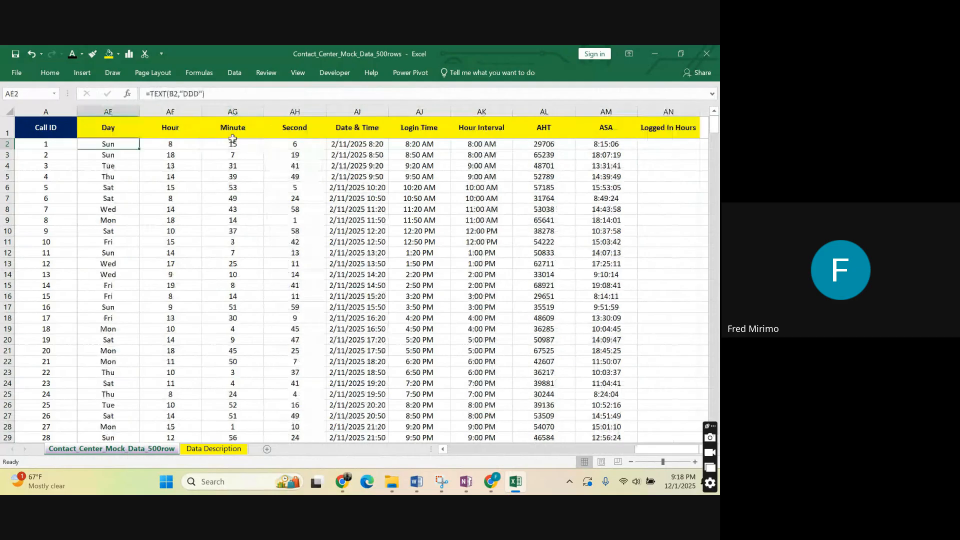
{"action": "key", "text": "Left"}
{"action": "key", "text": "Left"}
{"action": "key", "text": "Left"}
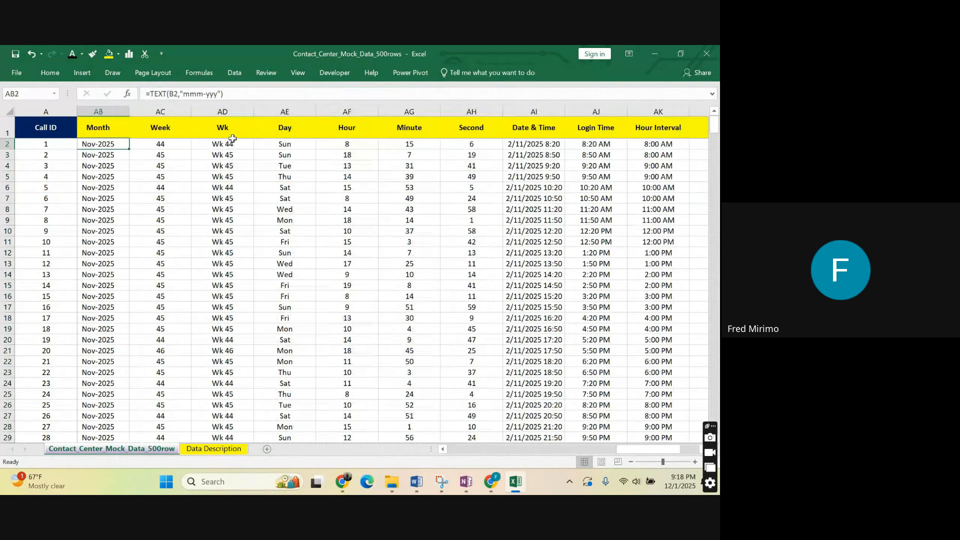
{"action": "key", "text": "Left"}
{"action": "key", "text": "Left"}
{"action": "key", "text": "Left"}
{"action": "key", "text": "Left"}
{"action": "key", "text": "Left"}
{"action": "key", "text": "Left"}
{"action": "key", "text": "Left"}
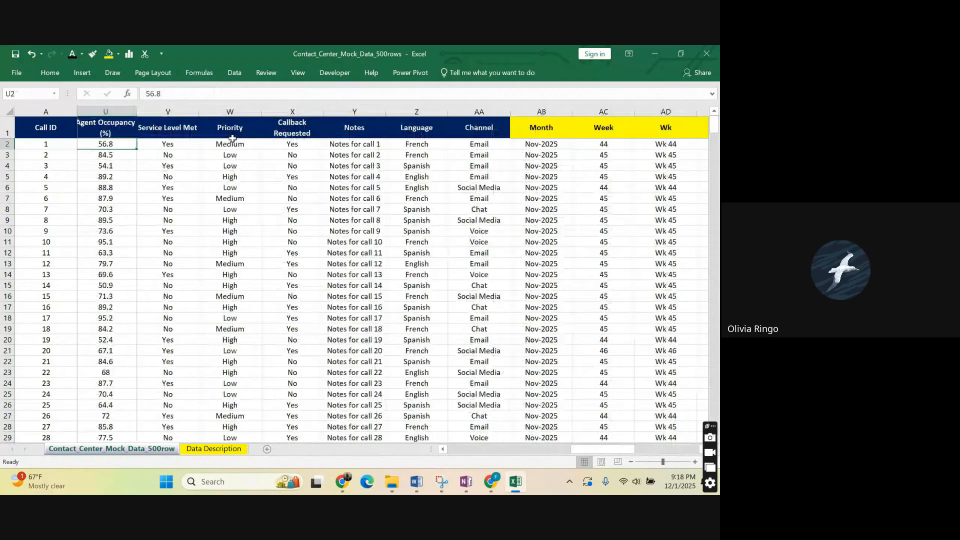
{"action": "key", "text": "Left"}
{"action": "key", "text": "Left"}
{"action": "key", "text": "Left"}
{"action": "key", "text": "Left"}
{"action": "key", "text": "Left"}
{"action": "key", "text": "Left"}
{"action": "key", "text": "Left"}
{"action": "key", "text": "Left"}
{"action": "key", "text": "Left"}
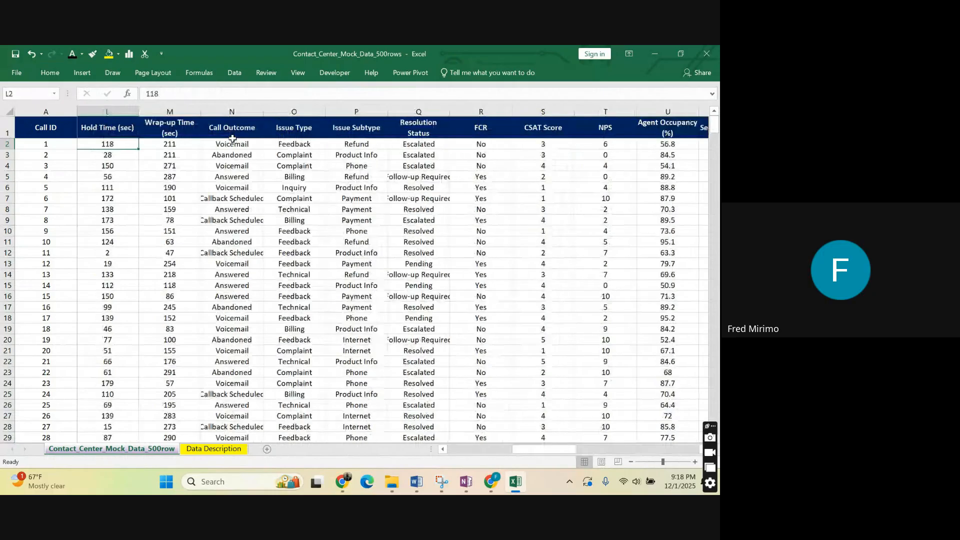
{"action": "key", "text": "Left"}
{"action": "key", "text": "Left"}
{"action": "key", "text": "Left"}
{"action": "key", "text": "Left"}
{"action": "key", "text": "Left"}
{"action": "key", "text": "Left"}
{"action": "key", "text": "Left"}
{"action": "key", "text": "Left"}
{"action": "key", "text": "Left"}
{"action": "key", "text": "Left"}
{"action": "key", "text": "Left"}
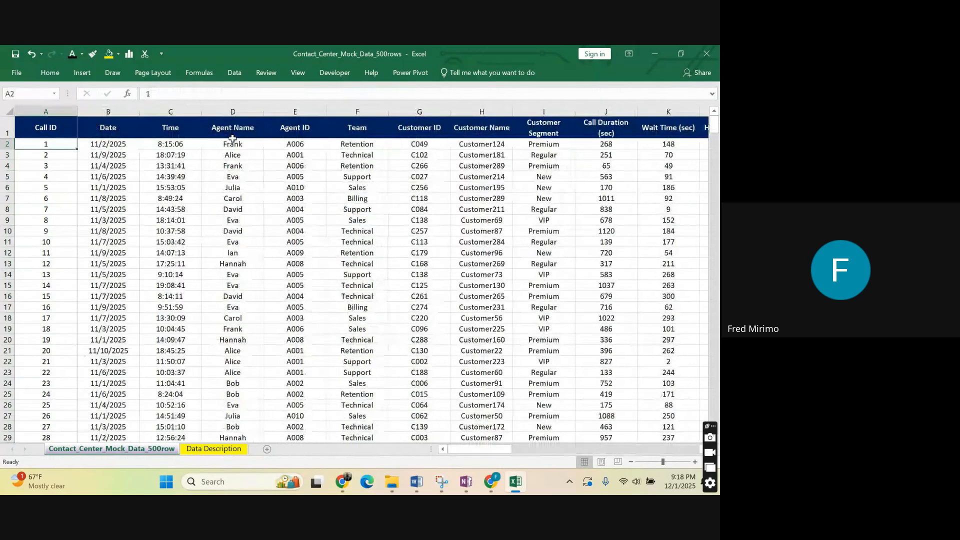
Browse the call records down the Call ID column to row 36.
{"action": "key", "text": "Down"}
{"action": "key", "text": "Down"}
{"action": "key", "text": "Down"}
{"action": "key", "text": "Down"}
{"action": "key", "text": "Down"}
{"action": "key", "text": "Down"}
{"action": "key", "text": "Down"}
{"action": "key", "text": "Down"}
{"action": "key", "text": "Down"}
{"action": "key", "text": "Down"}
{"action": "key", "text": "Down"}
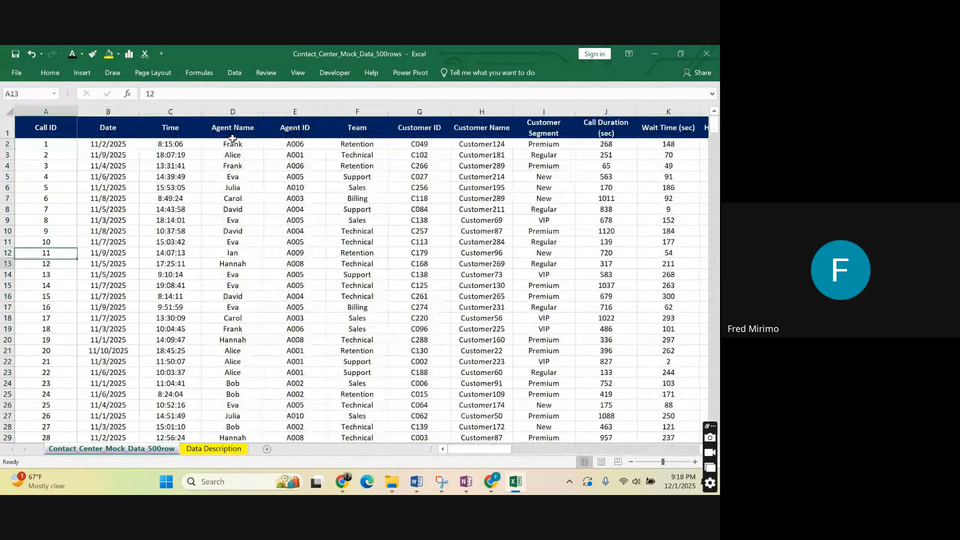
{"action": "key", "text": "Down"}
{"action": "key", "text": "Down"}
{"action": "key", "text": "Down"}
{"action": "key", "text": "Down"}
{"action": "key", "text": "Down"}
{"action": "key", "text": "Down"}
{"action": "key", "text": "Down"}
{"action": "key", "text": "Down"}
{"action": "key", "text": "Down"}
{"action": "key", "text": "Down"}
{"action": "key", "text": "Down"}
{"action": "key", "text": "Down"}
{"action": "key", "text": "Down"}
{"action": "key", "text": "Down"}
{"action": "key", "text": "Down"}
{"action": "key", "text": "Down"}
{"action": "key", "text": "Down"}
{"action": "key", "text": "Down"}
{"action": "key", "text": "Down"}
{"action": "key", "text": "Down"}
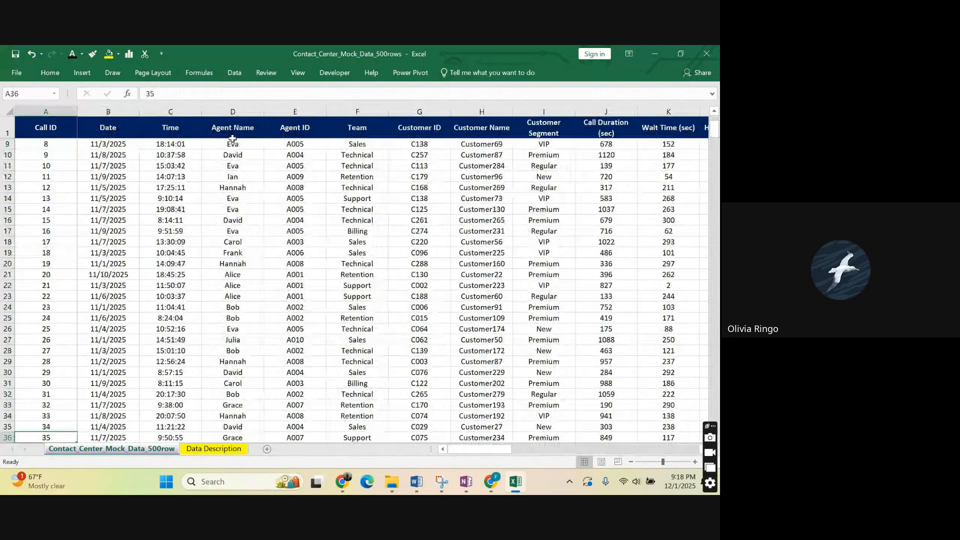
Return to cell A1 and highlight the headers from Call ID through Logged In Hours.
{"action": "key", "text": "Up"}
{"action": "key", "text": "Up"}
{"action": "key", "text": "Up"}
{"action": "key", "text": "Up"}
{"action": "key", "text": "Up"}
{"action": "key", "text": "Up"}
{"action": "key", "text": "Up"}
{"action": "key", "text": "Up"}
{"action": "key", "text": "Up"}
{"action": "key", "text": "Up"}
{"action": "key", "text": "Up"}
{"action": "key", "text": "Up"}
{"action": "key", "text": "Up"}
{"action": "key", "text": "Up"}
{"action": "key", "text": "ctrl+Up"}
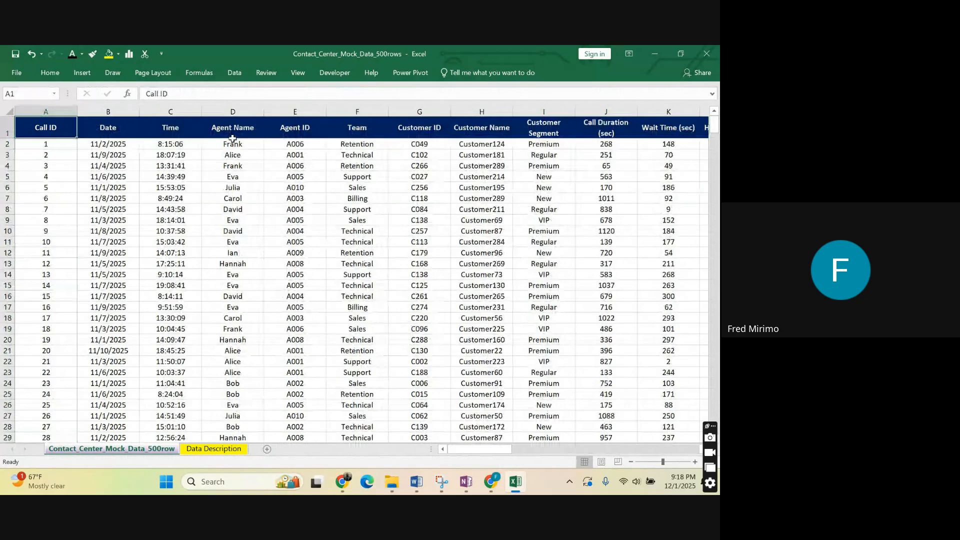
{"action": "left_click_drag", "start_coordinate": [11, 131], "coordinate": [718, 122]}
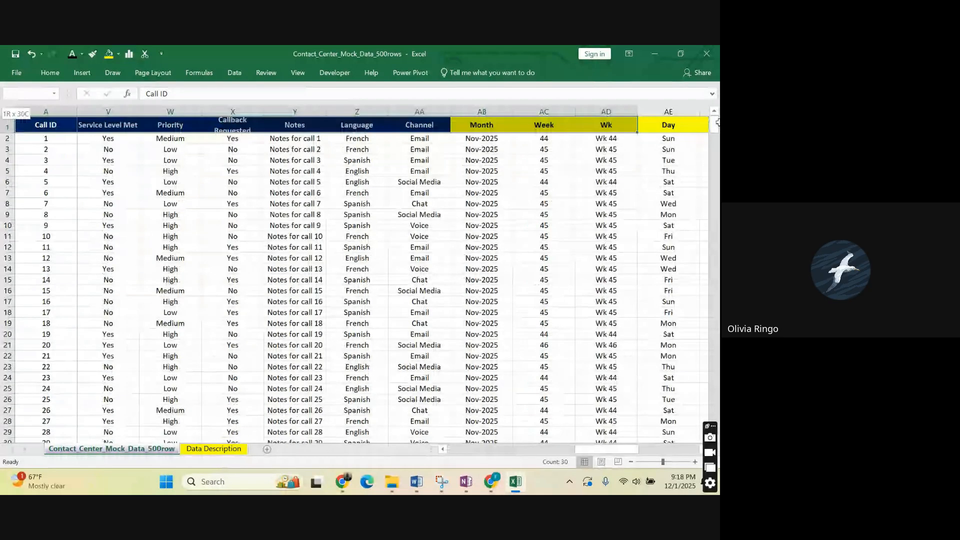
{"action": "left_click_drag", "start_coordinate": [717, 122], "coordinate": [606, 125]}
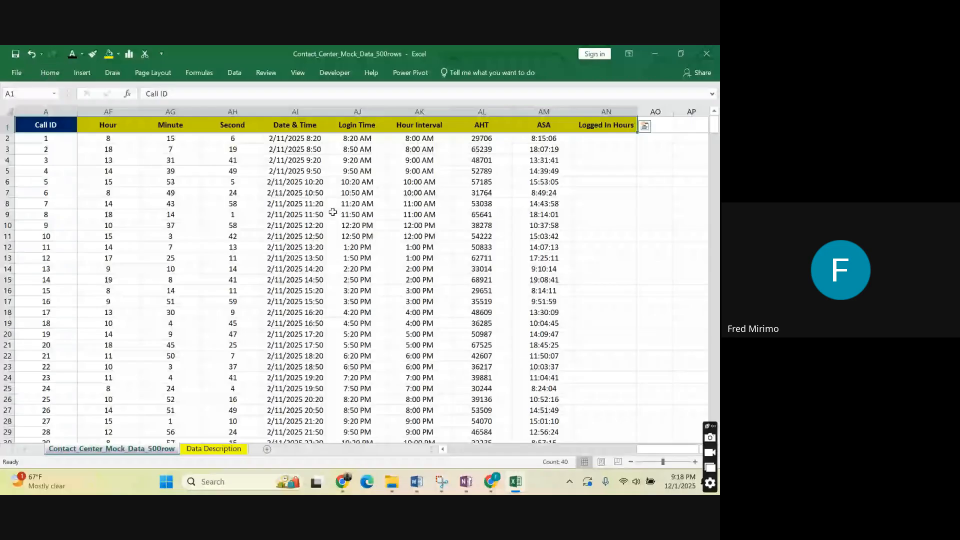
Switch to the Data Cleaning page in OneNote and highlight the TEXT() function in the Date & Time Cleaning table.
{"action": "left_click", "coordinate": [470, 487]}
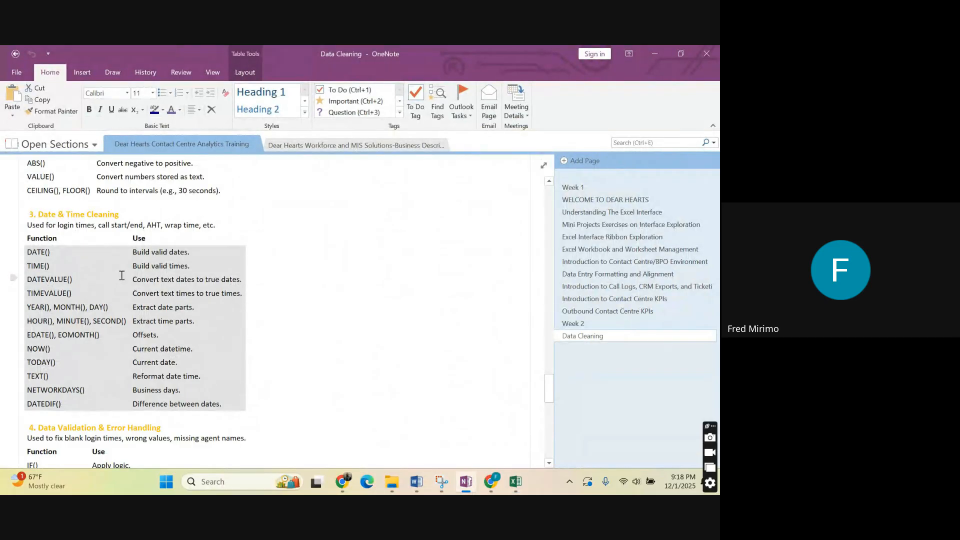
{"action": "left_click", "coordinate": [201, 375]}
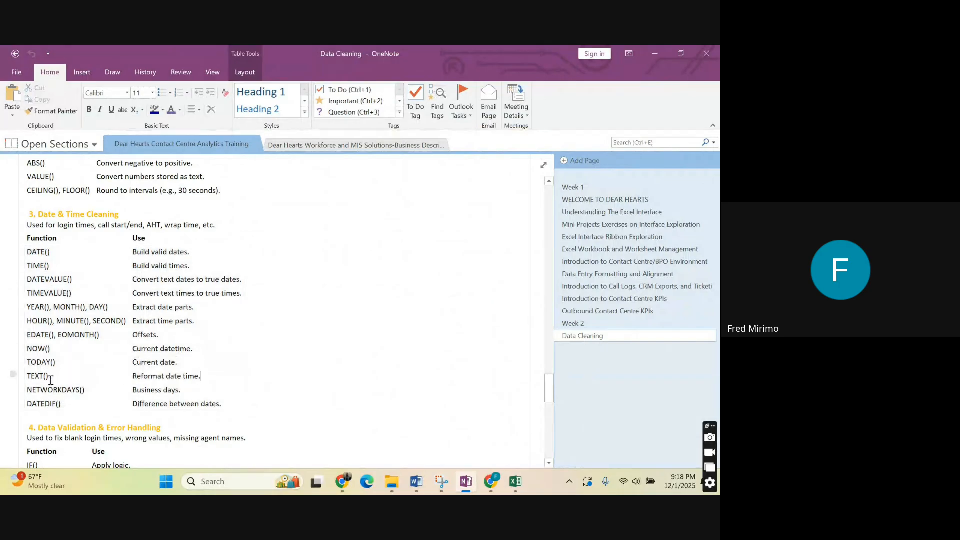
{"action": "left_click_drag", "start_coordinate": [50, 377], "coordinate": [26, 376]}
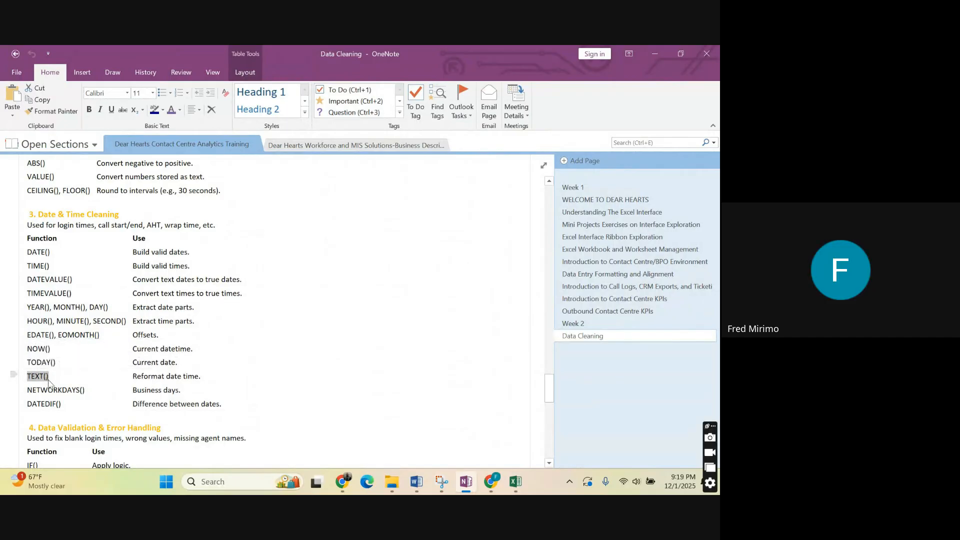
{"action": "left_click", "coordinate": [48, 380]}
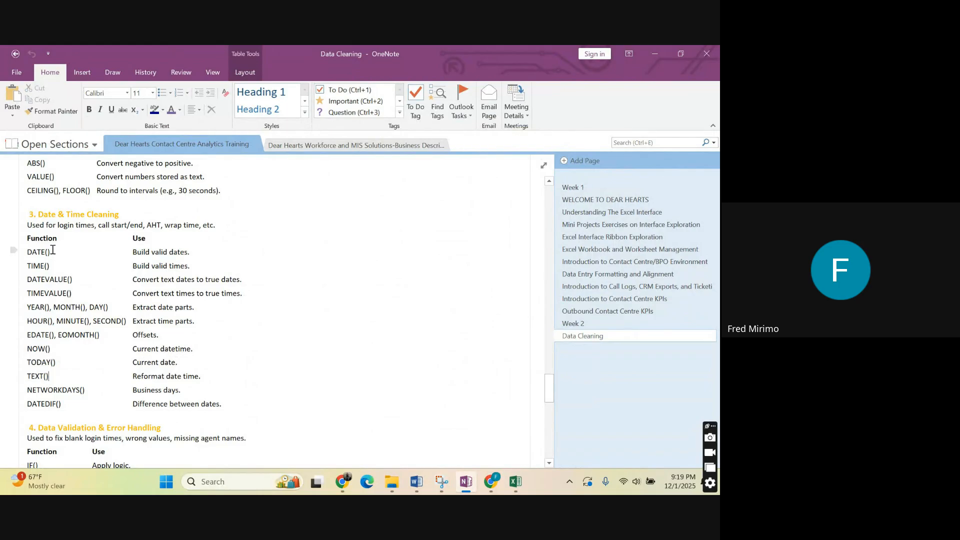
Highlight TIME(), the HOUR(), MINUTE(), SECOND() entry, and the YEAR(), MONTH(), DAY() entry in turn.
{"action": "left_click_drag", "start_coordinate": [52, 250], "coordinate": [26, 267]}
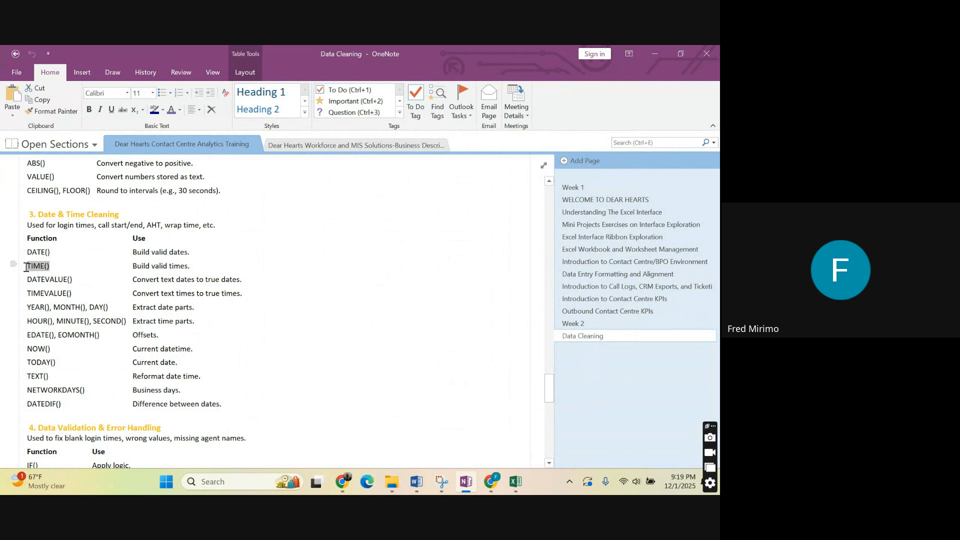
{"action": "left_click_drag", "start_coordinate": [128, 321], "coordinate": [29, 325]}
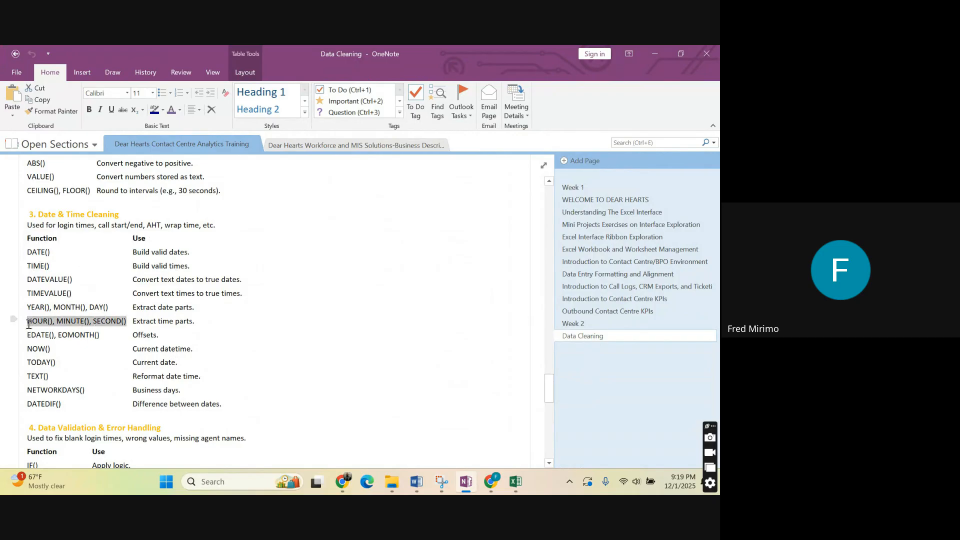
{"action": "left_click", "coordinate": [103, 256]}
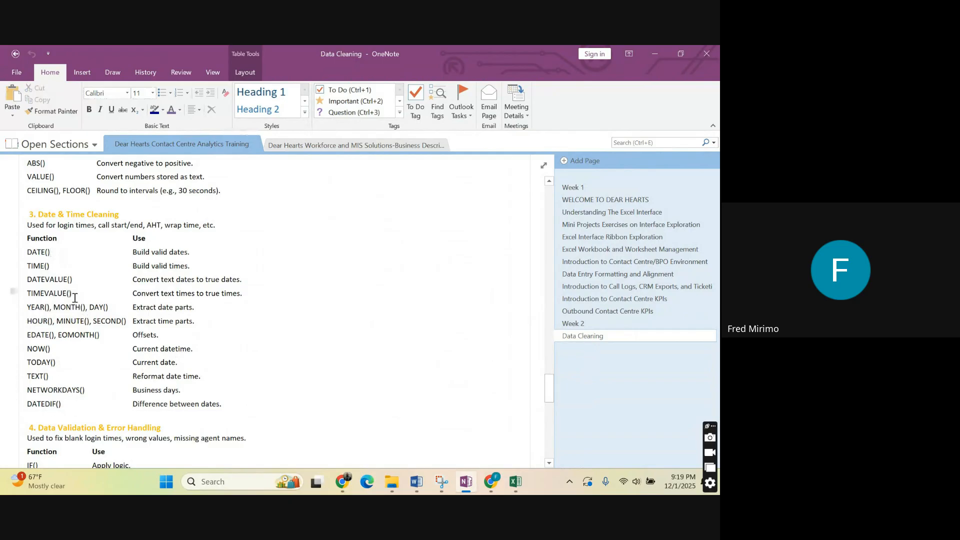
{"action": "left_click_drag", "start_coordinate": [111, 306], "coordinate": [21, 303]}
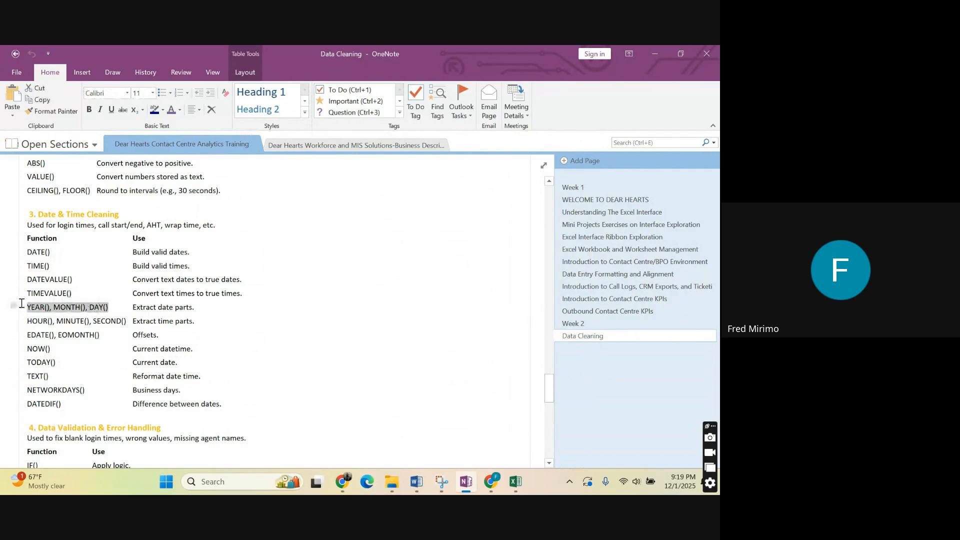
{"action": "left_click", "coordinate": [81, 277]}
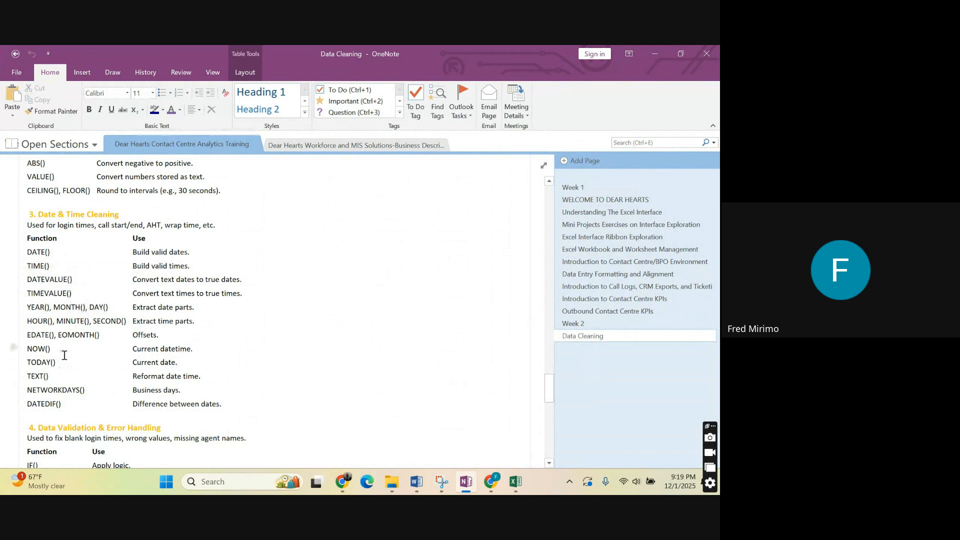
Highlight the whole Date & Time Cleaning function table and view the Data Validation & Error Handling section below it.
{"action": "scroll", "coordinate": [97, 377], "scroll_direction": "down", "scroll_amount": 1}
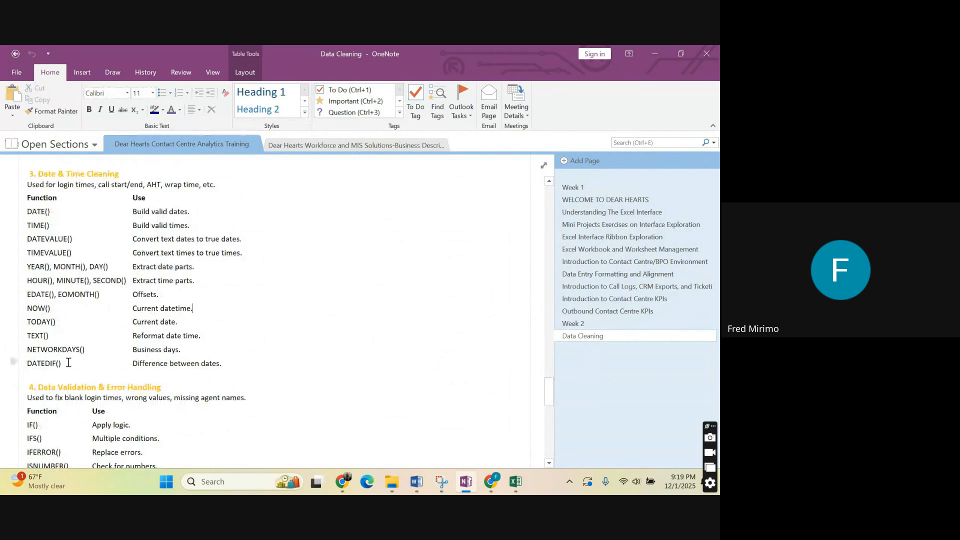
{"action": "left_click_drag", "start_coordinate": [221, 363], "coordinate": [25, 201]}
{"action": "scroll", "coordinate": [335, 254], "scroll_direction": "down", "scroll_amount": 1}
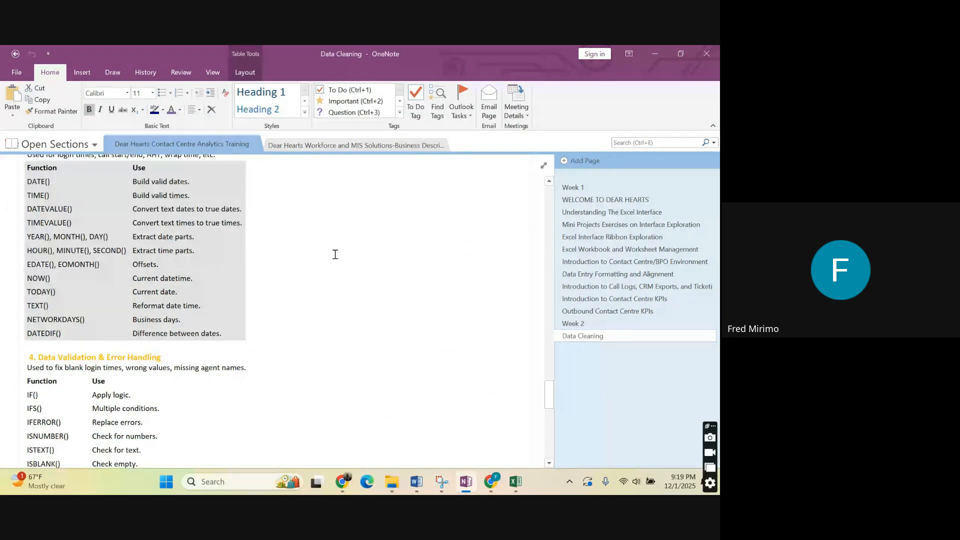
{"action": "scroll", "coordinate": [335, 255], "scroll_direction": "down", "scroll_amount": 3}
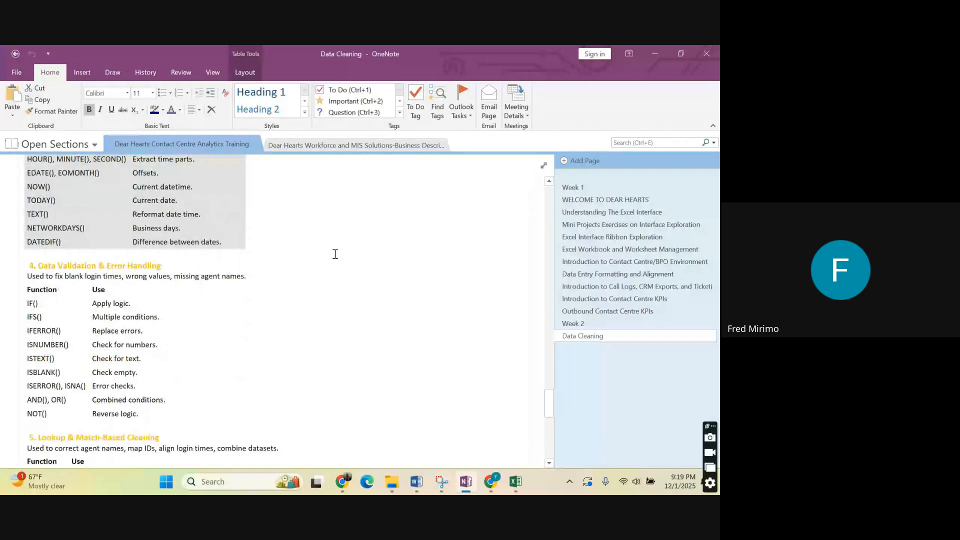
Go back to the text functions above Numeric Cleaning and highlight TEXTAFTER(), TEXTBEFORE() and TEXTSPLIT().
{"action": "scroll", "coordinate": [335, 254], "scroll_direction": "up", "scroll_amount": 5}
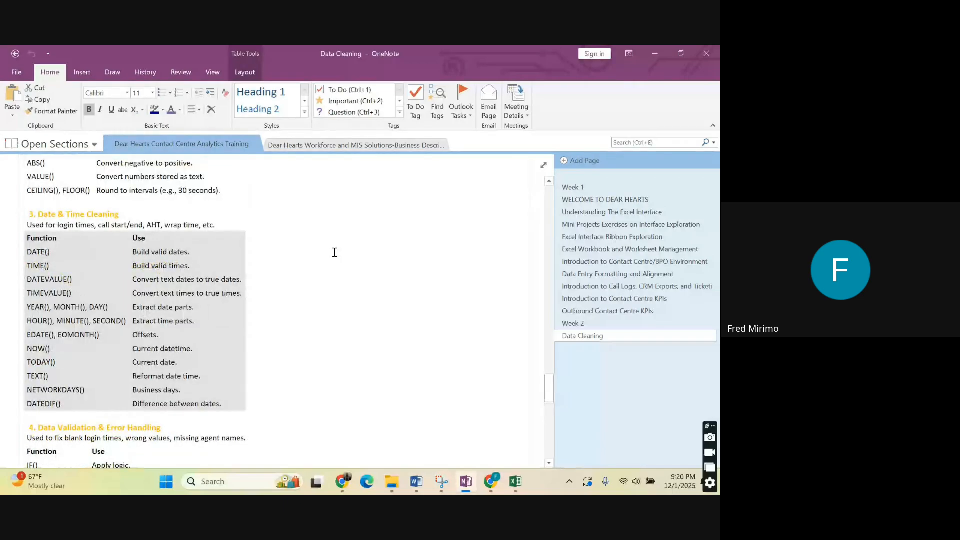
{"action": "scroll", "coordinate": [335, 252], "scroll_direction": "up", "scroll_amount": 1}
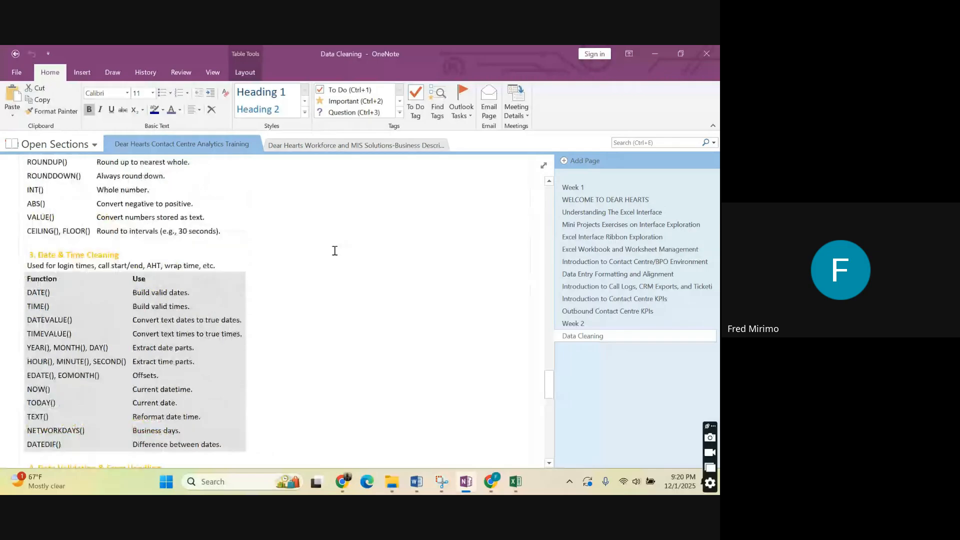
{"action": "scroll", "coordinate": [335, 251], "scroll_direction": "up", "scroll_amount": 4}
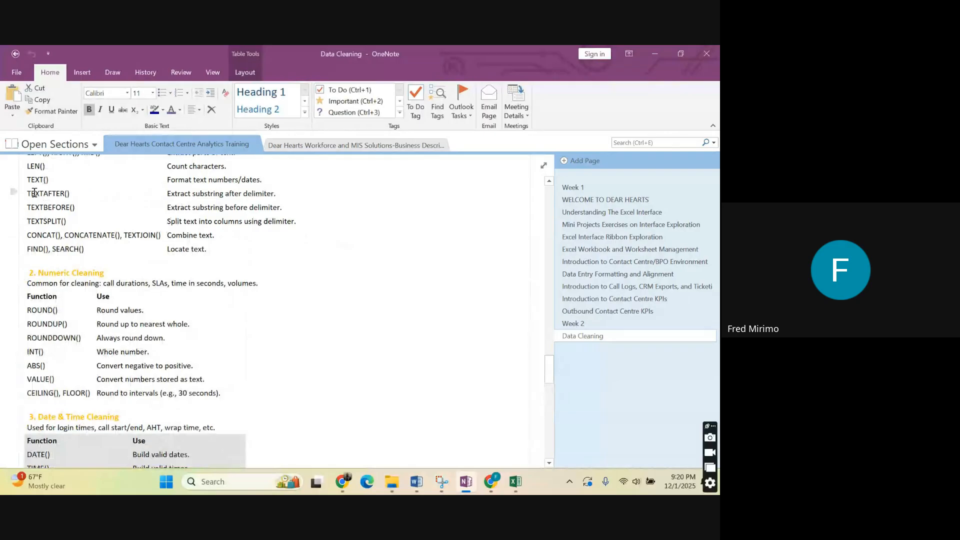
{"action": "left_click_drag", "start_coordinate": [34, 193], "coordinate": [29, 200]}
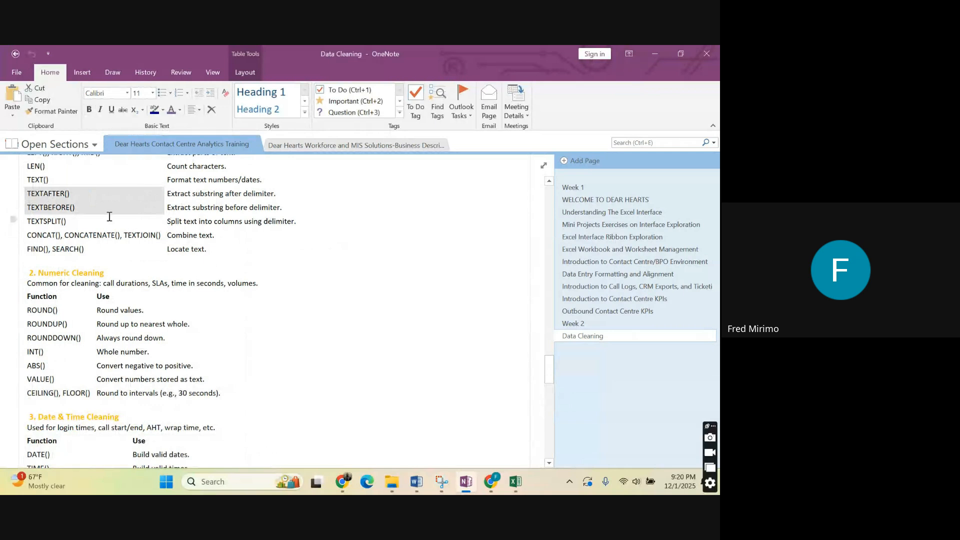
{"action": "left_click_drag", "start_coordinate": [109, 216], "coordinate": [9, 197]}
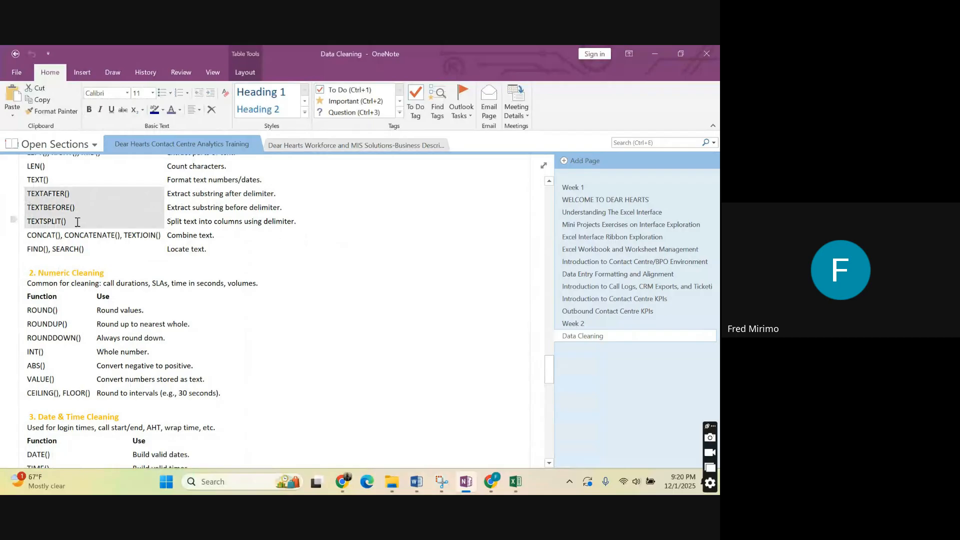
{"action": "left_click_drag", "start_coordinate": [78, 222], "coordinate": [74, 219]}
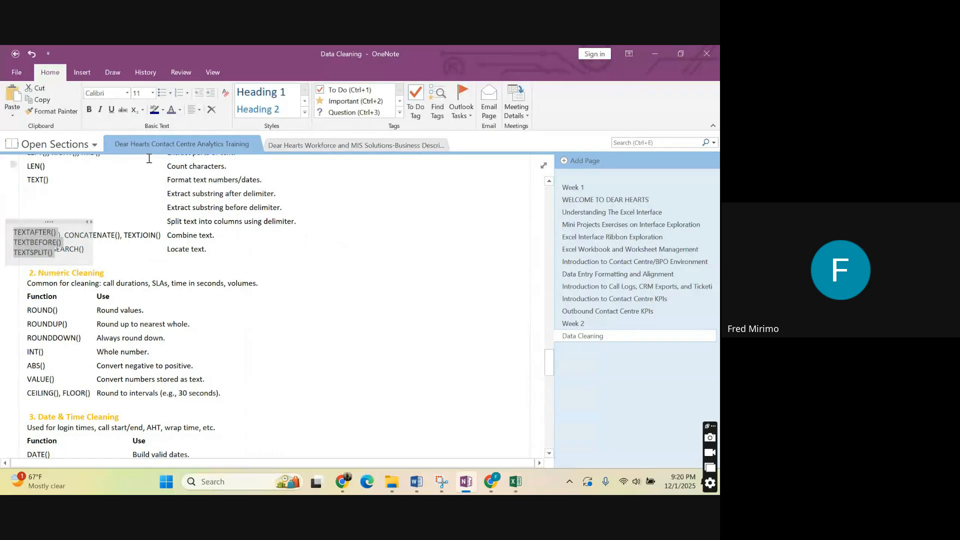
{"action": "key", "text": "ctrl+z"}
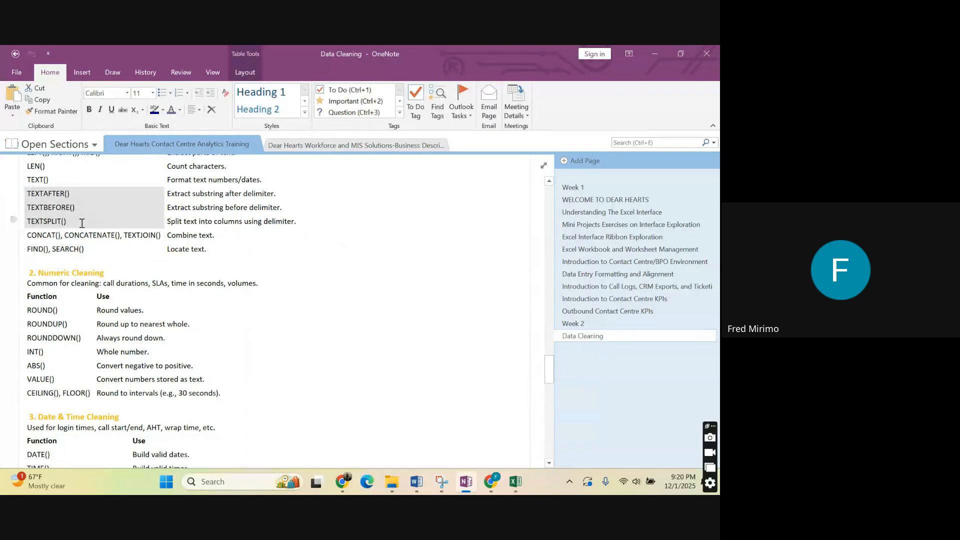
{"action": "left_click_drag", "start_coordinate": [82, 223], "coordinate": [64, 219]}
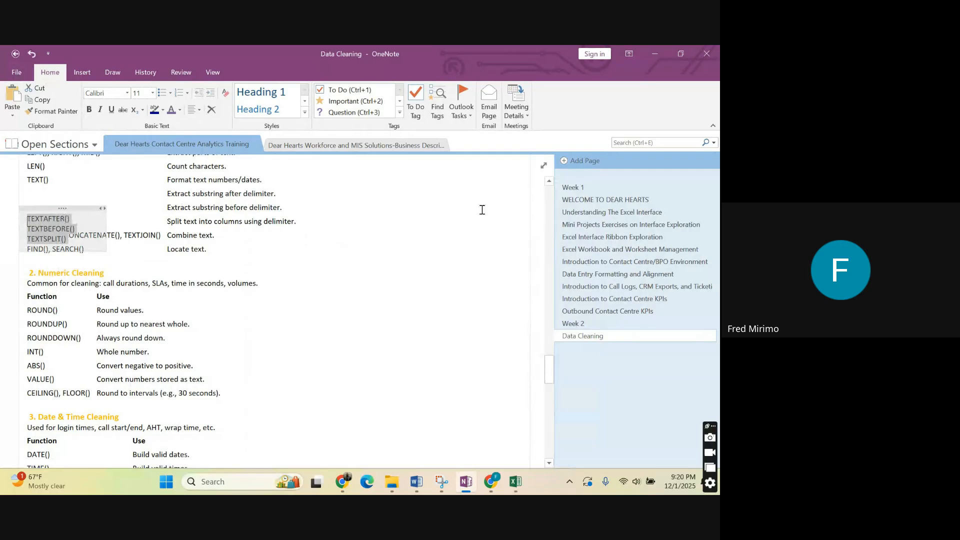
{"action": "left_click_drag", "start_coordinate": [50, 209], "coordinate": [50, 196]}
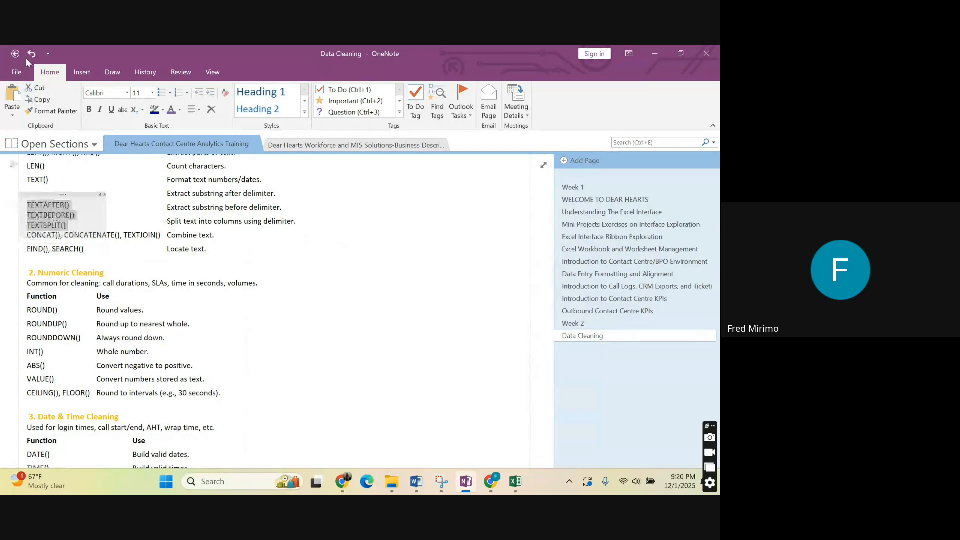
{"action": "left_click", "coordinate": [31, 54]}
{"action": "left_click", "coordinate": [32, 54]}
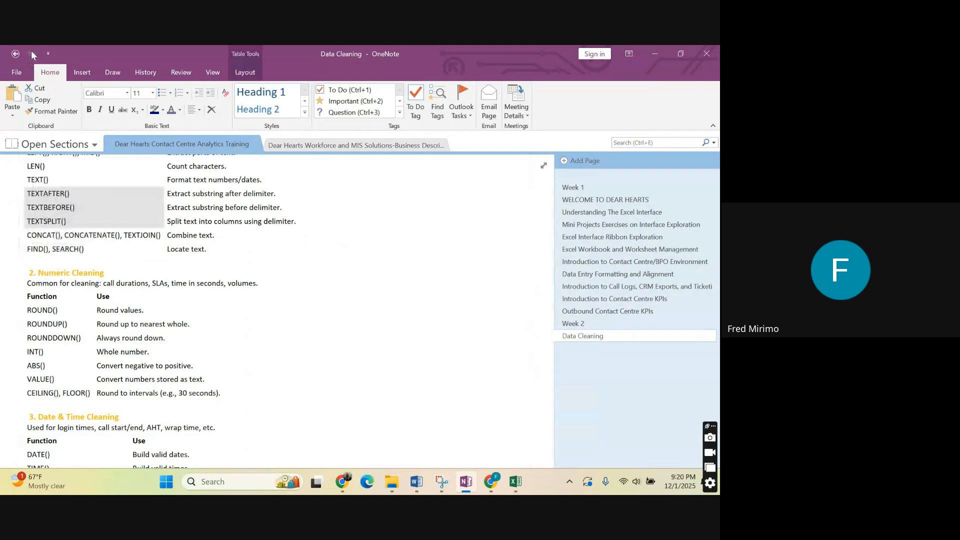
Clear and reselect the TEXTAFTER() to TEXTSPLIT() entries to point out these three functions again.
{"action": "left_click", "coordinate": [70, 220]}
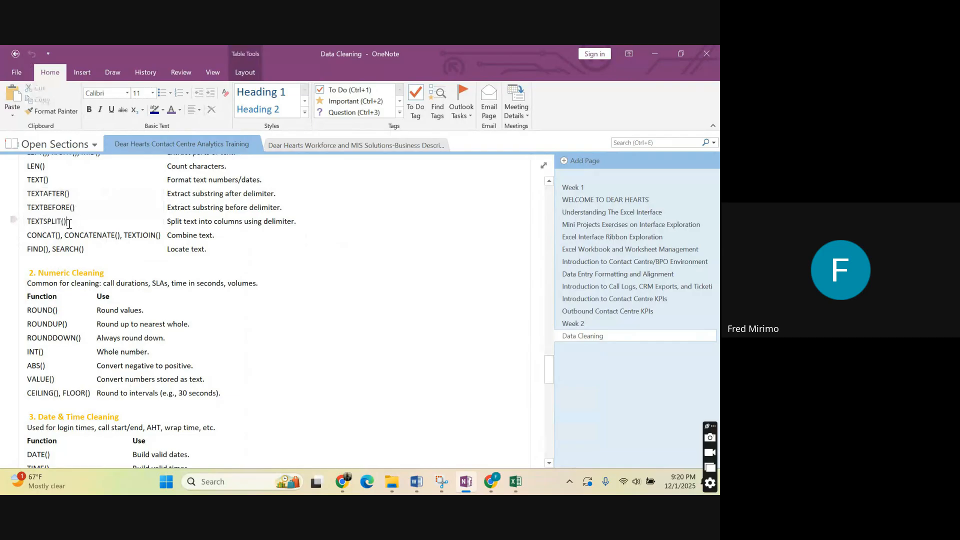
{"action": "left_click_drag", "start_coordinate": [71, 223], "coordinate": [31, 200]}
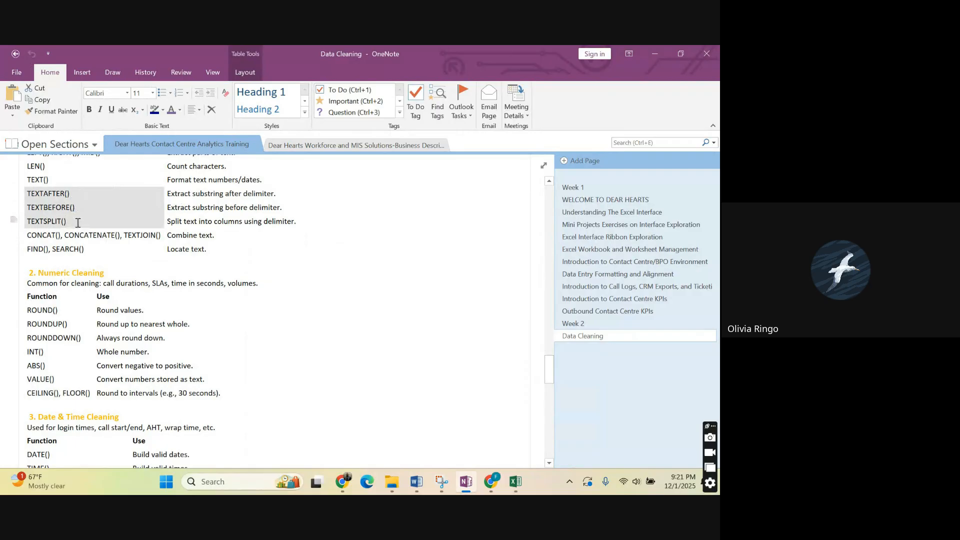
{"action": "left_click", "coordinate": [77, 222]}
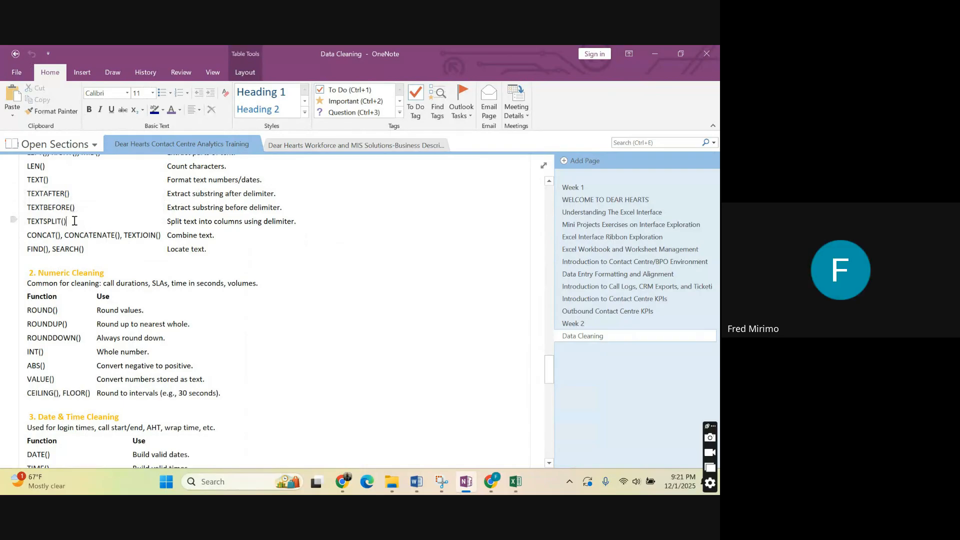
{"action": "left_click_drag", "start_coordinate": [69, 222], "coordinate": [17, 194]}
{"action": "left_click", "coordinate": [27, 194]}
{"action": "left_click_drag", "start_coordinate": [67, 223], "coordinate": [27, 196]}
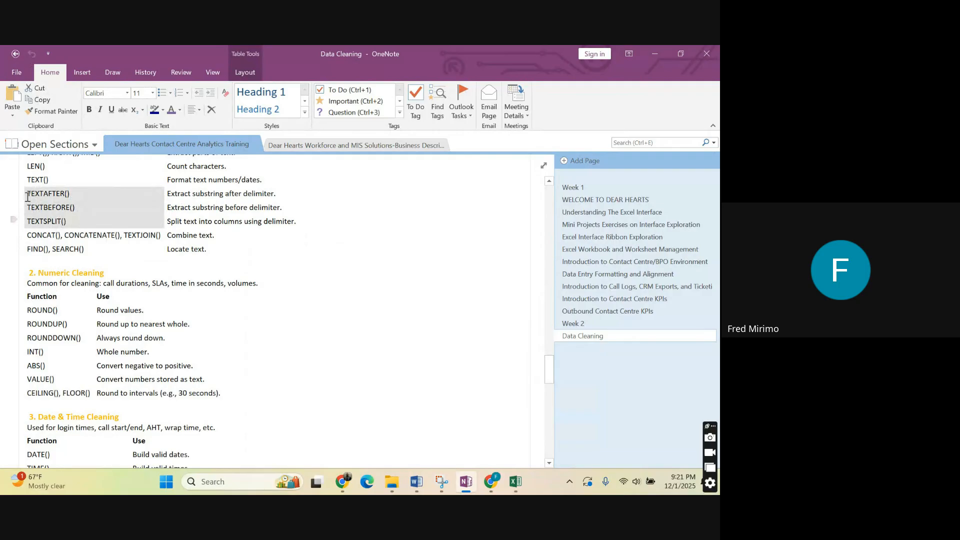
{"action": "left_click", "coordinate": [73, 221]}
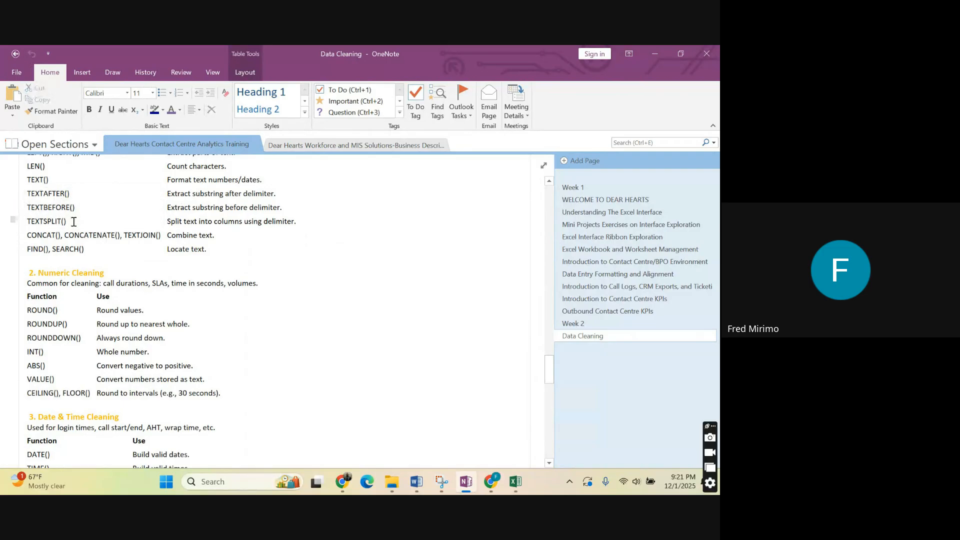
{"action": "left_click_drag", "start_coordinate": [73, 221], "coordinate": [31, 193]}
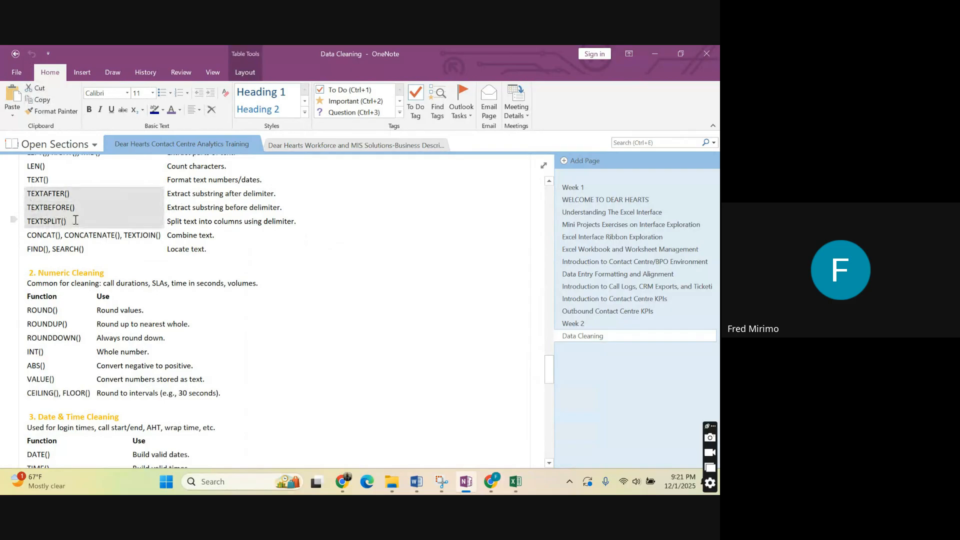
{"action": "left_click_drag", "start_coordinate": [76, 220], "coordinate": [34, 216]}
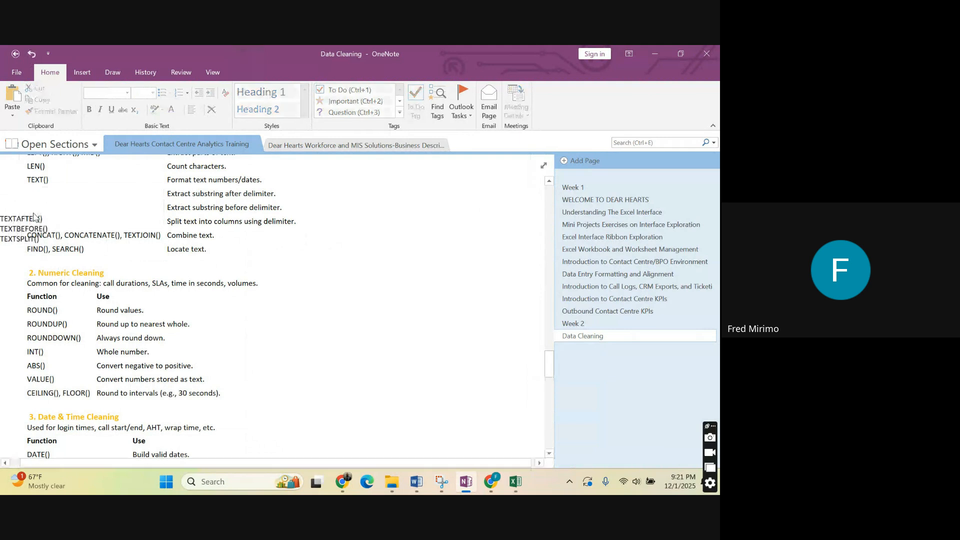
{"action": "left_click", "coordinate": [31, 54]}
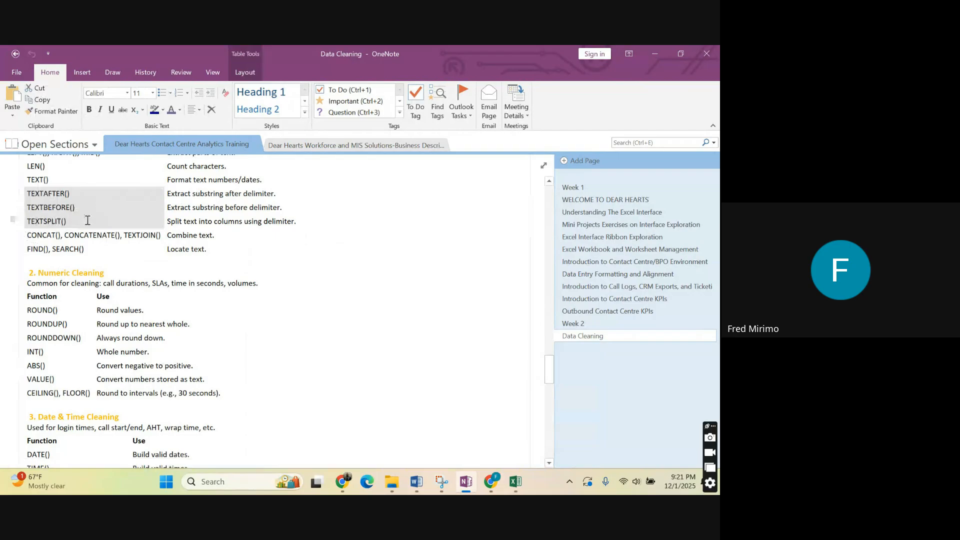
{"action": "left_click_drag", "start_coordinate": [88, 221], "coordinate": [30, 220]}
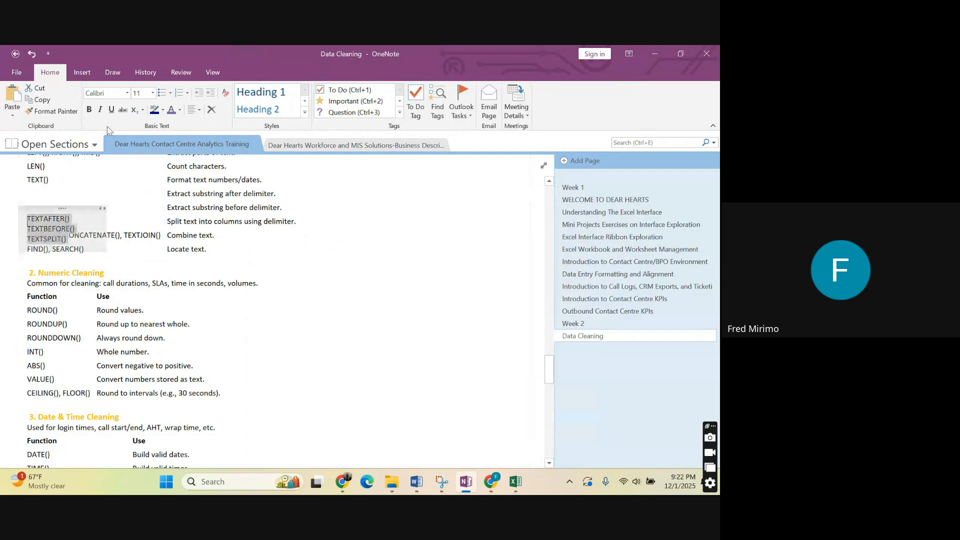
{"action": "left_click", "coordinate": [33, 54]}
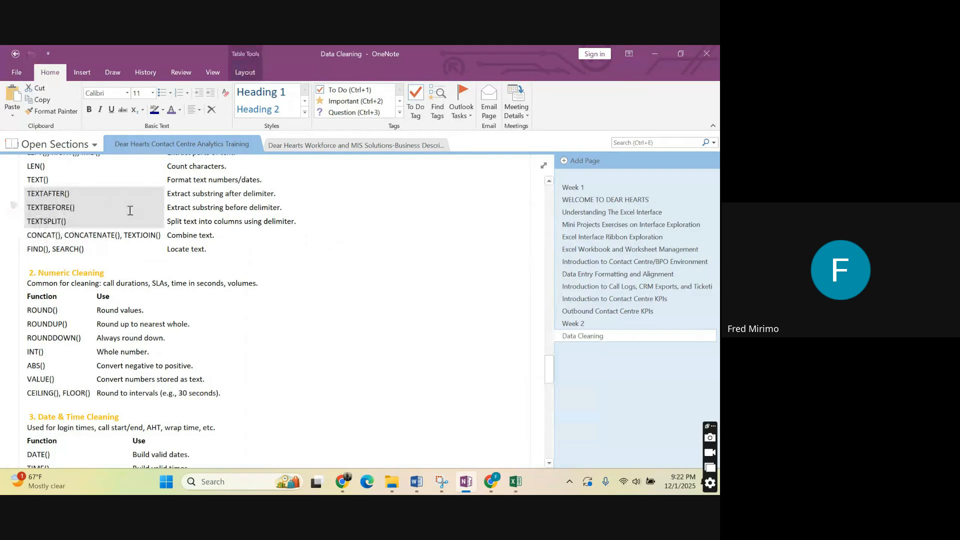
Clear the text function highlight and review the Numeric Cleaning and Date & Time Cleaning function lists.
{"action": "scroll", "coordinate": [130, 210], "scroll_direction": "up", "scroll_amount": 1}
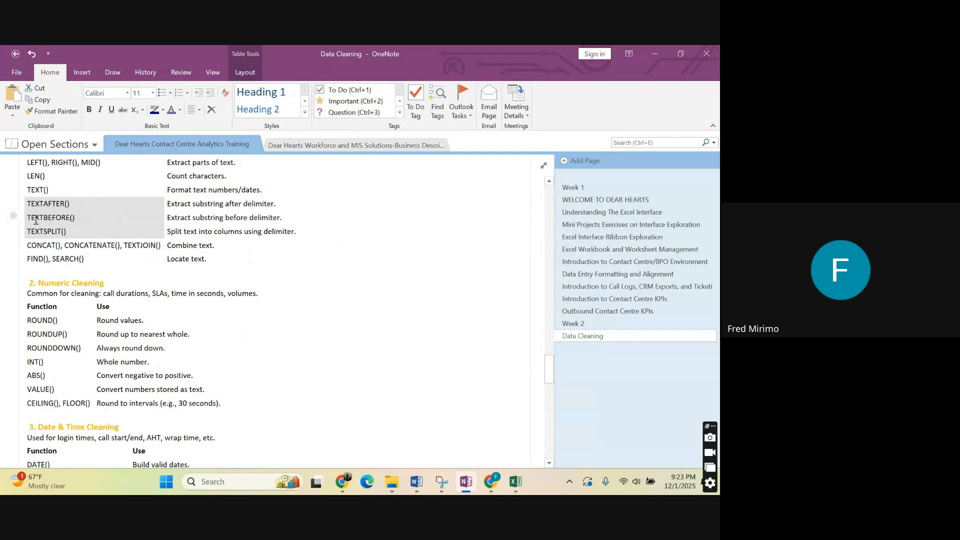
{"action": "left_click", "coordinate": [83, 217]}
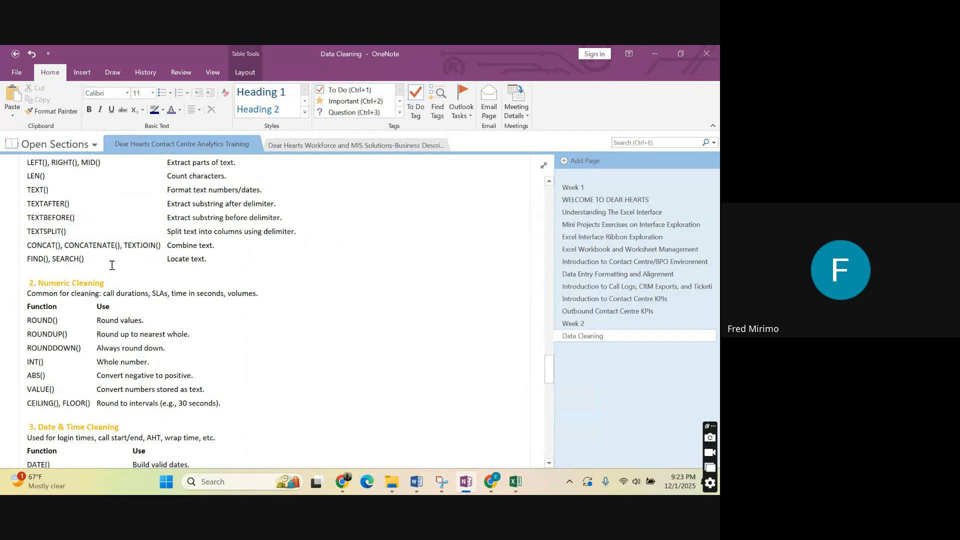
{"action": "scroll", "coordinate": [333, 240], "scroll_direction": "down", "scroll_amount": 3}
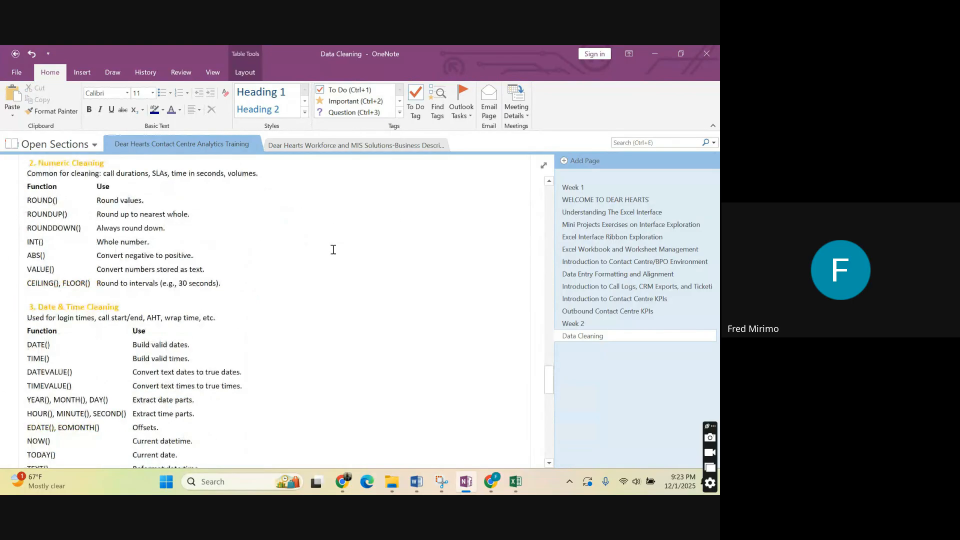
Highlight the Data Validation & Error Handling function table from IF() to NOT().
{"action": "scroll", "coordinate": [333, 249], "scroll_direction": "down", "scroll_amount": 6}
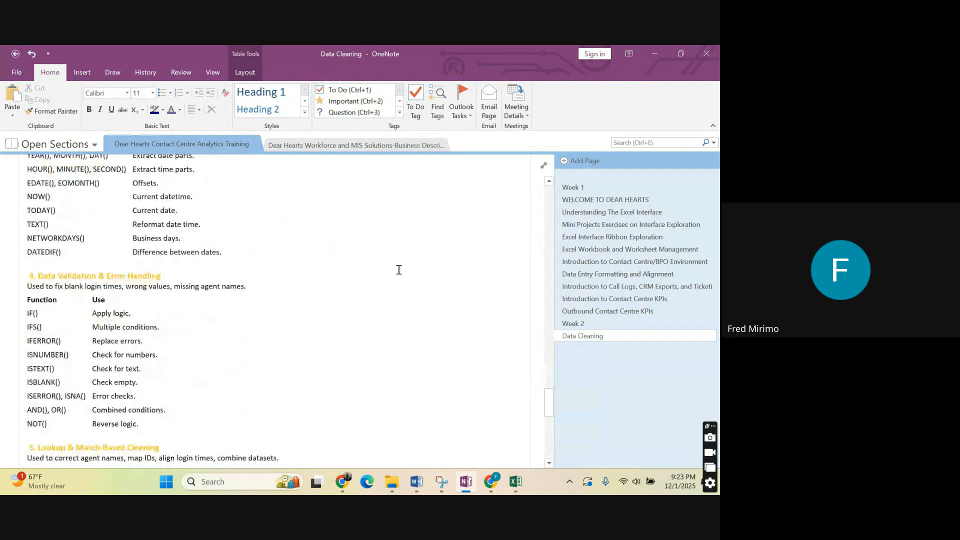
{"action": "scroll", "coordinate": [56, 307], "scroll_direction": "down", "scroll_amount": 3}
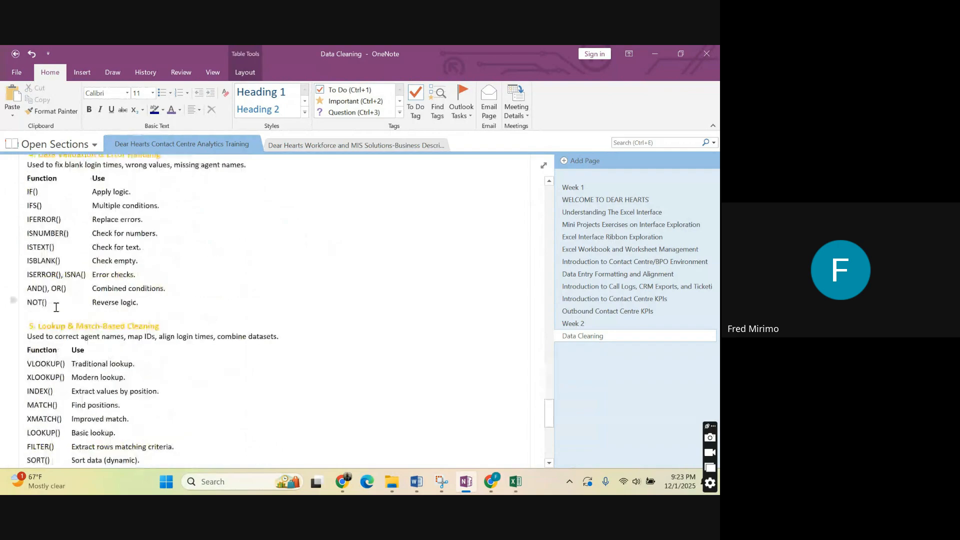
{"action": "left_click", "coordinate": [143, 304]}
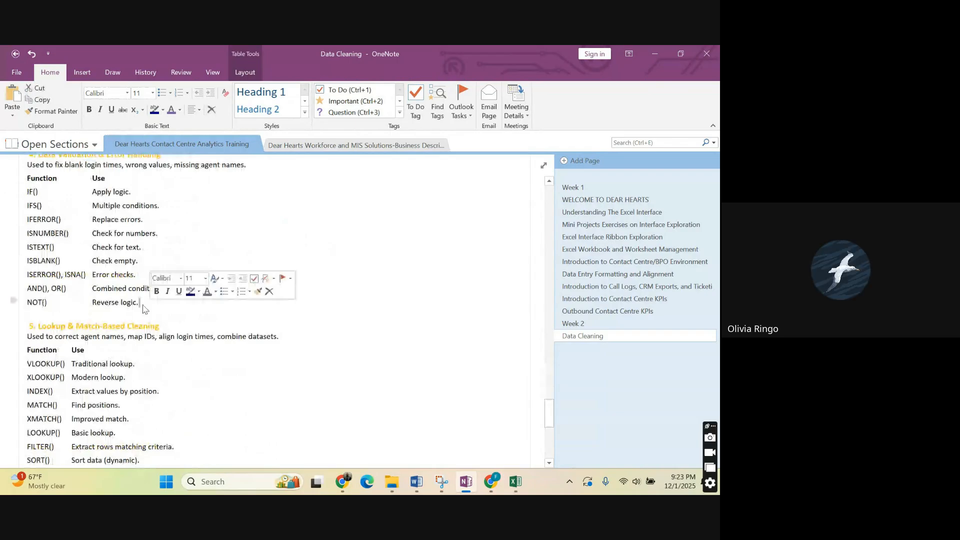
{"action": "left_click_drag", "start_coordinate": [144, 309], "coordinate": [283, 271]}
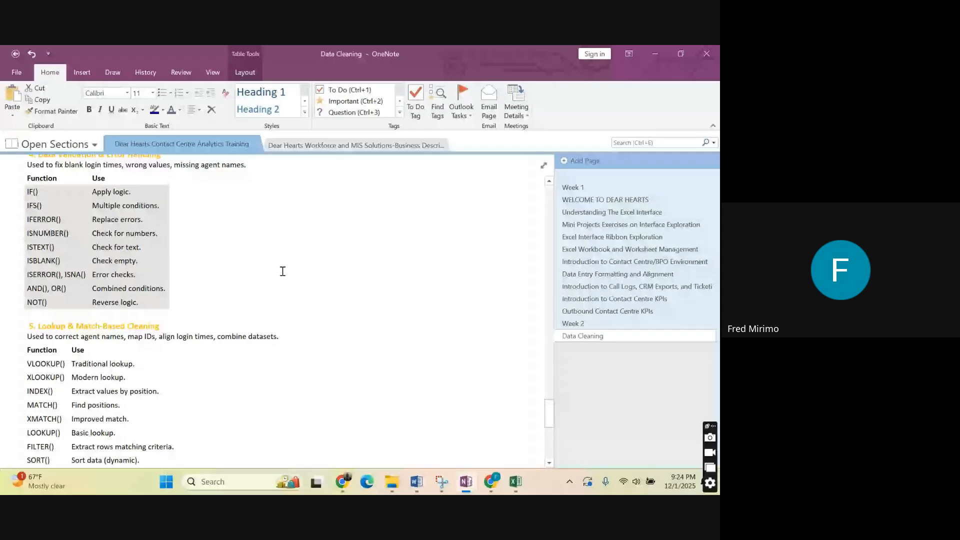
Clear the highlight and review the remaining function lists from Lookup & Match-Based Cleaning through Aggregation for Cleaning.
{"action": "left_click", "coordinate": [282, 271]}
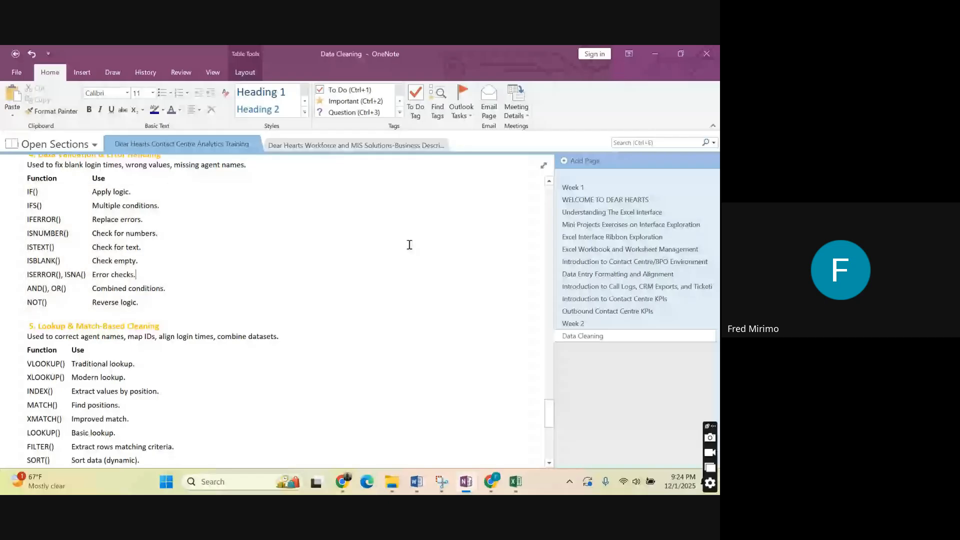
{"action": "scroll", "coordinate": [272, 295], "scroll_direction": "down", "scroll_amount": 5}
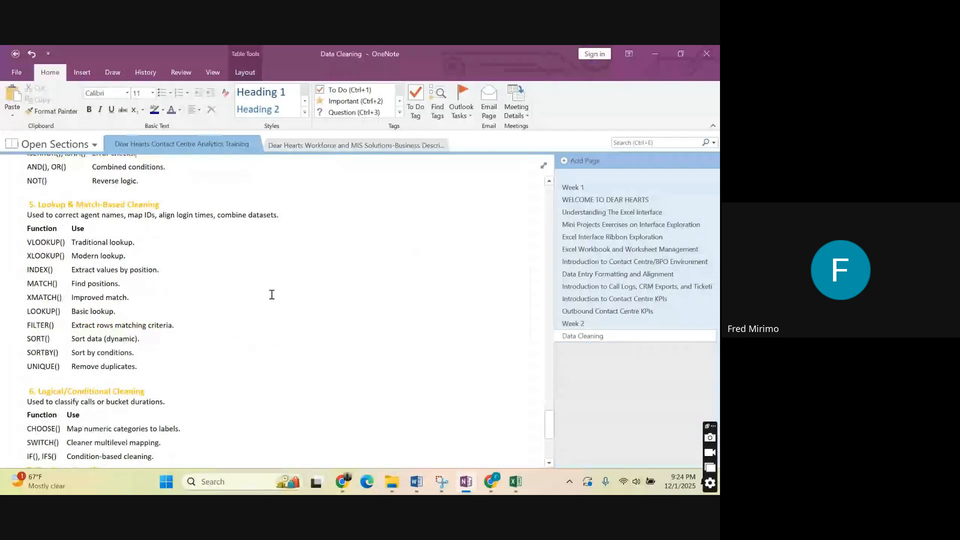
{"action": "scroll", "coordinate": [271, 294], "scroll_direction": "down", "scroll_amount": 9}
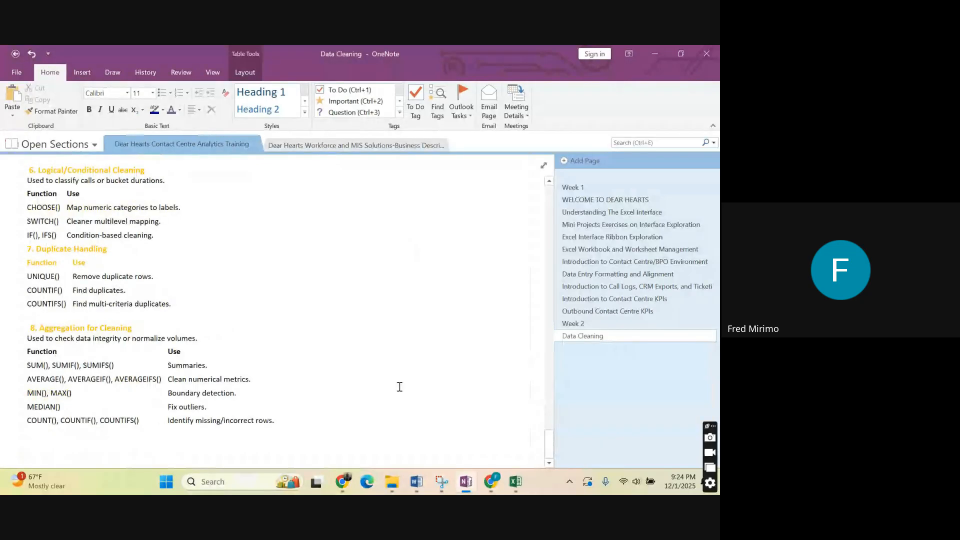
Switch to the Google Meet call in Chrome and bring up the option to stop the meeting recording.
{"action": "mouse_move", "coordinate": [492, 485]}
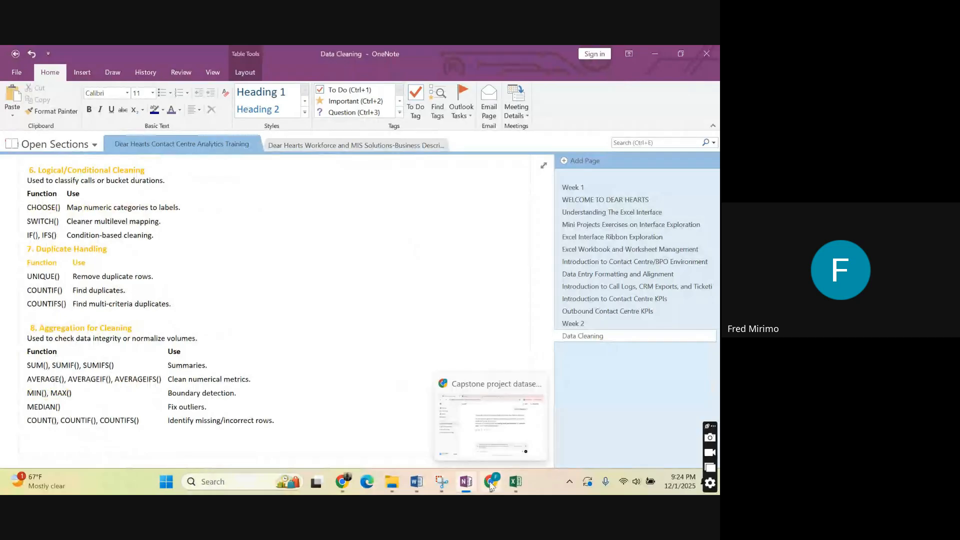
{"action": "left_click", "coordinate": [491, 485]}
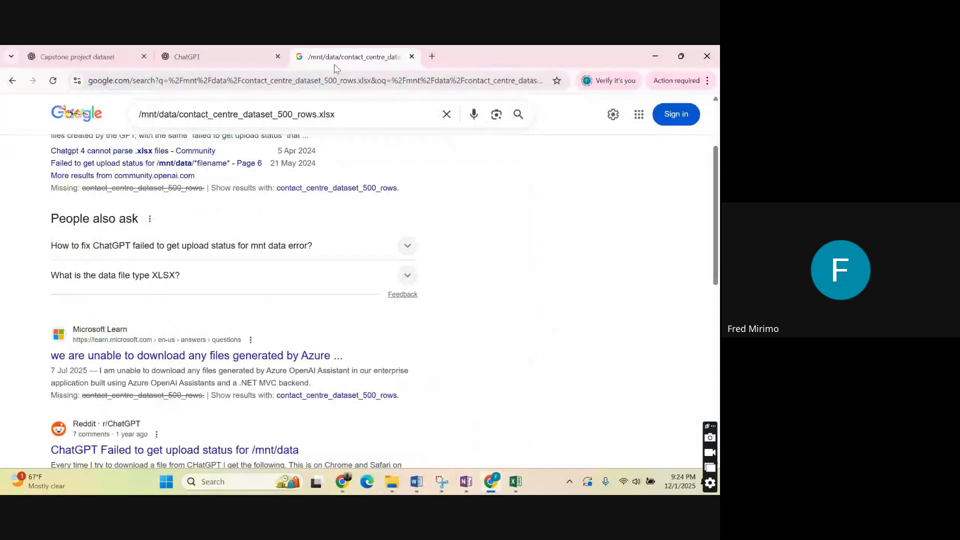
{"action": "left_click", "coordinate": [343, 481]}
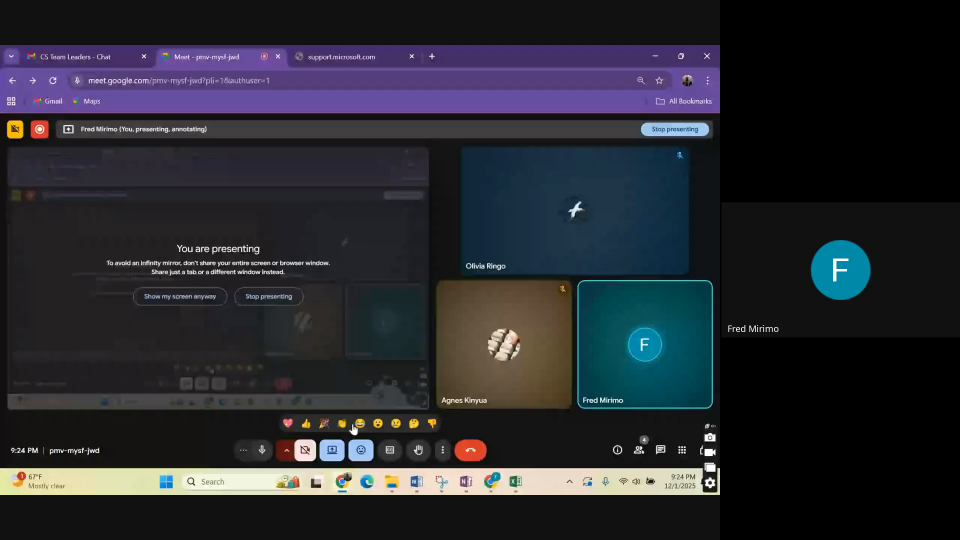
{"action": "left_click", "coordinate": [40, 131]}
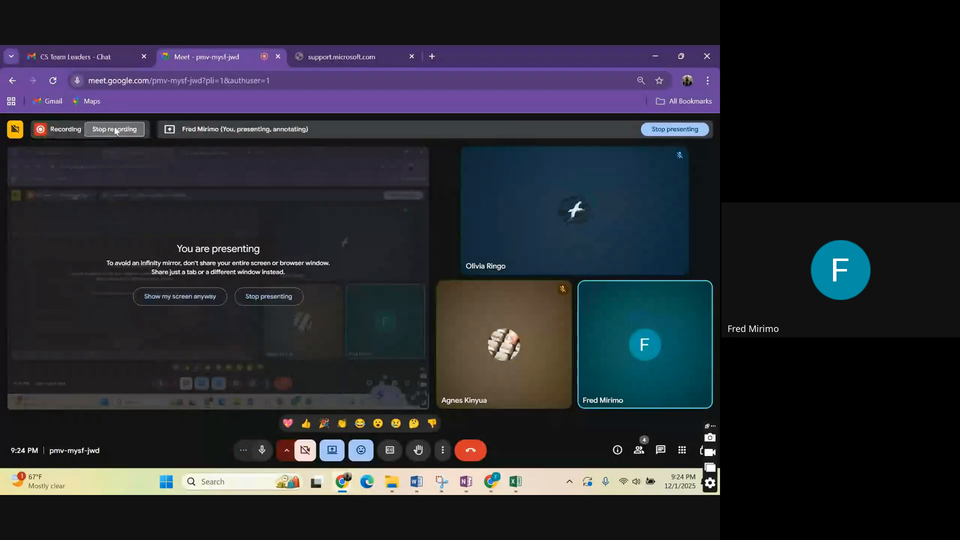